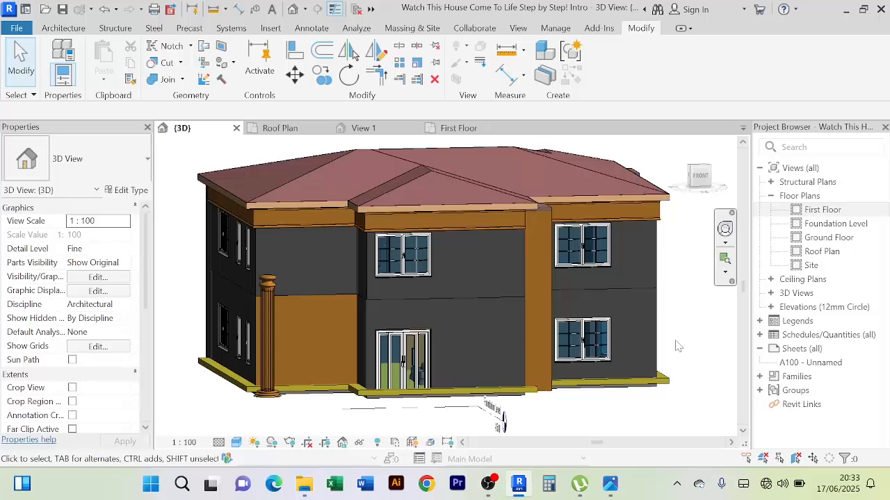
# Examine the front and side exterior of the house in the 3D view, from the roof down to the base
pyautogui.scroll(-1, 674, 354)
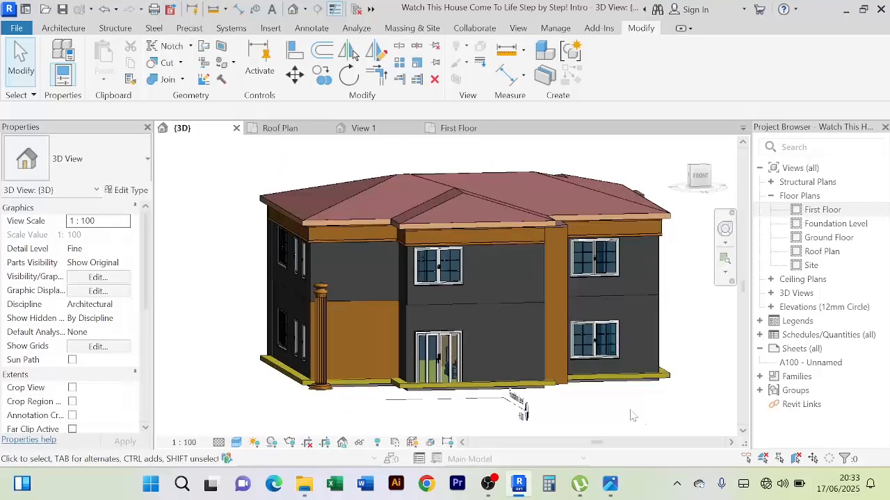
pyautogui.scroll(2, 628, 410)
pyautogui.keyDown('shift'); pyautogui.moveTo(629, 411); pyautogui.dragTo(536, 392, button='middle'); pyautogui.keyUp('shift')
pyautogui.scroll(2, 563, 333)
pyautogui.scroll(-3, 555, 329)
pyautogui.scroll(3, 383, 357)
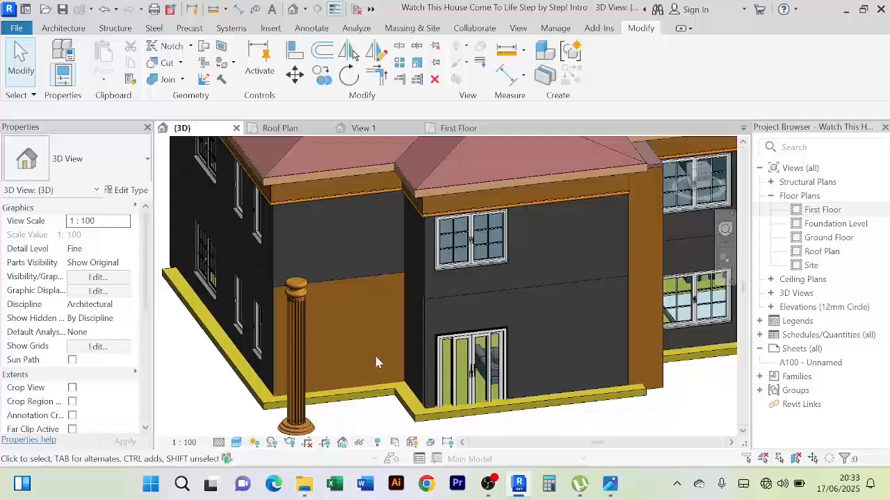
pyautogui.keyDown('shift'); pyautogui.moveTo(375, 361); pyautogui.dragTo(362, 339, button='middle'); pyautogui.keyUp('shift')
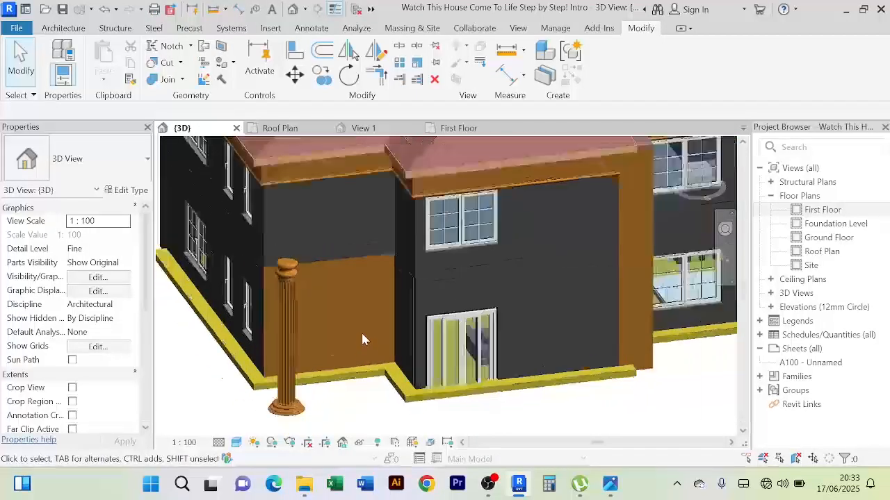
pyautogui.scroll(-3, 362, 340)
pyautogui.scroll(3, 383, 364)
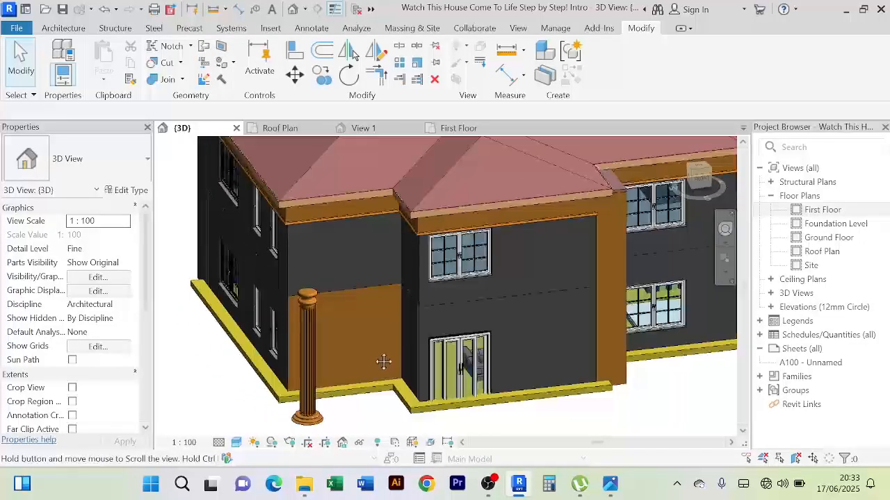
pyautogui.moveTo(383, 361); pyautogui.dragTo(365, 378, button='middle')
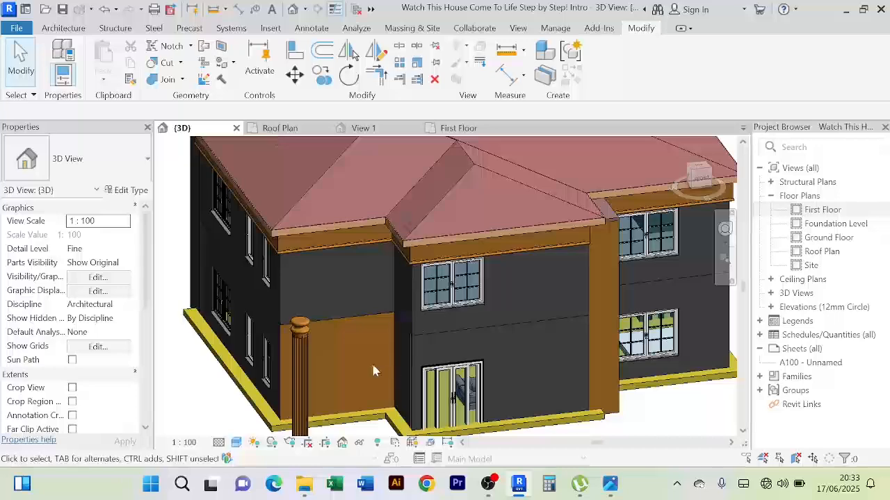
# Inspect the roof overhang from below and select the fascia board along the roof edge
pyautogui.moveTo(382, 376); pyautogui.dragTo(401, 285, button='middle')
pyautogui.scroll(1, 381, 363)
pyautogui.scroll(2, 382, 362)
pyautogui.moveTo(401, 285); pyautogui.dragTo(436, 459, button='middle')
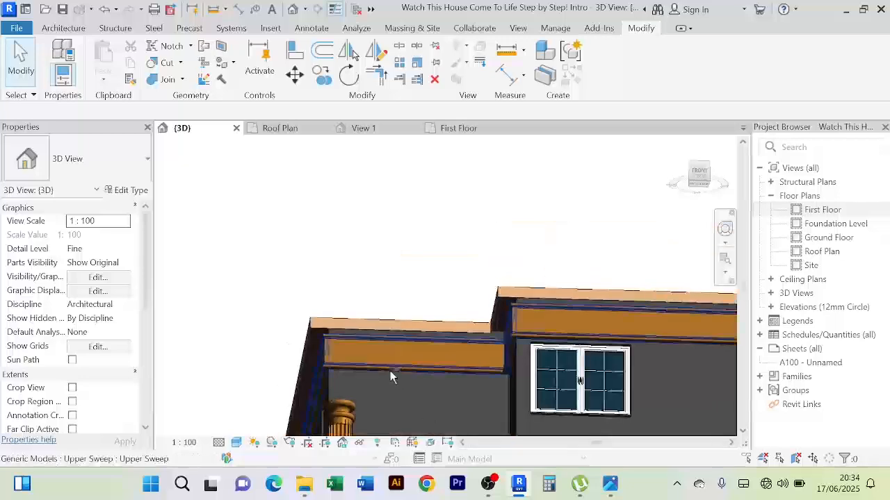
pyautogui.keyDown('shift'); pyautogui.moveTo(390, 371); pyautogui.dragTo(389, 333, button='middle'); pyautogui.keyUp('shift')
pyautogui.scroll(3, 403, 295)
pyautogui.keyDown('shift'); pyautogui.moveTo(456, 326); pyautogui.dragTo(480, 313, button='middle'); pyautogui.keyUp('shift')
pyautogui.scroll(-2, 453, 209)
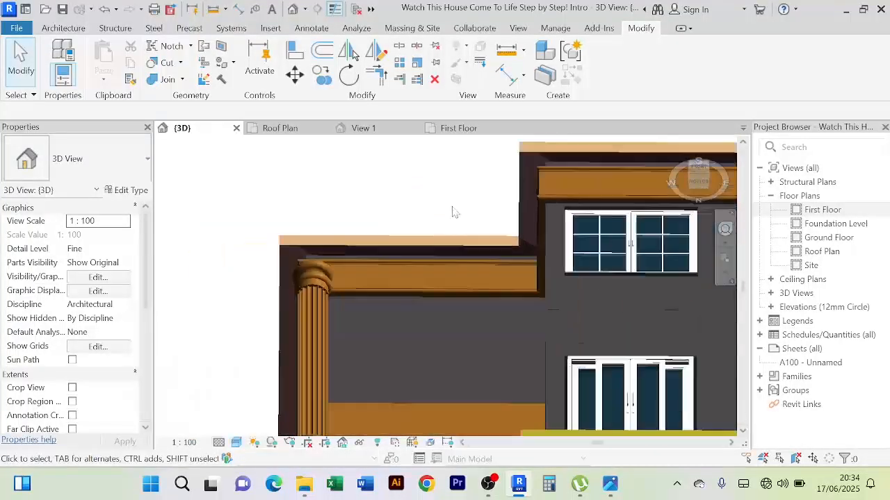
pyautogui.keyDown('shift'); pyautogui.moveTo(453, 211); pyautogui.dragTo(483, 352, button='middle'); pyautogui.keyUp('shift')
pyautogui.moveTo(484, 352); pyautogui.dragTo(436, 251, button='middle')
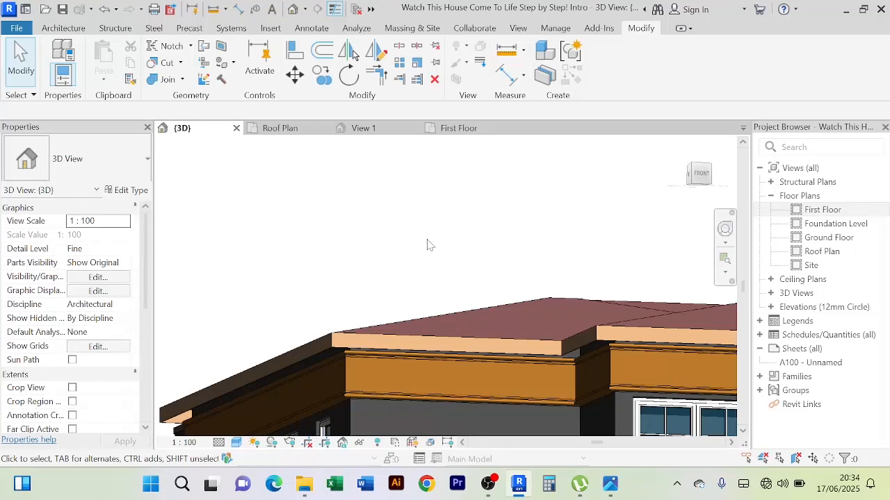
pyautogui.moveTo(448, 291); pyautogui.dragTo(412, 202, button='middle')
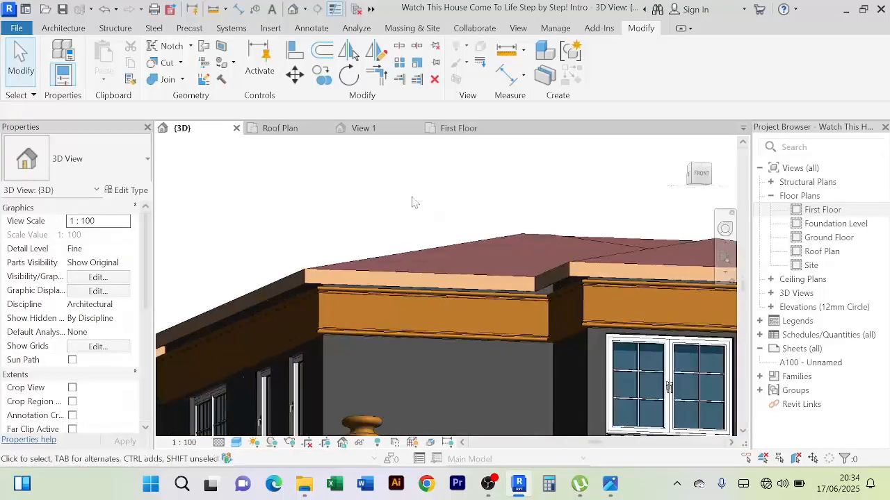
pyautogui.scroll(5, 424, 241)
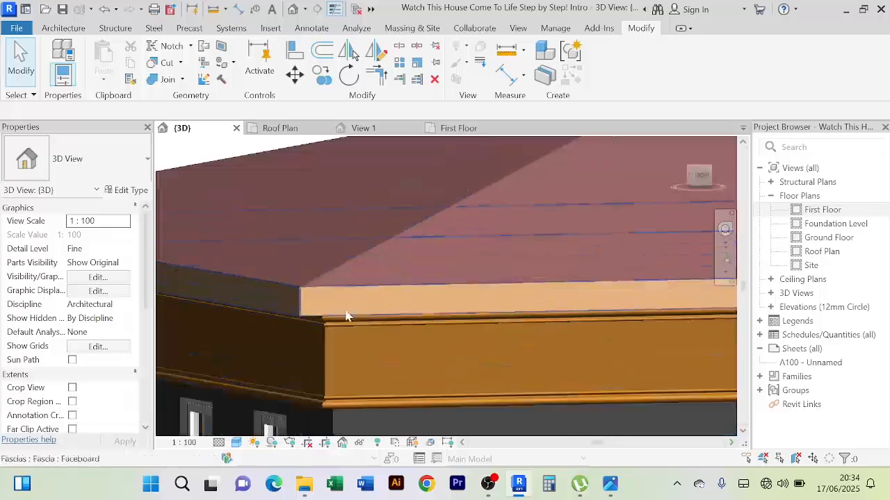
pyautogui.click(326, 314)
pyautogui.scroll(-4, 402, 266)
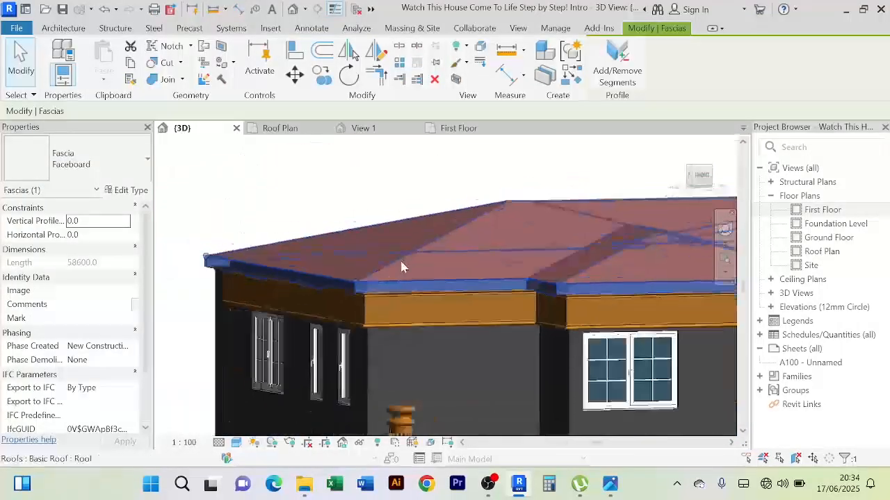
pyautogui.scroll(-2, 402, 267)
# Delete the existing 200 mm roof soffit around the base of the house
pyautogui.moveTo(379, 201); pyautogui.dragTo(341, 159, button='middle')
pyautogui.moveTo(387, 362); pyautogui.dragTo(379, 322, button='middle')
pyautogui.scroll(3, 401, 388)
pyautogui.scroll(-1, 394, 378)
pyautogui.keyDown('shift'); pyautogui.moveTo(396, 393); pyautogui.dragTo(417, 387, button='middle'); pyautogui.keyUp('shift')
pyautogui.scroll(5, 427, 348)
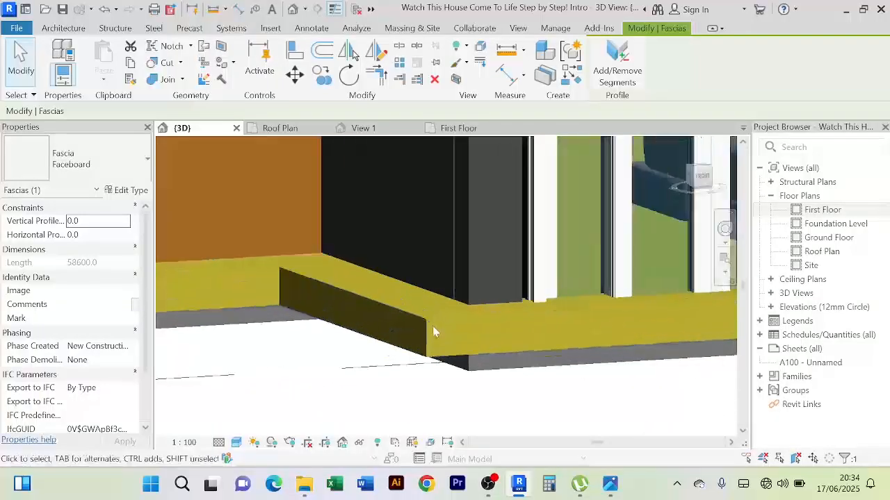
pyautogui.click(430, 322)
pyautogui.keyDown('shift'); pyautogui.moveTo(429, 322); pyautogui.dragTo(341, 374, button='middle'); pyautogui.keyUp('shift')
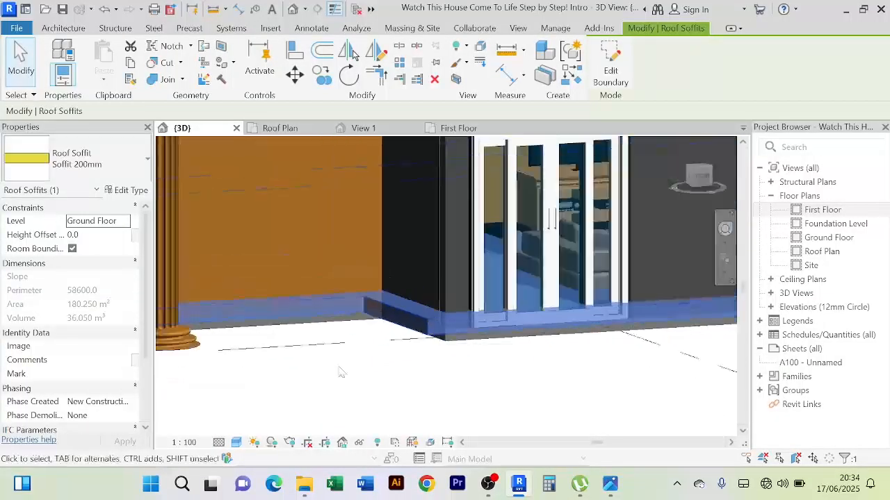
pyautogui.scroll(-2, 340, 374)
pyautogui.click(324, 348)
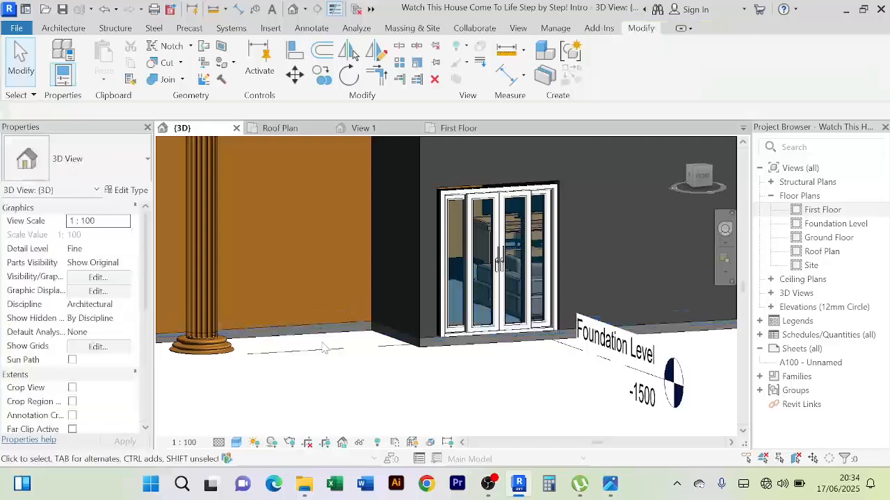
pyautogui.scroll(-5, 358, 414)
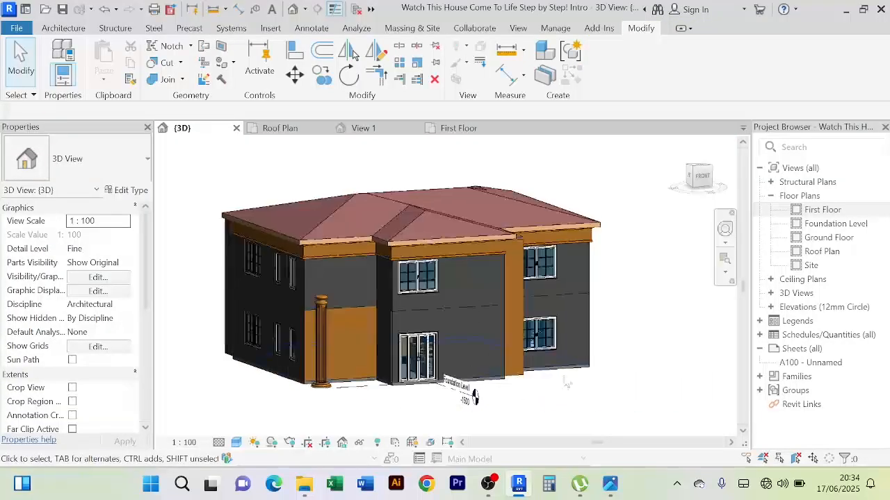
# Start a Roof: Soffit boundary sketch and open the Roof Plan floor plan to draw it
pyautogui.keyDown('shift'); pyautogui.moveTo(567, 383); pyautogui.dragTo(581, 353, button='middle'); pyautogui.keyUp('shift')
pyautogui.keyDown('shift'); pyautogui.moveTo(474, 207); pyautogui.dragTo(404, 212, button='middle'); pyautogui.keyUp('shift')
pyautogui.scroll(2, 413, 202)
pyautogui.scroll(1, 414, 199)
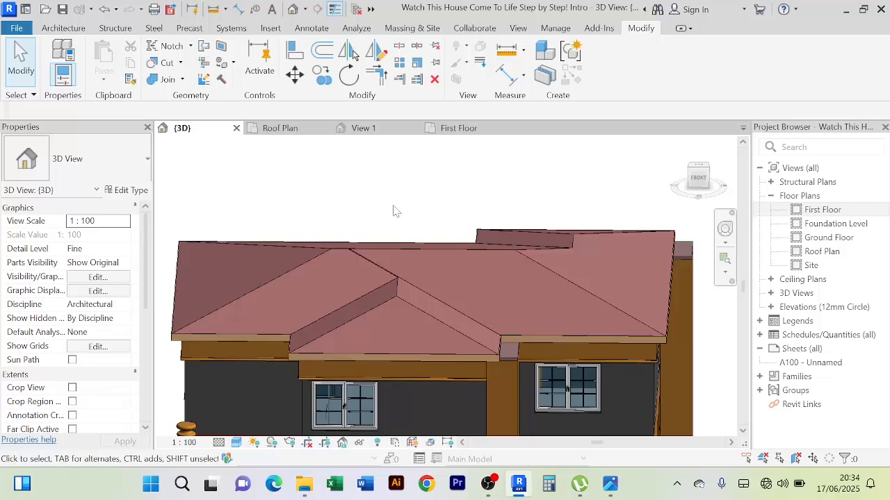
pyautogui.click(70, 29)
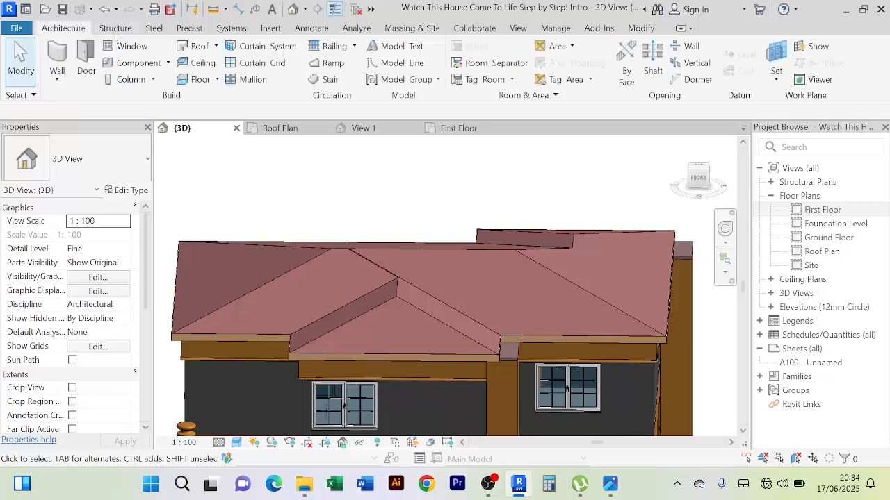
pyautogui.click(216, 46)
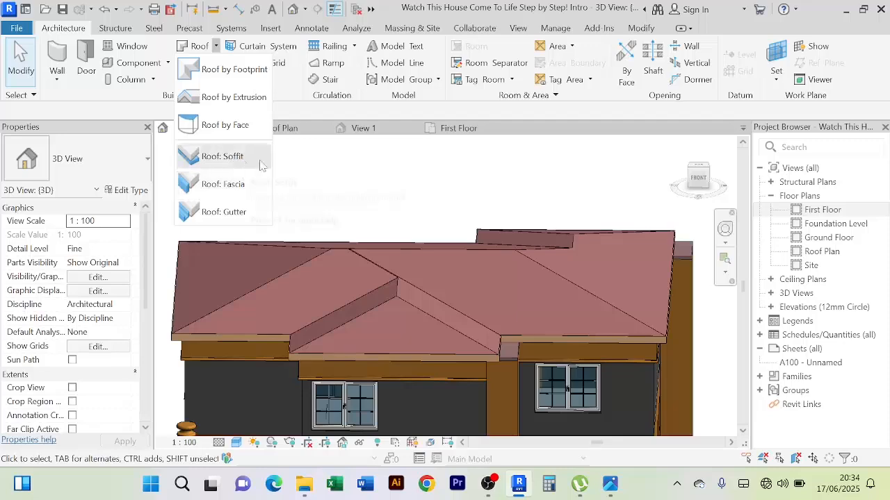
pyautogui.click(222, 158)
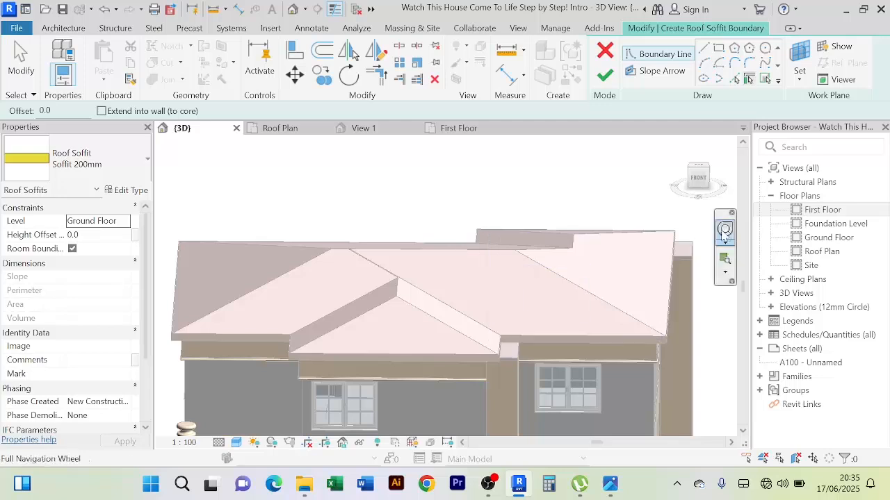
pyautogui.doubleClick(837, 252)
pyautogui.moveTo(609, 243); pyautogui.dragTo(590, 194, button='middle')
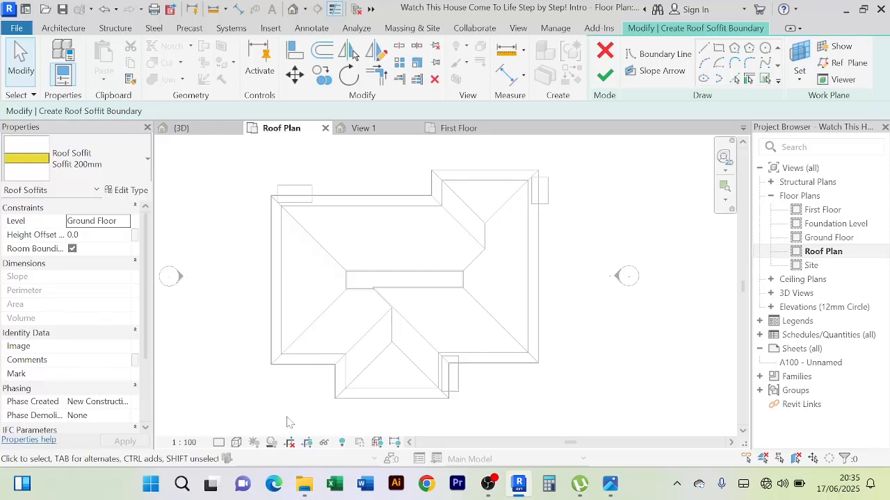
# Try the Shaded visual style on the roof plan and return it to Wireframe
pyautogui.click(239, 443)
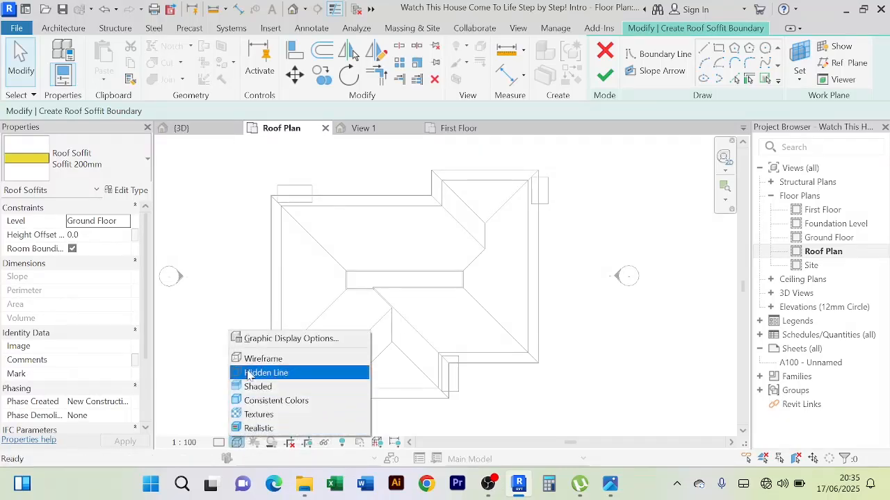
pyautogui.click(285, 360)
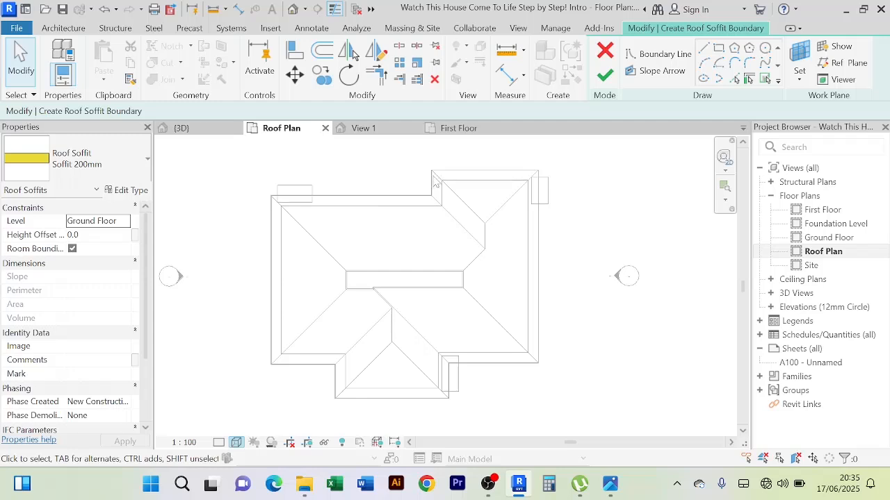
pyautogui.click(237, 443)
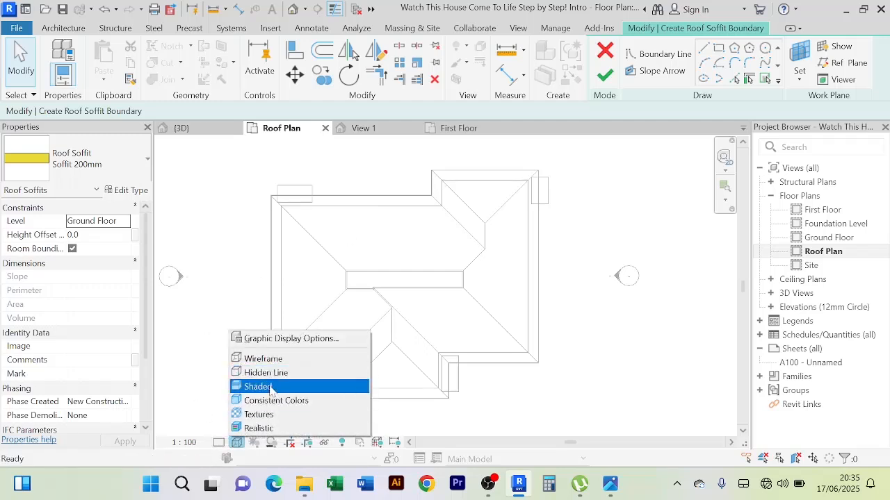
pyautogui.click(271, 387)
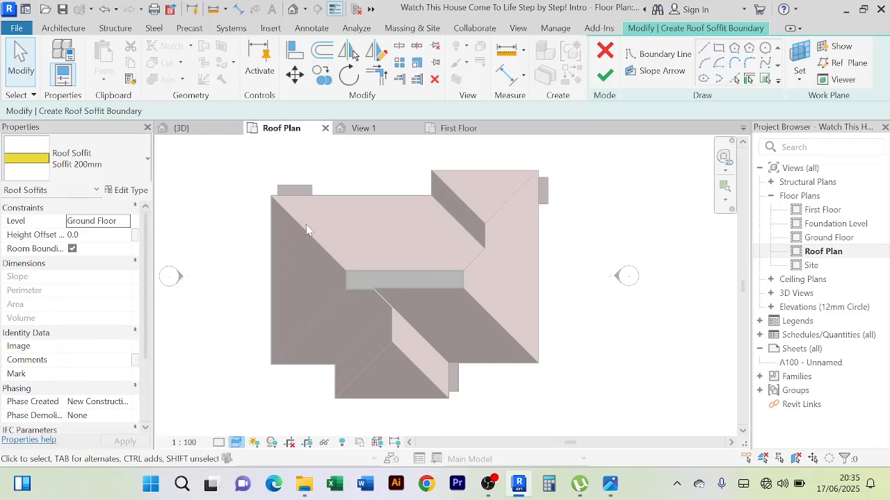
pyautogui.click(236, 443)
pyautogui.click(260, 362)
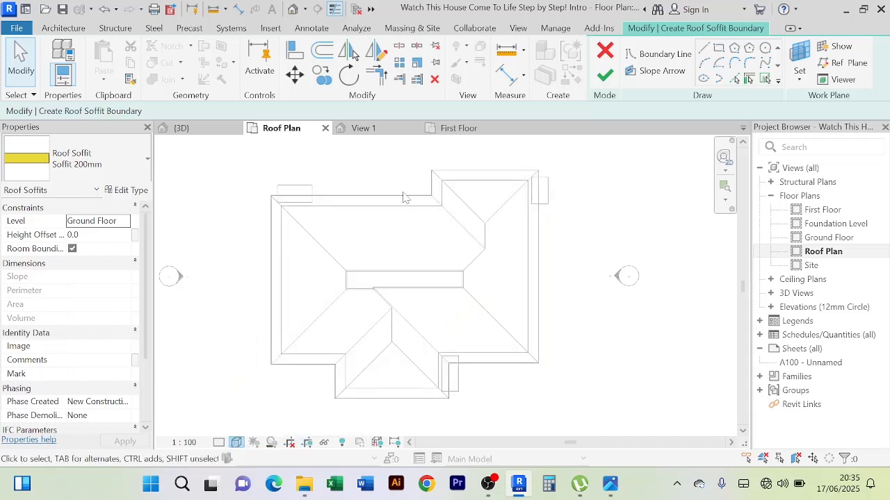
# Create the soffit boundary by picking the roof edges and finish the Soffit 200mm sketch on the Ground Floor level
pyautogui.click(749, 80)
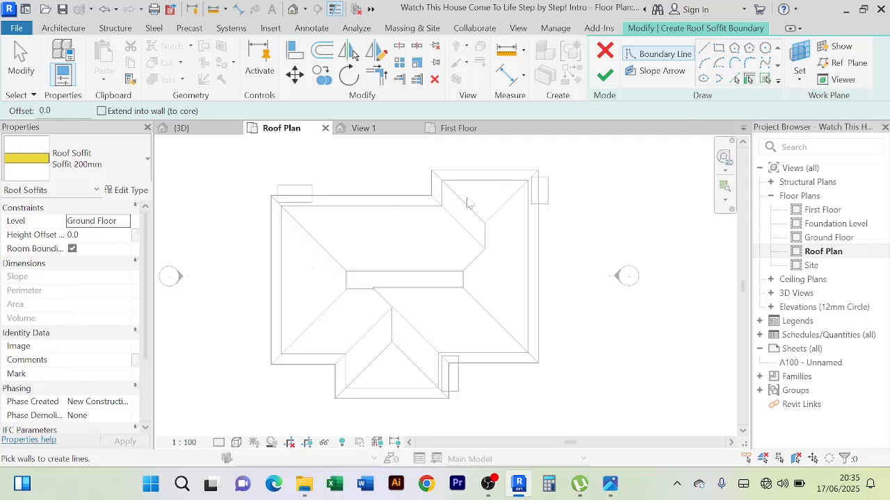
pyautogui.click(765, 80)
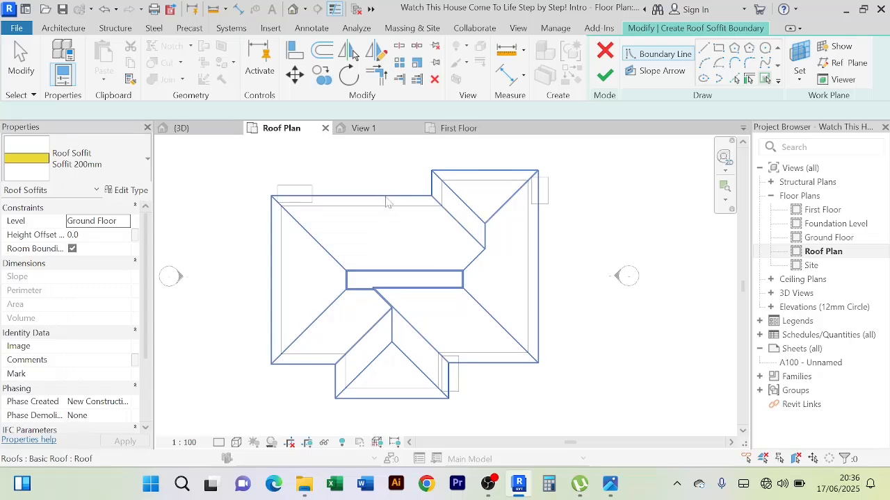
pyautogui.click(387, 202)
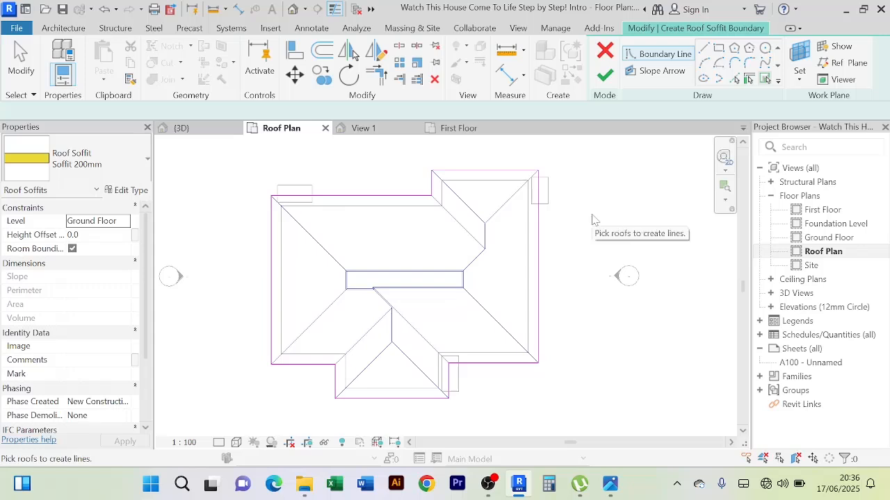
pyautogui.click(748, 79)
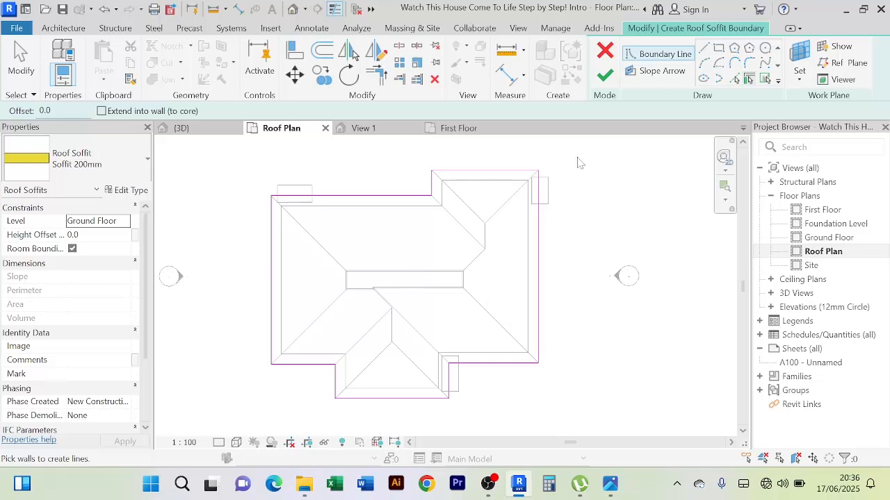
pyautogui.click(605, 75)
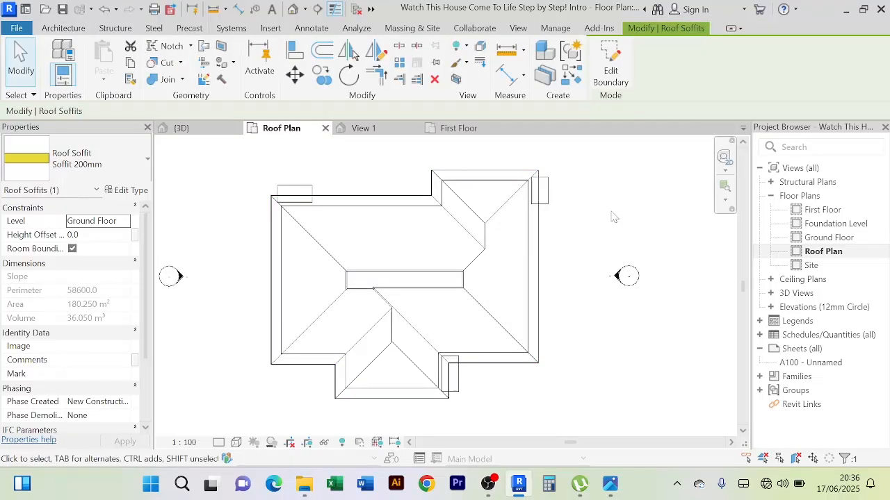
# Return to the 3D view and examine the new soffit's position on the house
pyautogui.click(182, 128)
pyautogui.scroll(-5, 445, 201)
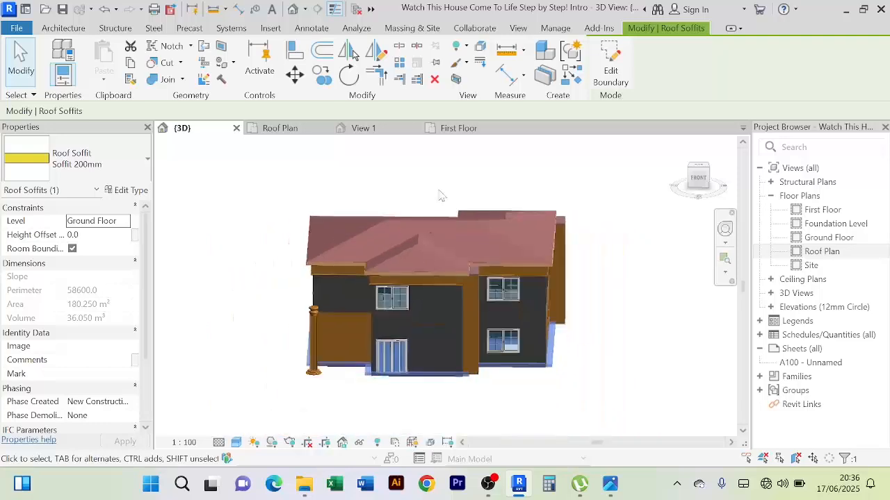
pyautogui.keyDown('shift'); pyautogui.moveTo(545, 408); pyautogui.dragTo(584, 414, button='middle'); pyautogui.keyUp('shift')
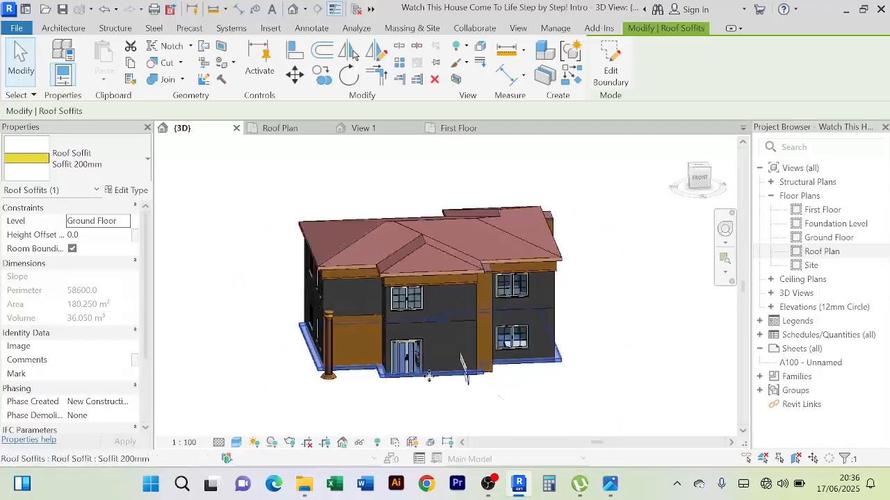
pyautogui.scroll(5, 425, 373)
pyautogui.scroll(6, 303, 405)
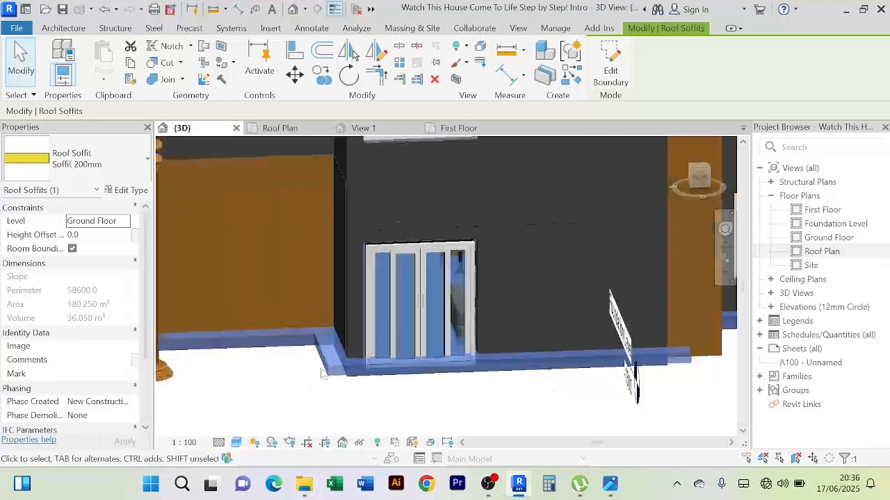
pyautogui.scroll(-3, 312, 361)
pyautogui.scroll(6, 320, 368)
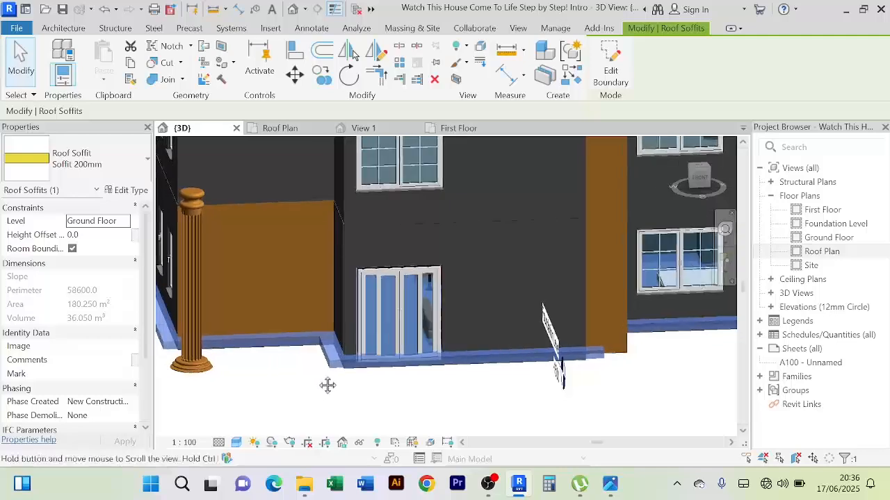
pyautogui.scroll(-4, 326, 353)
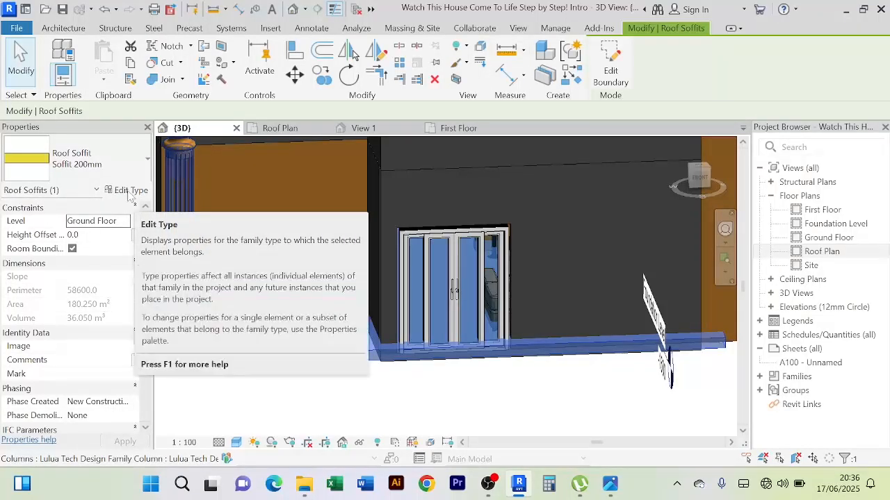
# Set the structure layer thickness of the Soffit 200mm roof soffit type to 100 mm and apply the type change
pyautogui.click(130, 190)
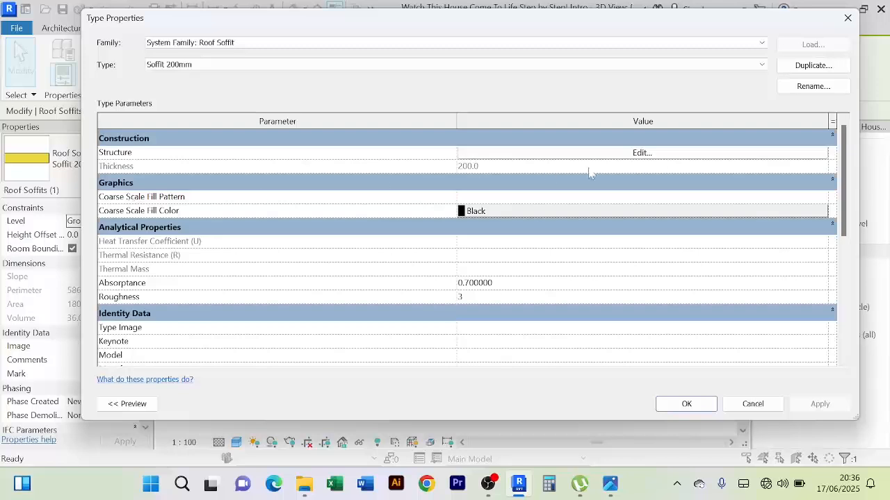
pyautogui.click(799, 66)
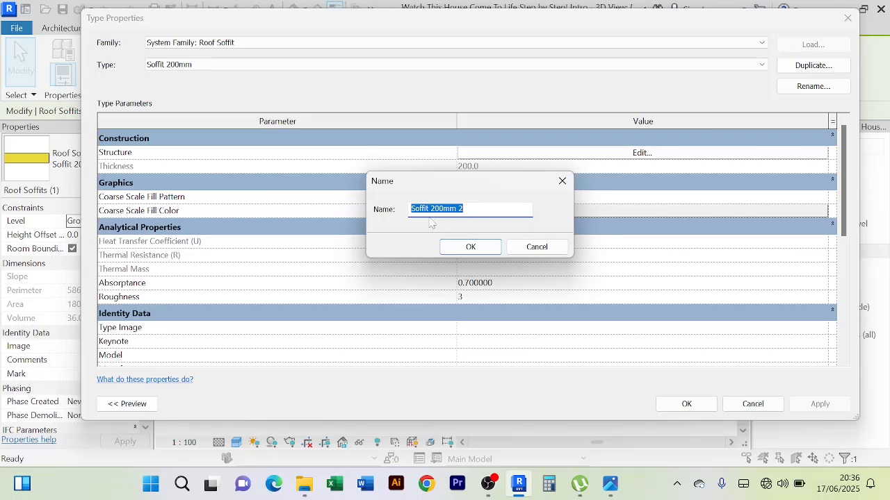
pyautogui.click(536, 247)
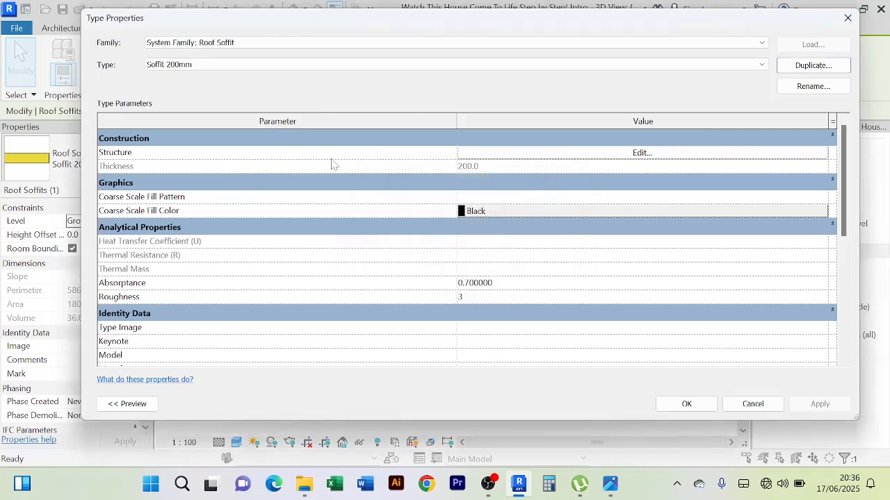
pyautogui.click(640, 153)
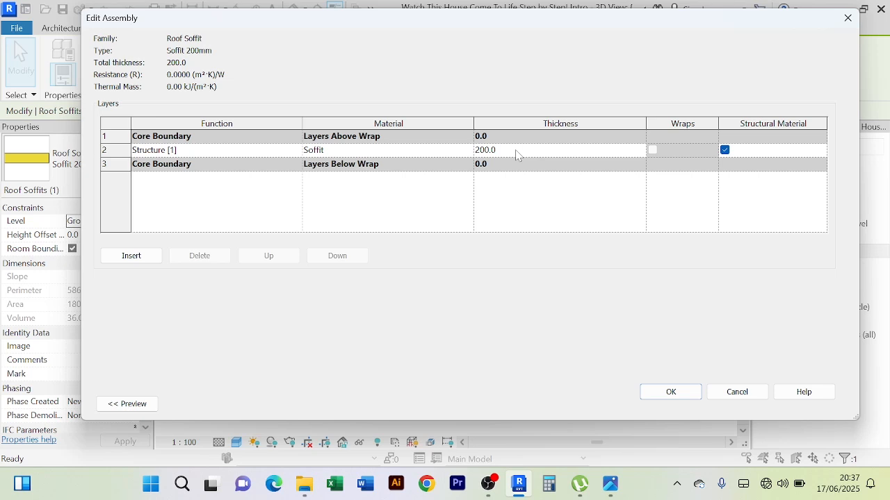
pyautogui.click(516, 153)
pyautogui.click(654, 393)
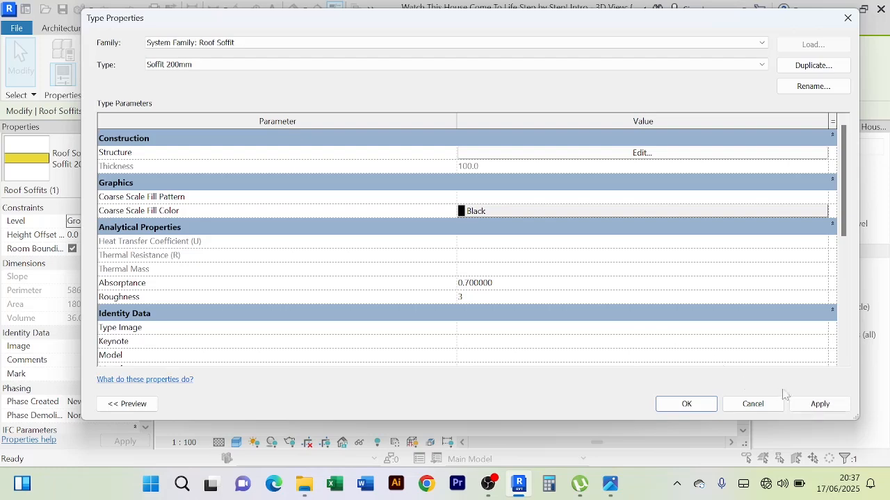
pyautogui.click(818, 404)
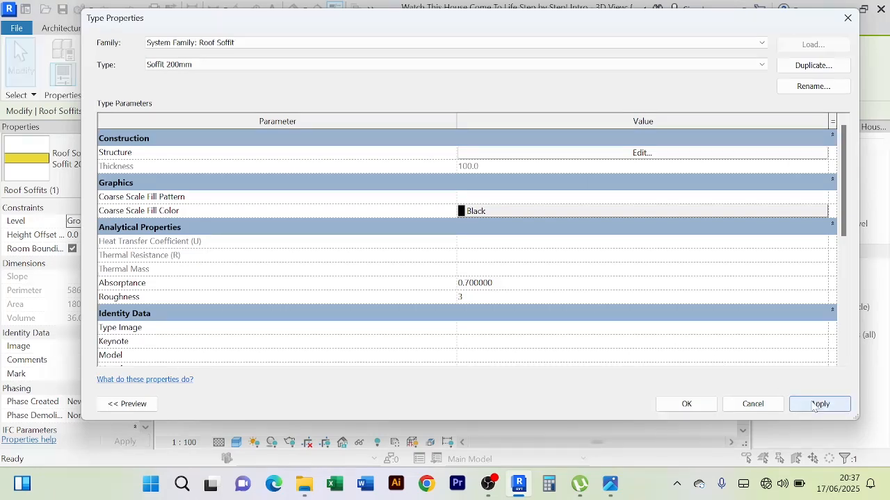
pyautogui.click(684, 404)
# Check the thinner soffit around the base of the house, open the East elevation and select the soffit there
pyautogui.scroll(5, 324, 353)
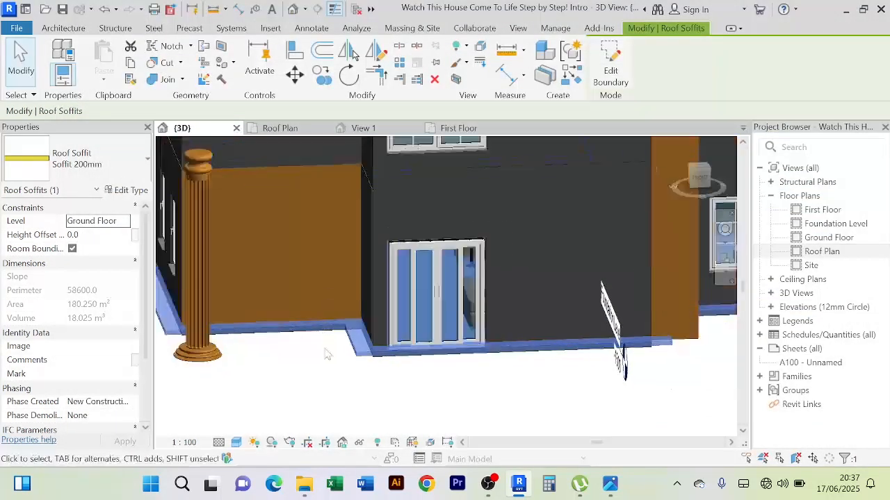
pyautogui.scroll(3, 333, 327)
pyautogui.scroll(-4, 309, 294)
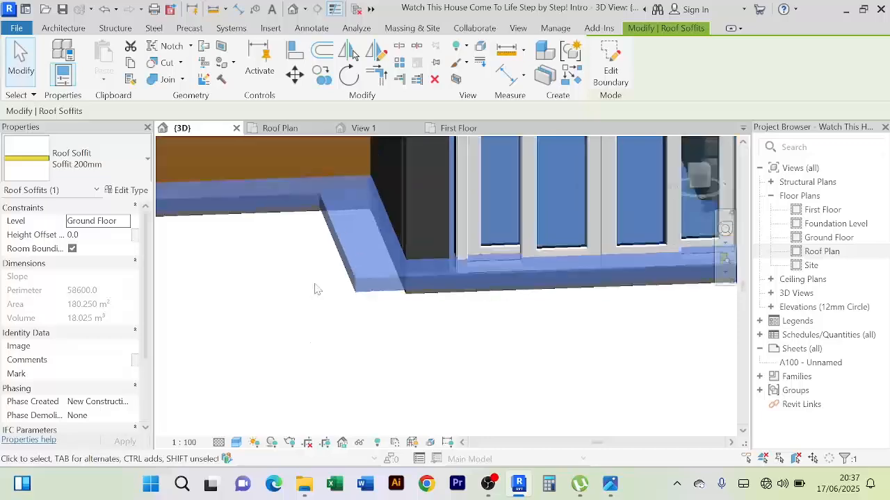
pyautogui.scroll(-3, 309, 292)
pyautogui.moveTo(401, 345); pyautogui.dragTo(394, 378, button='middle')
pyautogui.moveTo(396, 219); pyautogui.dragTo(405, 280, button='middle')
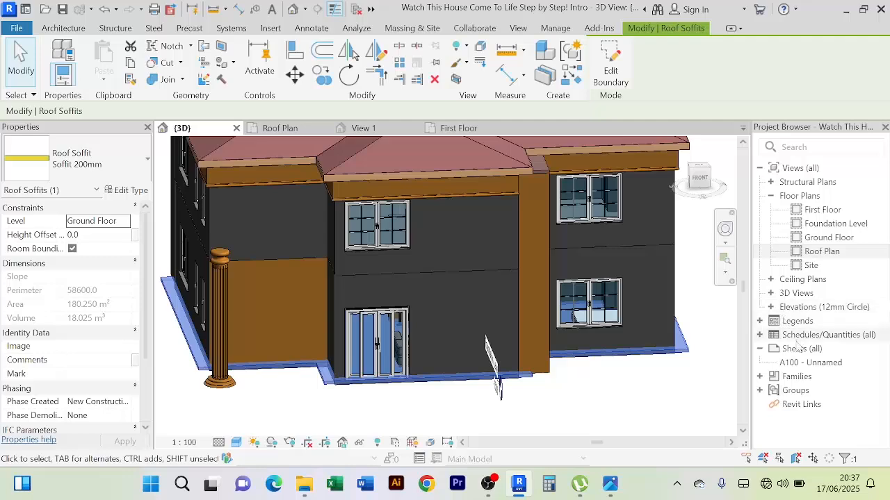
pyautogui.doubleClick(824, 306)
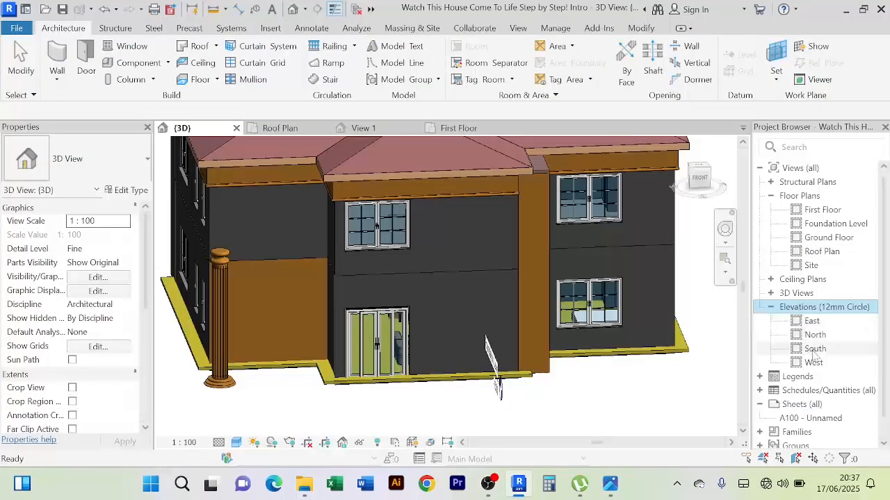
pyautogui.doubleClick(811, 320)
pyautogui.click(561, 361)
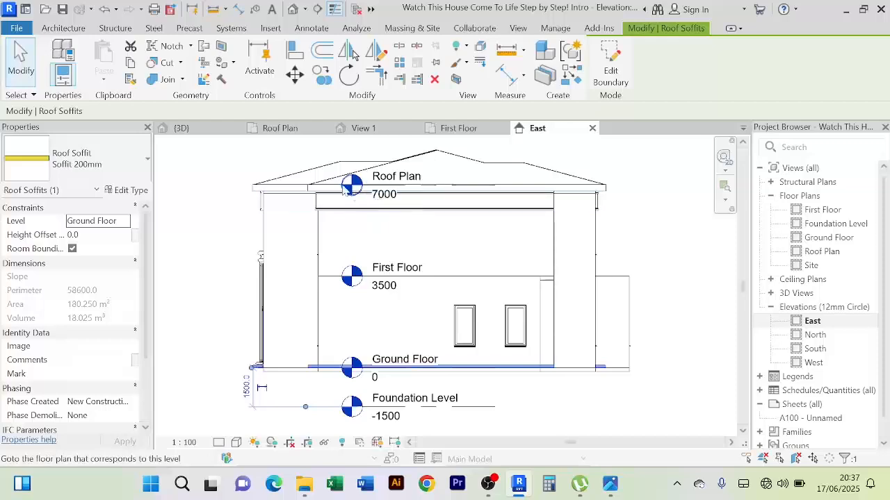
# Change the selected soffit's level constraint to Roof Plan
pyautogui.scroll(5, 346, 188)
pyautogui.scroll(-3, 431, 201)
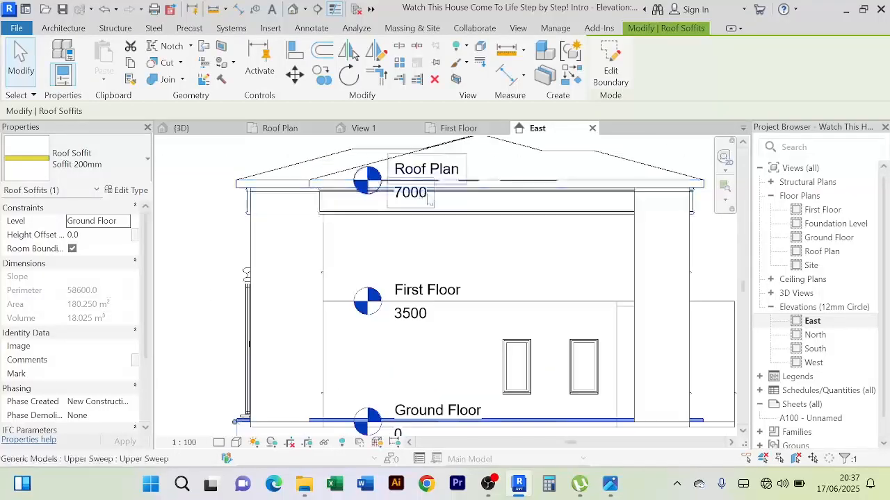
pyautogui.scroll(-2, 338, 329)
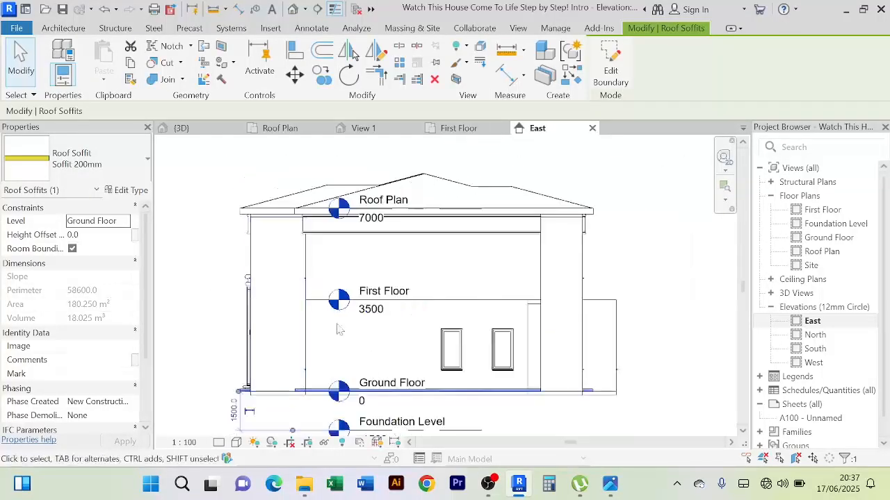
pyautogui.scroll(2, 540, 422)
pyautogui.scroll(-1, 492, 380)
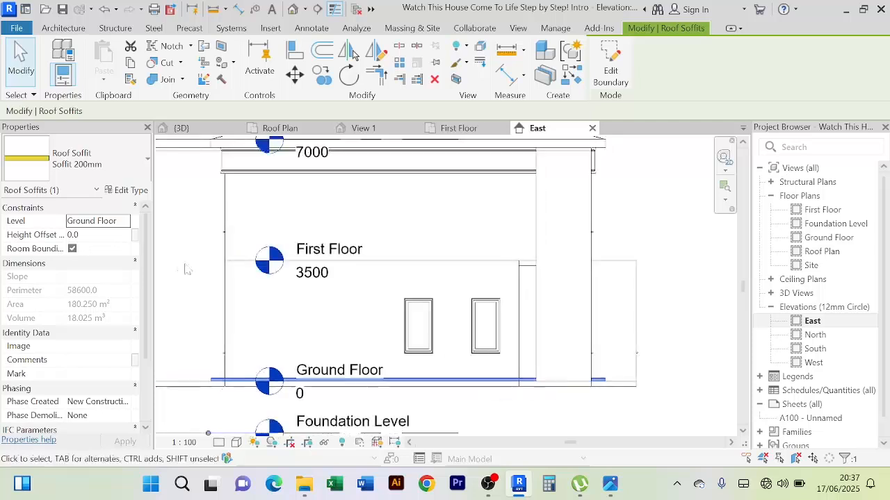
pyautogui.click(125, 221)
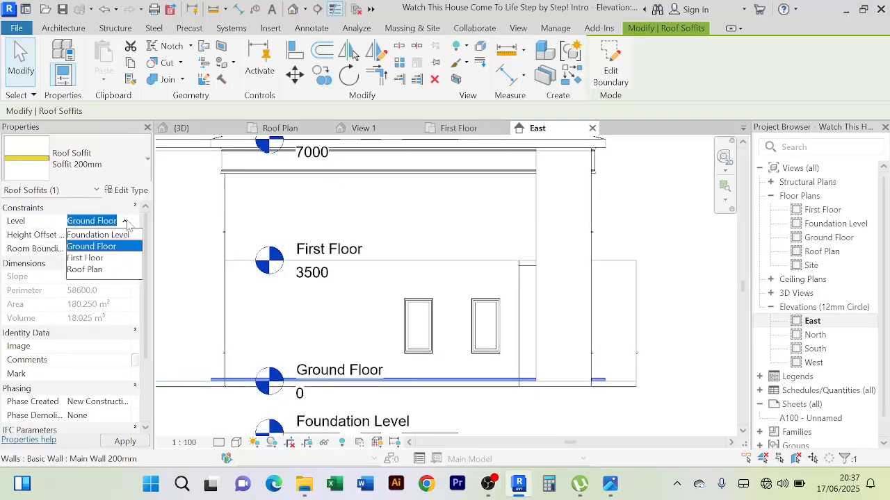
pyautogui.click(94, 269)
# Examine how the moved soffit sits against the fascia and roof edge in the East elevation
pyautogui.scroll(-3, 640, 215)
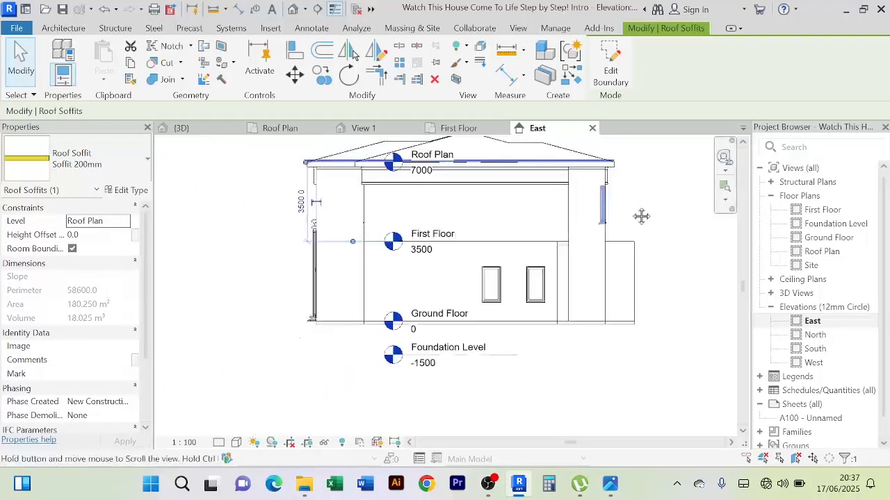
pyautogui.scroll(5, 263, 190)
pyautogui.scroll(4, 262, 190)
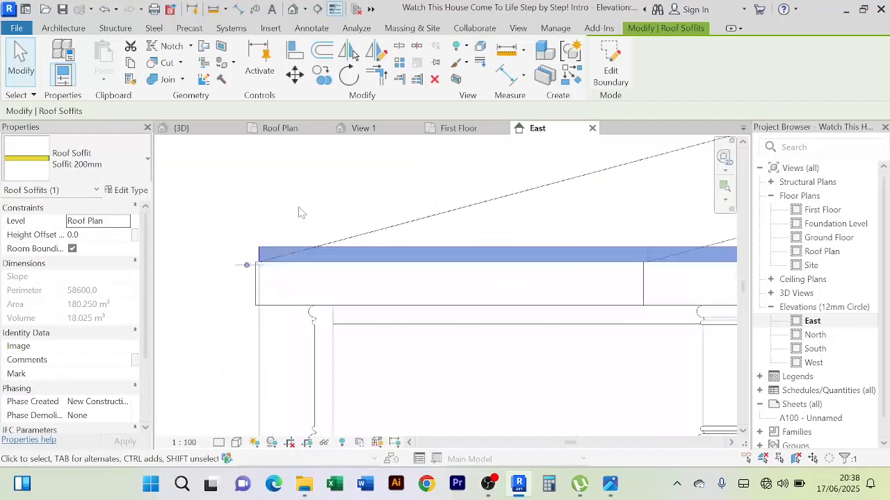
pyautogui.moveTo(288, 200); pyautogui.dragTo(295, 194, button='middle')
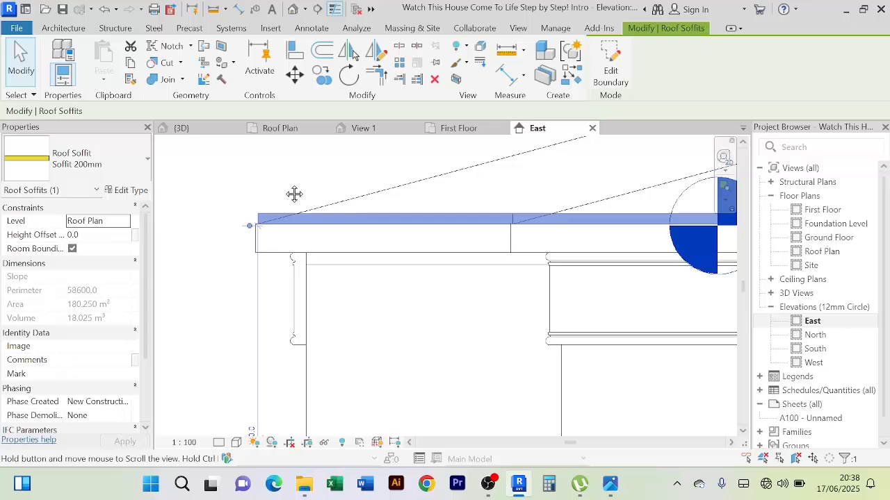
pyautogui.scroll(2, 235, 198)
pyautogui.click(235, 199)
pyautogui.click(276, 224)
pyautogui.scroll(-1, 272, 199)
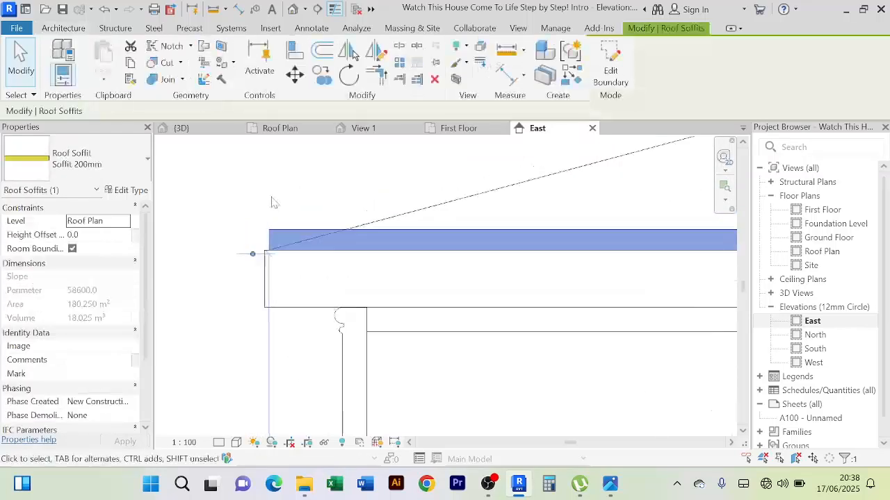
pyautogui.scroll(4, 240, 205)
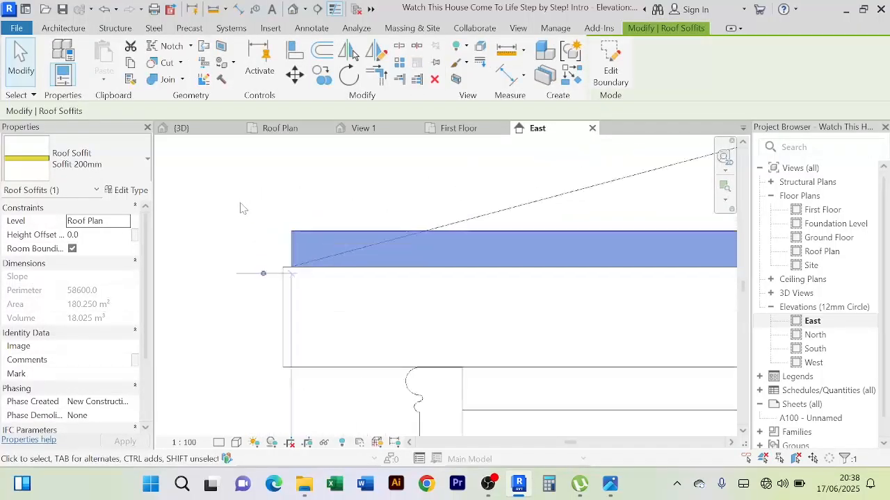
pyautogui.scroll(-5, 239, 206)
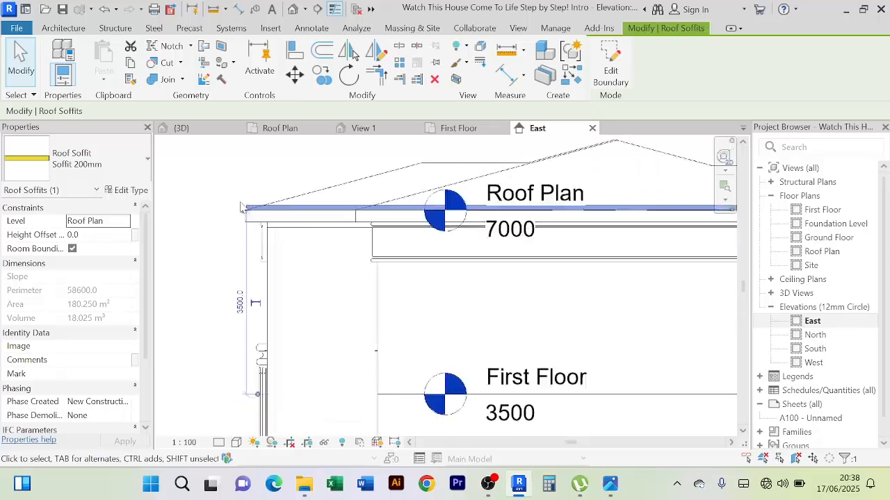
# Return to the 3D view and temporarily hide the Faceboard fascia along the roof edge
pyautogui.click(200, 131)
pyautogui.scroll(5, 333, 196)
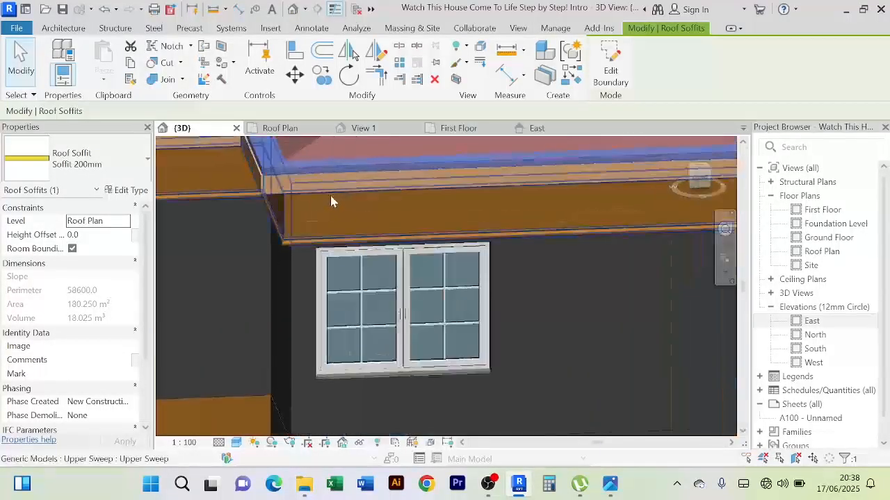
pyautogui.scroll(-6, 330, 202)
pyautogui.press('Escape')
pyautogui.scroll(5, 438, 205)
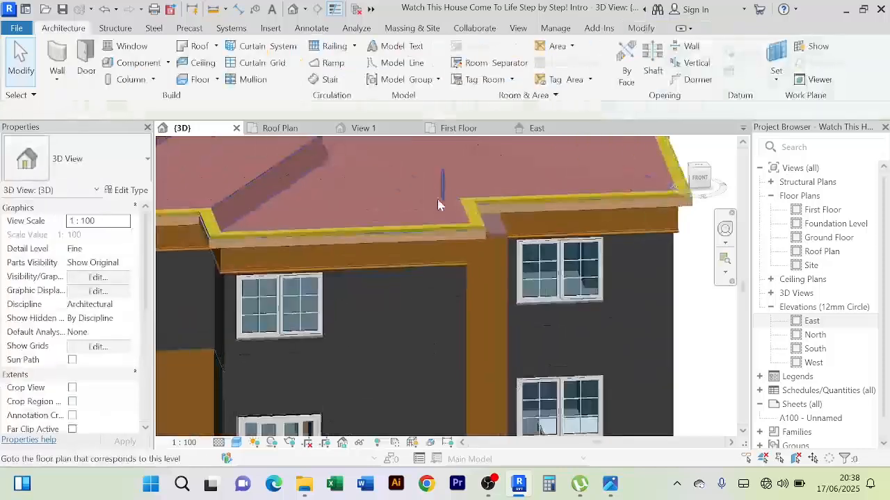
pyautogui.scroll(2, 472, 230)
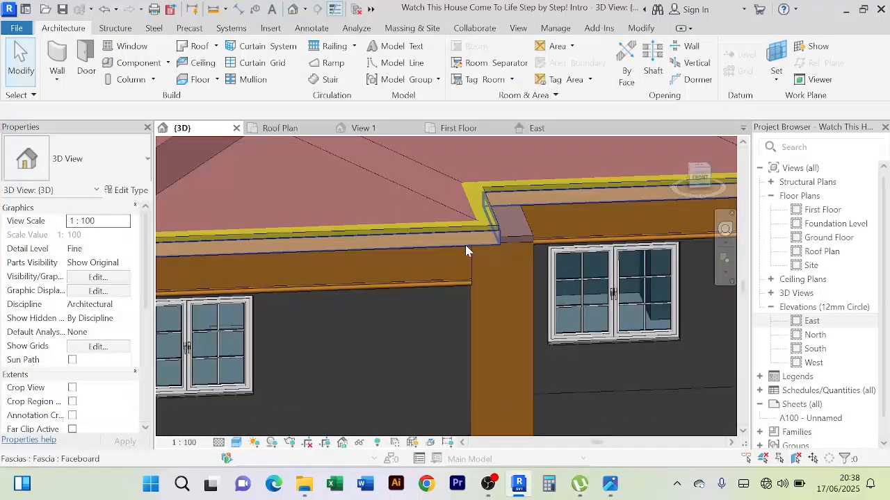
pyautogui.click(465, 250)
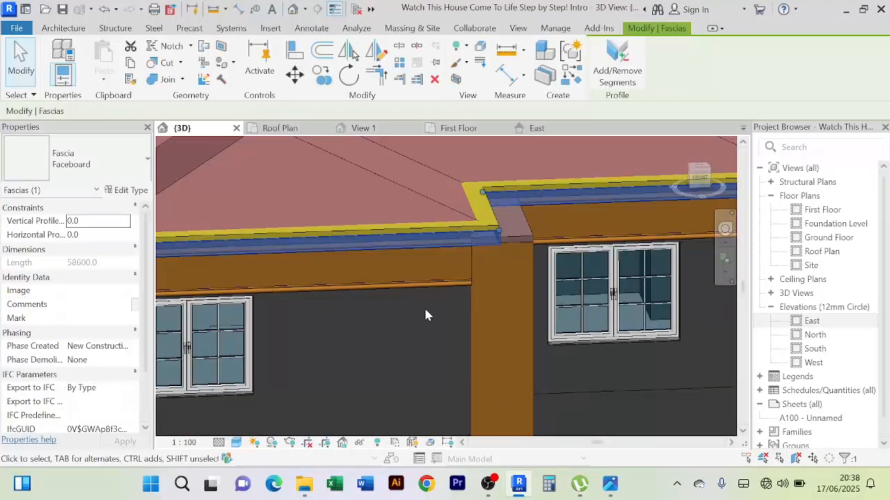
pyautogui.click(360, 442)
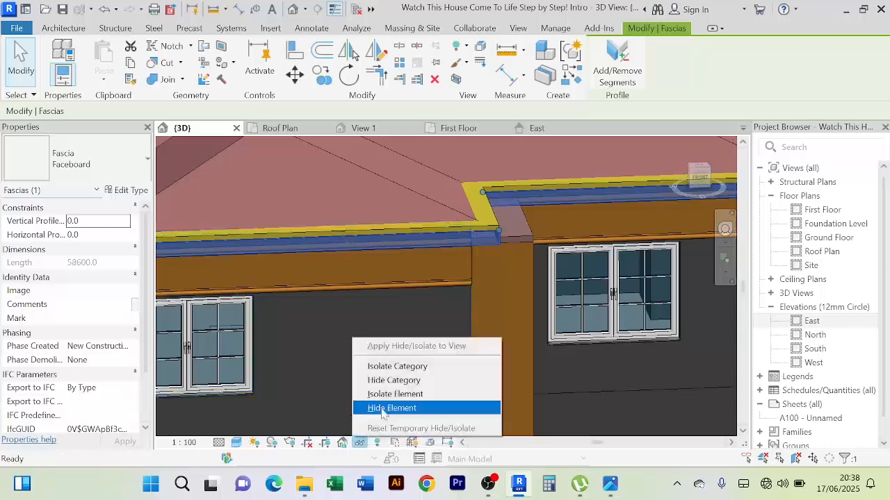
pyautogui.click(385, 409)
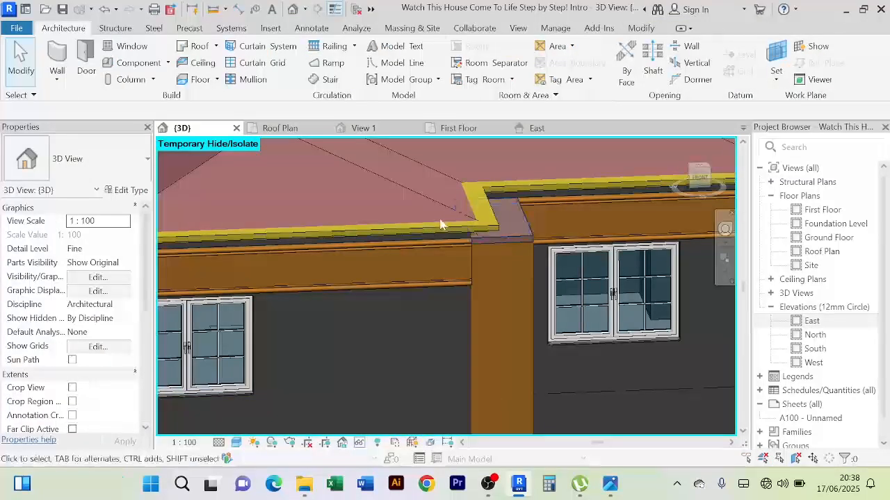
# View the exposed soffit from the front of the house and reopen the East elevation at the roof edge
pyautogui.scroll(-2, 445, 226)
pyautogui.keyDown('shift'); pyautogui.moveTo(470, 269); pyautogui.dragTo(440, 227, button='middle'); pyautogui.keyUp('shift')
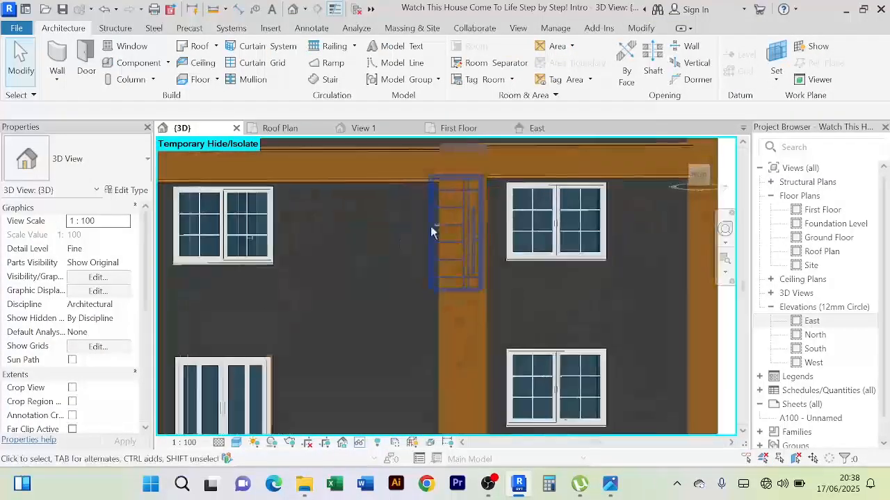
pyautogui.scroll(-2, 372, 240)
pyautogui.keyDown('shift'); pyautogui.moveTo(373, 246); pyautogui.dragTo(396, 289, button='middle'); pyautogui.keyUp('shift')
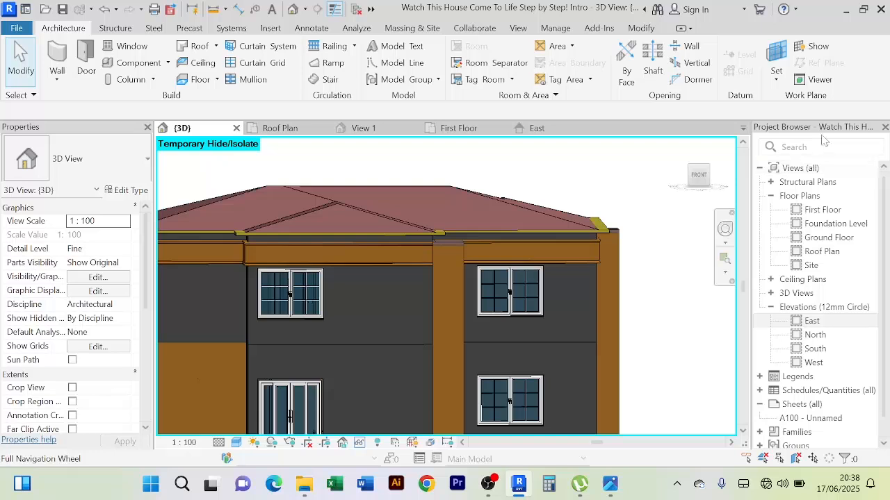
pyautogui.doubleClick(811, 322)
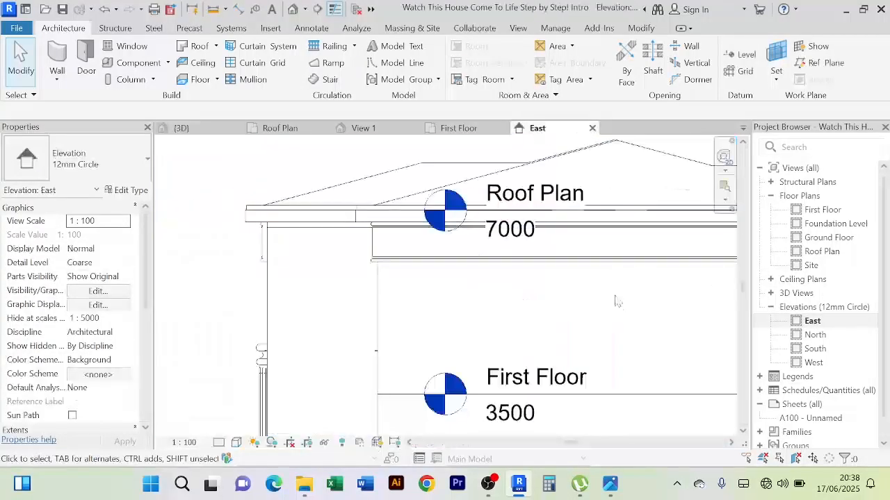
pyautogui.scroll(-2, 623, 312)
pyautogui.moveTo(622, 313); pyautogui.dragTo(525, 310, button='middle')
pyautogui.scroll(6, 224, 217)
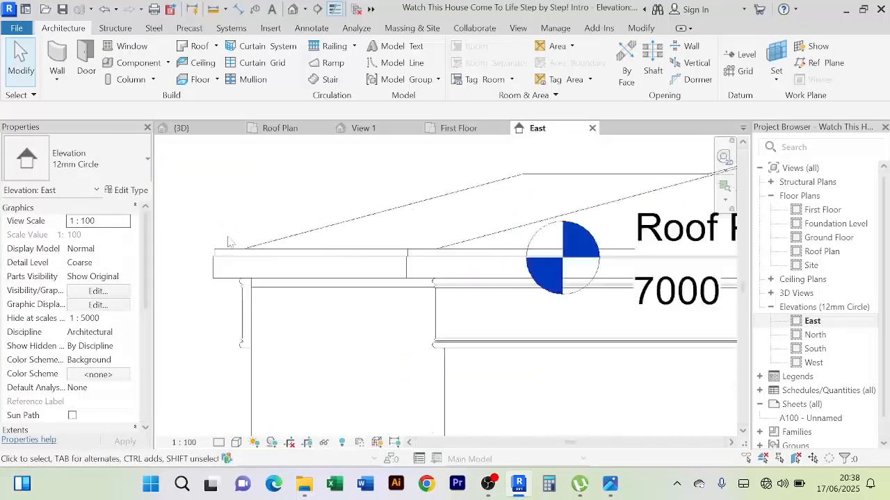
# Try aligning the roof edge reference to the Faceboard fascia's bottom edge in the East elevation, and undo the alignment
pyautogui.click(216, 254)
pyautogui.scroll(1, 196, 258)
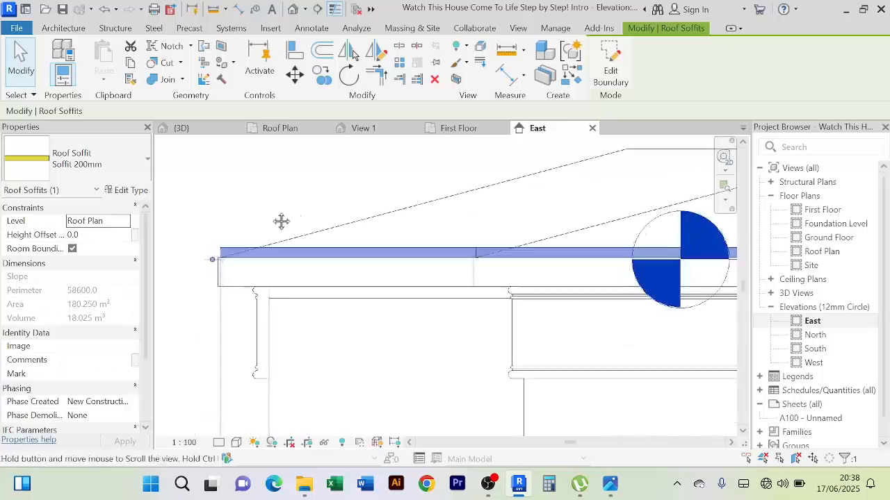
pyautogui.scroll(3, 274, 236)
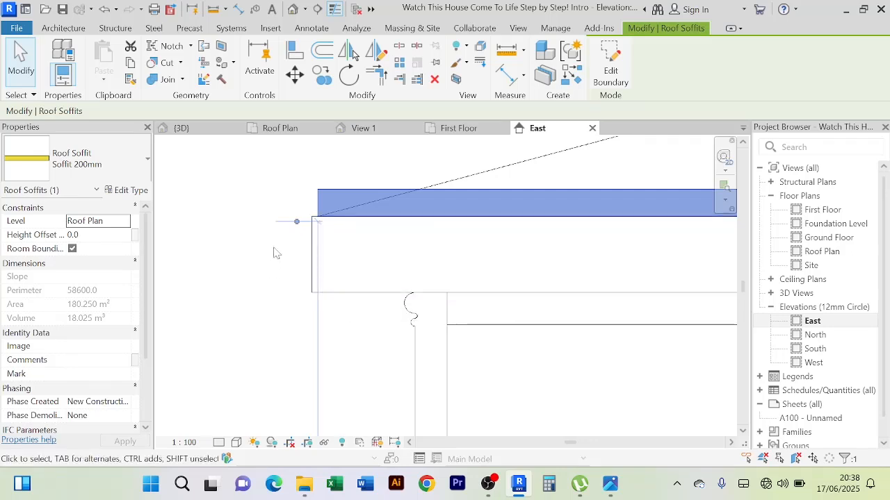
pyautogui.click(292, 53)
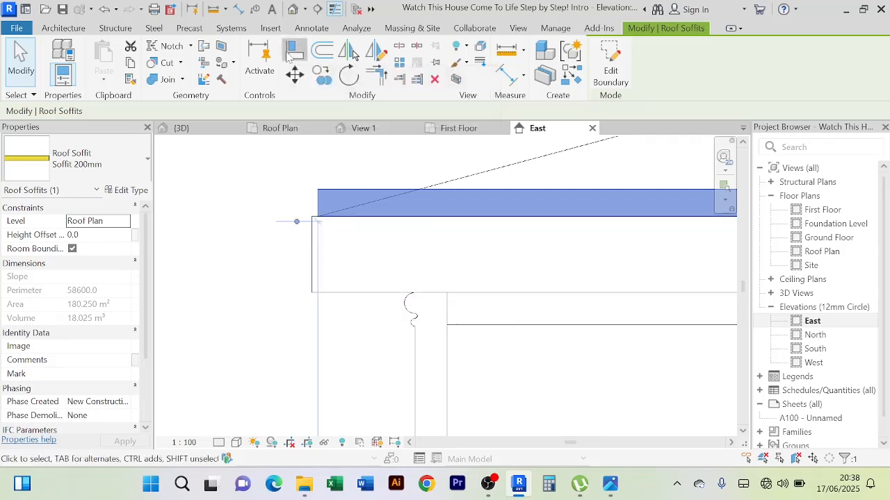
pyautogui.click(331, 300)
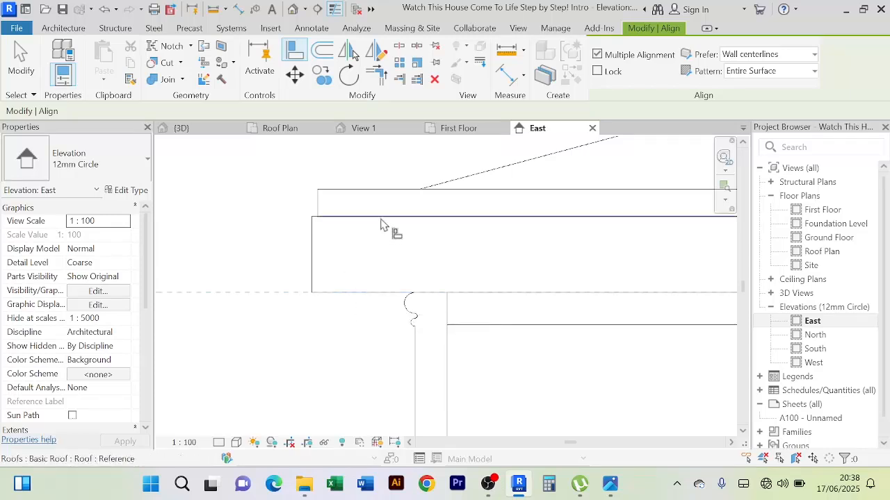
pyautogui.click(381, 222)
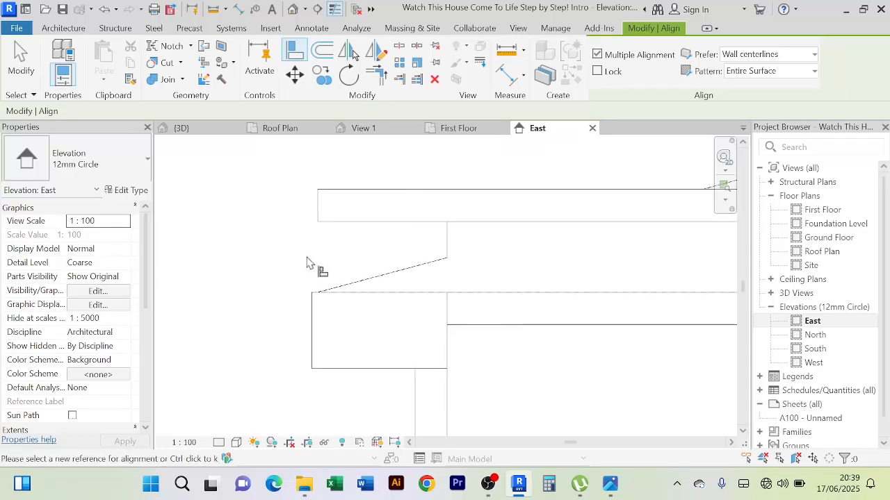
pyautogui.hotkey('ctrl', 'z')
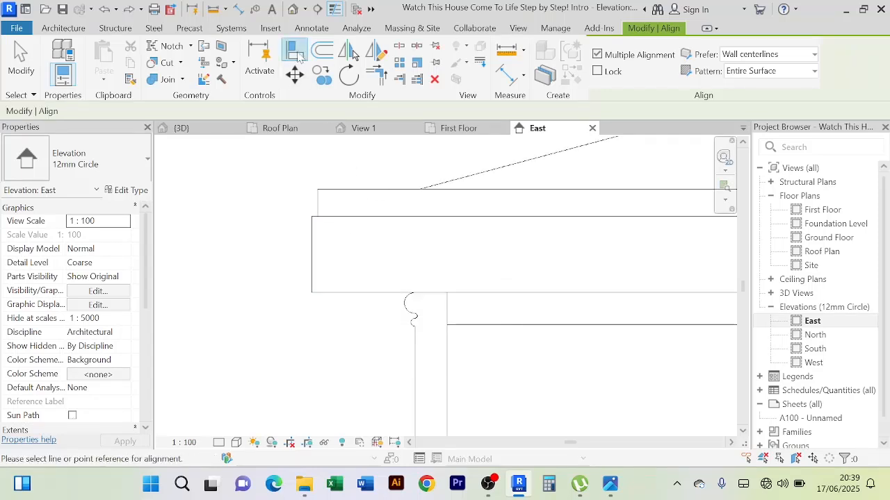
# Align the roof soffit's top edge to the bottom edge of the Faceboard fascia and end the Align command
pyautogui.click(384, 293)
pyautogui.click(378, 193)
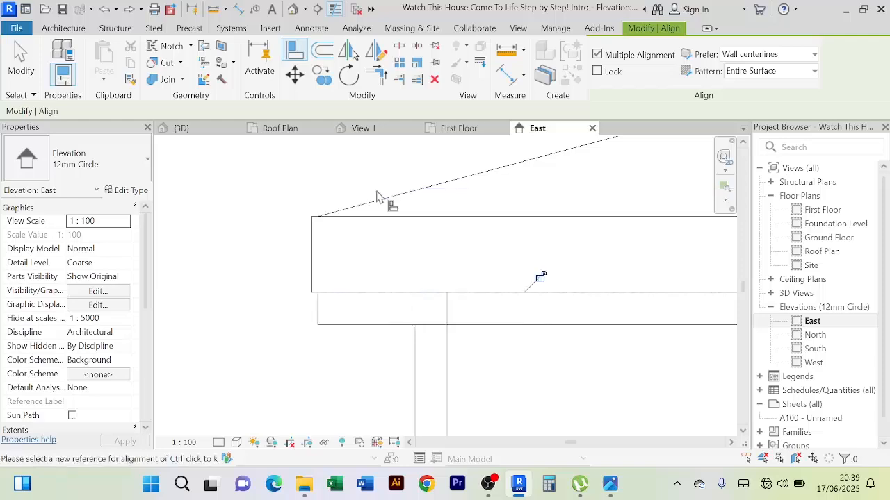
pyautogui.scroll(-2, 458, 294)
pyautogui.moveTo(458, 294); pyautogui.dragTo(322, 294, button='middle')
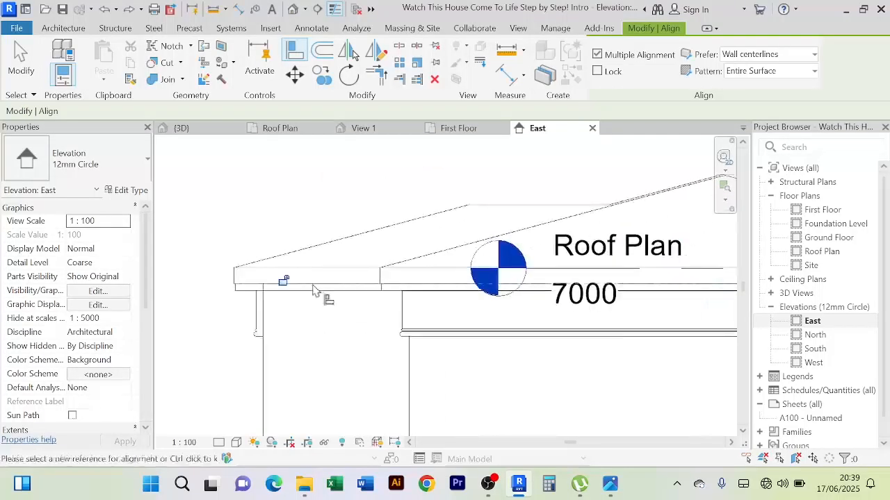
pyautogui.rightClick(325, 215)
pyautogui.click(351, 218)
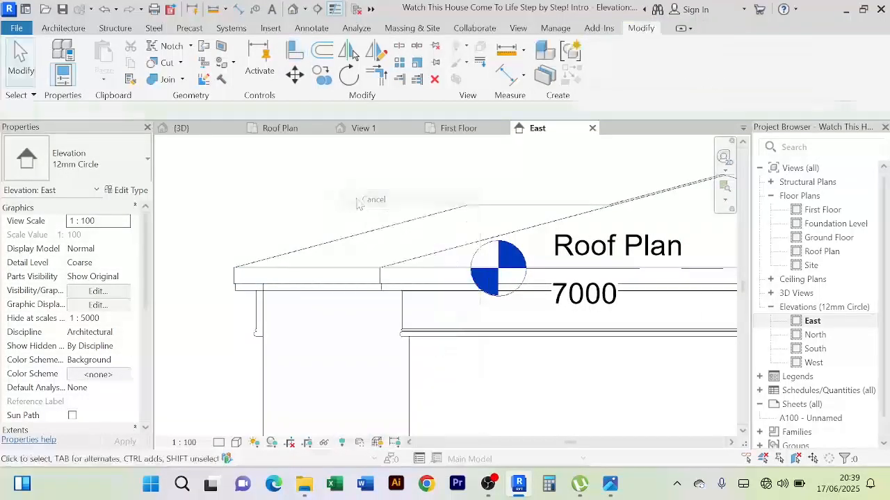
# Select the roof soffit beneath the fascia in the East elevation and switch to the 3D view
pyautogui.scroll(-2, 425, 314)
pyautogui.scroll(3, 577, 269)
pyautogui.scroll(-2, 330, 381)
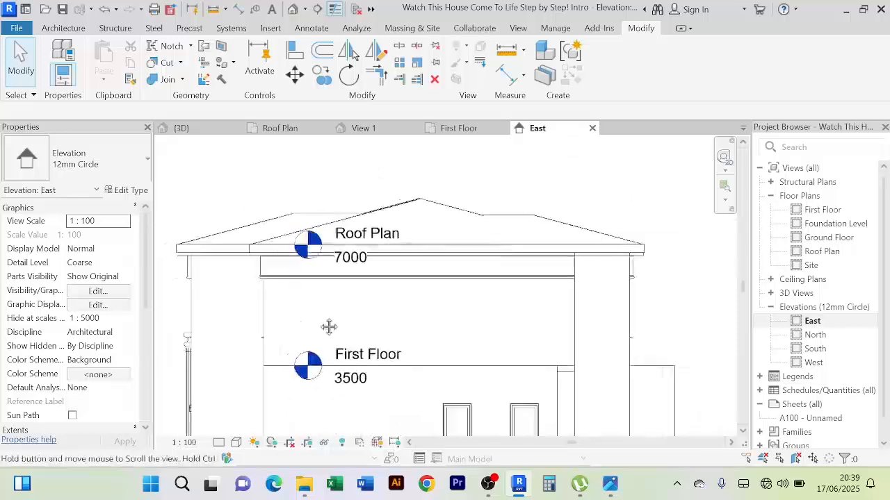
pyautogui.scroll(4, 272, 280)
pyautogui.moveTo(235, 253); pyautogui.dragTo(268, 278, button='middle')
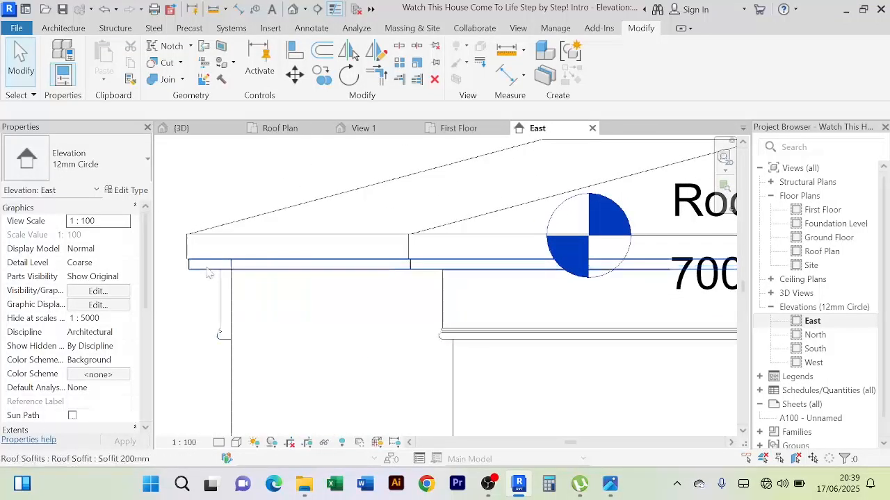
pyautogui.click(205, 265)
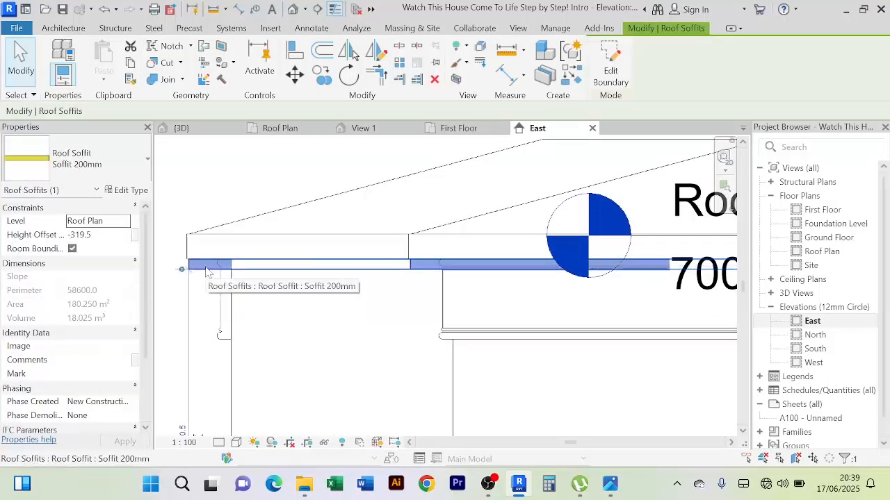
pyautogui.click(200, 131)
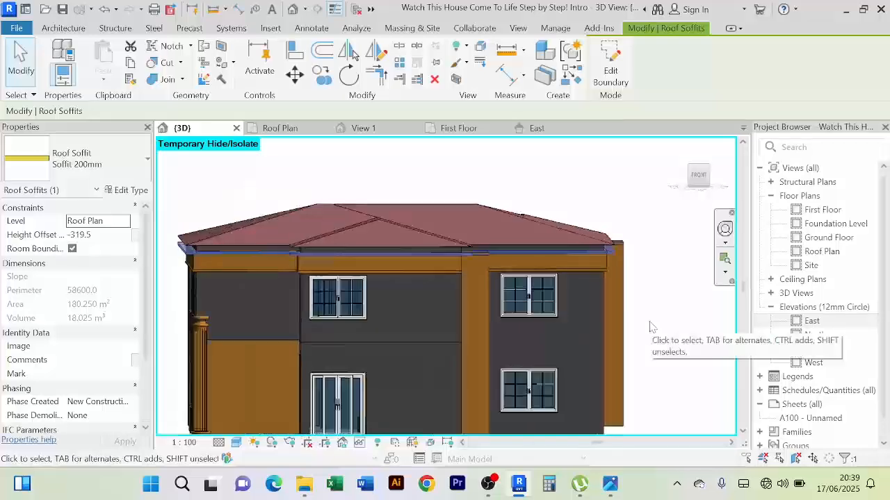
# Set the selected soffit's height offset to -200 mm while viewing the roof corner up close
pyautogui.keyDown('shift'); pyautogui.moveTo(650, 326); pyautogui.dragTo(590, 192, button='middle'); pyautogui.keyUp('shift')
pyautogui.scroll(2, 520, 310)
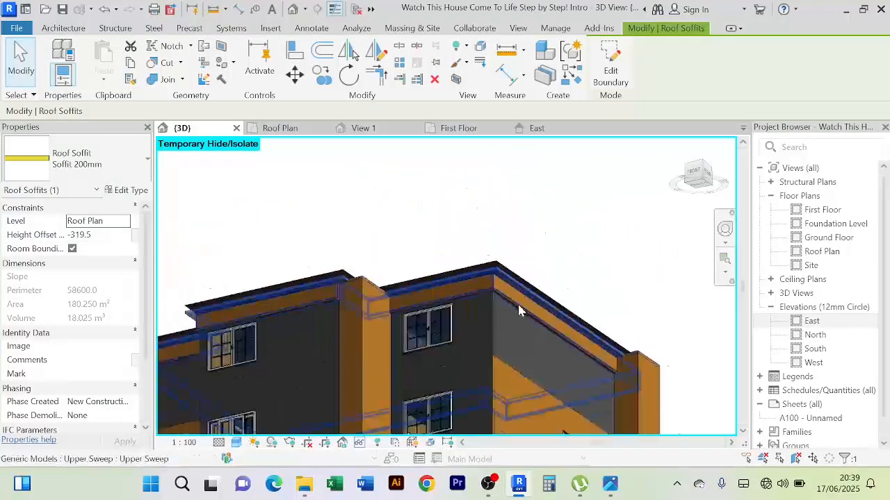
pyautogui.scroll(3, 519, 310)
pyautogui.keyDown('shift'); pyautogui.moveTo(536, 235); pyautogui.dragTo(504, 242, button='middle'); pyautogui.keyUp('shift')
pyautogui.keyDown('shift'); pyautogui.moveTo(486, 272); pyautogui.dragTo(411, 308, button='middle'); pyautogui.keyUp('shift')
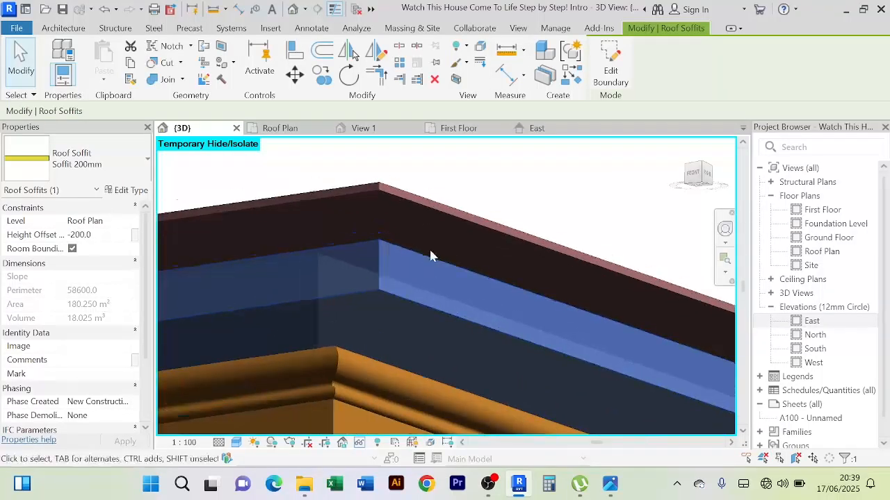
# Set the soffit's height offset to -100 mm from the Roof Plan level and clear the selection
pyautogui.keyDown('shift'); pyautogui.moveTo(428, 248); pyautogui.dragTo(423, 218, button='middle'); pyautogui.keyUp('shift')
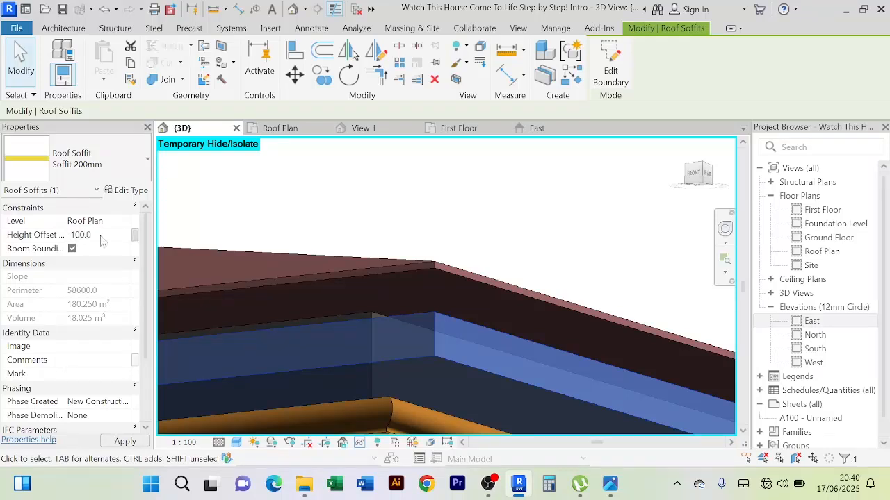
pyautogui.keyDown('shift'); pyautogui.moveTo(397, 225); pyautogui.dragTo(464, 195, button='middle'); pyautogui.keyUp('shift')
pyautogui.click(452, 188)
# Examine how the raised soffit meets the roof edge and the upper wall moulding at the house corner
pyautogui.scroll(-3, 452, 188)
pyautogui.scroll(-2, 431, 227)
pyautogui.scroll(-3, 467, 201)
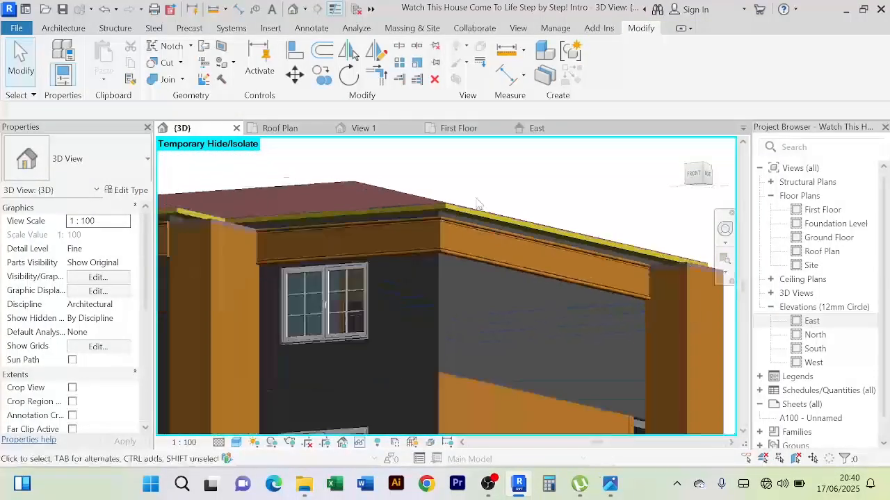
pyautogui.scroll(-2, 479, 202)
pyautogui.scroll(4, 464, 207)
pyautogui.scroll(3, 439, 216)
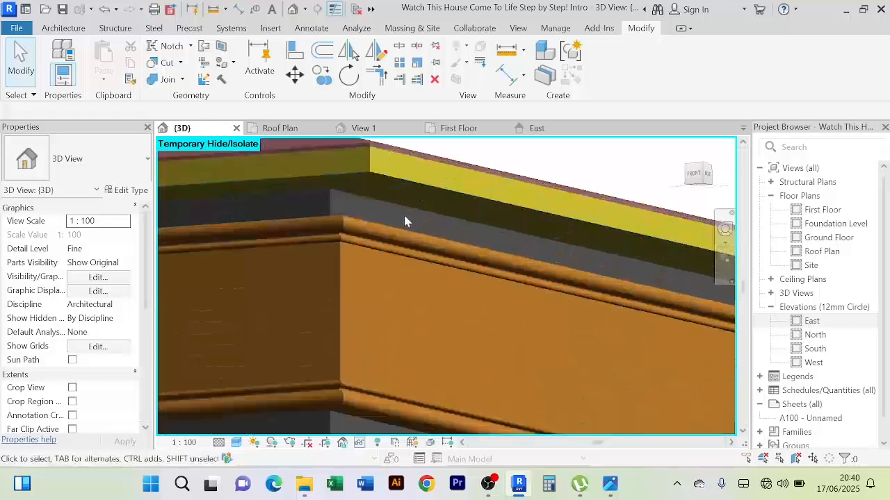
pyautogui.scroll(2, 399, 214)
pyautogui.moveTo(398, 214); pyautogui.dragTo(433, 237, button='middle')
pyautogui.scroll(-1, 461, 297)
pyautogui.scroll(-4, 455, 285)
pyautogui.scroll(-3, 433, 242)
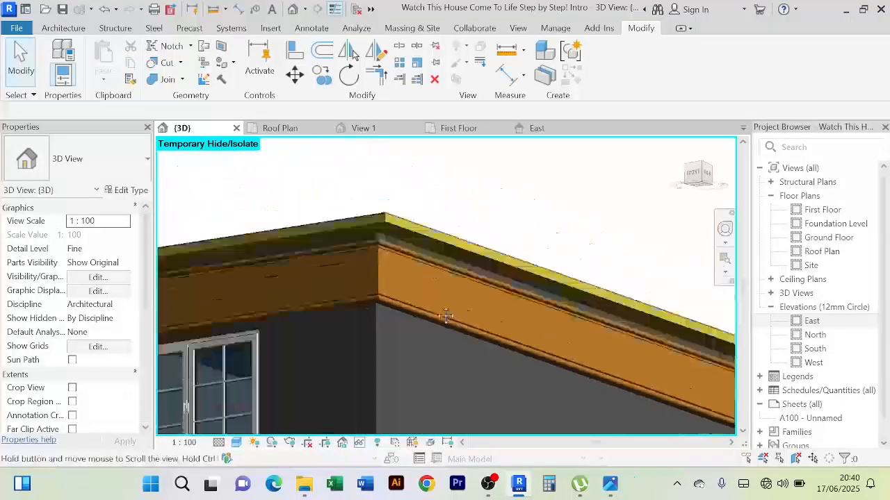
# Inspect the soffit's underside and its line along the roof overhang from below and from the front
pyautogui.keyDown('shift'); pyautogui.moveTo(429, 299); pyautogui.dragTo(416, 335, button='middle'); pyautogui.keyUp('shift')
pyautogui.scroll(8, 381, 272)
pyautogui.scroll(-6, 379, 272)
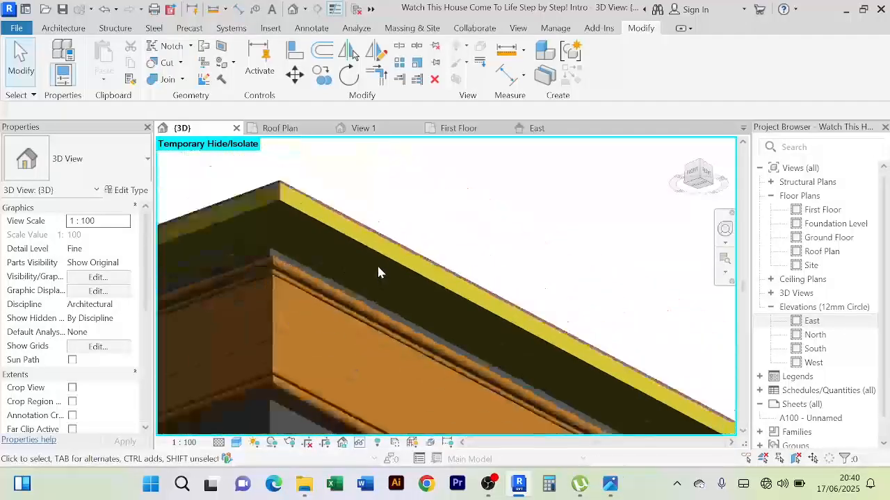
pyautogui.keyDown('shift'); pyautogui.moveTo(379, 272); pyautogui.dragTo(417, 207, button='middle'); pyautogui.keyUp('shift')
pyautogui.scroll(3, 428, 251)
pyautogui.scroll(-3, 416, 212)
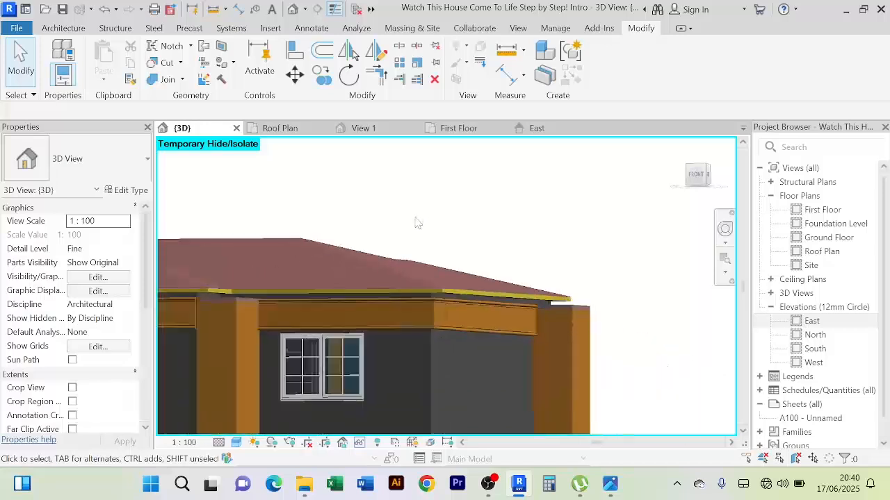
pyautogui.moveTo(416, 272); pyautogui.dragTo(413, 248, button='middle')
pyautogui.scroll(4, 410, 257)
pyautogui.scroll(-5, 409, 258)
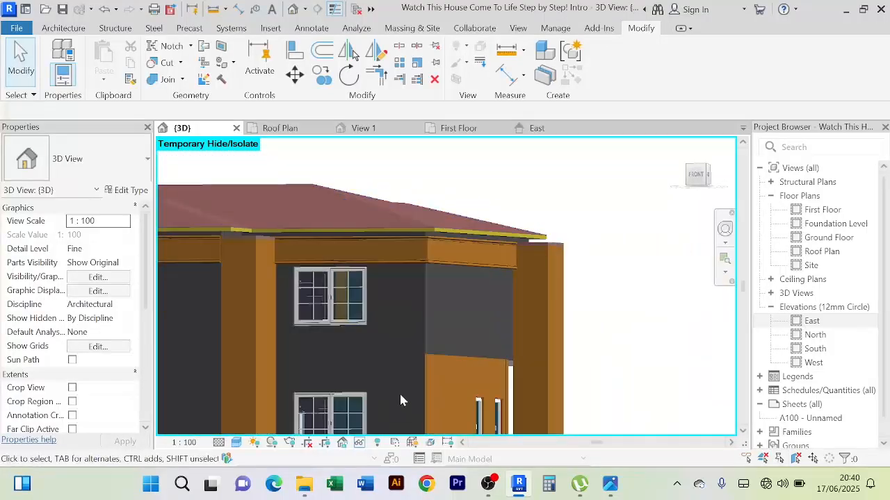
# Reset the temporary hide/isolate to bring the Faceboard fascia back in the 3D view
pyautogui.click(359, 444)
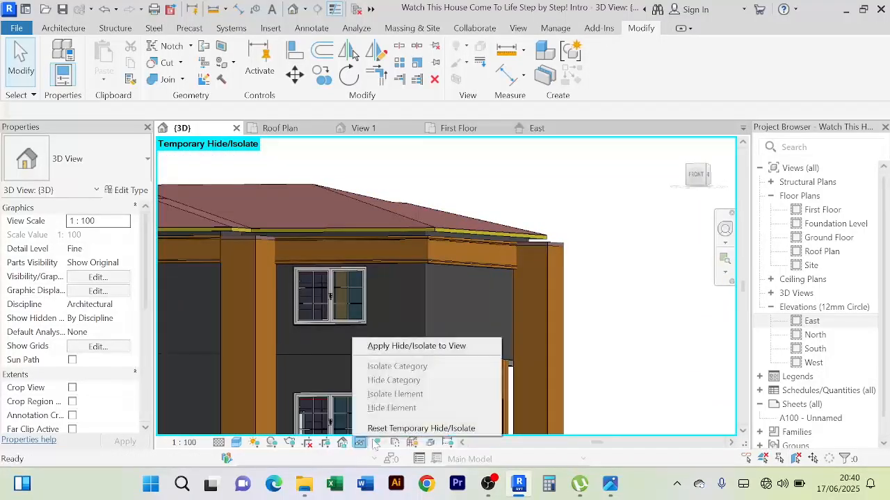
pyautogui.click(403, 428)
pyautogui.scroll(5, 470, 246)
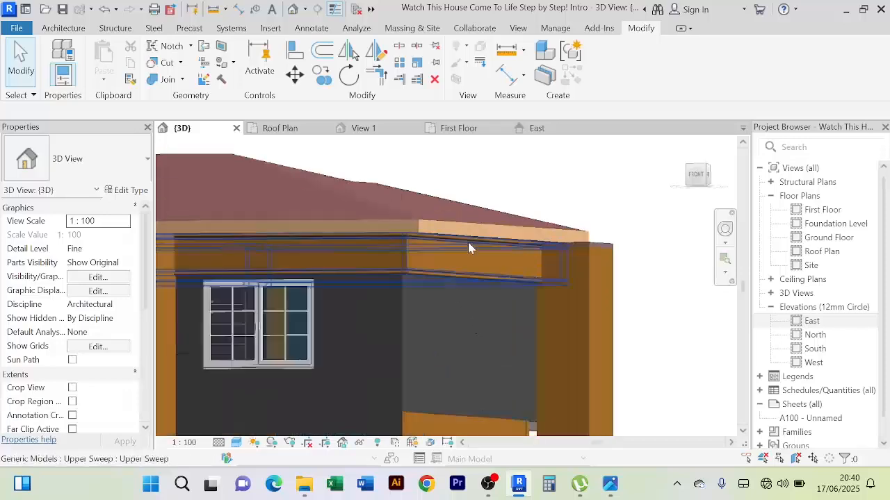
pyautogui.scroll(3, 518, 232)
pyautogui.scroll(-3, 378, 255)
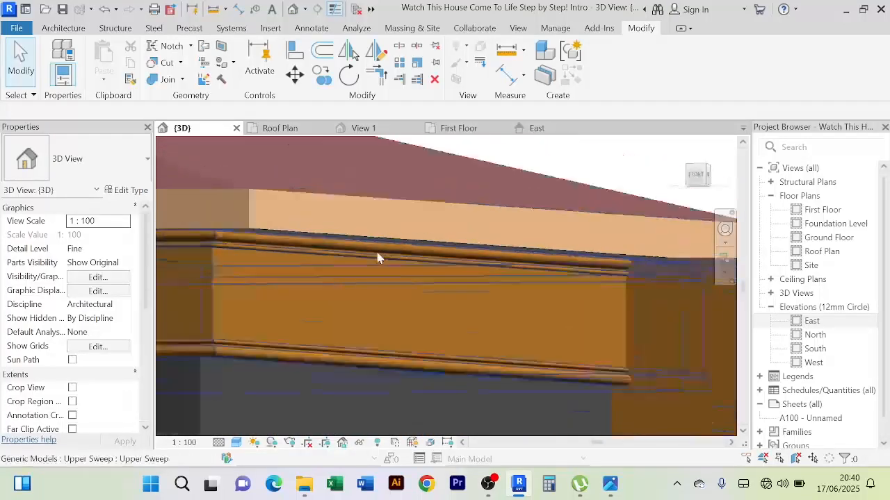
# Check the fit between the soffit's underside, the fascia and the wall moulding from beneath the overhang
pyautogui.keyDown('shift'); pyautogui.moveTo(392, 373); pyautogui.dragTo(471, 255, button='middle'); pyautogui.keyUp('shift')
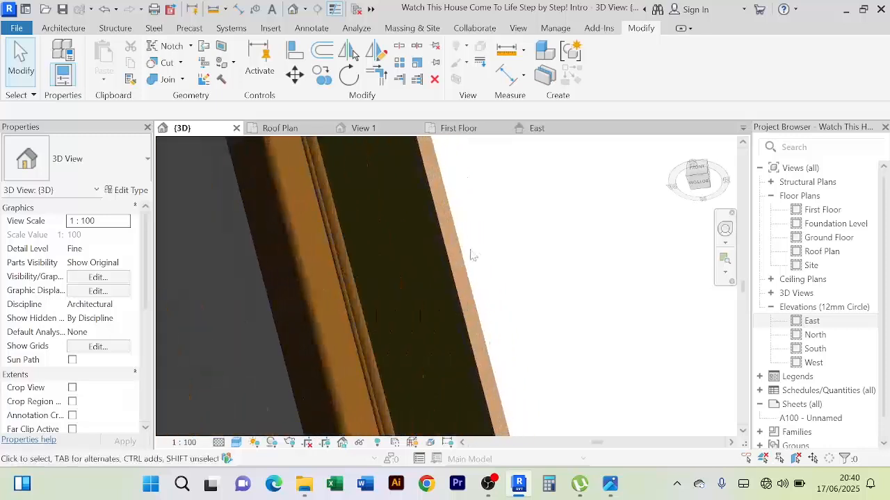
pyautogui.scroll(2, 375, 259)
pyautogui.keyDown('shift'); pyautogui.moveTo(423, 234); pyautogui.dragTo(470, 255, button='middle'); pyautogui.keyUp('shift')
pyautogui.scroll(5, 453, 286)
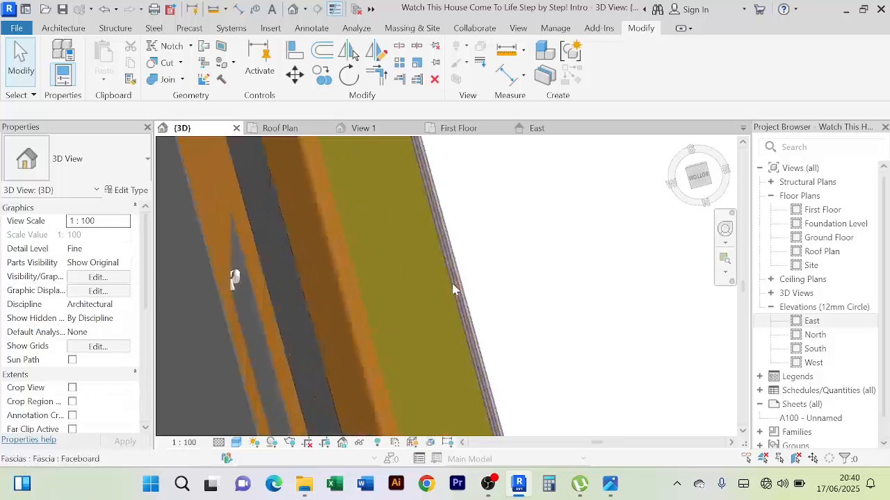
pyautogui.keyDown('shift'); pyautogui.moveTo(412, 252); pyautogui.dragTo(374, 270, button='middle'); pyautogui.keyUp('shift')
pyautogui.scroll(-2, 373, 264)
pyautogui.scroll(5, 373, 270)
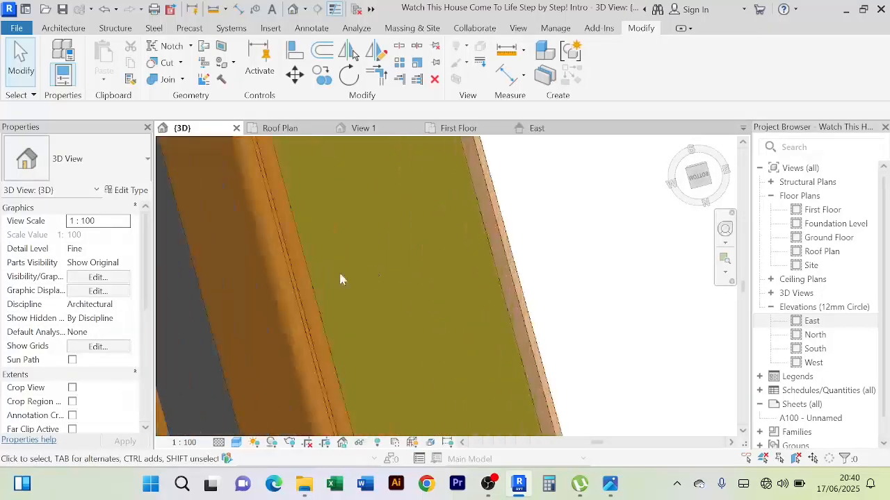
pyautogui.scroll(-3, 518, 249)
pyautogui.scroll(-3, 548, 242)
# Review the whole house and its roof edges in 3D, from the underside round to the front
pyautogui.keyDown('shift'); pyautogui.moveTo(544, 241); pyautogui.dragTo(477, 354, button='middle'); pyautogui.keyUp('shift')
pyautogui.scroll(-6, 479, 281)
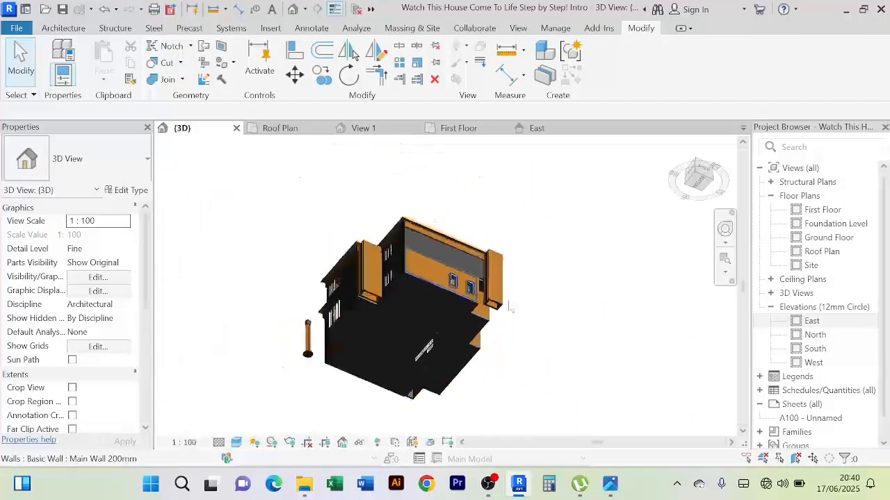
pyautogui.keyDown('shift'); pyautogui.moveTo(510, 308); pyautogui.dragTo(569, 421, button='middle'); pyautogui.keyUp('shift')
pyautogui.scroll(3, 398, 284)
pyautogui.scroll(3, 454, 319)
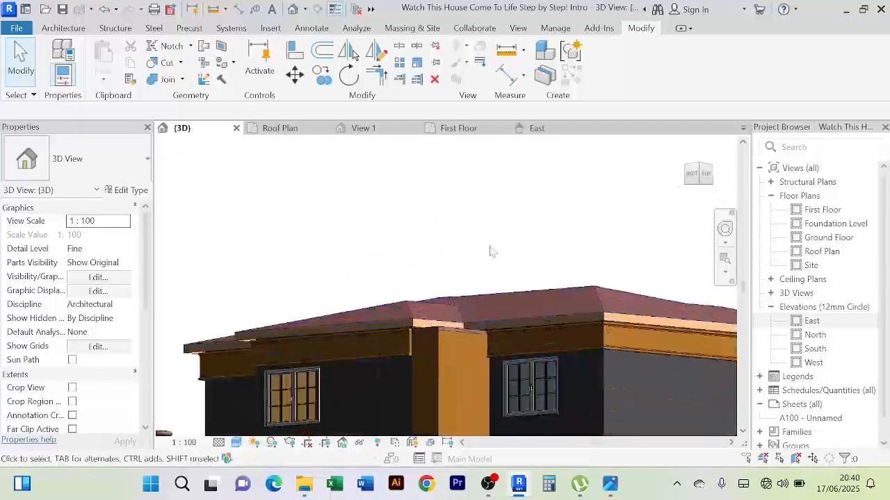
pyautogui.scroll(-1, 492, 253)
pyautogui.moveTo(492, 253); pyautogui.dragTo(510, 246, button='middle')
pyautogui.scroll(6, 390, 258)
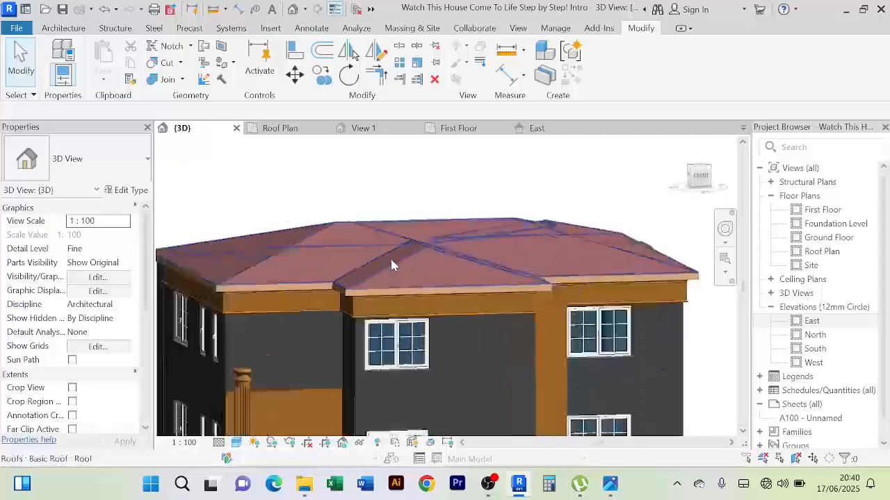
# View the finished front roof edge in 3D and close the East elevation view
pyautogui.scroll(-8, 385, 277)
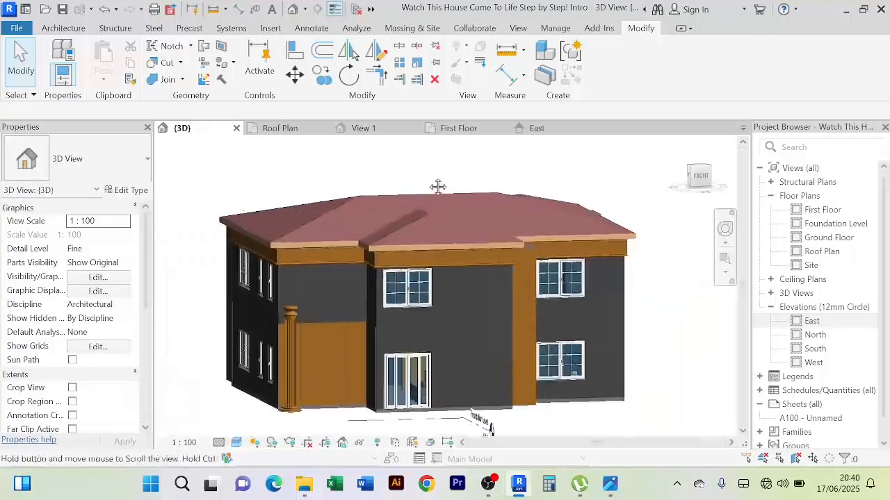
pyautogui.scroll(3, 382, 186)
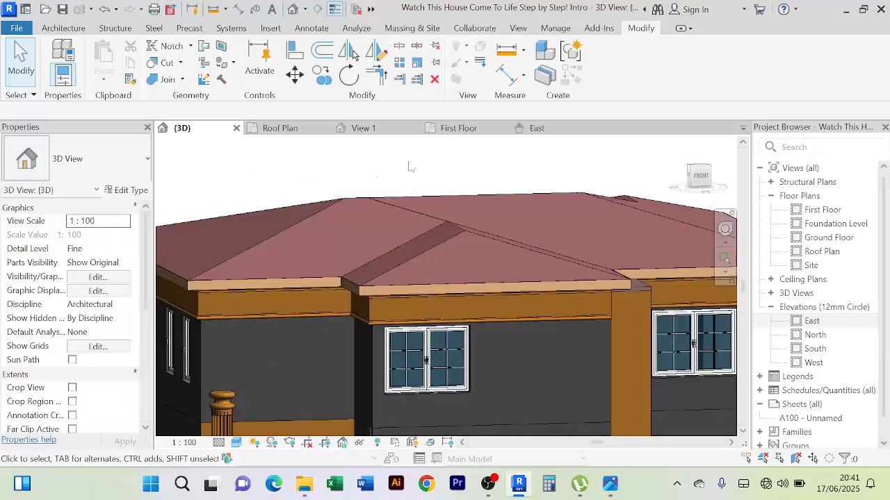
pyautogui.click(539, 129)
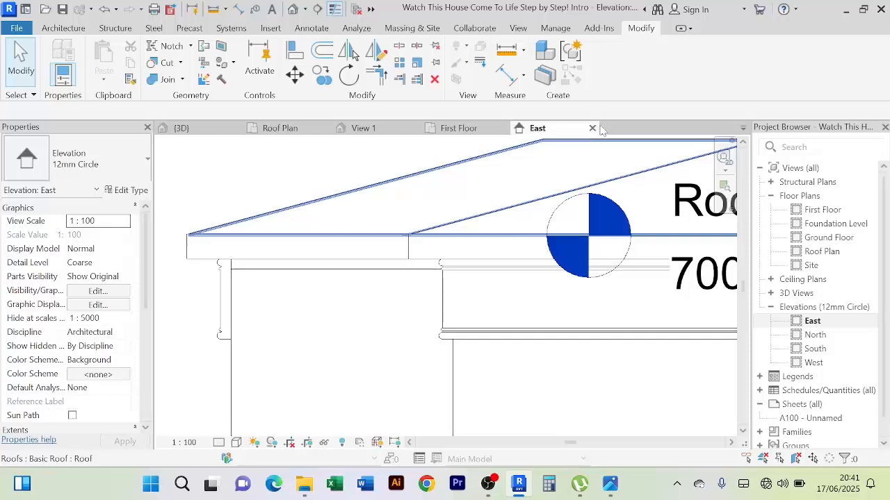
pyautogui.click(592, 128)
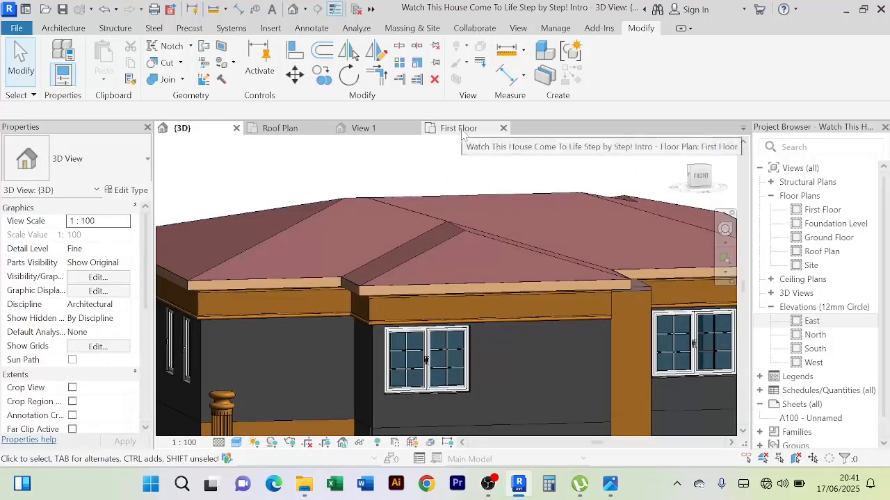
# Close View 1 of the column family and return to the house project
pyautogui.click(367, 132)
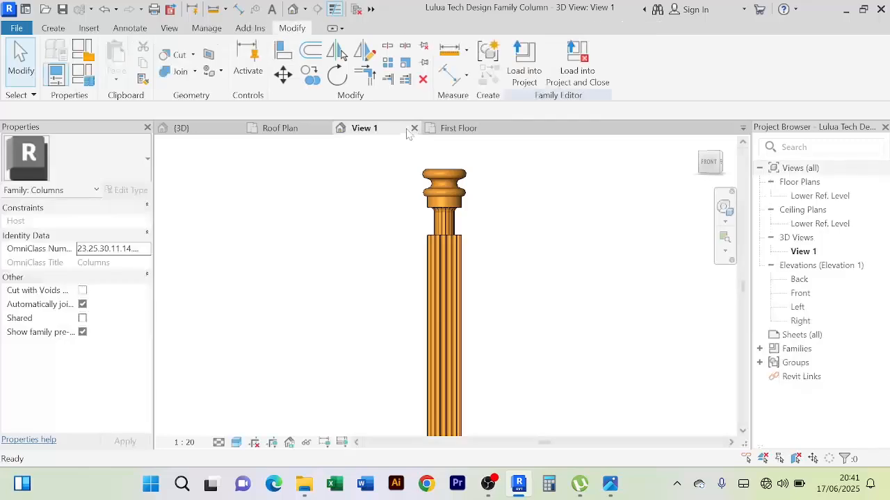
pyautogui.click(414, 129)
pyautogui.click(480, 250)
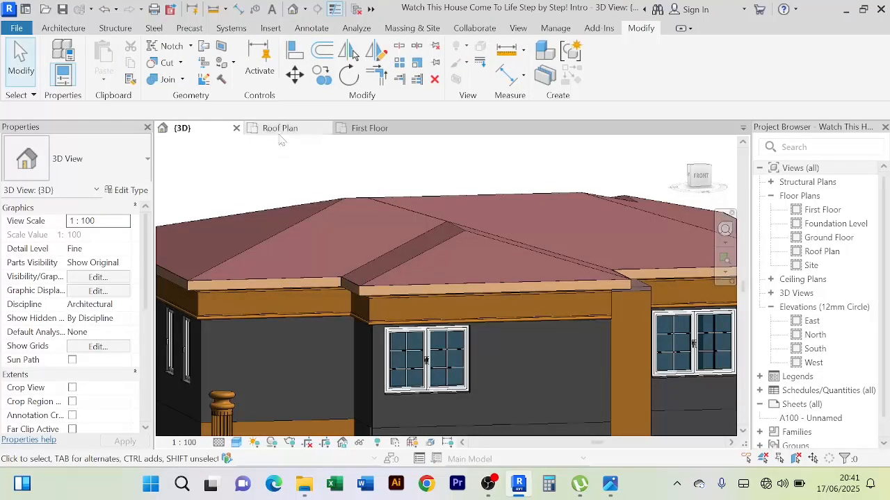
# Place a Standard gutter along the Faceboard fascia around the entire roof perimeter in the Roof Plan
pyautogui.click(281, 129)
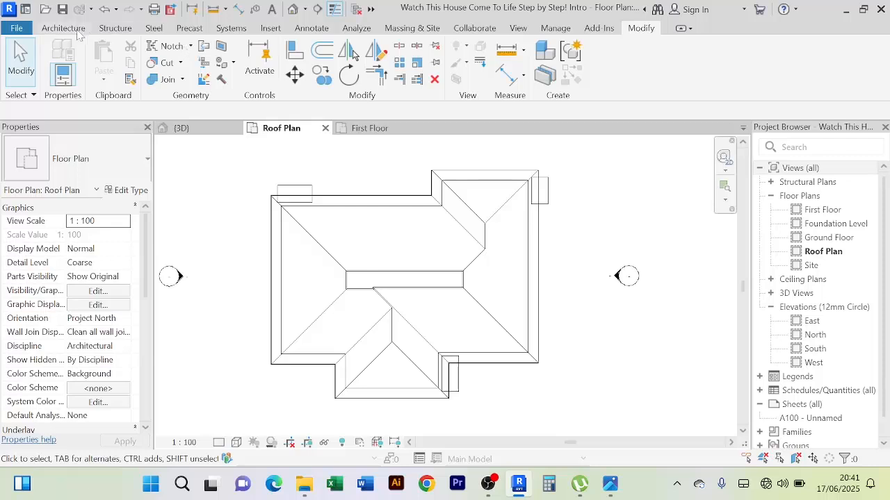
pyautogui.click(77, 30)
pyautogui.click(218, 48)
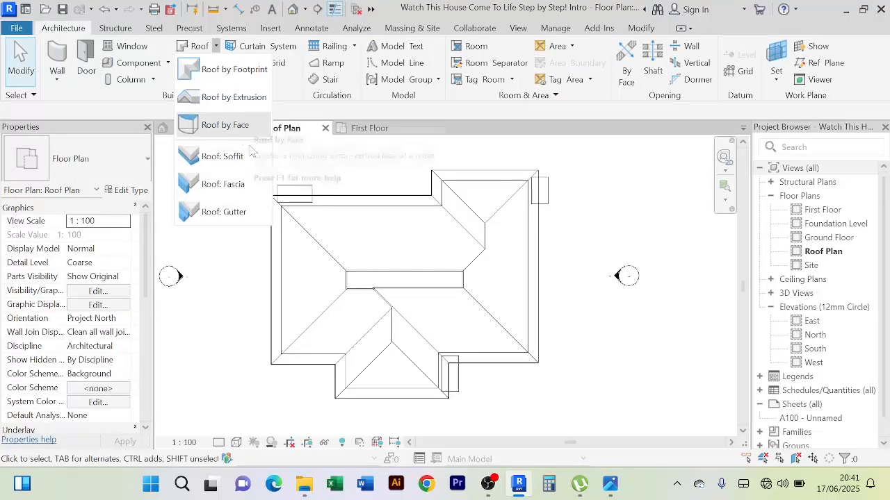
pyautogui.click(247, 211)
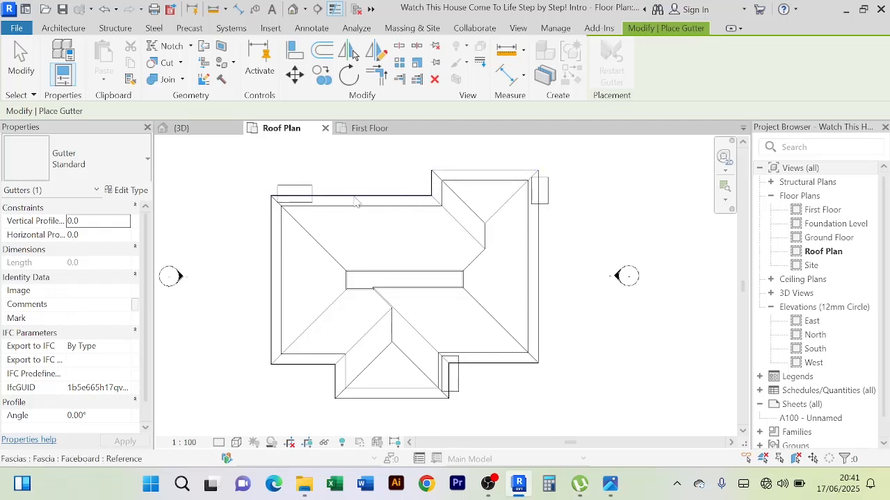
pyautogui.click(328, 199)
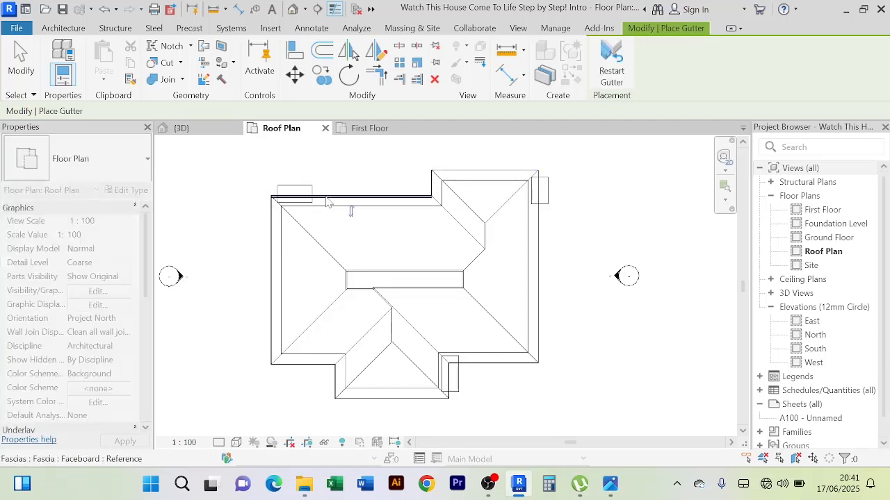
pyautogui.click(273, 243)
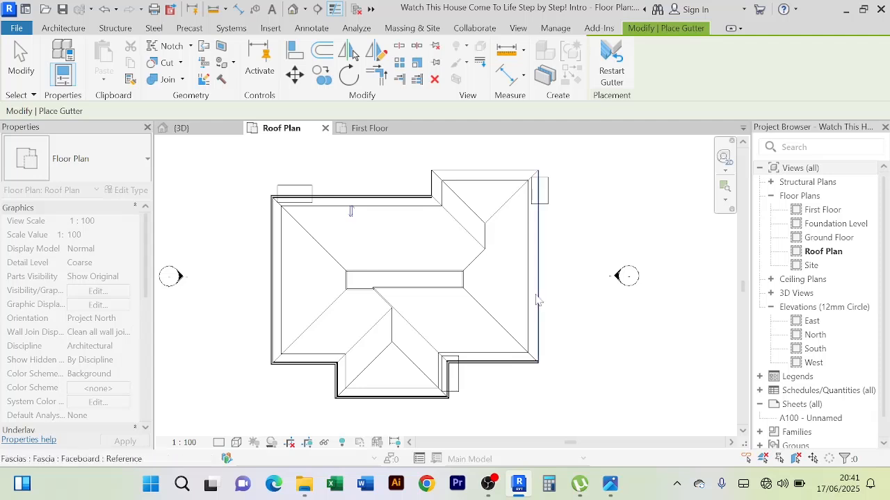
pyautogui.click(527, 241)
pyautogui.click(491, 172)
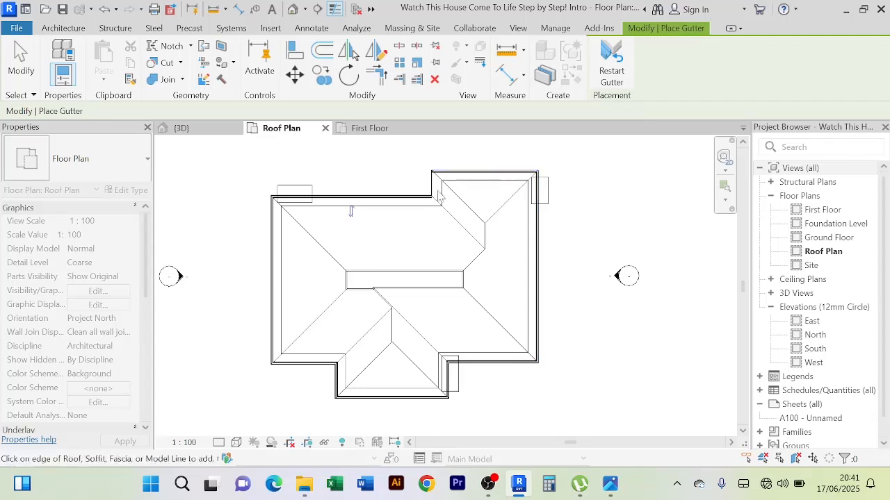
pyautogui.click(191, 130)
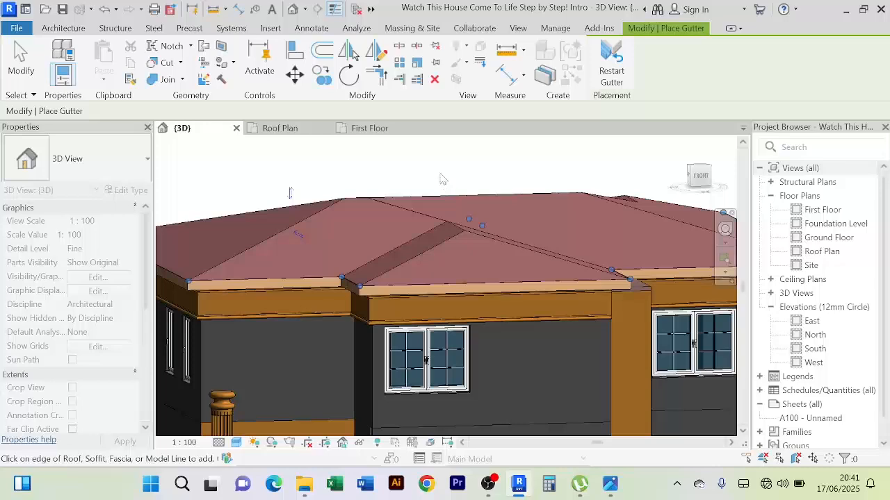
pyautogui.press('Escape')
# Check the gutter's position against the fascia and soffit at the roof corners in 3D
pyautogui.keyDown('shift'); pyautogui.moveTo(517, 261); pyautogui.dragTo(516, 281, button='middle'); pyautogui.keyUp('shift')
pyautogui.scroll(5, 479, 299)
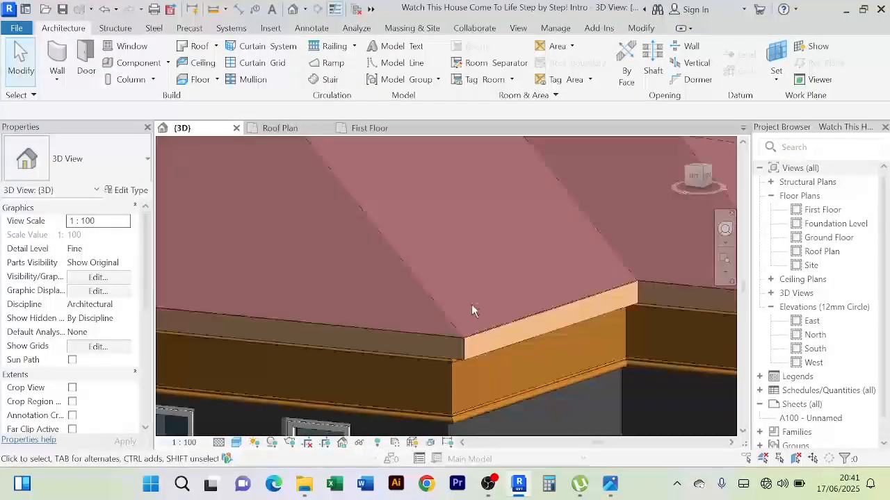
pyautogui.keyDown('shift'); pyautogui.moveTo(471, 309); pyautogui.dragTo(452, 289, button='middle'); pyautogui.keyUp('shift')
pyautogui.scroll(6, 448, 306)
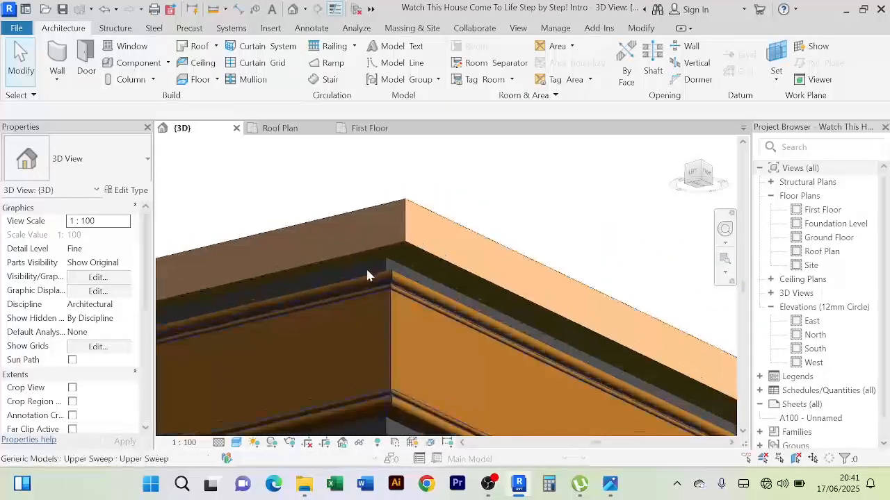
pyautogui.scroll(4, 388, 270)
pyautogui.scroll(-8, 419, 269)
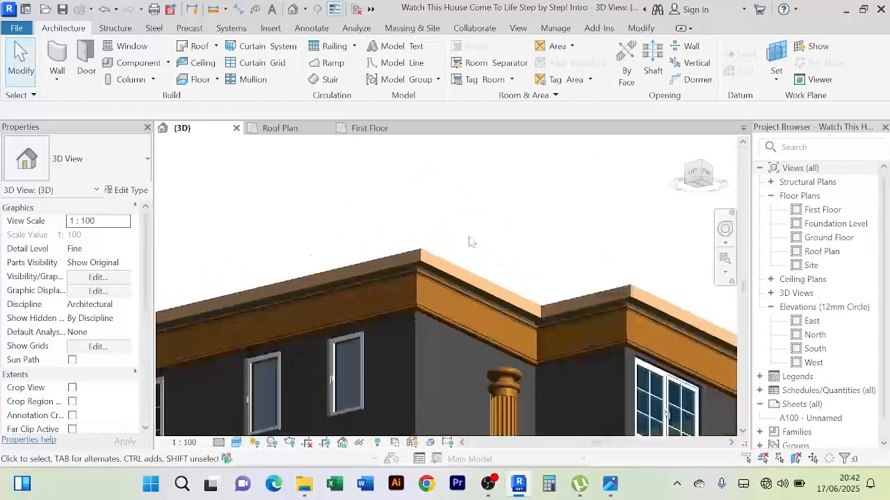
pyautogui.keyDown('shift'); pyautogui.moveTo(470, 241); pyautogui.dragTo(475, 347, button='middle'); pyautogui.keyUp('shift')
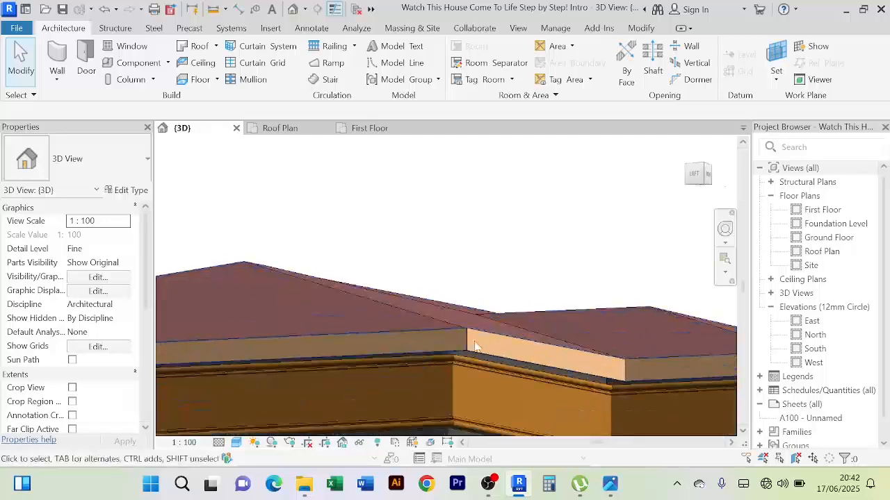
pyautogui.scroll(4, 470, 344)
pyautogui.scroll(-4, 461, 343)
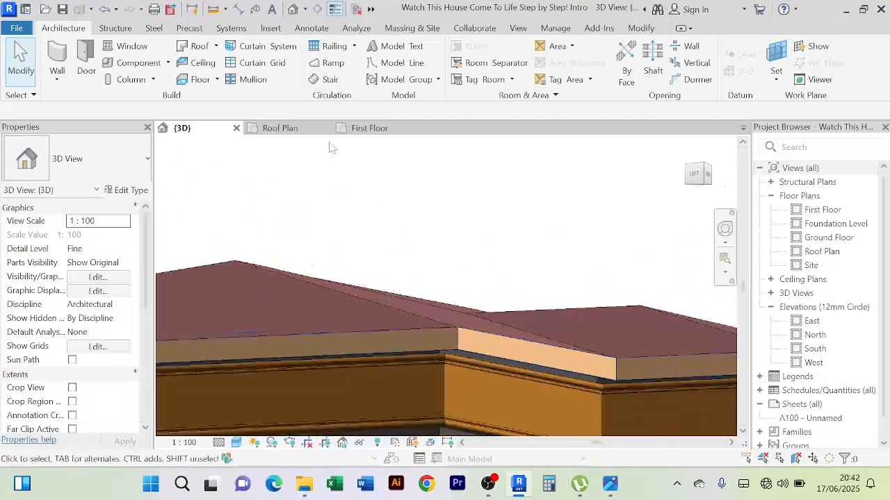
# Flip the gutter's profile about its vertical axis in the Roof Plan
pyautogui.click(291, 134)
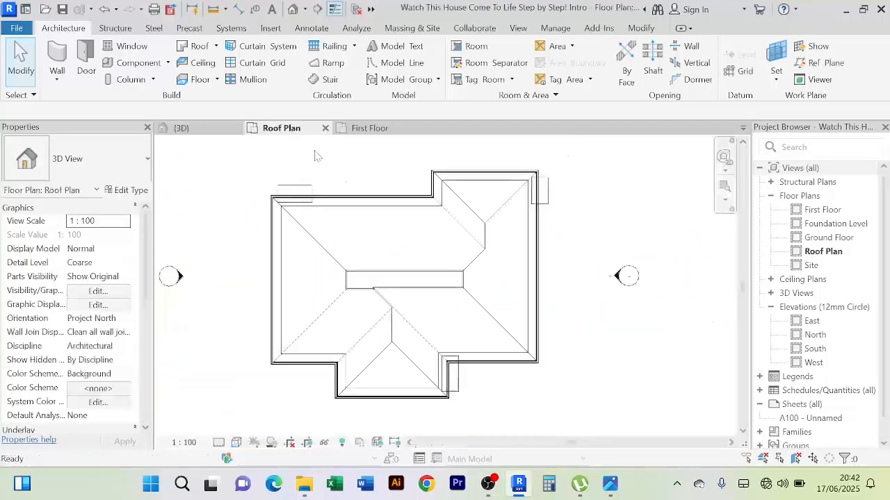
pyautogui.scroll(4, 438, 182)
pyautogui.scroll(2, 438, 182)
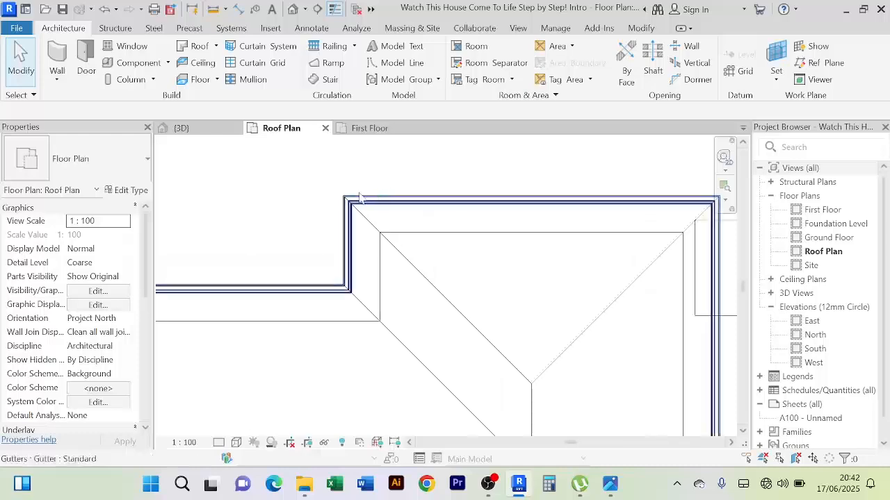
pyautogui.click(340, 206)
pyautogui.scroll(-3, 340, 206)
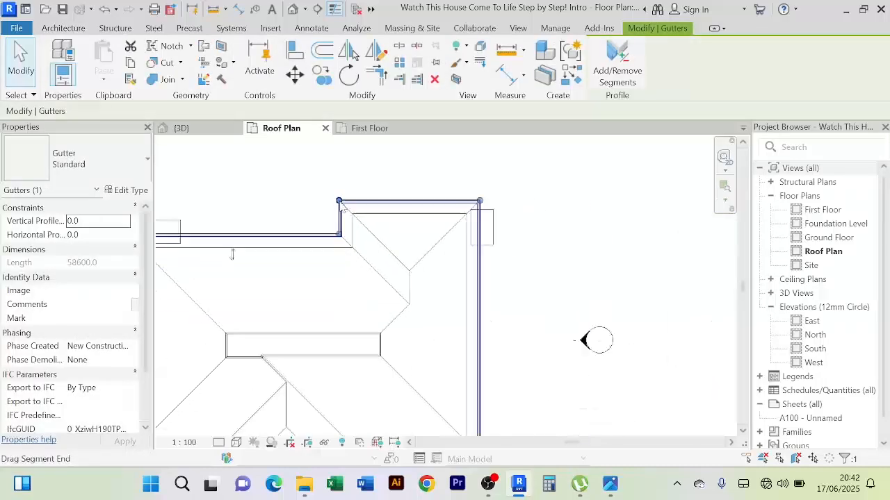
pyautogui.scroll(-5, 554, 237)
pyautogui.scroll(7, 393, 233)
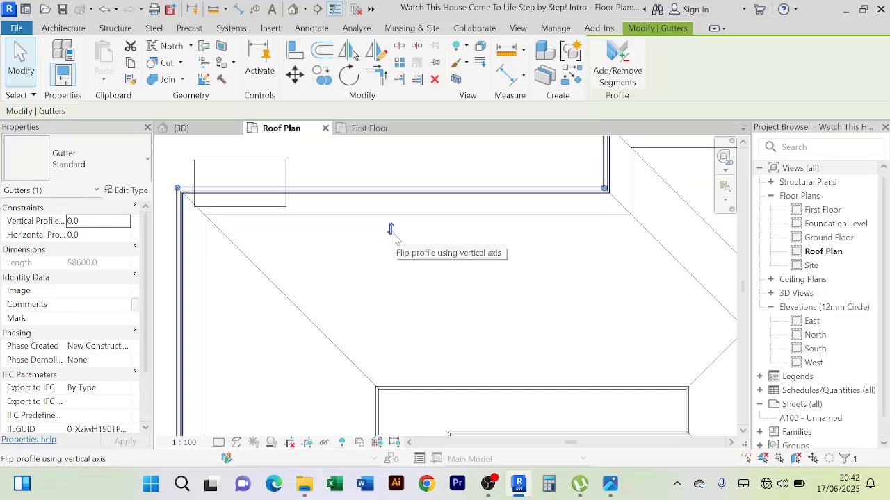
pyautogui.scroll(-3, 395, 236)
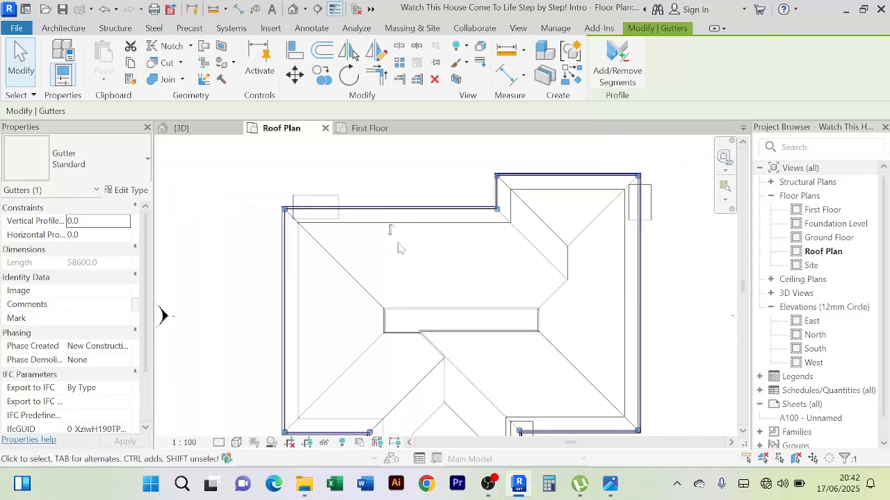
pyautogui.scroll(-2, 429, 188)
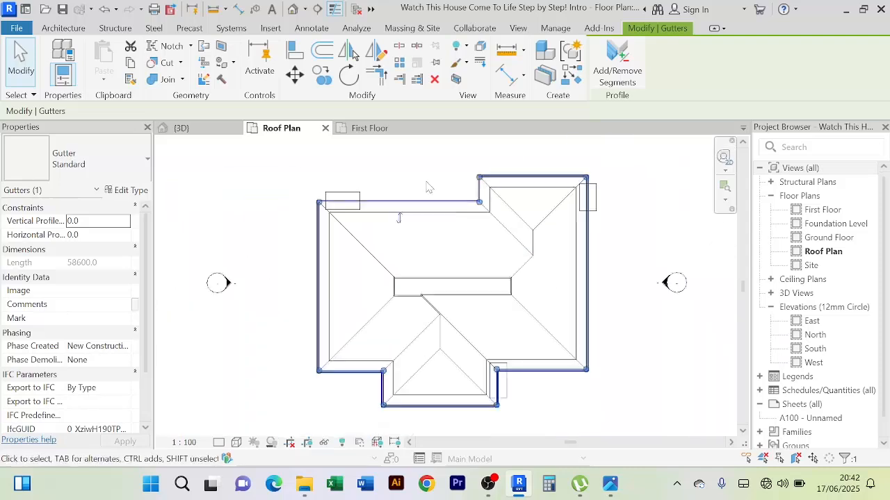
# Inspect the flipped gutter against the fascia in 3D, from the house's left side and close up from above
pyautogui.click(201, 131)
pyautogui.scroll(2, 459, 237)
pyautogui.scroll(-3, 459, 233)
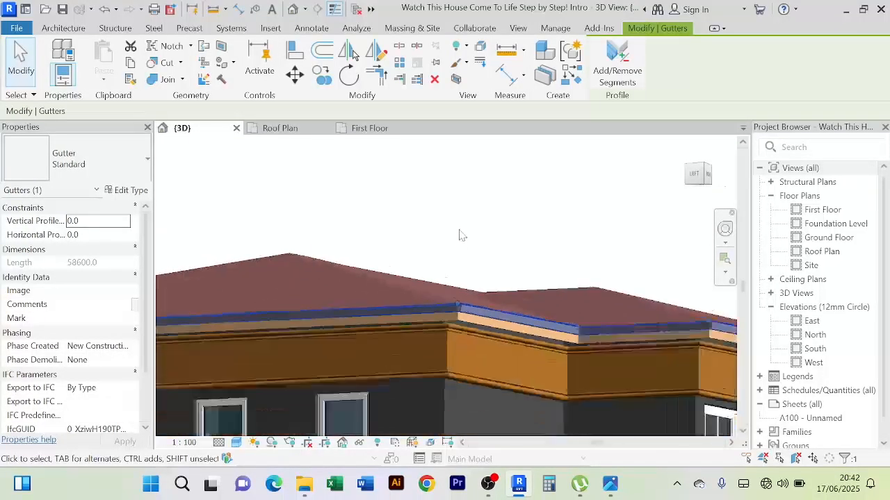
pyautogui.keyDown('shift'); pyautogui.moveTo(459, 231); pyautogui.dragTo(417, 236, button='middle'); pyautogui.keyUp('shift')
pyautogui.scroll(-3, 514, 296)
pyautogui.scroll(2, 596, 228)
pyautogui.click(596, 228)
pyautogui.keyDown('shift'); pyautogui.moveTo(594, 228); pyautogui.dragTo(535, 319, button='middle'); pyautogui.keyUp('shift')
pyautogui.scroll(5, 535, 320)
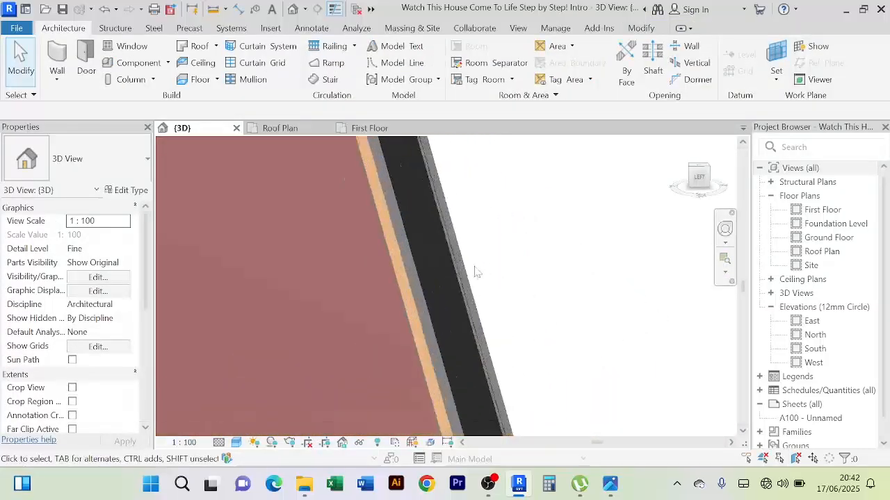
pyautogui.scroll(-4, 405, 278)
pyautogui.keyDown('shift'); pyautogui.moveTo(405, 278); pyautogui.dragTo(477, 340, button='middle'); pyautogui.keyUp('shift')
pyautogui.scroll(3, 519, 262)
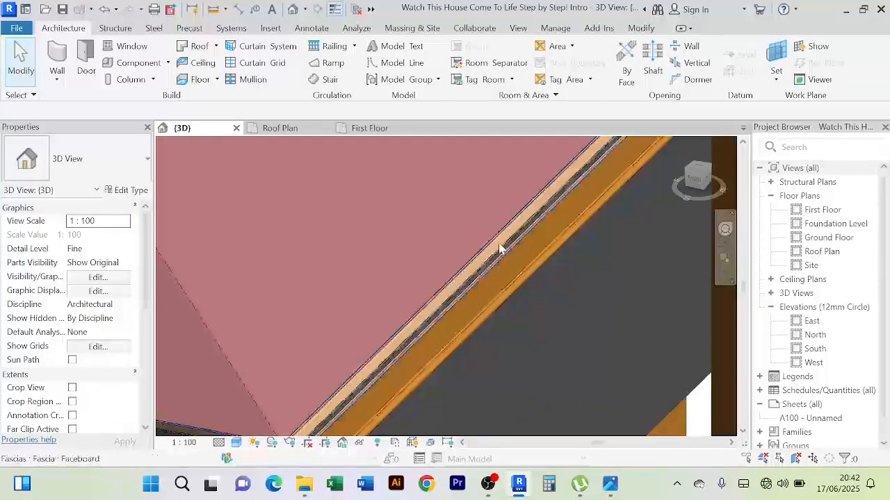
# Review the gutter around the roof's right side, front edge and corners in 3D
pyautogui.scroll(-4, 532, 252)
pyautogui.keyDown('shift'); pyautogui.moveTo(531, 252); pyautogui.dragTo(417, 270, button='middle'); pyautogui.keyUp('shift')
pyautogui.scroll(-2, 463, 282)
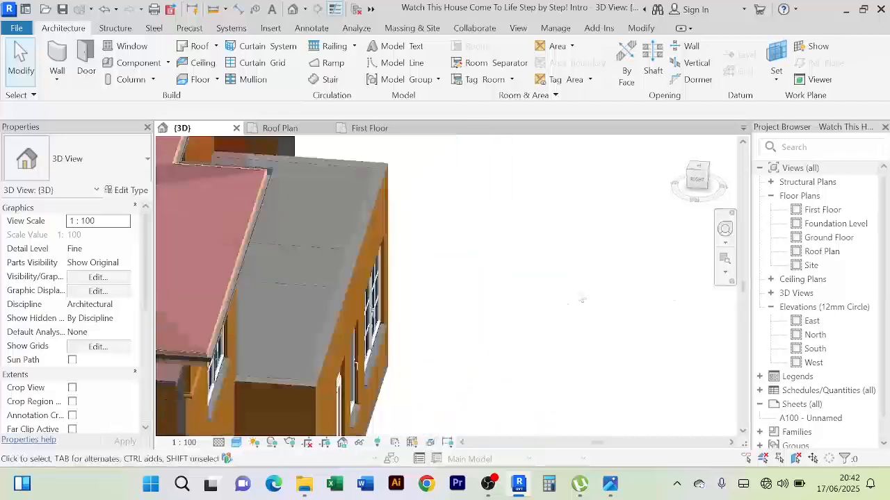
pyautogui.moveTo(481, 312); pyautogui.dragTo(632, 330, button='middle')
pyautogui.scroll(4, 441, 340)
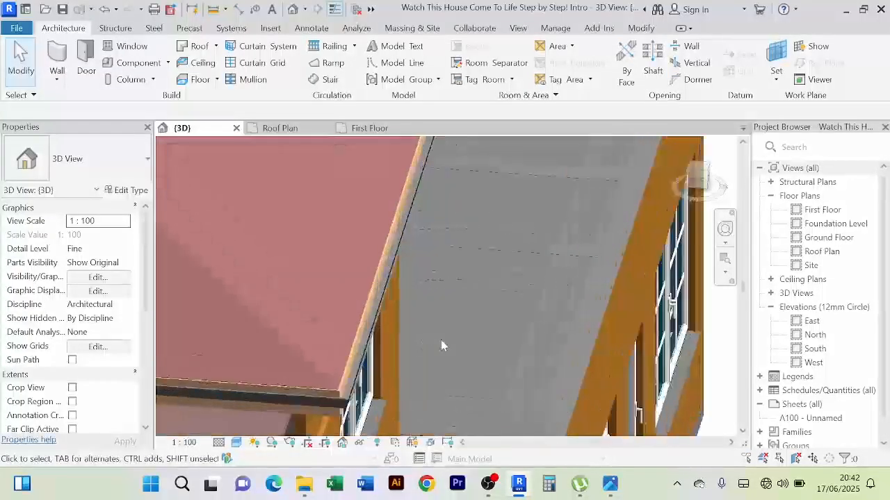
pyautogui.scroll(-4, 441, 338)
pyautogui.keyDown('shift'); pyautogui.moveTo(441, 338); pyautogui.dragTo(646, 354, button='middle'); pyautogui.keyUp('shift')
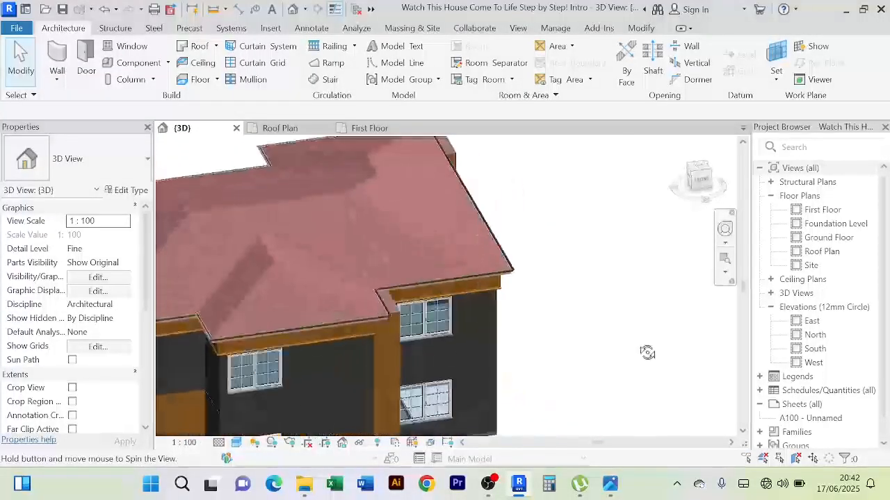
pyautogui.scroll(3, 550, 341)
pyautogui.moveTo(550, 342); pyautogui.dragTo(574, 374, button='middle')
pyautogui.scroll(8, 565, 354)
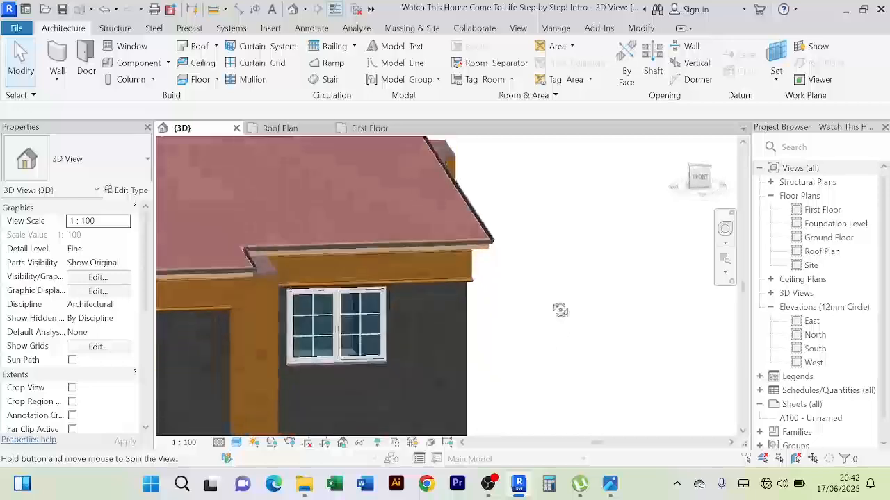
pyautogui.scroll(-8, 347, 215)
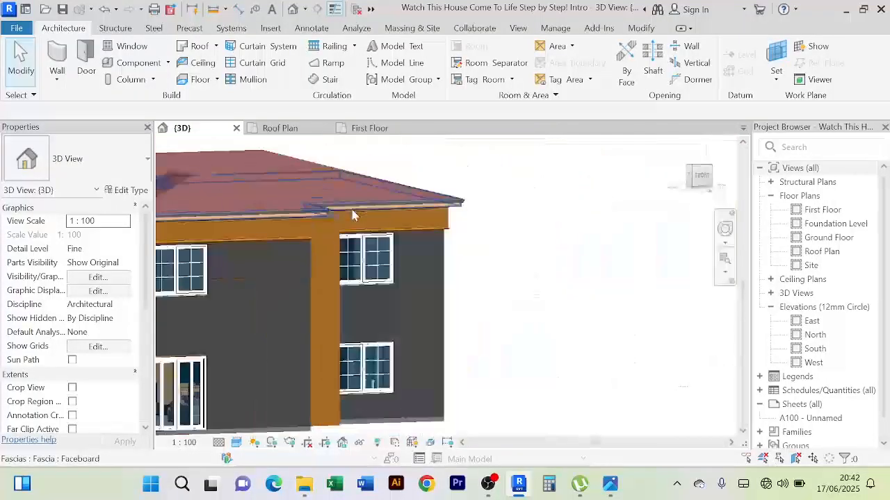
pyautogui.keyDown('ctrl'); pyautogui.moveTo(489, 253); pyautogui.dragTo(239, 210, button='middle'); pyautogui.keyUp('ctrl')
pyautogui.scroll(5, 238, 210)
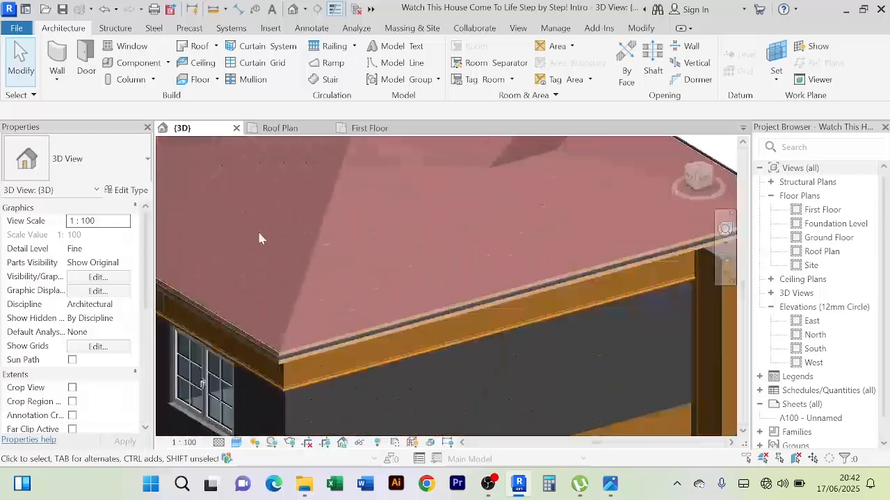
# Delete the gutter from the roof perimeter in the Roof Plan
pyautogui.click(372, 127)
pyautogui.click(302, 130)
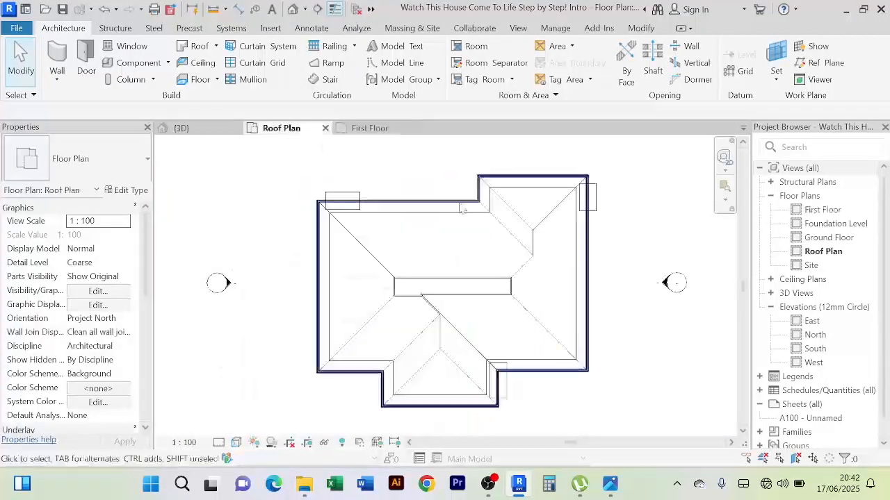
pyautogui.scroll(4, 561, 196)
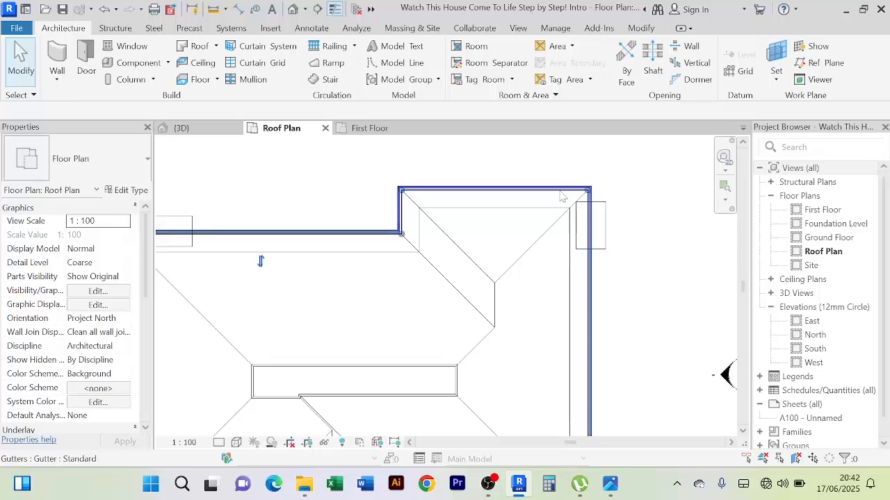
pyautogui.click(562, 196)
pyautogui.scroll(-3, 587, 169)
pyautogui.press('Escape')
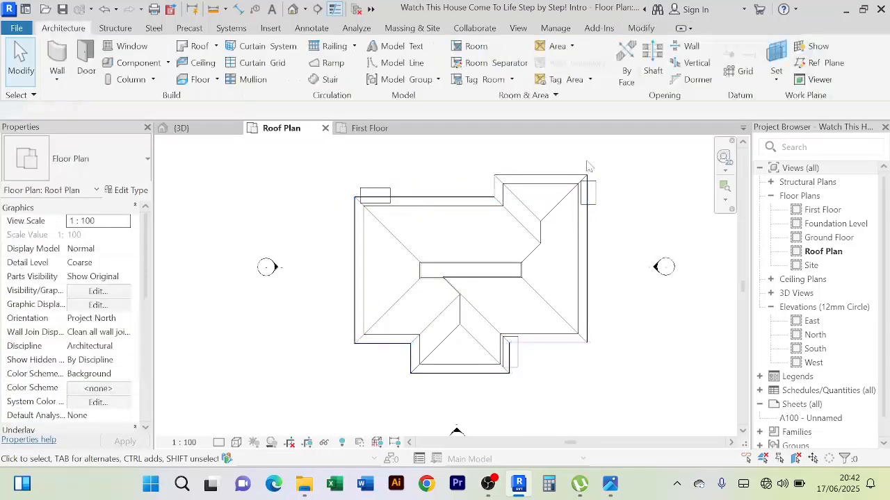
# Close the Roof Plan view and review the front of the house in 3D
pyautogui.click(325, 129)
pyautogui.click(212, 129)
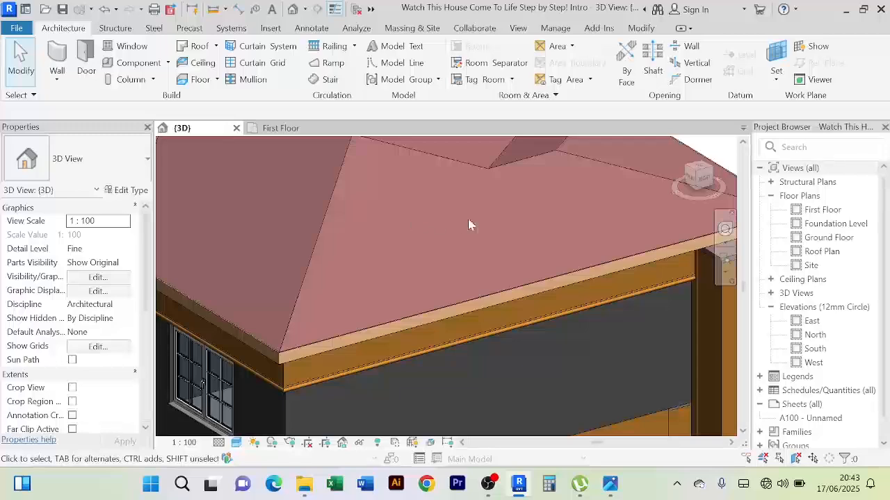
pyautogui.scroll(-8, 468, 221)
pyautogui.keyDown('shift'); pyautogui.moveTo(469, 220); pyautogui.dragTo(432, 278, button='middle'); pyautogui.keyUp('shift')
pyautogui.scroll(5, 432, 278)
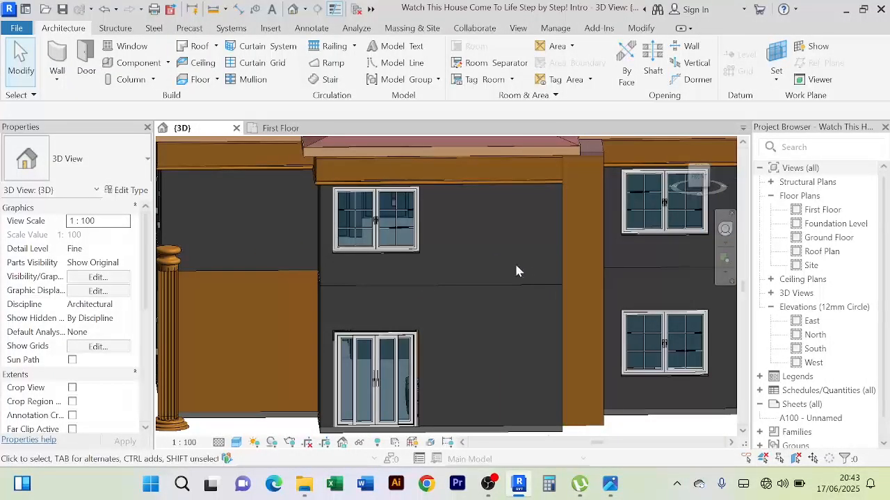
pyautogui.scroll(-2, 516, 271)
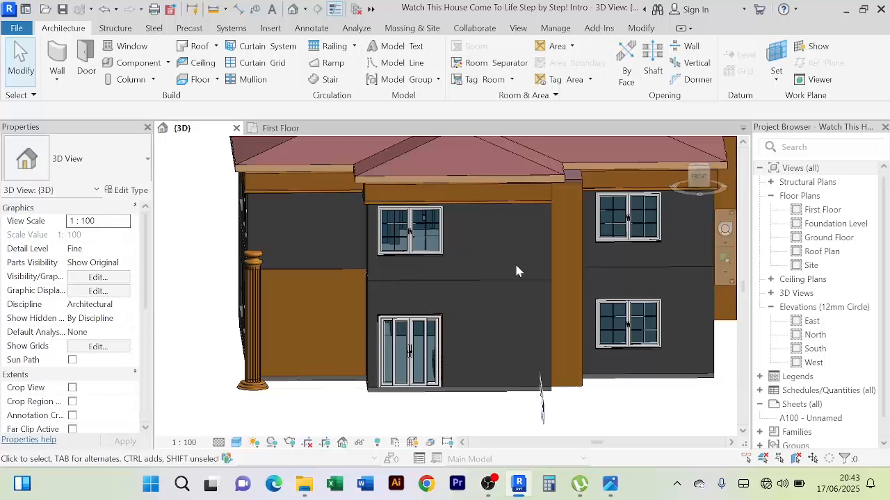
# Delete the first-floor window directly above the ground-floor sliding door on the front of the house
pyautogui.scroll(-1, 516, 266)
pyautogui.moveTo(527, 272); pyautogui.dragTo(512, 274, button='middle')
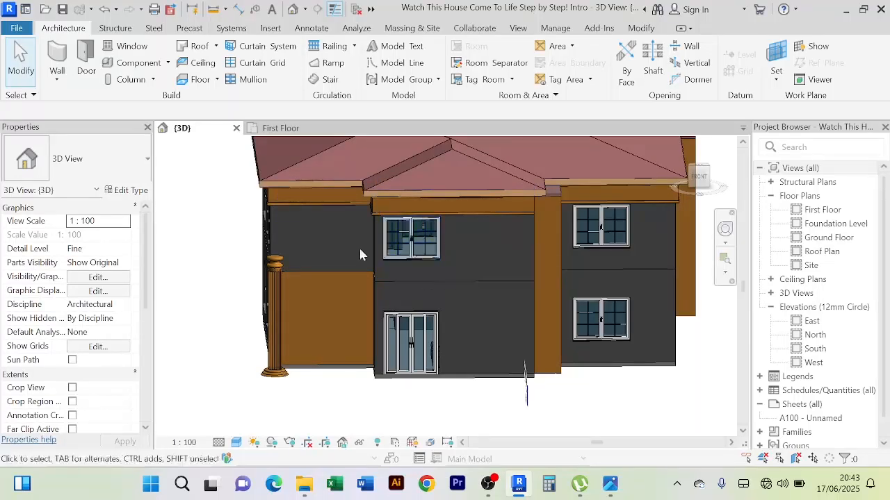
pyautogui.click(414, 247)
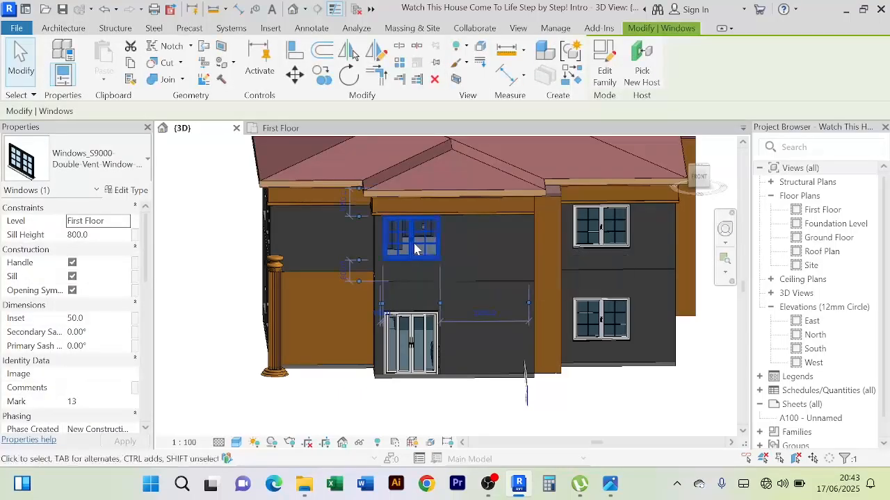
pyautogui.press('Delete')
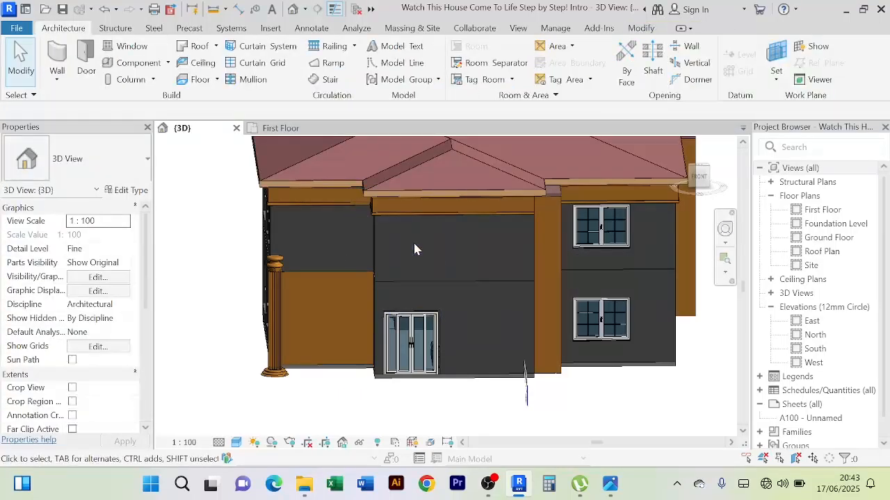
# Place a copy of the Ground Floor's front sliding door type in the First Floor's front wall, directly above the original
pyautogui.doubleClick(829, 237)
pyautogui.scroll(5, 454, 360)
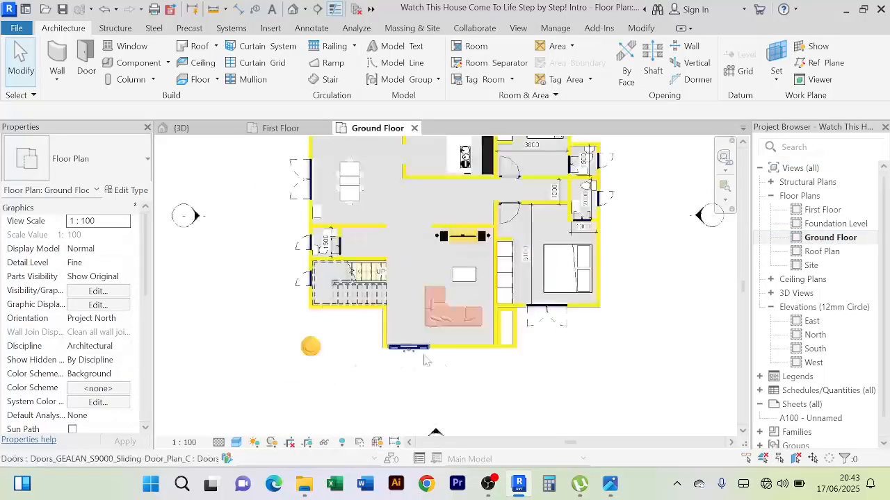
pyautogui.click(406, 344)
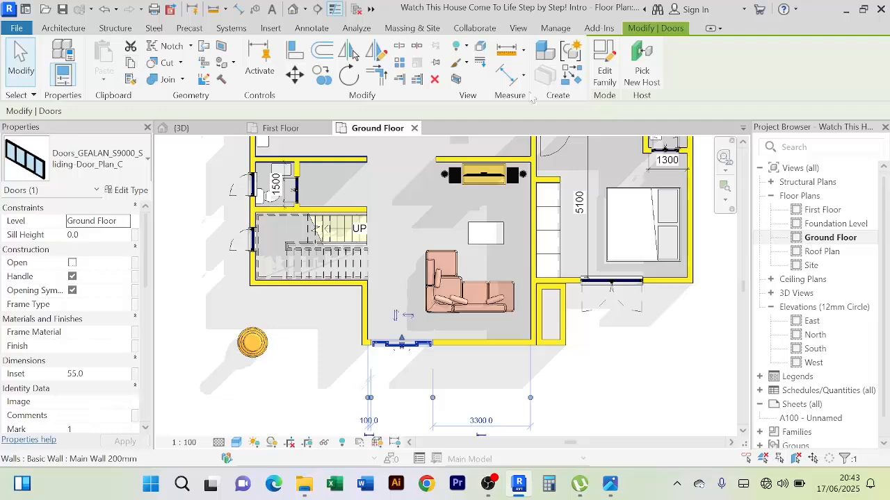
pyautogui.click(572, 78)
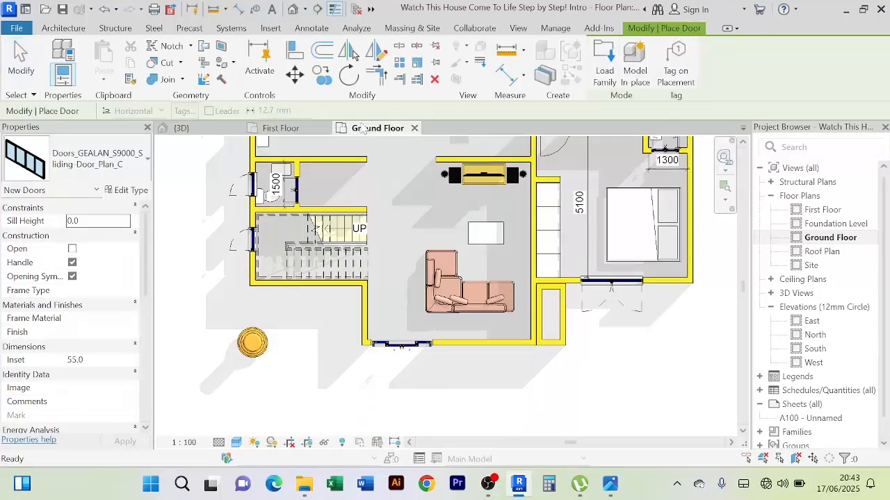
pyautogui.click(281, 129)
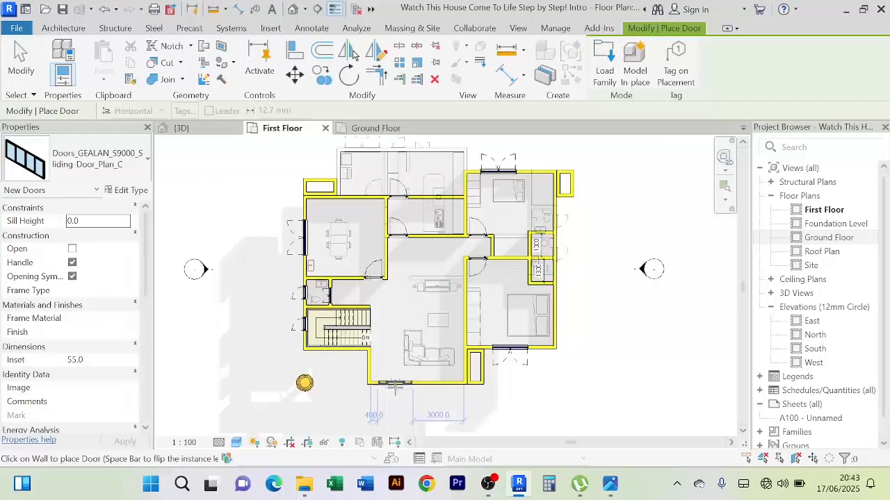
pyautogui.scroll(5, 394, 386)
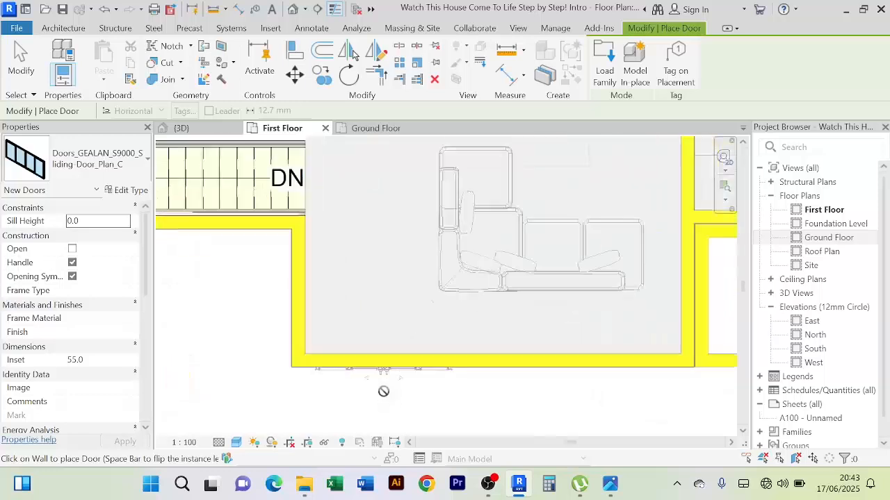
pyautogui.scroll(3, 383, 391)
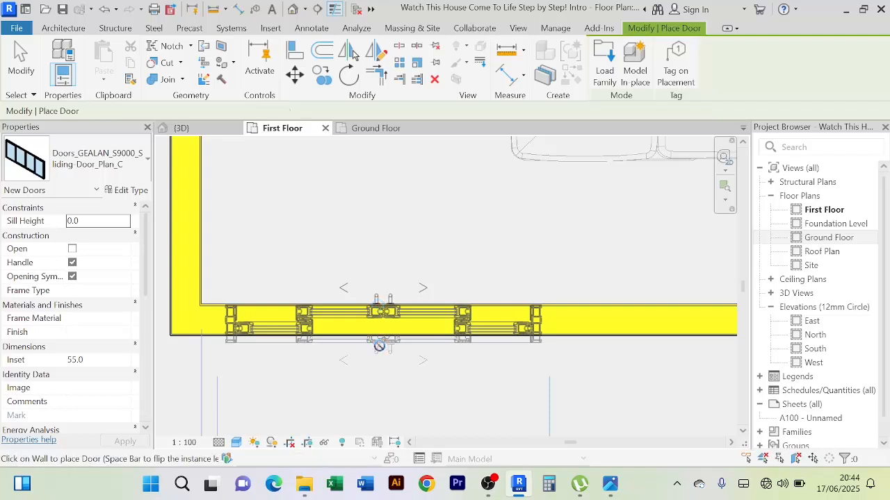
pyautogui.click(378, 304)
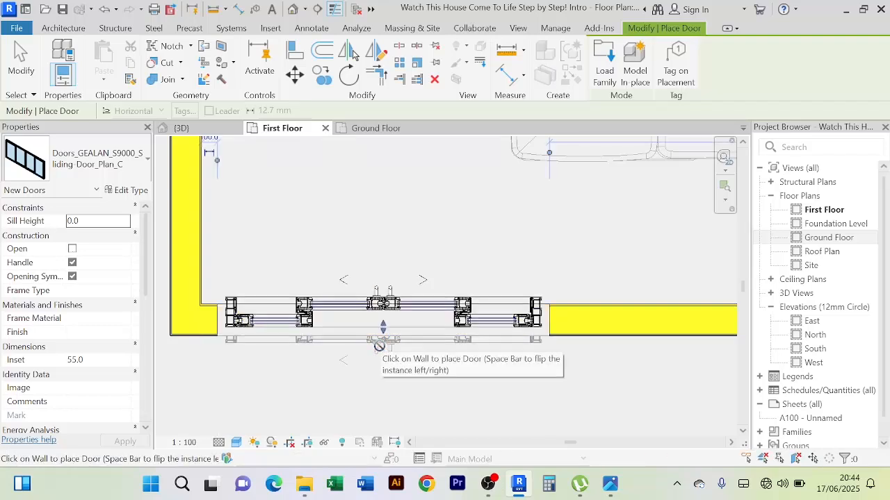
pyautogui.rightClick(390, 202)
pyautogui.click(425, 209)
pyautogui.rightClick(411, 200)
pyautogui.click(438, 209)
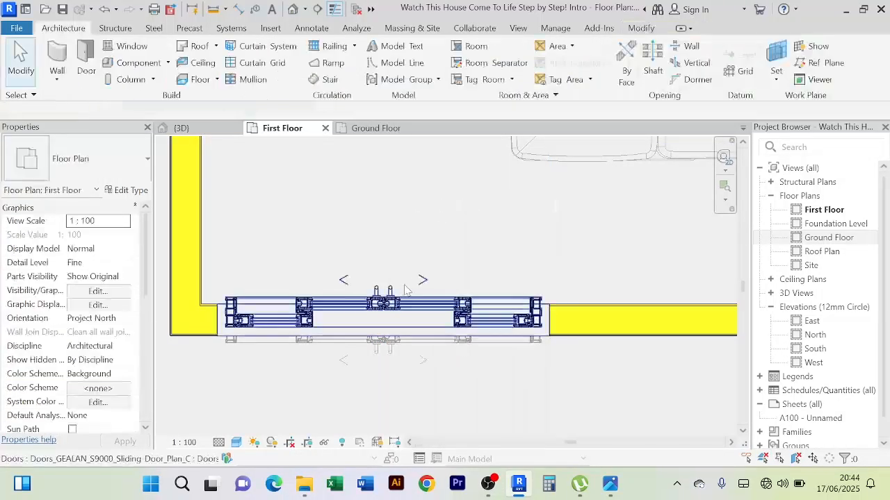
# Flip the new first-floor sliding door so its handles face the outside of the front wall
pyautogui.click(386, 318)
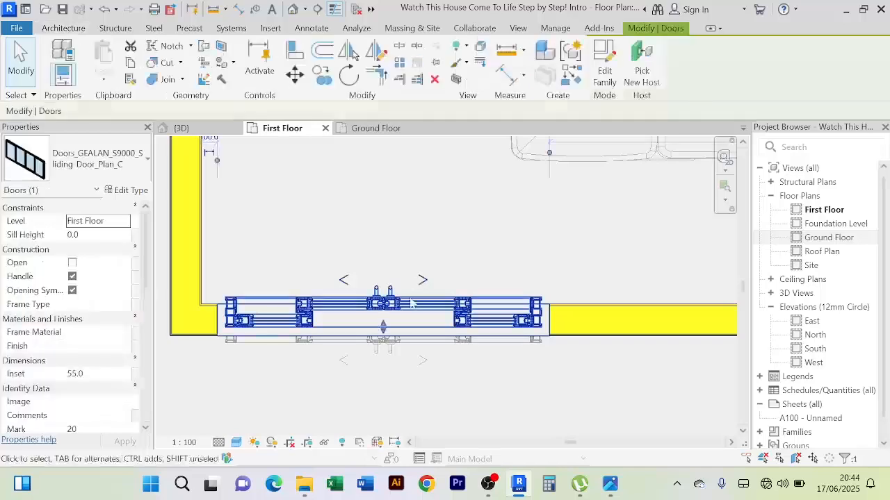
pyautogui.scroll(-4, 389, 332)
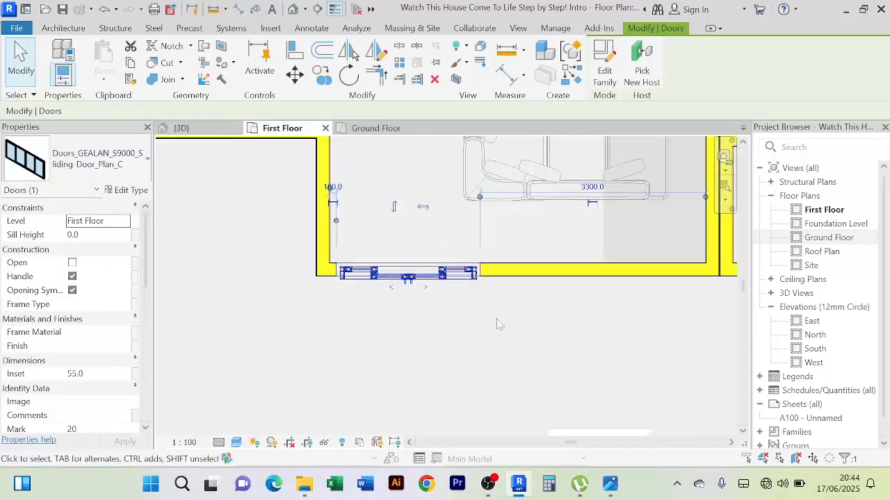
pyautogui.click(526, 312)
pyautogui.scroll(-3, 529, 313)
pyautogui.moveTo(528, 313); pyautogui.dragTo(515, 318, button='middle')
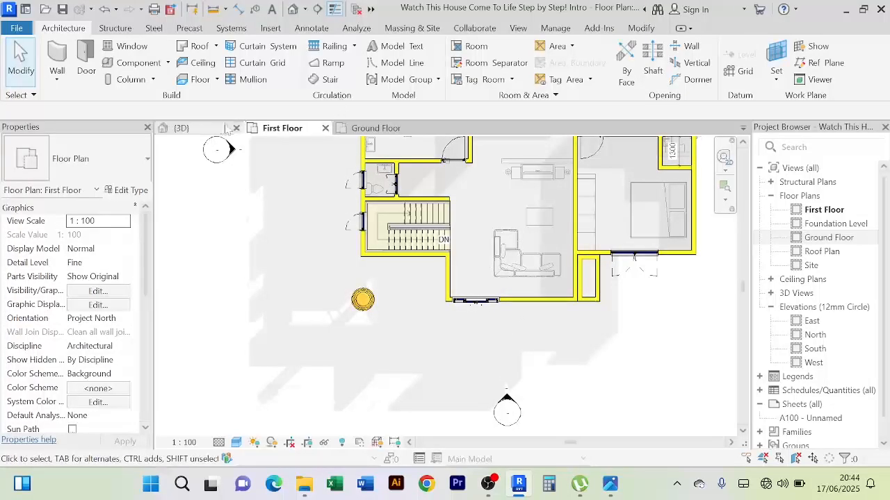
# Inspect the two stacked sliding doors and the surrounding front facade in 3D, close up and from a distance
pyautogui.click(199, 129)
pyautogui.keyDown('shift'); pyautogui.moveTo(333, 299); pyautogui.dragTo(277, 265, button='middle'); pyautogui.keyUp('shift')
pyautogui.scroll(3, 469, 198)
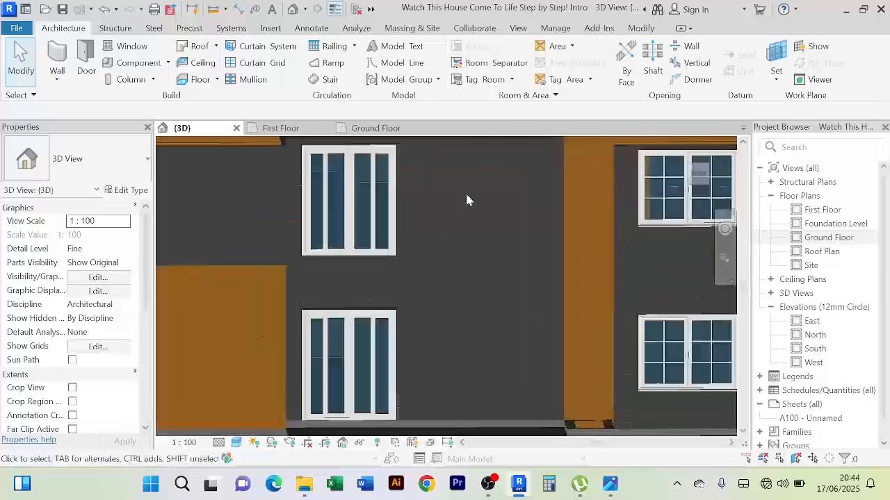
pyautogui.moveTo(475, 203); pyautogui.dragTo(523, 249, button='middle')
pyautogui.scroll(-3, 513, 215)
pyautogui.scroll(-1, 515, 201)
pyautogui.scroll(3, 523, 250)
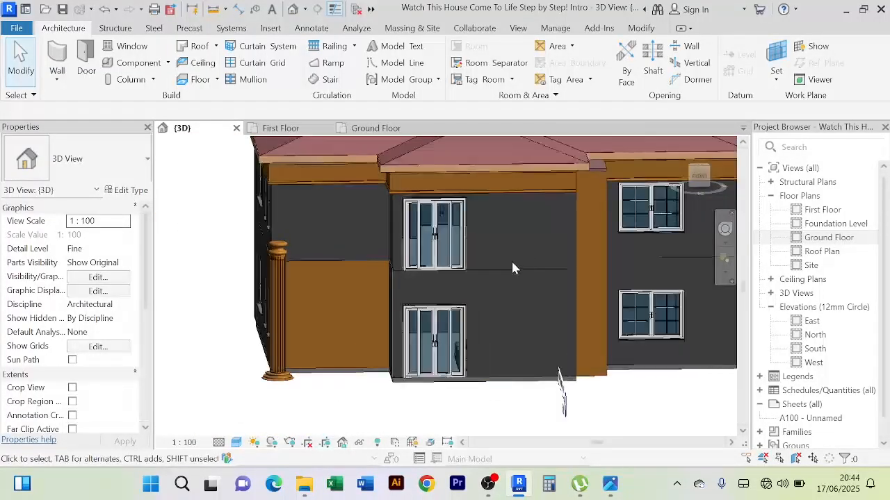
pyautogui.scroll(3, 354, 253)
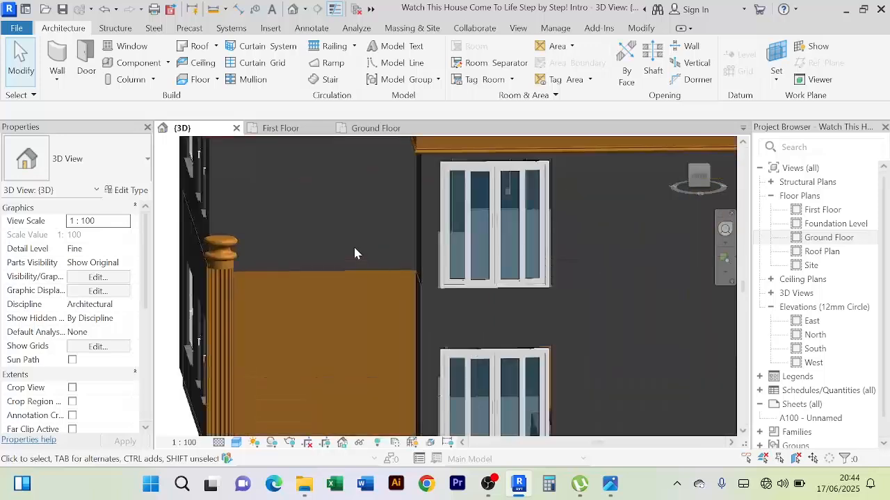
pyautogui.scroll(-3, 354, 253)
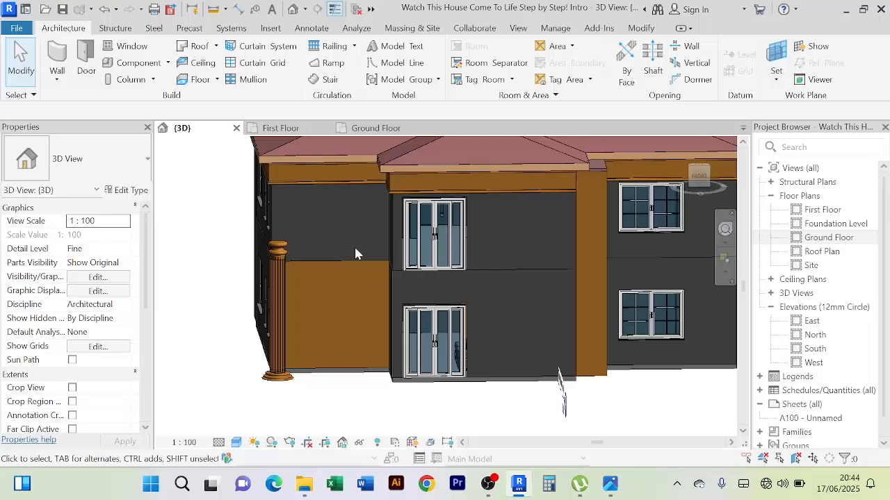
pyautogui.scroll(2, 355, 254)
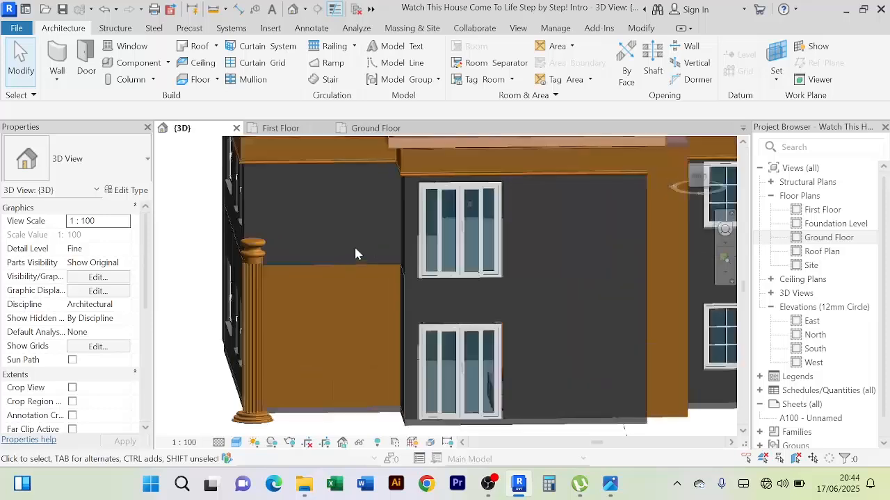
pyautogui.scroll(-1, 355, 254)
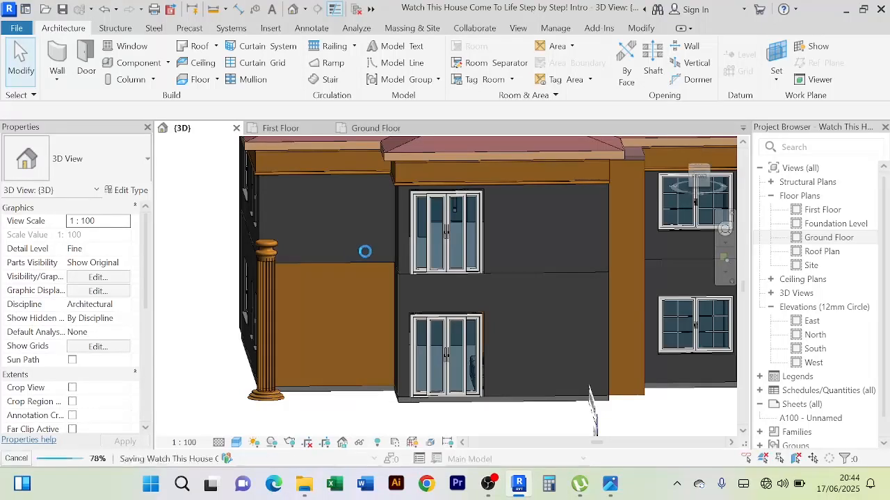
# In the Ground Floor plan, outline the front porch with detail lines about 3700 mm out from the stair-side corner, 9600 mm across, and back to the wall
pyautogui.click(376, 127)
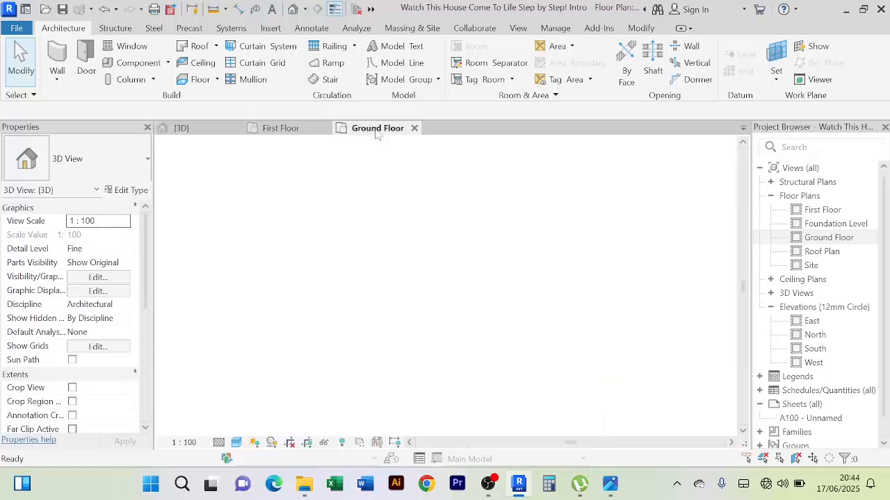
pyautogui.scroll(-2, 374, 307)
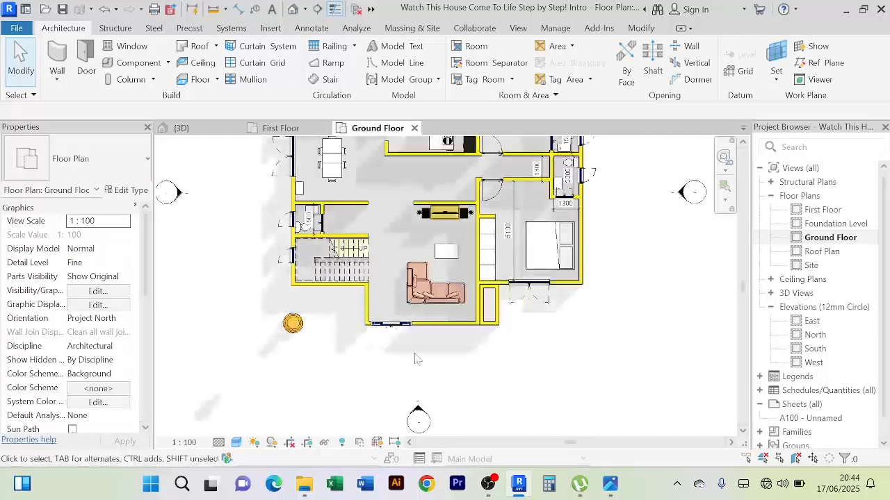
pyautogui.scroll(2, 289, 304)
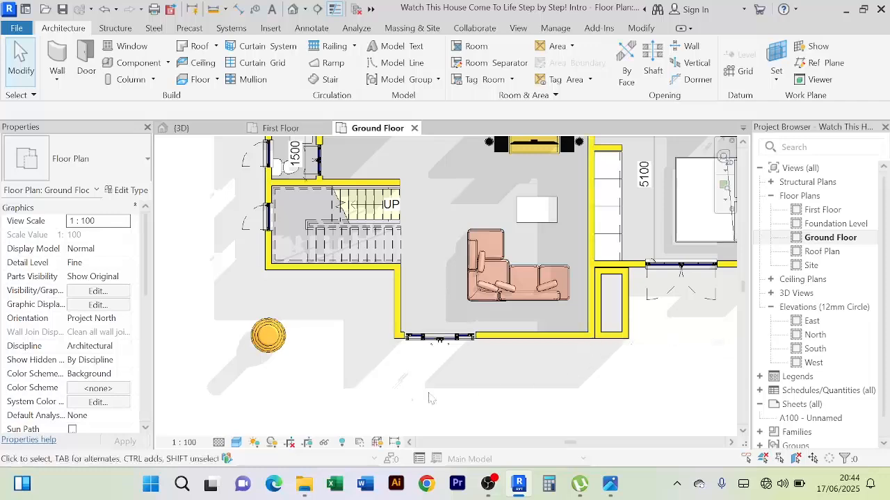
pyautogui.moveTo(412, 387); pyautogui.dragTo(418, 359, button='middle')
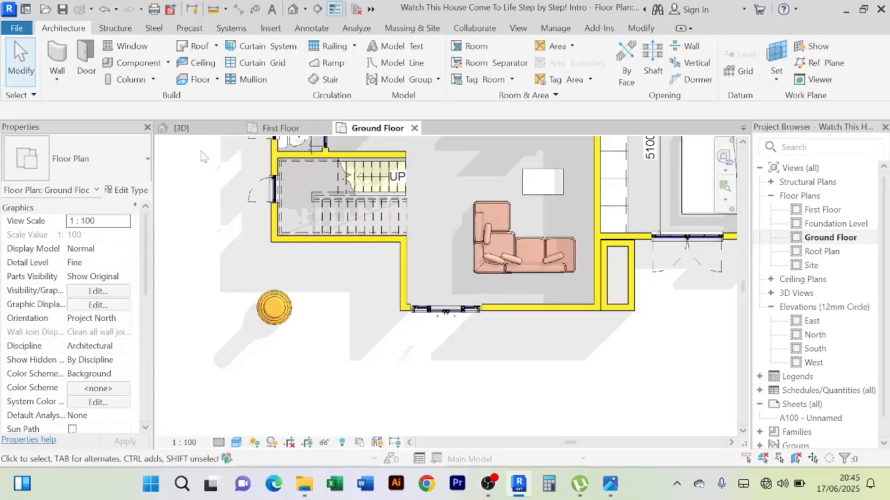
pyautogui.press('d')
pyautogui.press('l')
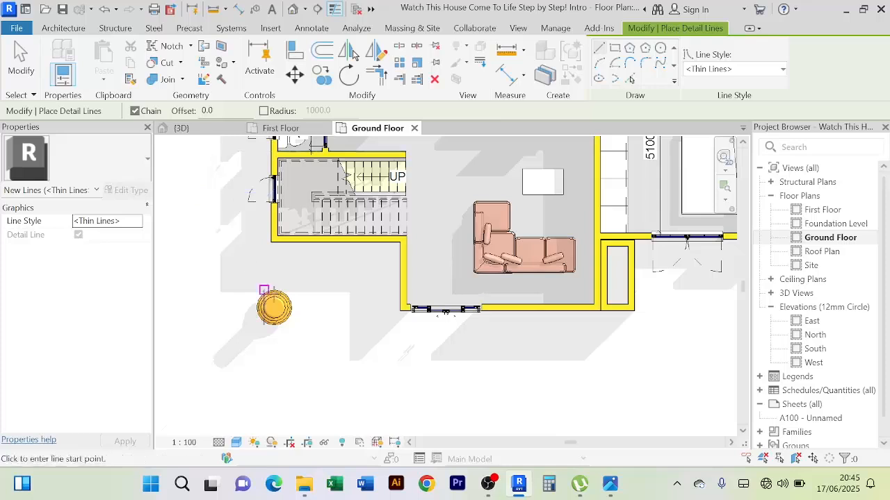
pyautogui.click(274, 242)
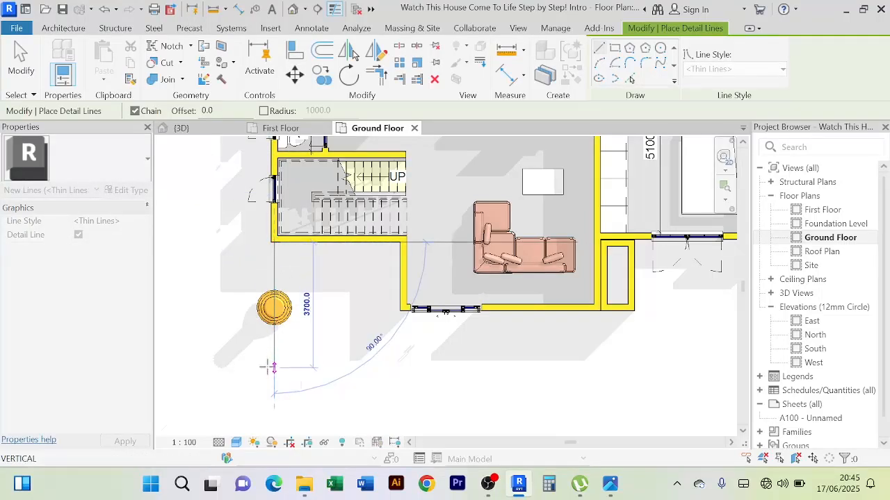
pyautogui.click(274, 367)
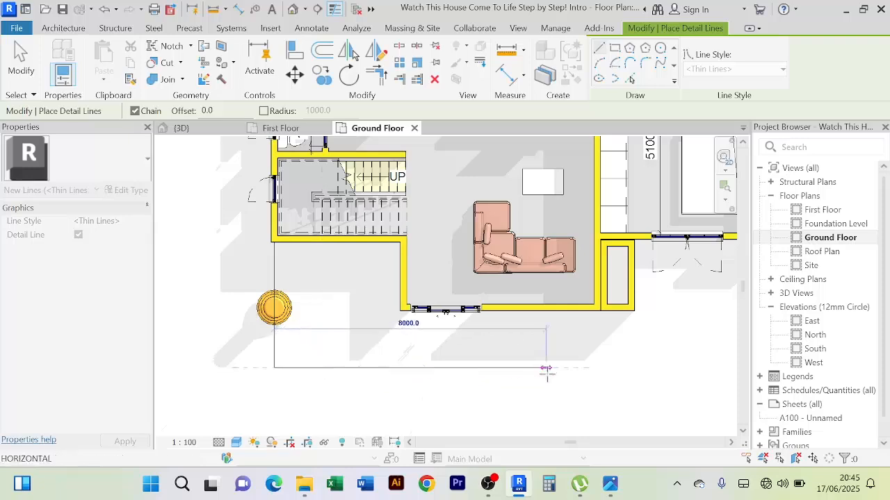
pyautogui.click(600, 367)
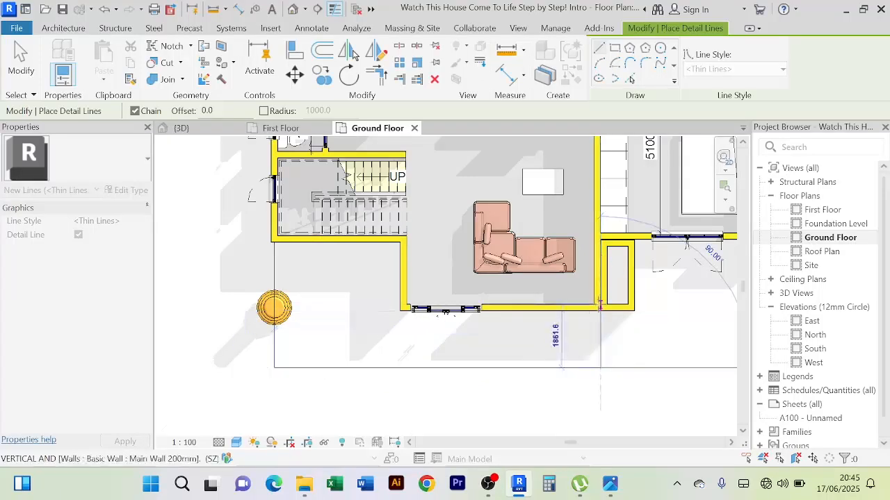
pyautogui.click(600, 306)
pyautogui.rightClick(210, 187)
pyautogui.click(243, 206)
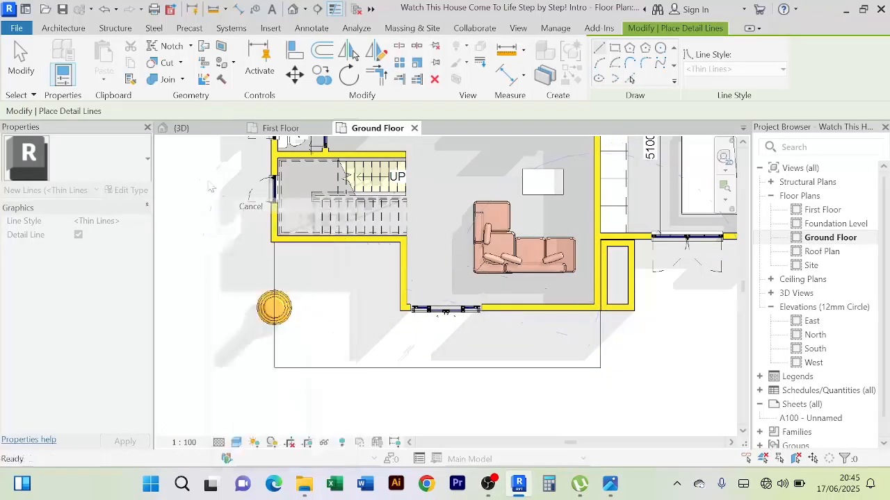
pyautogui.rightClick(225, 181)
pyautogui.click(241, 191)
# Browse the available line styles for the front detail line of the porch outline
pyautogui.click(404, 368)
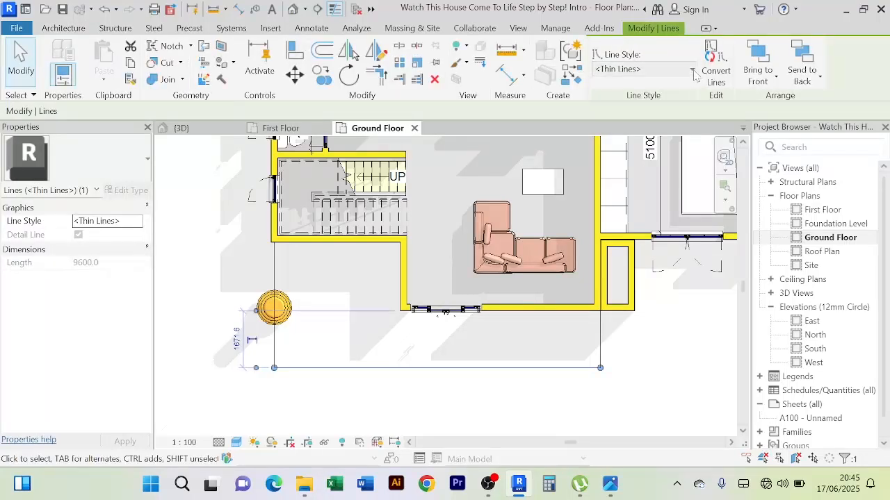
pyautogui.click(692, 70)
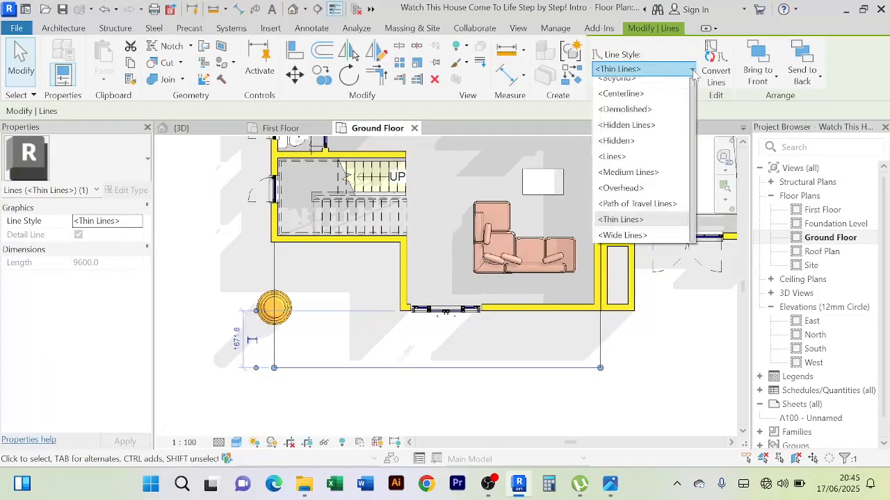
pyautogui.click(692, 70)
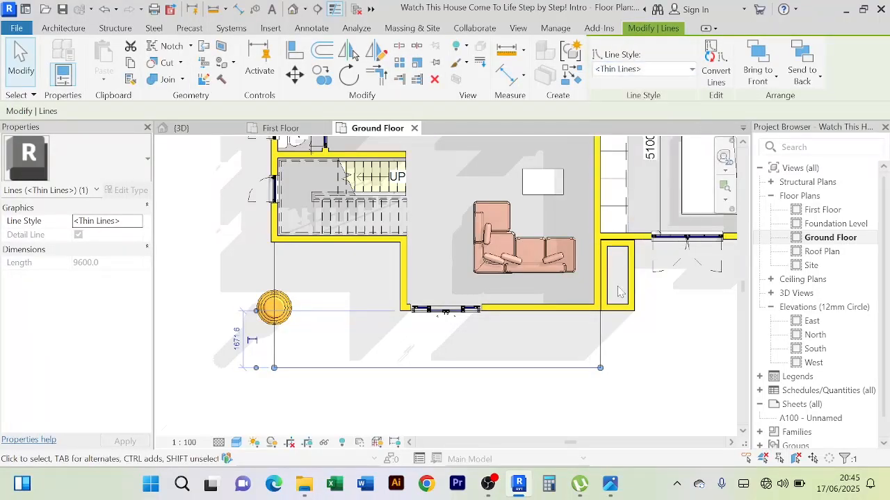
pyautogui.click(692, 70)
pyautogui.scroll(1, 640, 189)
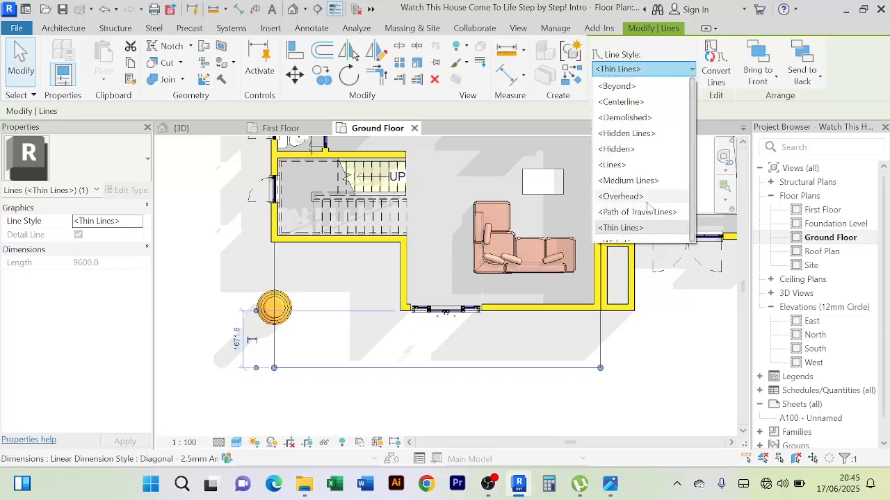
pyautogui.scroll(-1, 632, 120)
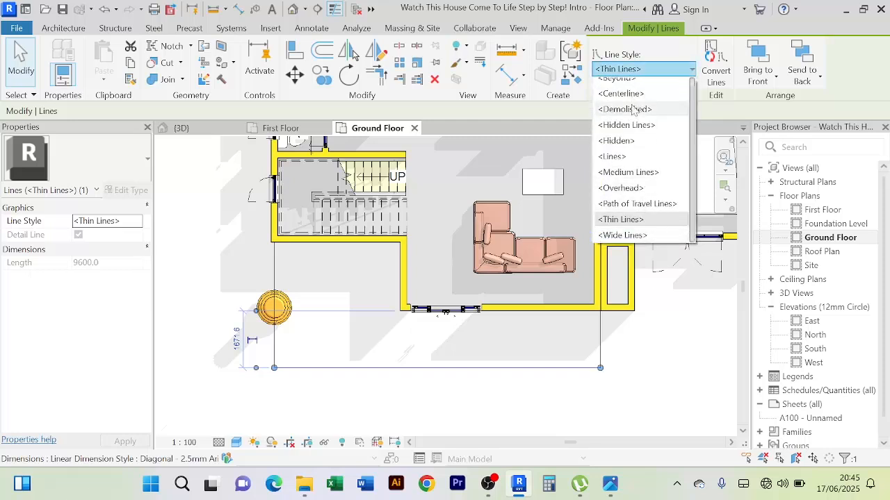
pyautogui.scroll(1, 632, 114)
pyautogui.scroll(-1, 636, 173)
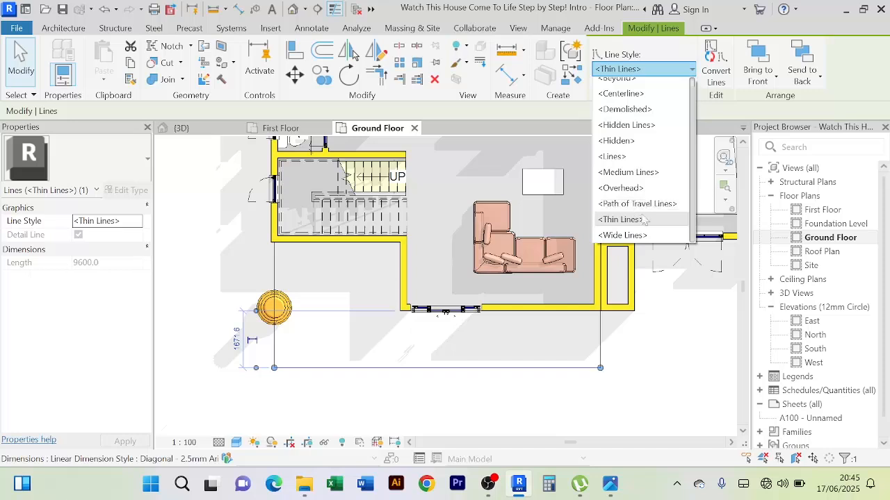
pyautogui.scroll(1, 650, 144)
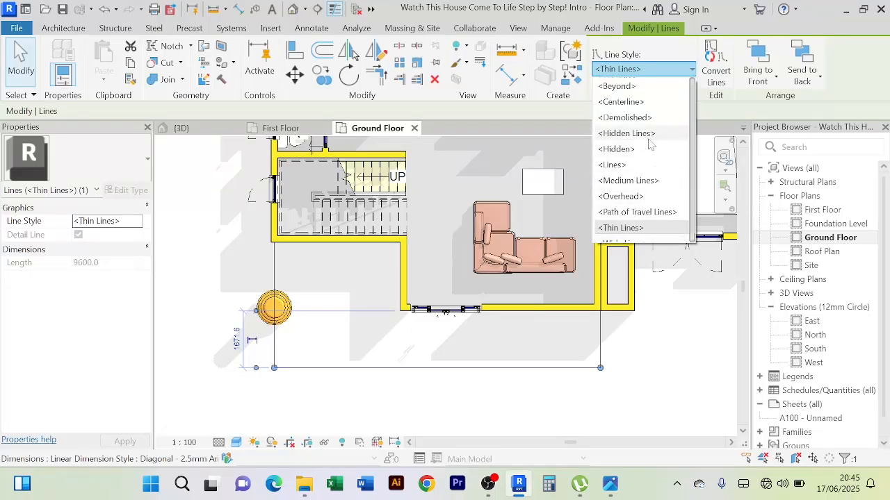
pyautogui.click(678, 360)
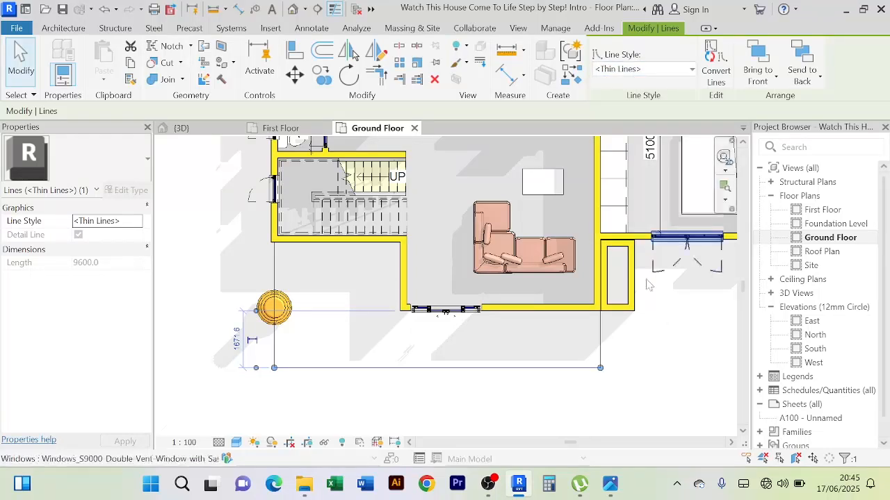
pyautogui.click(387, 399)
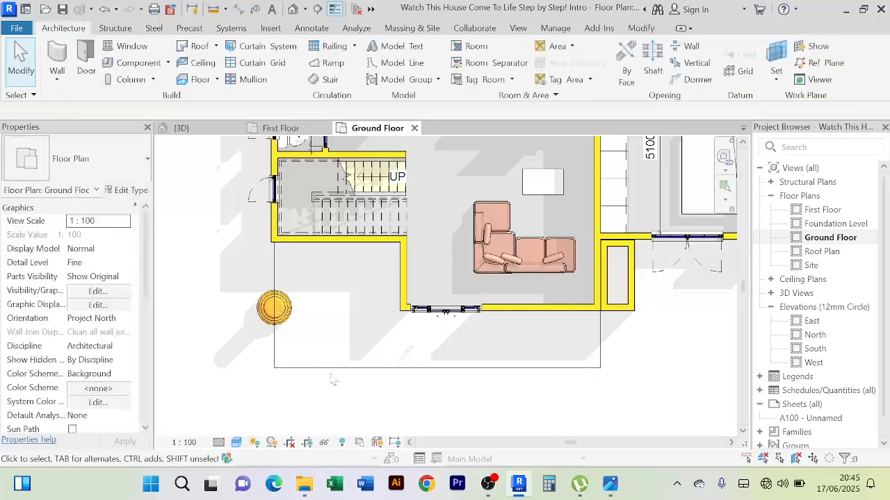
# Examine the outlined porch area in the Ground Floor plan and the matching front facade and column in 3D
pyautogui.scroll(-2, 624, 384)
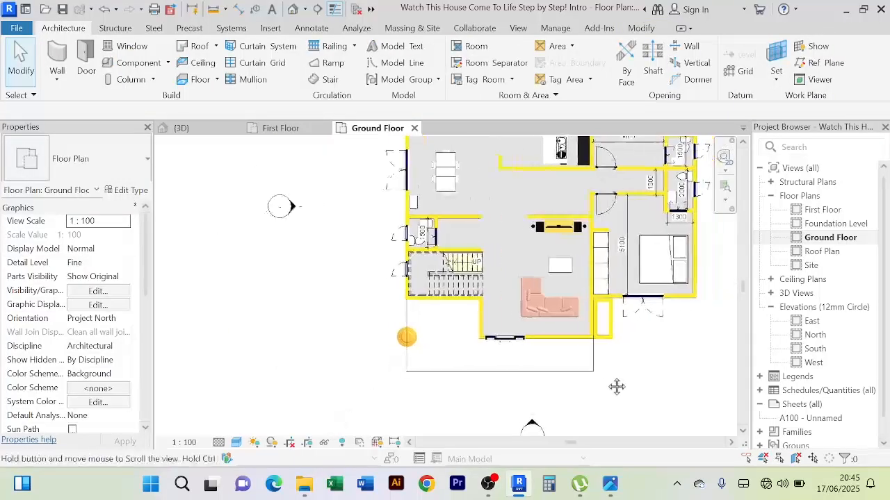
pyautogui.moveTo(609, 378); pyautogui.dragTo(618, 365, button='middle')
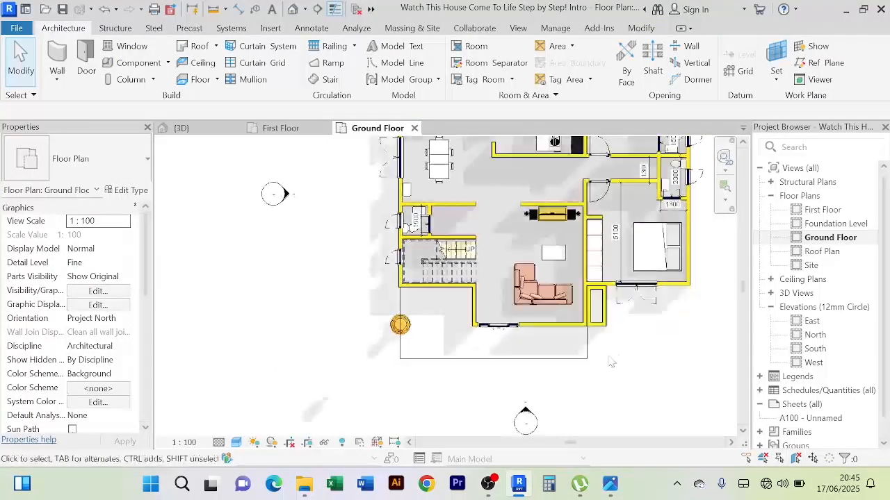
pyautogui.scroll(1, 471, 332)
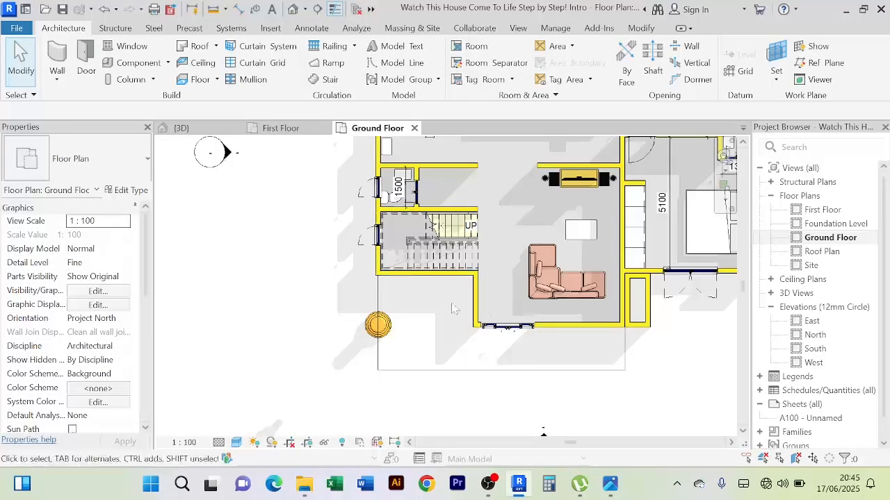
pyautogui.click(185, 132)
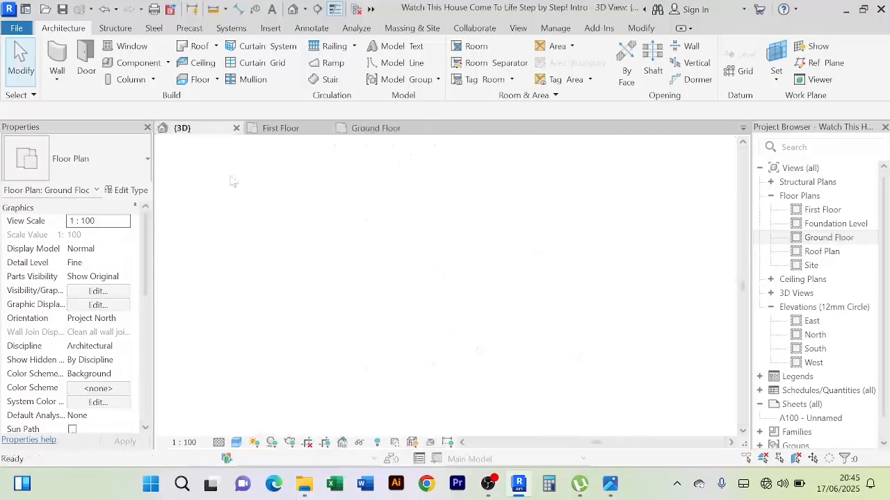
pyautogui.scroll(-3, 422, 370)
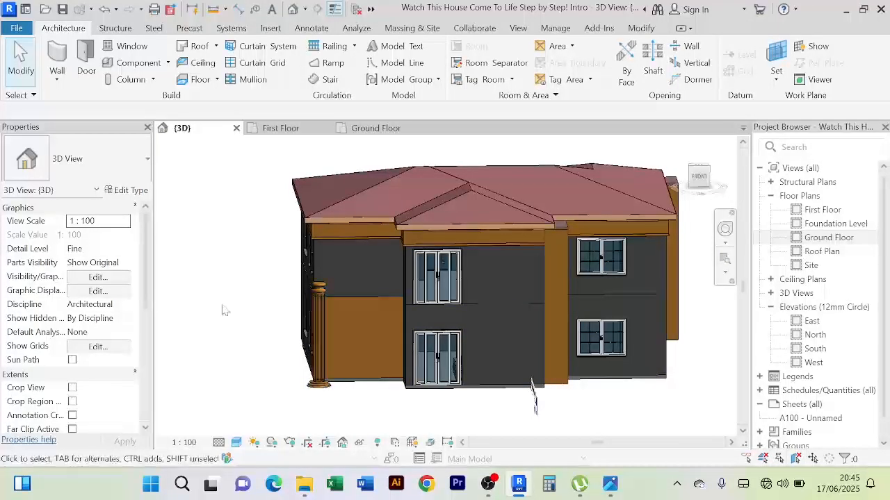
pyautogui.keyDown('shift'); pyautogui.moveTo(225, 308); pyautogui.dragTo(334, 346, button='middle'); pyautogui.keyUp('shift')
pyautogui.scroll(3, 431, 301)
pyautogui.scroll(-3, 429, 303)
pyautogui.scroll(3, 423, 325)
pyautogui.scroll(-2, 420, 326)
pyautogui.scroll(-5, 417, 325)
# In the Ground Floor plan, draw a Main Wall 200mm about 3590 mm long on the outline's stair-side line, starting 100 mm off the house wall
pyautogui.click(375, 129)
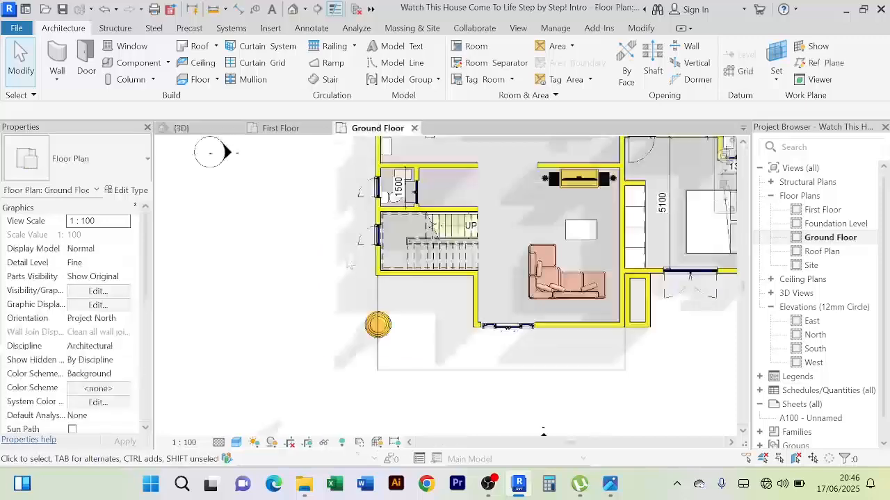
pyautogui.scroll(5, 395, 302)
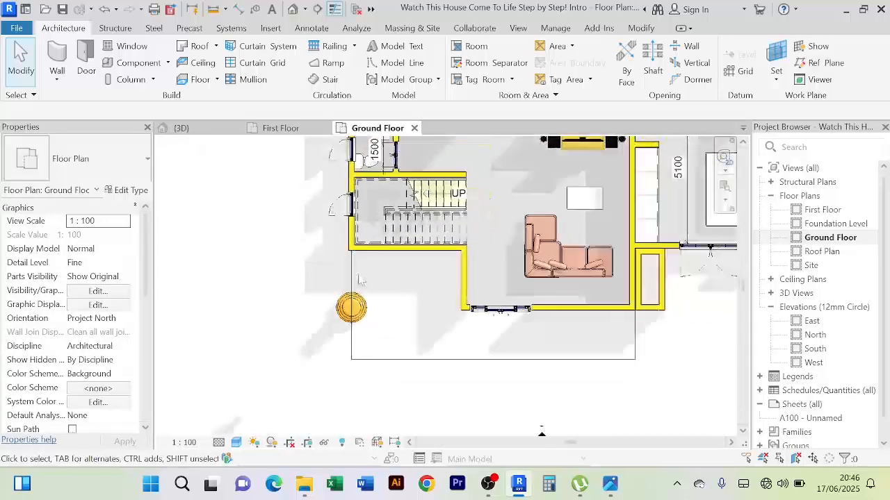
pyautogui.scroll(-3, 352, 293)
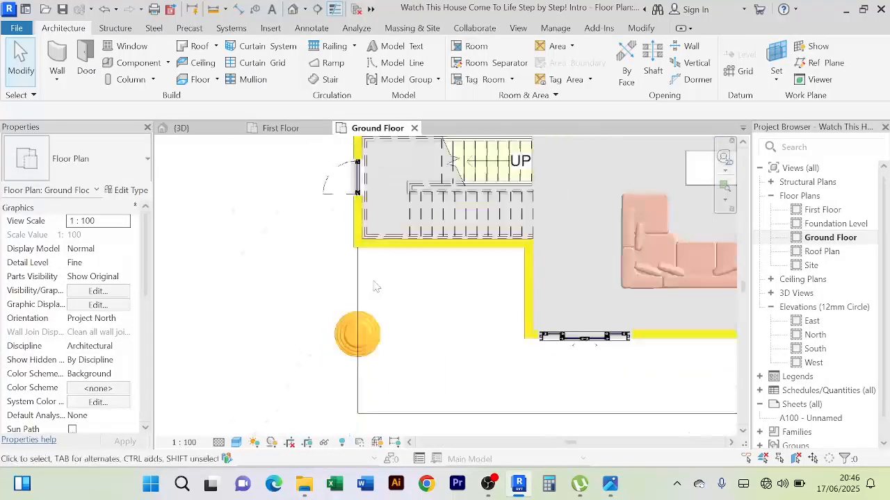
pyautogui.moveTo(385, 290); pyautogui.dragTo(357, 259, button='middle')
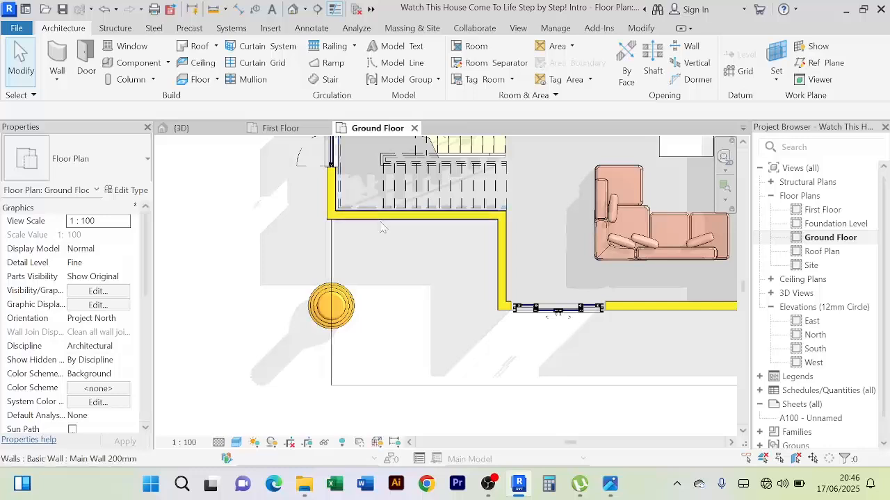
pyautogui.click(381, 227)
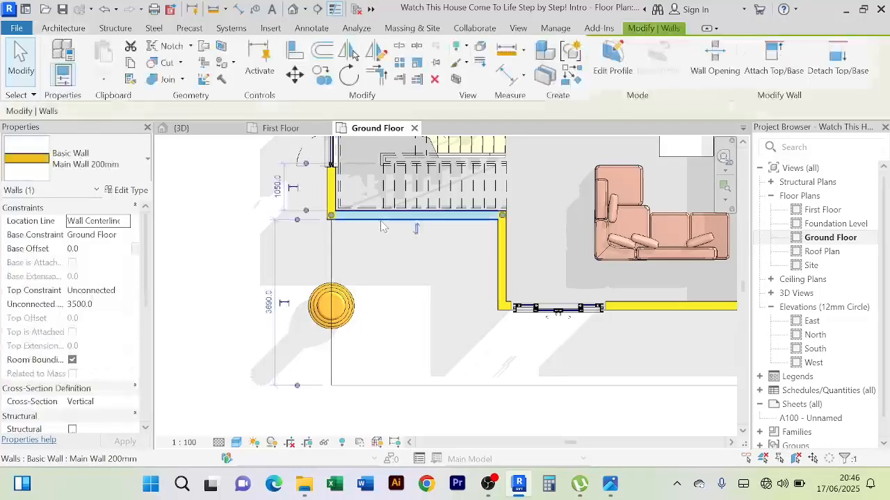
pyautogui.click(570, 76)
pyautogui.scroll(4, 330, 224)
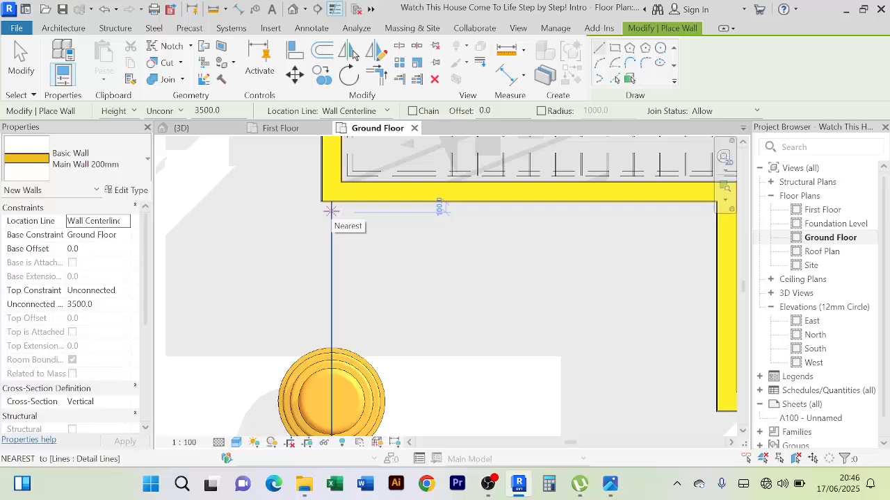
pyautogui.click(331, 210)
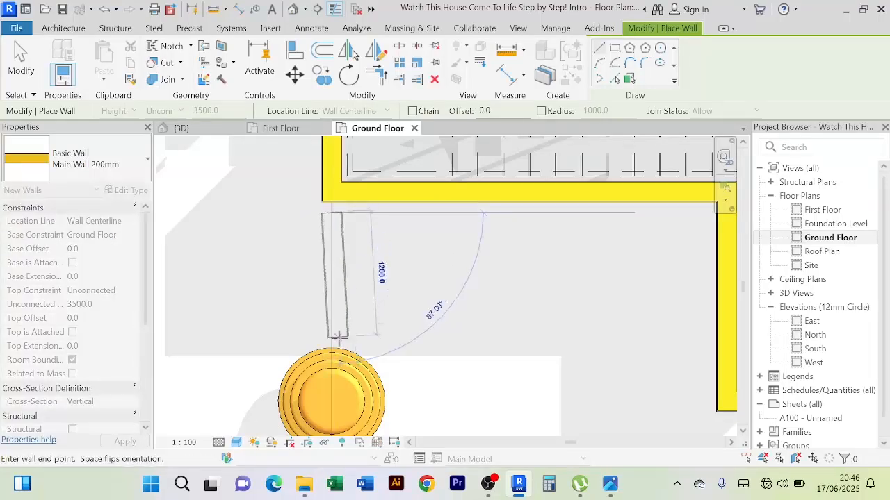
pyautogui.scroll(-2, 345, 327)
pyautogui.scroll(-1, 345, 252)
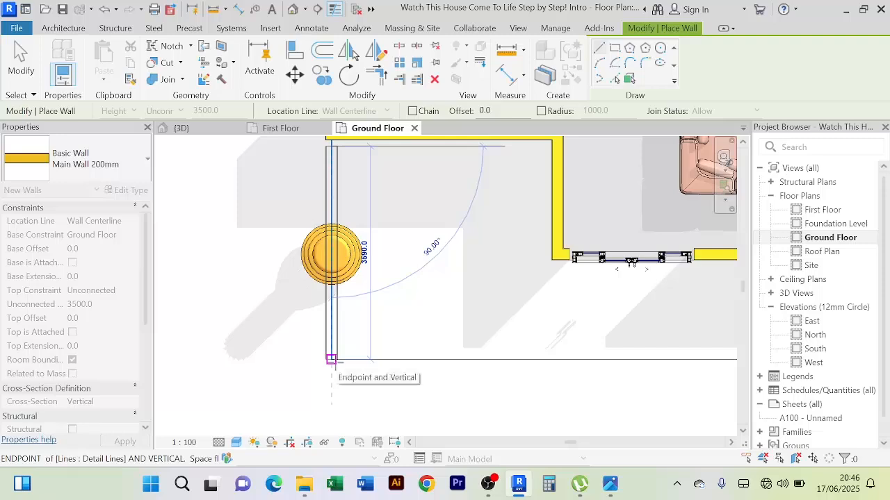
pyautogui.click(330, 359)
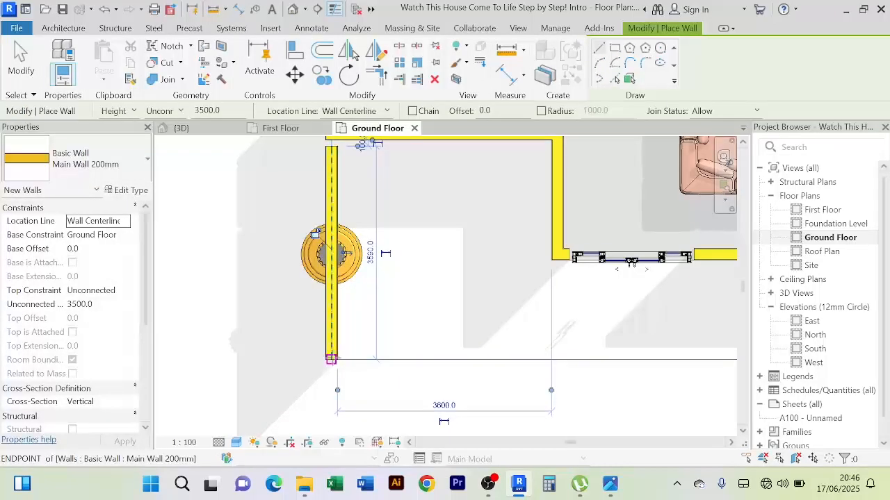
# Draw the porch's front wall about 9500 mm long along the outline, ending in line with the living room's far side wall
pyautogui.click(331, 359)
pyautogui.scroll(-2, 583, 362)
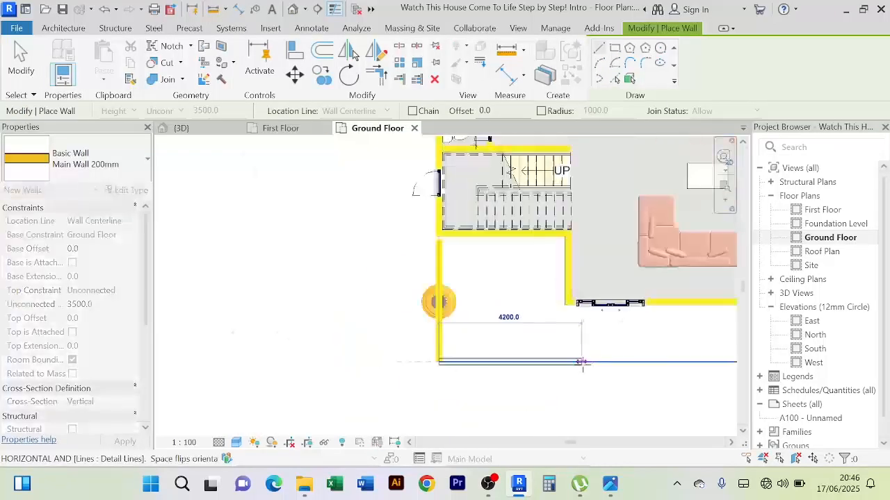
pyautogui.moveTo(588, 368); pyautogui.dragTo(390, 358, button='middle')
pyautogui.scroll(3, 543, 351)
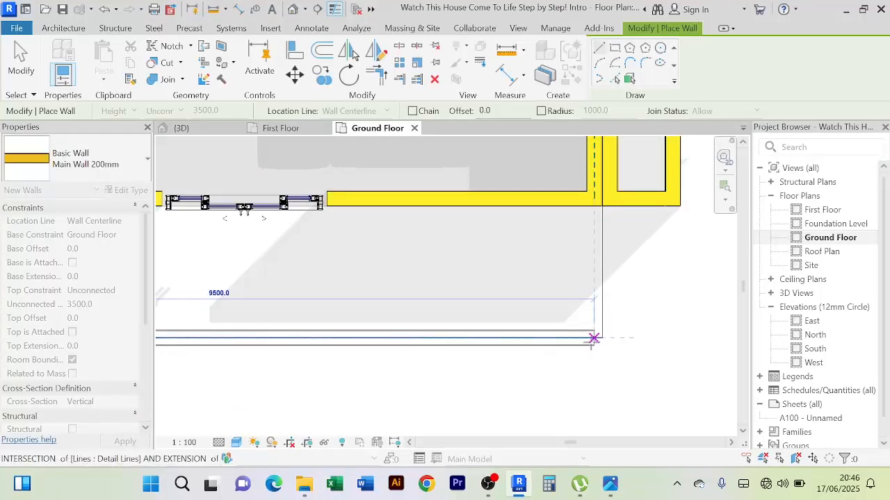
pyautogui.click(593, 338)
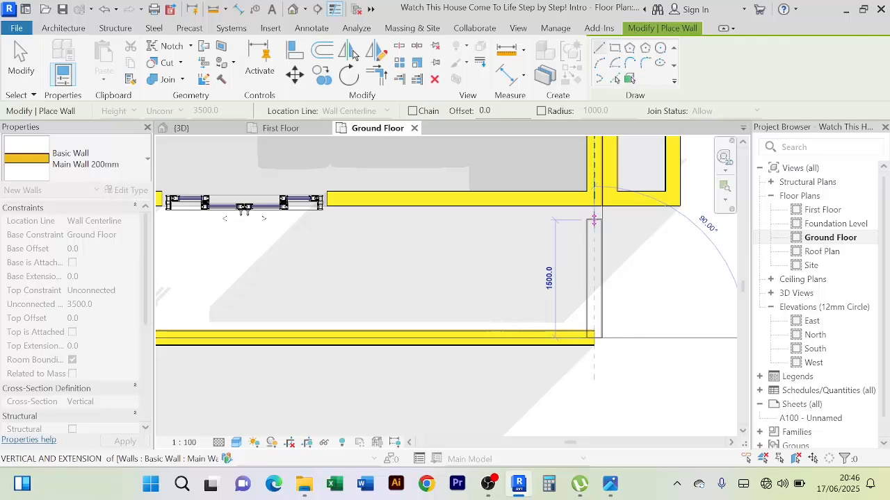
# Draw a return wall about 1500 mm long from the front wall's end toward the house, stopping short of it, and finish the Wall command
pyautogui.click(594, 220)
pyautogui.rightClick(466, 260)
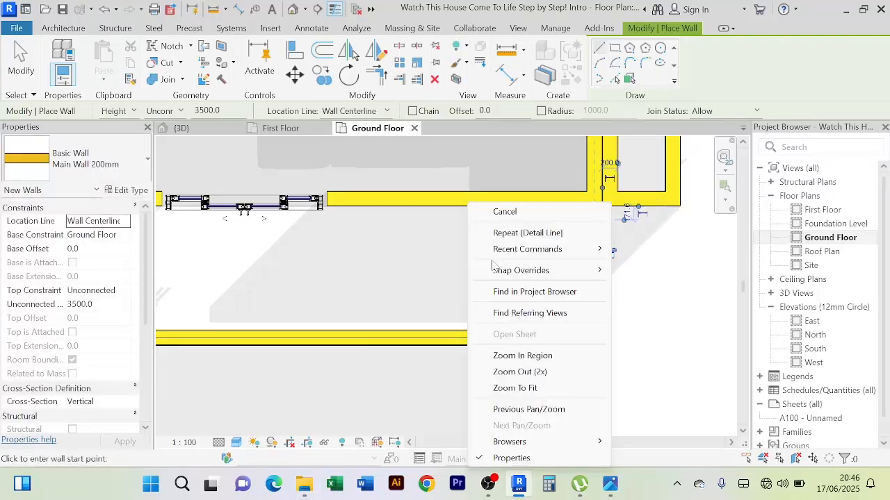
pyautogui.click(505, 212)
pyautogui.rightClick(454, 290)
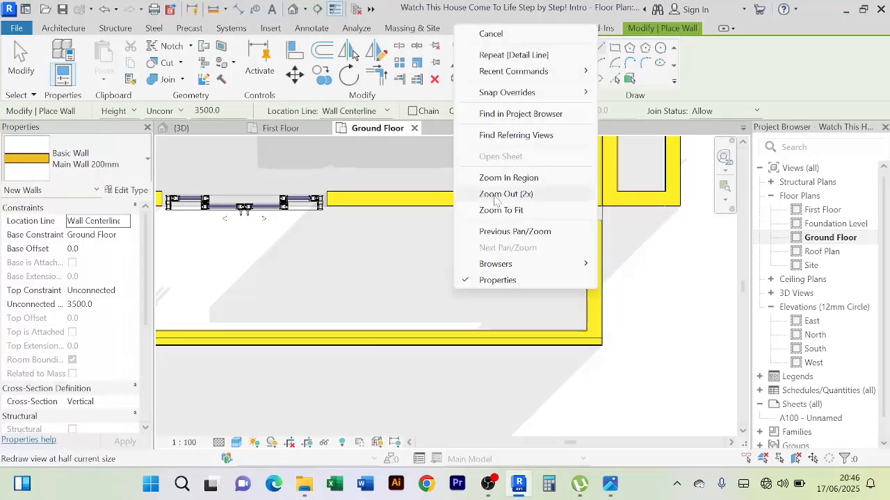
pyautogui.click(530, 34)
pyautogui.scroll(-3, 477, 299)
pyautogui.moveTo(460, 306); pyautogui.dragTo(542, 299, button='middle')
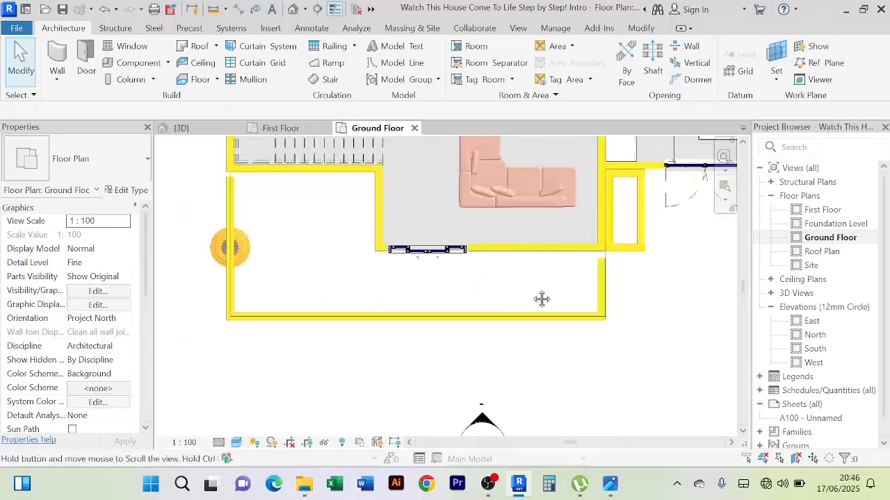
# Set the clear distance between the porch's front wall and the house's front wall to 1500 mm
pyautogui.click(257, 301)
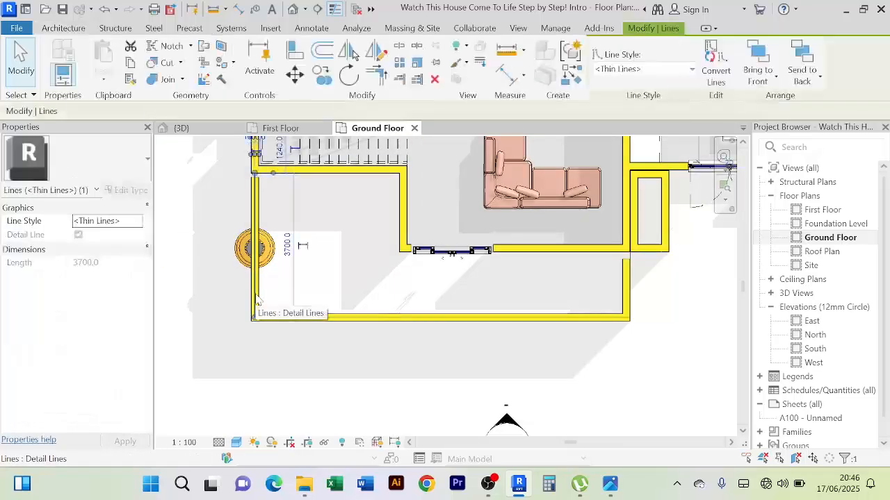
pyautogui.click(409, 316)
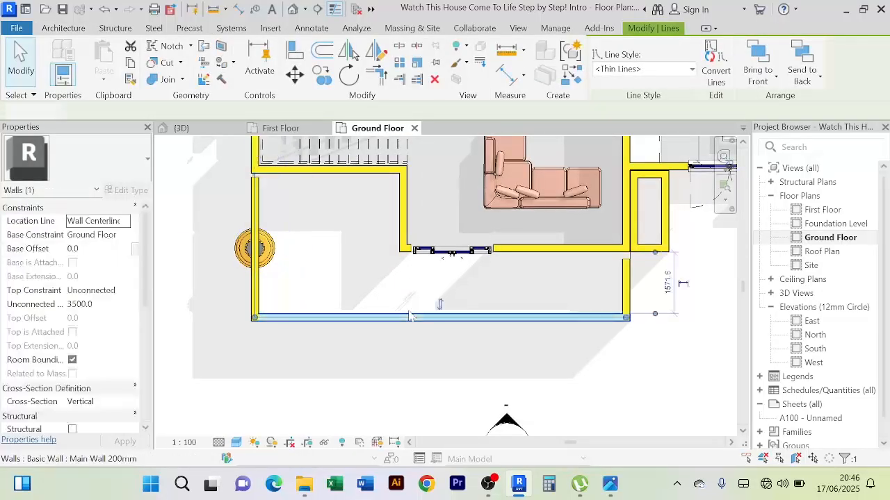
pyautogui.scroll(2, 666, 300)
pyautogui.scroll(1, 675, 299)
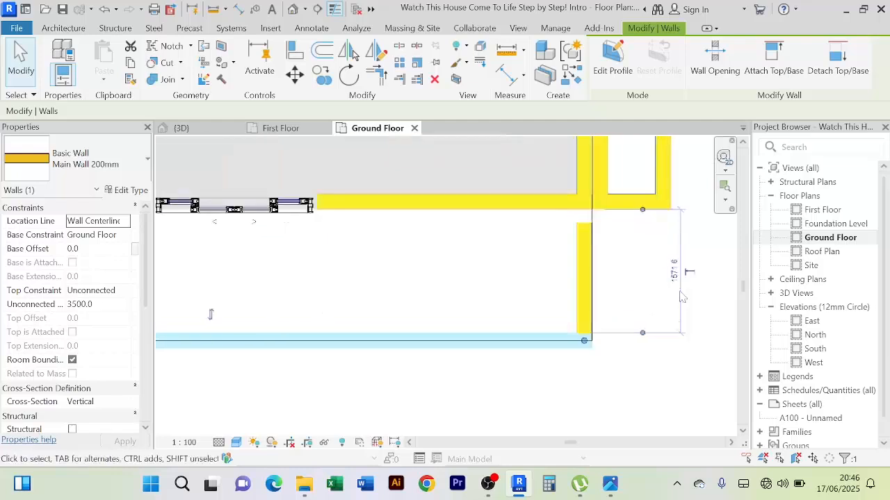
pyautogui.click(674, 272)
pyautogui.scroll(-2, 669, 361)
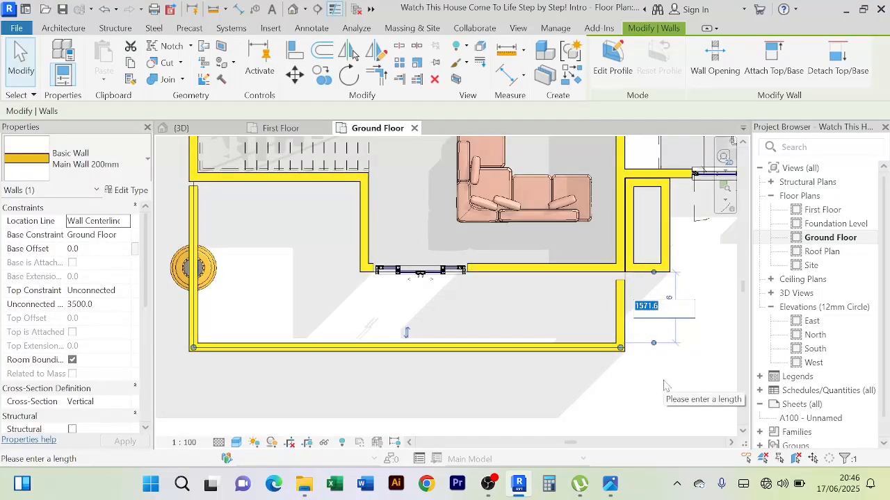
pyautogui.write('1')
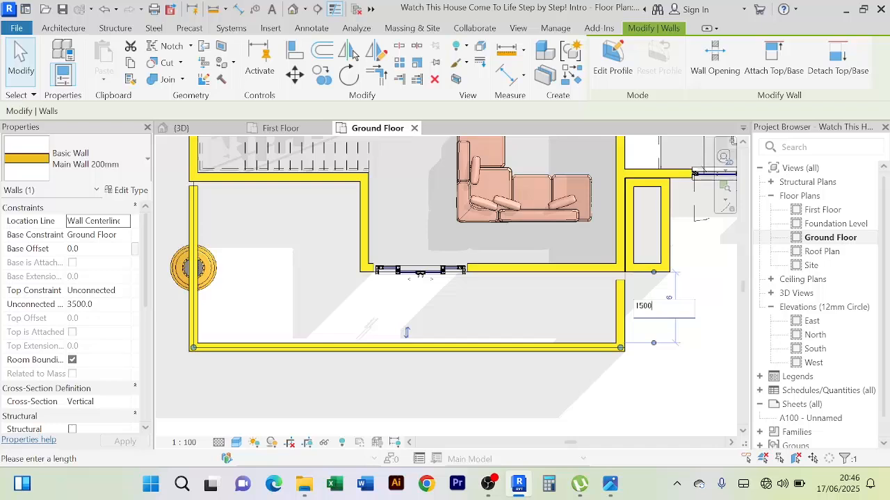
pyautogui.write('500')
pyautogui.press('Return')
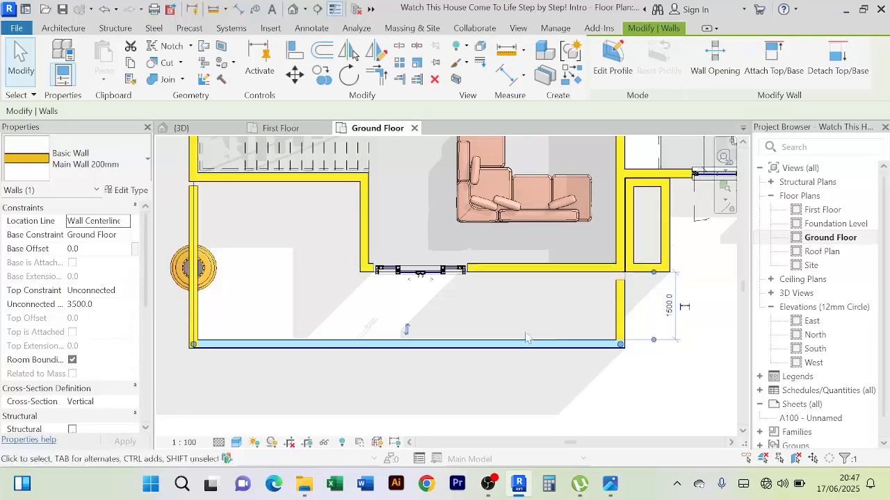
# Delete the thin detail lines that outline the porch along its stair-side and front walls
pyautogui.scroll(-2, 535, 324)
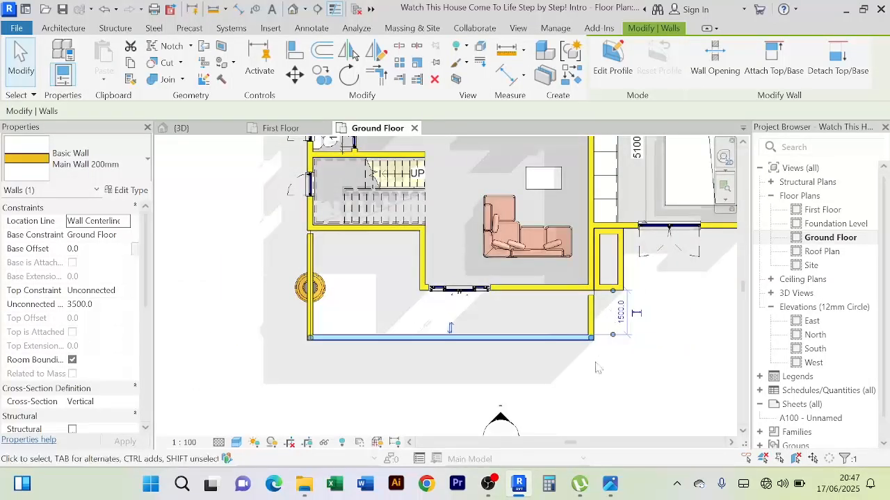
pyautogui.scroll(2, 598, 368)
pyautogui.scroll(-3, 386, 299)
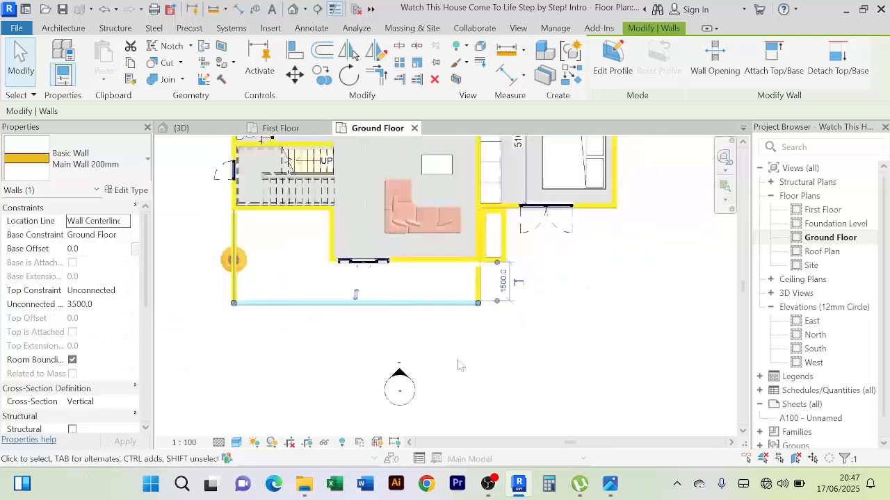
pyautogui.moveTo(478, 359); pyautogui.dragTo(524, 356, button='middle')
pyautogui.click(316, 358)
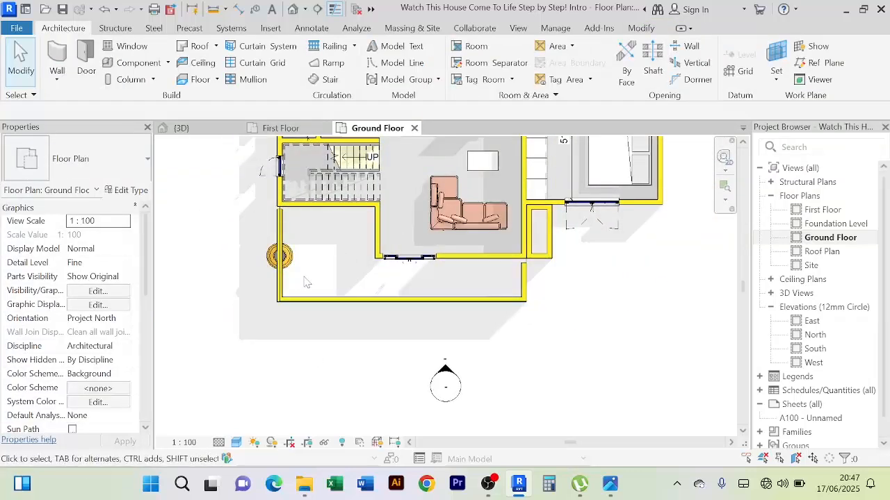
pyautogui.click(282, 236)
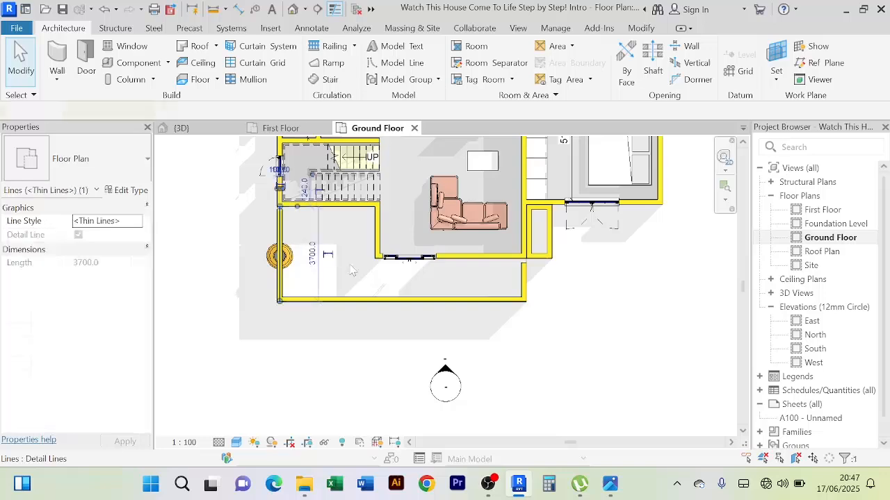
pyautogui.keyDown('ctrl'); pyautogui.click(376, 302); pyautogui.keyUp('ctrl')
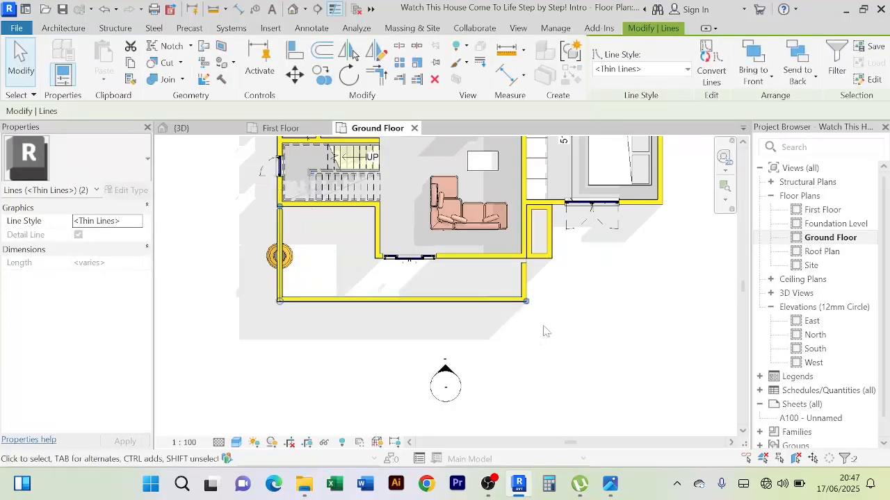
pyautogui.press('Delete')
pyautogui.click(500, 303)
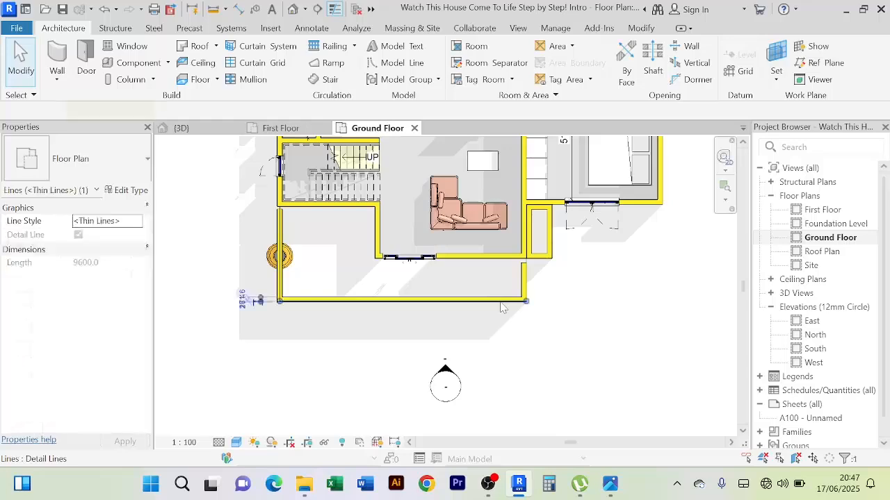
pyautogui.press('Delete')
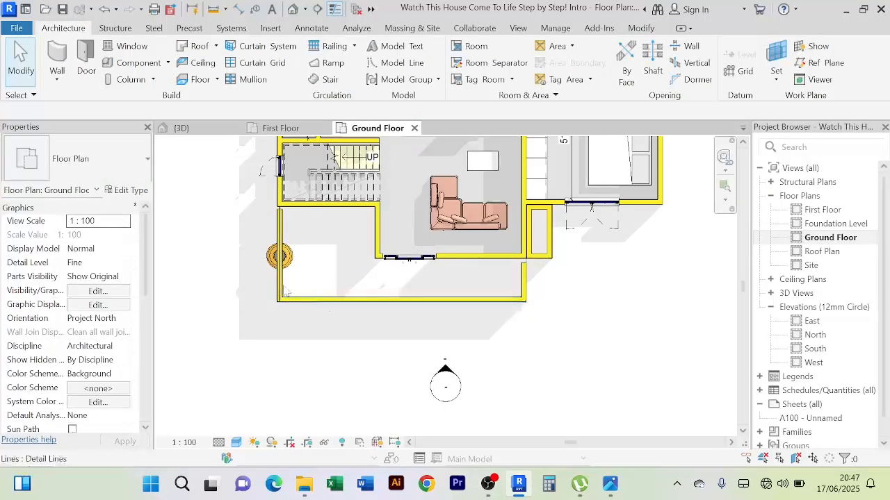
pyautogui.click(280, 290)
pyautogui.press('Delete')
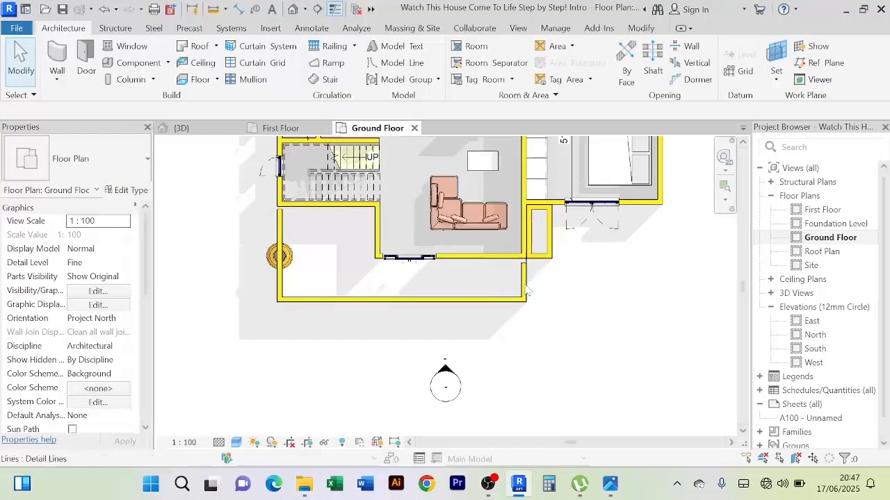
# Set the porch front wall's base constraint to First Floor and check its position in the 3D view
pyautogui.click(376, 302)
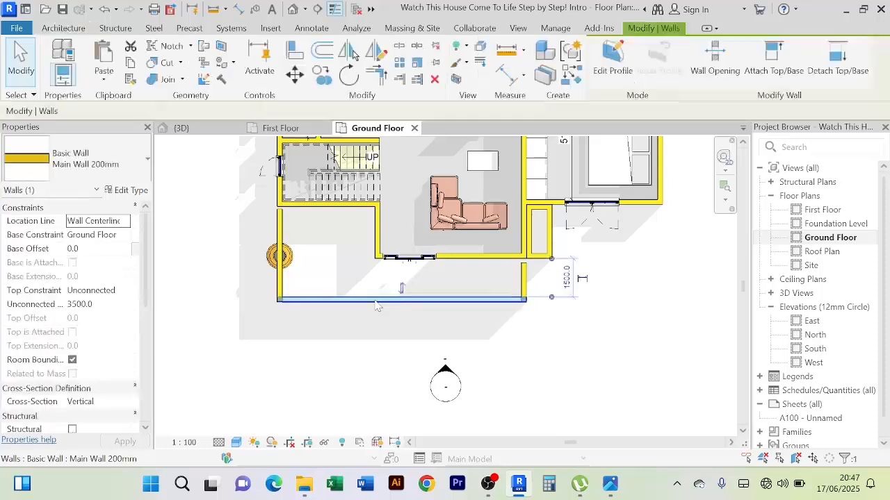
pyautogui.click(125, 238)
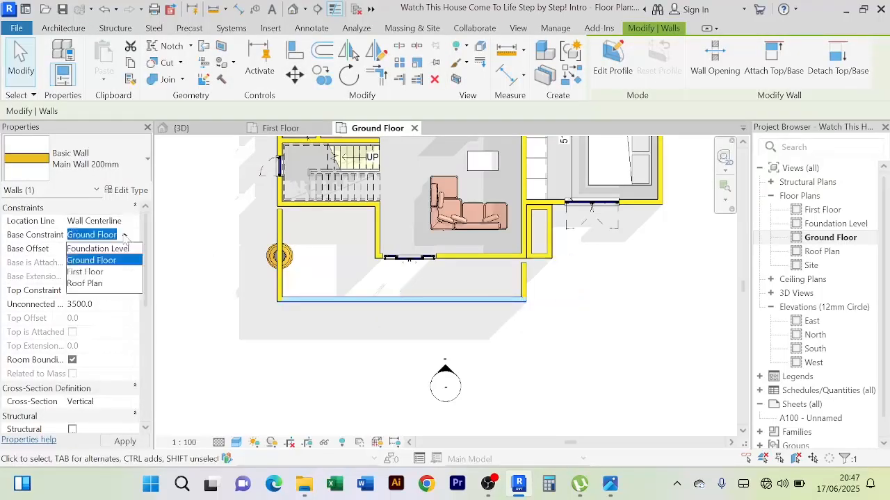
pyautogui.click(91, 272)
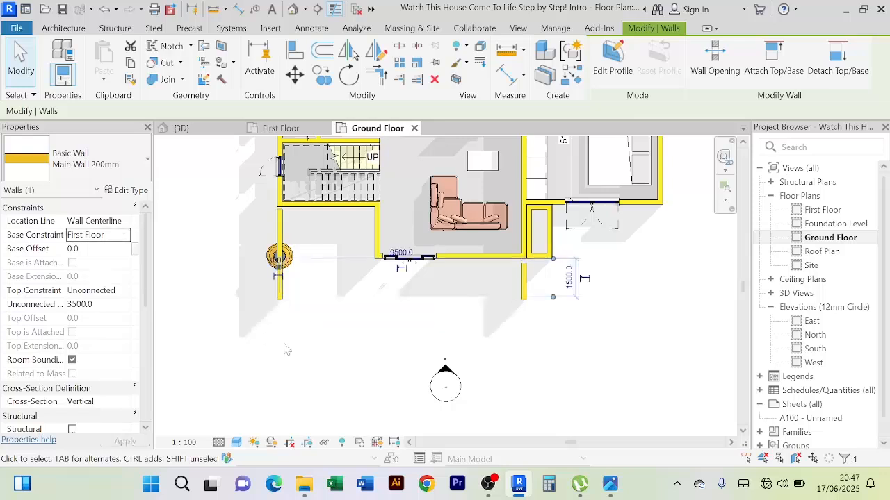
pyautogui.click(280, 324)
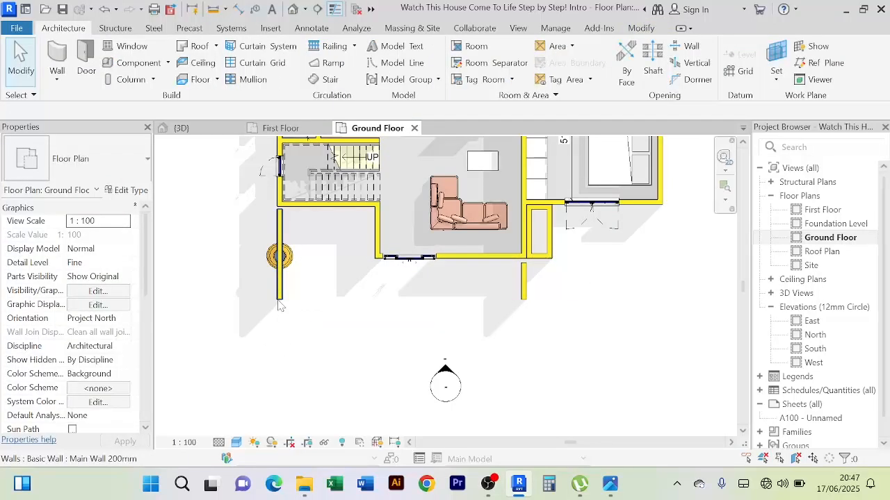
pyautogui.click(181, 128)
pyautogui.keyDown('shift'); pyautogui.moveTo(410, 382); pyautogui.dragTo(468, 354, button='middle'); pyautogui.keyUp('shift')
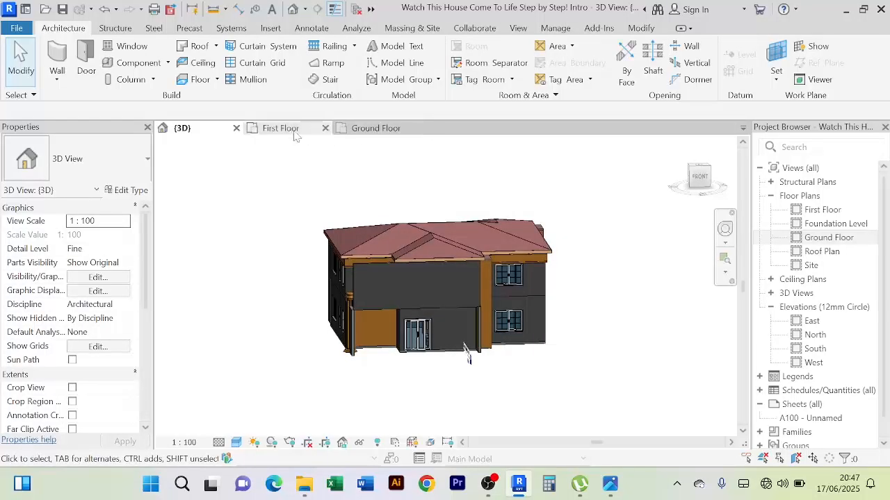
# In the Ground Floor plan, set the base constraint of both remaining porch side walls to First Floor
pyautogui.click(375, 128)
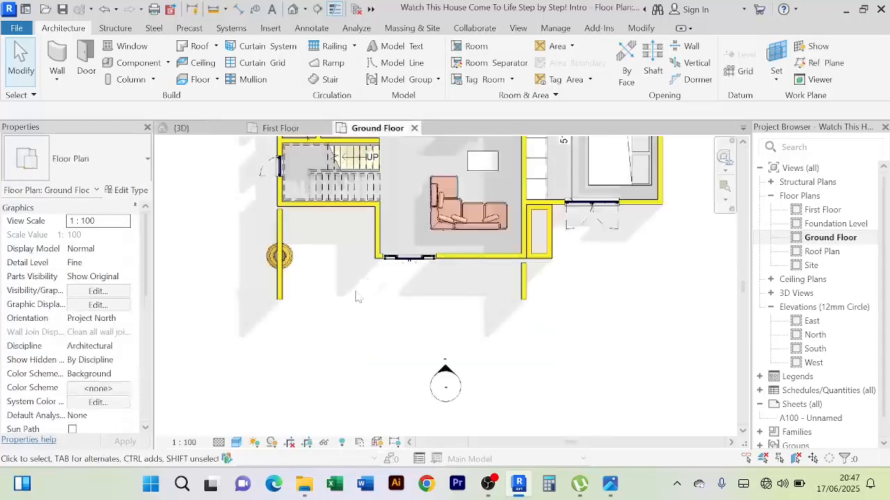
pyautogui.click(281, 238)
pyautogui.keyDown('ctrl'); pyautogui.click(523, 289); pyautogui.keyUp('ctrl')
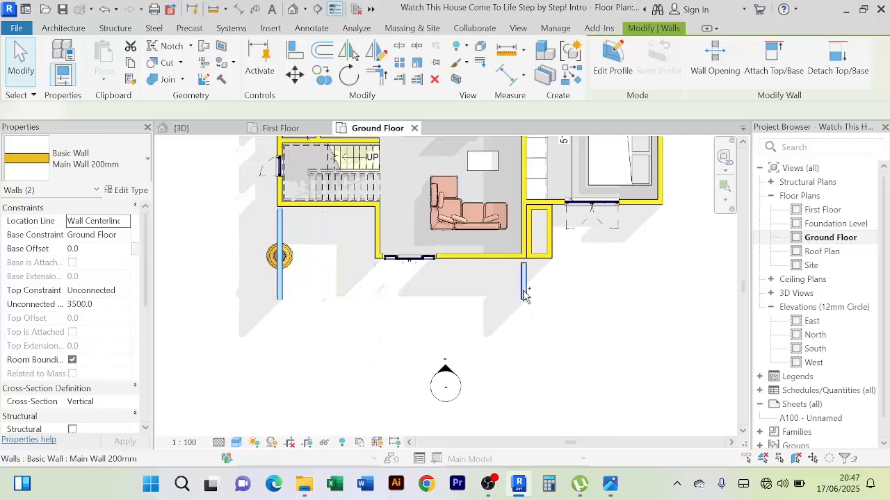
pyautogui.click(126, 236)
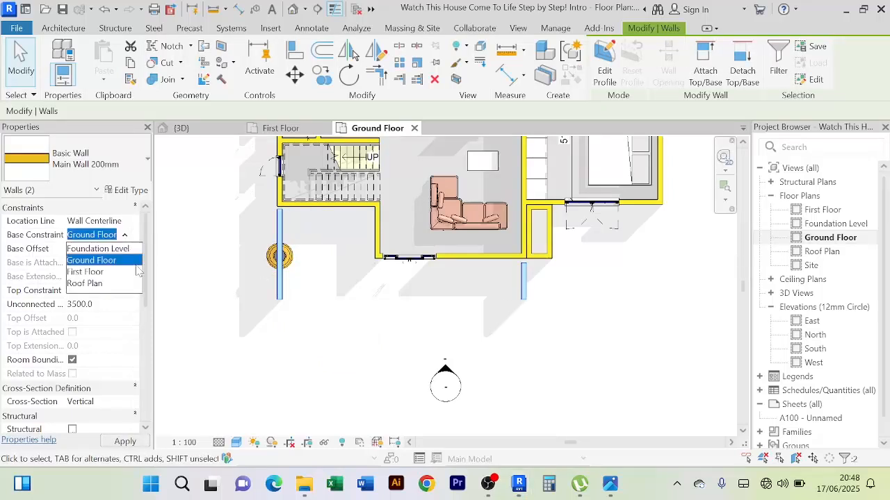
pyautogui.click(94, 272)
pyautogui.click(184, 129)
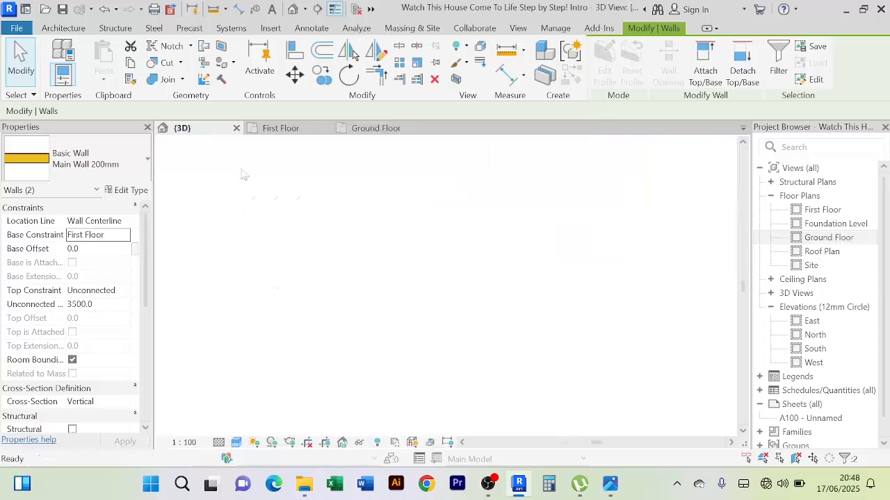
# In the First Floor plan, set the unconnected height of all three balcony walls to 500 mm
pyautogui.click(281, 128)
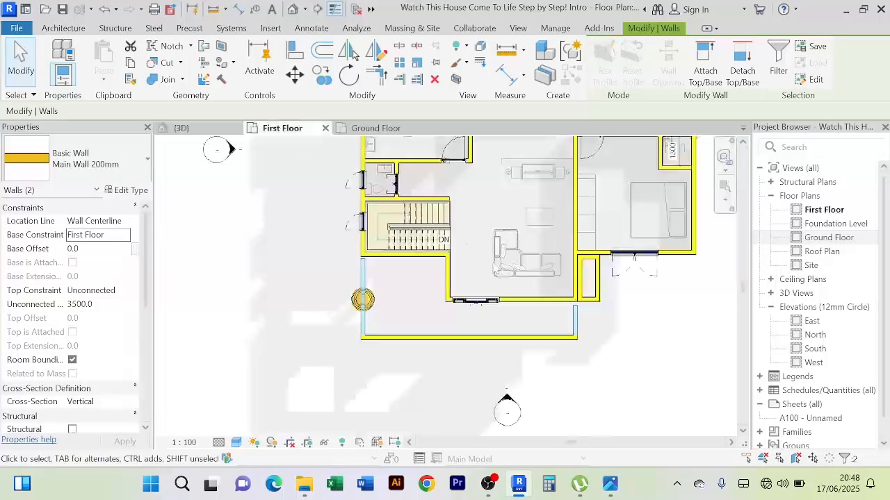
pyautogui.scroll(2, 481, 339)
pyautogui.scroll(-2, 605, 361)
pyautogui.moveTo(613, 374); pyautogui.dragTo(548, 371, button='middle')
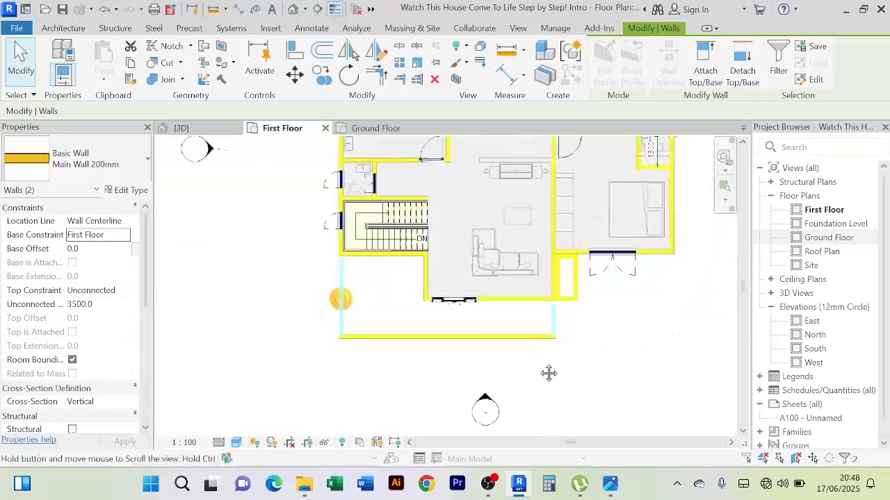
pyautogui.click(386, 334)
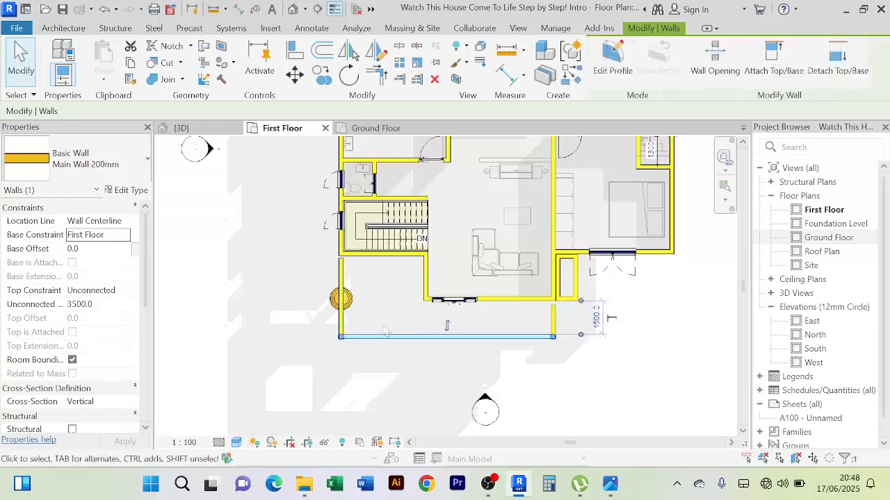
pyautogui.keyDown('ctrl'); pyautogui.click(342, 316); pyautogui.keyUp('ctrl')
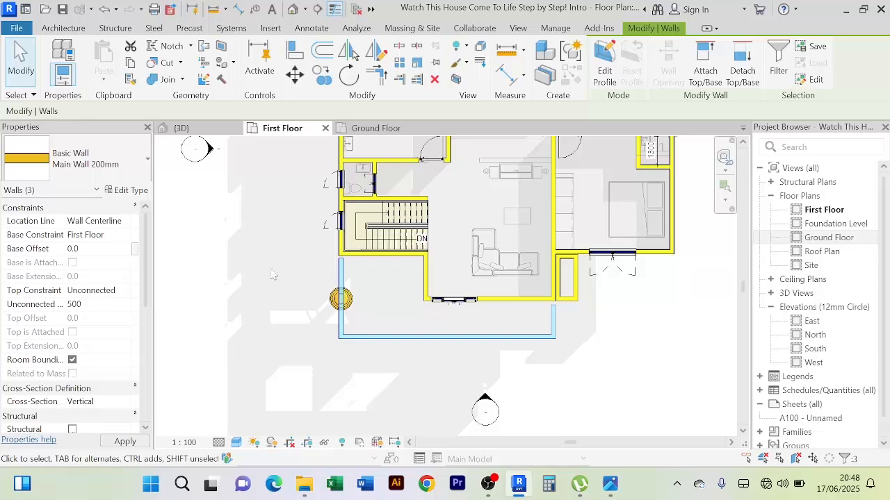
pyautogui.click(179, 128)
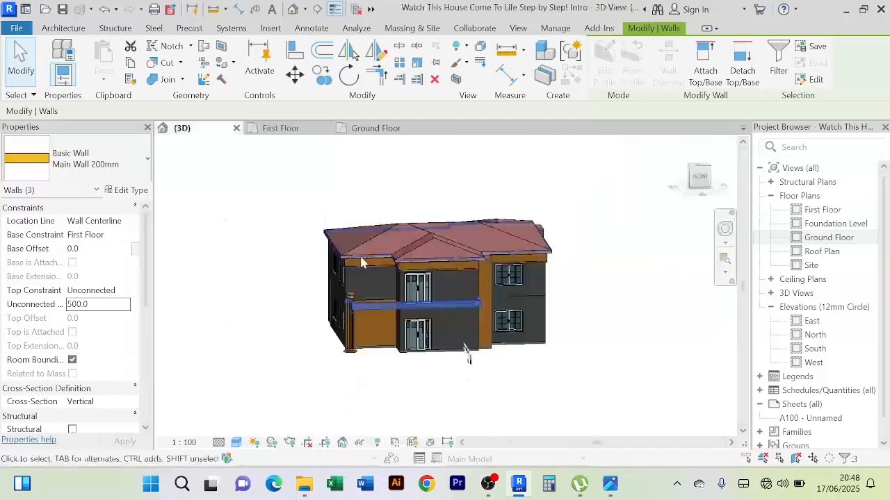
# Examine the low balcony walls in 3D, including their corners and the ends next to the house
pyautogui.keyDown('shift'); pyautogui.moveTo(556, 377); pyautogui.dragTo(588, 402, button='middle'); pyautogui.keyUp('shift')
pyautogui.scroll(3, 489, 353)
pyautogui.keyDown('shift'); pyautogui.moveTo(489, 353); pyautogui.dragTo(545, 346, button='middle'); pyautogui.keyUp('shift')
pyautogui.click(577, 310)
pyautogui.scroll(2, 566, 302)
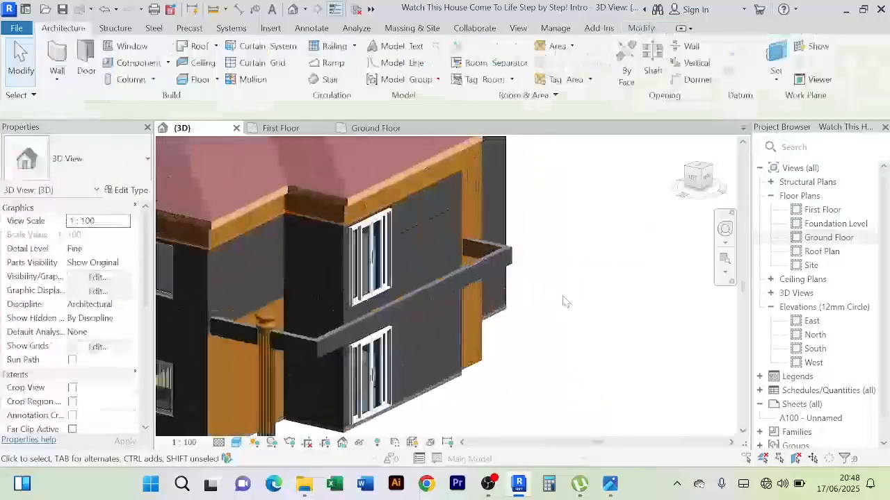
pyautogui.keyDown('shift'); pyautogui.moveTo(566, 302); pyautogui.dragTo(458, 250, button='middle'); pyautogui.keyUp('shift')
# In the First Floor plan, align the end of the balcony's short return wall with the outer face of the house's front wall
pyautogui.click(284, 130)
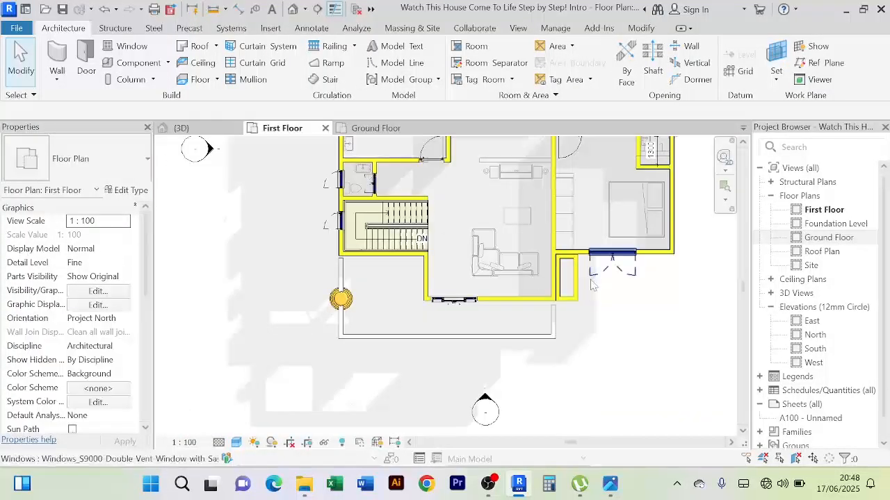
pyautogui.scroll(5, 552, 334)
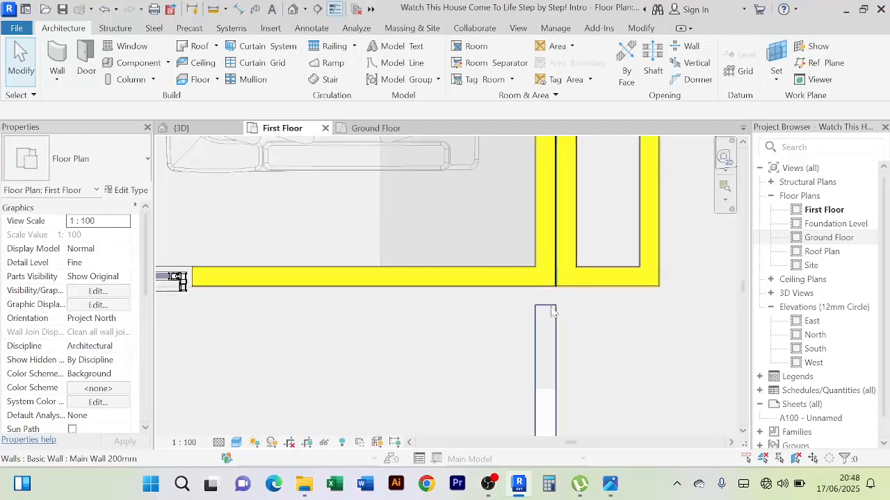
pyautogui.scroll(1, 561, 336)
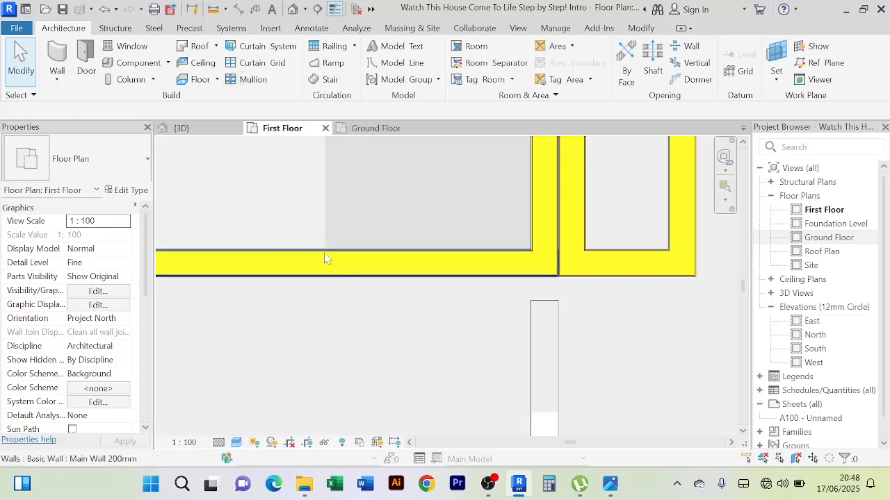
pyautogui.click(363, 259)
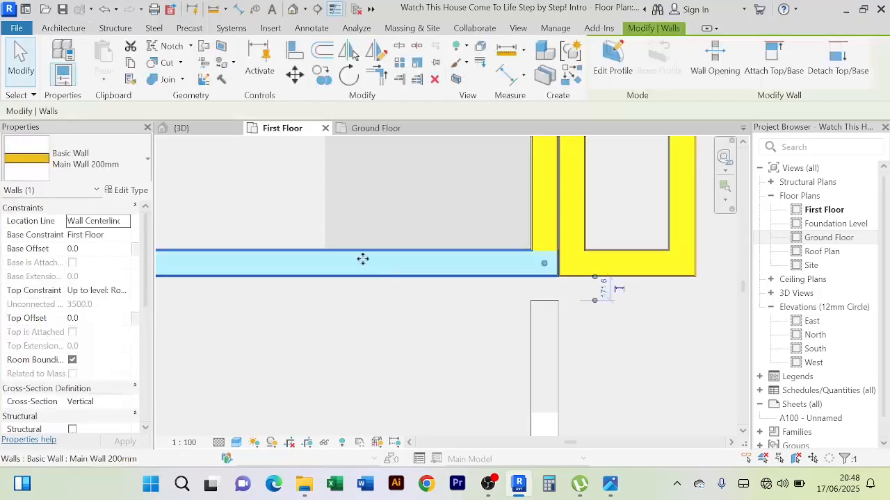
pyautogui.click(294, 50)
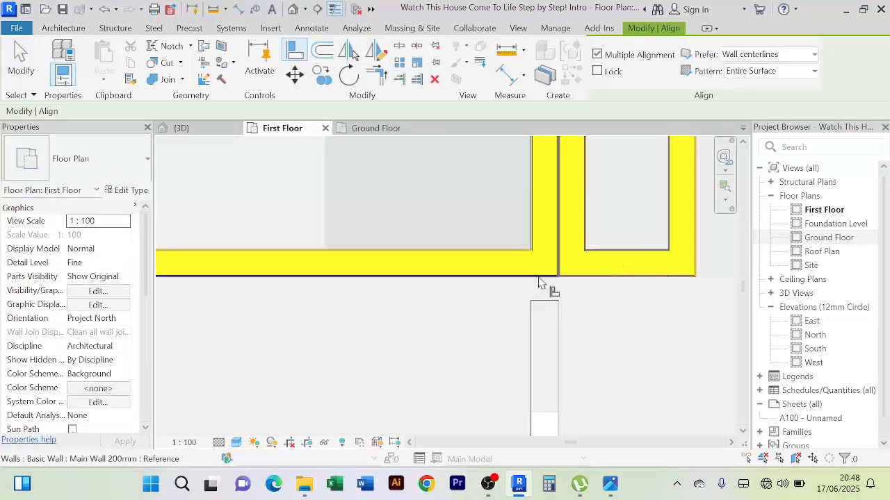
pyautogui.scroll(-5, 452, 342)
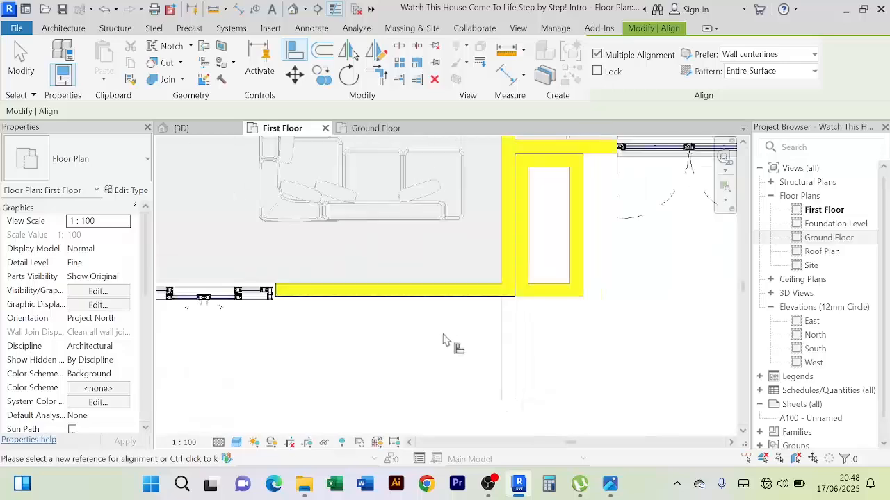
# Try to align the stair-side balcony wall's end with the outer face of the wall in front of the stairs
pyautogui.moveTo(304, 206); pyautogui.dragTo(347, 262, button='middle')
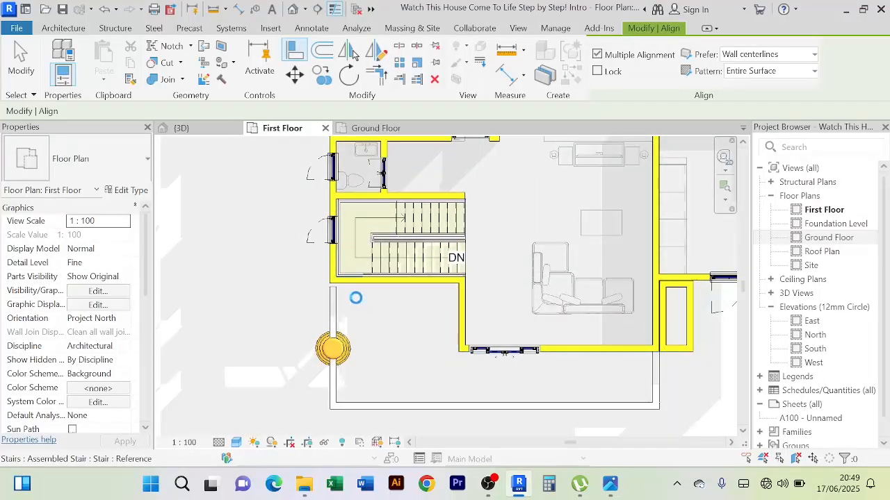
pyautogui.scroll(4, 361, 303)
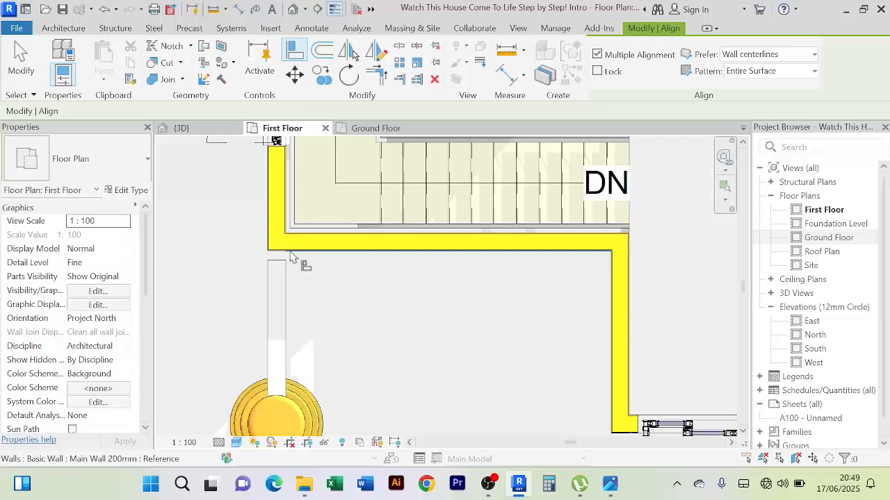
pyautogui.click(276, 265)
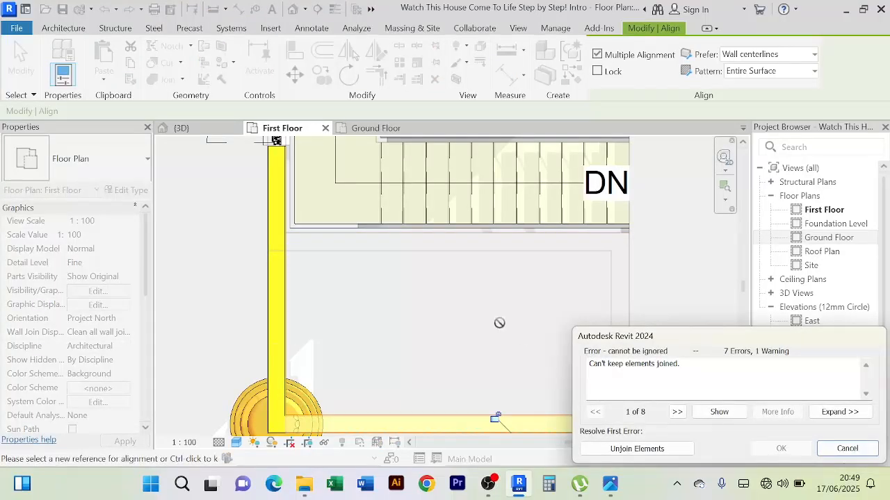
pyautogui.scroll(-2, 499, 323)
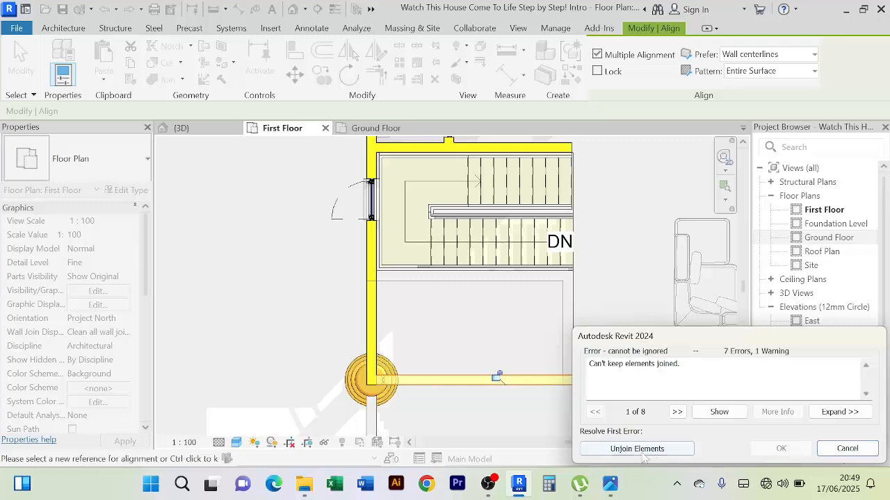
pyautogui.click(848, 449)
pyautogui.scroll(2, 546, 374)
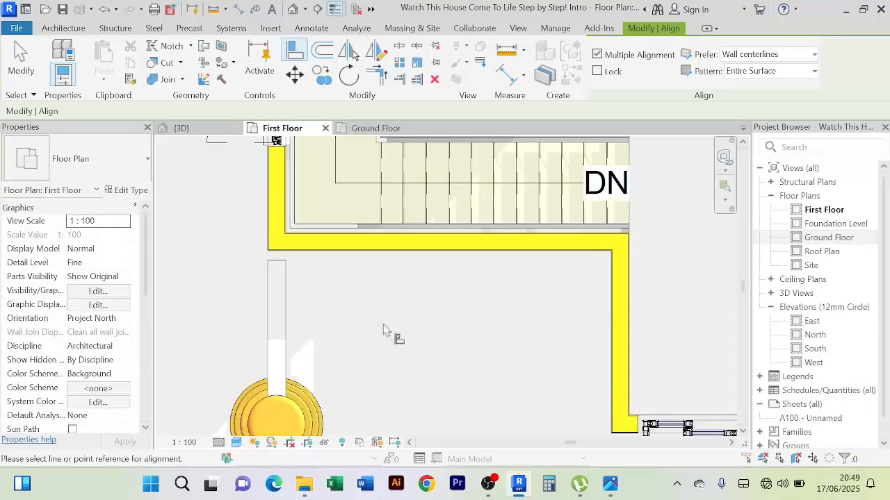
pyautogui.scroll(1, 401, 328)
pyautogui.scroll(1, 299, 284)
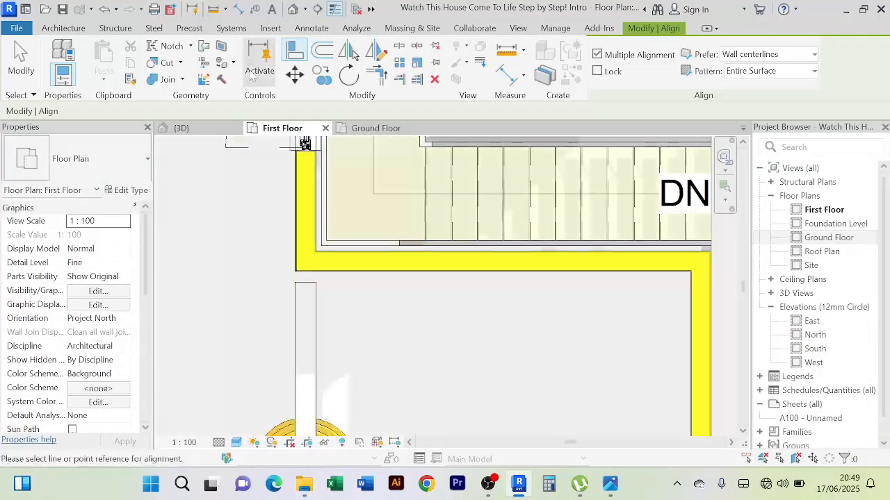
# Align the end of the stair-side balcony wall with the outer face of the house wall in front of the stairs
pyautogui.scroll(2, 334, 252)
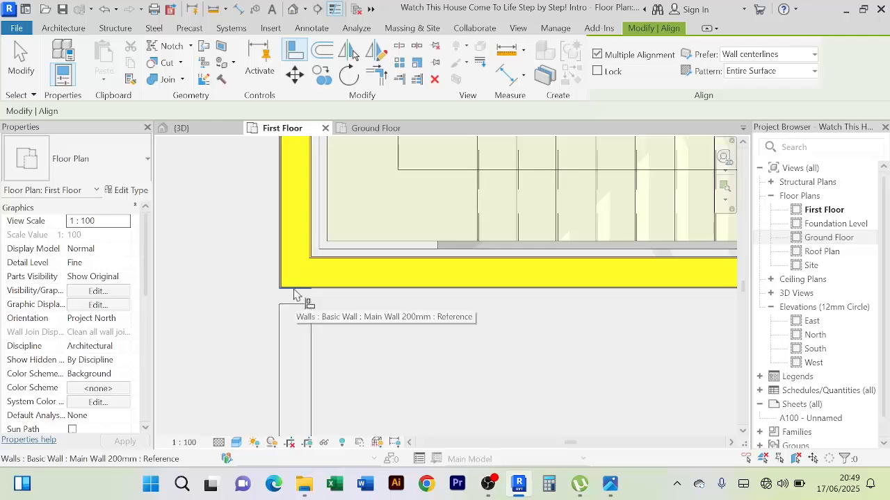
pyautogui.click(294, 290)
pyautogui.click(295, 310)
pyautogui.scroll(-3, 302, 299)
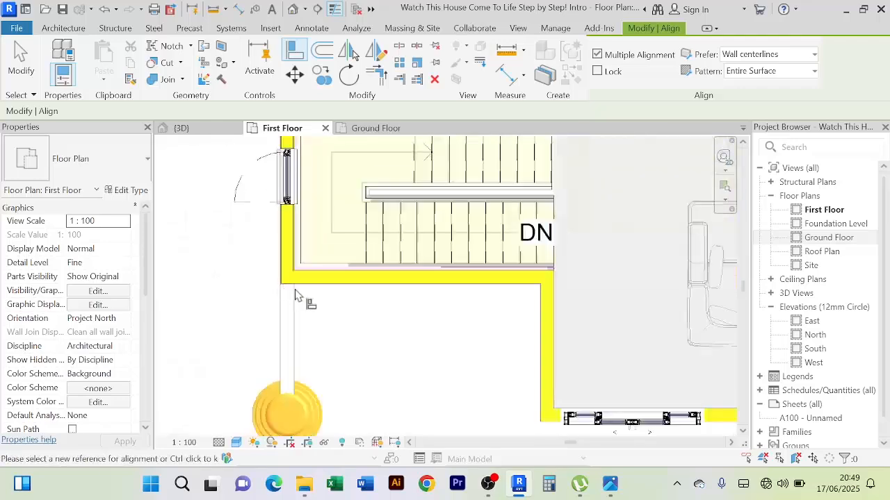
pyautogui.rightClick(236, 204)
pyautogui.click(265, 201)
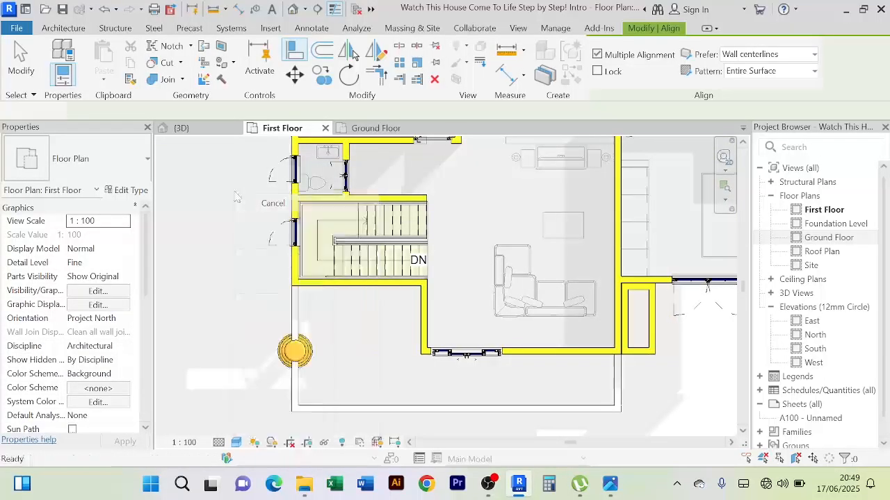
pyautogui.rightClick(240, 202)
pyautogui.click(266, 201)
# Examine the First Floor balcony's wall outline, its junctions with the house and the round column beside the stairs
pyautogui.scroll(1, 295, 351)
pyautogui.scroll(-3, 294, 351)
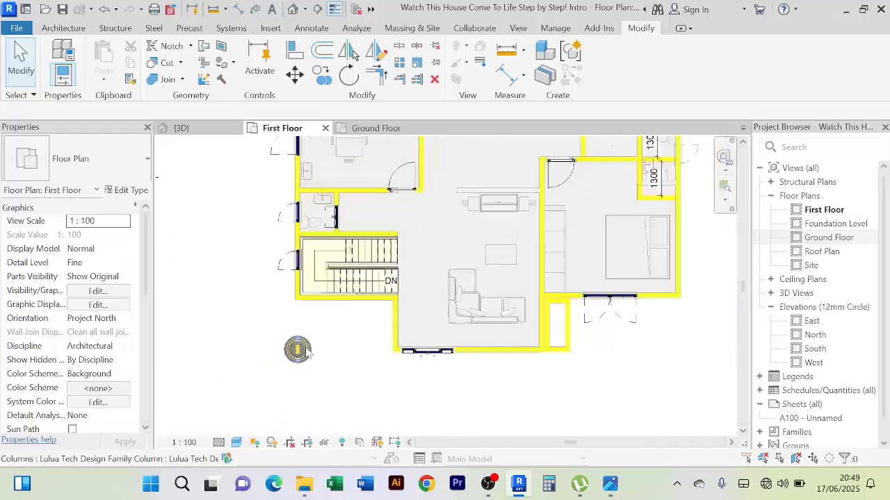
pyautogui.moveTo(295, 351); pyautogui.dragTo(310, 326, button='middle')
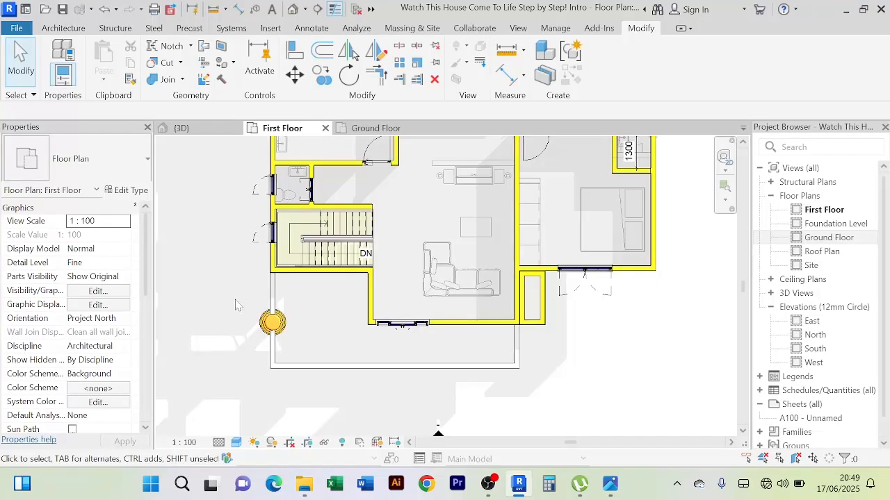
pyautogui.scroll(-3, 254, 316)
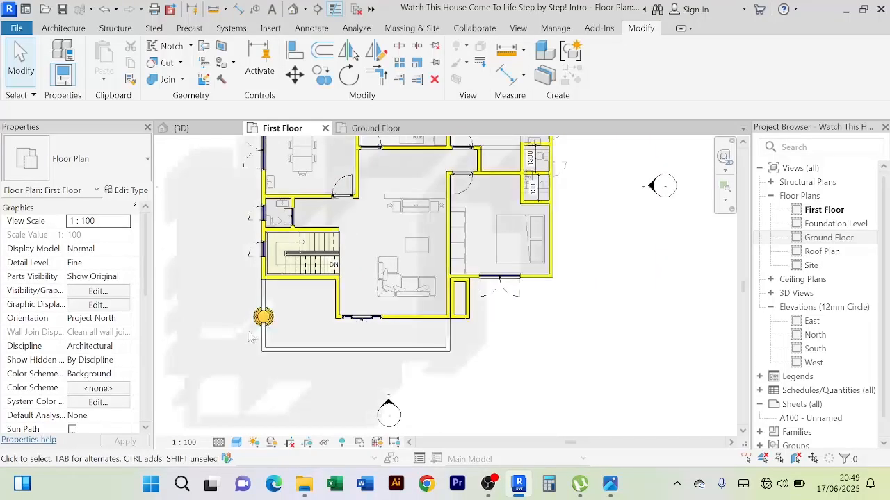
pyautogui.scroll(4, 264, 313)
pyautogui.scroll(-3, 260, 317)
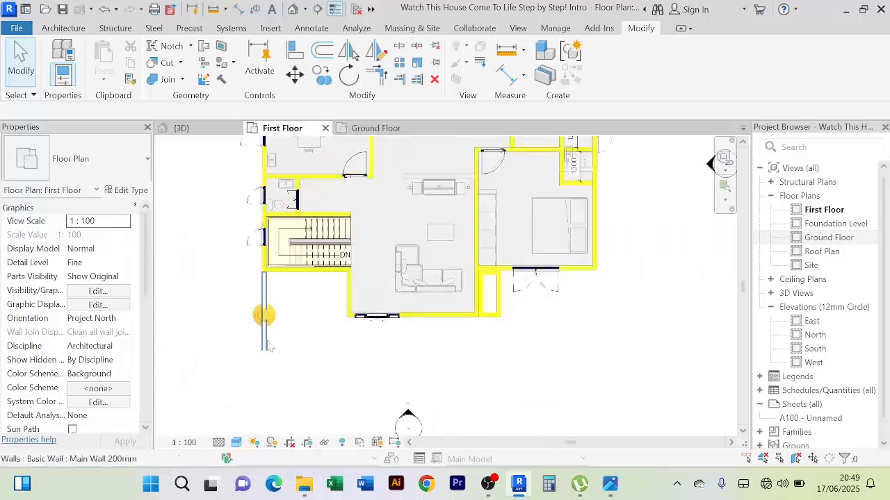
pyautogui.scroll(-2, 292, 322)
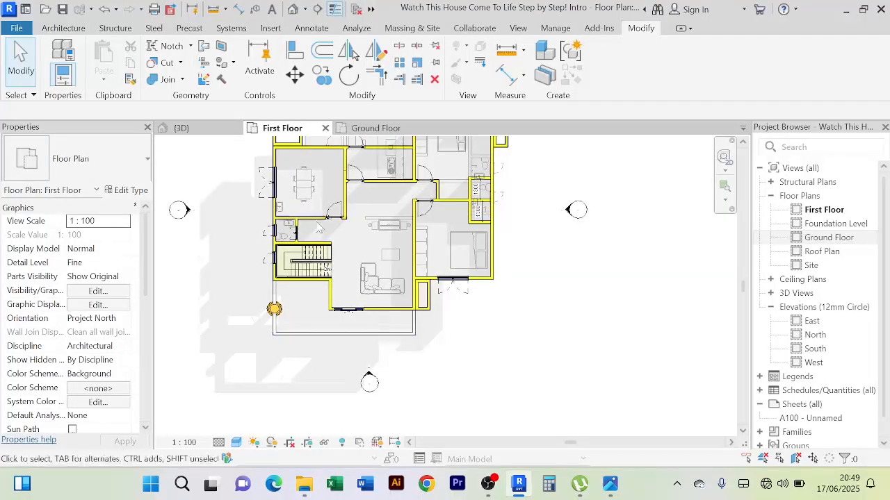
pyautogui.scroll(2, 303, 323)
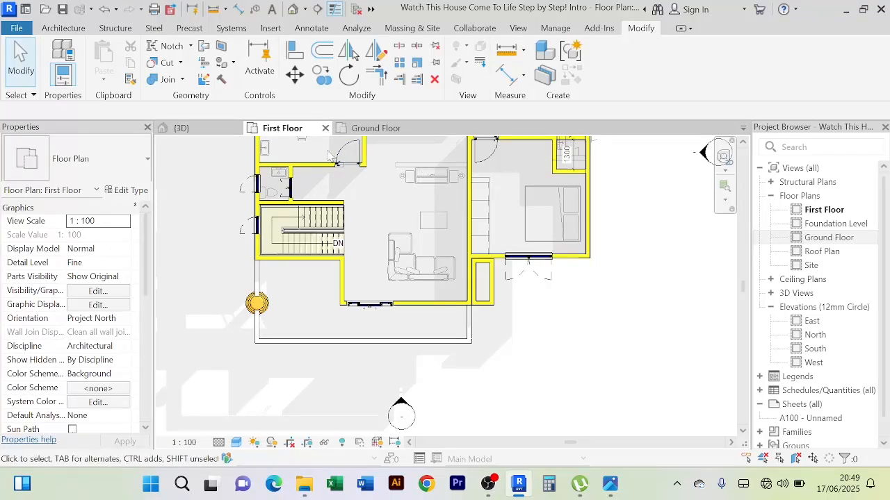
# Examine the balcony walls, round column and stacked sliding doors on the house front in the 3D view
pyautogui.scroll(2, 376, 240)
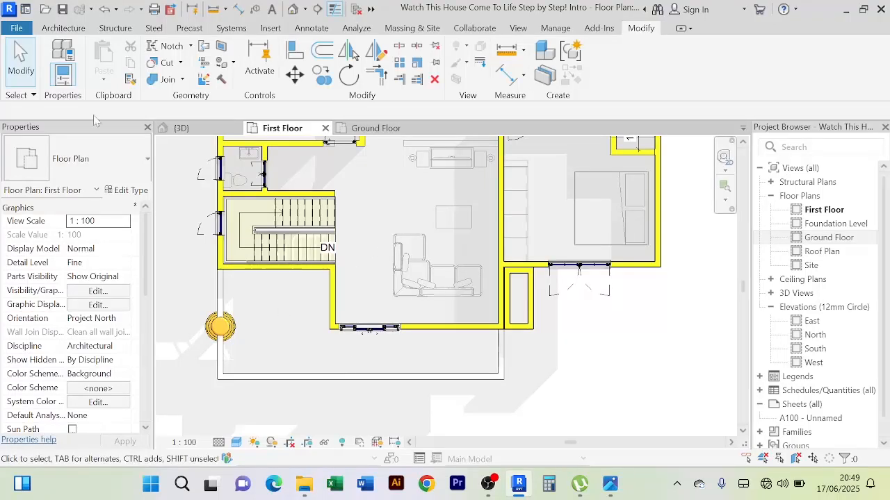
pyautogui.click(182, 129)
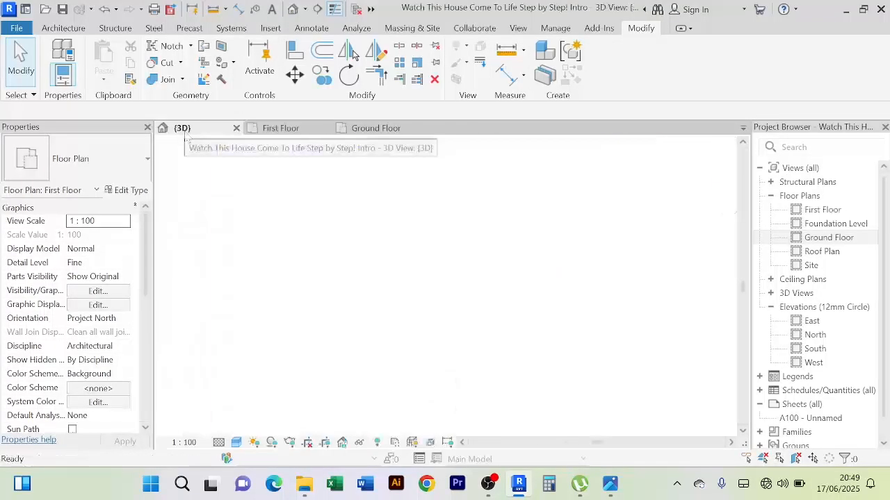
pyautogui.scroll(1, 441, 252)
pyautogui.scroll(-4, 439, 252)
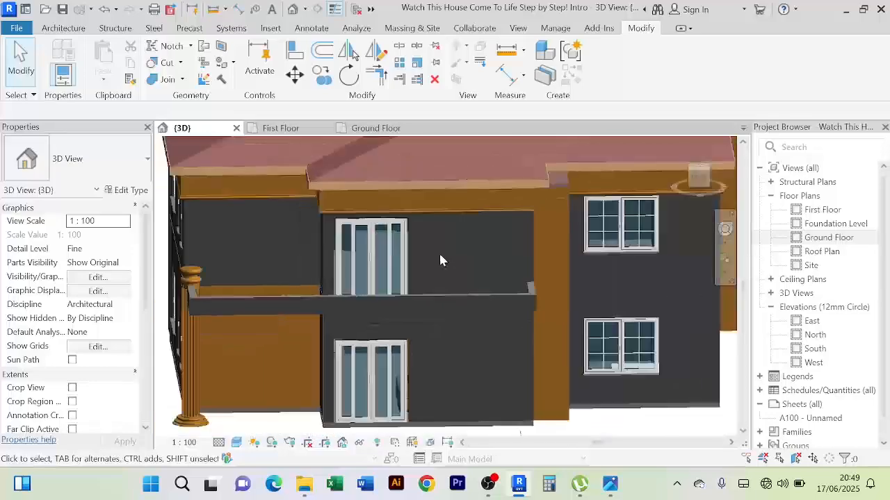
pyautogui.moveTo(438, 251)
pyautogui.keyDown('shift'); pyautogui.mouseDown(button='middle')
pyautogui.moveTo(413, 304)
pyautogui.moveTo(500, 310)
pyautogui.moveTo(452, 253)
pyautogui.mouseUp(button='middle'); pyautogui.keyUp('shift')
pyautogui.scroll(2, 451, 288)
pyautogui.scroll(-4, 431, 236)
pyautogui.scroll(4, 618, 279)
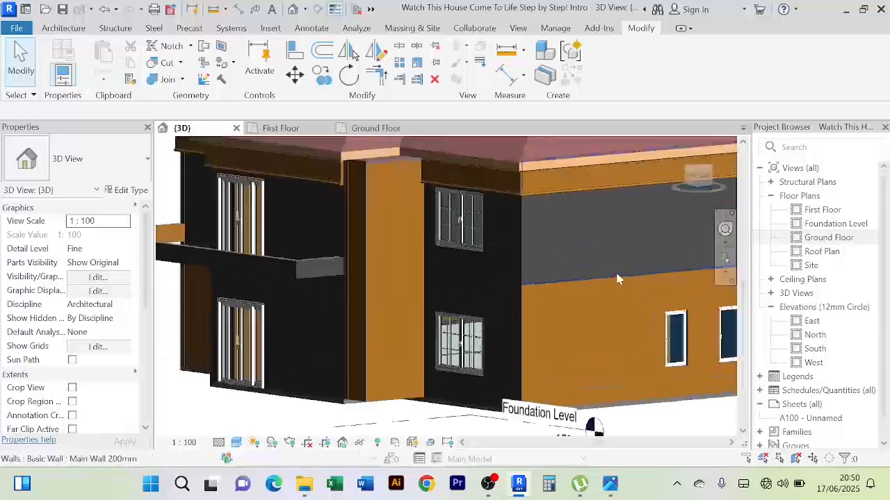
pyautogui.scroll(-3, 543, 273)
pyautogui.keyDown('shift'); pyautogui.moveTo(543, 274); pyautogui.dragTo(426, 170, button='middle'); pyautogui.keyUp('shift')
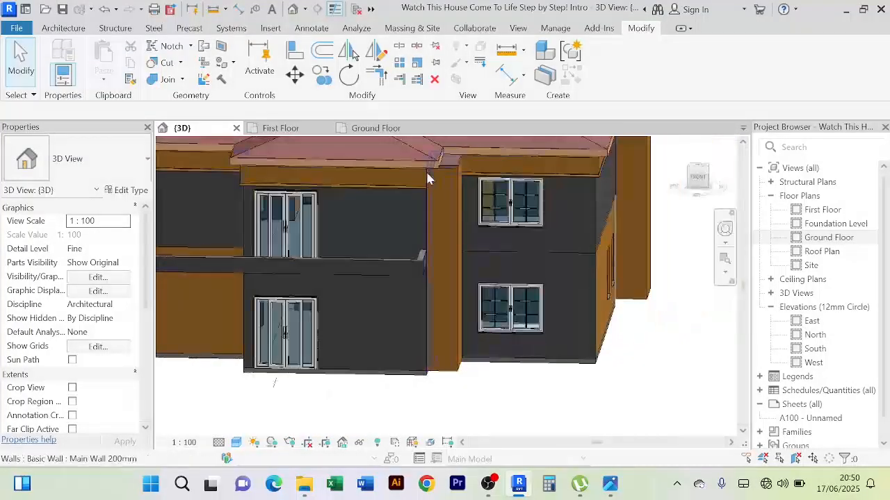
# In the First Floor plan, open the First Floor slab's boundary sketch for editing
pyautogui.click(282, 129)
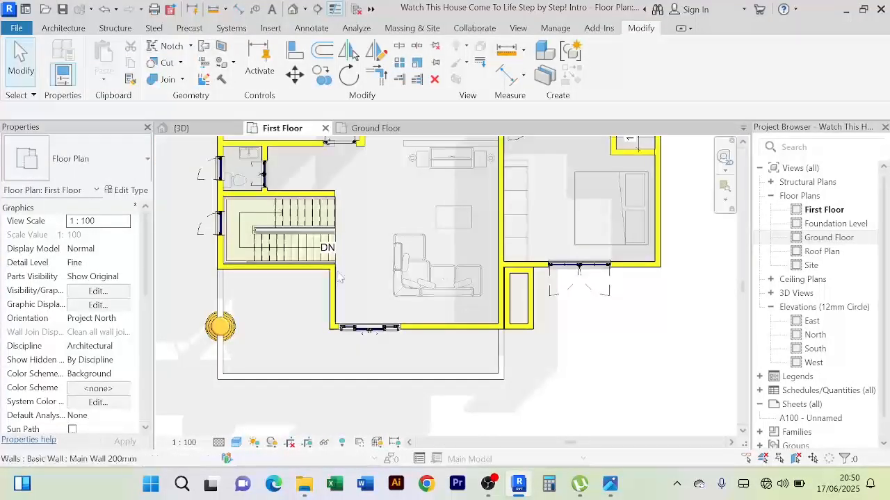
pyautogui.scroll(2, 570, 353)
pyautogui.moveTo(571, 353); pyautogui.dragTo(536, 409, button='middle')
pyautogui.scroll(-2, 525, 290)
pyautogui.moveTo(525, 290); pyautogui.dragTo(497, 347, button='middle')
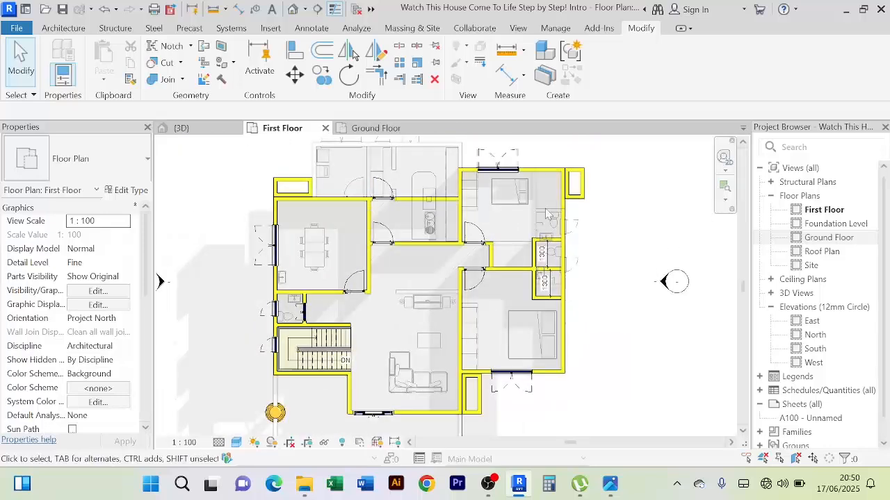
pyautogui.click(318, 165)
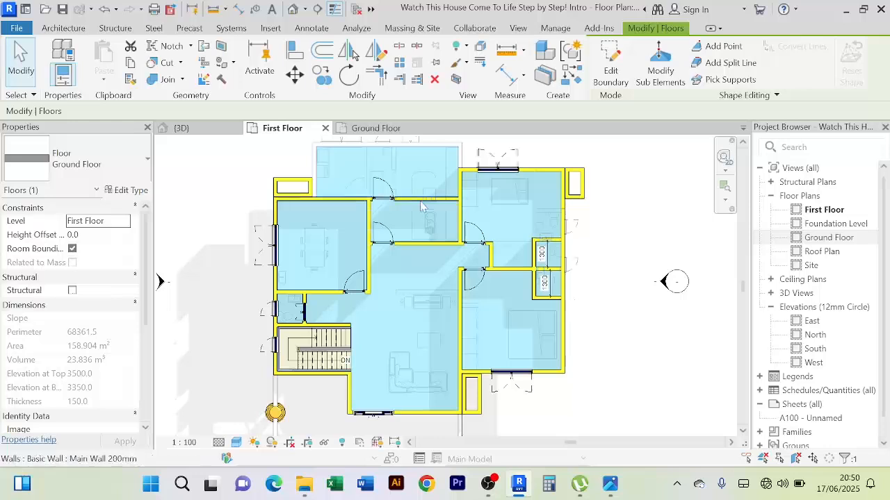
pyautogui.moveTo(621, 383); pyautogui.dragTo(608, 308, button='middle')
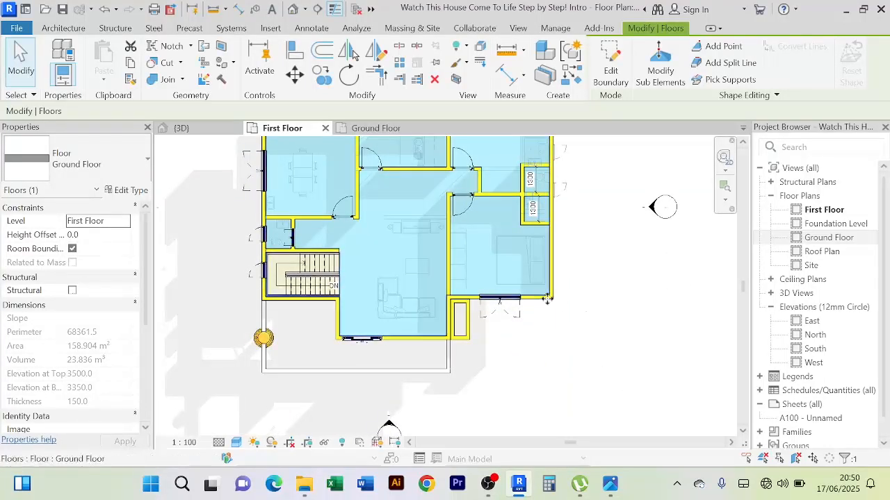
pyautogui.click(613, 80)
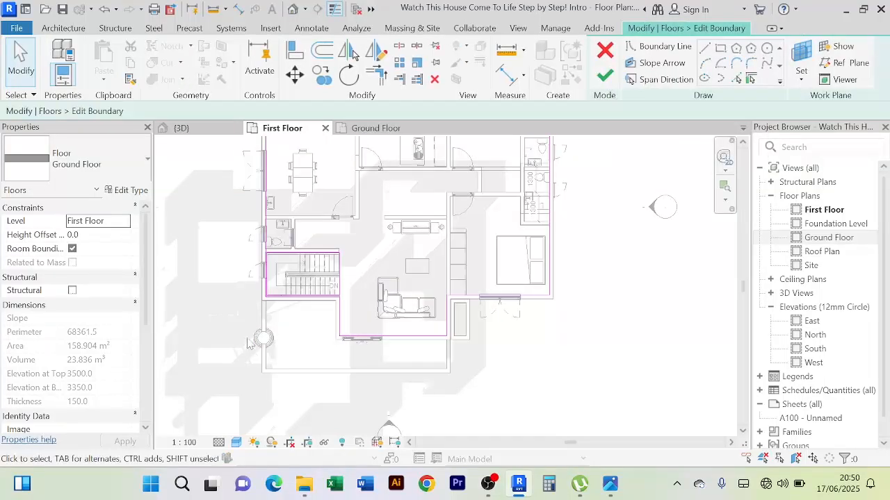
# Add floor boundary lines with Pick Lines along the inner faces of the balcony's stair-side, front and return walls
pyautogui.scroll(2, 252, 342)
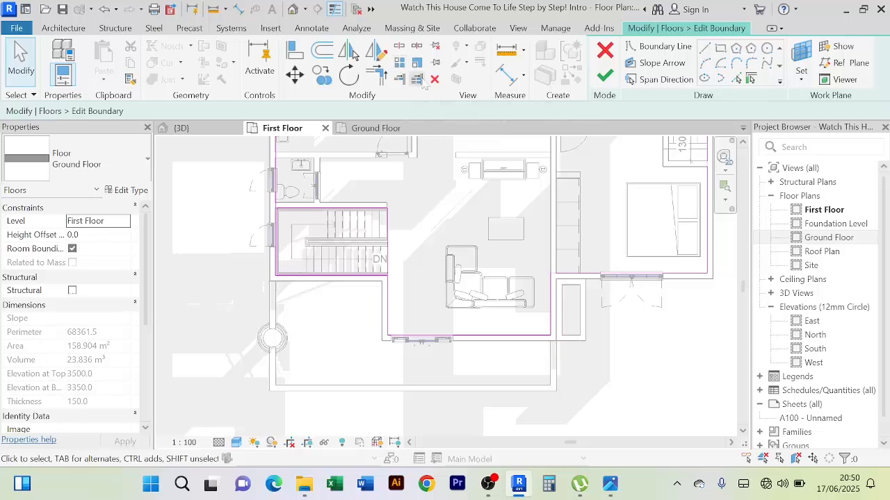
pyautogui.click(737, 79)
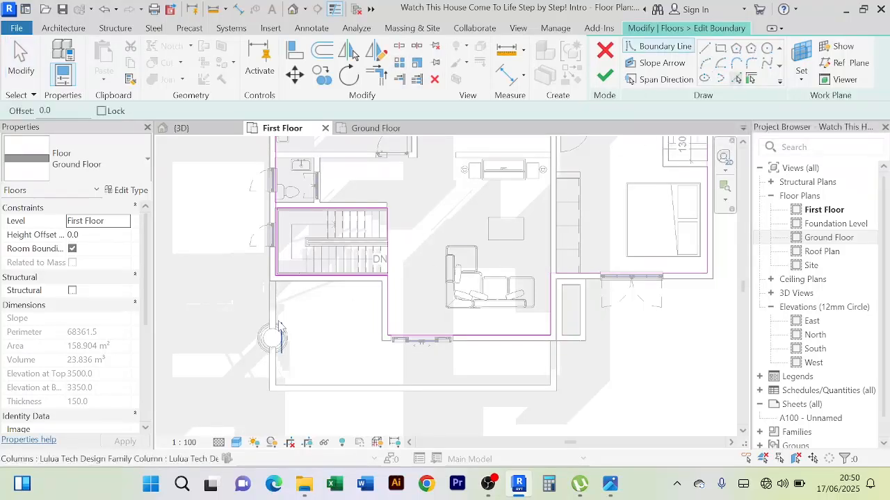
pyautogui.click(370, 391)
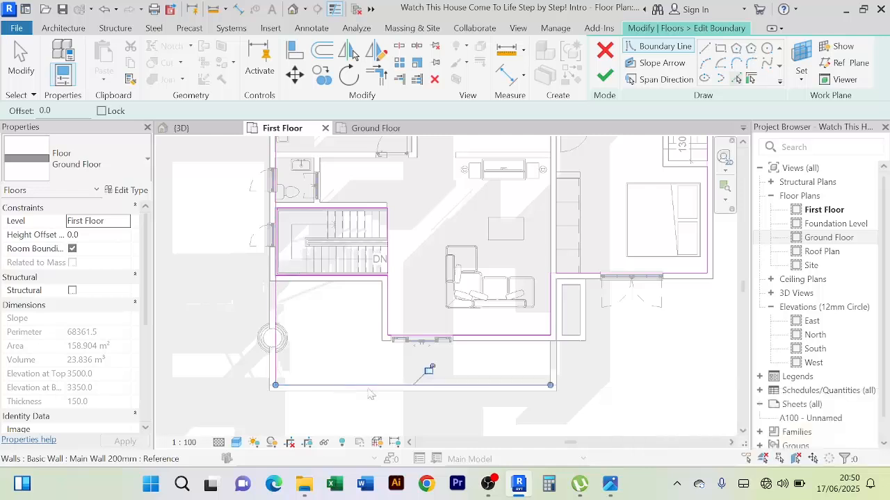
pyautogui.click(554, 372)
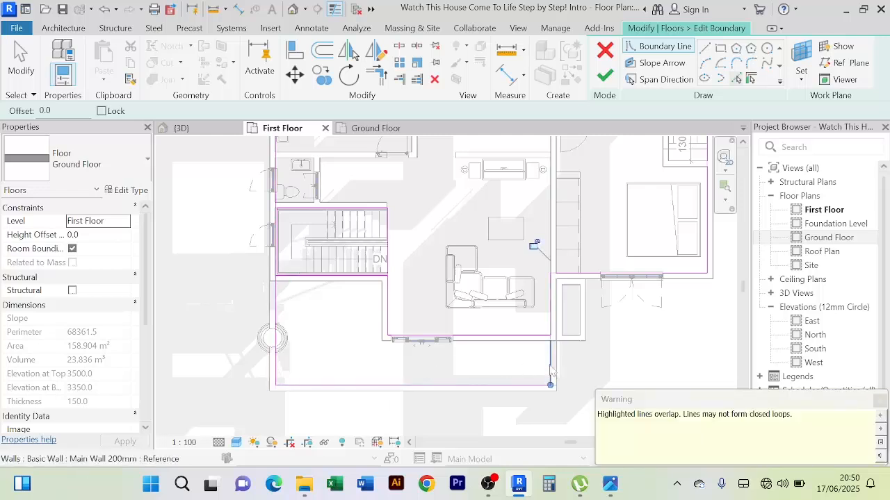
pyautogui.click(376, 74)
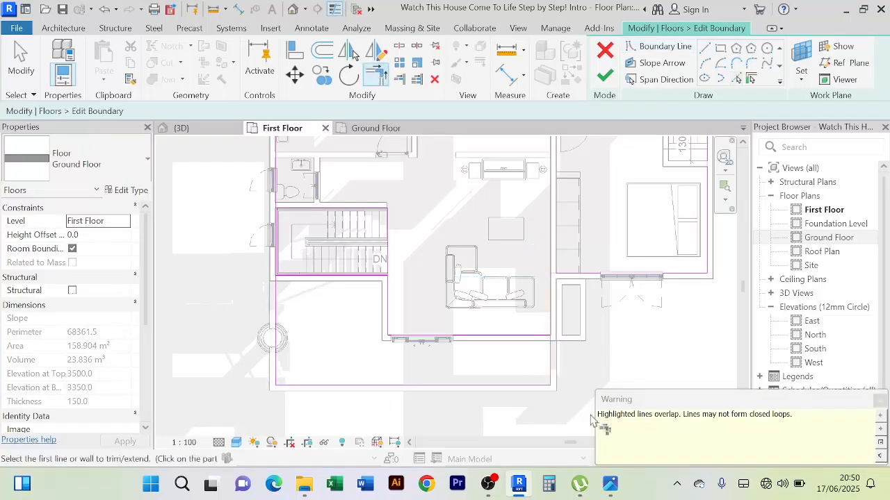
pyautogui.click(549, 318)
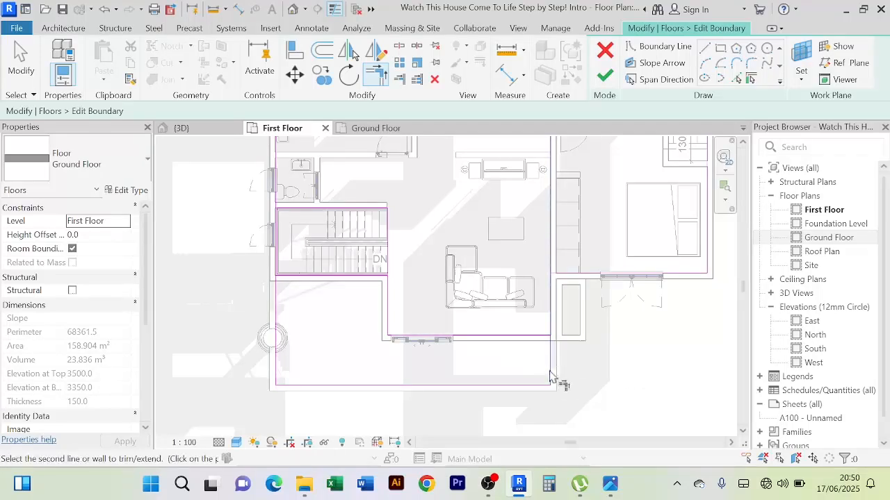
pyautogui.scroll(3, 550, 376)
pyautogui.scroll(-3, 549, 376)
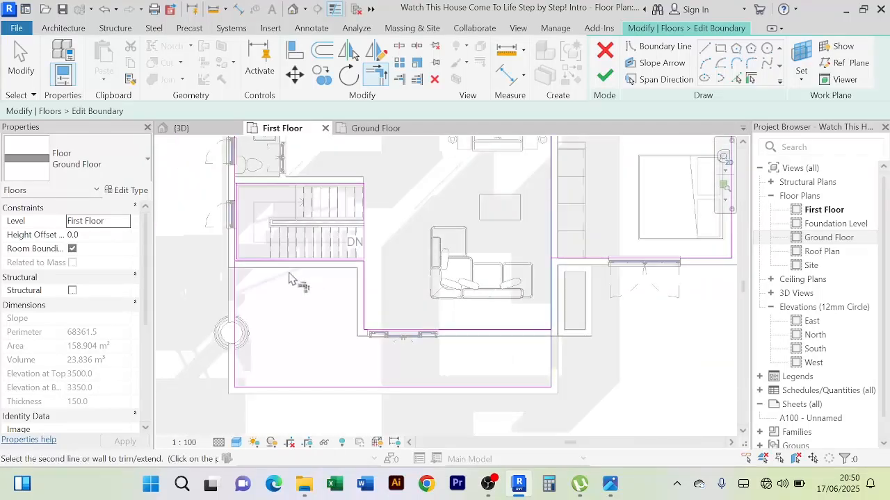
pyautogui.rightClick(410, 227)
pyautogui.click(423, 230)
pyautogui.rightClick(413, 222)
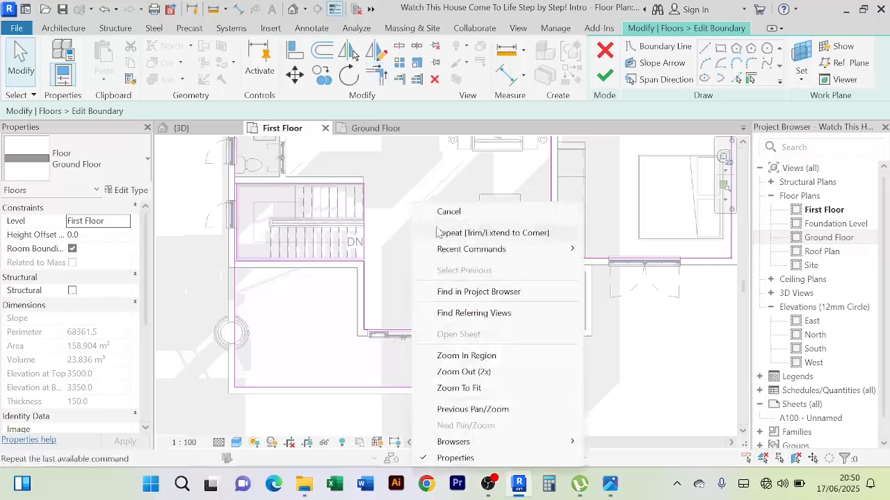
pyautogui.click(432, 214)
# Delete the old floor boundary lines along the house's front walls between the stairs and the balcony's return wall
pyautogui.scroll(3, 274, 269)
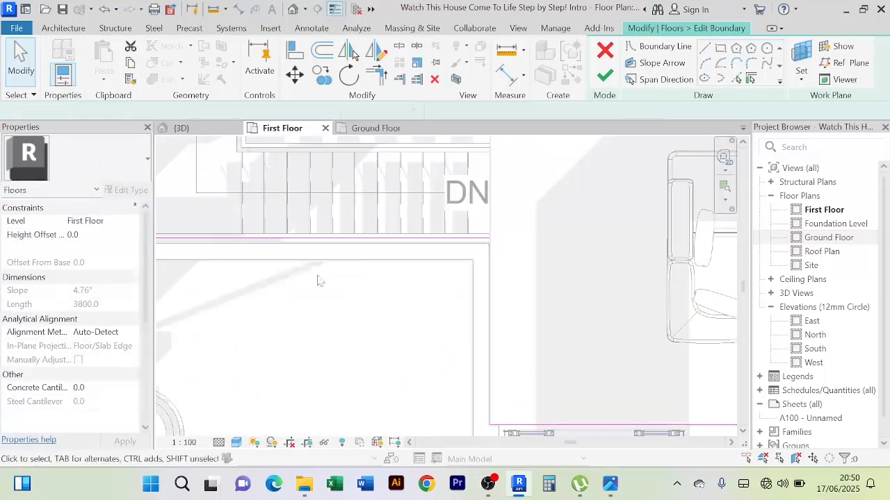
pyautogui.scroll(-3, 318, 278)
pyautogui.click(402, 298)
pyautogui.press('Delete')
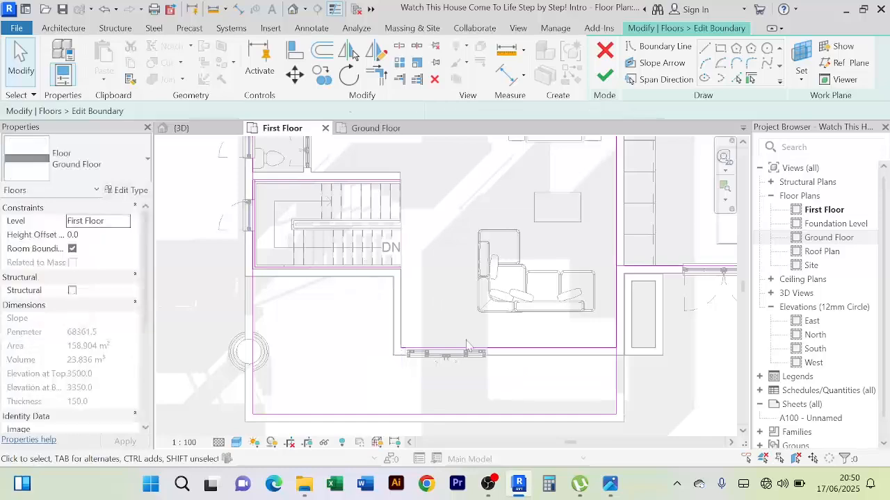
# Delete the full-length boundary line picked along the return wall where it overlaps the original floor edge beside the living room
pyautogui.click(618, 325)
pyautogui.scroll(-3, 623, 325)
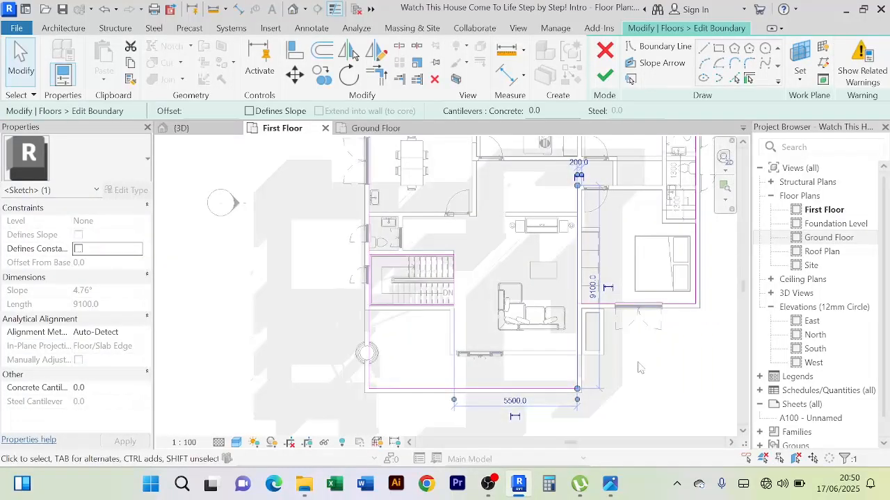
pyautogui.click(641, 369)
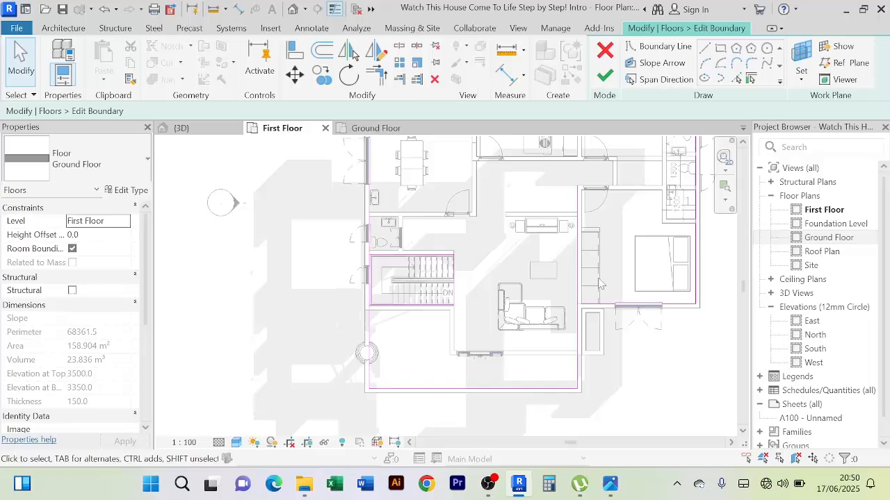
pyautogui.click(577, 340)
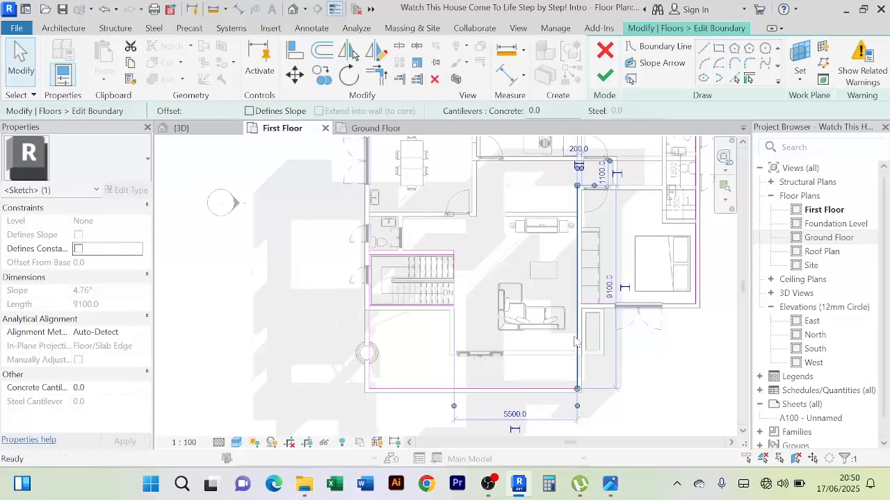
pyautogui.click(611, 391)
pyautogui.scroll(2, 595, 380)
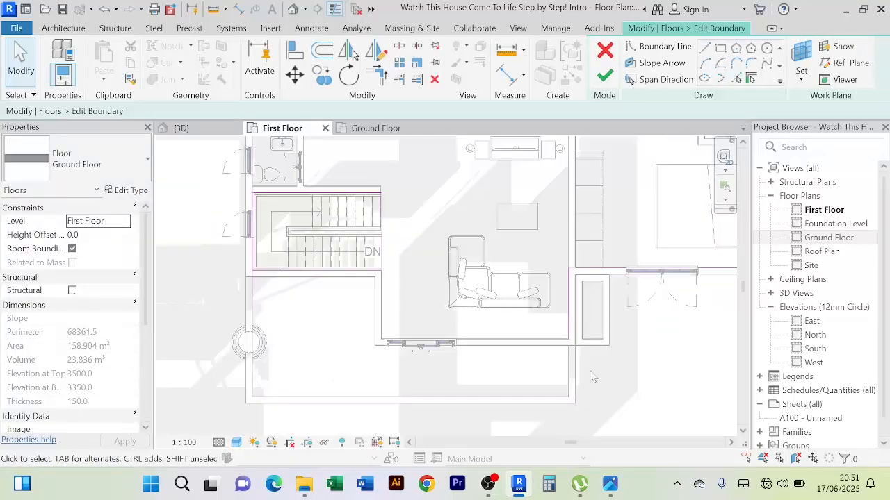
pyautogui.scroll(-2, 588, 372)
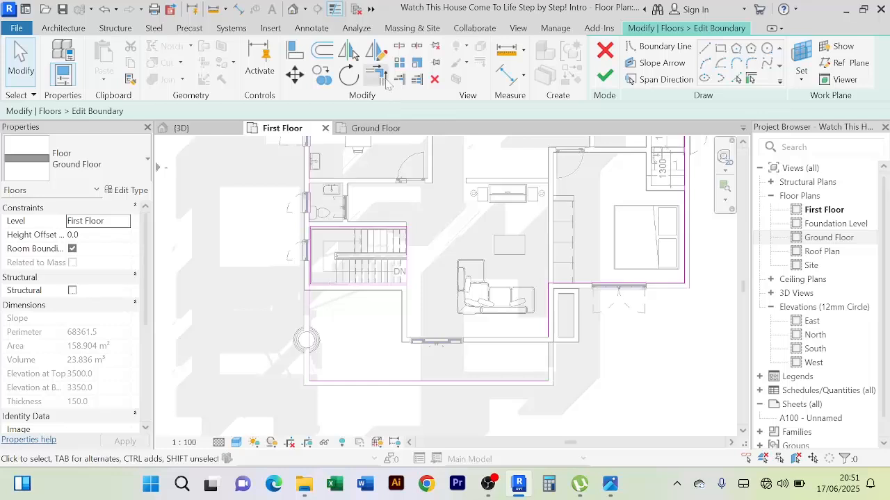
# Trim/extend the floor edge beside the living room and the balcony's front boundary line to a corner
pyautogui.click(387, 81)
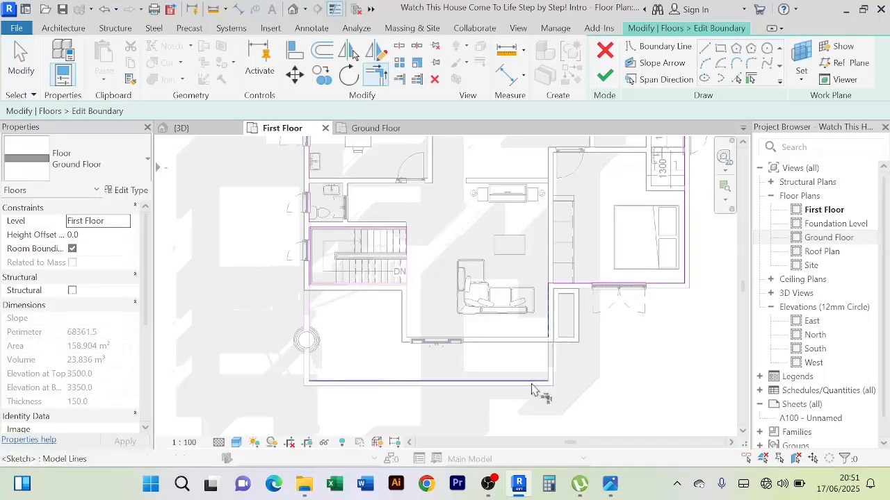
pyautogui.scroll(4, 553, 292)
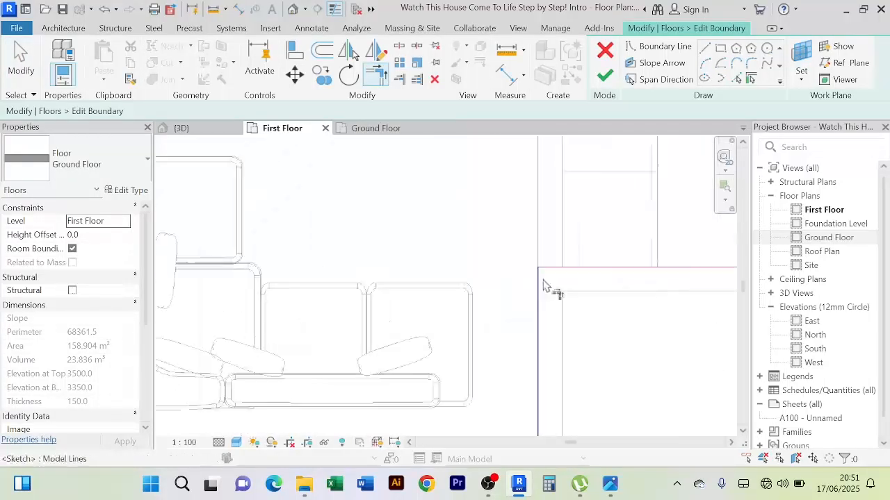
pyautogui.scroll(-4, 542, 265)
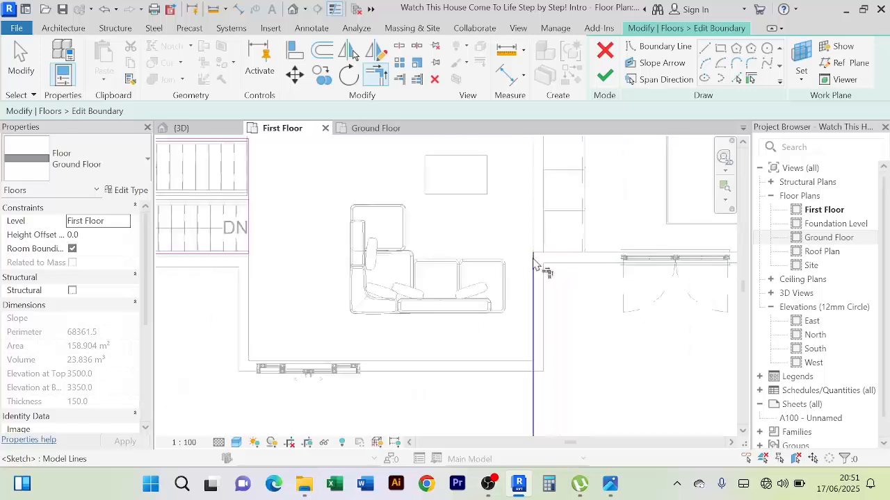
pyautogui.scroll(-4, 535, 264)
pyautogui.scroll(5, 259, 287)
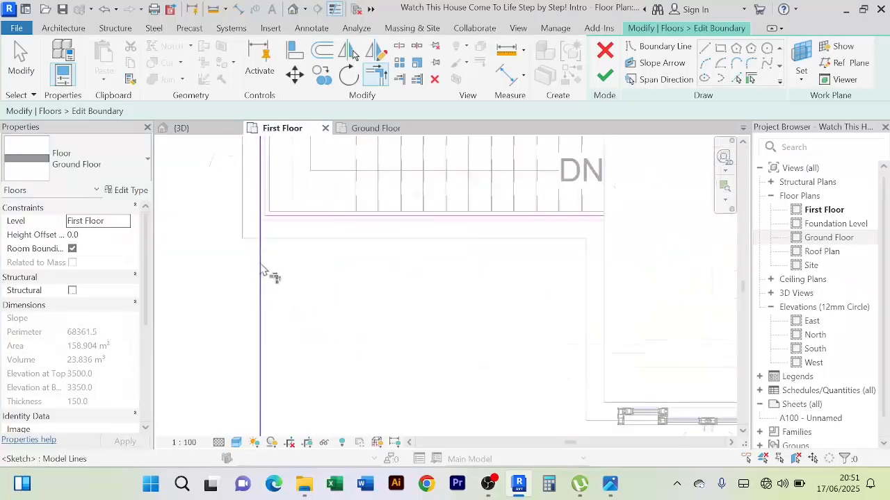
pyautogui.scroll(-4, 262, 272)
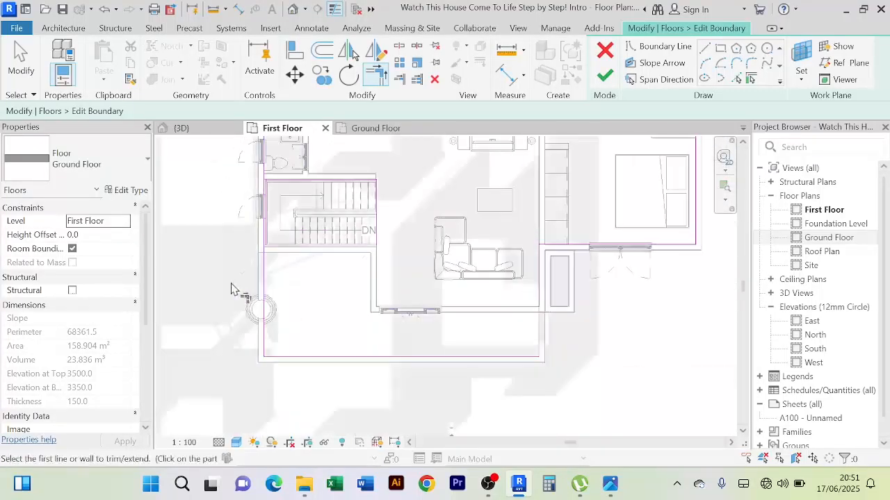
# Delete the picked stair-side boundary line that overlaps the house's original side floor edge
pyautogui.rightClick(231, 287)
pyautogui.click(292, 47)
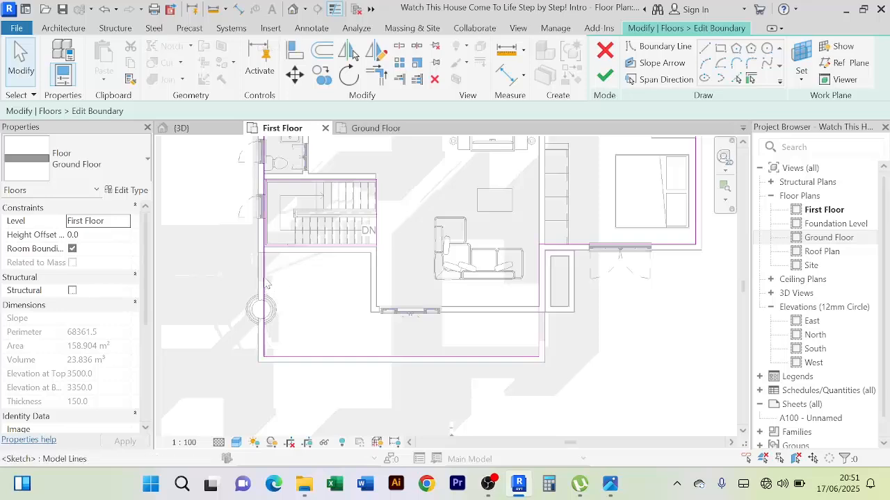
pyautogui.click(264, 282)
pyautogui.press('Delete')
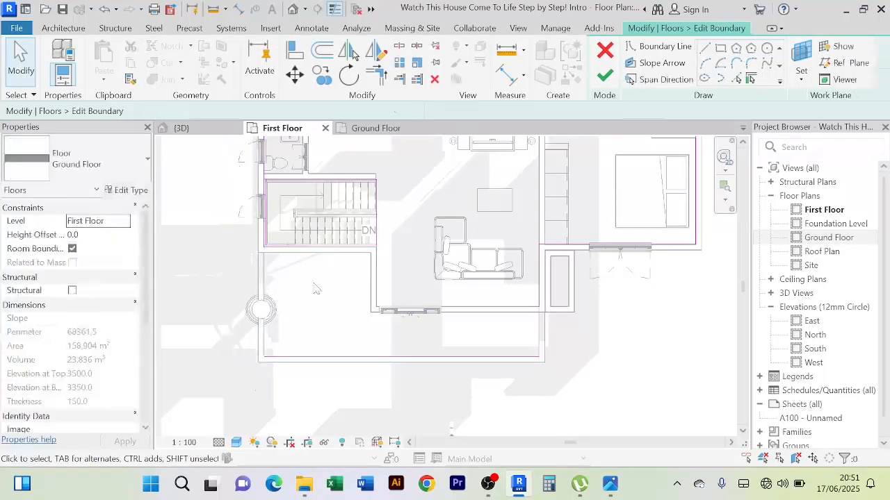
# Trim/extend the floor's outer edge beside the stairs and the balcony's front boundary line to a corner, and finish the boundary edit
pyautogui.scroll(5, 258, 171)
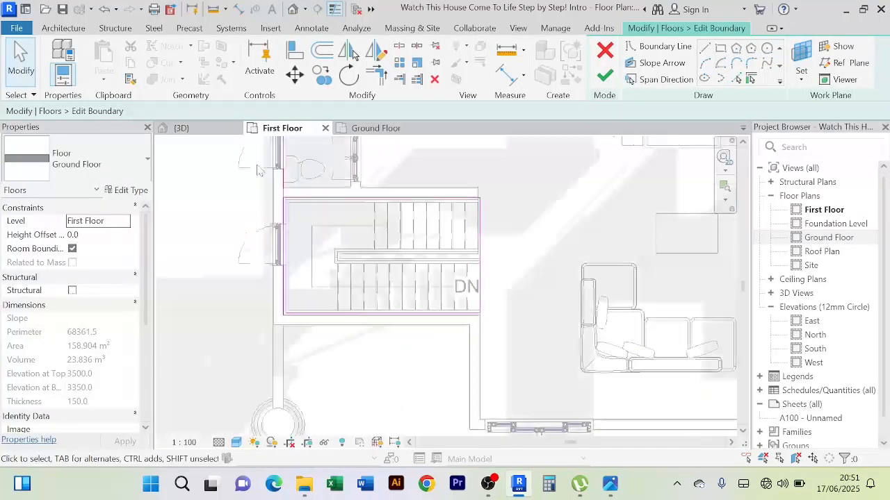
pyautogui.scroll(2, 258, 171)
pyautogui.scroll(-3, 332, 207)
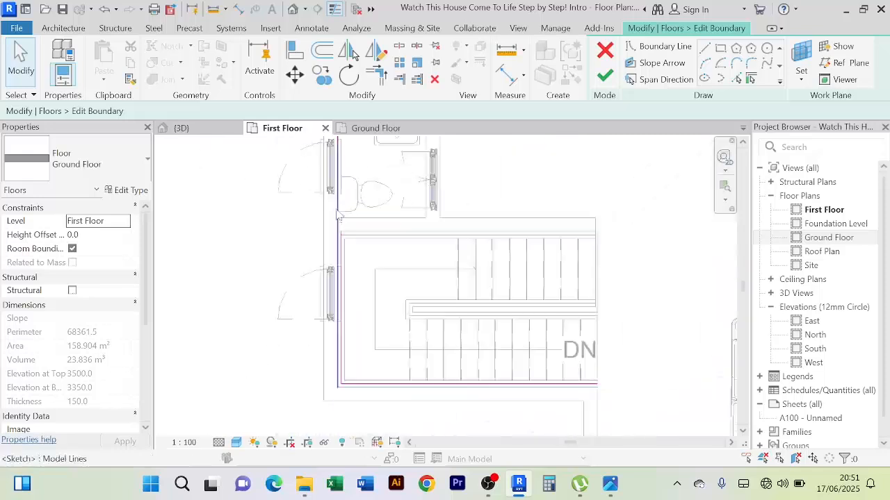
pyautogui.moveTo(404, 417); pyautogui.dragTo(362, 285, button='middle')
pyautogui.scroll(2, 359, 322)
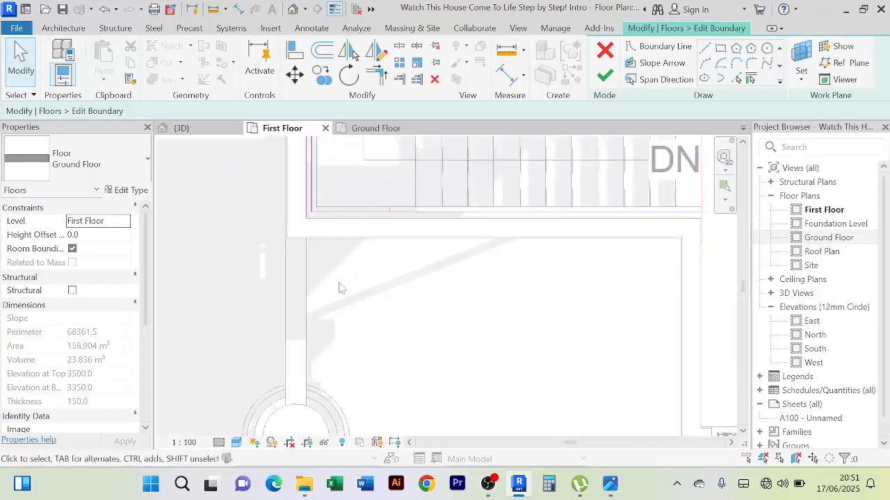
pyautogui.click(376, 74)
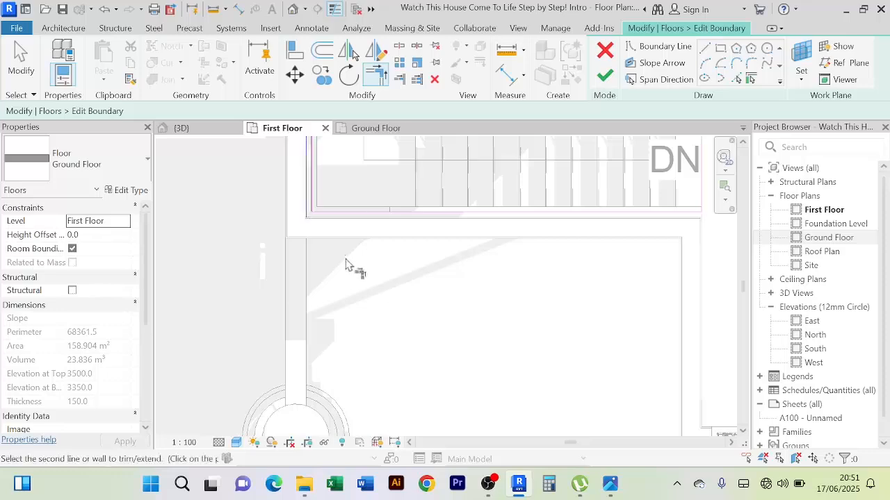
pyautogui.scroll(-3, 348, 262)
pyautogui.scroll(-4, 288, 299)
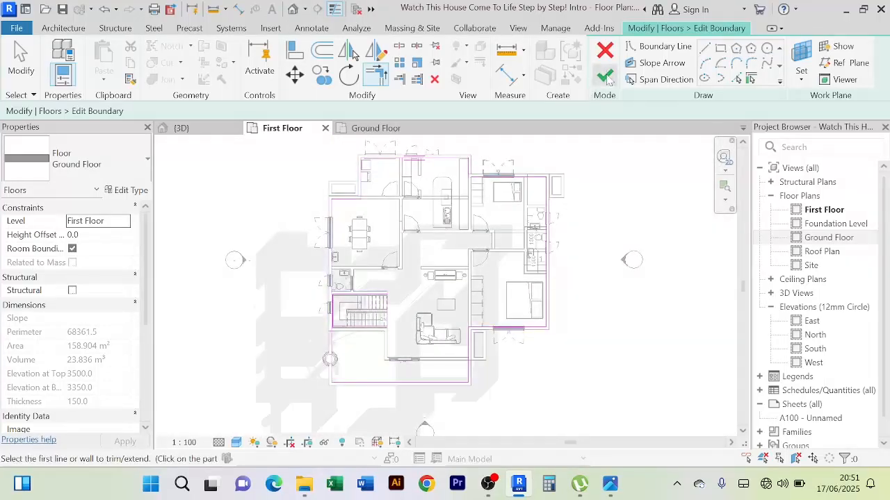
pyautogui.click(605, 76)
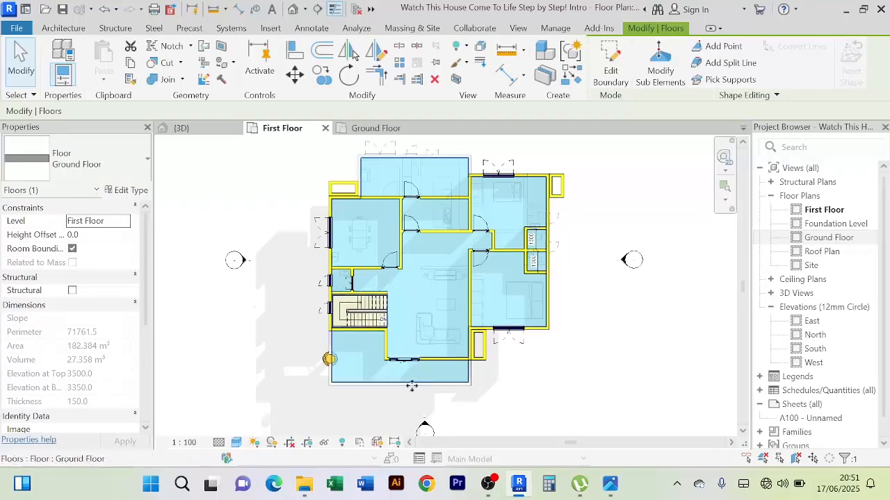
# Examine in the 3D view how the extended floor slab meets the balcony walls from above and below
pyautogui.scroll(2, 383, 383)
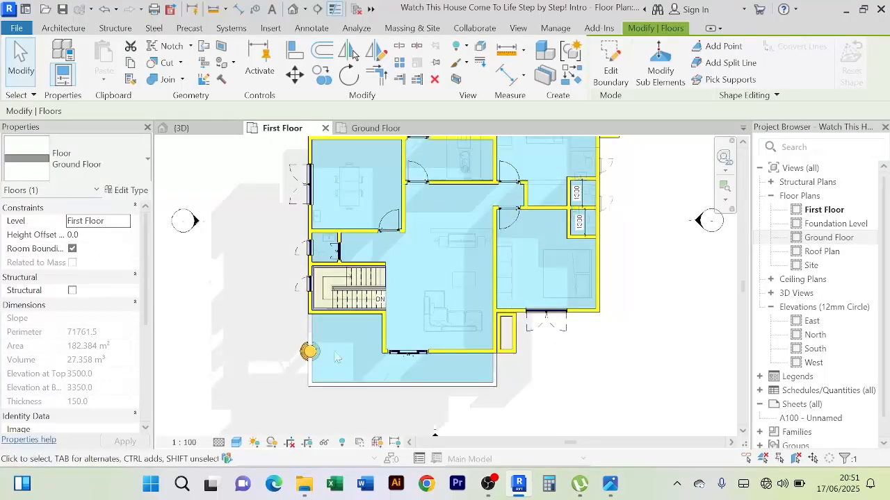
pyautogui.click(203, 131)
pyautogui.scroll(-3, 511, 400)
pyautogui.keyDown('shift'); pyautogui.moveTo(507, 393); pyautogui.dragTo(638, 388, button='middle'); pyautogui.keyUp('shift')
pyautogui.click(639, 388)
pyautogui.scroll(6, 540, 363)
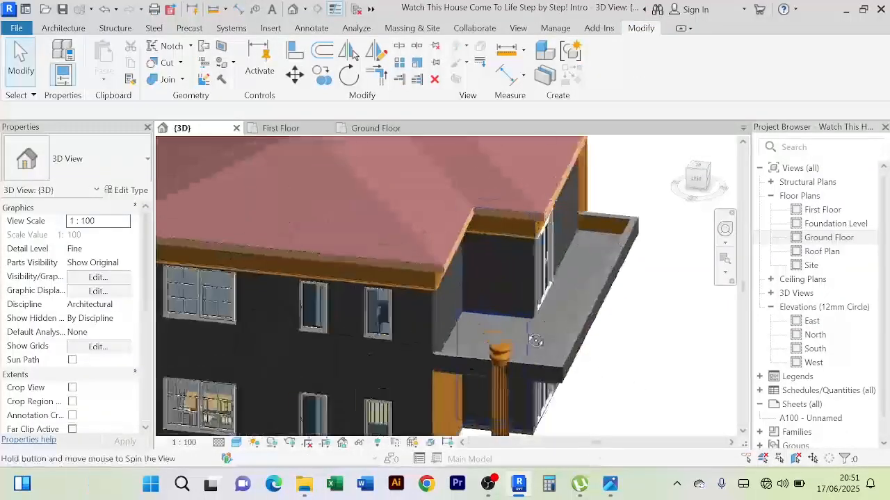
pyautogui.scroll(-3, 619, 298)
pyautogui.keyDown('shift'); pyautogui.moveTo(619, 298); pyautogui.dragTo(423, 276, button='middle'); pyautogui.keyUp('shift')
pyautogui.scroll(4, 461, 315)
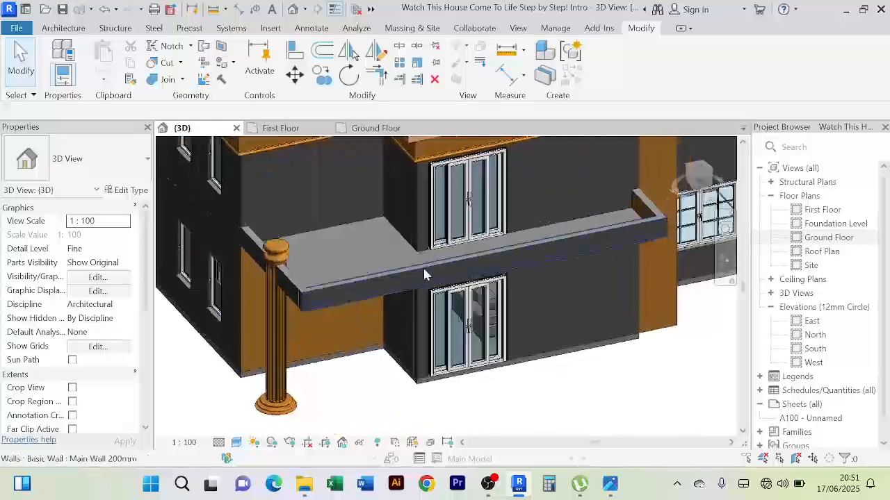
pyautogui.moveTo(653, 366)
pyautogui.keyDown('shift'); pyautogui.mouseDown(button='middle')
pyautogui.moveTo(570, 379)
pyautogui.moveTo(542, 397)
pyautogui.moveTo(340, 354)
pyautogui.moveTo(377, 344)
pyautogui.moveTo(373, 314)
pyautogui.moveTo(419, 354)
pyautogui.moveTo(452, 342)
pyautogui.mouseUp(button='middle'); pyautogui.keyUp('shift')
pyautogui.scroll(-2, 455, 365)
pyautogui.moveTo(453, 379)
pyautogui.mouseDown(button='middle')
pyautogui.moveTo(438, 382)
pyautogui.moveTo(456, 383)
pyautogui.moveTo(440, 411)
pyautogui.moveTo(404, 313)
pyautogui.mouseUp(button='middle')
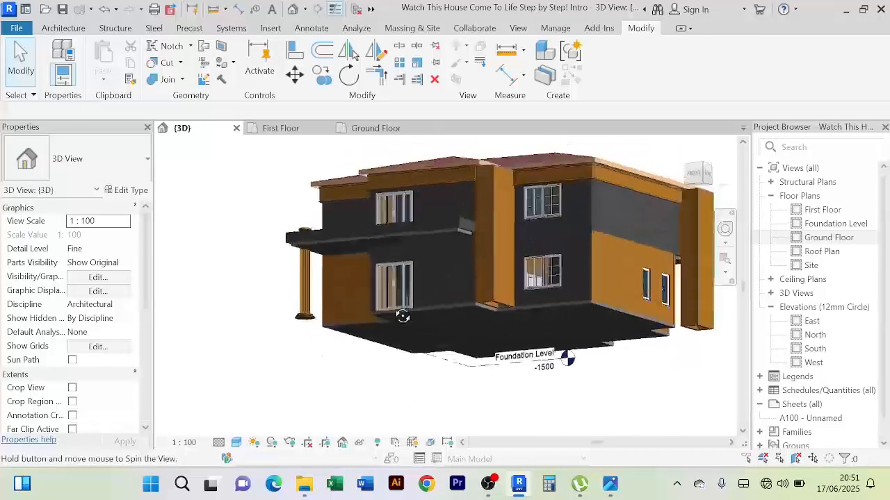
pyautogui.scroll(4, 412, 243)
pyautogui.scroll(2, 440, 224)
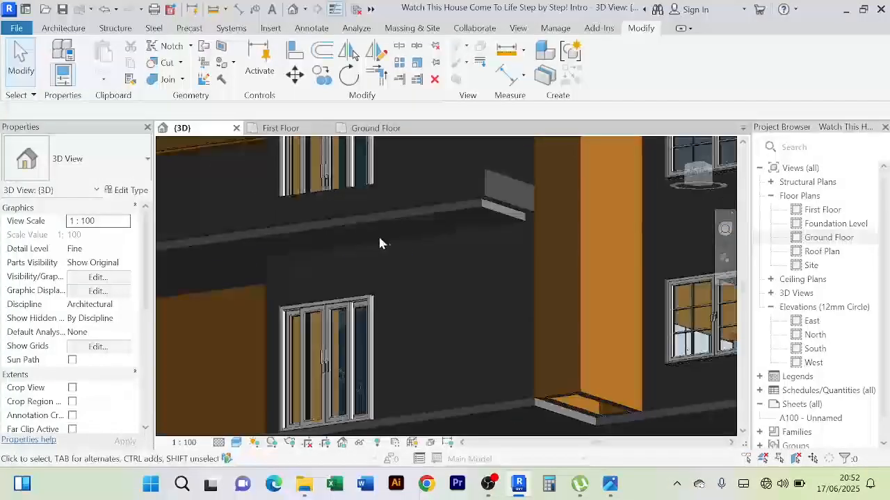
pyautogui.scroll(-1, 440, 225)
pyautogui.scroll(-3, 417, 248)
pyautogui.keyDown('shift'); pyautogui.moveTo(417, 248); pyautogui.dragTo(546, 290, button='middle'); pyautogui.keyUp('shift')
pyautogui.scroll(3, 424, 281)
pyautogui.scroll(-3, 424, 282)
pyautogui.moveTo(417, 276)
pyautogui.keyDown('shift'); pyautogui.mouseDown(button='middle')
pyautogui.moveTo(459, 280)
pyautogui.moveTo(420, 279)
pyautogui.mouseUp(button='middle'); pyautogui.keyUp('shift')
pyautogui.scroll(5, 383, 264)
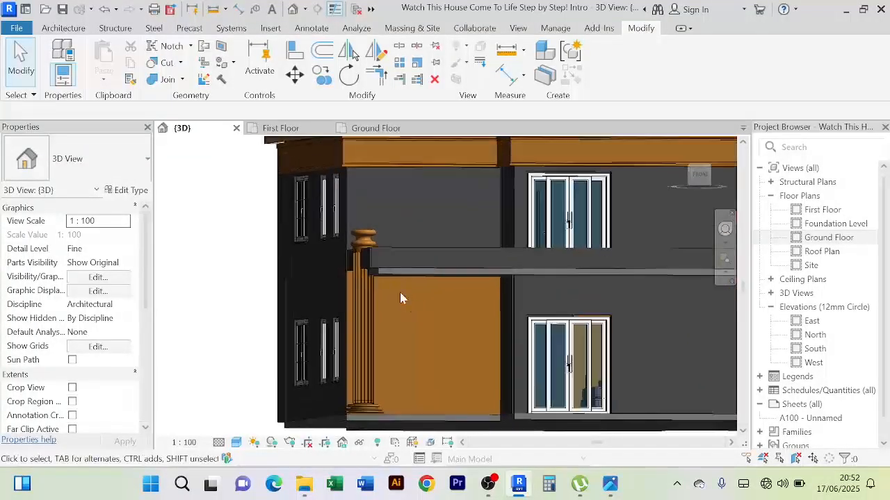
# Align the bottom of the balcony's long front wall with the underside of the First Floor slab
pyautogui.click(400, 277)
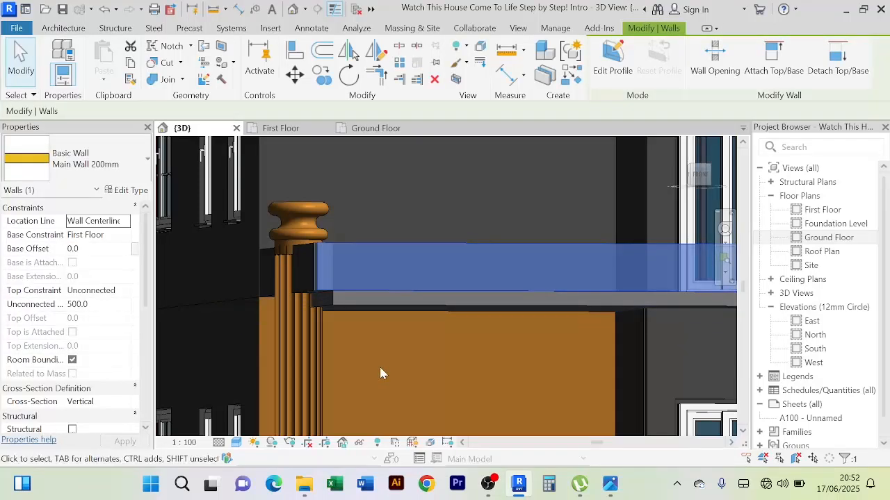
pyautogui.scroll(2, 347, 305)
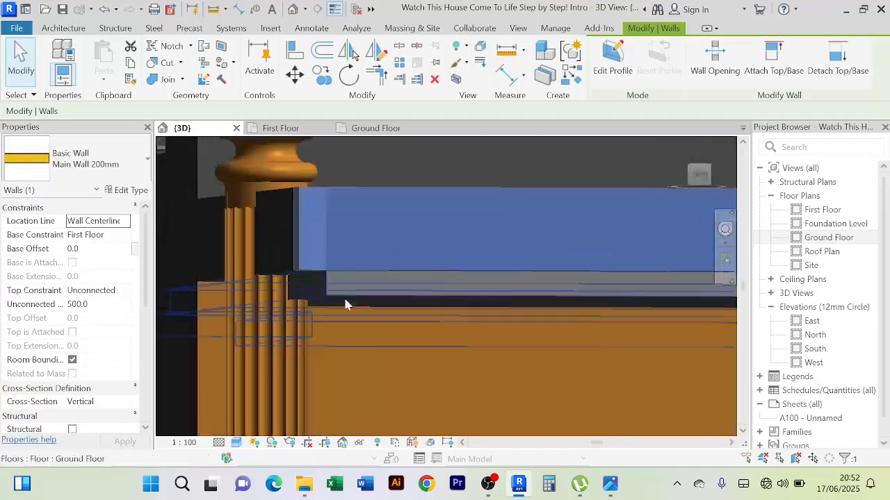
pyautogui.scroll(-2, 369, 292)
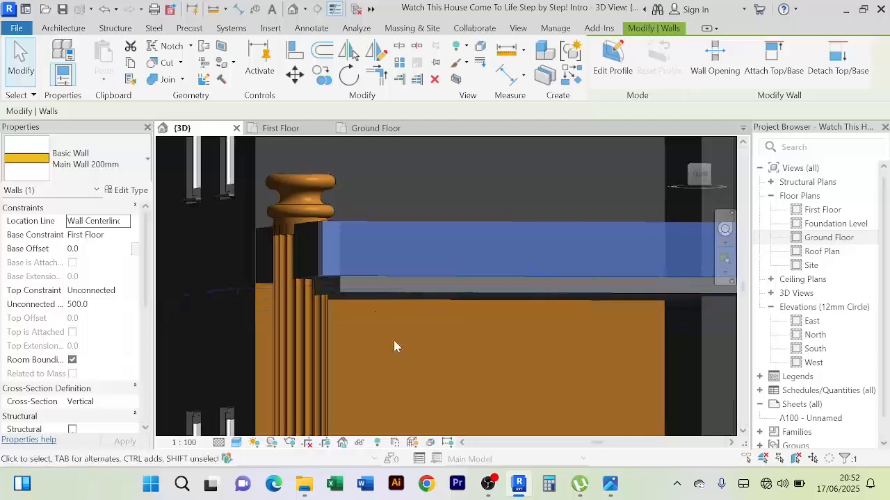
pyautogui.keyDown('shift'); pyautogui.moveTo(393, 339); pyautogui.dragTo(391, 235, button='middle'); pyautogui.keyUp('shift')
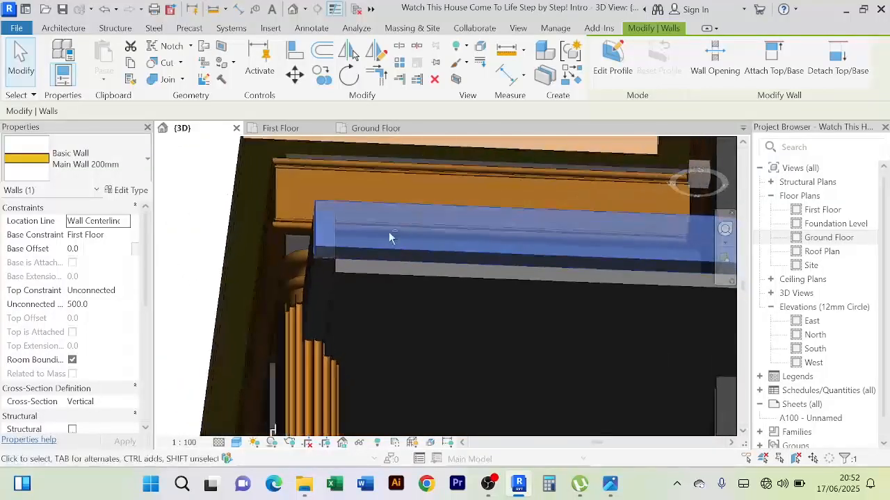
pyautogui.moveTo(404, 272); pyautogui.dragTo(376, 281, button='middle')
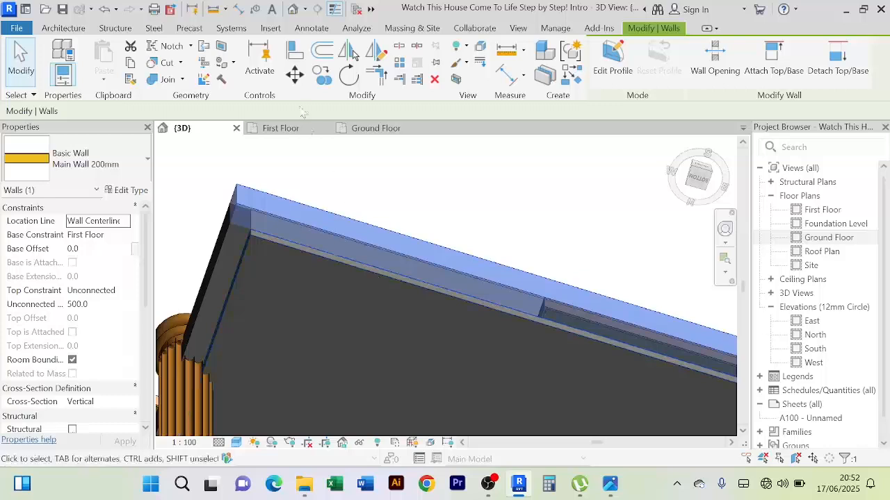
pyautogui.click(295, 51)
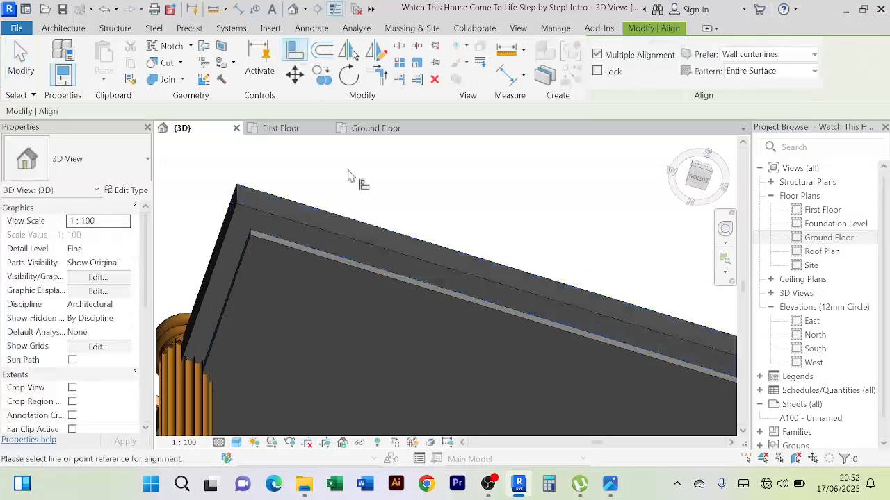
pyautogui.click(264, 251)
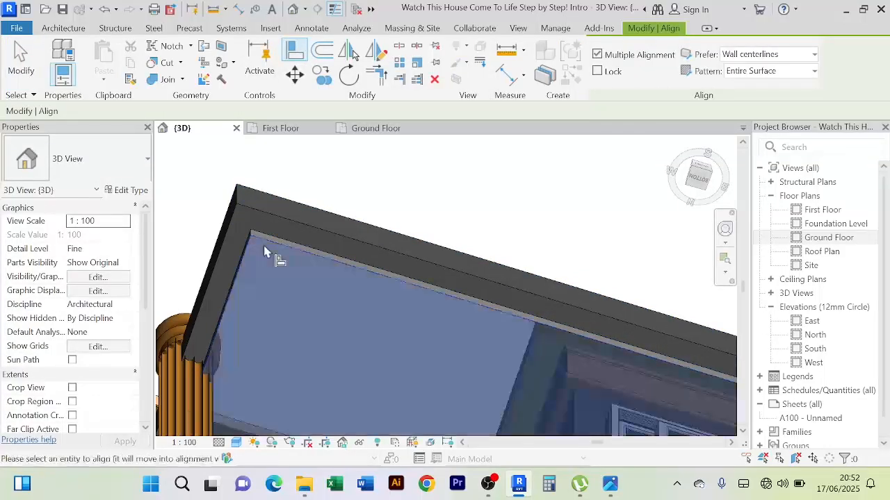
pyautogui.click(309, 235)
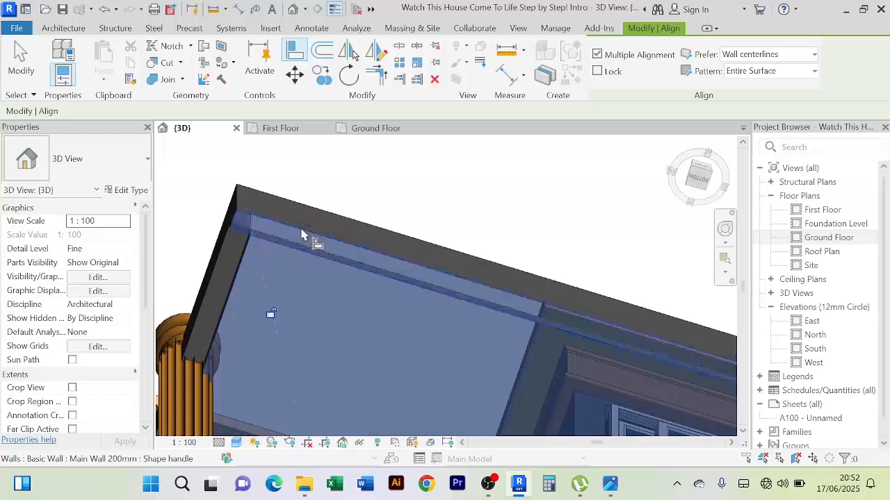
pyautogui.keyDown('shift'); pyautogui.moveTo(312, 238); pyautogui.dragTo(351, 184, button='middle'); pyautogui.keyUp('shift')
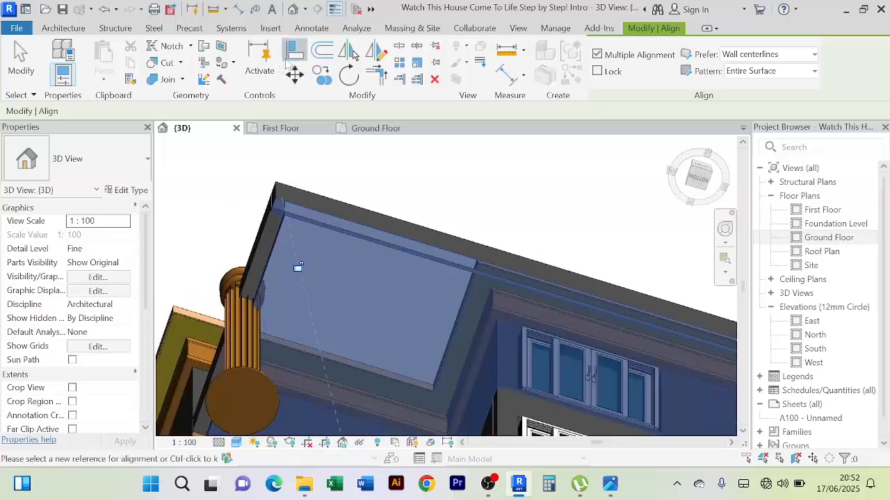
pyautogui.click(297, 265)
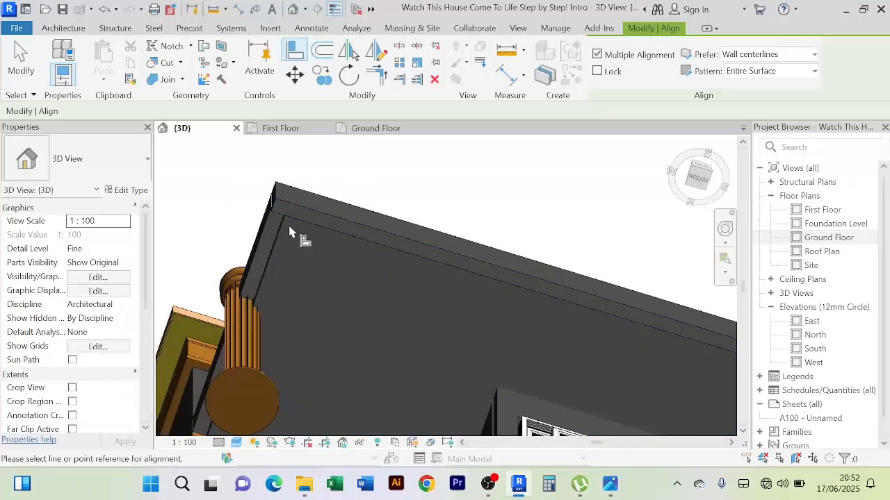
# Align the bottom of the balcony's side wall beside the round column with the slab's underside, and end the alignment
pyautogui.keyDown('shift'); pyautogui.moveTo(289, 232); pyautogui.dragTo(294, 248, button='middle'); pyautogui.keyUp('shift')
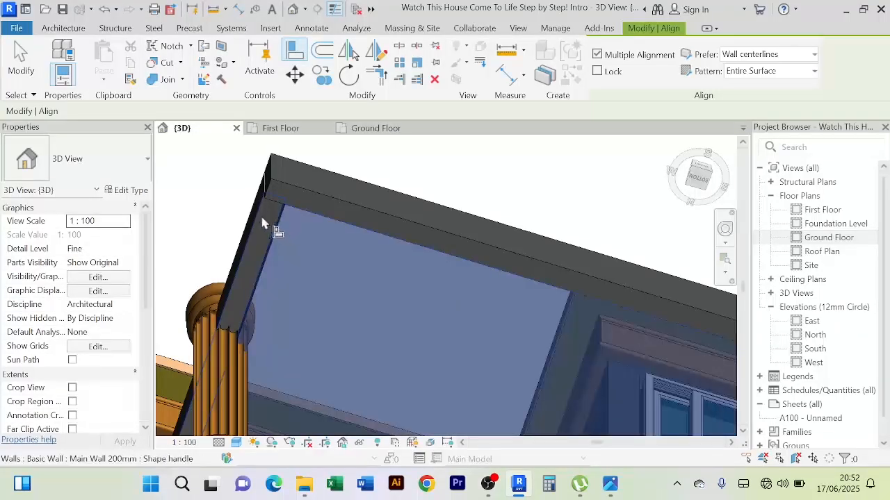
pyautogui.scroll(-5, 387, 238)
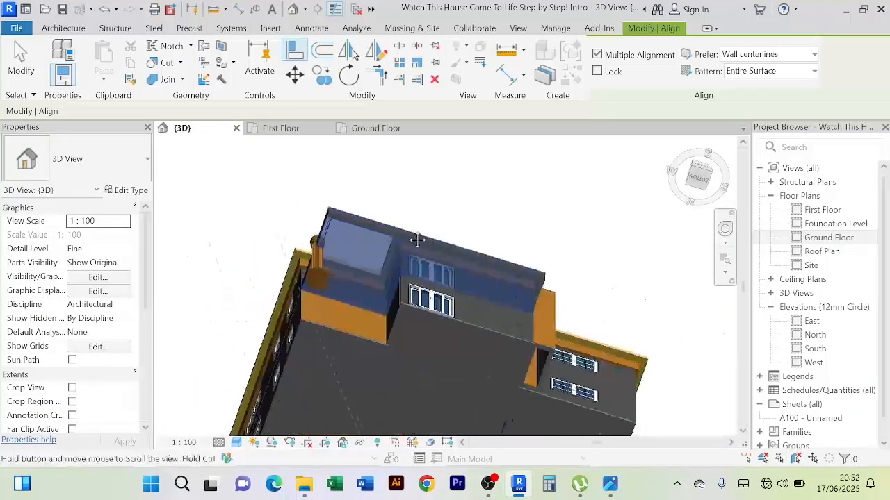
pyautogui.scroll(10, 515, 266)
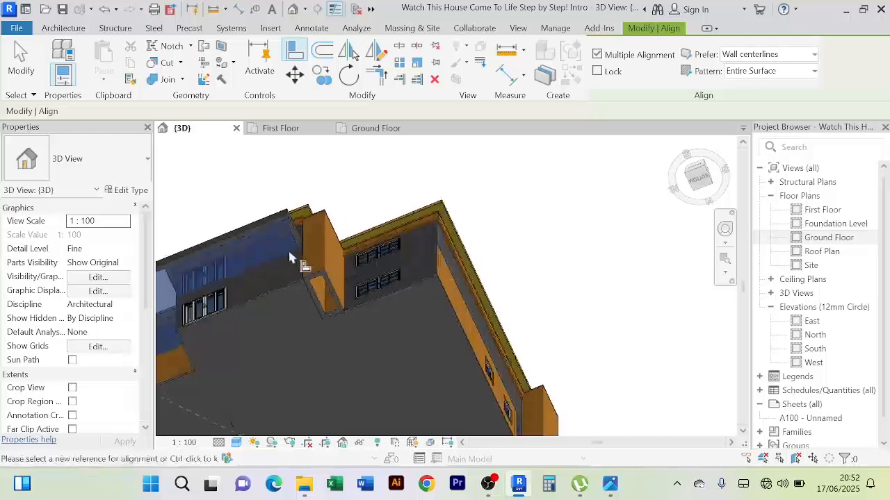
pyautogui.scroll(-3, 379, 232)
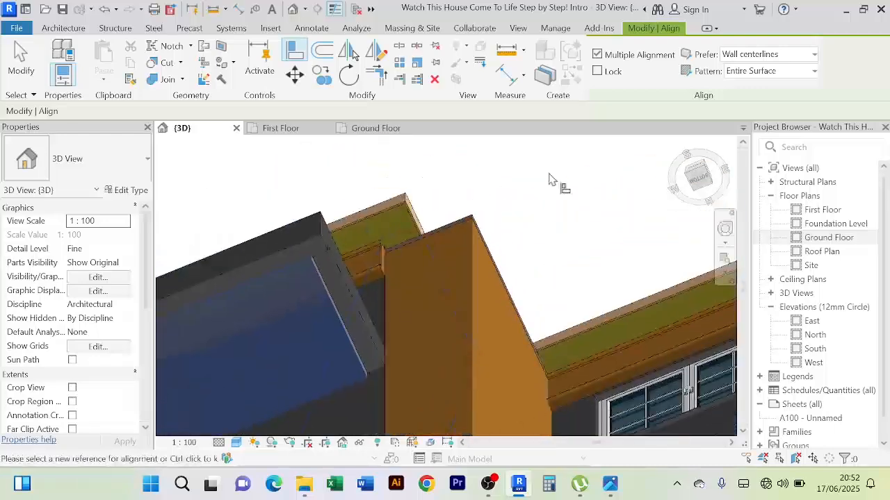
pyautogui.rightClick(559, 179)
pyautogui.click(541, 173)
pyautogui.rightClick(542, 173)
pyautogui.click(565, 175)
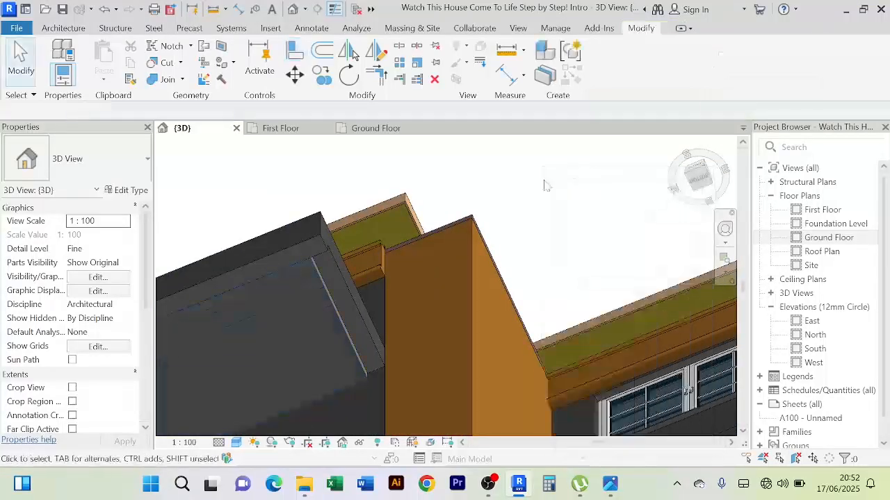
# Align the bottom of the balcony's short return wall at the far end with the slab's underside
pyautogui.scroll(2, 324, 285)
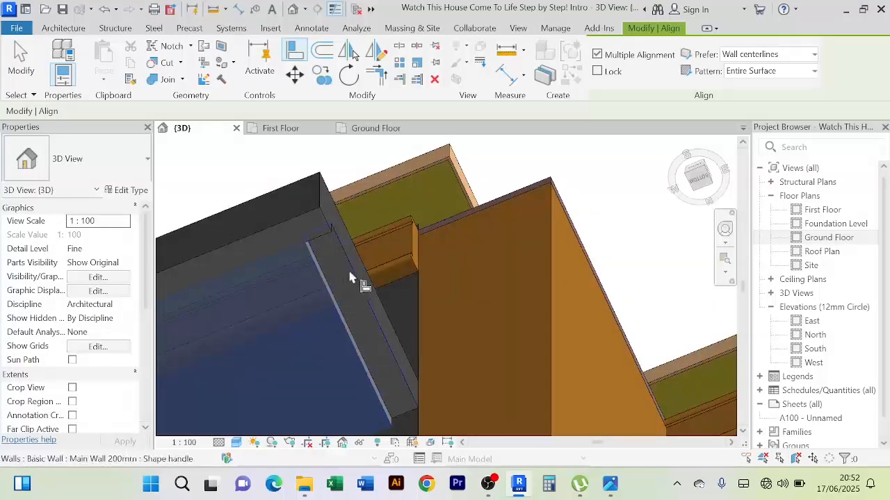
pyautogui.scroll(-2, 351, 278)
pyautogui.rightClick(513, 173)
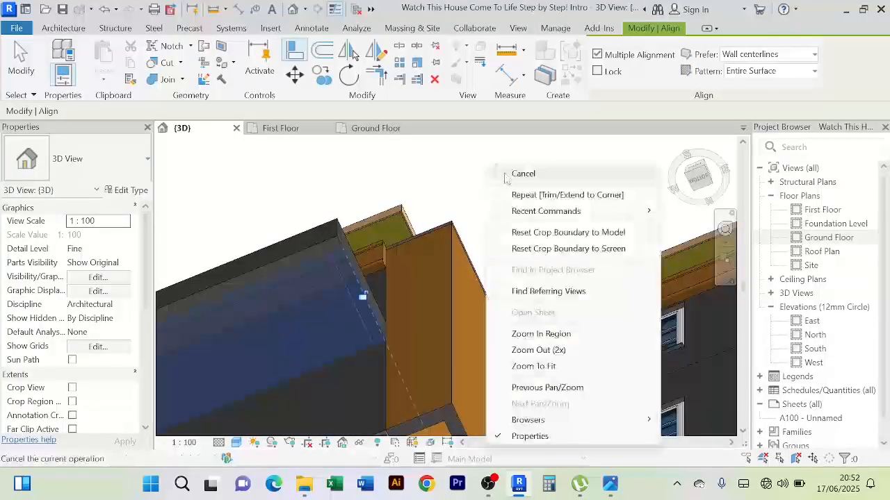
pyautogui.click(528, 178)
# Examine the aligned balcony walls, the slab's underside and the round column from several sides in 3D
pyautogui.keyDown('shift'); pyautogui.moveTo(512, 174); pyautogui.dragTo(461, 232, button='middle'); pyautogui.keyUp('shift')
pyautogui.scroll(1, 437, 268)
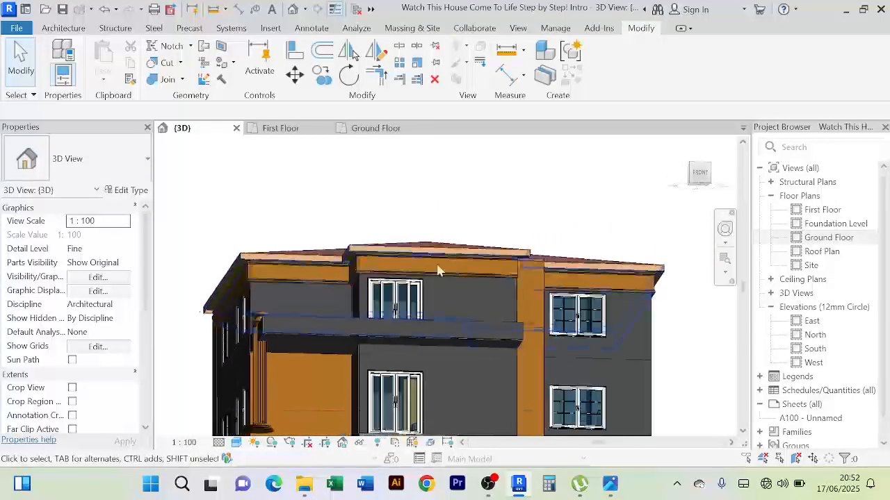
pyautogui.scroll(3, 273, 353)
pyautogui.scroll(2, 264, 354)
pyautogui.scroll(-5, 298, 288)
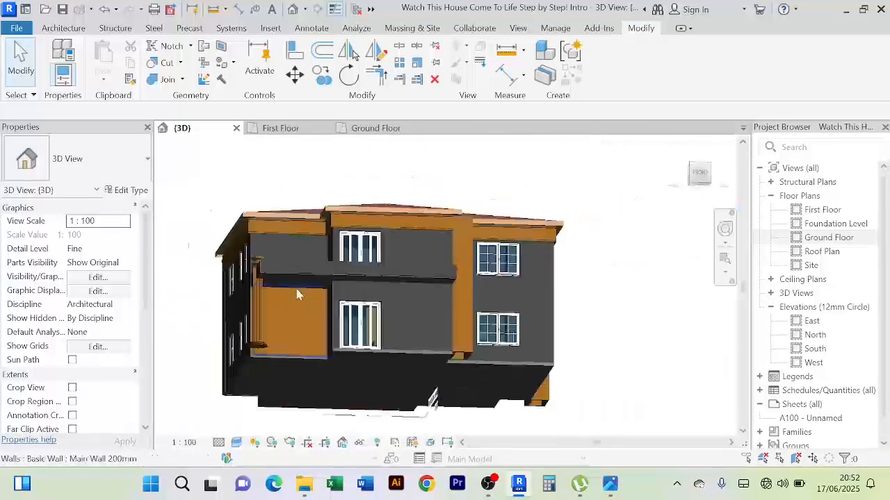
pyautogui.keyDown('shift'); pyautogui.moveTo(298, 294); pyautogui.dragTo(410, 399, button='middle'); pyautogui.keyUp('shift')
pyautogui.scroll(2, 563, 395)
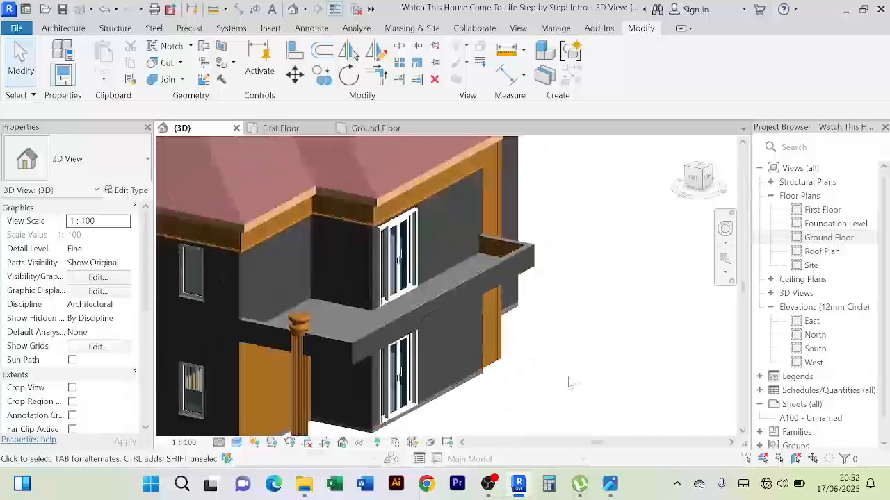
pyautogui.scroll(-2, 573, 383)
pyautogui.keyDown('shift'); pyautogui.moveTo(574, 383); pyautogui.dragTo(513, 255, button='middle'); pyautogui.keyUp('shift')
pyautogui.scroll(2, 612, 392)
pyautogui.scroll(-2, 610, 389)
pyautogui.scroll(4, 503, 352)
# In the First Floor plan, nudge the round column along the balcony's side wall to its outer front corner, and return to the 3D view
pyautogui.click(504, 352)
pyautogui.scroll(-2, 513, 256)
pyautogui.click(281, 127)
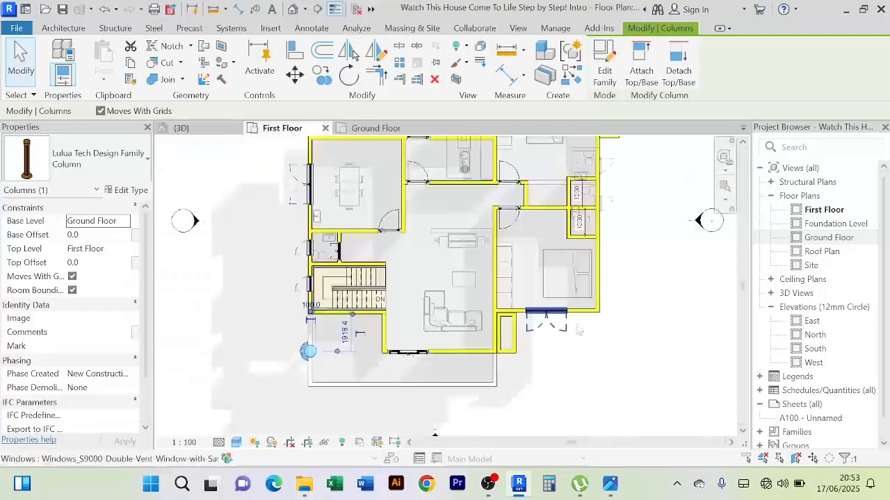
pyautogui.scroll(2, 323, 393)
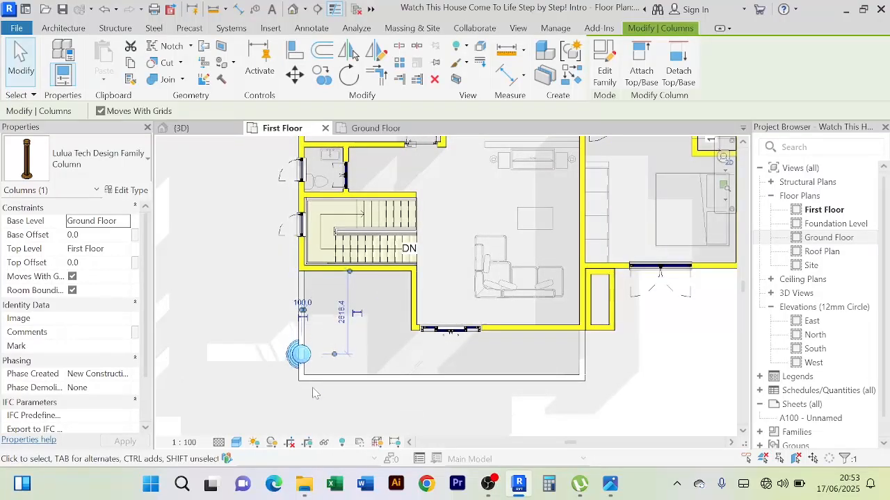
pyautogui.press('Down')
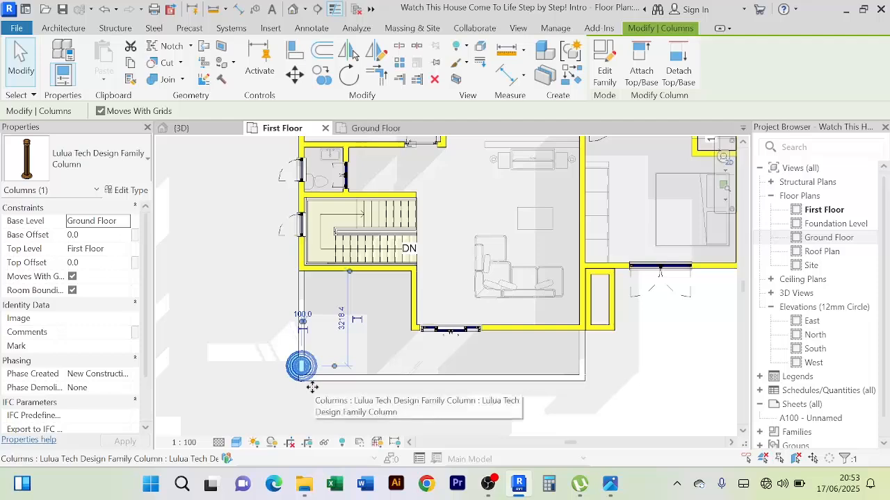
pyautogui.click(182, 128)
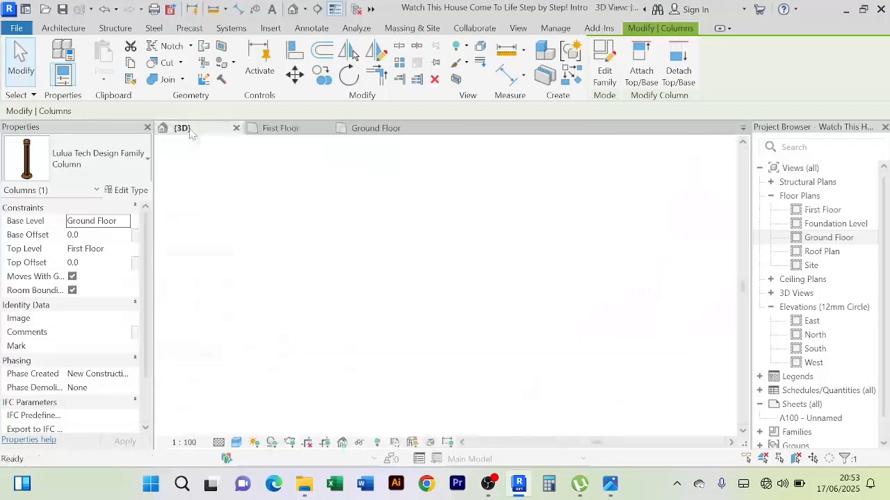
pyautogui.click(599, 355)
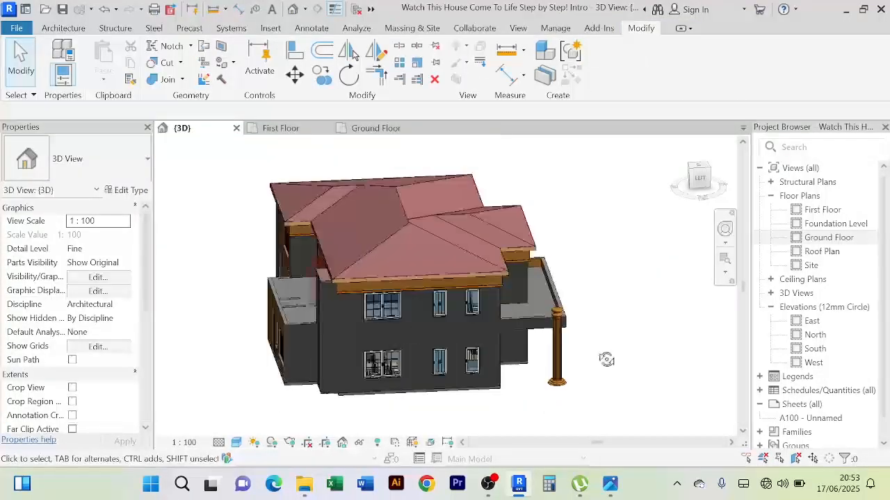
# Examine the repositioned round column, the balcony walls and the front facade from several angles in 3D
pyautogui.keyDown('shift'); pyautogui.moveTo(607, 360); pyautogui.dragTo(372, 409, button='middle'); pyautogui.keyUp('shift')
pyautogui.scroll(6, 372, 409)
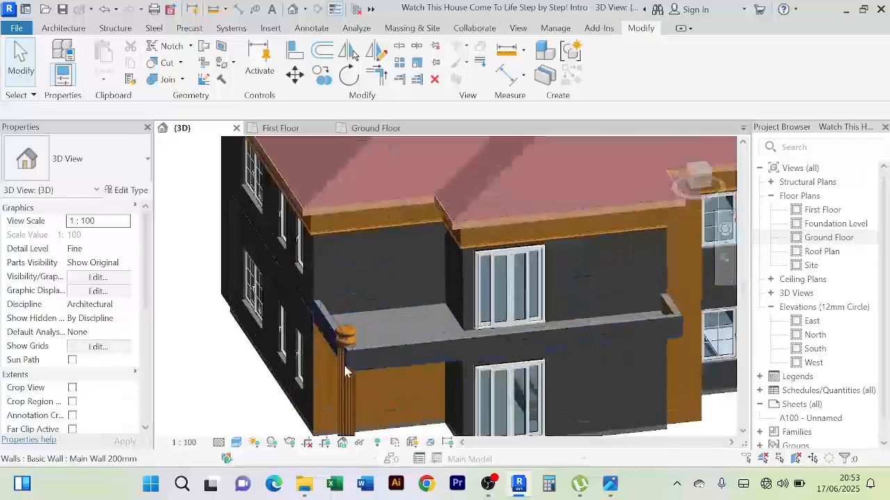
pyautogui.scroll(-6, 258, 355)
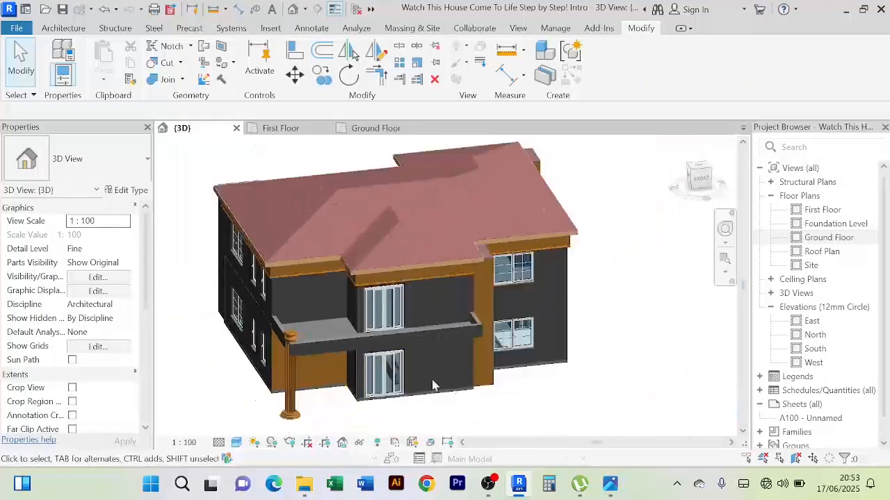
pyautogui.keyDown('shift'); pyautogui.moveTo(591, 417); pyautogui.dragTo(545, 388, button='middle'); pyautogui.keyUp('shift')
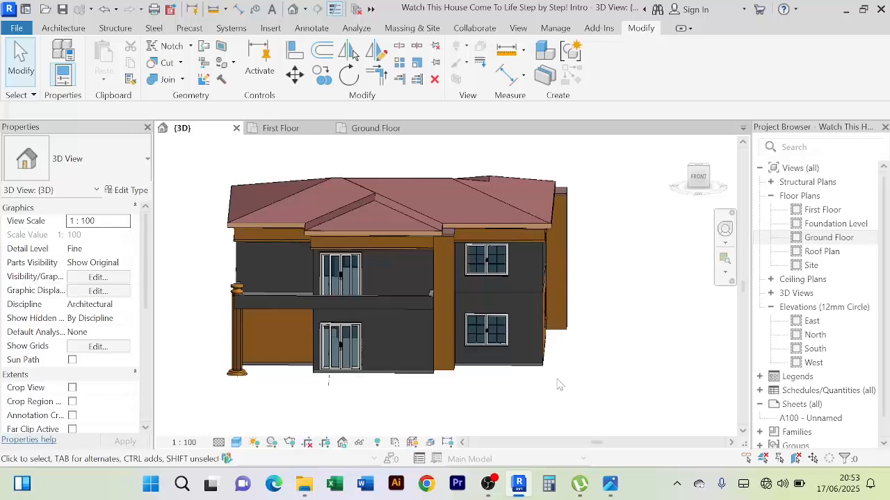
pyautogui.scroll(2, 568, 388)
pyautogui.scroll(-1, 626, 417)
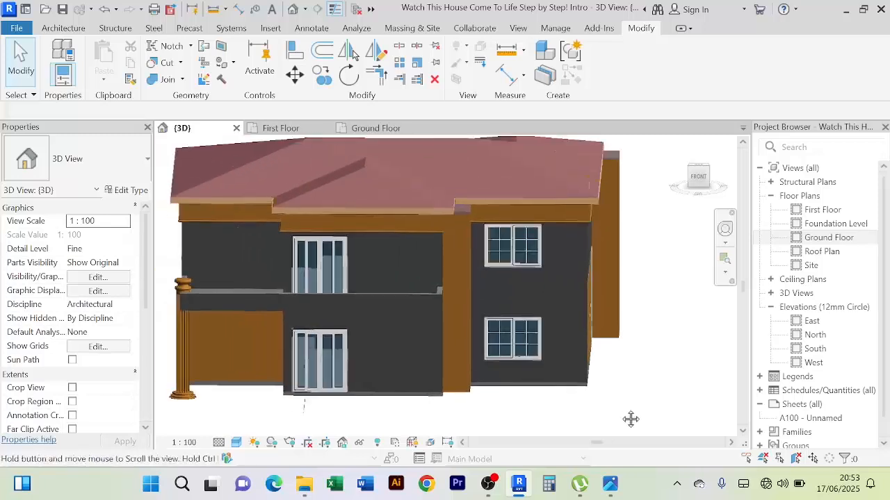
pyautogui.scroll(-1, 620, 408)
pyautogui.keyDown('shift'); pyautogui.moveTo(620, 409); pyautogui.dragTo(622, 386, button='middle'); pyautogui.keyUp('shift')
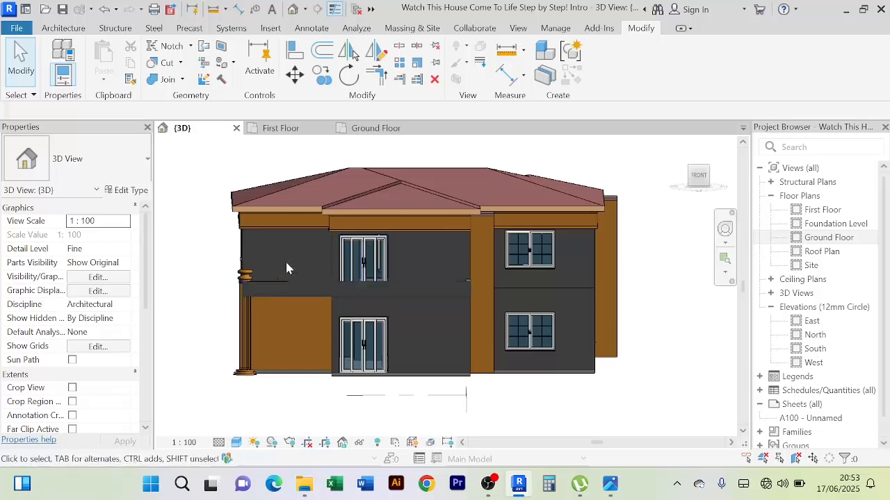
pyautogui.scroll(2, 304, 270)
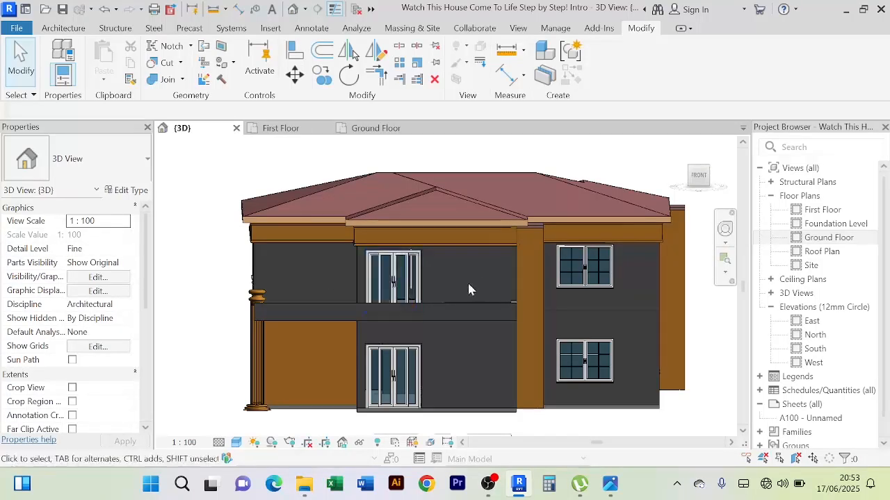
pyautogui.scroll(3, 292, 271)
pyautogui.scroll(-1, 296, 271)
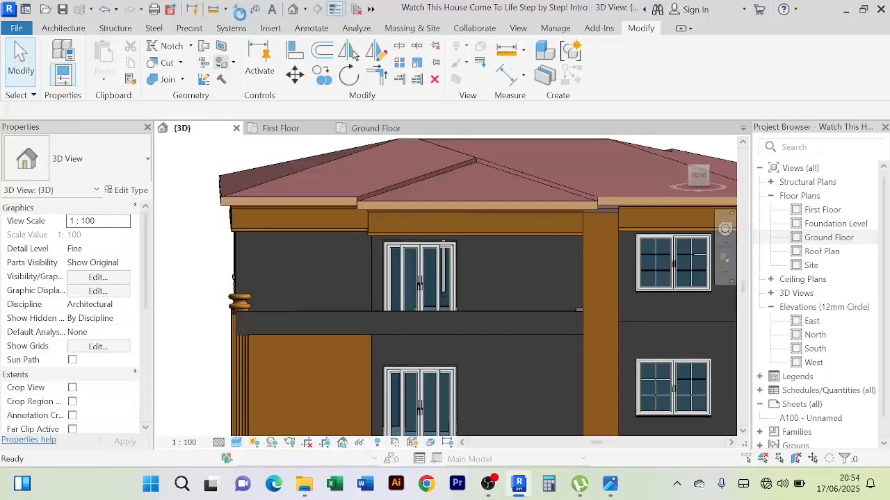
# Start the Paint tool, search the project materials for "white" and choose Paint - White
pyautogui.press('p')
pyautogui.press('t')
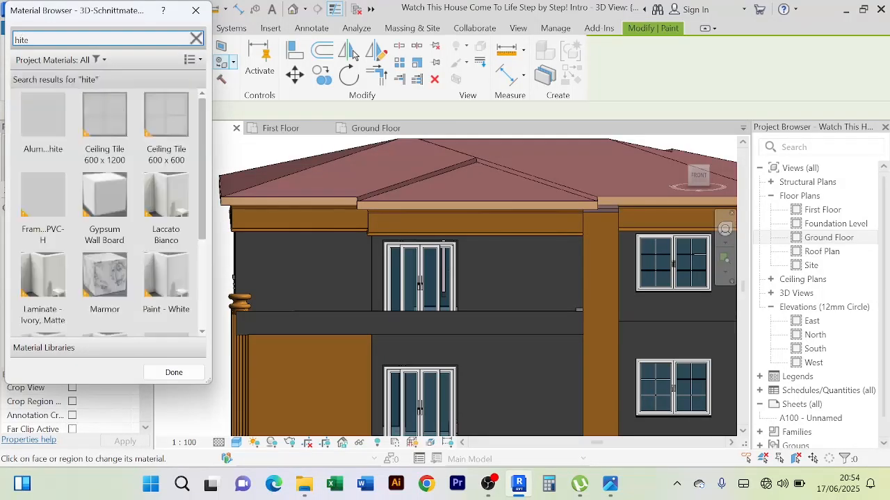
pyautogui.press('BackSpace')
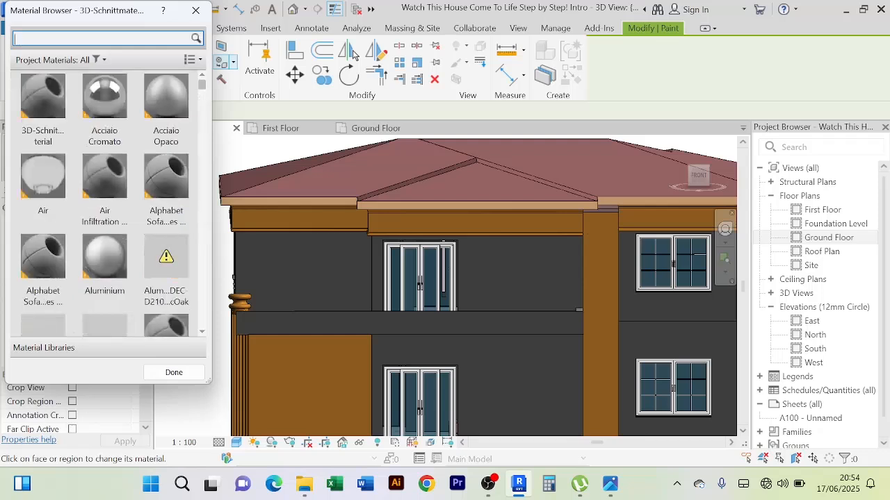
pyautogui.write('whit')
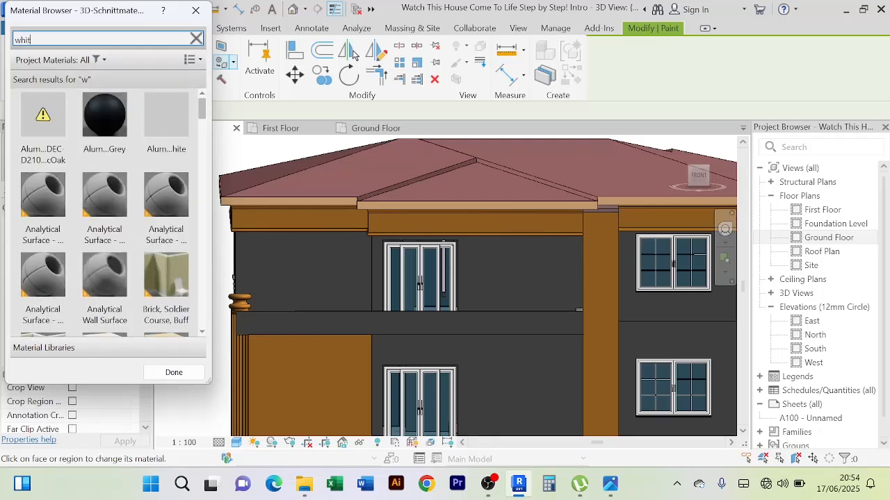
pyautogui.write('e')
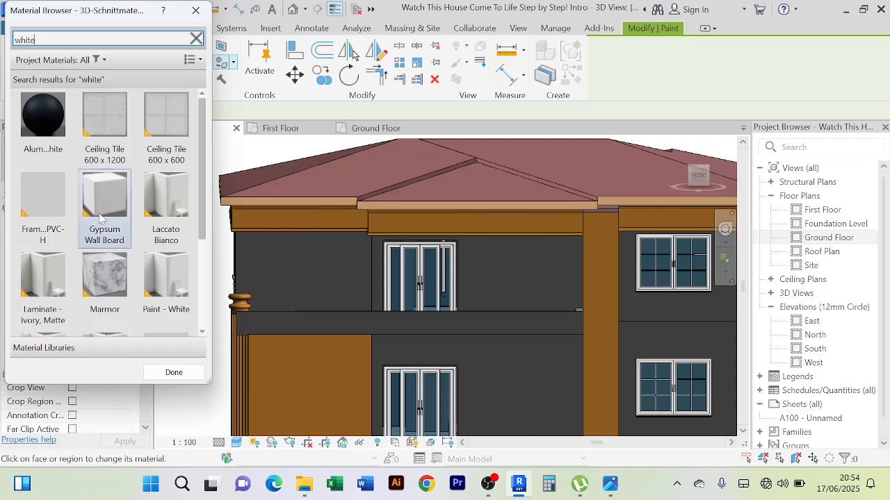
pyautogui.click(171, 285)
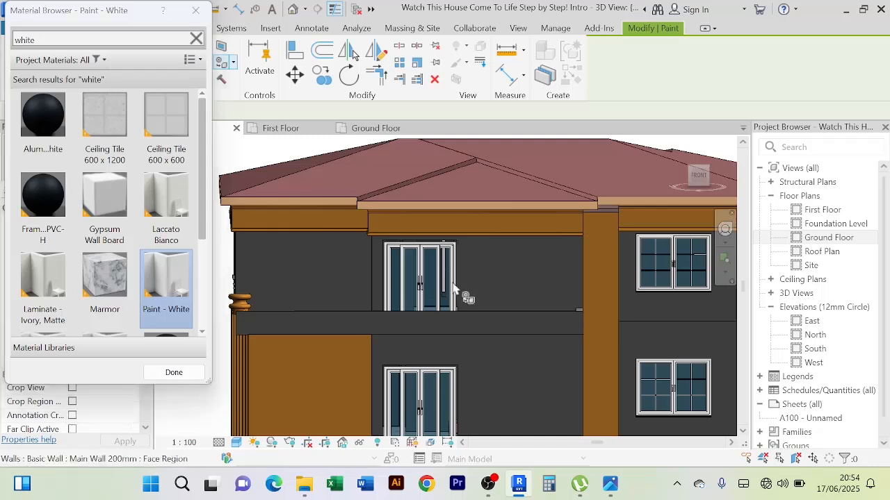
# Paint the sliding-door walls on both floors and the First Floor wall behind the balcony with Paint - White
pyautogui.click(496, 275)
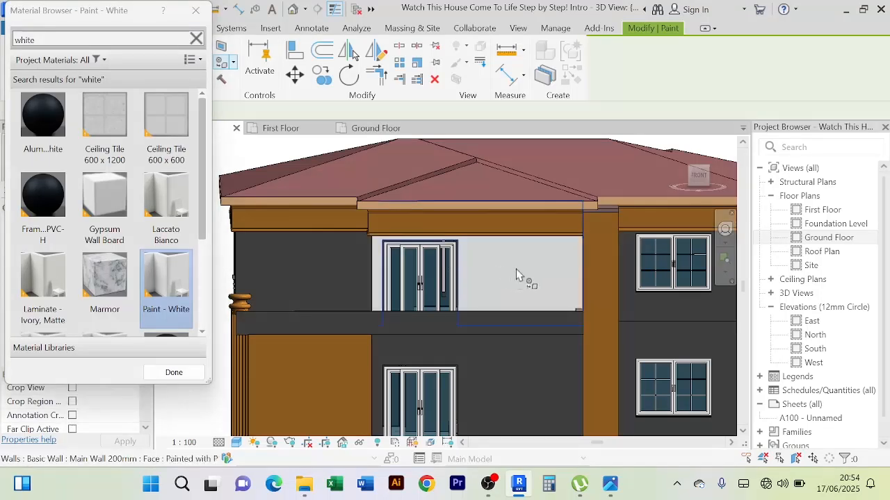
pyautogui.scroll(-2, 516, 278)
pyautogui.click(351, 277)
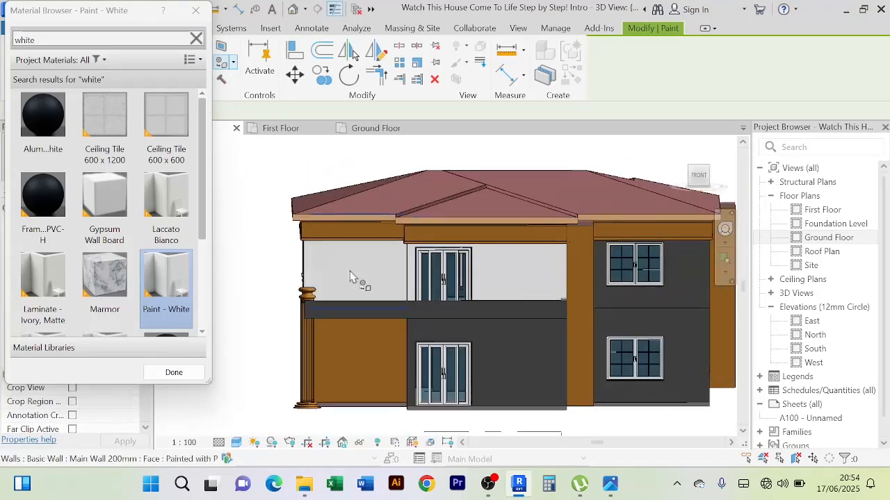
pyautogui.click(526, 356)
# Paint the front window walls on both floors and the recessed Ground Floor wall behind the round column with Paint - White
pyautogui.scroll(3, 351, 327)
pyautogui.scroll(-5, 347, 318)
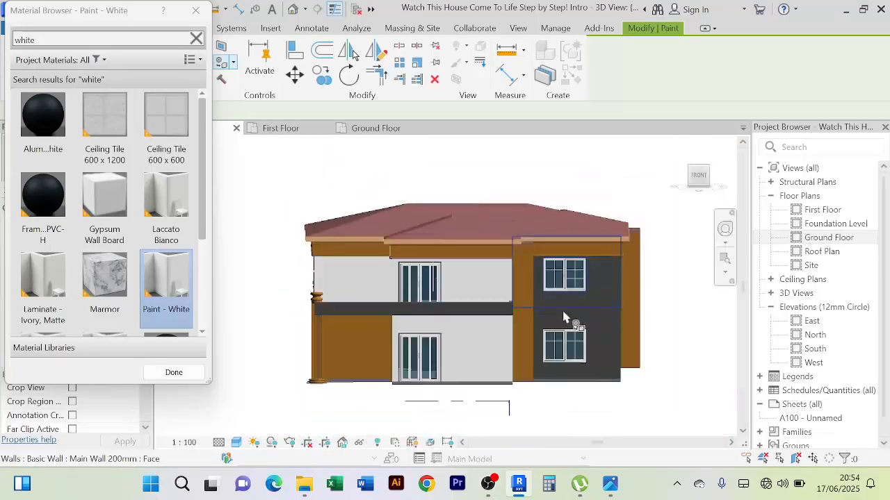
pyautogui.click(597, 320)
pyautogui.click(605, 293)
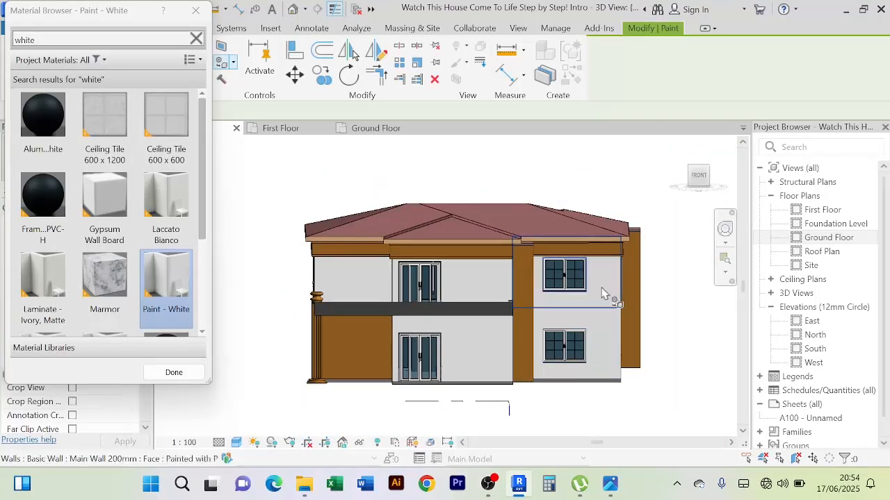
pyautogui.scroll(-3, 529, 369)
pyautogui.keyDown('shift'); pyautogui.moveTo(489, 377); pyautogui.dragTo(528, 385, button='middle'); pyautogui.keyUp('shift')
pyautogui.scroll(3, 476, 337)
pyautogui.click(470, 332)
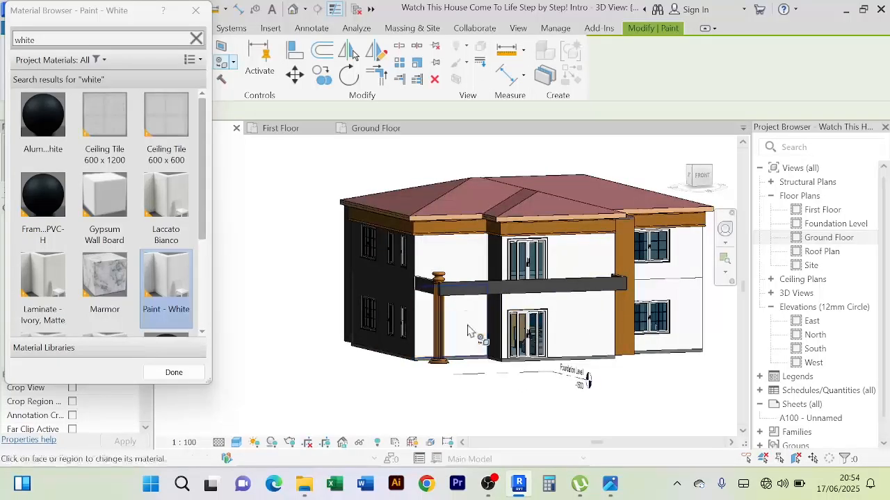
# Paint the upper and lower walls on the right side of the house with Paint - White
pyautogui.scroll(-3, 495, 358)
pyautogui.scroll(4, 576, 300)
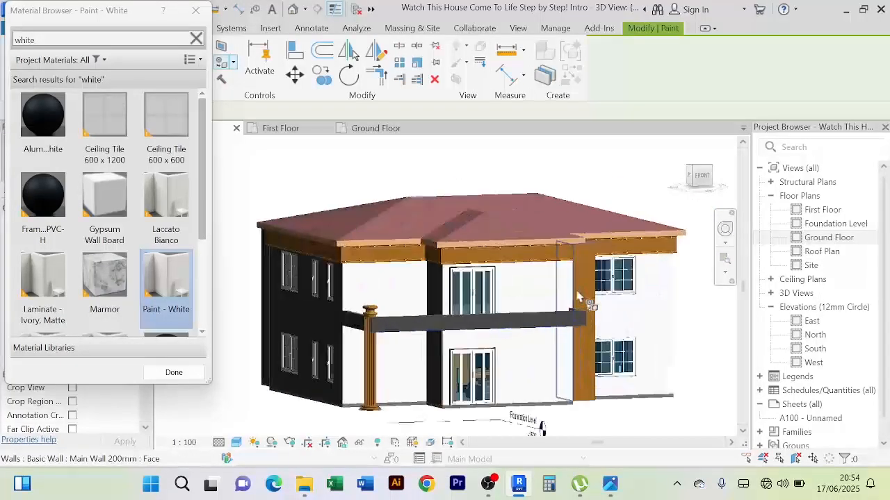
pyautogui.moveTo(640, 410)
pyautogui.keyDown('shift'); pyautogui.mouseDown(button='middle')
pyautogui.moveTo(517, 407)
pyautogui.moveTo(452, 334)
pyautogui.mouseUp(button='middle'); pyautogui.keyUp('shift')
pyautogui.click(447, 322)
pyautogui.keyDown('shift'); pyautogui.moveTo(642, 354); pyautogui.dragTo(390, 380, button='middle'); pyautogui.keyUp('shift')
pyautogui.click(344, 370)
# Paint the two First Floor rear walls, with the window and with the door, with Paint - White
pyautogui.keyDown('shift'); pyautogui.moveTo(625, 356); pyautogui.dragTo(394, 335, button='middle'); pyautogui.keyUp('shift')
pyautogui.click(374, 335)
pyautogui.scroll(3, 379, 332)
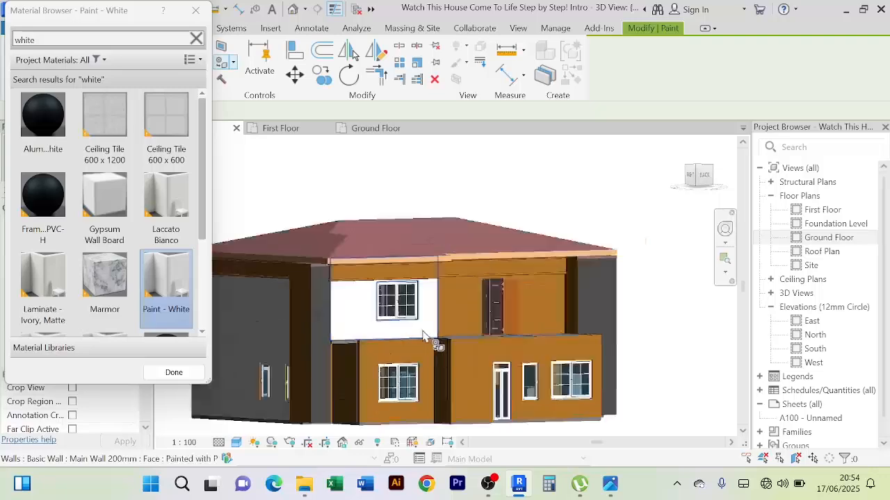
pyautogui.click(457, 316)
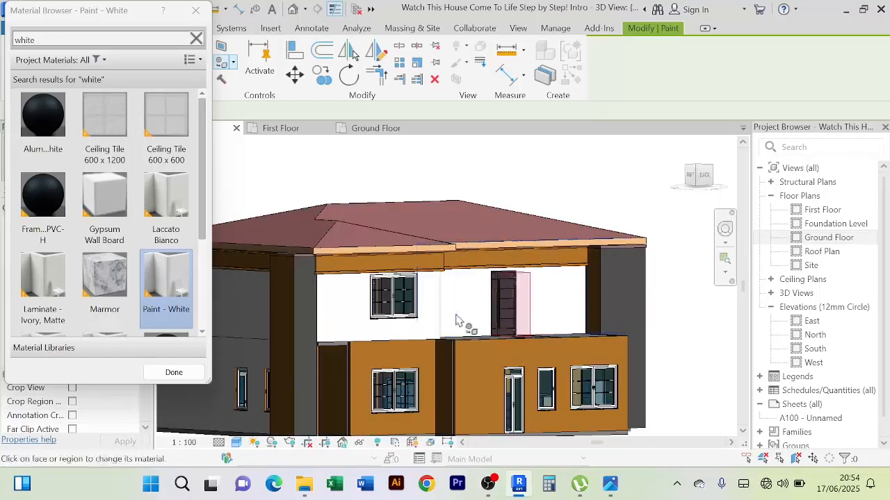
# Paint the Ground Floor rear walls and the side return of the projecting rear section with Paint - White
pyautogui.click(491, 366)
pyautogui.click(406, 363)
pyautogui.keyDown('shift'); pyautogui.moveTo(405, 363); pyautogui.dragTo(515, 367, button='middle'); pyautogui.keyUp('shift')
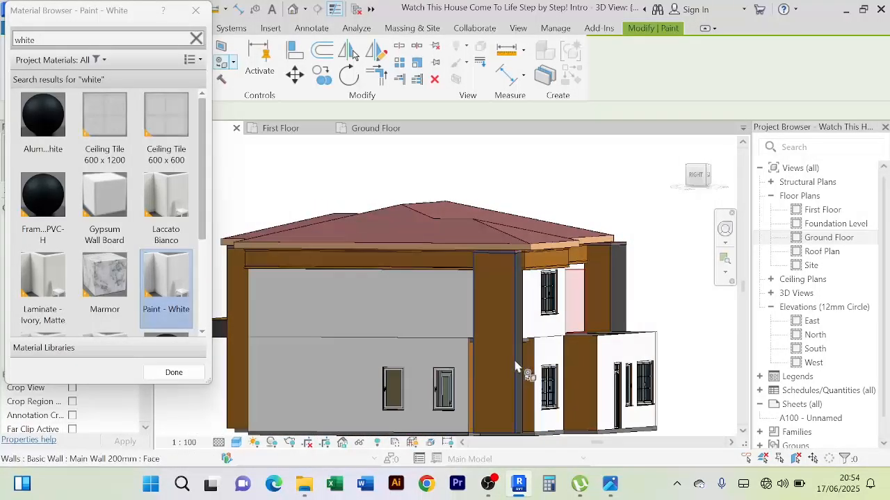
pyautogui.click(584, 368)
# Examine the right side of the house and its rear corner for wall faces that still need painting
pyautogui.scroll(-1, 584, 369)
pyautogui.keyDown('shift'); pyautogui.moveTo(584, 368); pyautogui.dragTo(574, 365, button='middle'); pyautogui.keyUp('shift')
pyautogui.scroll(2, 541, 362)
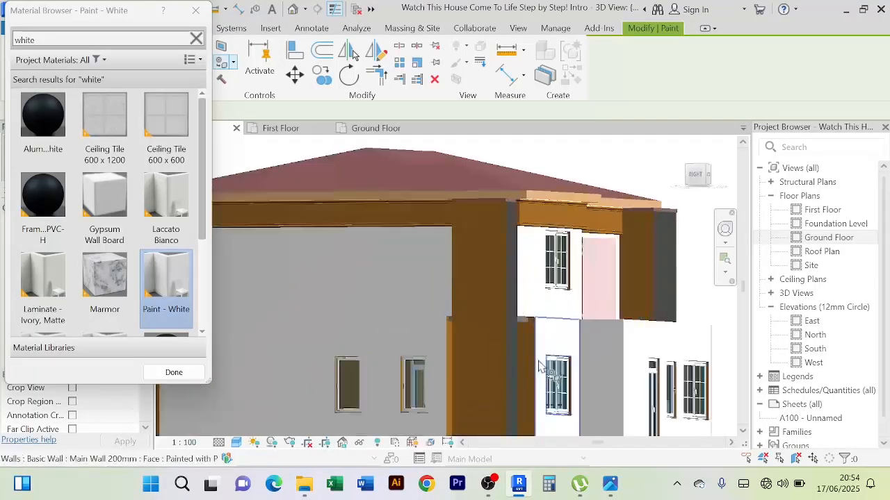
pyautogui.scroll(2, 541, 366)
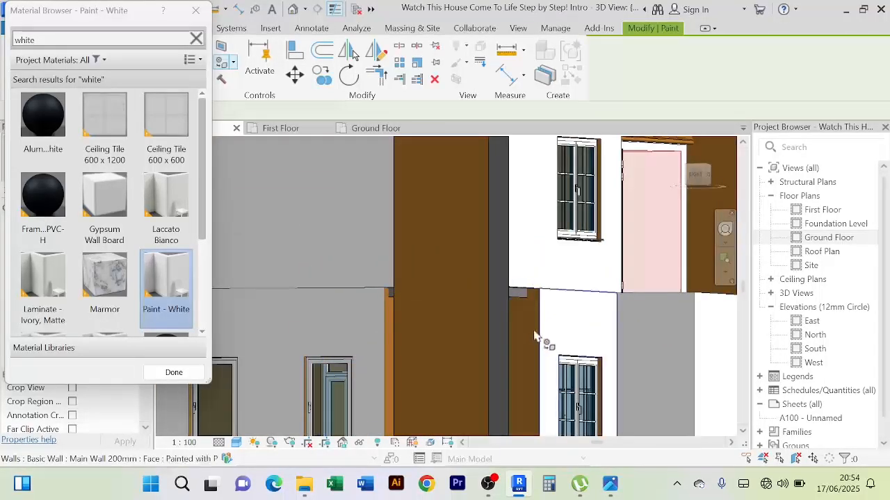
pyautogui.scroll(-3, 537, 335)
pyautogui.scroll(3, 511, 329)
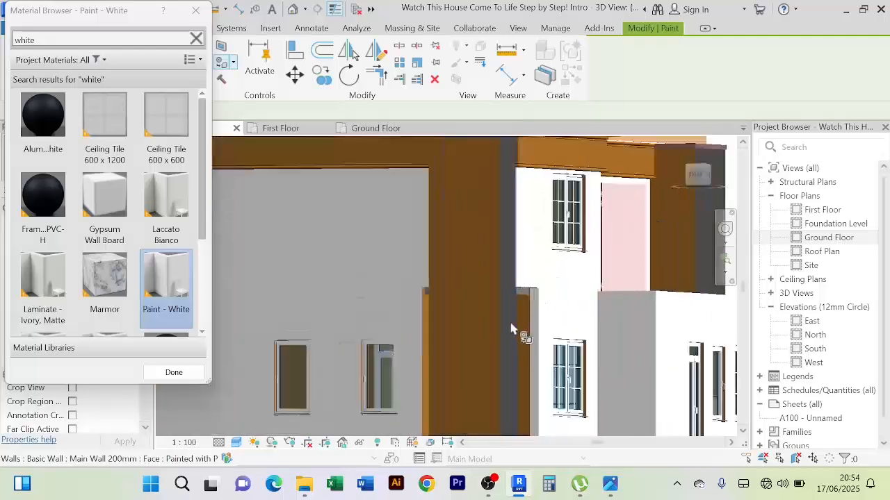
pyautogui.scroll(2, 511, 329)
pyautogui.scroll(-3, 384, 338)
pyautogui.keyDown('shift'); pyautogui.moveTo(384, 338); pyautogui.dragTo(437, 340, button='middle'); pyautogui.keyUp('shift')
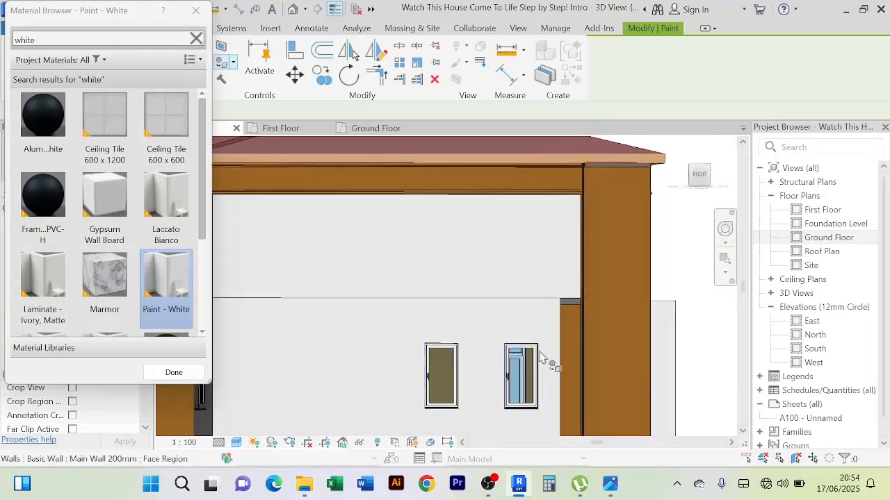
pyautogui.scroll(1, 544, 361)
pyautogui.scroll(-4, 587, 330)
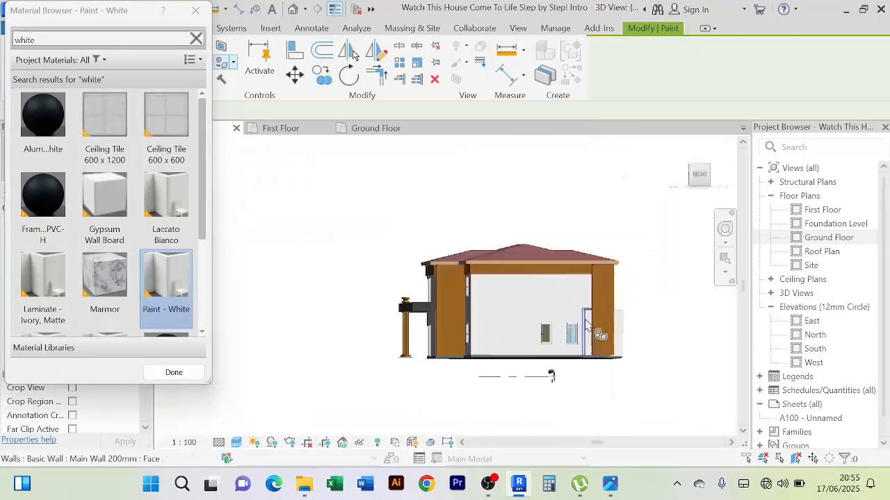
# Paint the main left side walls on both floors and the side walls above and below the balcony with Paint - White
pyautogui.keyDown('shift'); pyautogui.moveTo(587, 330); pyautogui.dragTo(666, 397, button='middle'); pyautogui.keyUp('shift')
pyautogui.scroll(2, 518, 320)
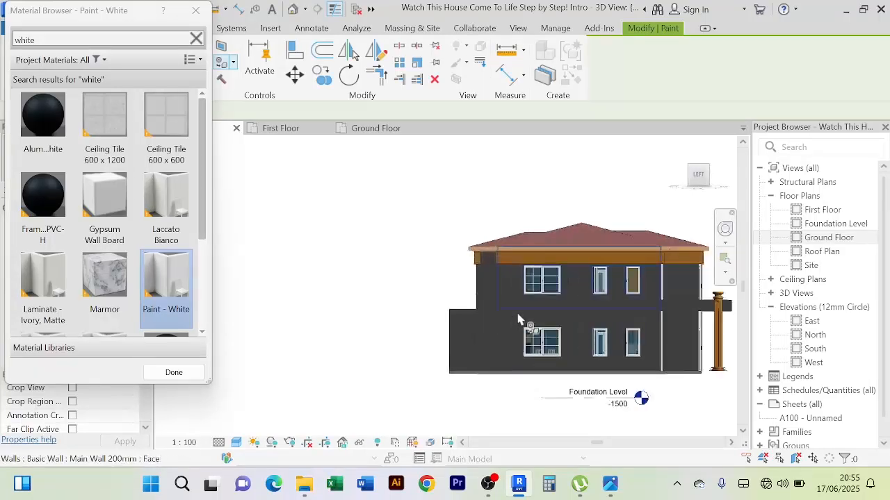
pyautogui.click(518, 313)
pyautogui.click(510, 334)
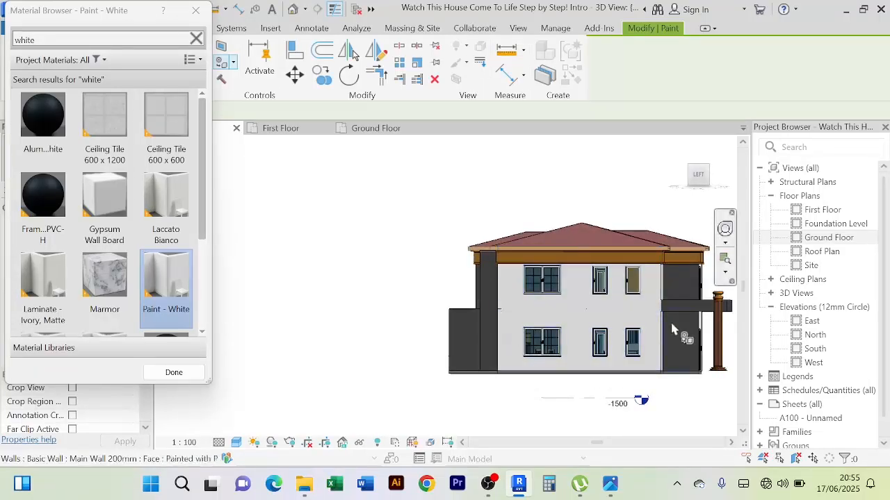
pyautogui.scroll(2, 673, 330)
pyautogui.click(691, 314)
pyautogui.click(690, 276)
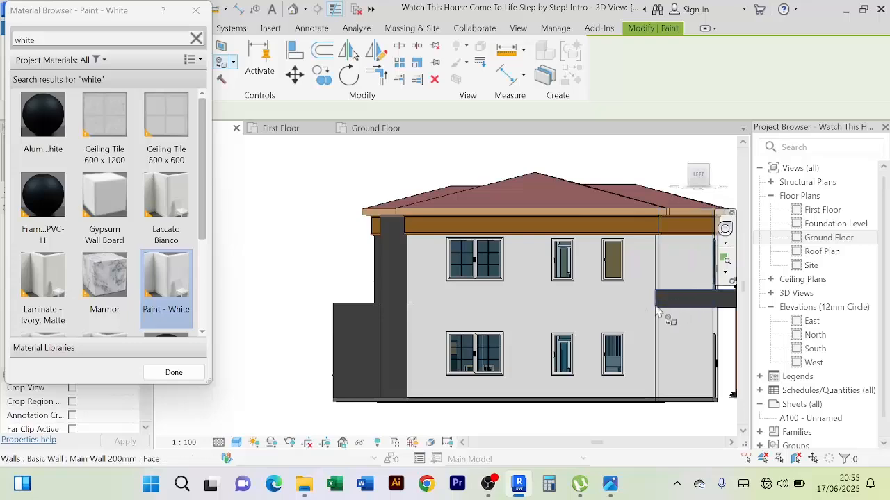
# Paint the left side wall of the projecting Ground Floor rear section with Paint - White
pyautogui.scroll(-2, 426, 331)
pyautogui.click(439, 343)
pyautogui.scroll(2, 439, 343)
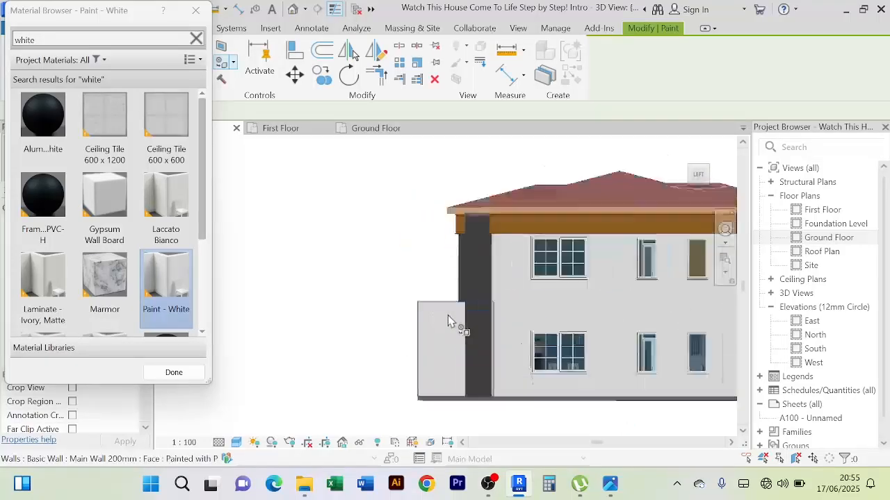
# Inspect the painted walls from the left side around to the front of the house and end the painting
pyautogui.scroll(-2, 448, 315)
pyautogui.moveTo(394, 334)
pyautogui.keyDown('shift'); pyautogui.mouseDown(button='middle')
pyautogui.moveTo(500, 344)
pyautogui.moveTo(465, 327)
pyautogui.moveTo(529, 368)
pyautogui.moveTo(591, 379)
pyautogui.moveTo(431, 371)
pyautogui.moveTo(338, 387)
pyautogui.moveTo(403, 400)
pyautogui.mouseUp(button='middle'); pyautogui.keyUp('shift')
pyautogui.scroll(2, 464, 327)
pyautogui.scroll(2, 464, 327)
pyautogui.scroll(-3, 454, 337)
pyautogui.keyDown('shift'); pyautogui.moveTo(545, 412); pyautogui.dragTo(572, 371, button='middle'); pyautogui.keyUp('shift')
pyautogui.scroll(3, 517, 398)
pyautogui.moveTo(516, 398); pyautogui.dragTo(424, 397, button='middle')
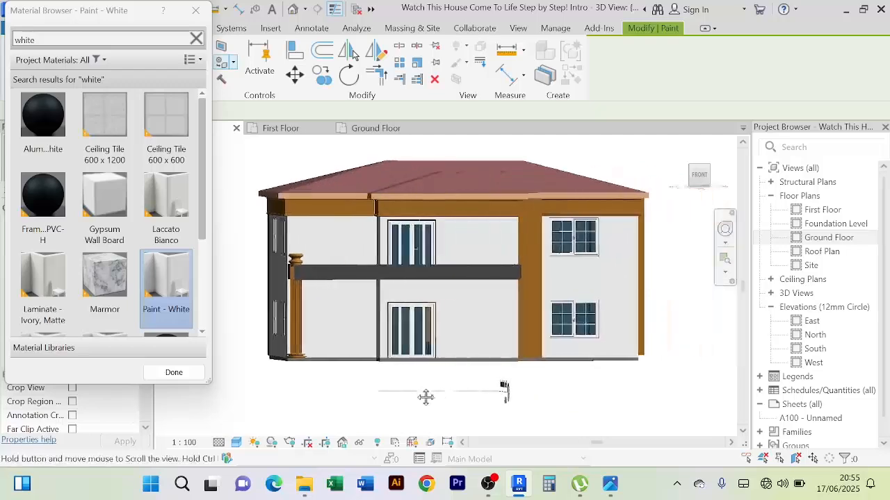
pyautogui.click(174, 373)
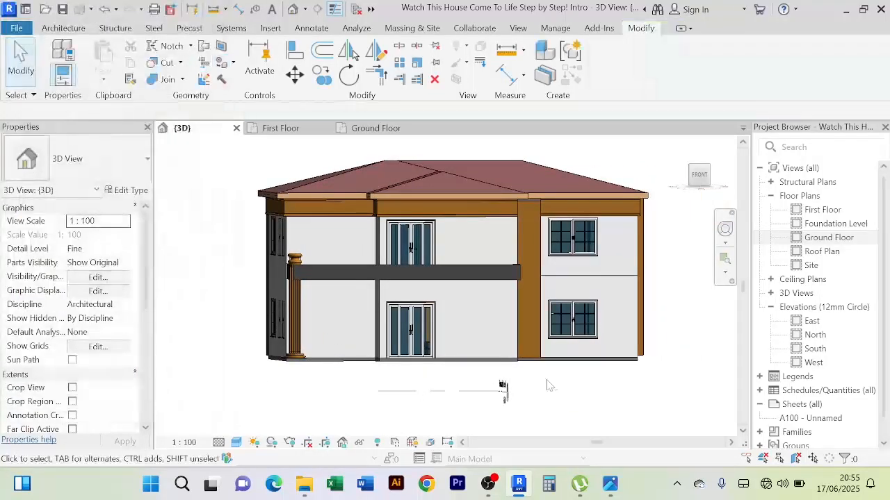
# Paint the front face of the First Floor balcony parapet with the Brown Color material, found by searching for "brown"
pyautogui.keyDown('shift'); pyautogui.moveTo(569, 391); pyautogui.dragTo(551, 399, button='middle'); pyautogui.keyUp('shift')
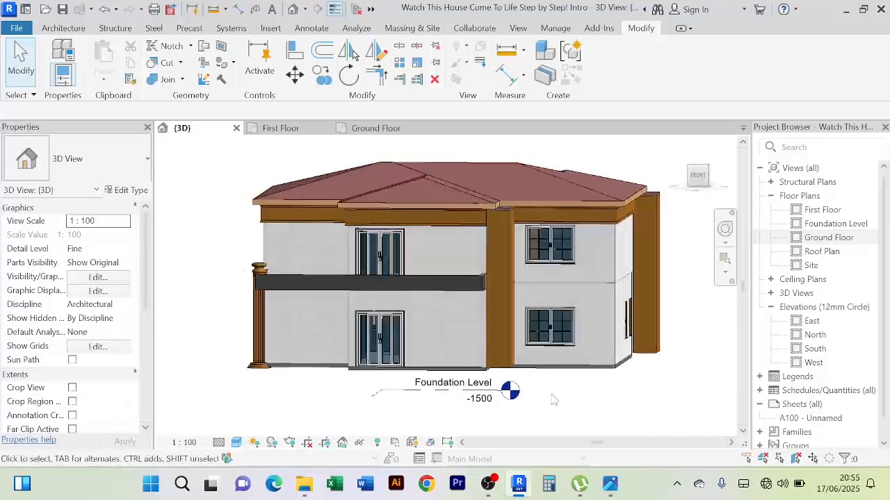
pyautogui.scroll(5, 321, 298)
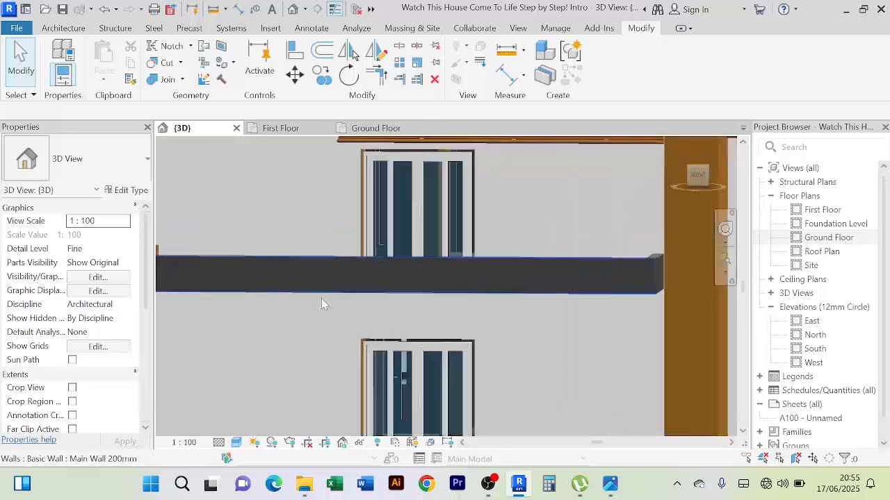
pyautogui.scroll(-3, 321, 298)
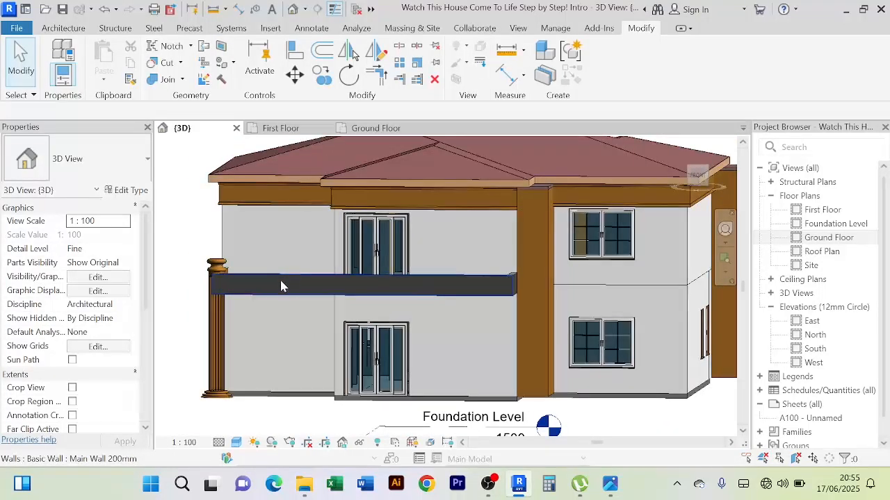
pyautogui.moveTo(204, 233); pyautogui.dragTo(236, 233, button='middle')
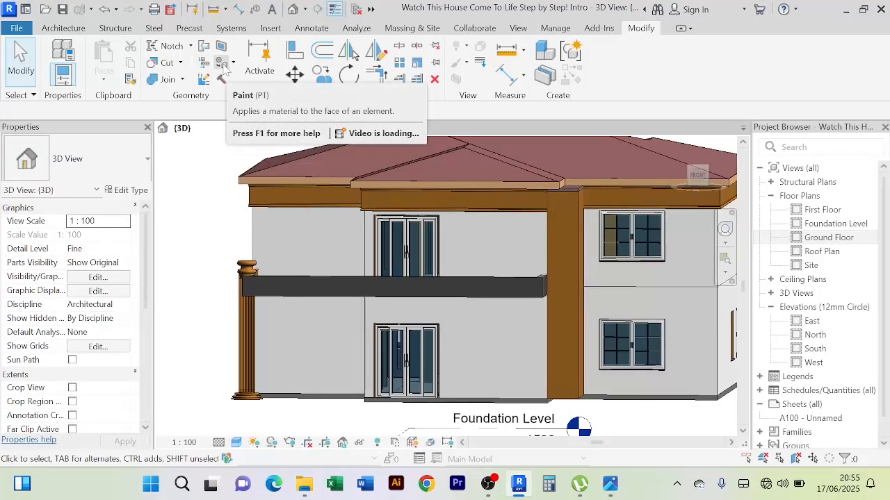
pyautogui.click(222, 66)
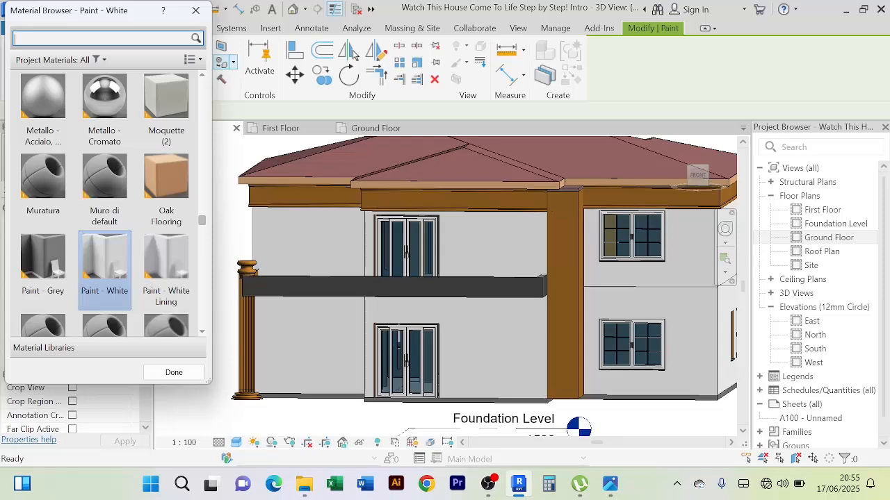
pyautogui.write('brown')
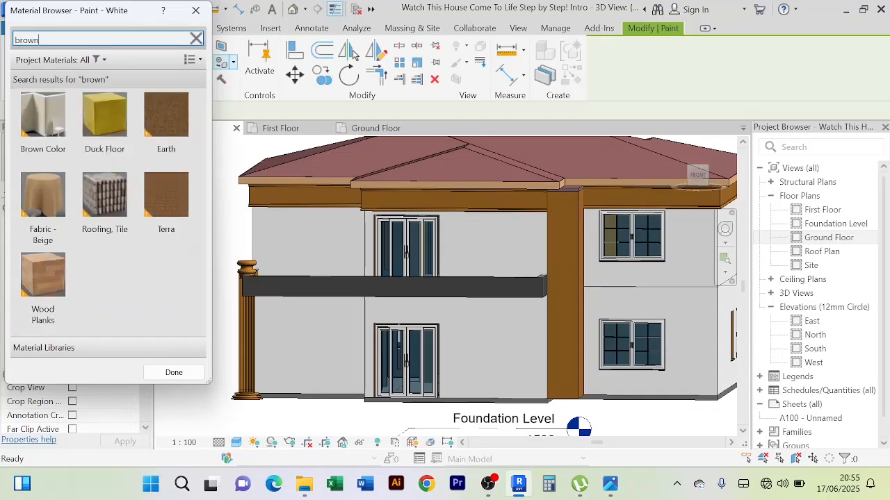
pyautogui.click(50, 130)
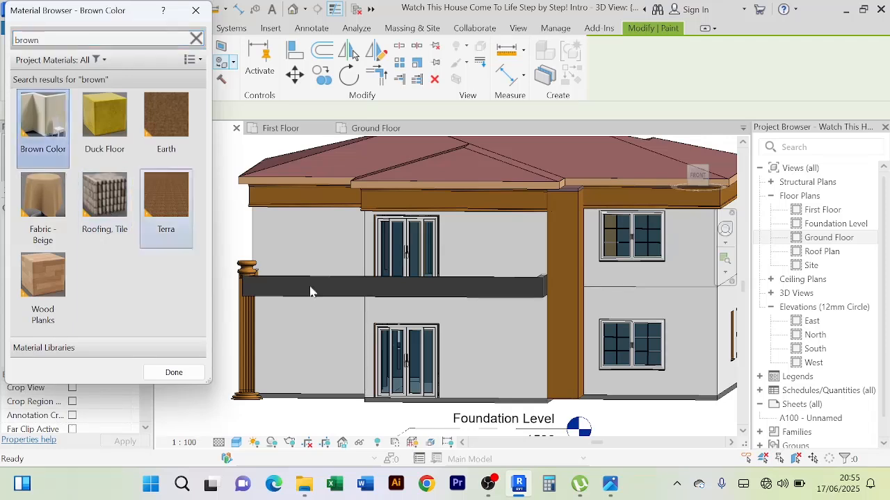
pyautogui.click(333, 293)
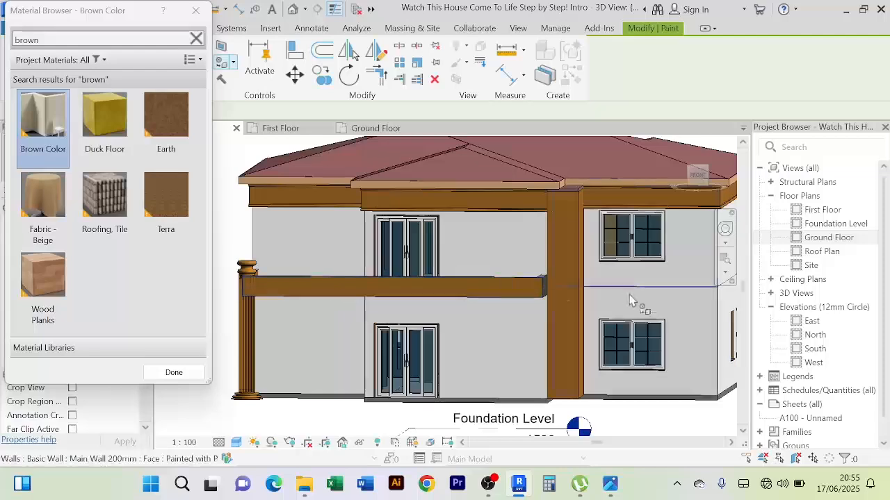
# Paint the end, side and inner faces of the balcony parapet with Brown Color
pyautogui.scroll(-2, 574, 292)
pyautogui.keyDown('shift'); pyautogui.moveTo(574, 291); pyautogui.dragTo(540, 294, button='middle'); pyautogui.keyUp('shift')
pyautogui.scroll(4, 477, 294)
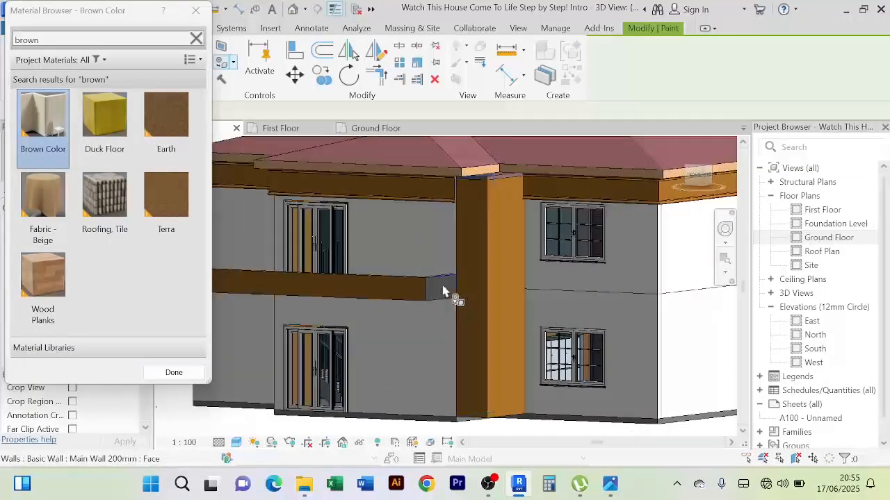
pyautogui.scroll(-5, 463, 294)
pyautogui.keyDown('shift'); pyautogui.moveTo(463, 294); pyautogui.dragTo(609, 347, button='middle'); pyautogui.keyUp('shift')
pyautogui.scroll(3, 573, 305)
pyautogui.scroll(3, 618, 248)
pyautogui.click(619, 244)
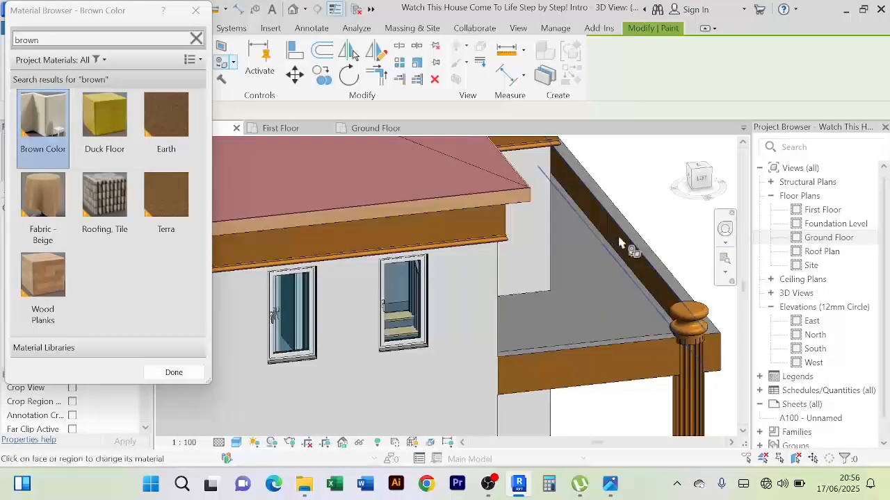
# Paint the top faces of the balcony's long front parapet and its short right return with Brown Color
pyautogui.scroll(-3, 629, 230)
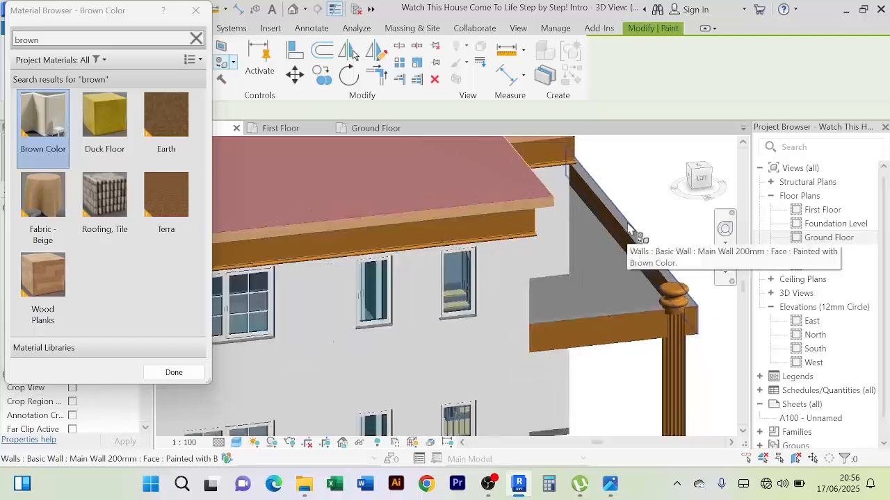
pyautogui.keyDown('shift'); pyautogui.moveTo(605, 243); pyautogui.dragTo(643, 249, button='middle'); pyautogui.keyUp('shift')
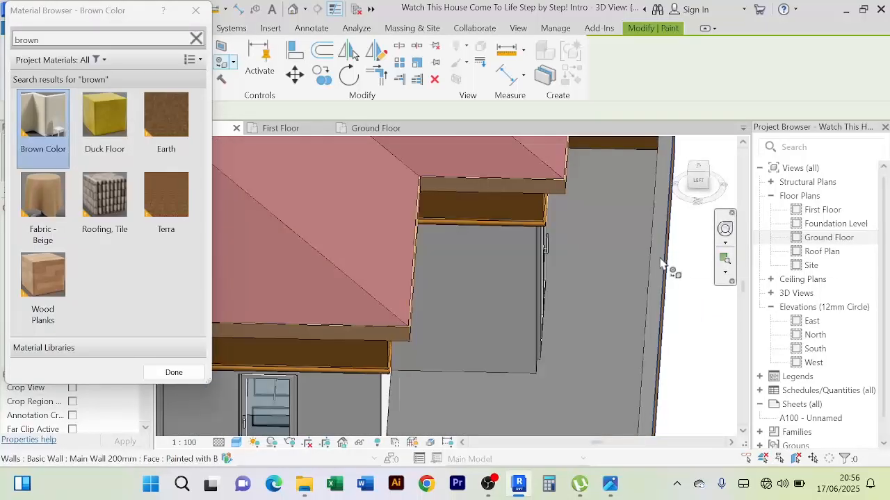
pyautogui.scroll(-3, 671, 267)
pyautogui.scroll(5, 639, 252)
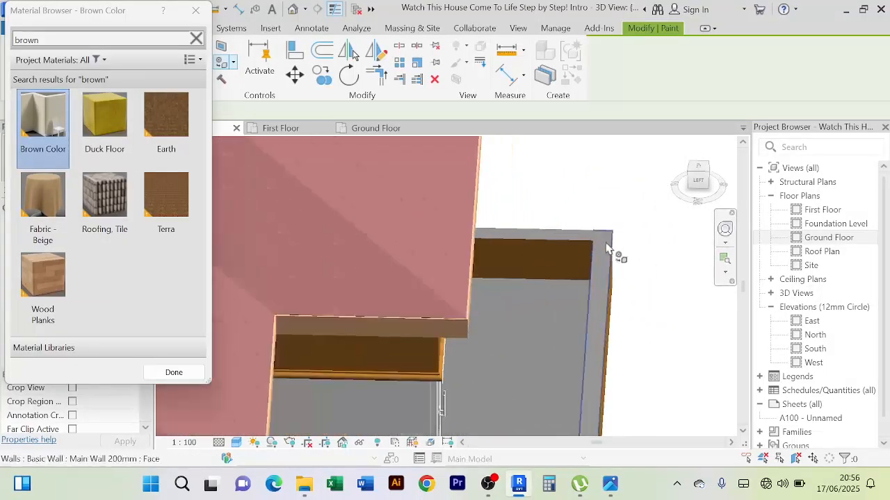
pyautogui.scroll(3, 609, 251)
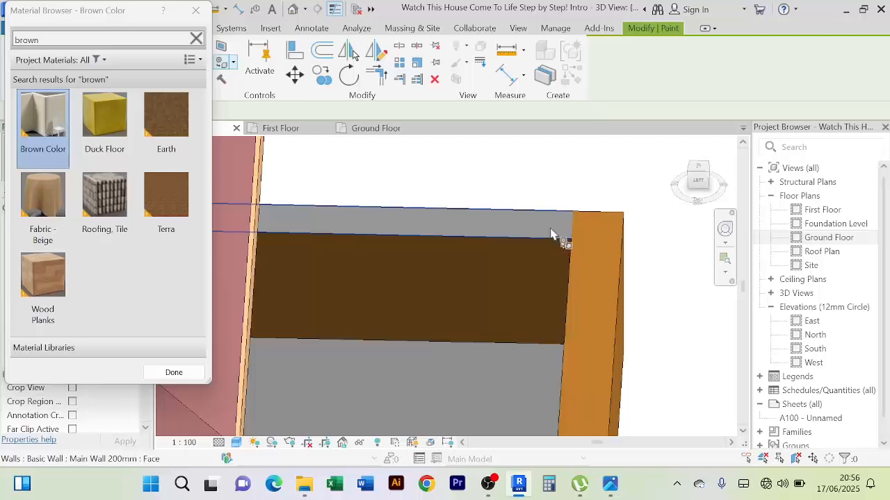
pyautogui.scroll(-6, 556, 236)
pyautogui.scroll(4, 527, 304)
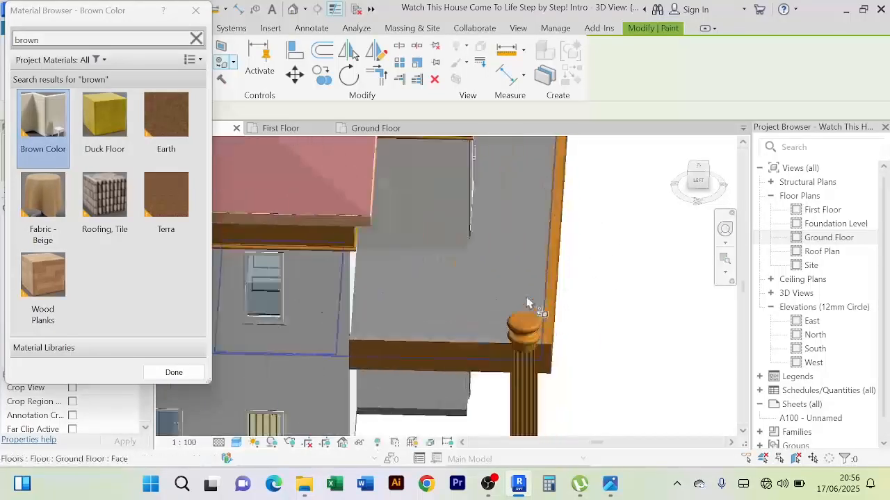
# Paint the top face of the balcony's left parapet beside the round column with Brown Color and finish painting
pyautogui.scroll(-3, 527, 300)
pyautogui.keyDown('shift'); pyautogui.moveTo(523, 303); pyautogui.dragTo(475, 323, button='middle'); pyautogui.keyUp('shift')
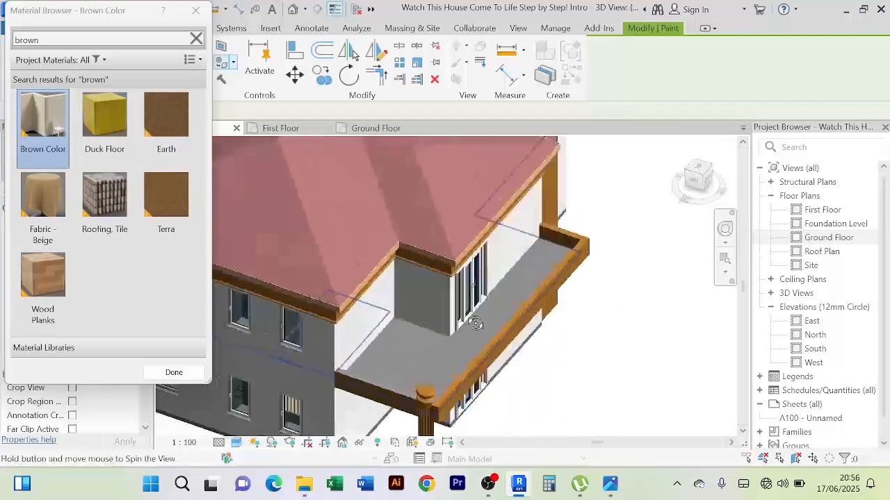
pyautogui.scroll(-3, 476, 323)
pyautogui.scroll(6, 360, 298)
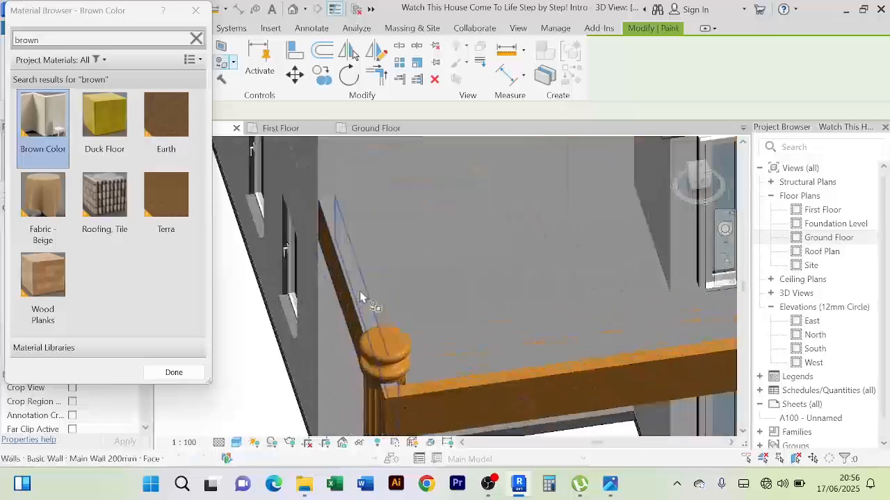
pyautogui.scroll(-1, 360, 297)
pyautogui.click(360, 290)
pyautogui.scroll(-2, 358, 283)
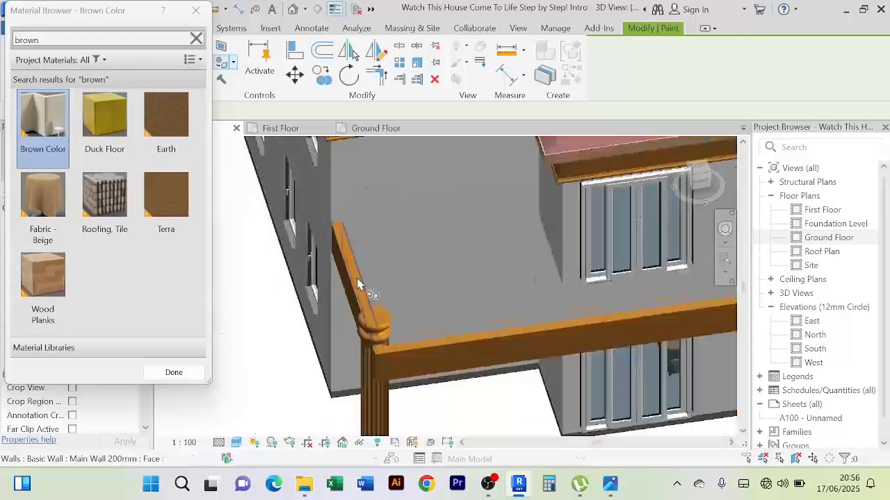
pyautogui.scroll(-3, 358, 284)
pyautogui.keyDown('shift'); pyautogui.moveTo(549, 383); pyautogui.dragTo(542, 337, button='middle'); pyautogui.keyUp('shift')
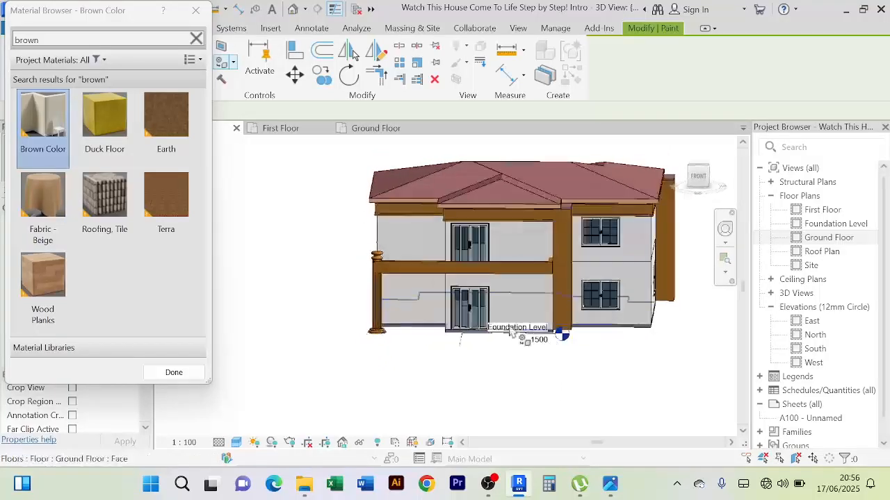
pyautogui.click(174, 372)
# Examine the front facade, checking the brown balcony parapet where it meets the tall wall and the column
pyautogui.moveTo(319, 286); pyautogui.dragTo(297, 317, button='middle')
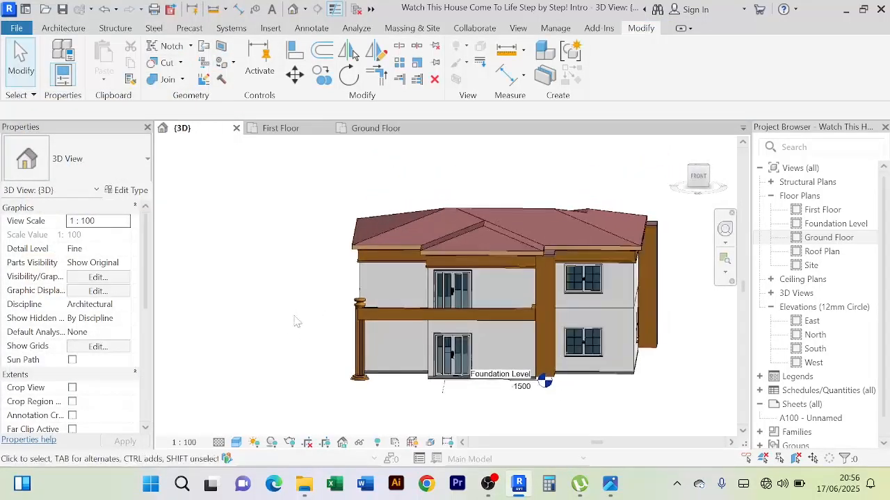
pyautogui.scroll(3, 295, 317)
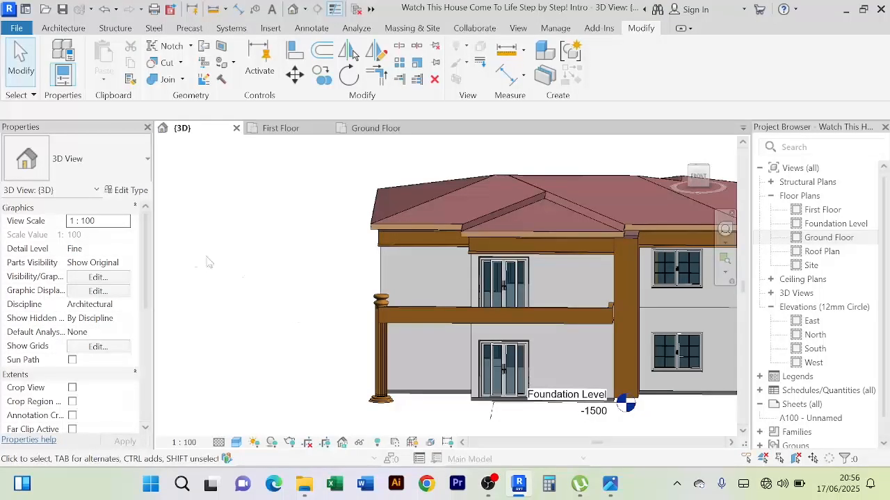
pyautogui.scroll(5, 605, 294)
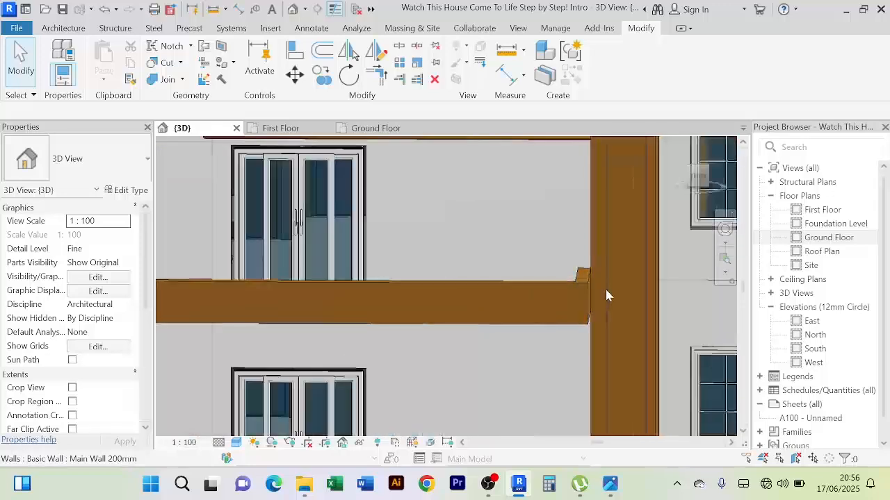
pyautogui.scroll(-5, 606, 295)
pyautogui.keyDown('shift'); pyautogui.moveTo(598, 294); pyautogui.dragTo(631, 301, button='middle'); pyautogui.keyUp('shift')
pyautogui.scroll(4, 361, 269)
pyautogui.scroll(-3, 362, 256)
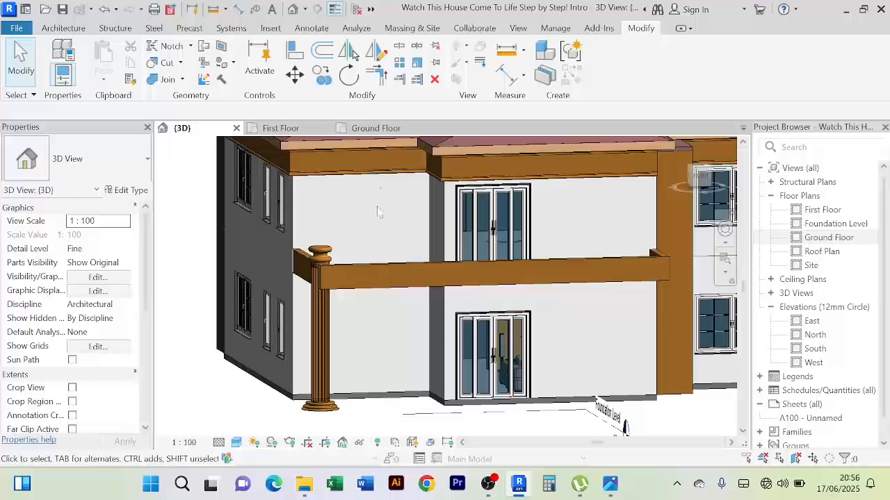
pyautogui.moveTo(377, 212)
pyautogui.keyDown('shift'); pyautogui.mouseDown(button='middle')
pyautogui.moveTo(299, 244)
pyautogui.moveTo(296, 224)
pyautogui.mouseUp(button='middle'); pyautogui.keyUp('shift')
pyautogui.scroll(1, 311, 231)
pyautogui.scroll(-1, 306, 222)
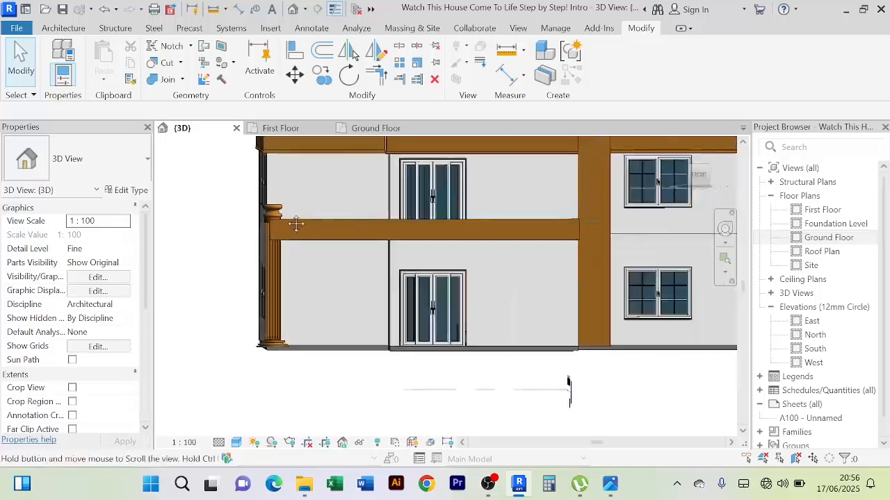
pyautogui.scroll(-3, 296, 224)
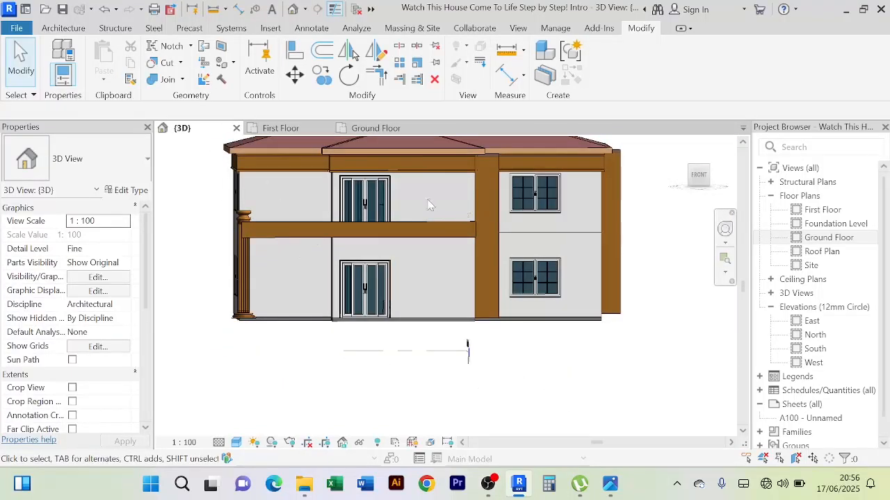
# Examine the wall edges around the front sliding doors on both floors for surfaces with mismatched colours
pyautogui.scroll(2, 429, 205)
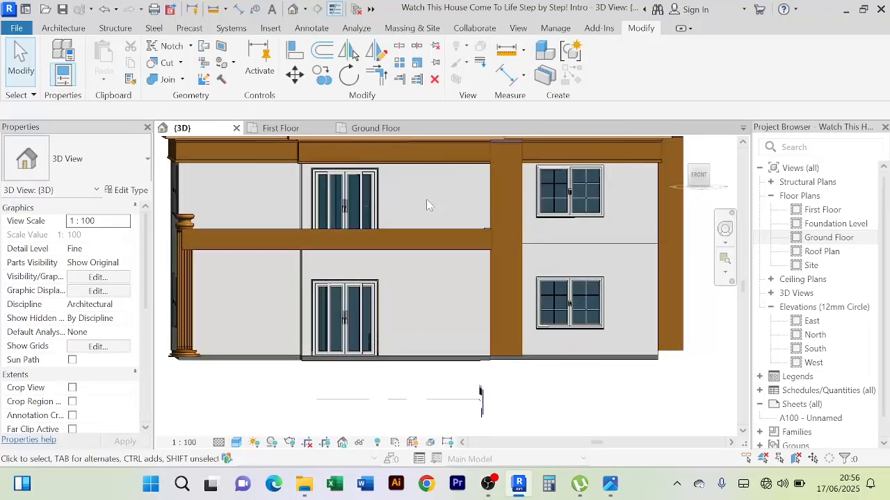
pyautogui.scroll(2, 318, 184)
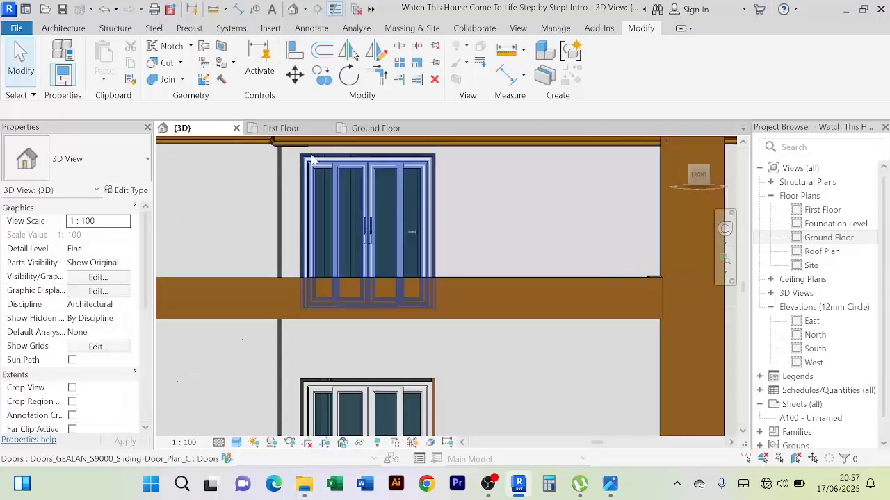
pyautogui.scroll(-3, 469, 256)
pyautogui.scroll(4, 467, 320)
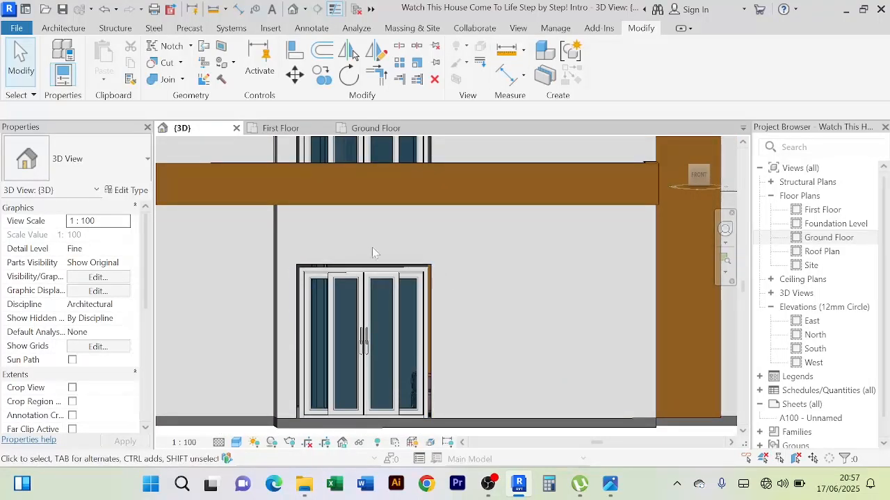
pyautogui.scroll(-2, 446, 276)
pyautogui.scroll(5, 465, 300)
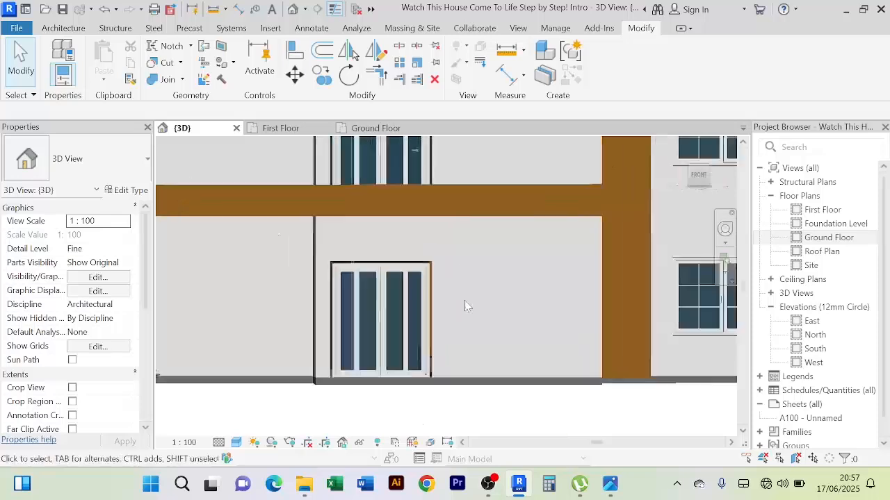
pyautogui.scroll(4, 401, 212)
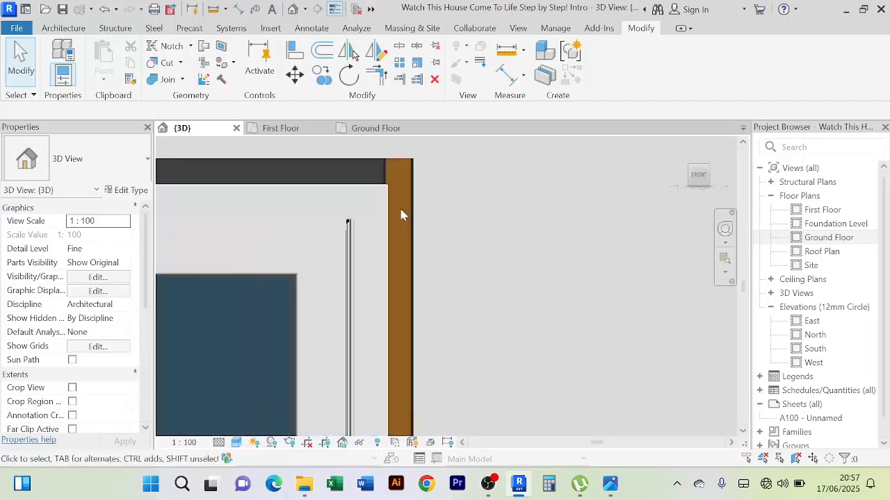
pyautogui.scroll(-2, 401, 209)
pyautogui.scroll(4, 403, 206)
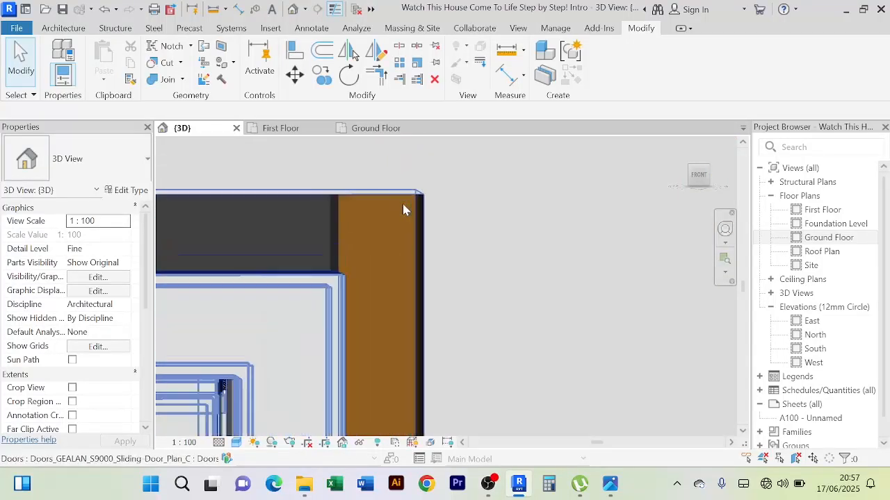
pyautogui.scroll(-5, 312, 245)
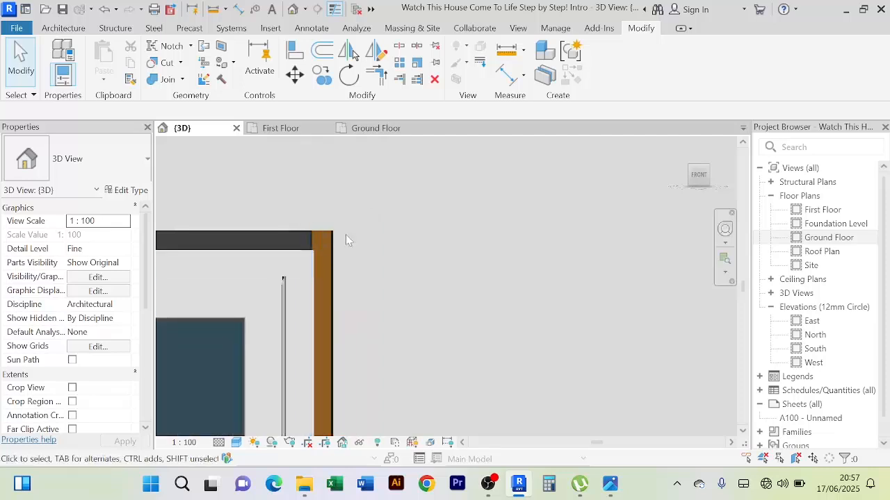
pyautogui.moveTo(417, 248); pyautogui.dragTo(429, 249, button='middle')
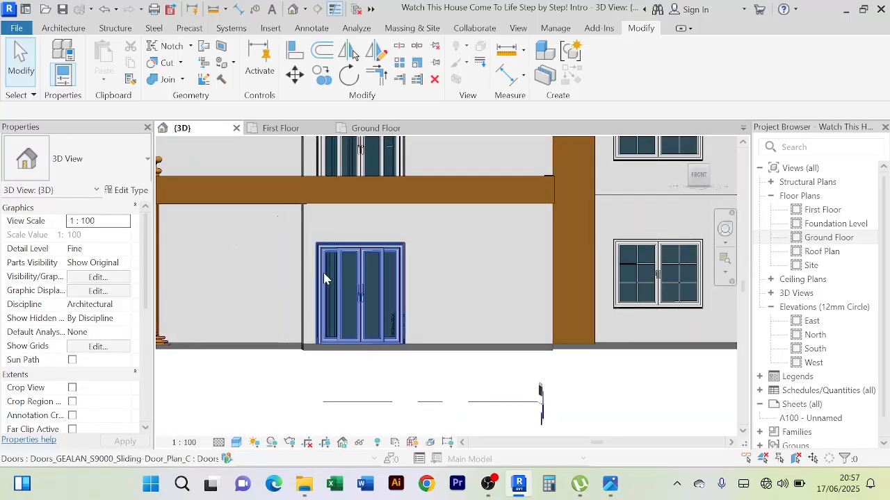
# Create an in-place model in the Generic Models category and name it Front Door Molding
pyautogui.scroll(2, 350, 239)
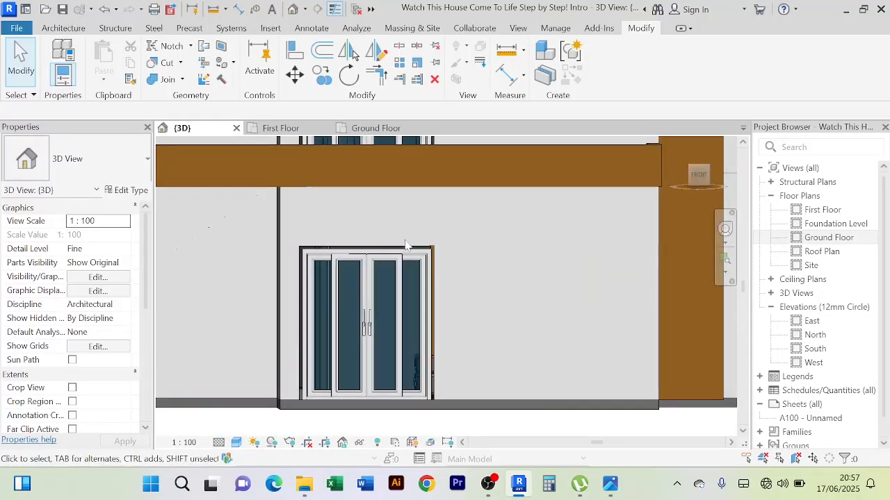
pyautogui.scroll(-3, 423, 236)
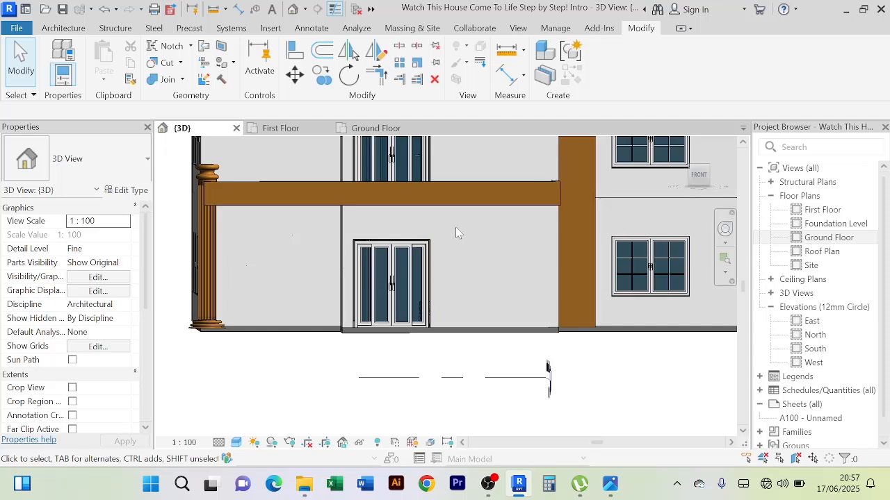
pyautogui.click(64, 29)
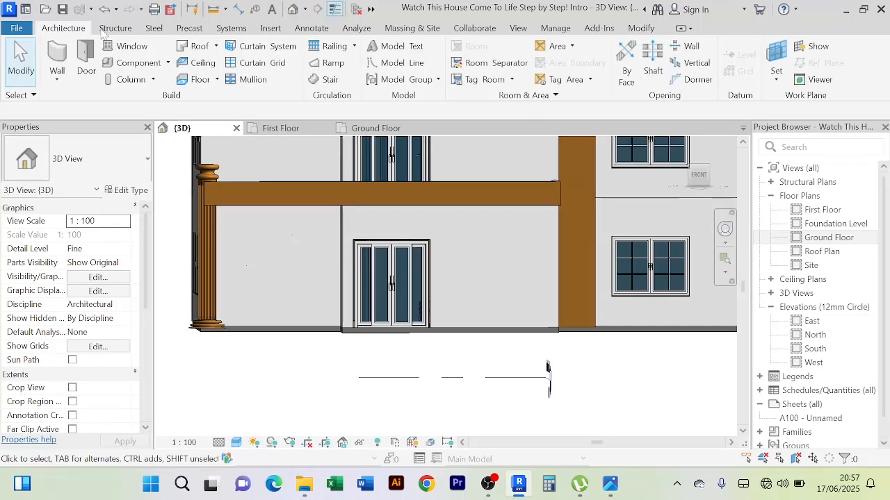
pyautogui.click(167, 63)
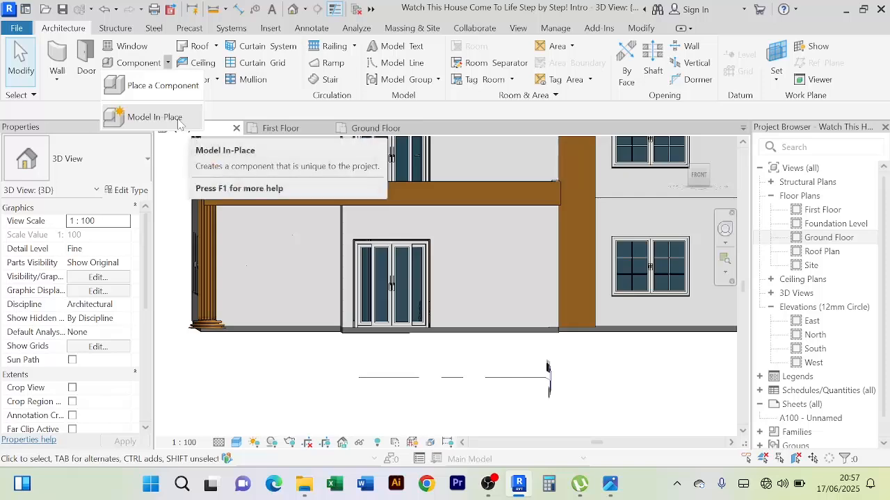
pyautogui.click(155, 117)
pyautogui.click(388, 217)
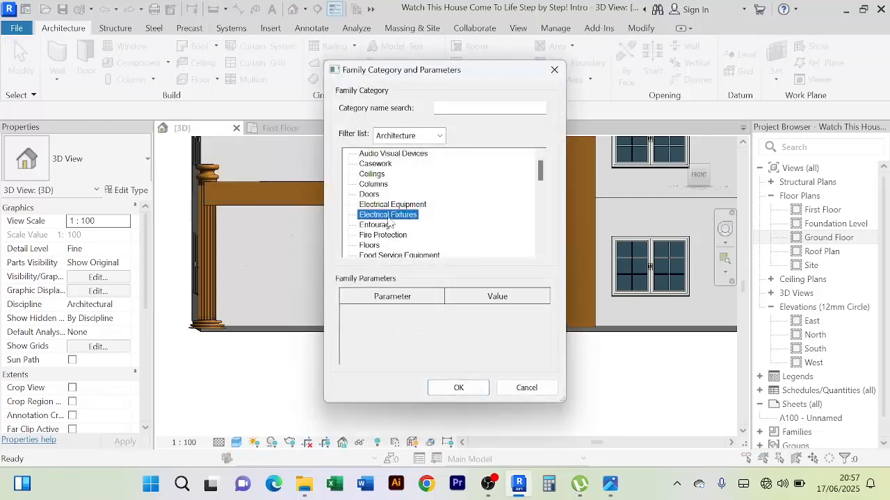
pyautogui.press('g')
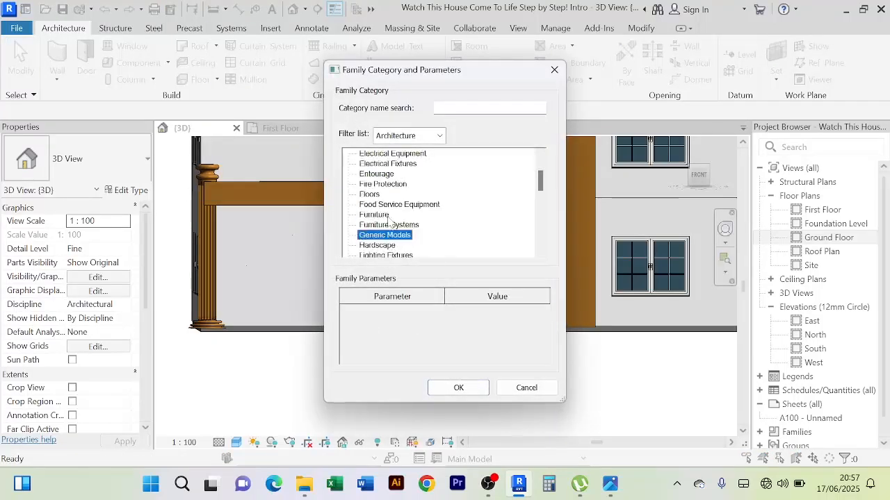
pyautogui.click(459, 387)
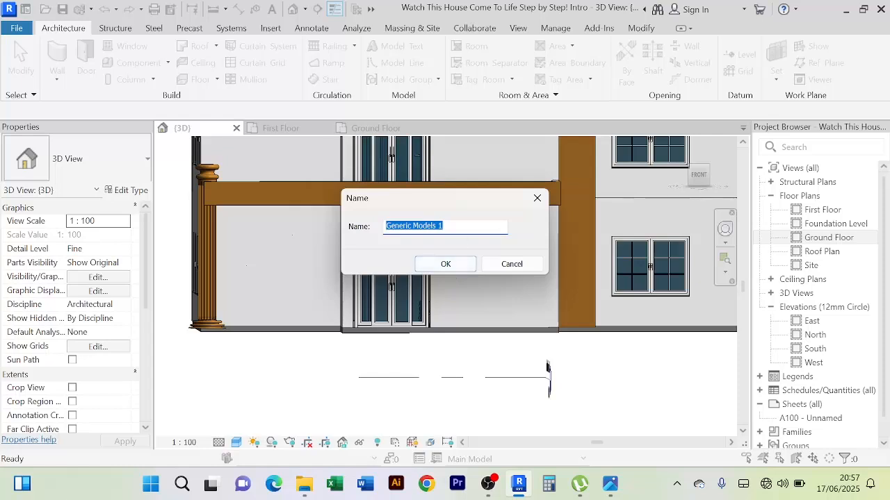
pyautogui.write('Door Molding')
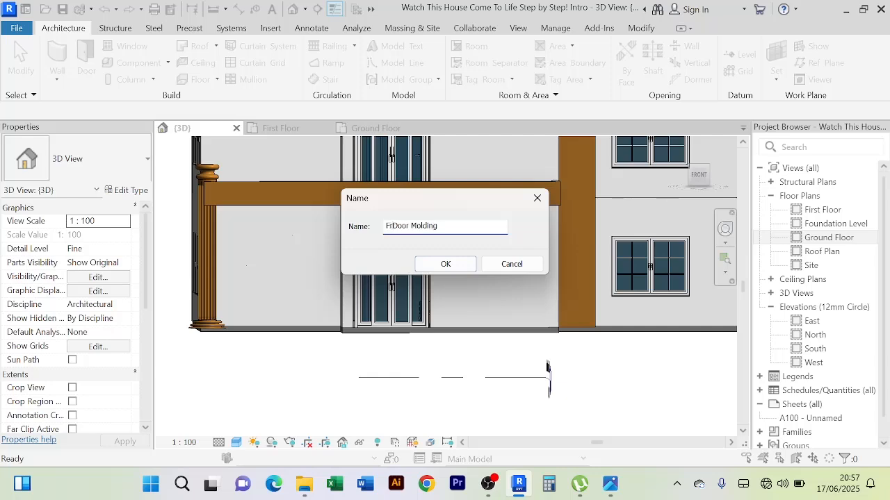
pyautogui.write('ont')
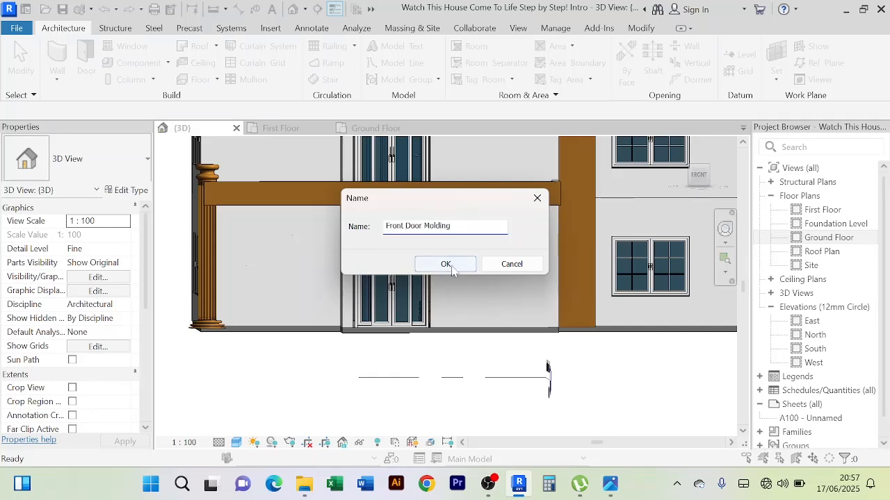
pyautogui.click(446, 264)
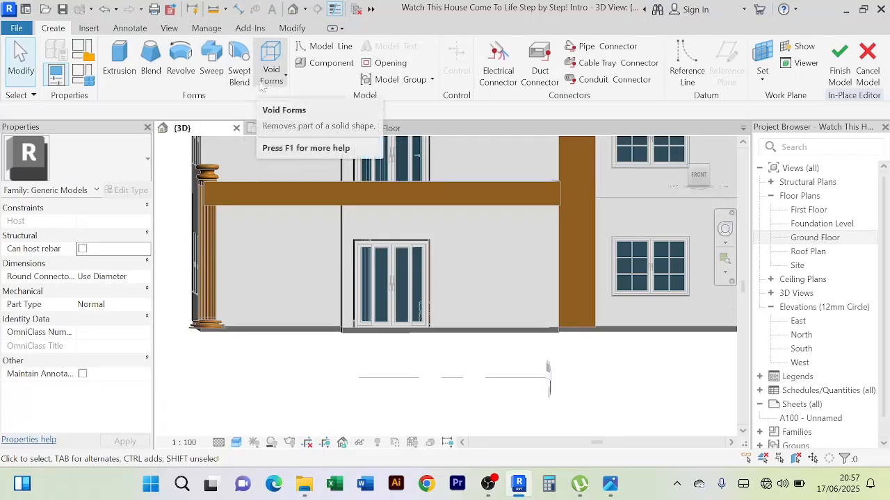
# Start a Sweep and pick the top wall edge of the ground-floor sliding door opening as its path
pyautogui.click(211, 71)
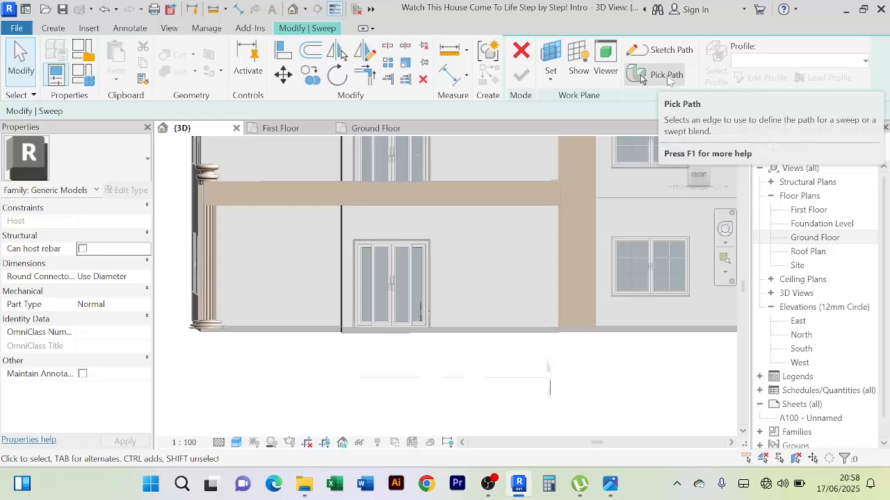
pyautogui.click(666, 76)
pyautogui.scroll(3, 450, 254)
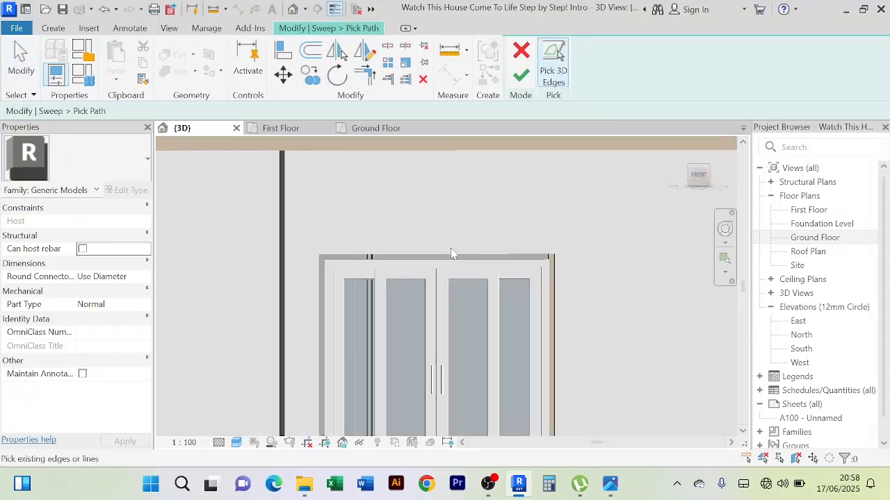
pyautogui.scroll(2, 433, 255)
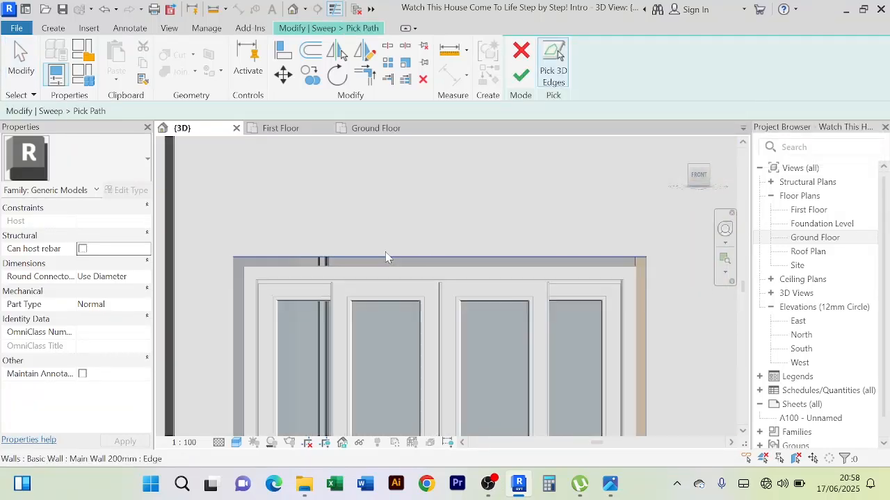
pyautogui.click(452, 259)
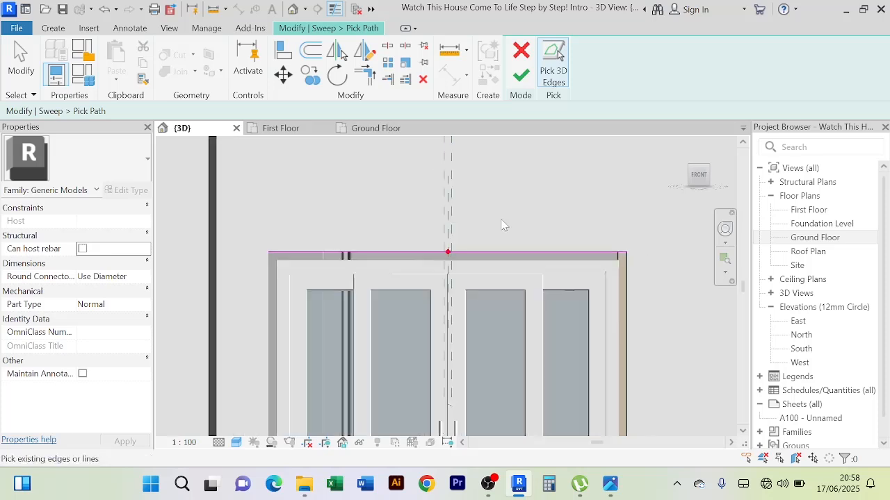
pyautogui.click(521, 75)
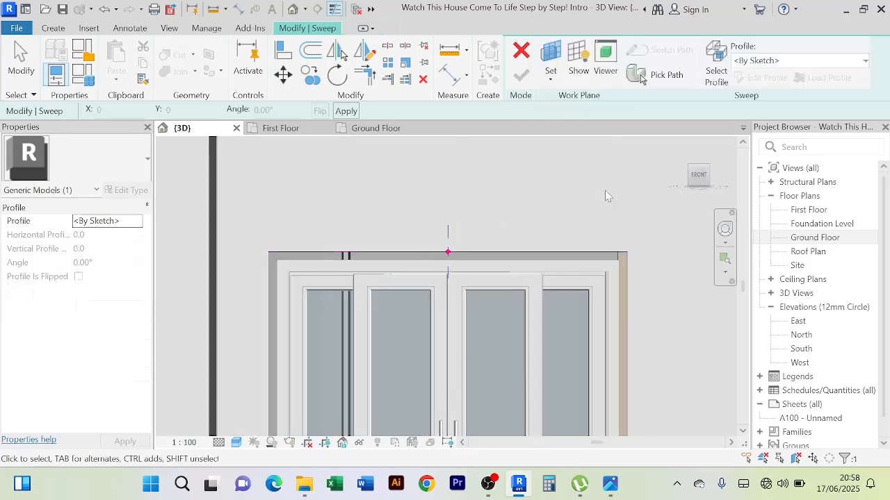
# Sketch a rectangular sweep profile about 25 mm deep and 90 mm high, outward and upward from the path point, in the Right view
pyautogui.click(767, 77)
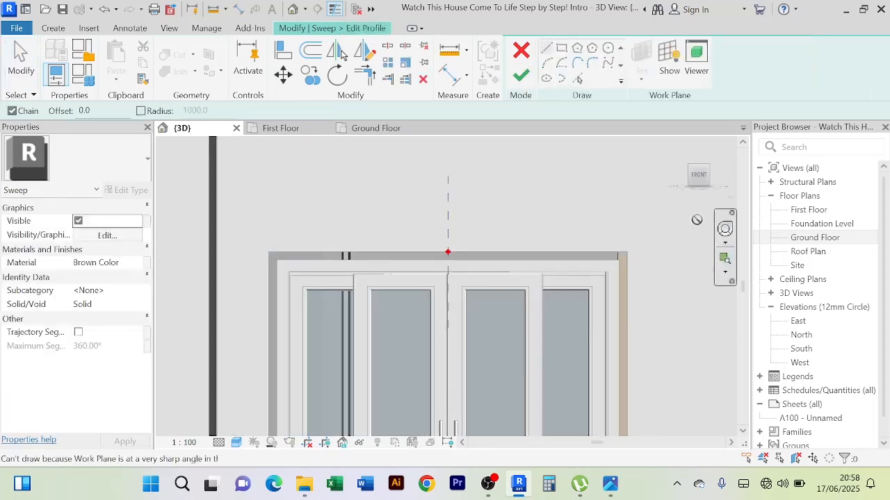
pyautogui.click(701, 179)
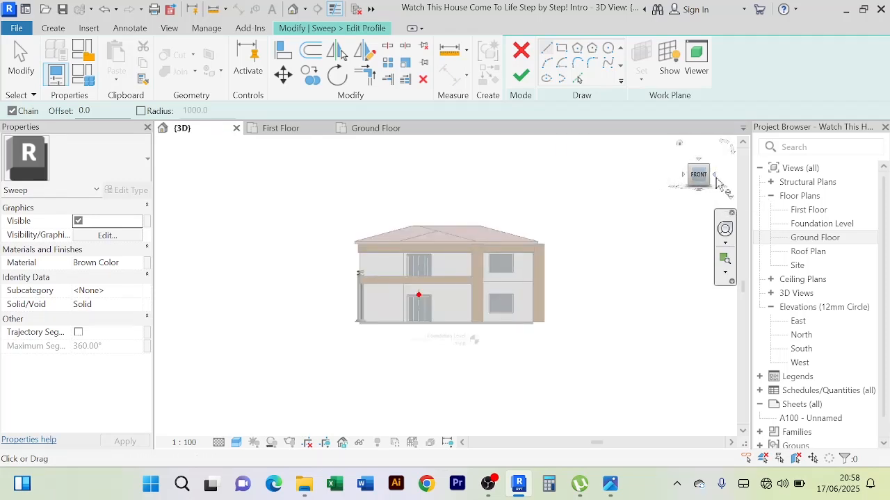
pyautogui.click(716, 178)
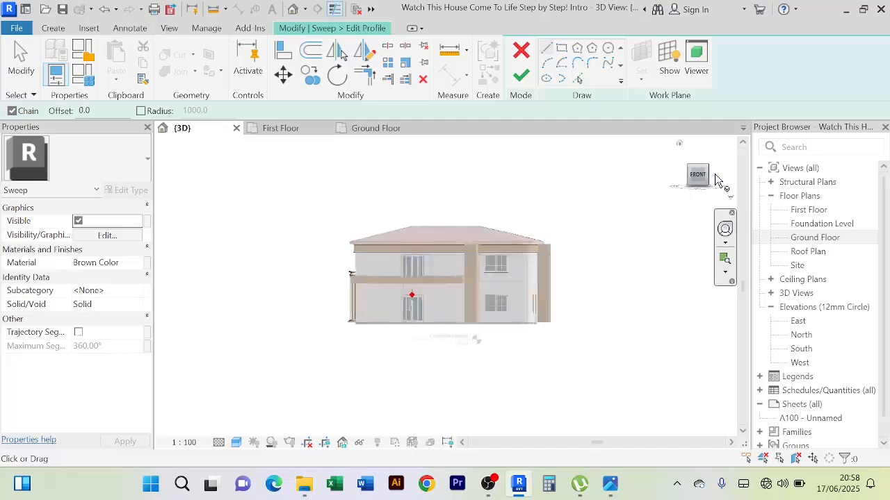
pyautogui.scroll(3, 392, 290)
pyautogui.scroll(5, 350, 240)
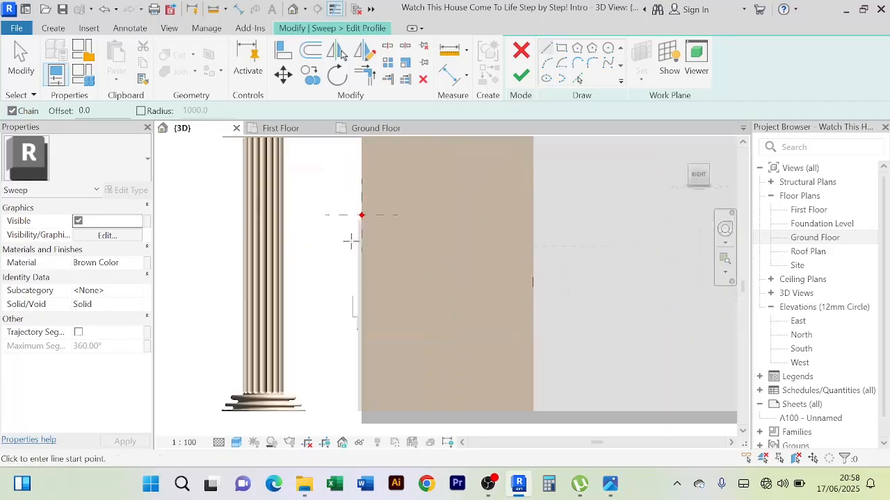
pyautogui.moveTo(391, 230); pyautogui.dragTo(408, 352, button='middle')
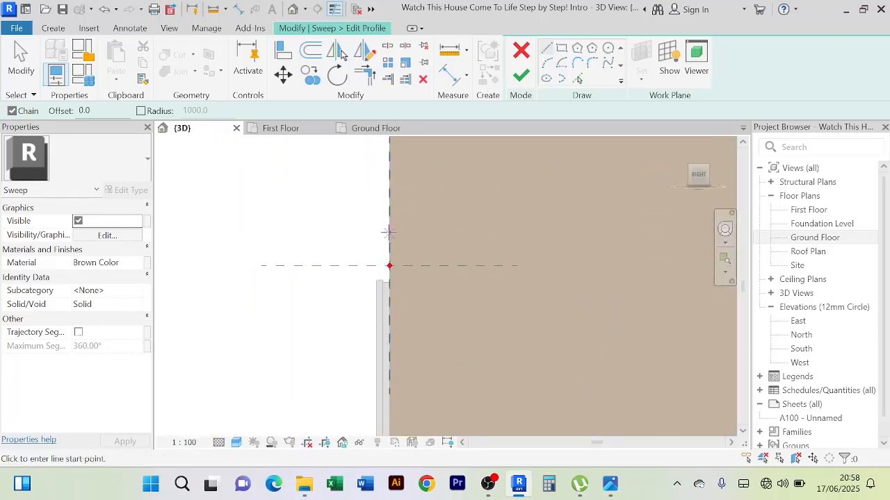
pyautogui.scroll(5, 400, 242)
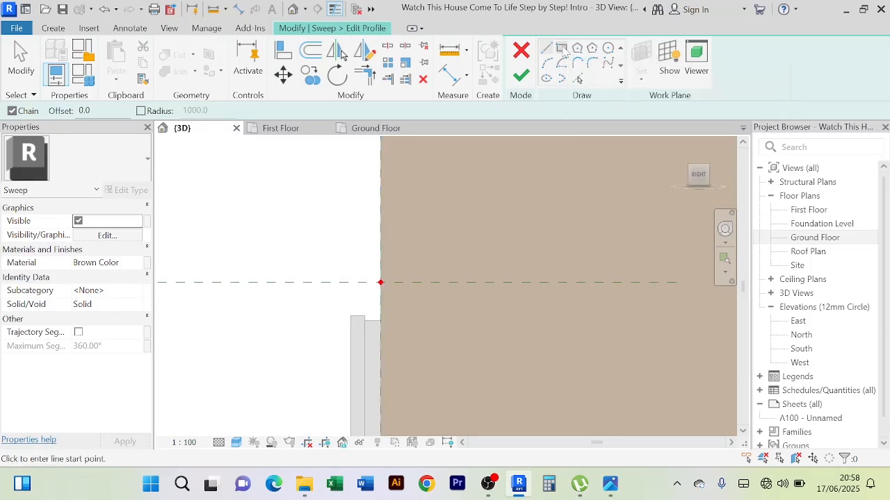
pyautogui.click(562, 49)
pyautogui.scroll(2, 367, 283)
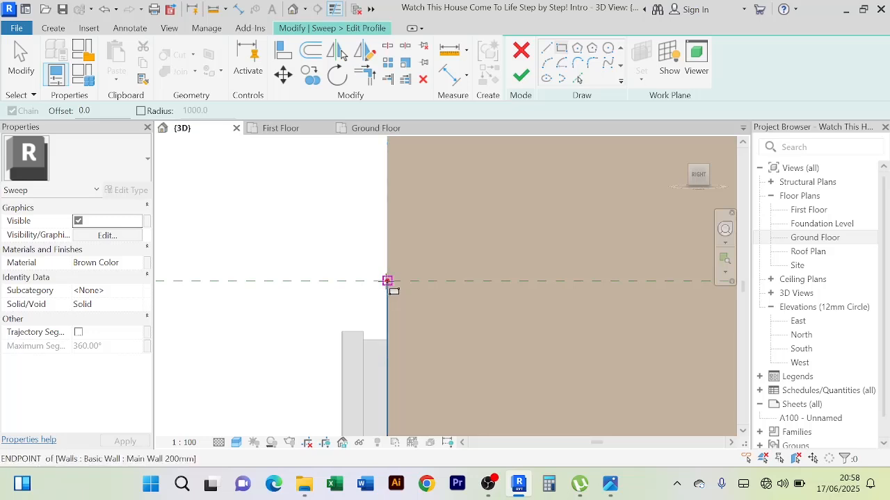
pyautogui.click(387, 281)
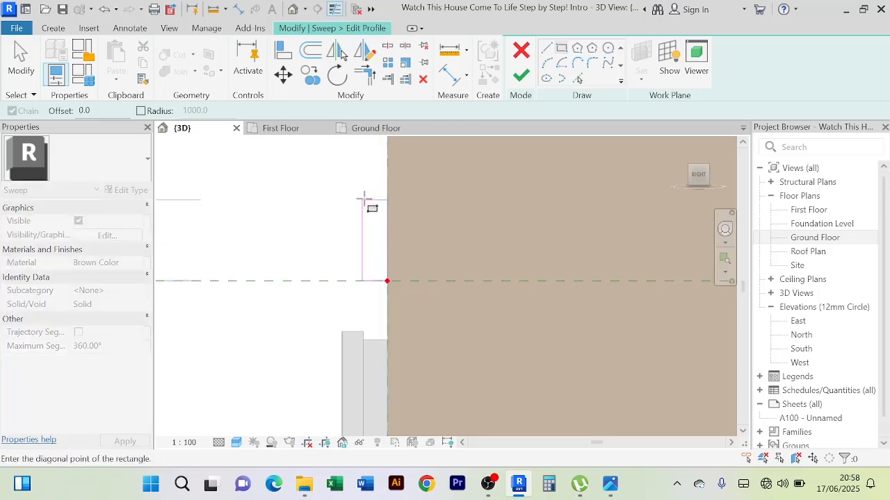
pyautogui.click(288, 190)
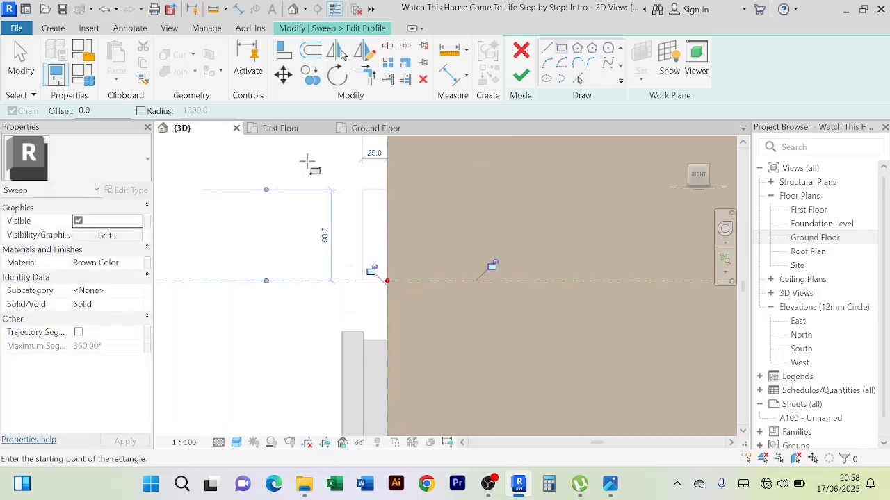
pyautogui.rightClick(318, 170)
pyautogui.click(332, 175)
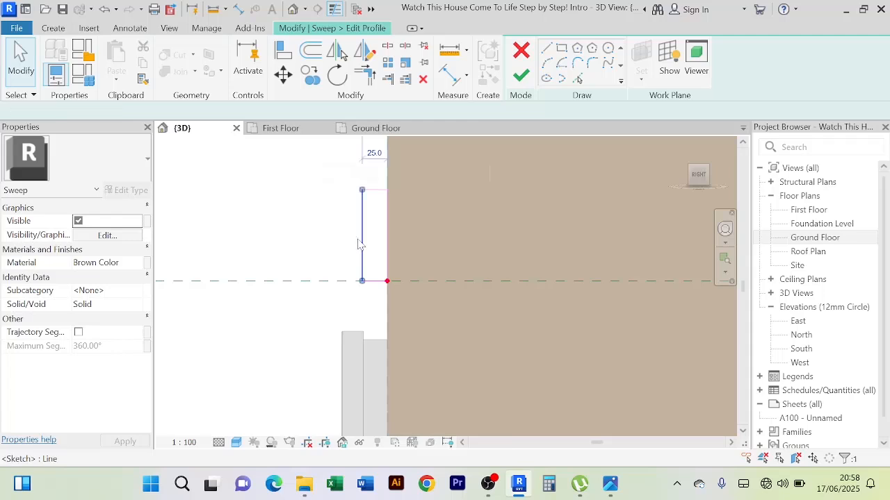
# Set the height of the rectangular sweep profile to 100 mm
pyautogui.click(361, 241)
pyautogui.scroll(-2, 435, 220)
pyautogui.moveTo(435, 220); pyautogui.dragTo(350, 258, button='middle')
pyautogui.click(280, 234)
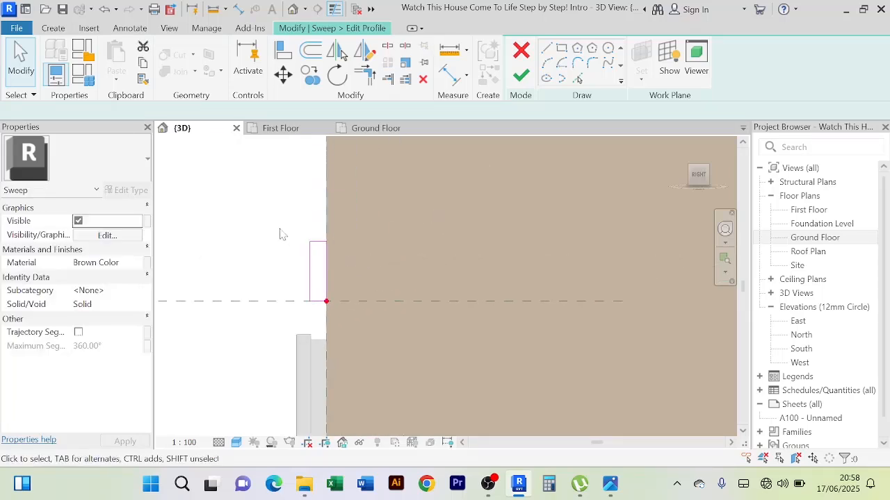
pyautogui.click(319, 242)
pyautogui.scroll(2, 319, 243)
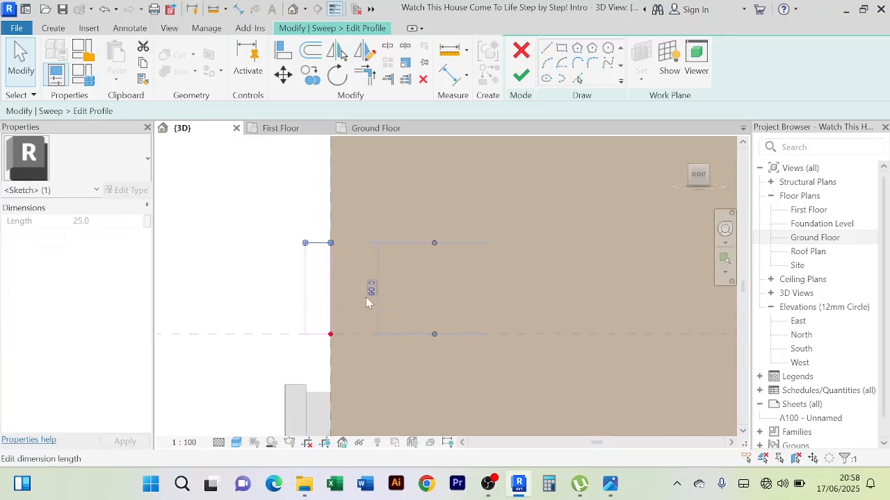
pyautogui.click(367, 294)
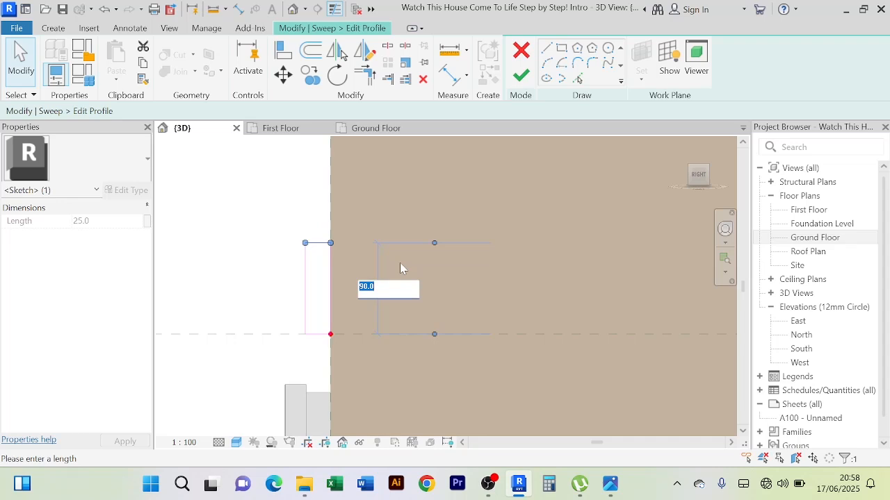
pyautogui.write('100')
pyautogui.press('Return')
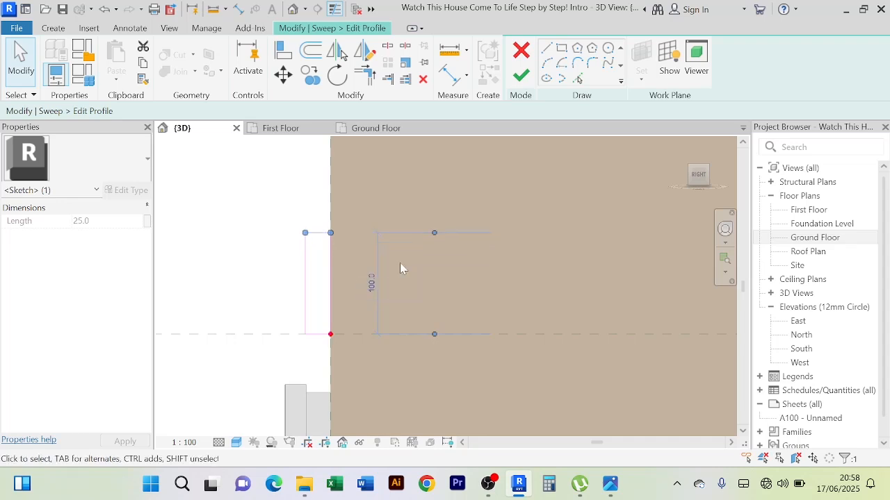
pyautogui.click(250, 299)
pyautogui.scroll(-1, 244, 294)
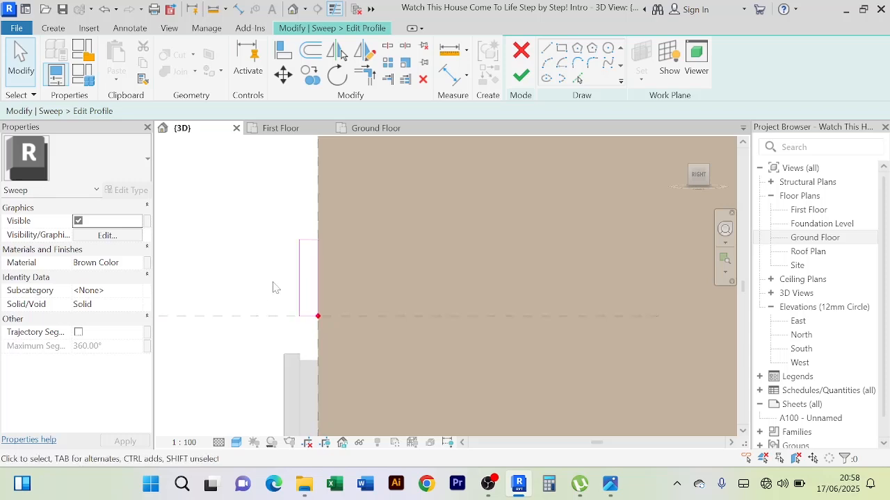
pyautogui.click(299, 278)
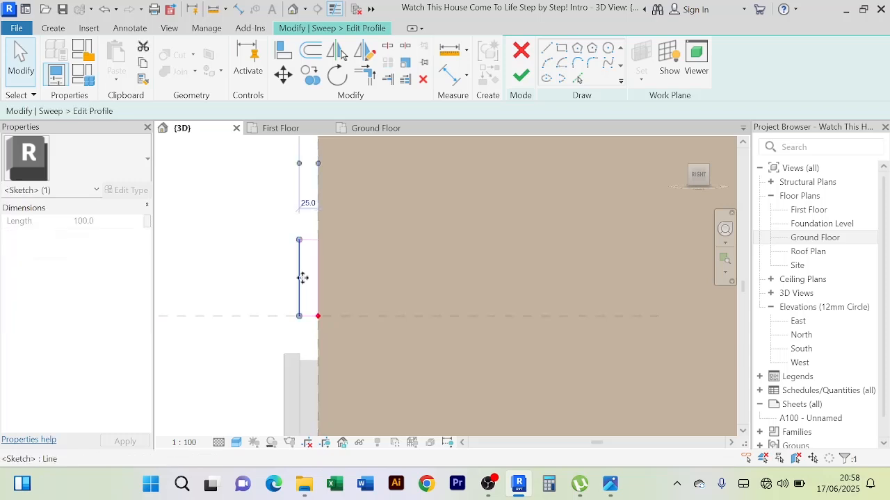
pyautogui.click(254, 255)
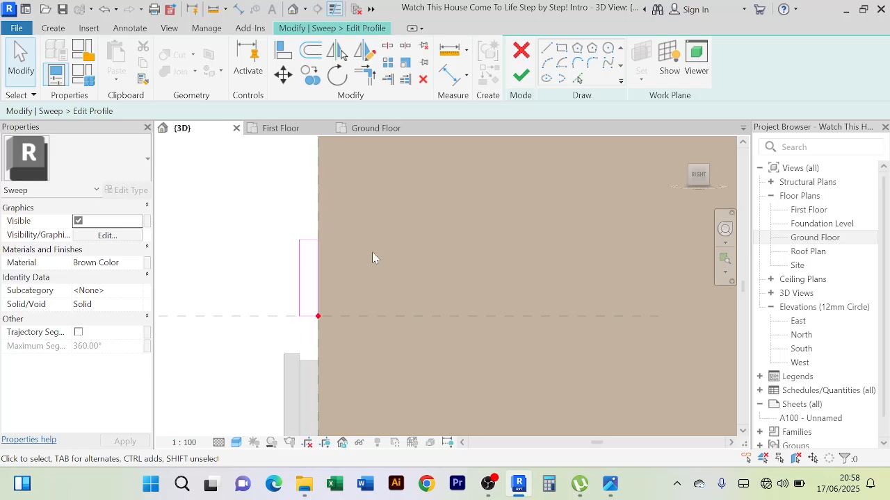
# Draw an outward semicircular arc of about 2.5 mm radius down the outer edge from the profile's upper outer corner with Start-End-Radius Arc
pyautogui.scroll(3, 292, 256)
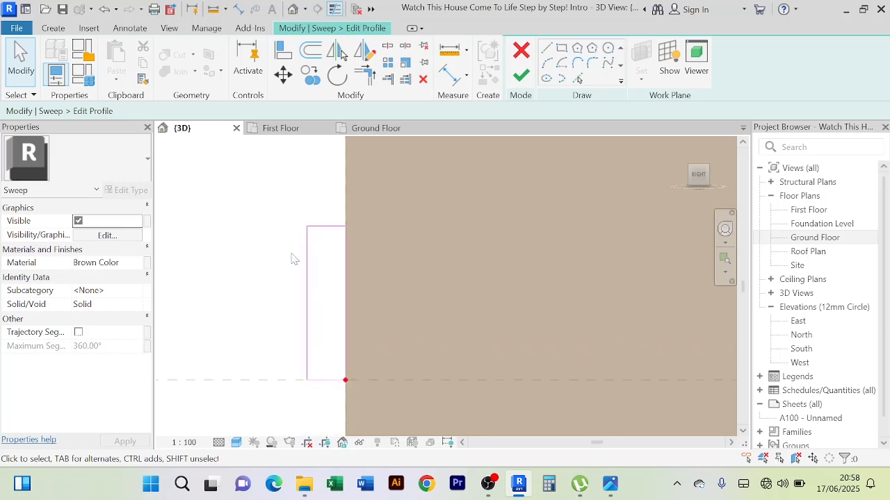
pyautogui.click(547, 68)
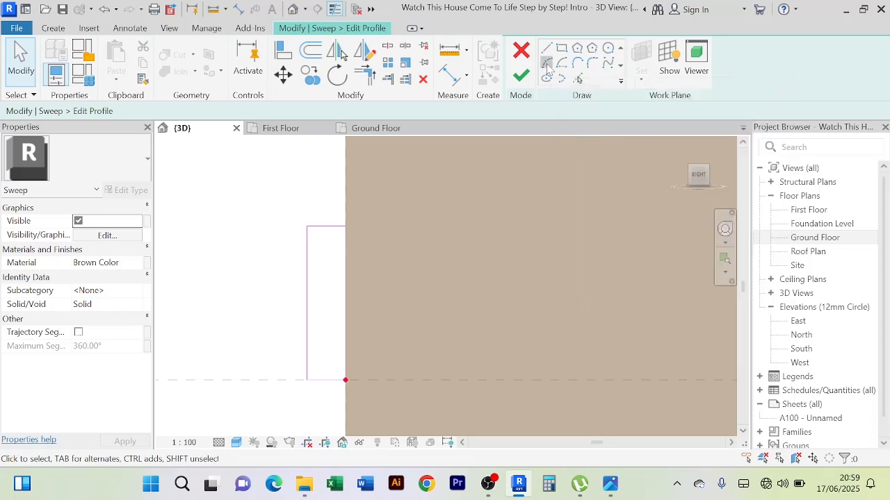
pyautogui.scroll(3, 300, 221)
pyautogui.scroll(5, 316, 266)
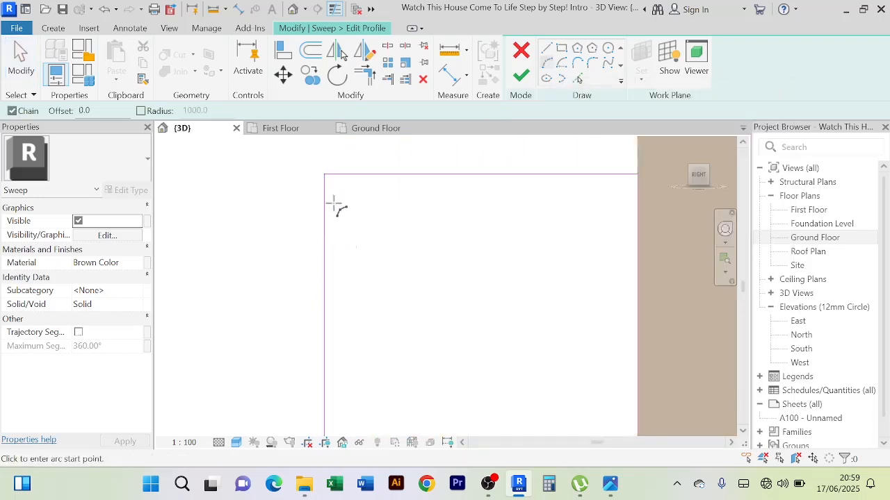
pyautogui.click(323, 174)
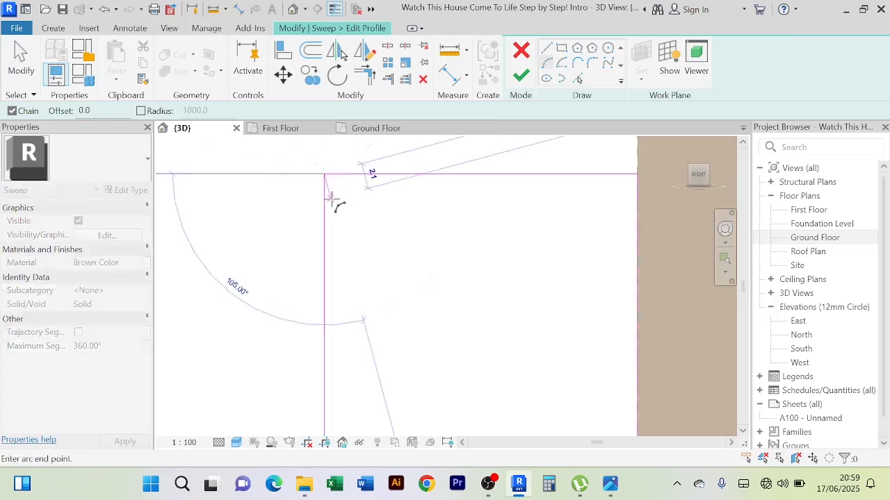
pyautogui.click(324, 241)
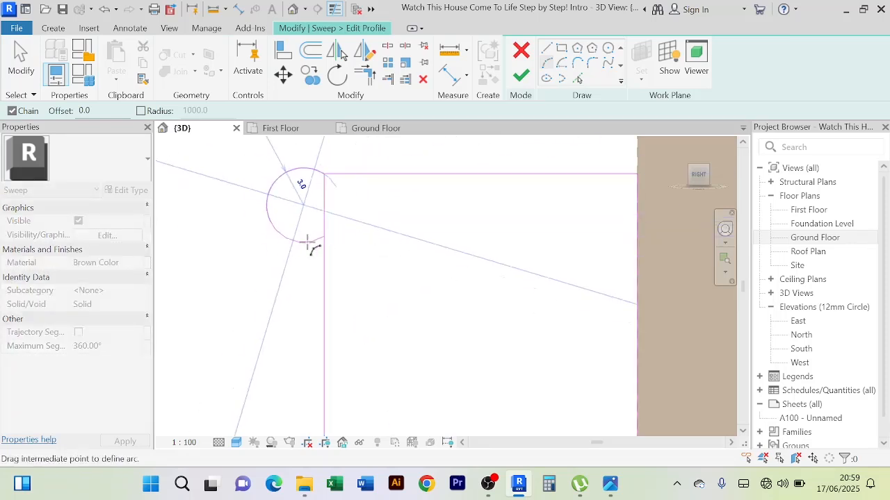
pyautogui.click(312, 232)
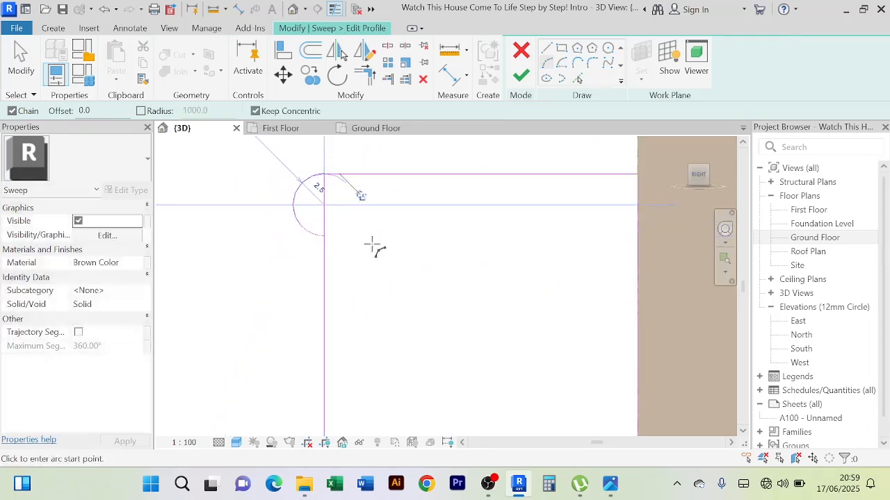
# Continue down the profile's outer edge with an inward arc of about 2.2 mm radius and a smaller outward arc, ending the arc command
pyautogui.click(325, 239)
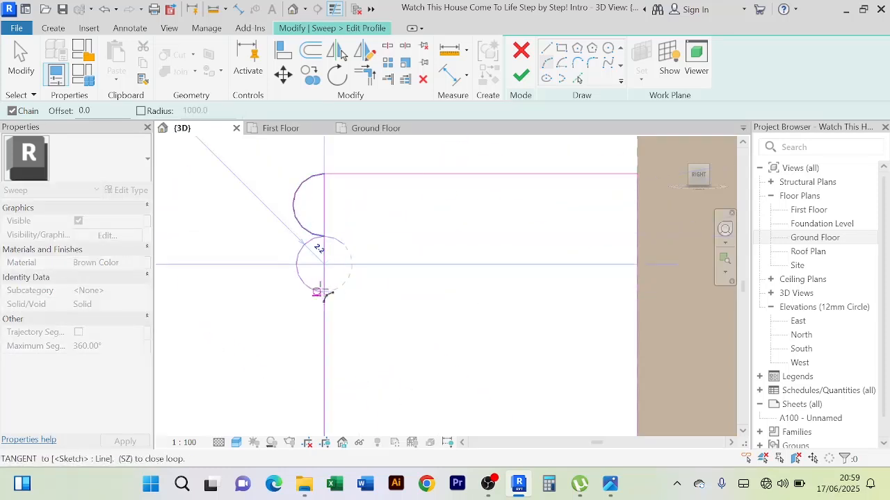
pyautogui.click(328, 295)
pyautogui.scroll(-2, 423, 314)
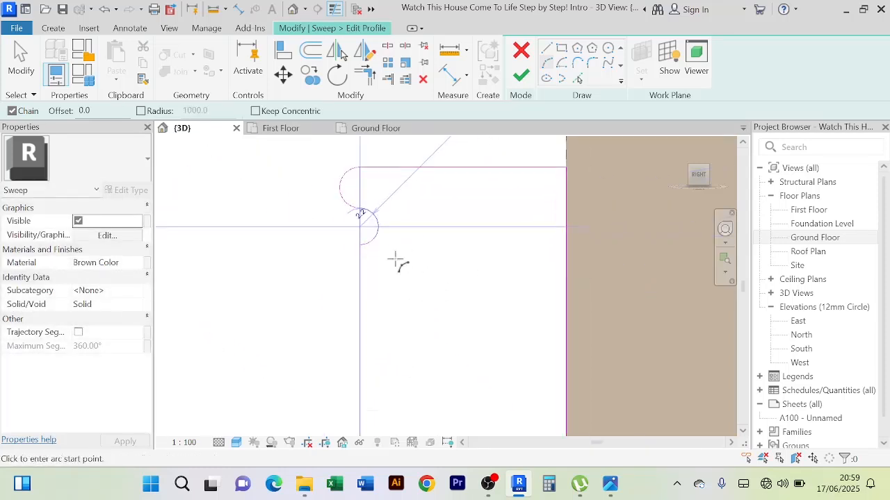
pyautogui.scroll(2, 363, 249)
pyautogui.scroll(-2, 362, 251)
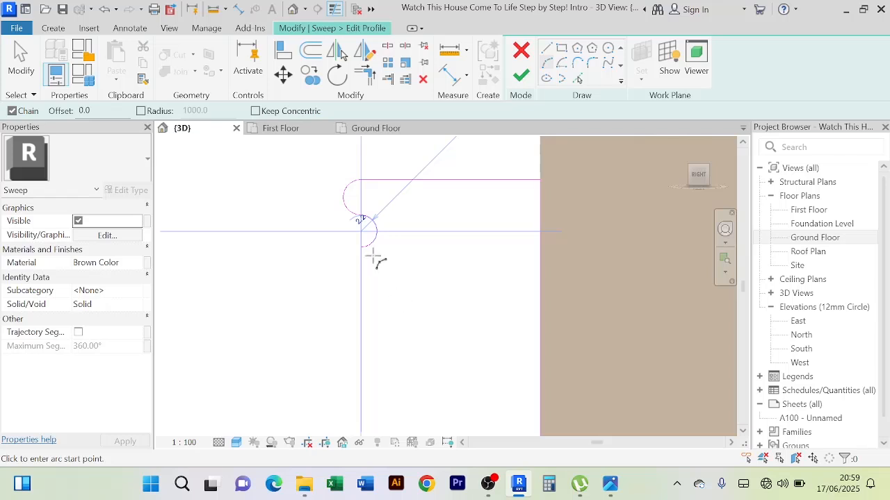
pyautogui.scroll(3, 355, 249)
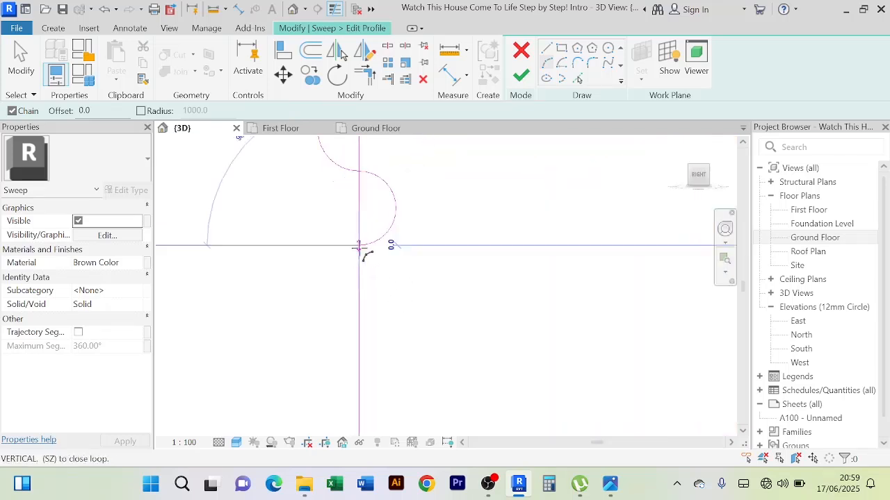
pyautogui.click(359, 248)
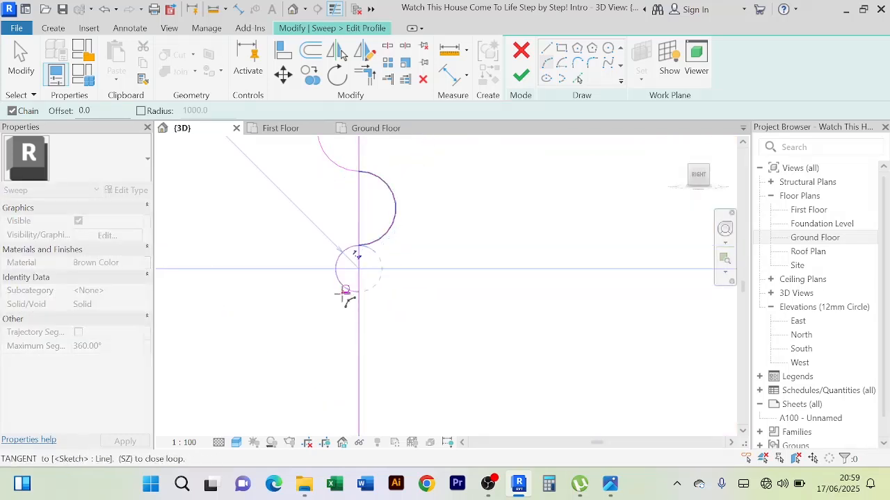
pyautogui.click(346, 291)
pyautogui.scroll(-3, 437, 288)
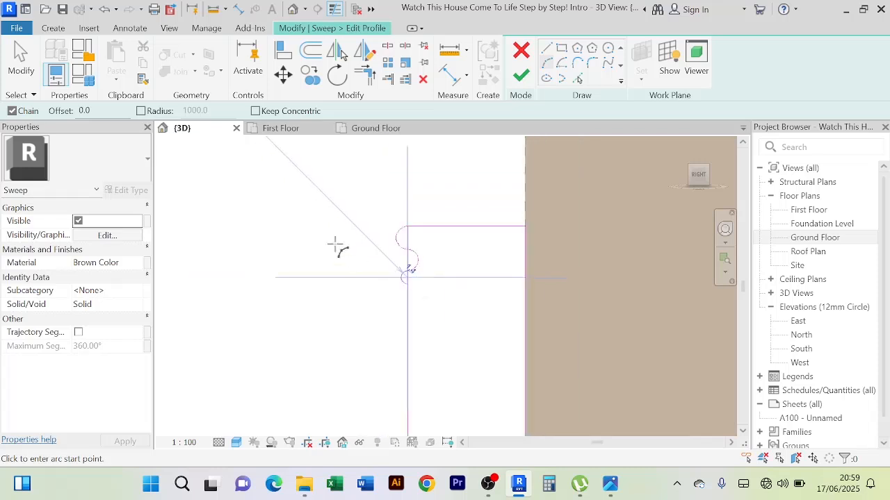
pyautogui.rightClick(294, 165)
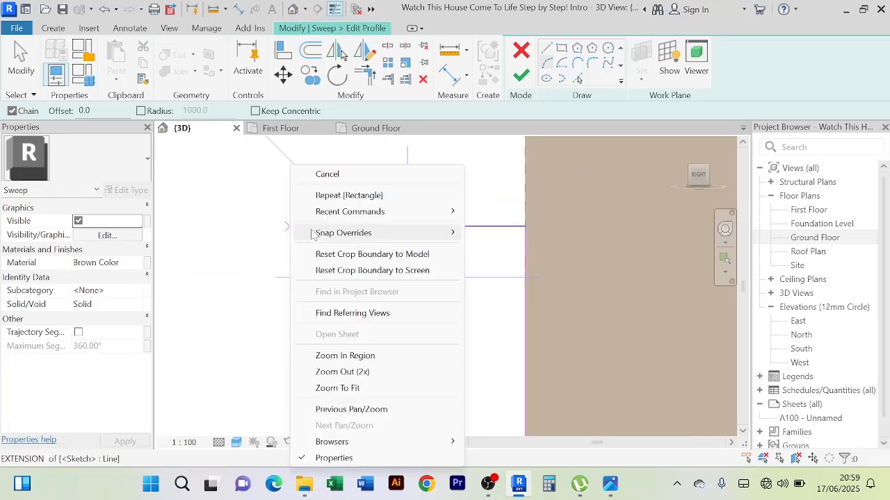
pyautogui.click(318, 174)
pyautogui.rightClick(341, 167)
pyautogui.click(377, 173)
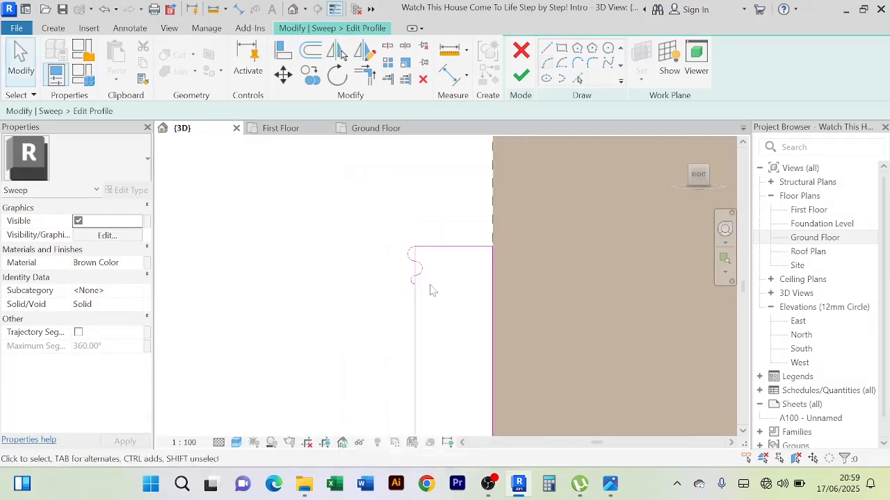
# Shorten the profile's outer vertical line so its upper end meets the lowest arc's end, unjoining the conflicting elements
pyautogui.moveTo(428, 288); pyautogui.dragTo(393, 231, button='middle')
pyautogui.scroll(2, 379, 209)
pyautogui.click(352, 188)
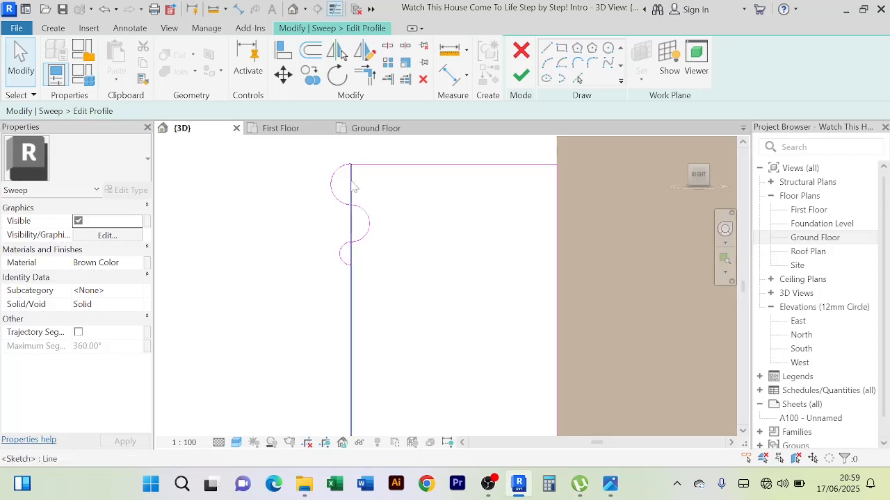
pyautogui.scroll(2, 353, 186)
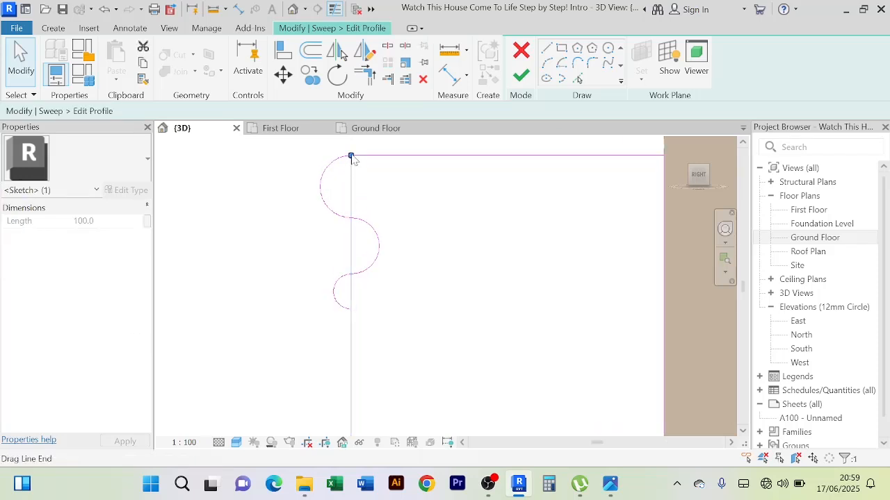
pyautogui.moveTo(352, 158); pyautogui.dragTo(354, 183)
pyautogui.moveTo(350, 246); pyautogui.dragTo(351, 309)
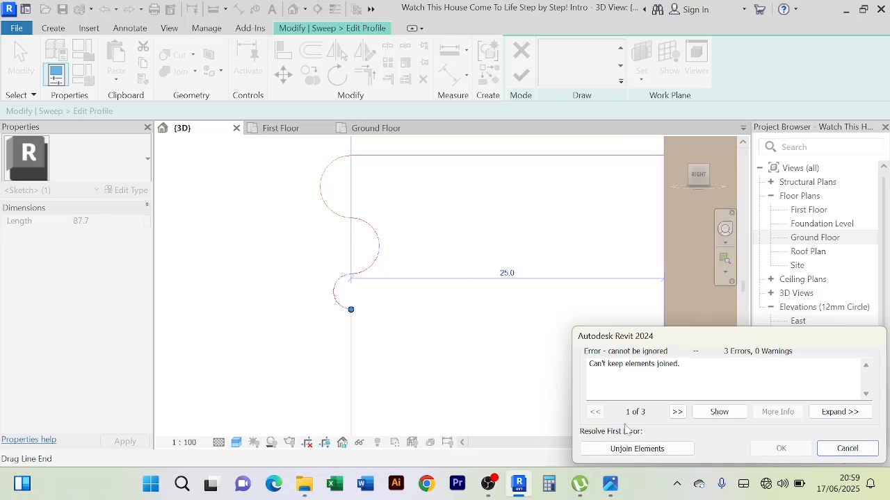
pyautogui.click(637, 449)
pyautogui.click(265, 278)
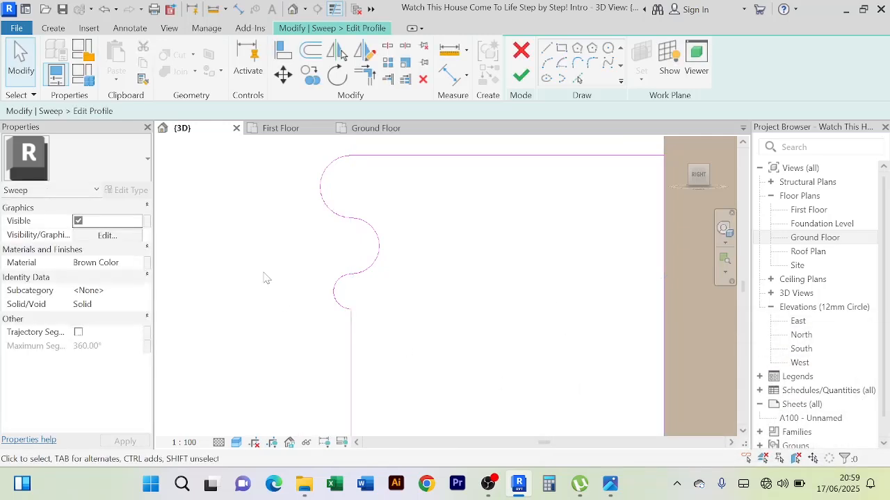
# Examine the whole sweep profile from its curved upper outer corner down to the path point
pyautogui.scroll(-5, 269, 278)
pyautogui.moveTo(398, 294); pyautogui.dragTo(377, 223, button='middle')
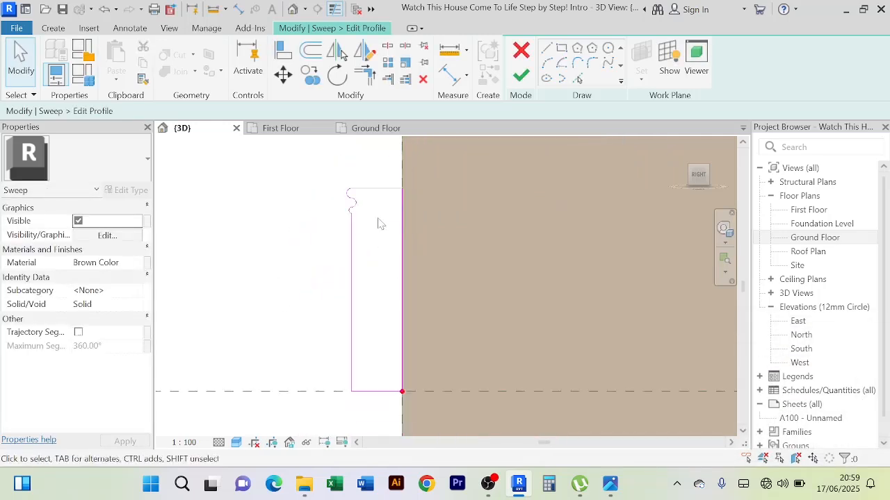
pyautogui.scroll(-3, 377, 223)
pyautogui.moveTo(383, 298); pyautogui.dragTo(370, 334, button='middle')
pyautogui.scroll(4, 341, 275)
pyautogui.scroll(-2, 355, 271)
pyautogui.scroll(3, 369, 334)
pyautogui.moveTo(371, 221); pyautogui.dragTo(366, 372, button='middle')
# Mirror a copy of the three edge arcs to the profile's lower part about a horizontal axis drawn across its mid-height
pyautogui.scroll(2, 337, 248)
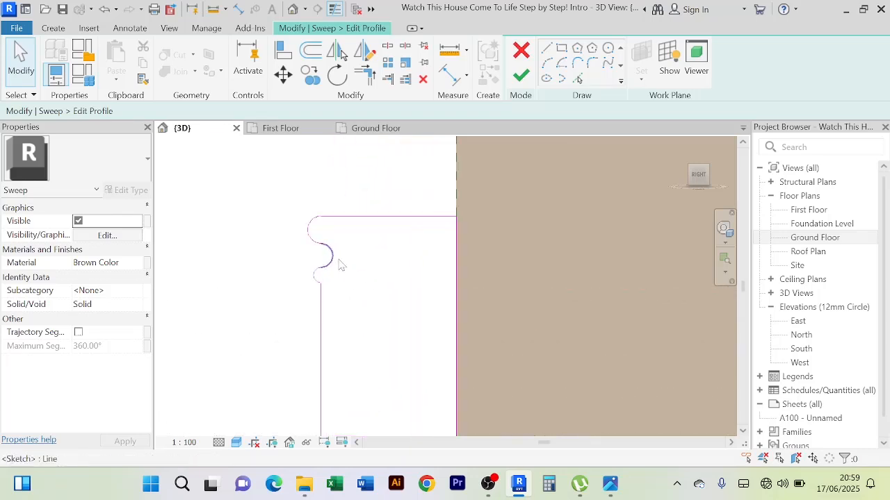
pyautogui.scroll(2, 340, 264)
pyautogui.scroll(2, 337, 286)
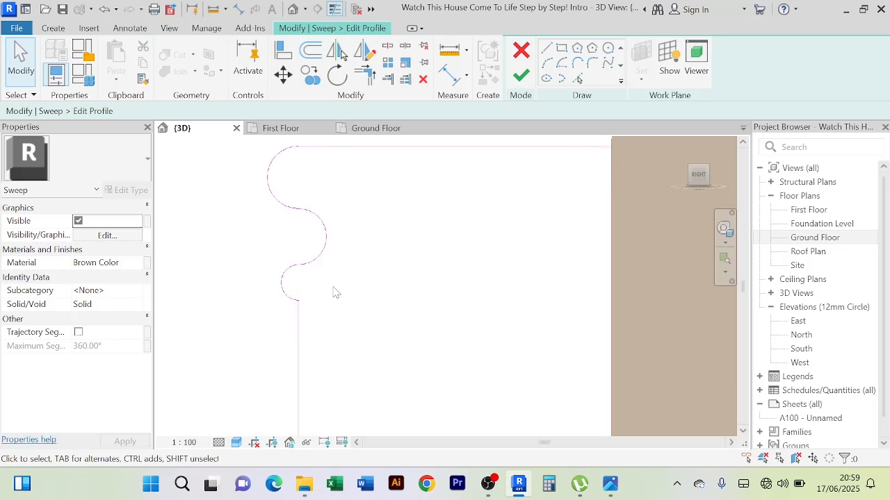
pyautogui.moveTo(330, 286); pyautogui.dragTo(250, 174)
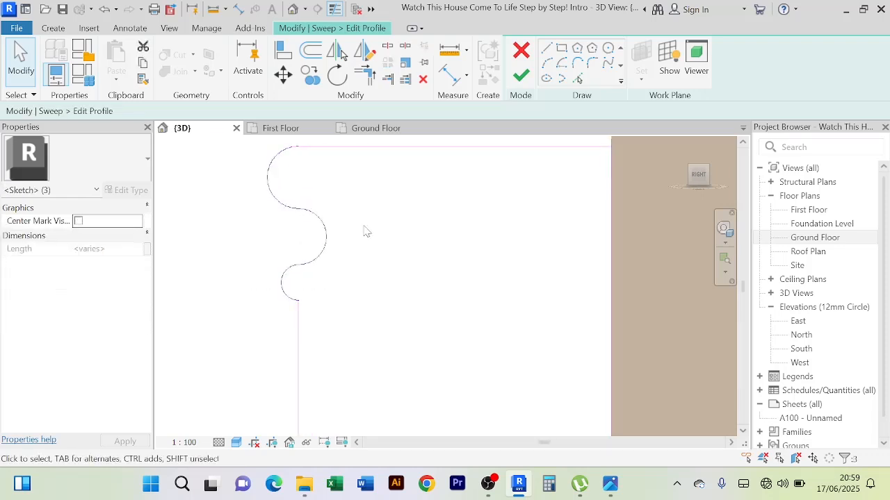
pyautogui.scroll(5, 369, 229)
pyautogui.moveTo(371, 231)
pyautogui.mouseDown(button='middle')
pyautogui.moveTo(380, 165)
pyautogui.moveTo(388, 208)
pyautogui.moveTo(379, 224)
pyautogui.mouseUp(button='middle')
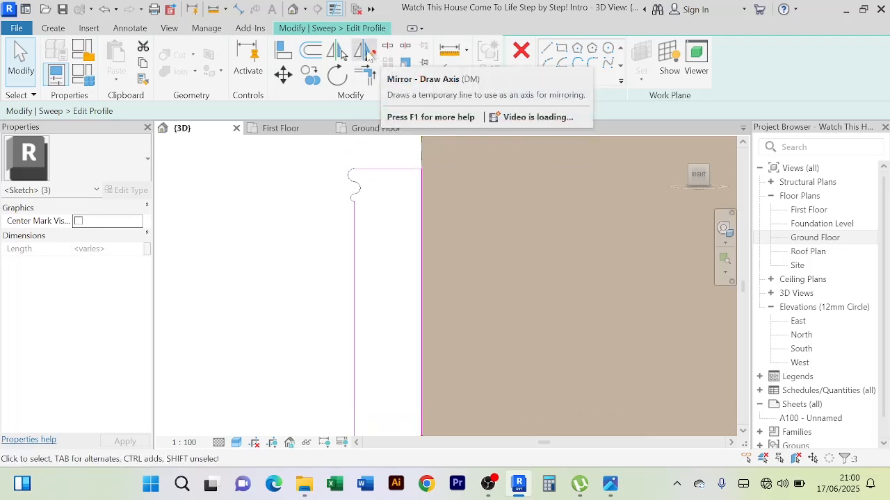
pyautogui.click(368, 56)
pyautogui.moveTo(391, 289)
pyautogui.mouseDown(button='middle')
pyautogui.moveTo(391, 254)
pyautogui.moveTo(364, 204)
pyautogui.moveTo(324, 276)
pyautogui.mouseUp(button='middle')
pyautogui.scroll(-2, 332, 192)
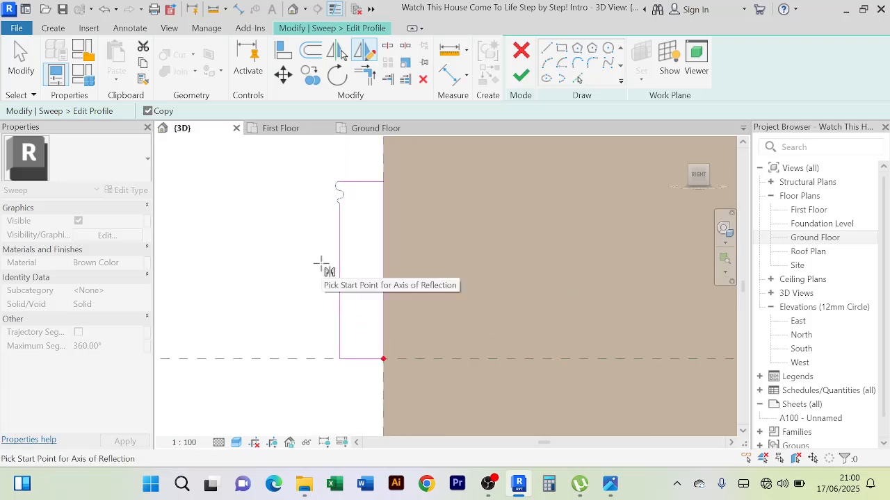
pyautogui.click(410, 264)
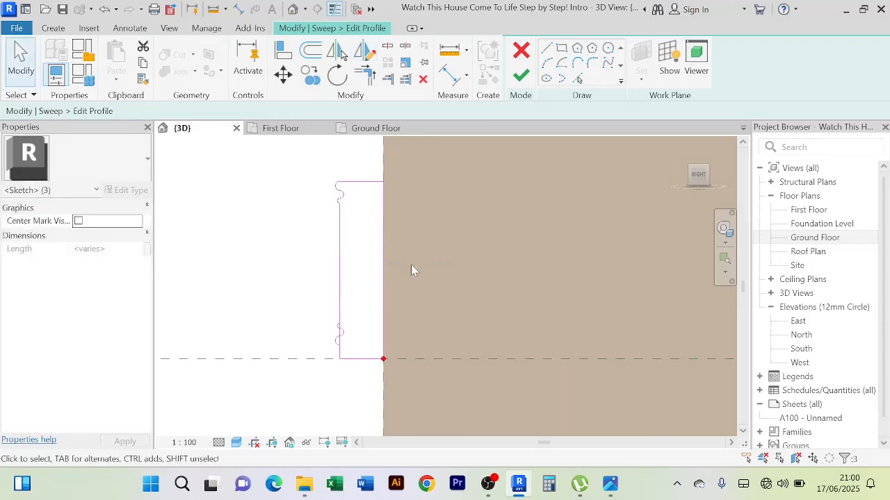
# Move the mirrored arcs down along the outer edge to the profile's lower outer corner
pyautogui.scroll(3, 371, 318)
pyautogui.moveTo(372, 320)
pyautogui.mouseDown(button='middle')
pyautogui.moveTo(395, 260)
pyautogui.moveTo(394, 208)
pyautogui.mouseUp(button='middle')
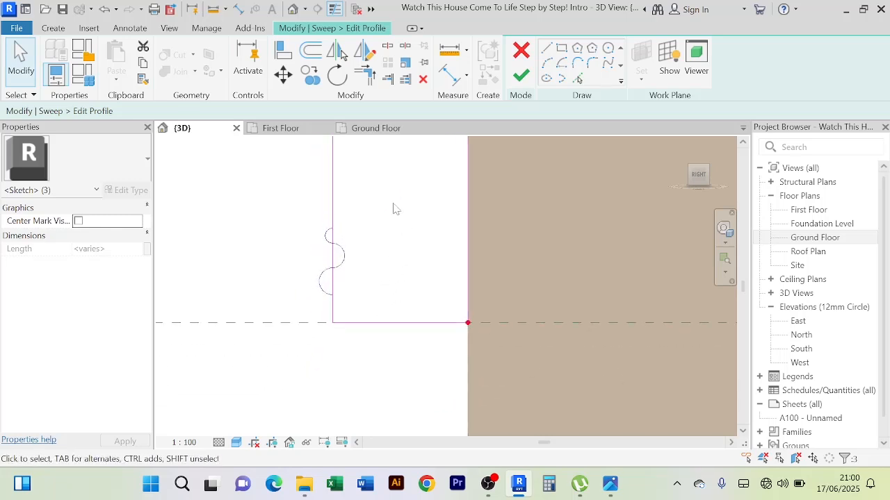
pyautogui.scroll(4, 394, 237)
pyautogui.moveTo(397, 295); pyautogui.dragTo(511, 167, button='middle')
pyautogui.scroll(2, 453, 261)
pyautogui.moveTo(436, 286); pyautogui.dragTo(556, 189, button='middle')
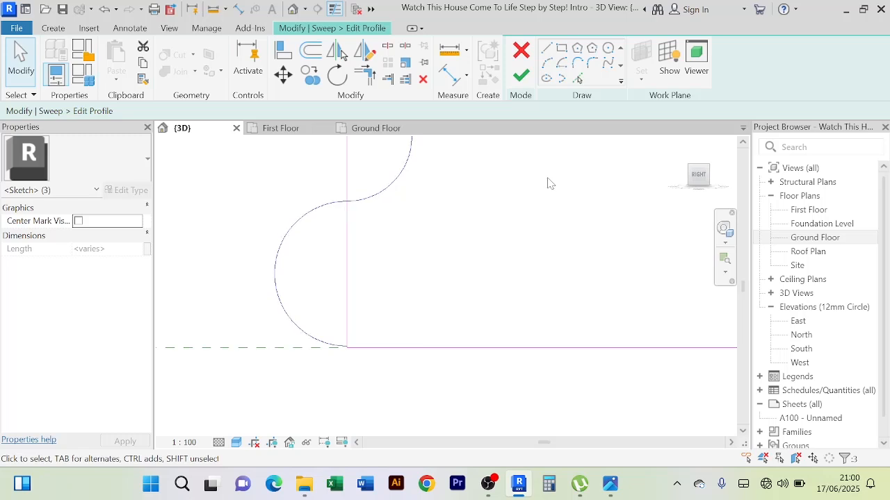
pyautogui.scroll(2, 360, 382)
pyautogui.scroll(2, 347, 332)
pyautogui.scroll(2, 348, 331)
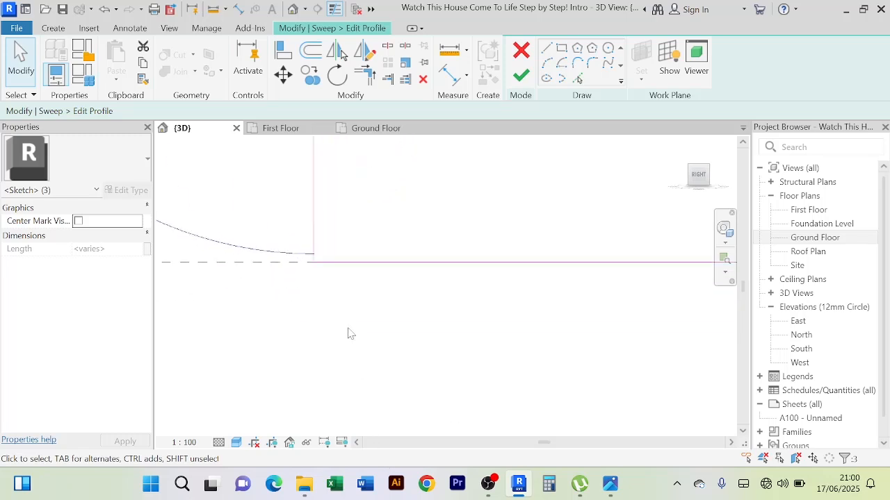
pyautogui.moveTo(348, 332); pyautogui.dragTo(438, 397, button='middle')
pyautogui.scroll(2, 435, 392)
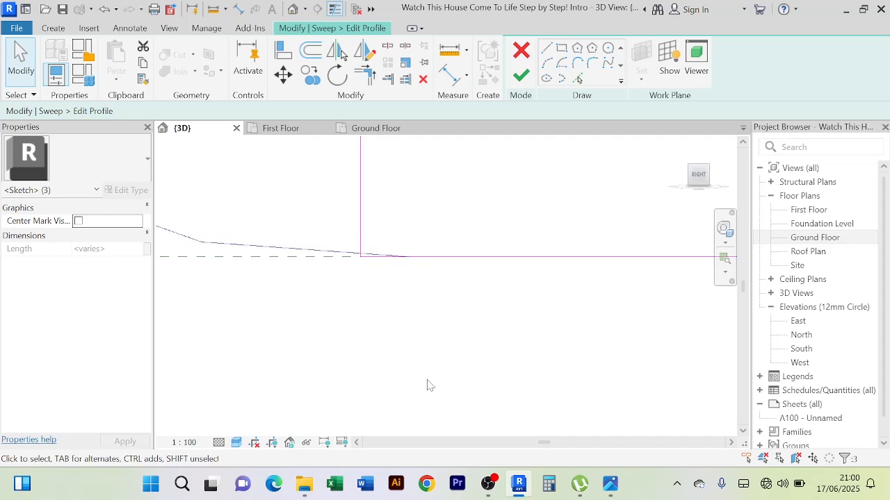
pyautogui.scroll(4, 349, 249)
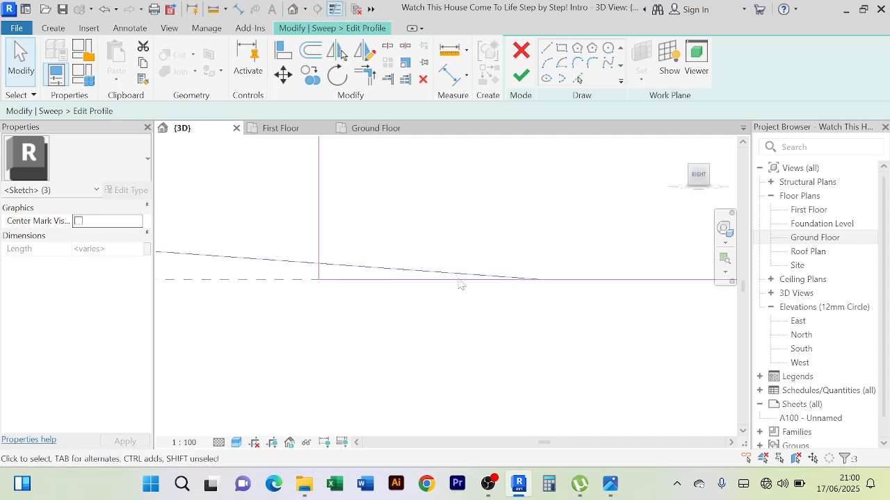
# Try to nudge the mirrored arcs slightly back up, and undo their last downward move
pyautogui.press('Up')
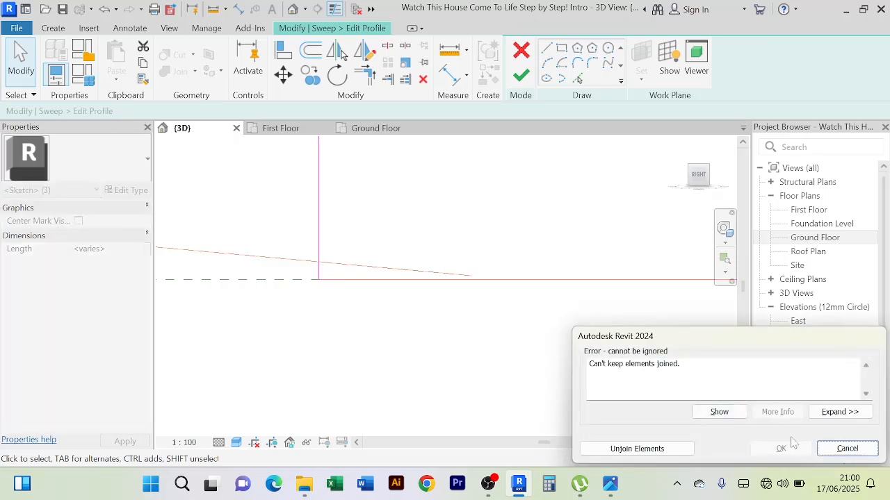
pyautogui.click(848, 449)
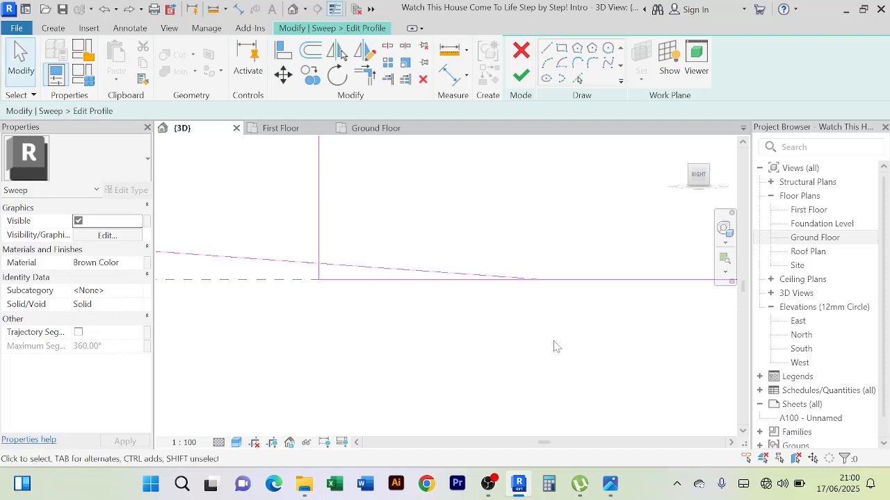
pyautogui.hotkey('ctrl', 'z')
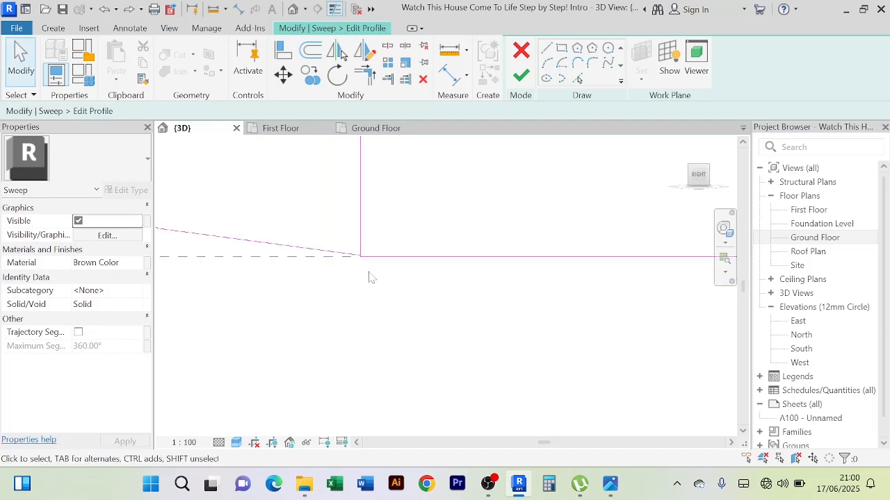
# Try to pull the lowest mirrored arc's end down to the profile's lower outer corner
pyautogui.scroll(6, 343, 245)
pyautogui.moveTo(464, 267); pyautogui.dragTo(369, 327, button='middle')
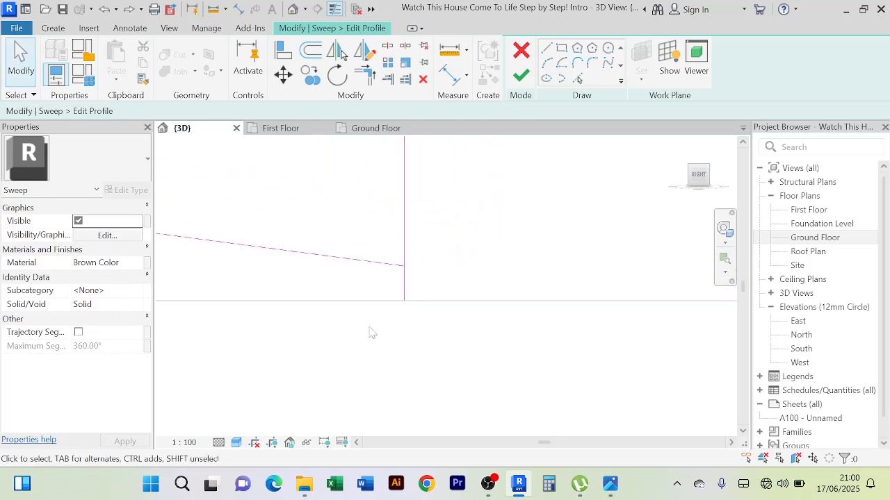
pyautogui.click(389, 276)
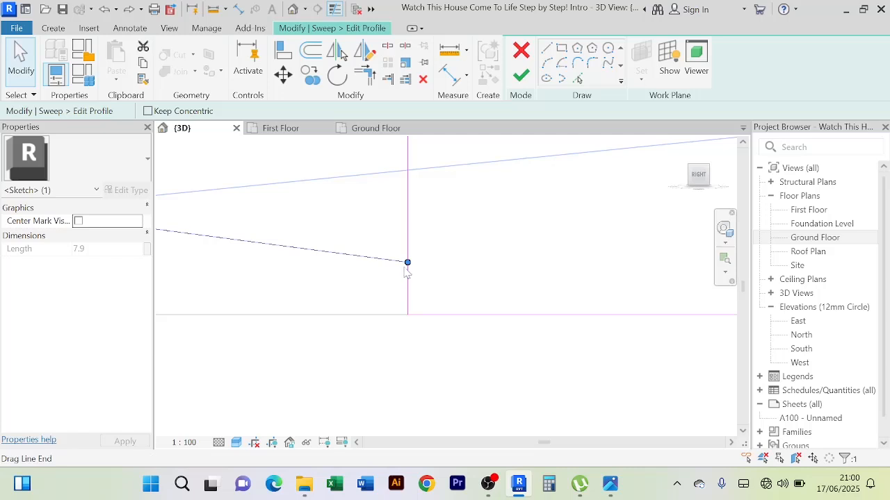
pyautogui.moveTo(407, 263); pyautogui.dragTo(407, 315)
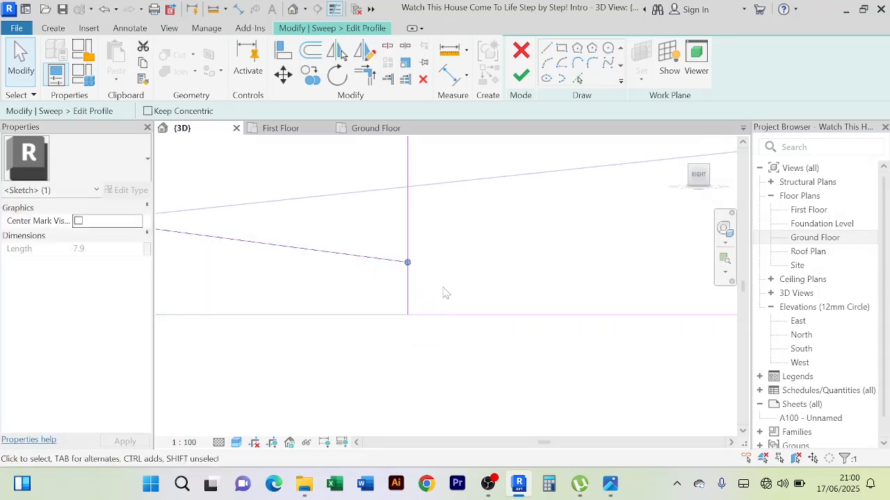
pyautogui.click(443, 288)
pyautogui.scroll(-8, 443, 289)
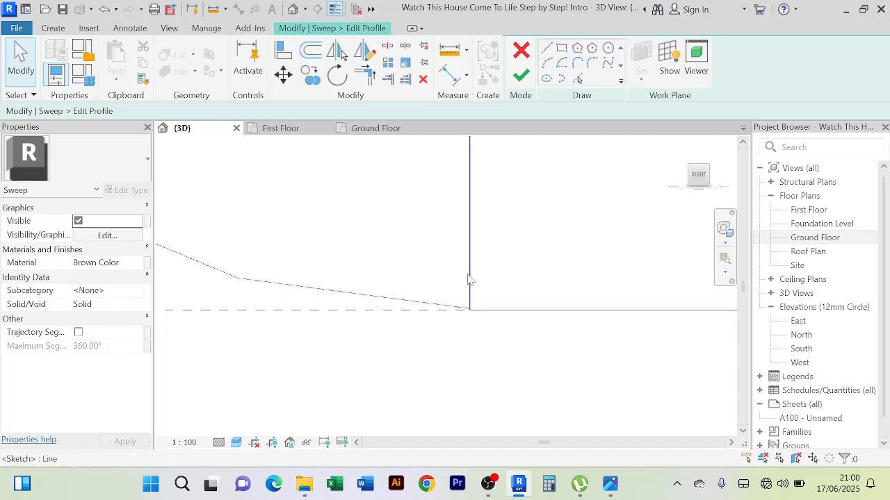
# Shorten the profile's outer vertical edge to about 75.4 mm, ending at the top of the mirrored arcs, and unjoin the conflicting elements
pyautogui.click(468, 280)
pyautogui.scroll(-10, 485, 368)
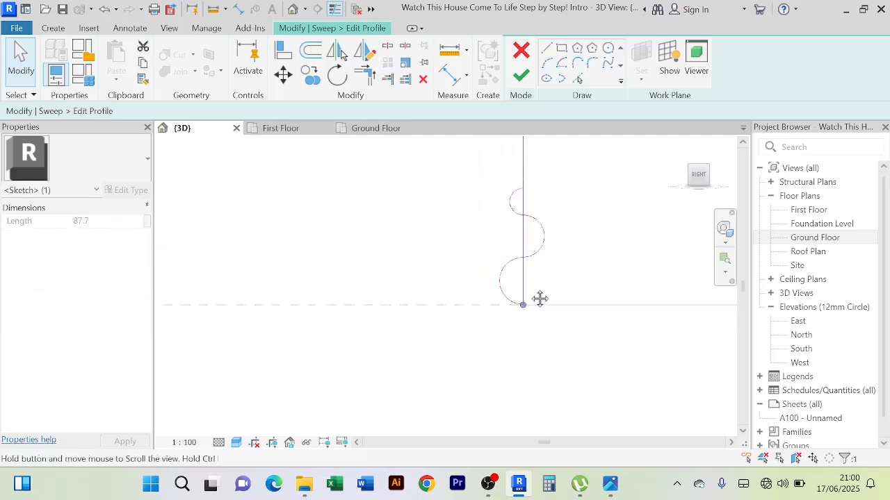
pyautogui.moveTo(540, 298); pyautogui.dragTo(452, 371, button='middle')
pyautogui.scroll(3, 444, 351)
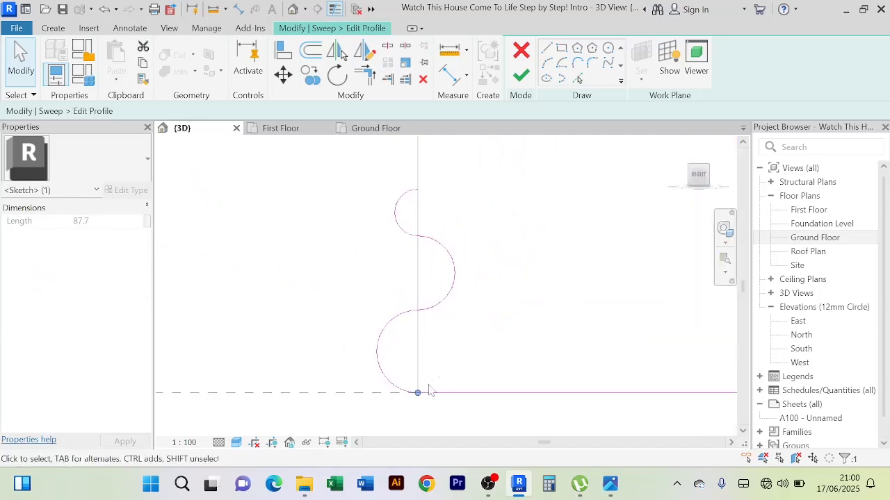
pyautogui.moveTo(418, 394); pyautogui.dragTo(417, 189)
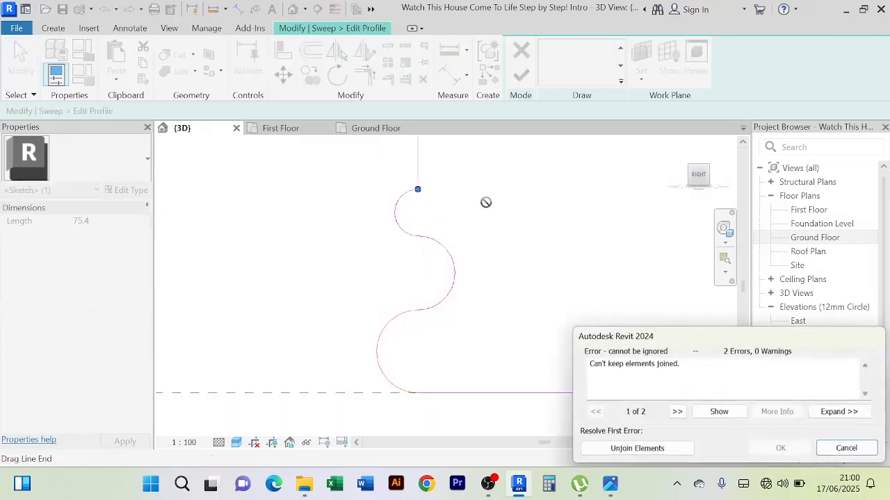
pyautogui.click(637, 448)
# Nudge the lowest mirrored arc down until its end meets the profile's bottom edge
pyautogui.scroll(3, 417, 382)
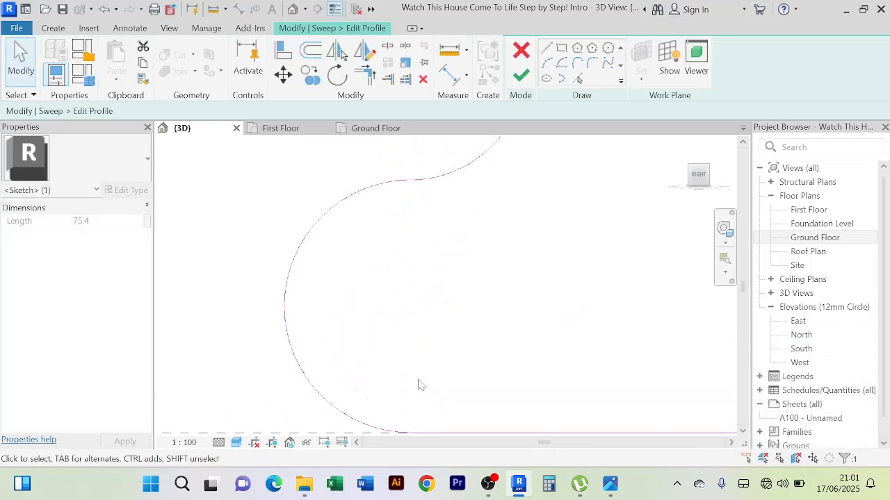
pyautogui.moveTo(417, 382); pyautogui.dragTo(430, 314, button='middle')
pyautogui.scroll(5, 411, 347)
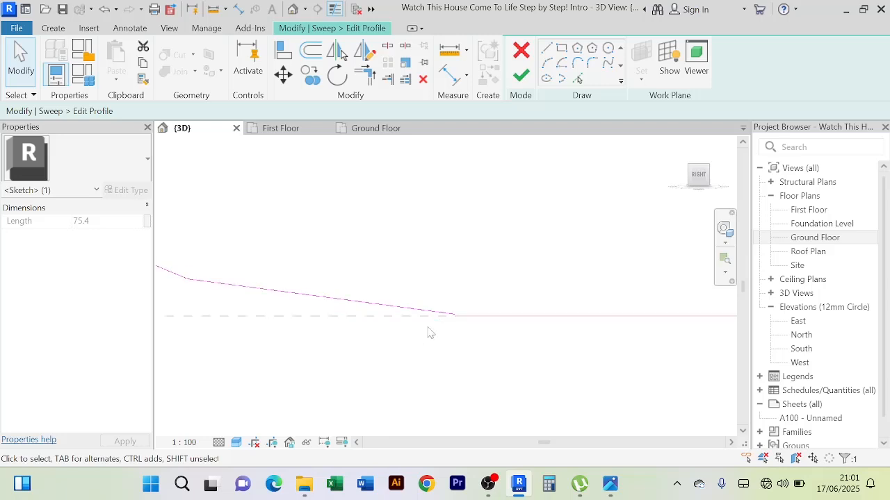
pyautogui.scroll(4, 459, 323)
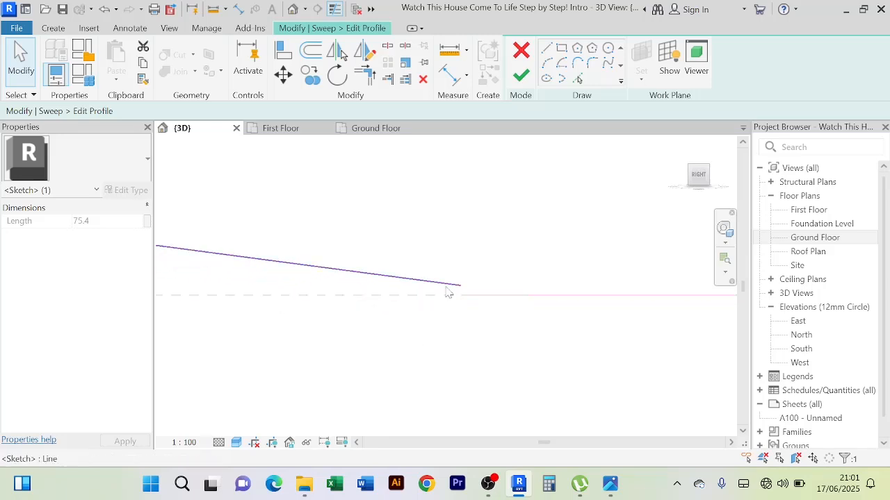
pyautogui.click(447, 286)
pyautogui.press('Down')
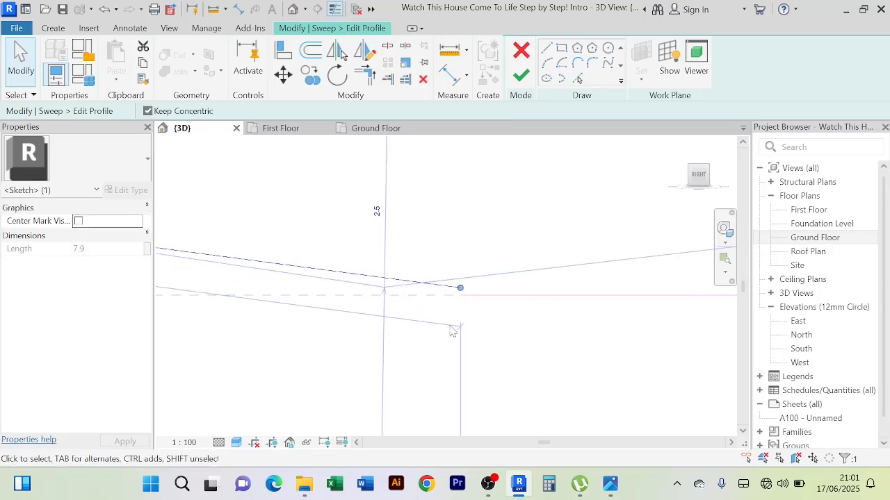
pyautogui.press('Down')
pyautogui.press('Down')
pyautogui.press('Down')
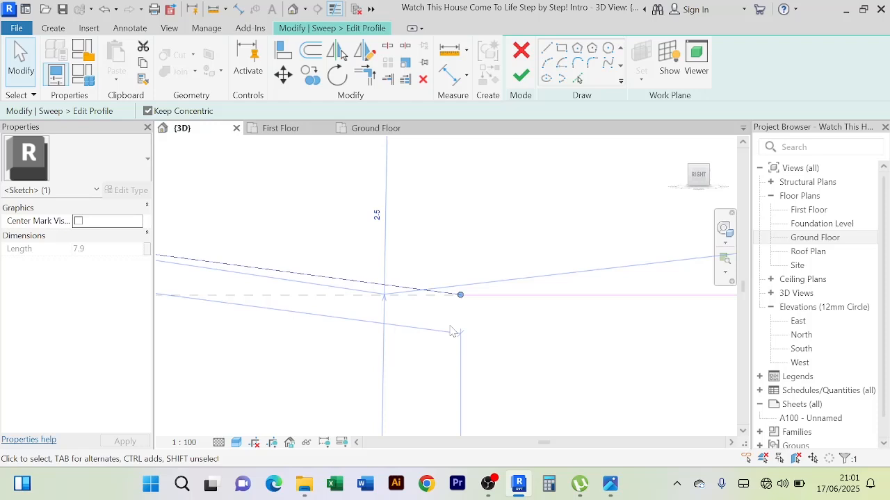
pyautogui.click(486, 333)
# Examine the joint between the lowest arc and the bottom edge, and the profile's position against the wall
pyautogui.scroll(10, 464, 298)
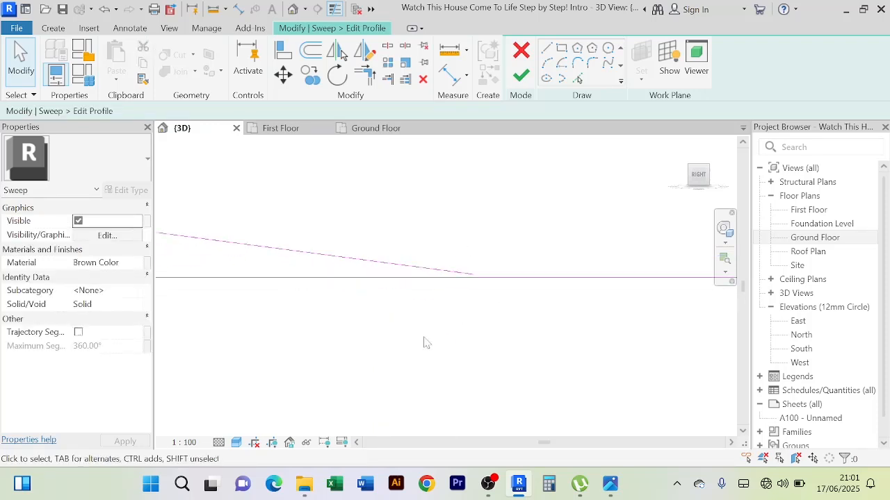
pyautogui.moveTo(458, 314)
pyautogui.mouseDown(button='middle')
pyautogui.moveTo(439, 334)
pyautogui.moveTo(468, 266)
pyautogui.mouseUp(button='middle')
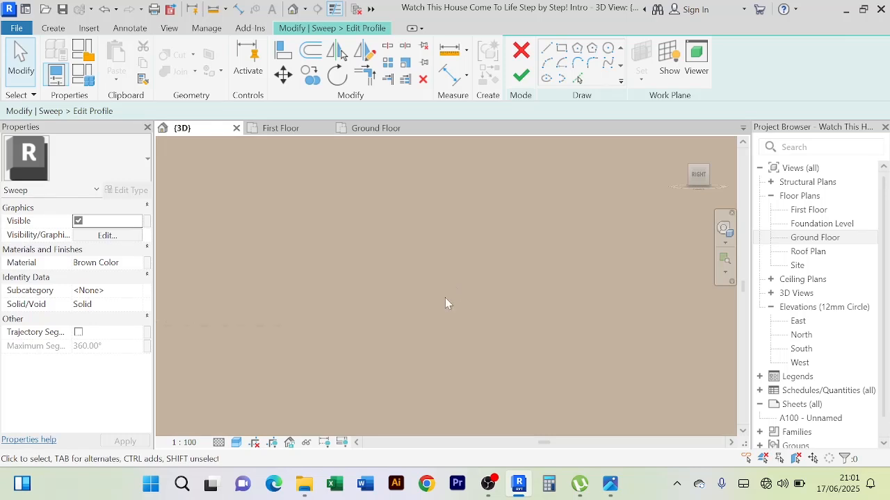
pyautogui.scroll(-5, 445, 298)
pyautogui.scroll(4, 353, 300)
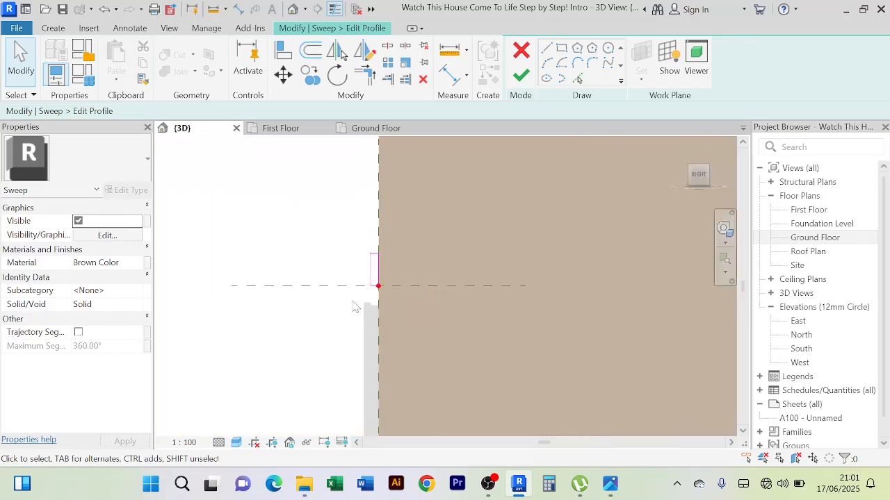
pyautogui.scroll(8, 355, 306)
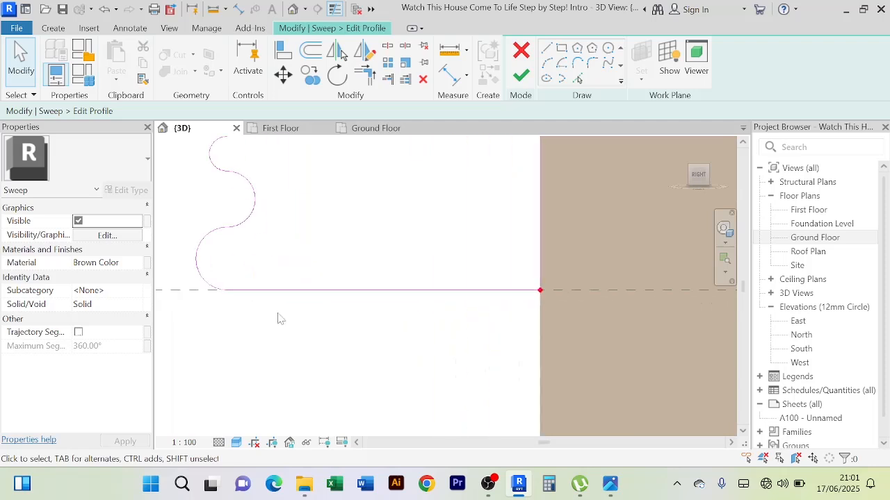
pyautogui.moveTo(277, 318); pyautogui.dragTo(423, 357, button='middle')
pyautogui.scroll(5, 359, 341)
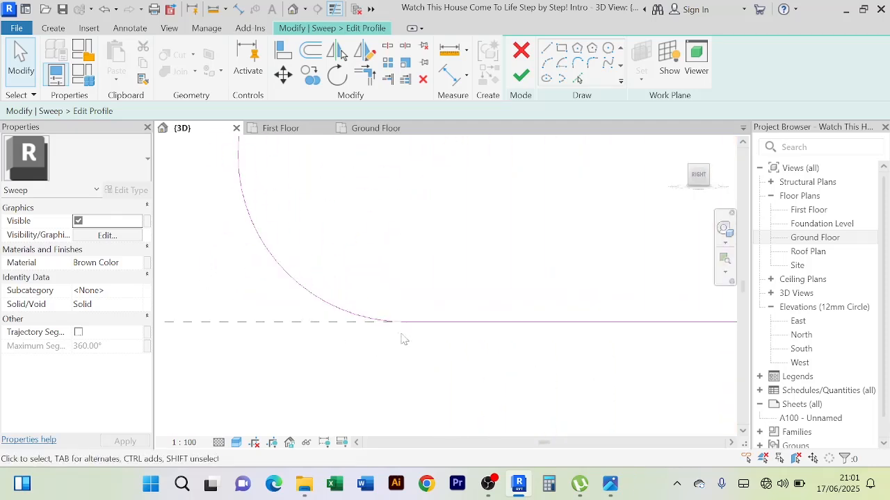
pyautogui.scroll(1, 431, 337)
pyautogui.scroll(1, 491, 343)
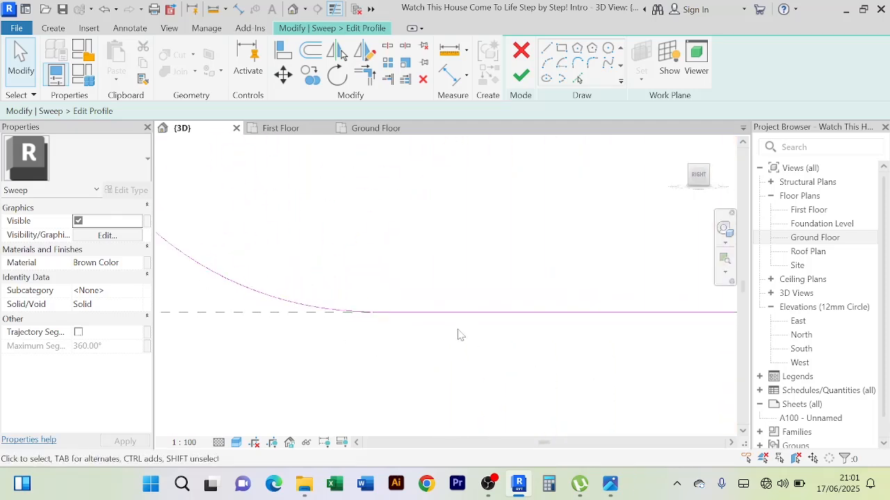
pyautogui.click(391, 314)
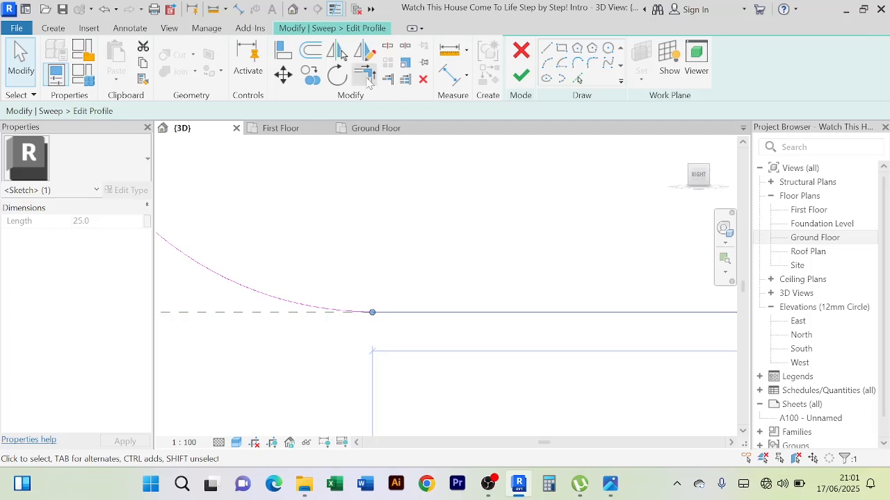
pyautogui.click(367, 78)
pyautogui.click(410, 313)
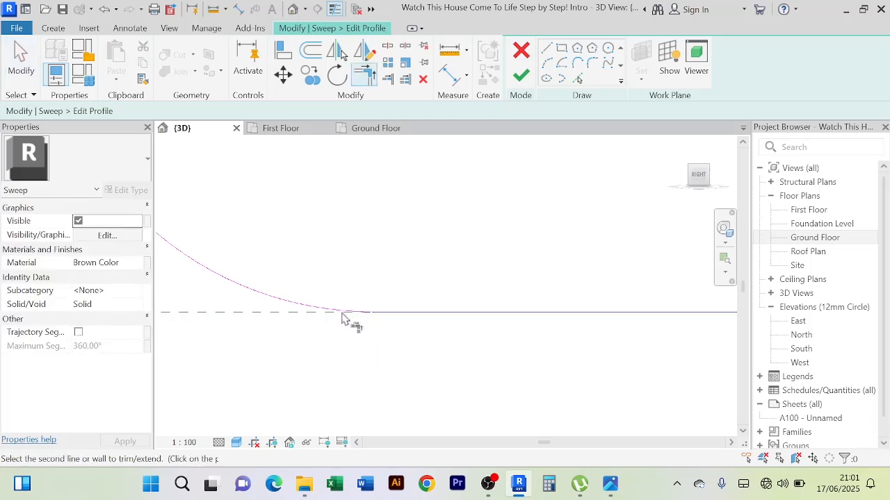
pyautogui.rightClick(386, 240)
pyautogui.click(403, 196)
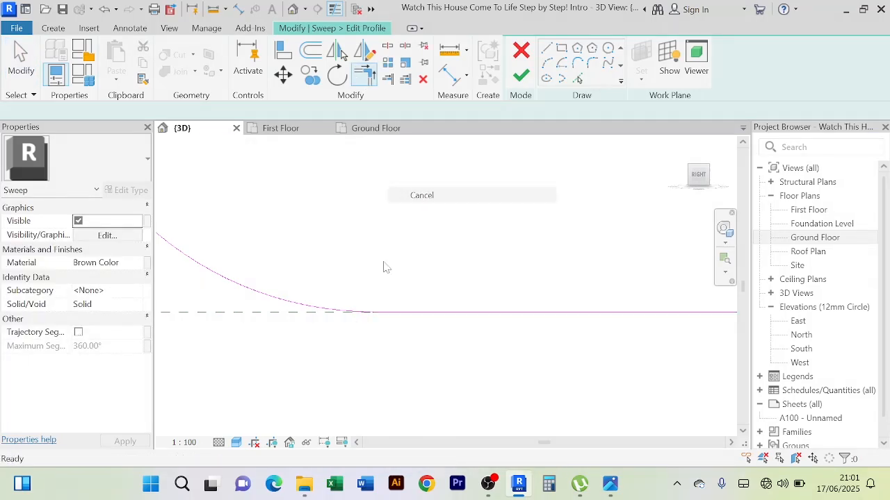
# Nudge the lowest arc slightly further down against the profile's bottom edge
pyautogui.click(365, 311)
pyautogui.scroll(1, 395, 259)
pyautogui.click(448, 384)
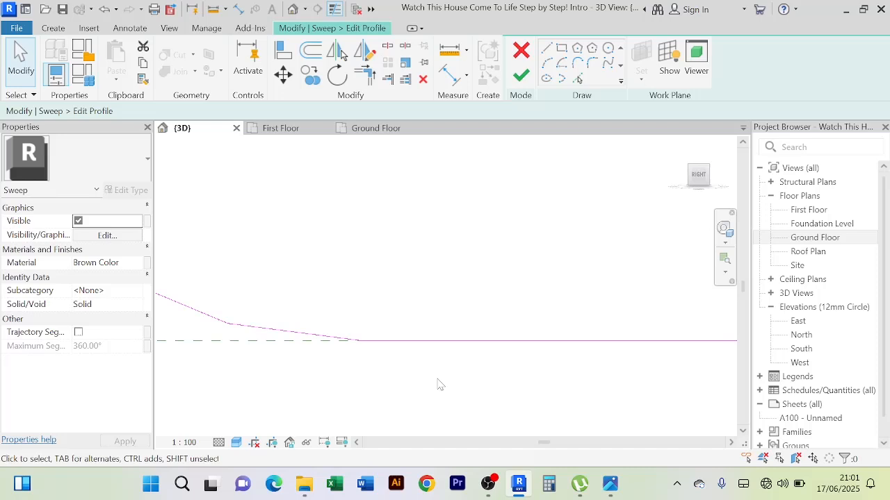
pyautogui.click(250, 327)
pyautogui.click(251, 333)
pyautogui.press('Down')
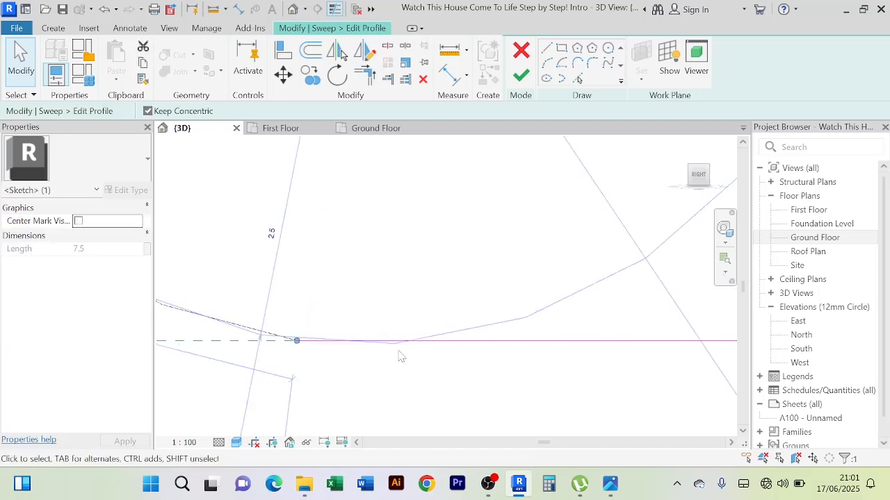
pyautogui.click(588, 395)
# Finish the profile sketch, the sweep and the in-place molding model
pyautogui.scroll(-4, 586, 394)
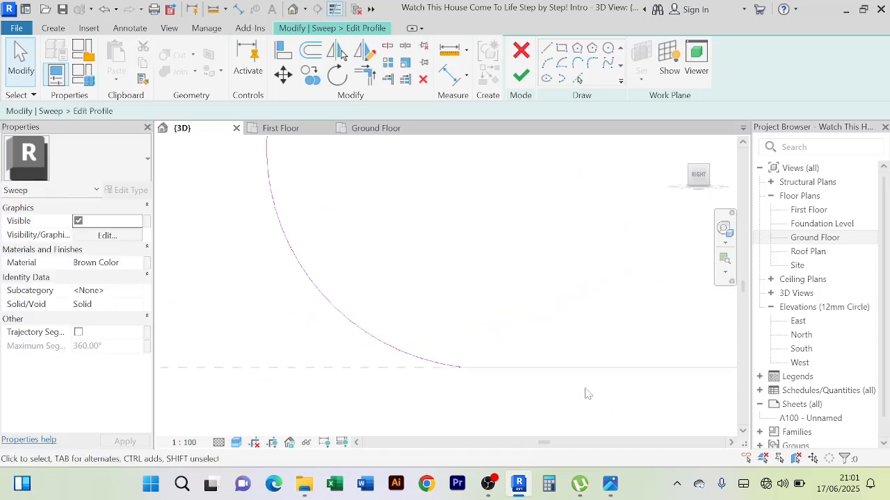
pyautogui.scroll(-6, 608, 358)
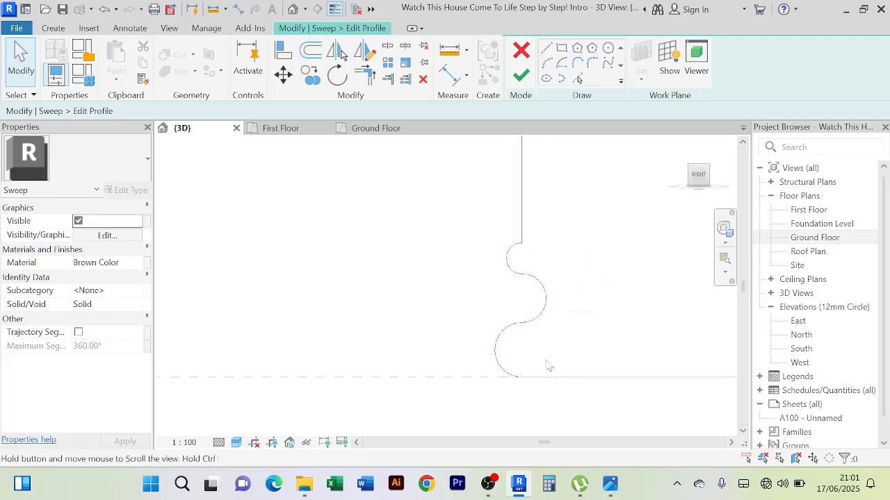
pyautogui.moveTo(605, 303)
pyautogui.mouseDown(button='middle')
pyautogui.moveTo(572, 327)
pyautogui.moveTo(562, 313)
pyautogui.mouseUp(button='middle')
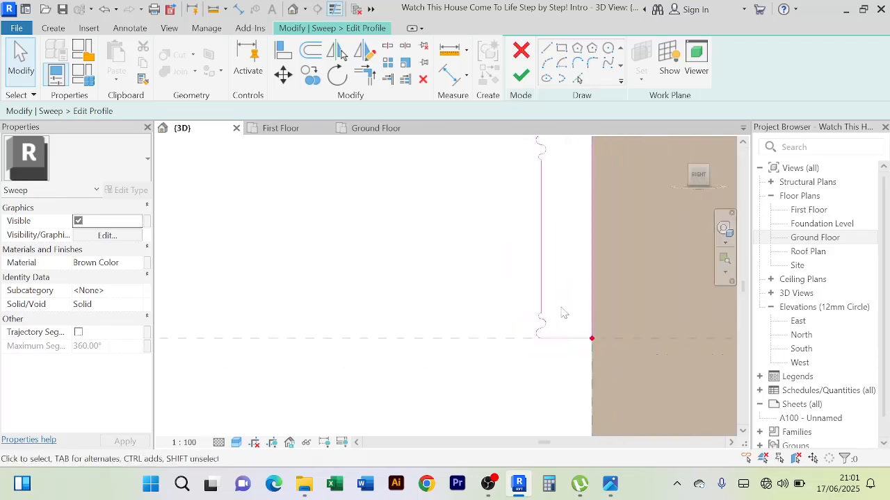
pyautogui.scroll(-2, 569, 300)
pyautogui.moveTo(572, 283); pyautogui.dragTo(447, 303, button='middle')
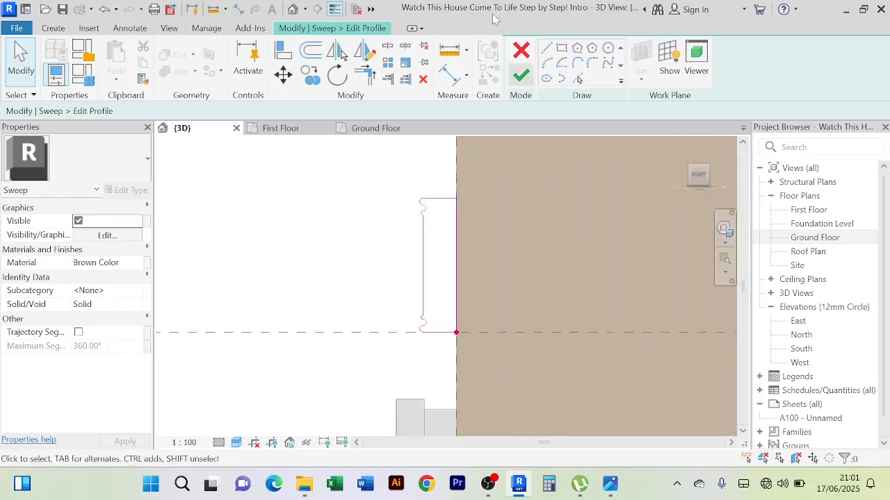
pyautogui.click(520, 77)
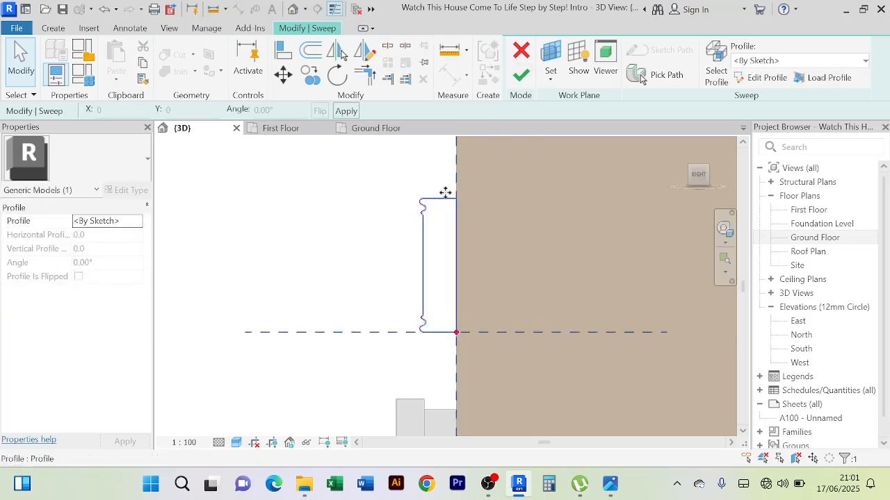
pyautogui.click(523, 78)
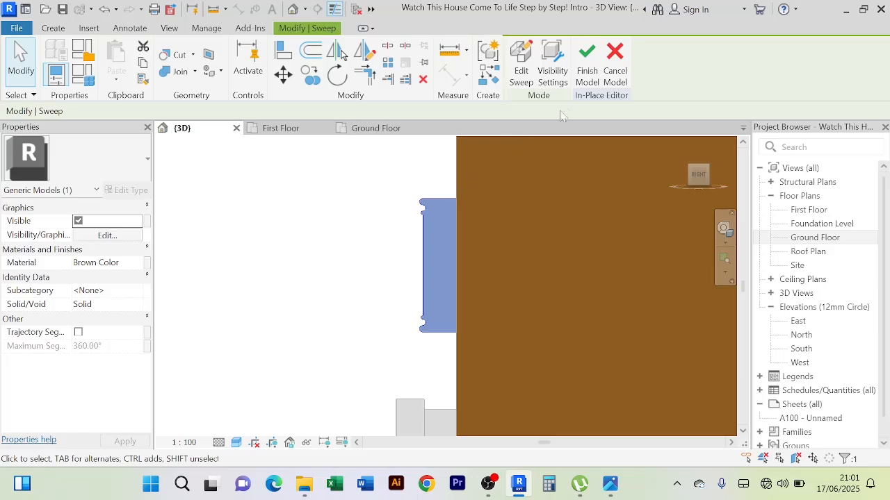
pyautogui.click(587, 61)
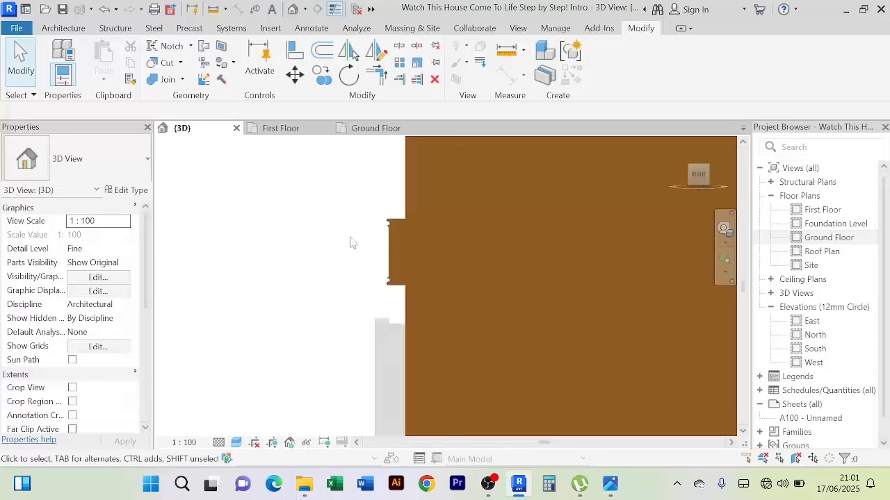
# Examine the finished molding above the ground-floor sliding door from the side and the front
pyautogui.scroll(-2, 350, 242)
pyautogui.keyDown('shift'); pyautogui.moveTo(355, 246); pyautogui.dragTo(417, 243, button='middle'); pyautogui.keyUp('shift')
pyautogui.moveTo(618, 322); pyautogui.dragTo(508, 308, button='middle')
pyautogui.scroll(-2, 634, 301)
pyautogui.moveTo(634, 300); pyautogui.dragTo(556, 275, button='middle')
pyautogui.keyDown('shift'); pyautogui.moveTo(556, 275); pyautogui.dragTo(551, 306, button='middle'); pyautogui.keyUp('shift')
pyautogui.scroll(3, 600, 308)
pyautogui.scroll(3, 654, 298)
pyautogui.moveTo(642, 235); pyautogui.dragTo(644, 217, button='middle')
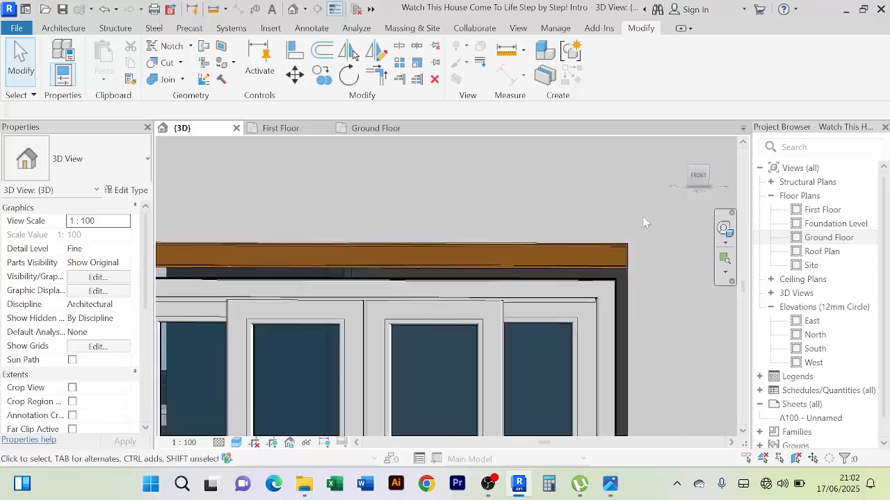
pyautogui.scroll(-2, 632, 215)
pyautogui.moveTo(559, 207); pyautogui.dragTo(461, 212, button='middle')
pyautogui.scroll(-2, 584, 285)
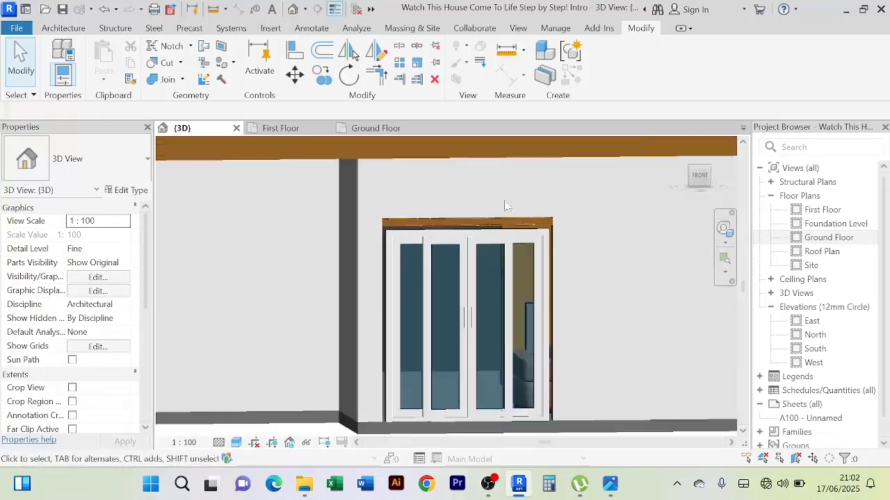
# Open the Front Door Molding for in-place editing and start editing its sweep
pyautogui.scroll(5, 574, 220)
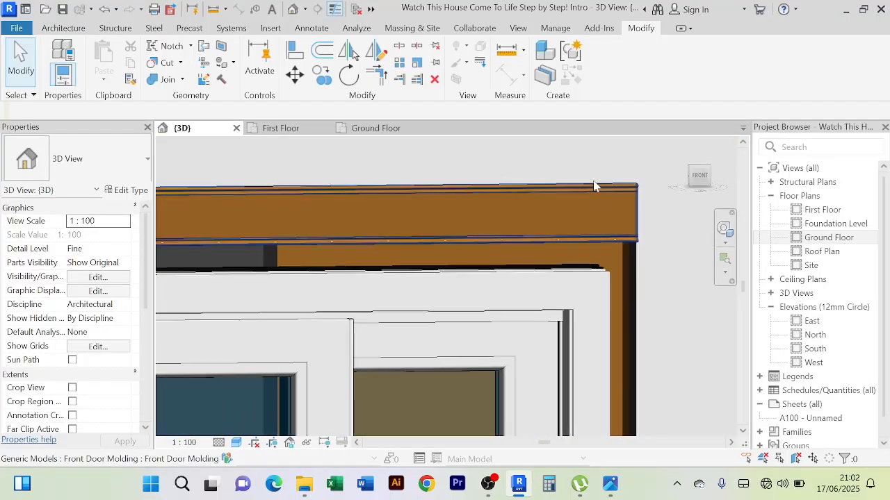
pyautogui.click(594, 184)
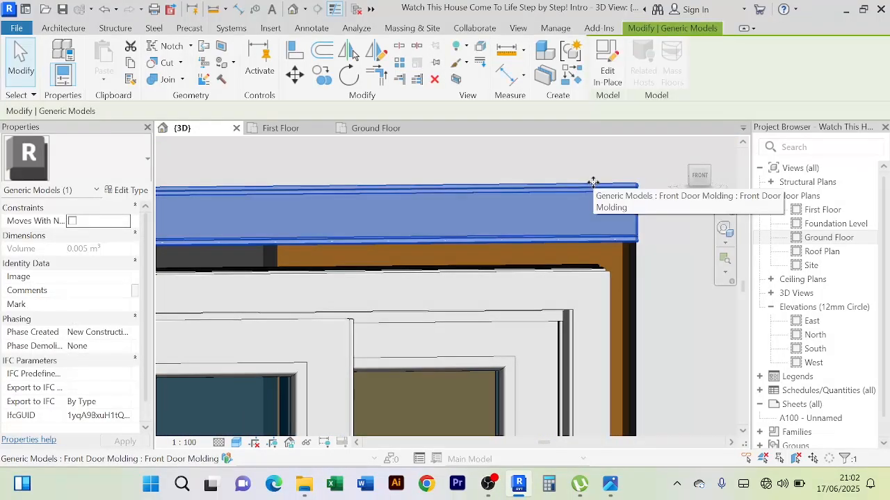
pyautogui.scroll(-4, 592, 182)
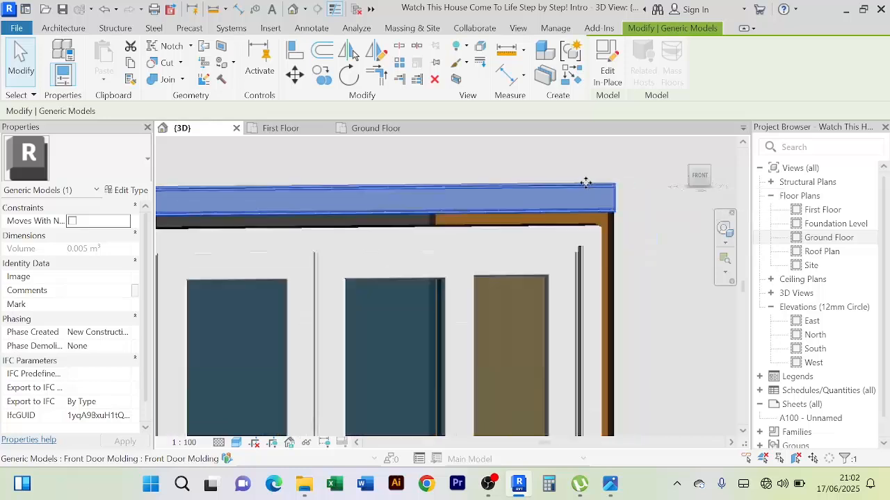
pyautogui.click(602, 72)
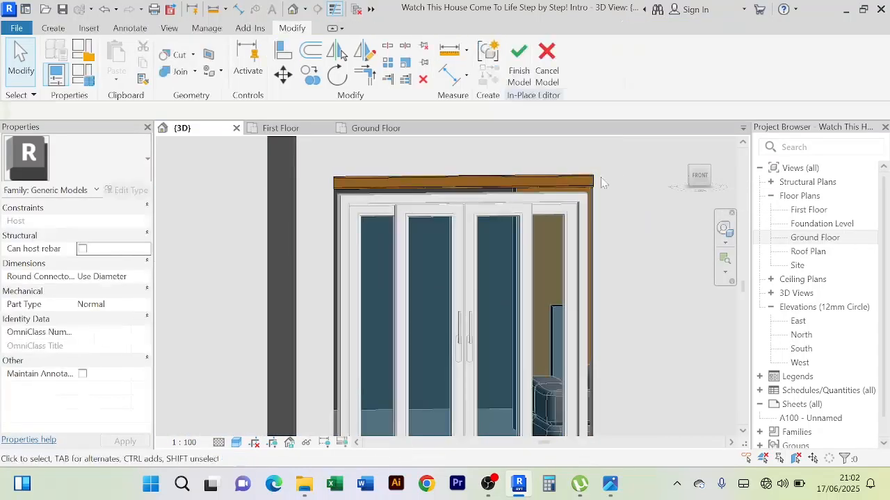
pyautogui.click(590, 180)
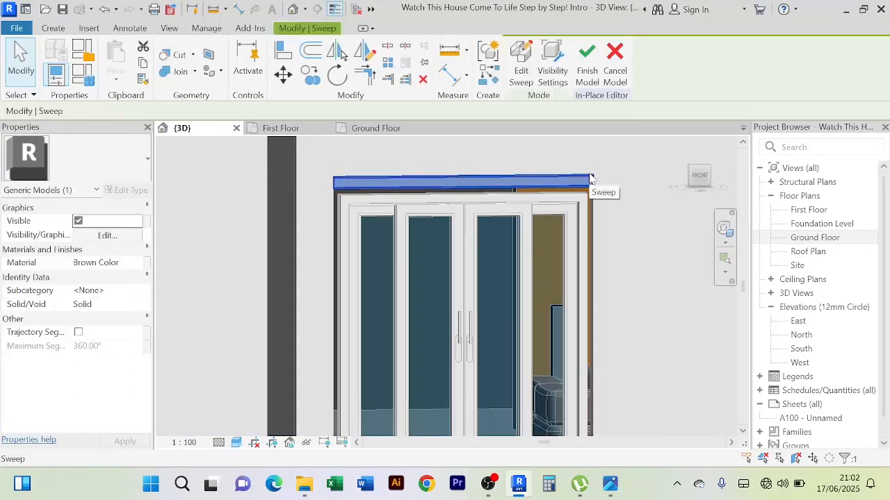
pyautogui.click(520, 70)
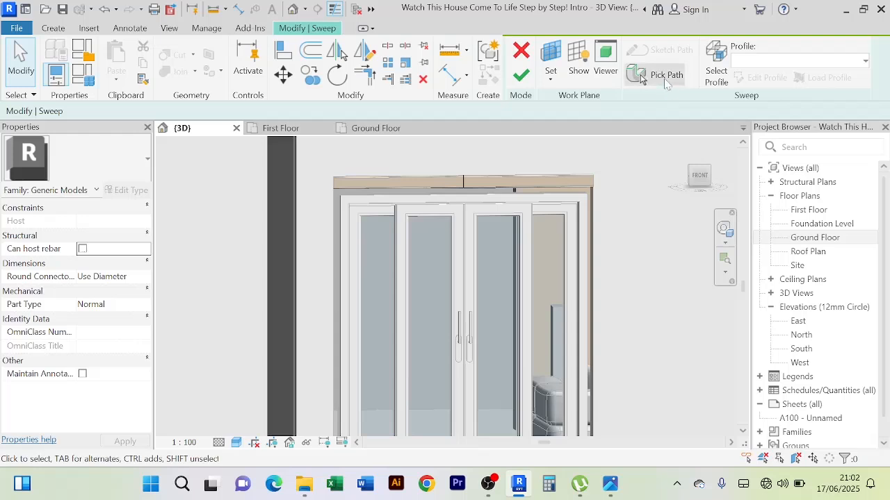
# Extend the molding's sweep path by picking the two vertical wall edges of the ground-floor door opening
pyautogui.click(664, 78)
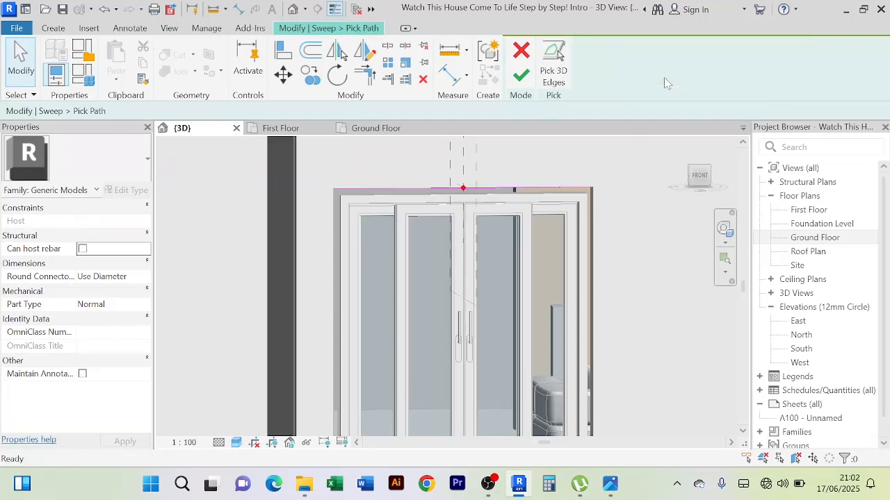
pyautogui.click(554, 63)
pyautogui.scroll(3, 595, 215)
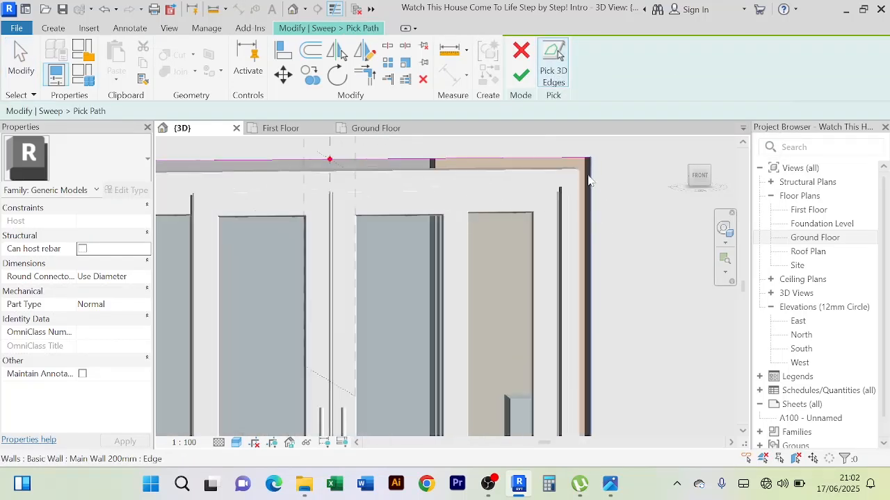
pyautogui.scroll(3, 588, 174)
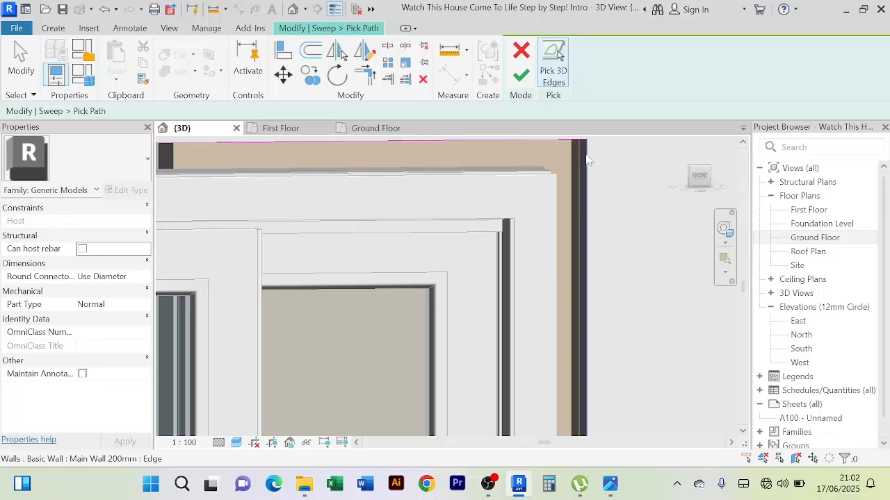
pyautogui.scroll(-5, 588, 161)
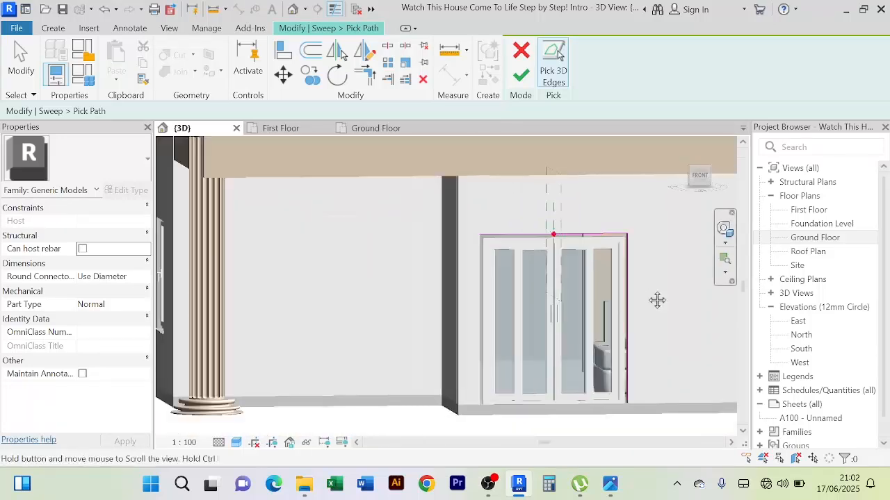
pyautogui.scroll(5, 486, 247)
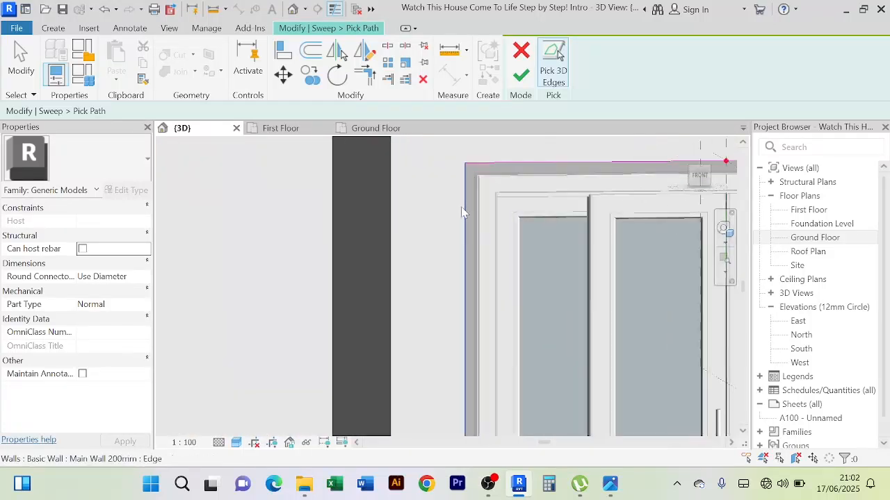
pyautogui.scroll(-5, 460, 211)
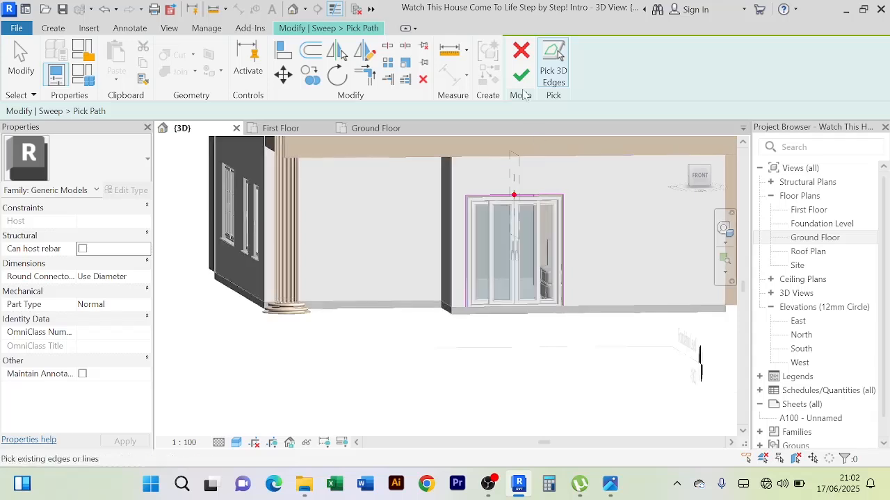
# Finish the extended path, the sweep and the in-place molding model
pyautogui.click(523, 82)
pyautogui.click(523, 76)
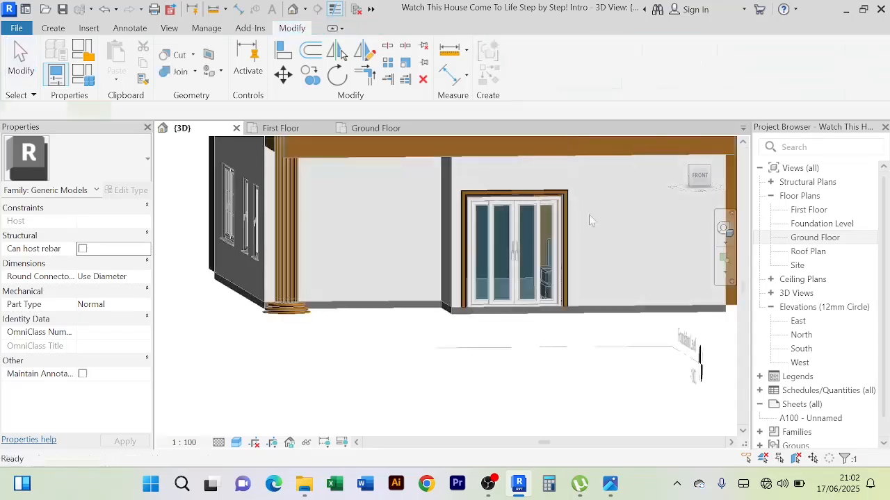
pyautogui.click(588, 73)
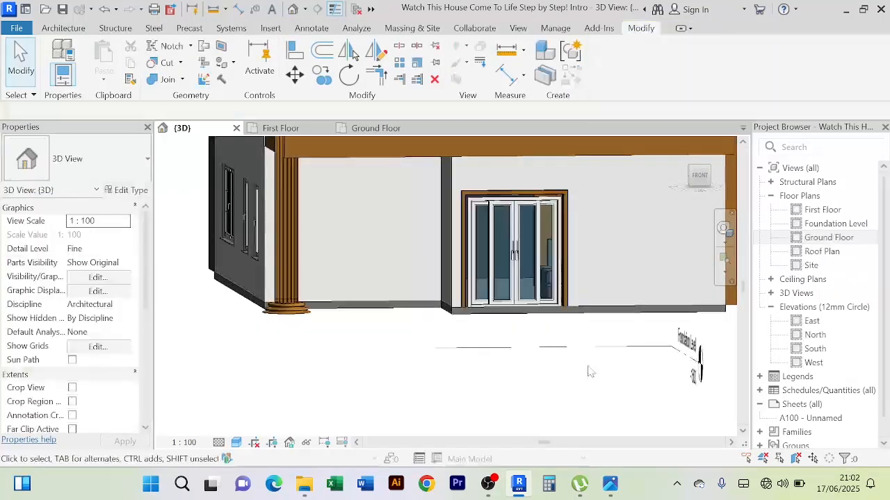
# Examine the door molding's mitred corners and its projection from the wall, close up and from several angles
pyautogui.scroll(4, 575, 215)
pyautogui.scroll(6, 574, 220)
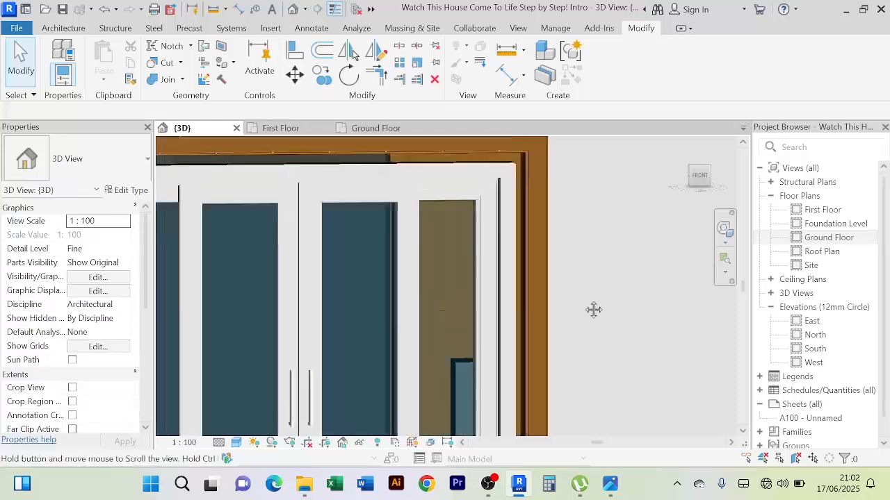
pyautogui.scroll(5, 532, 228)
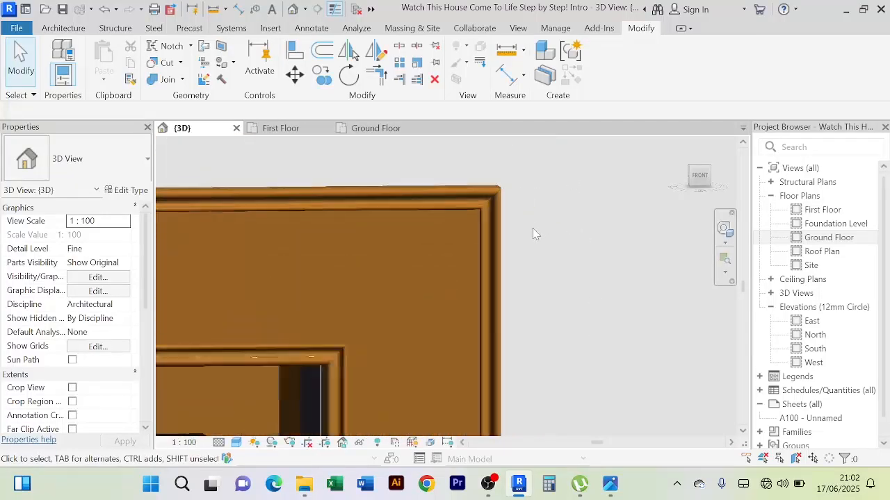
pyautogui.scroll(-8, 532, 228)
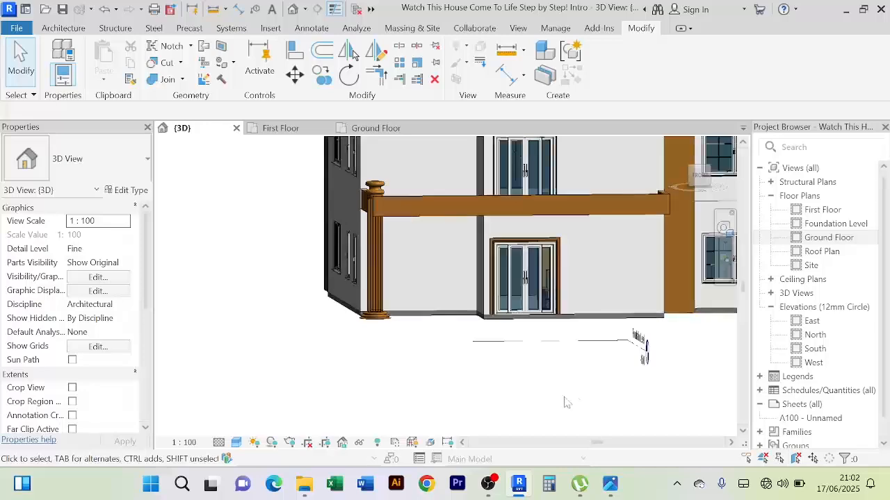
pyautogui.moveTo(563, 401)
pyautogui.keyDown('shift'); pyautogui.mouseDown(button='middle')
pyautogui.moveTo(533, 392)
pyautogui.moveTo(556, 383)
pyautogui.moveTo(551, 389)
pyautogui.mouseUp(button='middle'); pyautogui.keyUp('shift')
pyautogui.scroll(4, 585, 261)
pyautogui.moveTo(583, 266); pyautogui.dragTo(608, 279, button='middle')
pyautogui.scroll(1, 552, 247)
pyautogui.scroll(2, 551, 242)
pyautogui.scroll(-3, 534, 238)
pyautogui.moveTo(534, 239); pyautogui.dragTo(321, 226, button='middle')
pyautogui.scroll(5, 498, 255)
pyautogui.scroll(5, 410, 264)
pyautogui.scroll(-2, 379, 240)
pyautogui.scroll(-1, 379, 241)
pyautogui.scroll(-2, 311, 220)
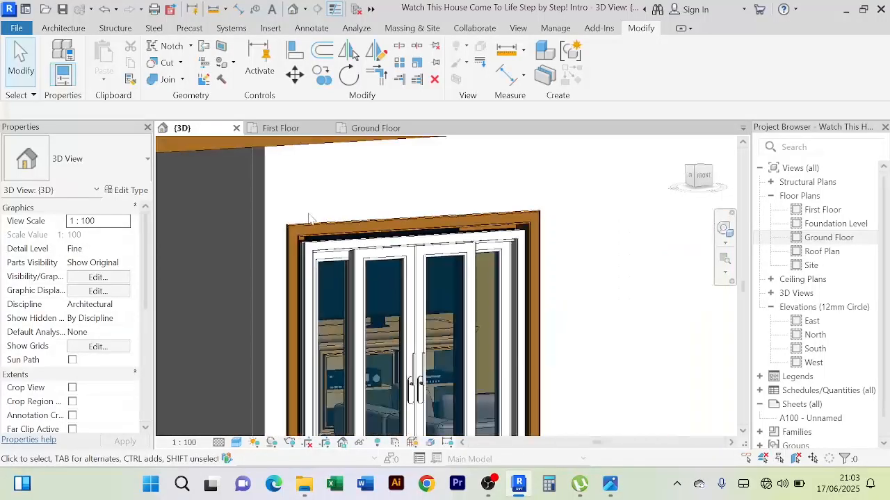
pyautogui.scroll(-3, 310, 213)
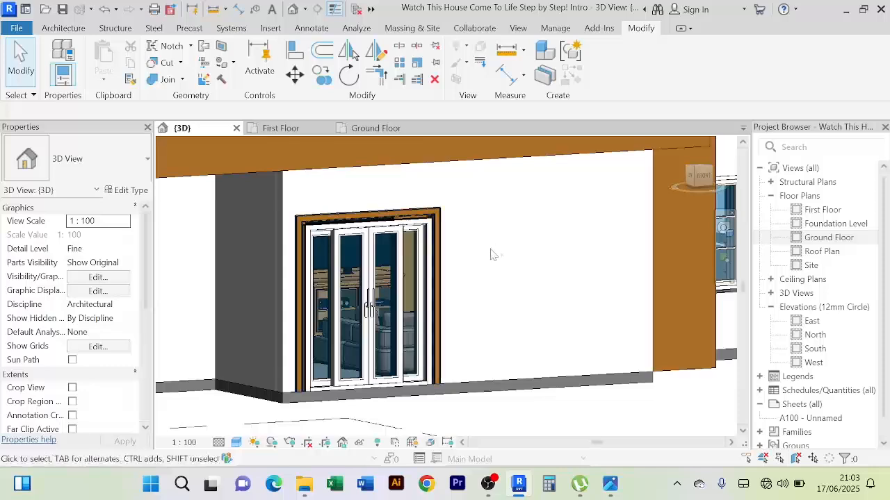
pyautogui.keyDown('shift'); pyautogui.moveTo(469, 247); pyautogui.dragTo(439, 245, button='middle'); pyautogui.keyUp('shift')
pyautogui.moveTo(439, 244); pyautogui.dragTo(582, 268, button='middle')
# Reopen the three-sided Front Door Molding in place and start editing its sweep again
pyautogui.scroll(3, 419, 210)
pyautogui.scroll(3, 417, 231)
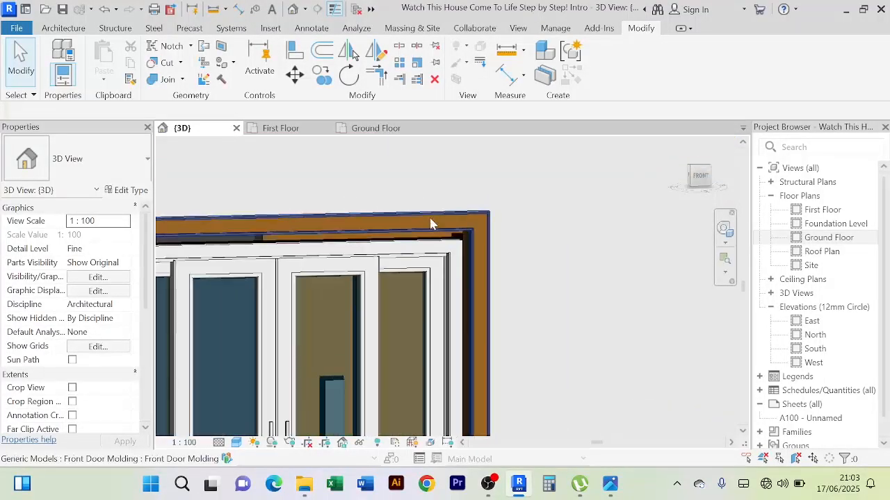
pyautogui.doubleClick(431, 220)
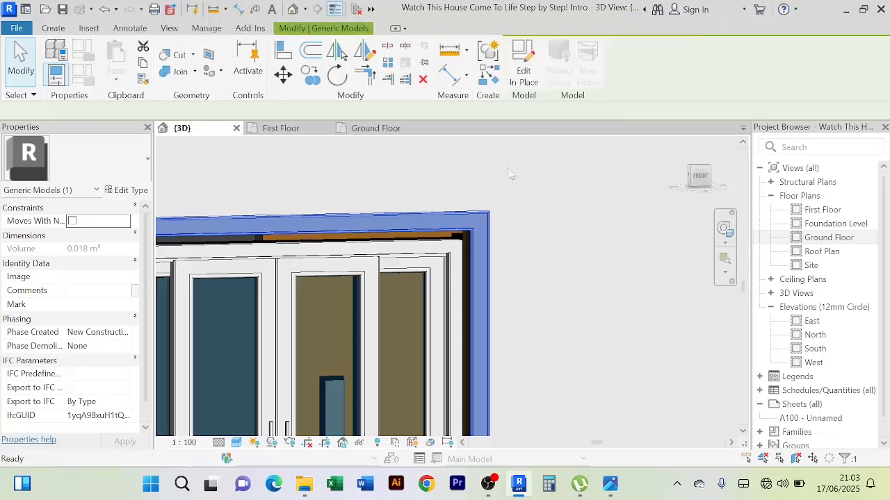
pyautogui.click(473, 217)
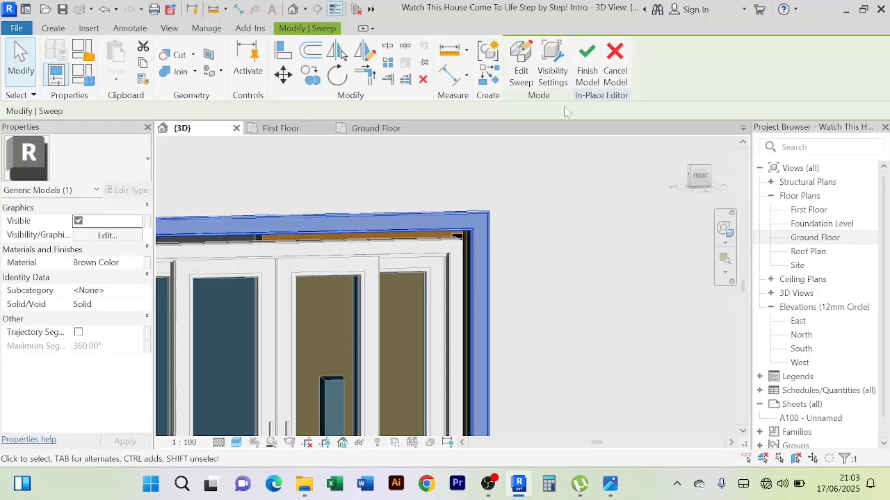
pyautogui.click(527, 80)
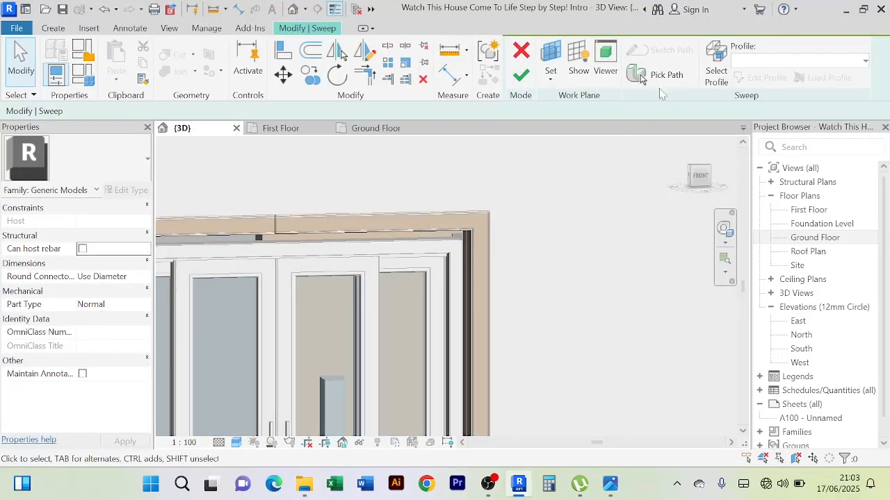
pyautogui.click(657, 75)
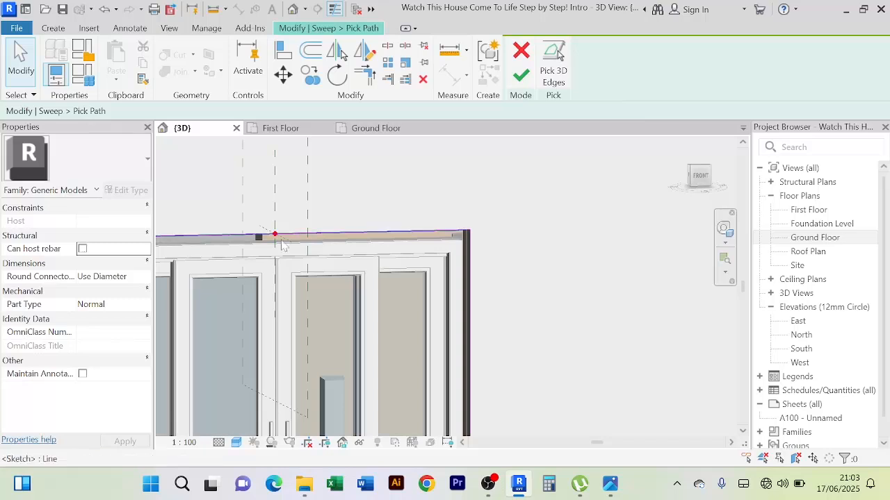
pyautogui.scroll(4, 275, 236)
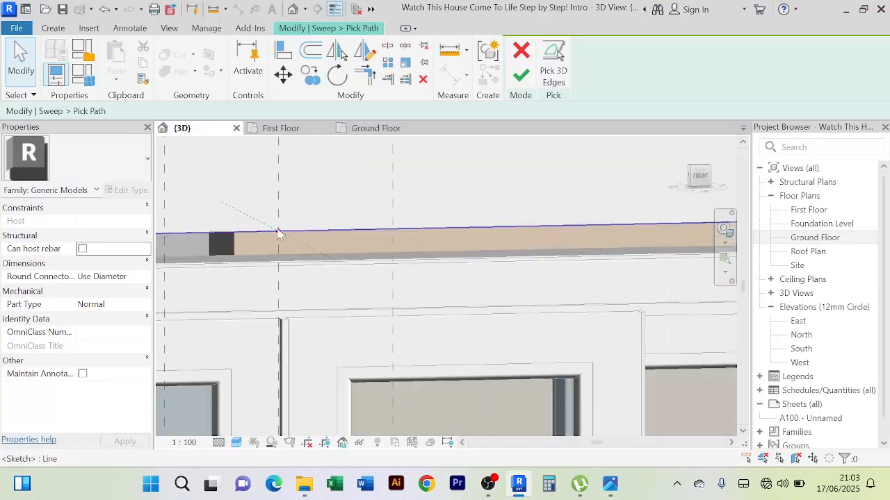
pyautogui.click(278, 234)
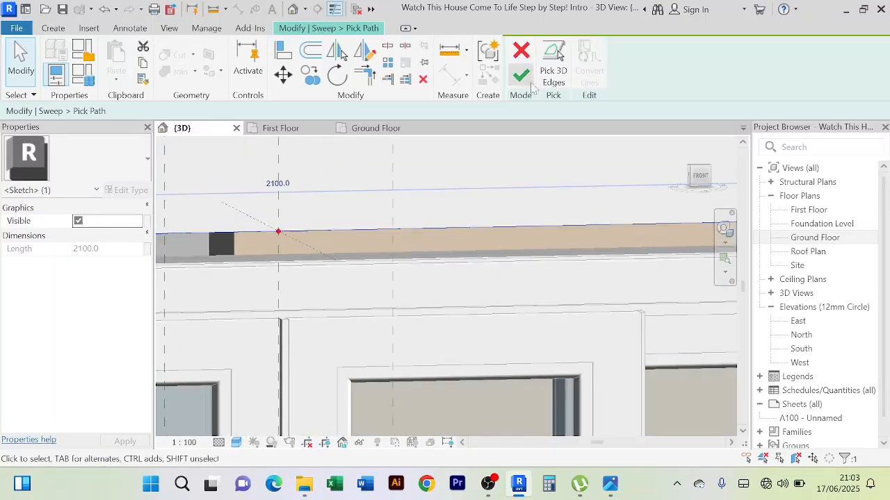
pyautogui.scroll(-3, 506, 167)
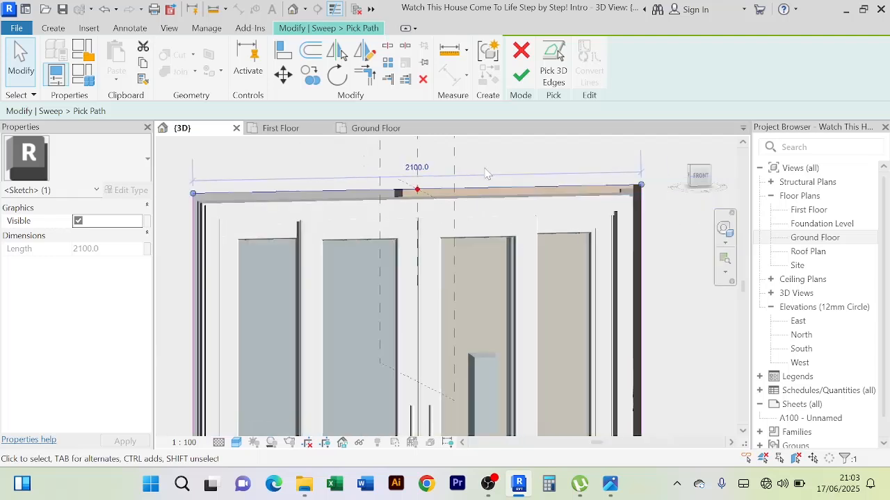
pyautogui.scroll(-1, 487, 174)
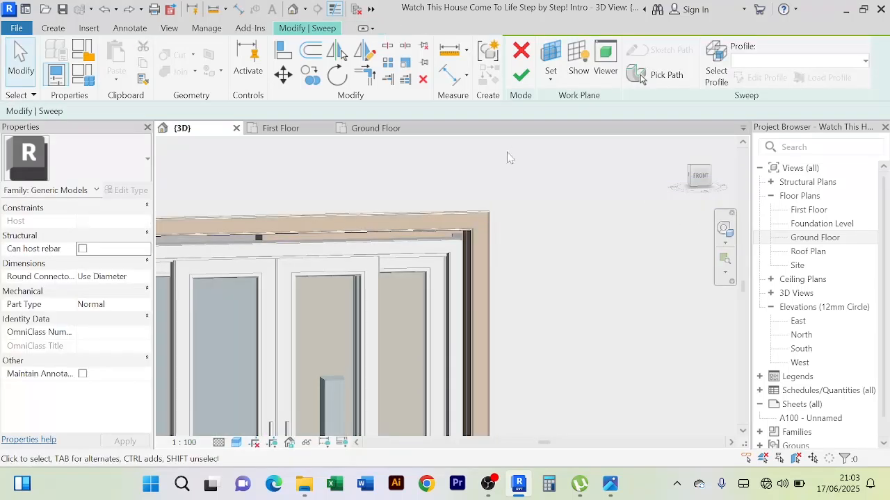
pyautogui.scroll(-3, 411, 201)
pyautogui.moveTo(431, 200); pyautogui.dragTo(475, 198, button='middle')
pyautogui.scroll(4, 373, 222)
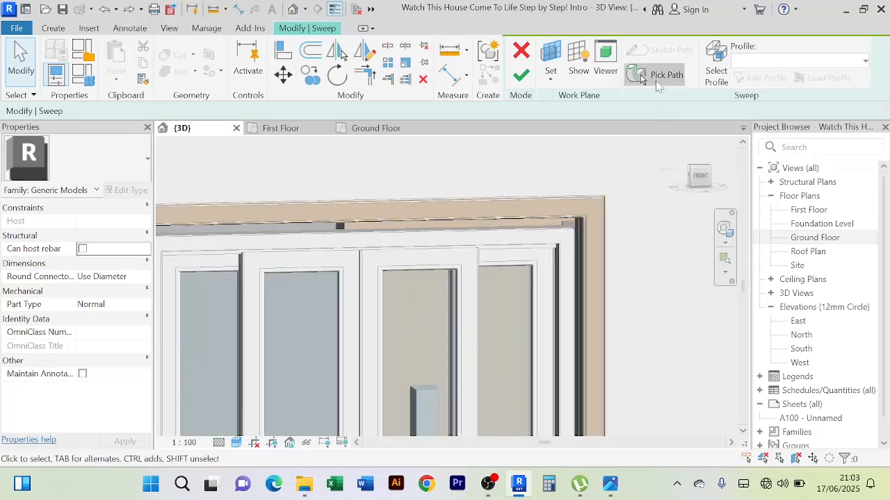
pyautogui.click(657, 76)
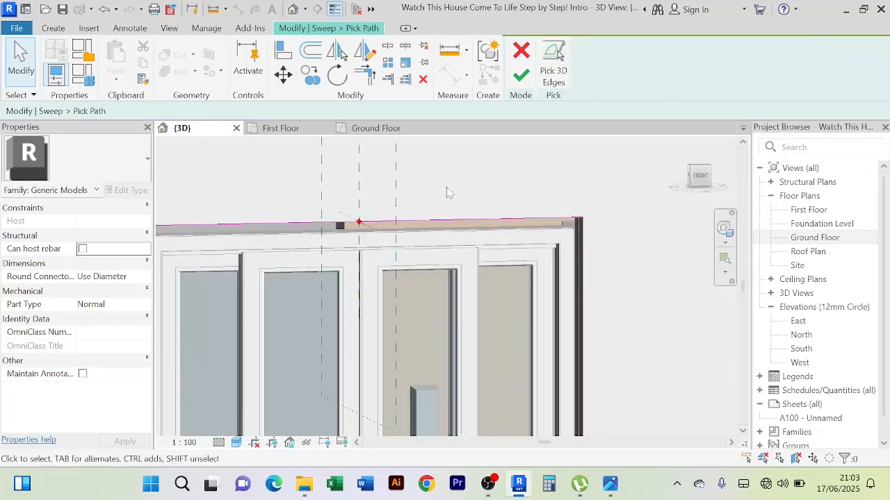
pyautogui.scroll(-2, 446, 187)
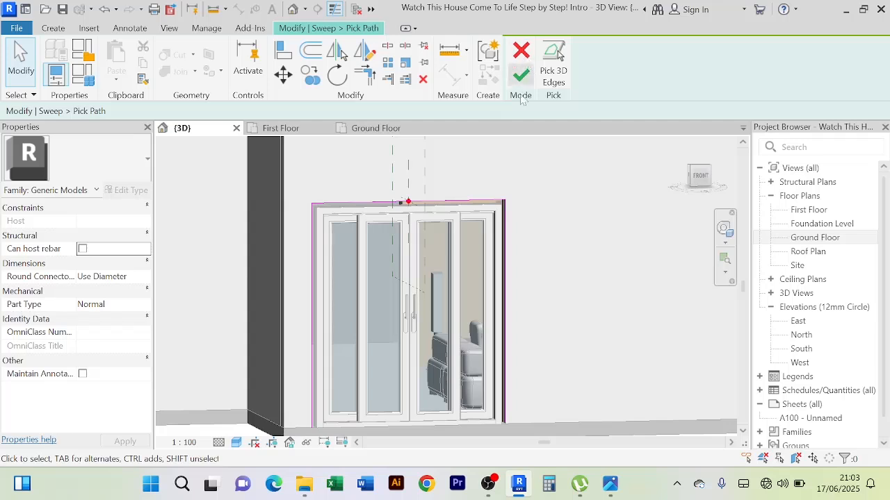
pyautogui.scroll(3, 408, 204)
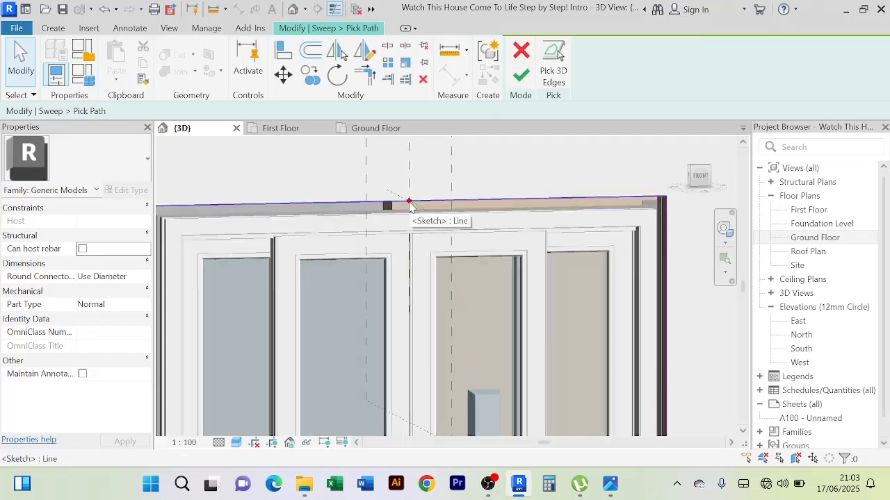
pyautogui.click(408, 202)
pyautogui.click(519, 78)
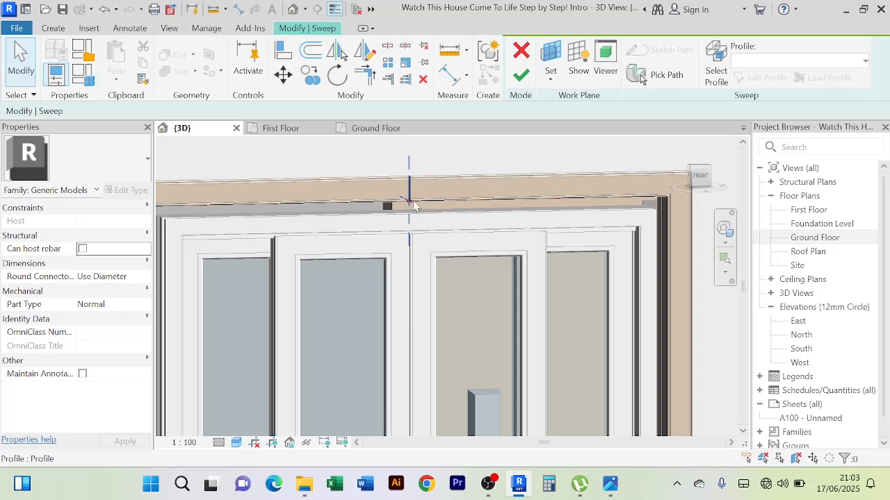
# Open the door molding's sweep profile sketch for editing and show it from the house's right side
pyautogui.click(410, 204)
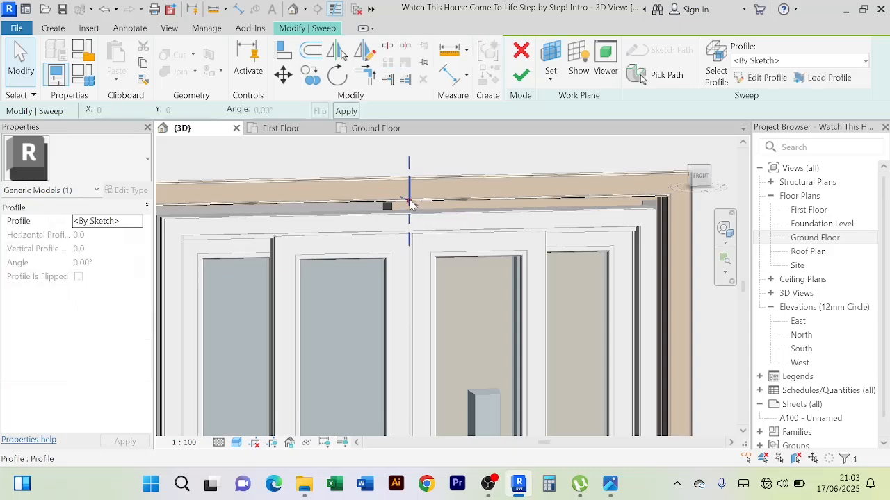
pyautogui.click(771, 80)
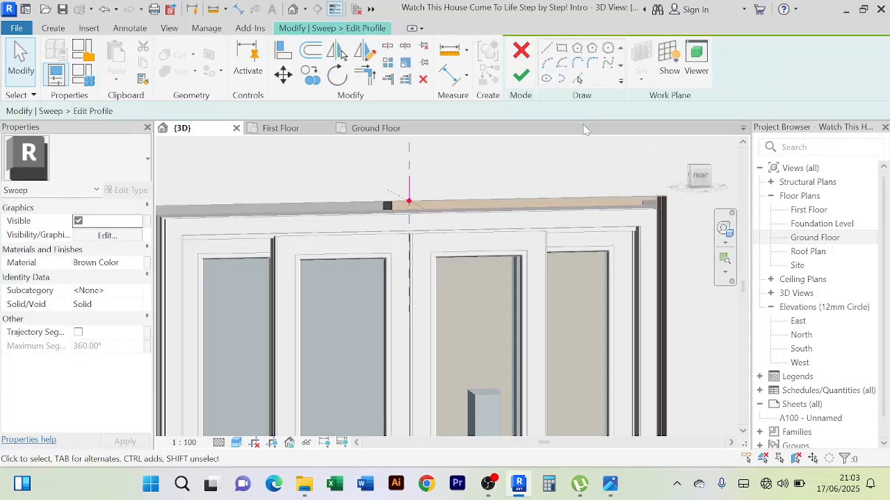
pyautogui.click(700, 178)
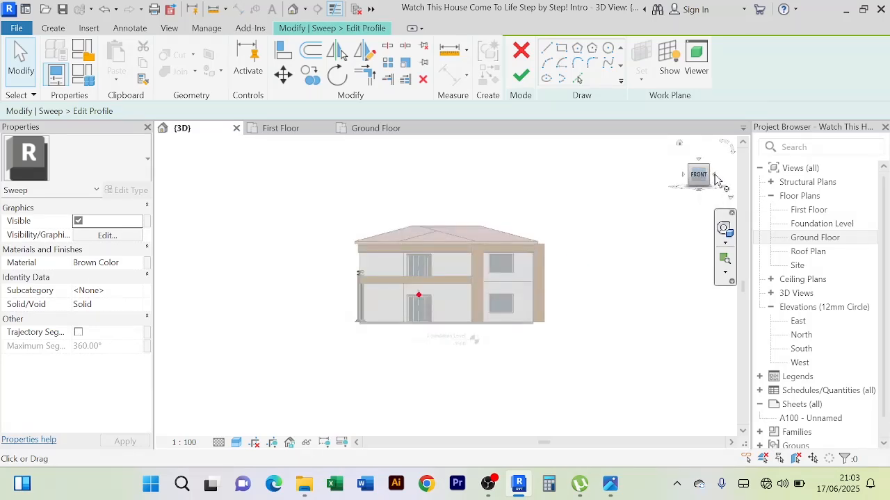
pyautogui.click(717, 179)
pyautogui.scroll(5, 596, 233)
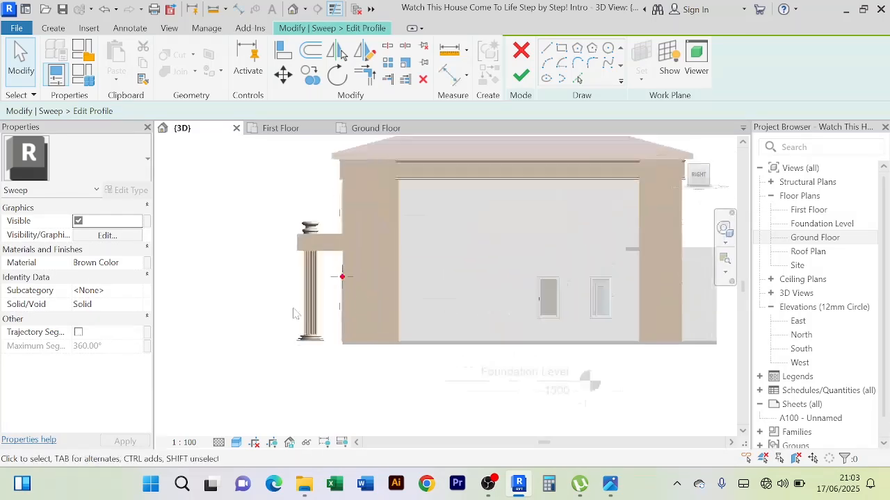
pyautogui.scroll(3, 596, 227)
pyautogui.scroll(2, 447, 250)
pyautogui.moveTo(419, 278); pyautogui.dragTo(625, 252, button='middle')
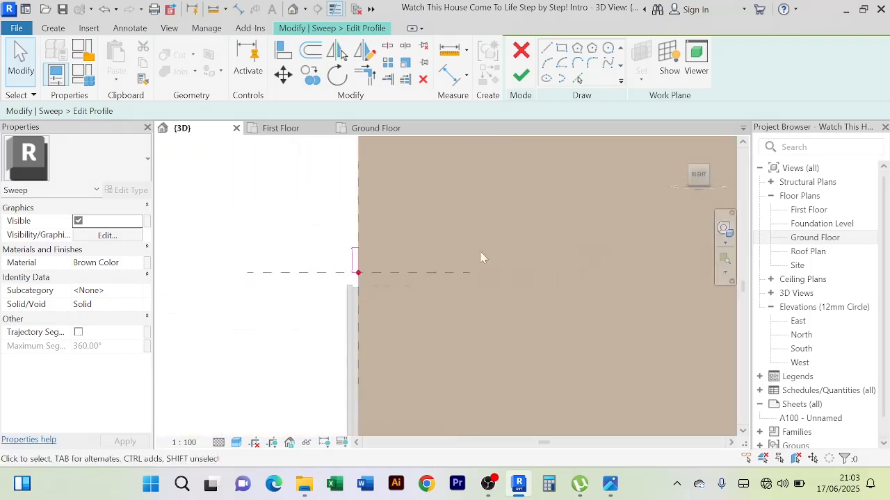
# Examine the molding profile's outline and its position relative to the door frame below it
pyautogui.scroll(2, 384, 265)
pyautogui.scroll(4, 352, 262)
pyautogui.moveTo(354, 264); pyautogui.dragTo(509, 229, button='middle')
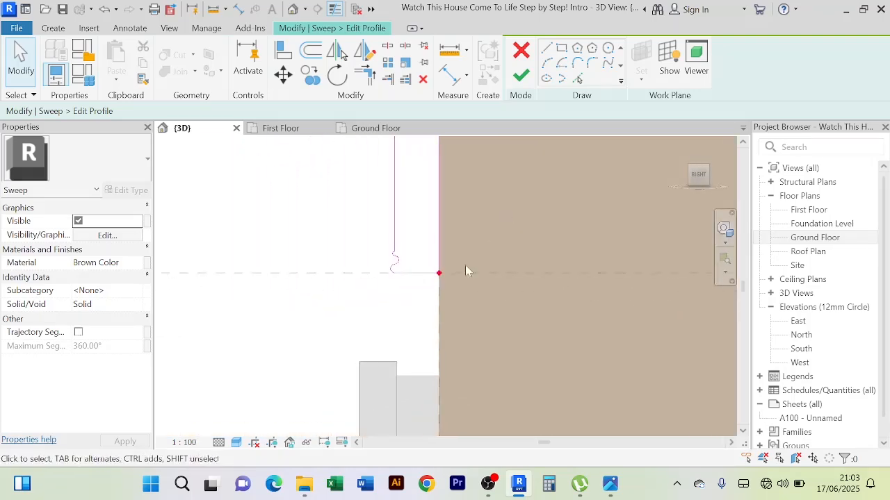
pyautogui.scroll(-4, 408, 349)
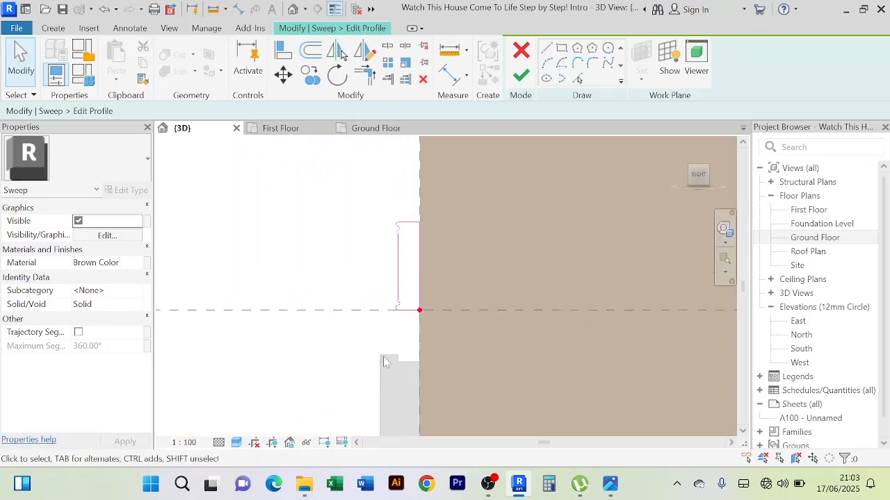
pyautogui.moveTo(400, 350); pyautogui.dragTo(407, 350, button='middle')
pyautogui.scroll(2, 384, 340)
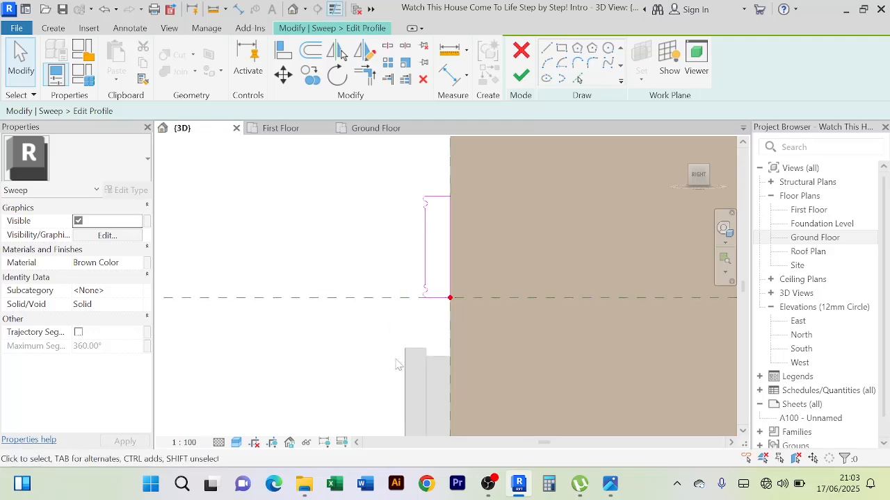
pyautogui.scroll(3, 397, 364)
pyautogui.scroll(-2, 399, 363)
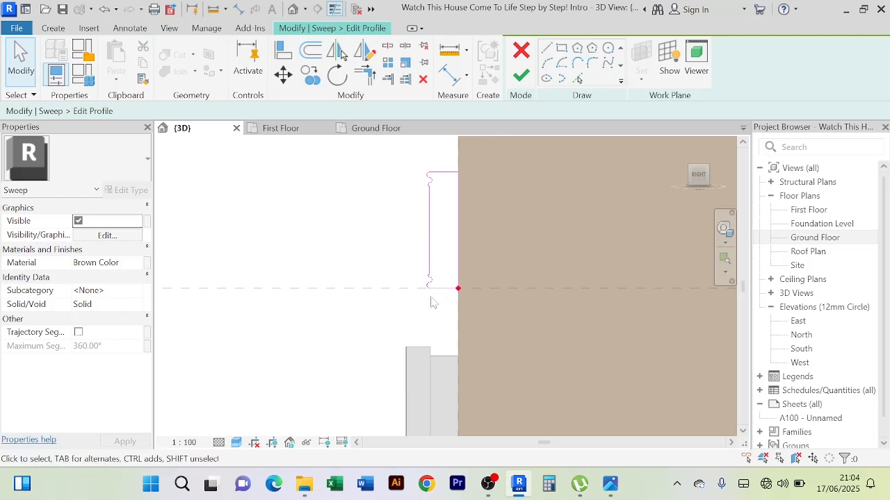
pyautogui.scroll(1, 442, 292)
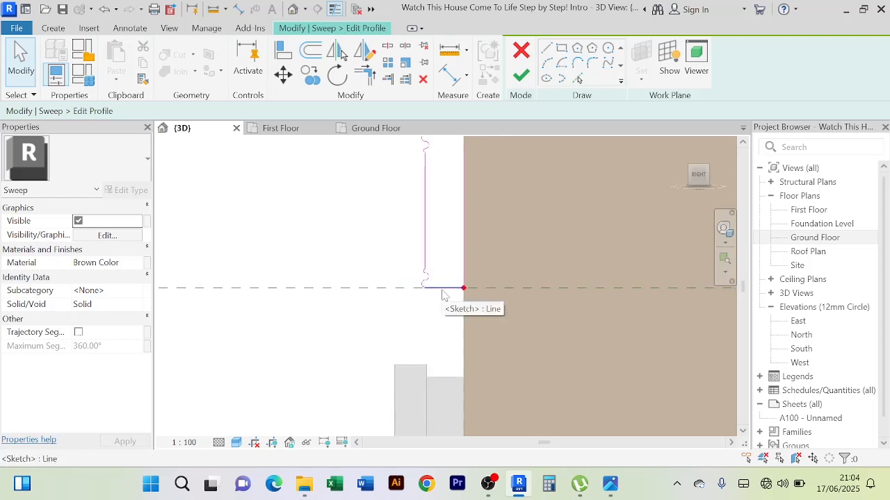
# Select the long outer vertical line between the curved ends of the molding's profile sketch
pyautogui.click(426, 250)
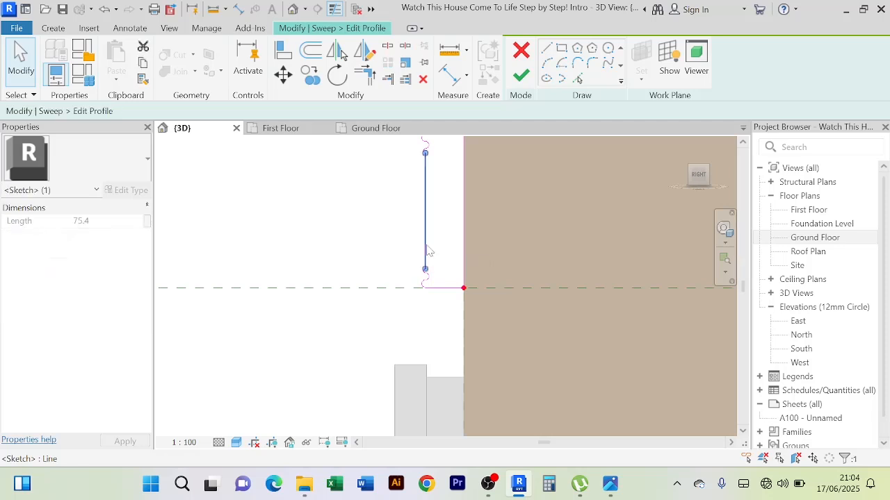
pyautogui.rightClick(427, 251)
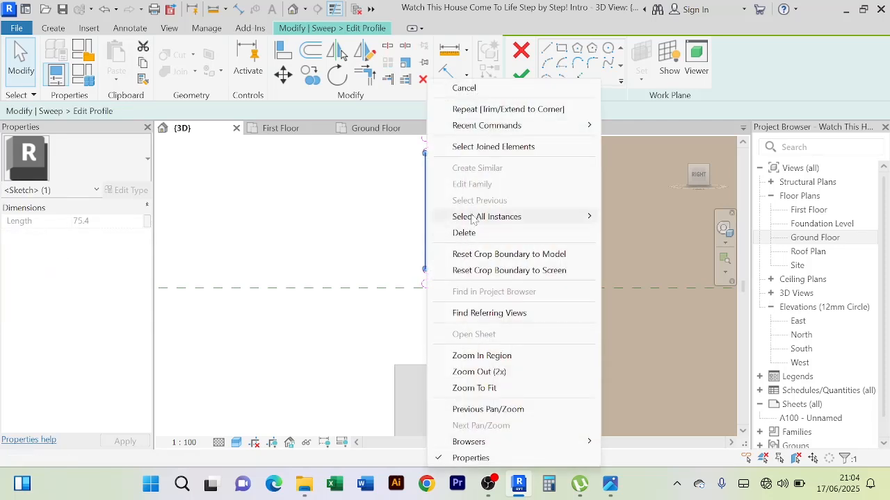
pyautogui.moveTo(481, 219)
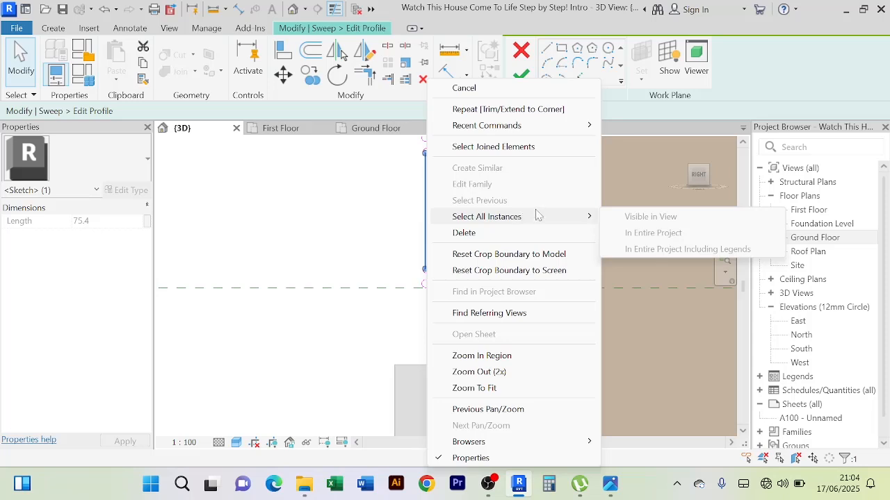
pyautogui.click(386, 217)
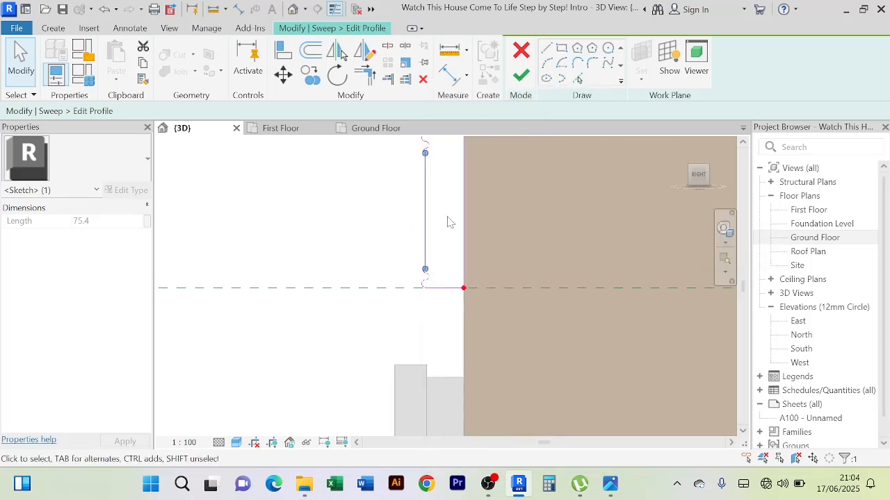
pyautogui.scroll(9, 456, 231)
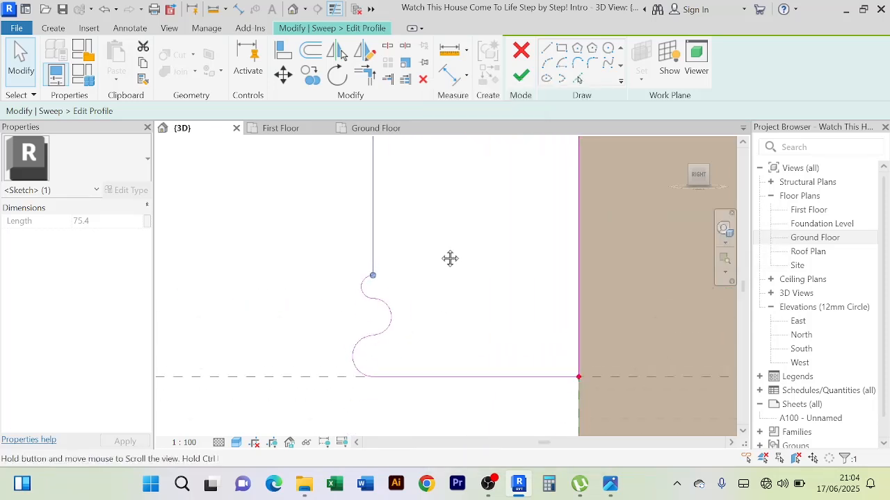
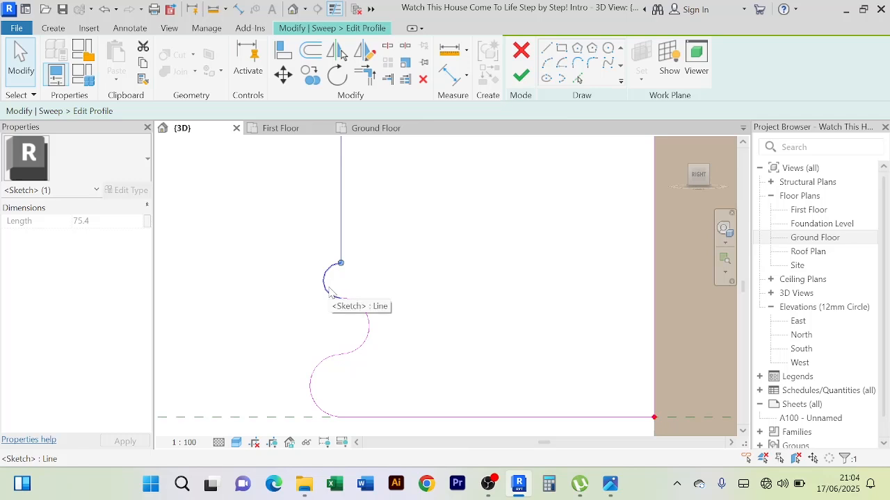
# Add the remaining curved ends, horizontal edges and inner vertical line of the molding profile to the selection
pyautogui.keyDown('ctrl'); pyautogui.click(367, 327); pyautogui.keyUp('ctrl')
pyautogui.keyDown('ctrl'); pyautogui.click(324, 367); pyautogui.keyUp('ctrl')
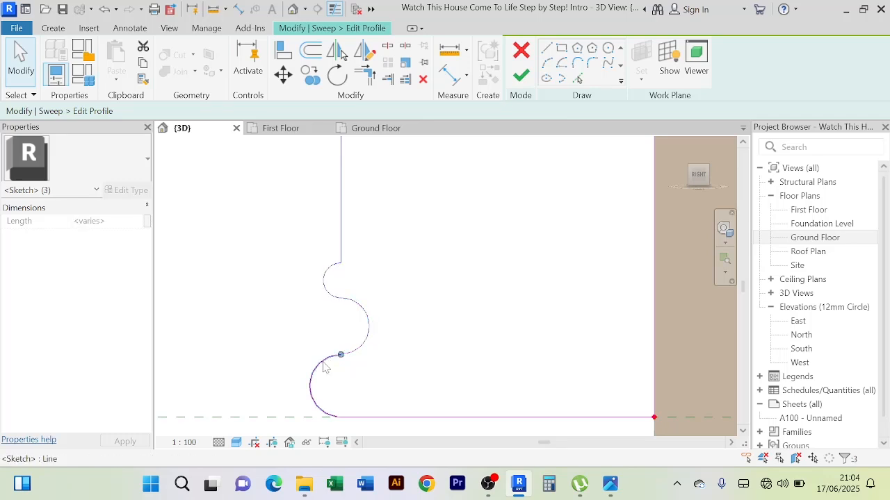
pyautogui.keyDown('ctrl'); pyautogui.click(385, 417); pyautogui.keyUp('ctrl')
pyautogui.keyDown('ctrl'); pyautogui.click(656, 282); pyautogui.keyUp('ctrl')
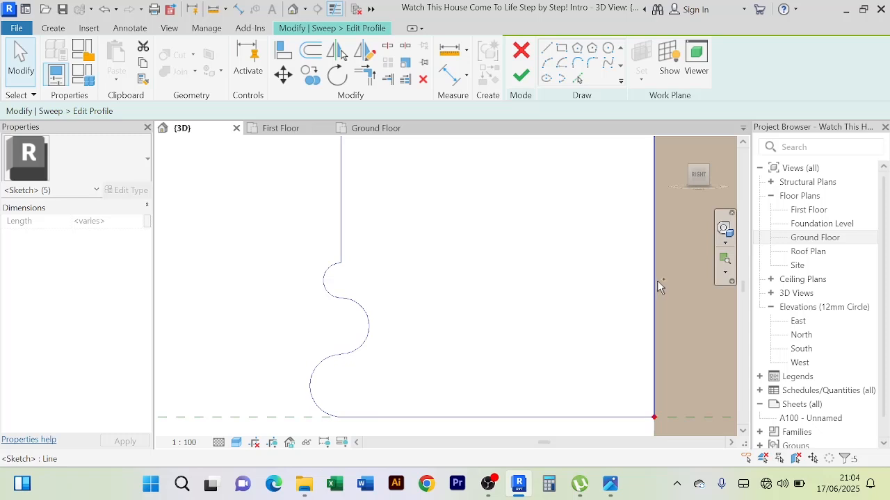
pyautogui.scroll(-6, 538, 260)
pyautogui.scroll(-2, 499, 267)
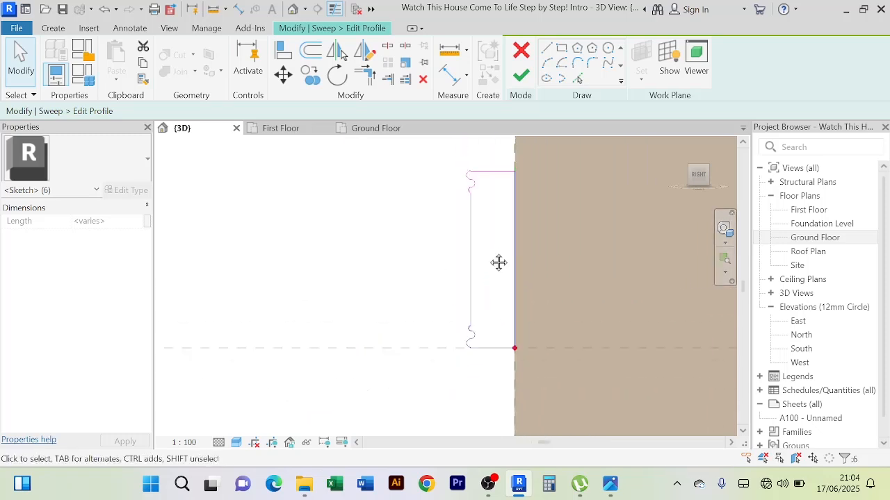
pyautogui.moveTo(498, 262); pyautogui.dragTo(459, 358, button='middle')
pyautogui.scroll(4, 456, 271)
pyautogui.keyDown('ctrl'); pyautogui.click(456, 270); pyautogui.keyUp('ctrl')
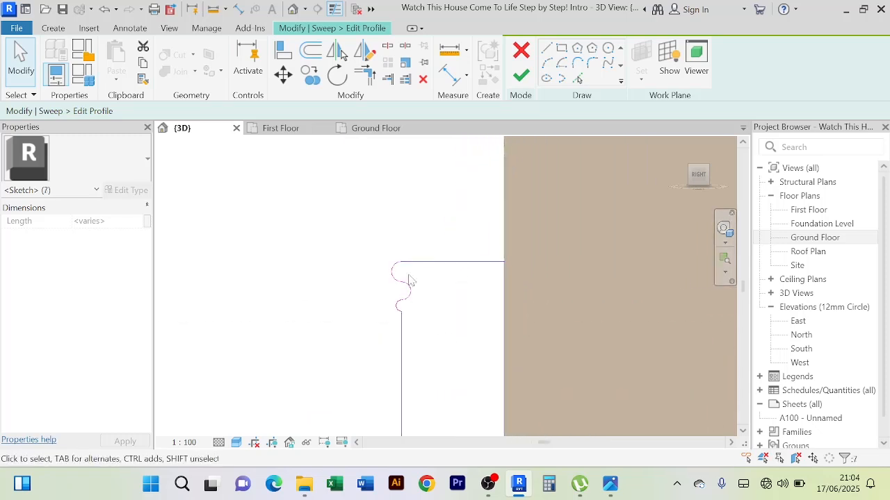
pyautogui.scroll(2, 389, 276)
pyautogui.keyDown('ctrl'); pyautogui.click(387, 264); pyautogui.keyUp('ctrl')
pyautogui.keyDown('ctrl'); pyautogui.click(417, 306); pyautogui.keyUp('ctrl')
pyautogui.scroll(2, 415, 307)
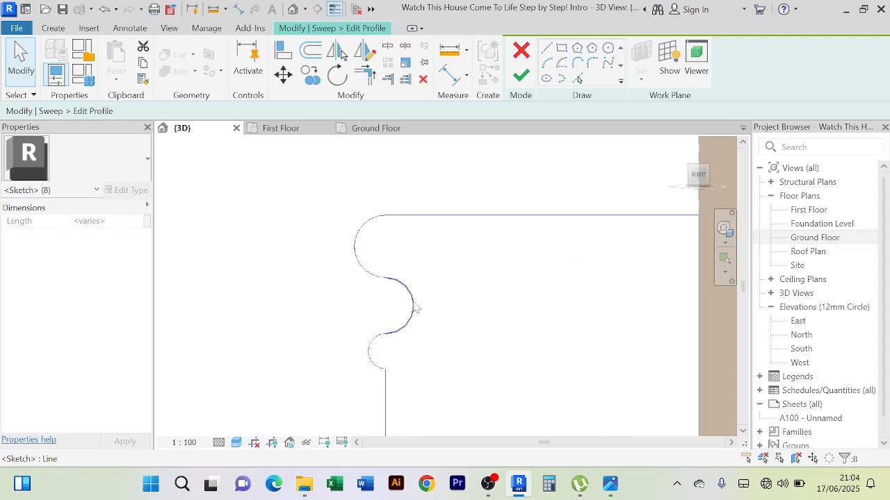
pyautogui.keyDown('ctrl'); pyautogui.click(371, 357); pyautogui.keyUp('ctrl')
pyautogui.scroll(-4, 425, 334)
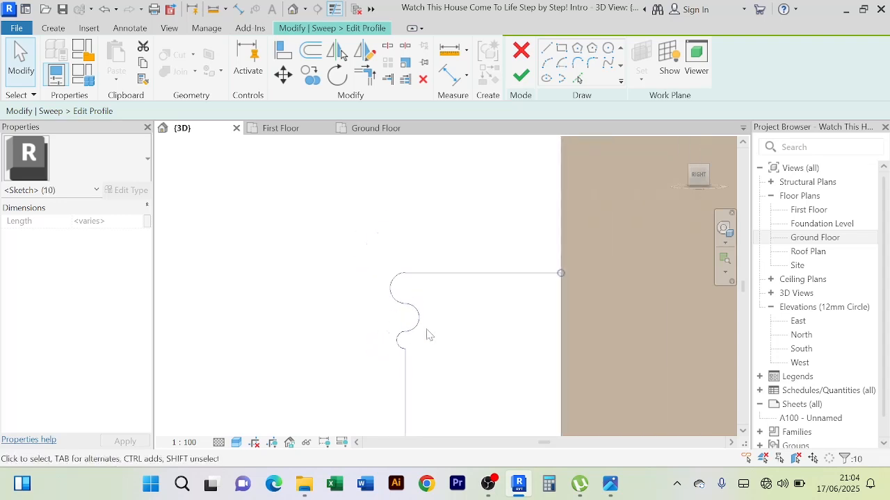
# Shift the entire selected molding profile slightly outward, away from the wall face
pyautogui.scroll(-1, 480, 215)
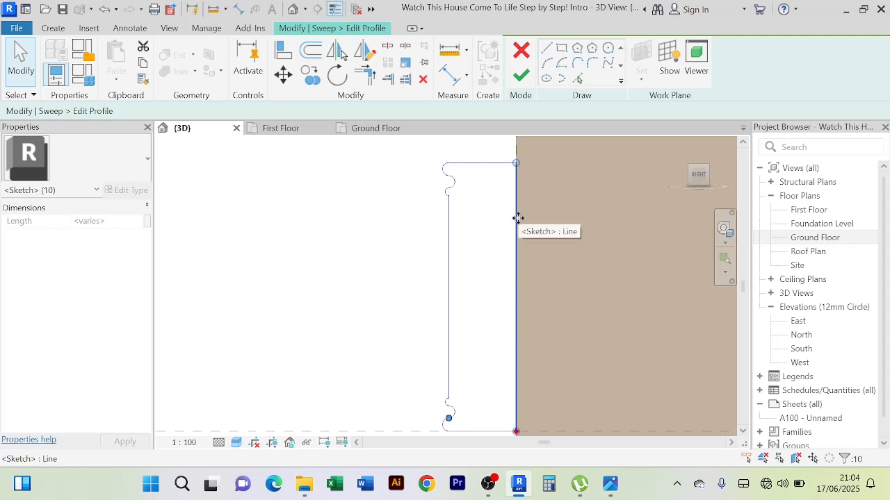
pyautogui.scroll(2, 443, 248)
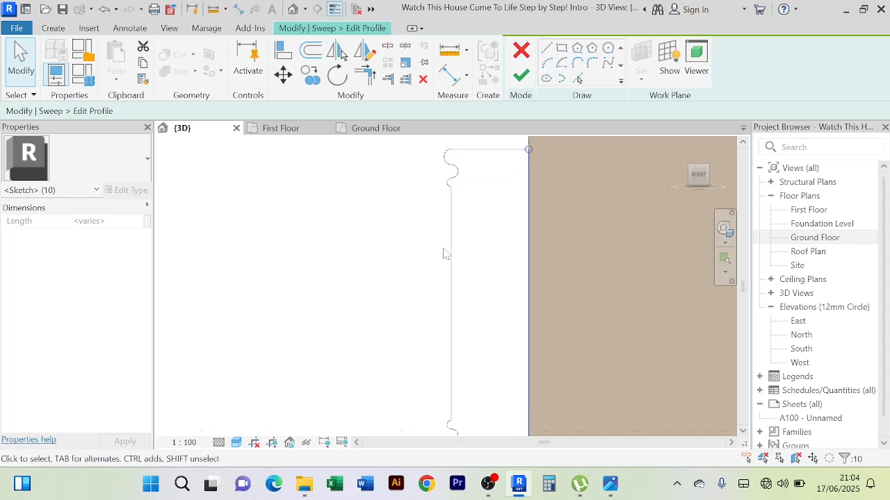
pyautogui.scroll(4, 533, 223)
pyautogui.scroll(-3, 536, 223)
pyautogui.scroll(-5, 364, 264)
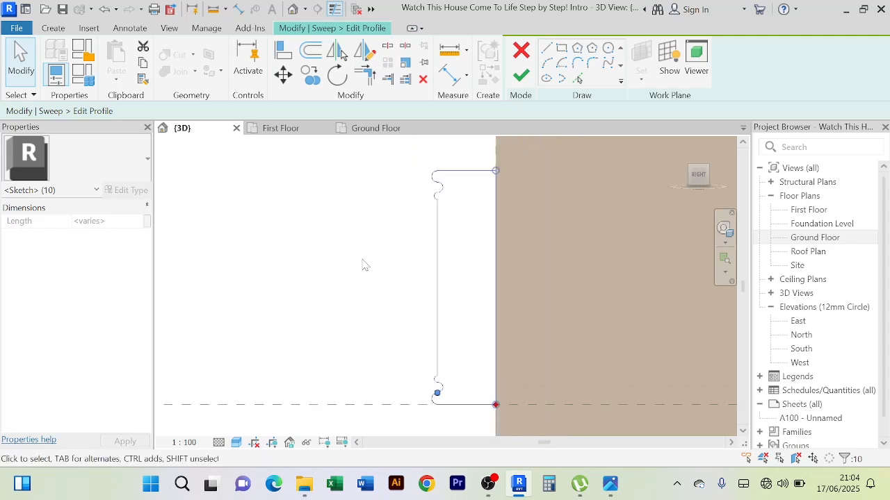
pyautogui.moveTo(363, 263); pyautogui.dragTo(431, 205, button='middle')
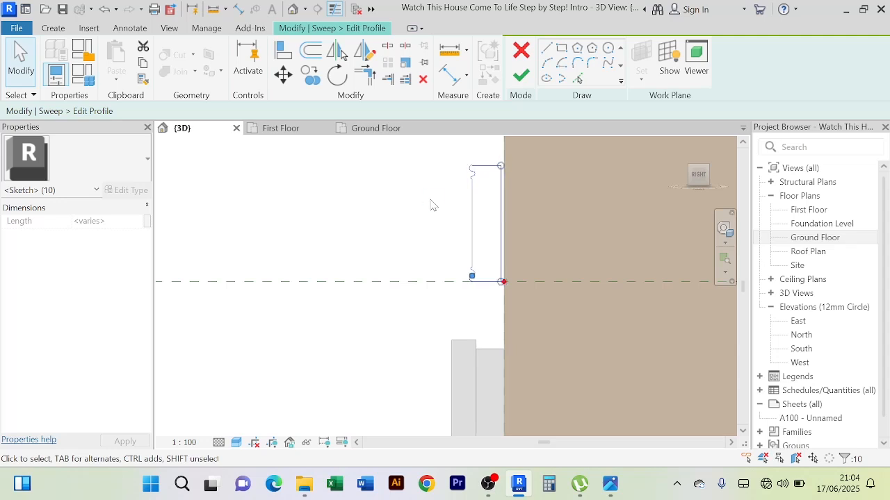
# Move the profile's outer segments farther from the wall and return the inner vertical line to the wall face, making it about 69 mm deep
pyautogui.scroll(4, 473, 192)
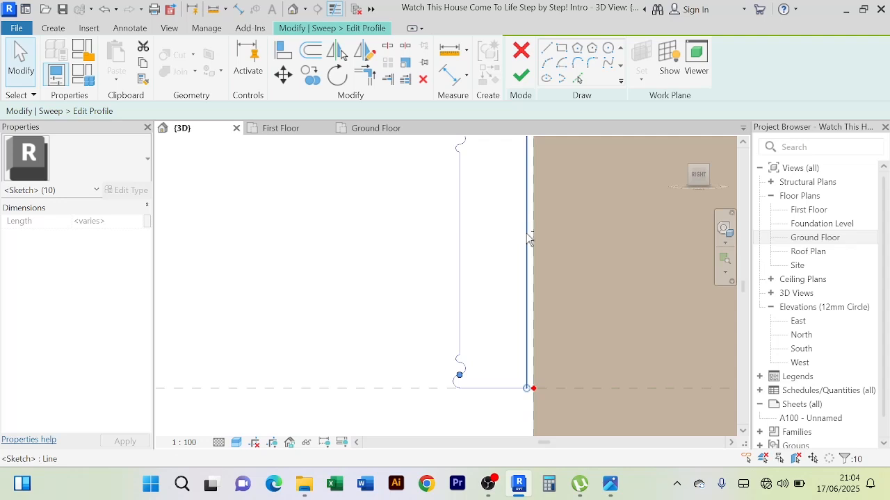
pyautogui.keyDown('shift'); pyautogui.click(528, 239); pyautogui.keyUp('shift')
pyautogui.scroll(-1, 384, 249)
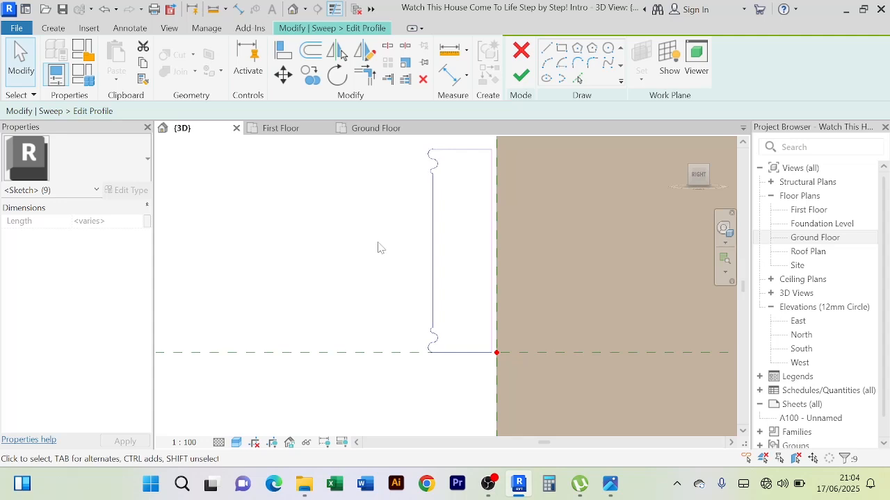
pyautogui.scroll(-3, 379, 248)
pyautogui.moveTo(361, 237); pyautogui.dragTo(372, 206, button='middle')
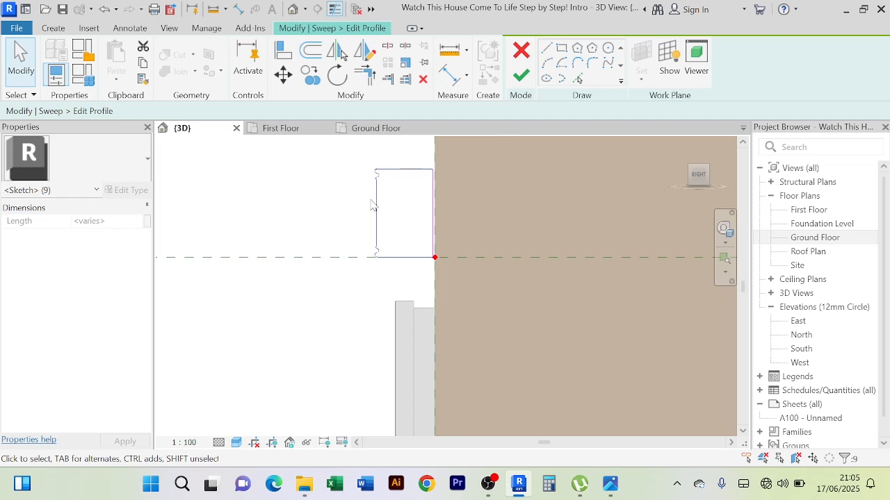
pyautogui.press('Left')
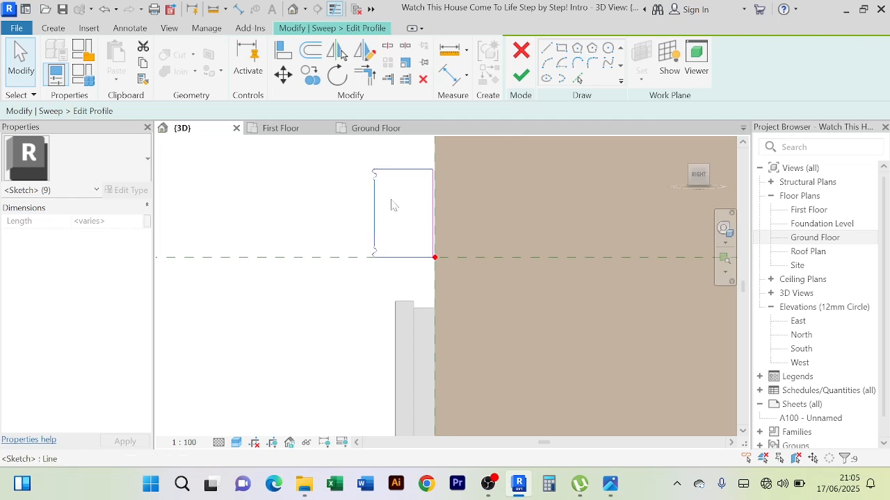
pyautogui.scroll(2, 411, 203)
pyautogui.click(441, 219)
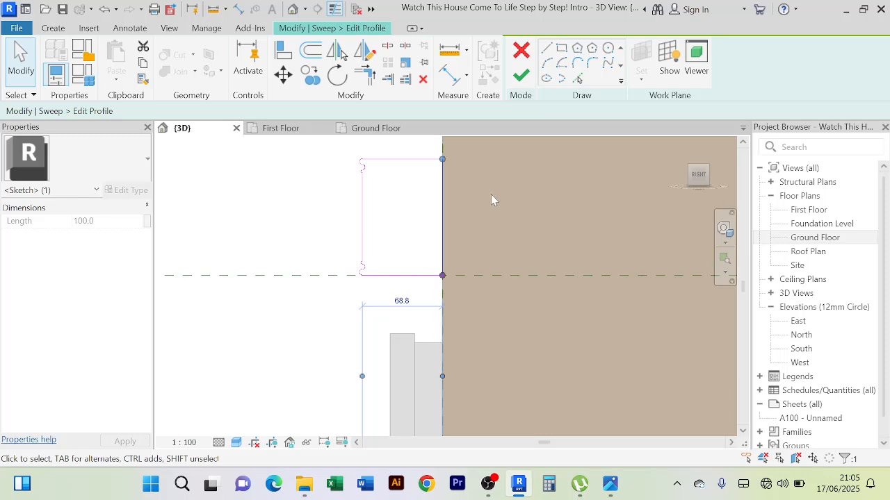
# Finish the deepened profile sketch and complete the door molding's sweep
pyautogui.click(317, 328)
pyautogui.scroll(-2, 318, 327)
pyautogui.moveTo(318, 328); pyautogui.dragTo(371, 305, button='middle')
pyautogui.scroll(-1, 373, 299)
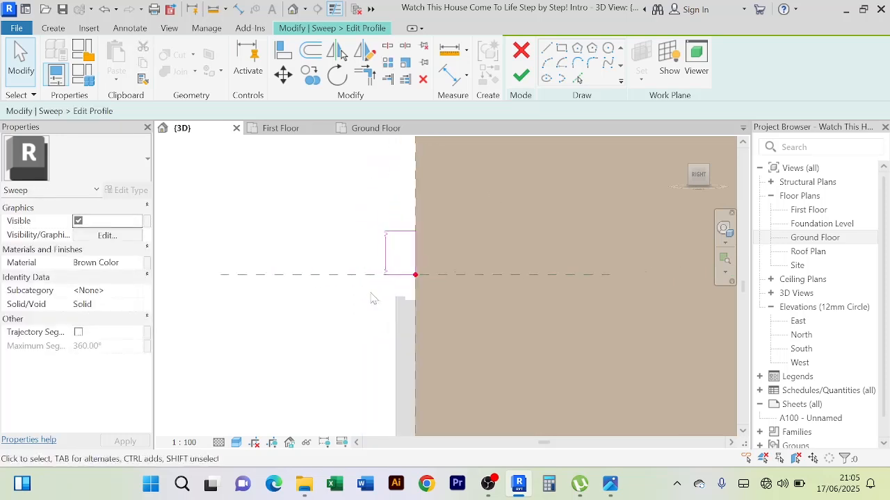
pyautogui.click(521, 76)
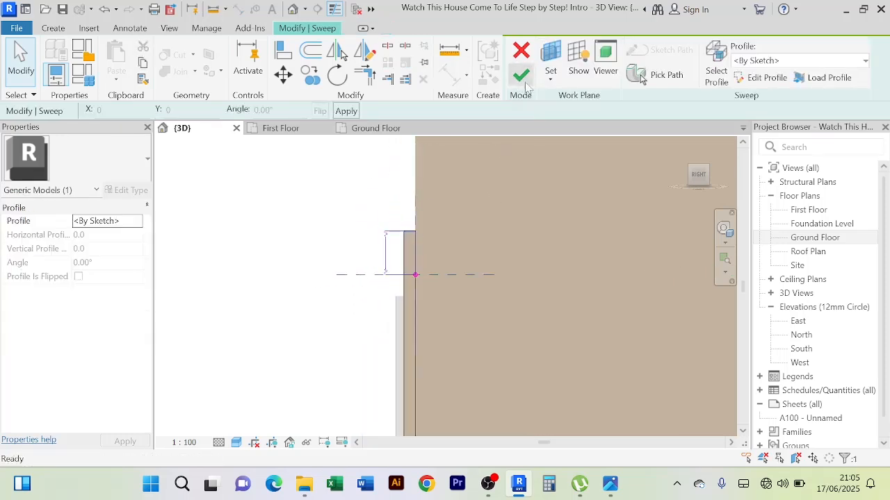
pyautogui.click(523, 78)
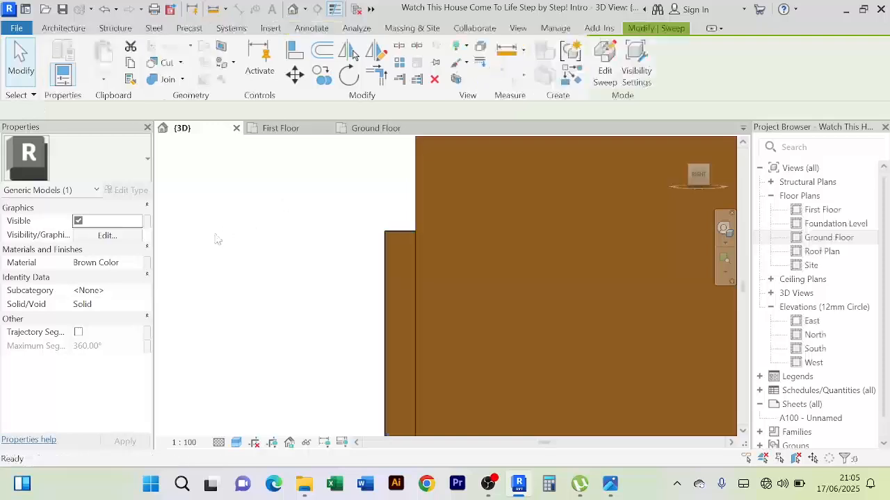
# Examine the deeper molding around the ground-floor sliding door from the front, including its head and base
pyautogui.click(298, 213)
pyautogui.keyDown('shift'); pyautogui.moveTo(298, 213); pyautogui.dragTo(423, 217, button='middle'); pyautogui.keyUp('shift')
pyautogui.scroll(-1, 344, 213)
pyautogui.keyDown('shift'); pyautogui.moveTo(341, 211); pyautogui.dragTo(331, 225, button='middle'); pyautogui.keyUp('shift')
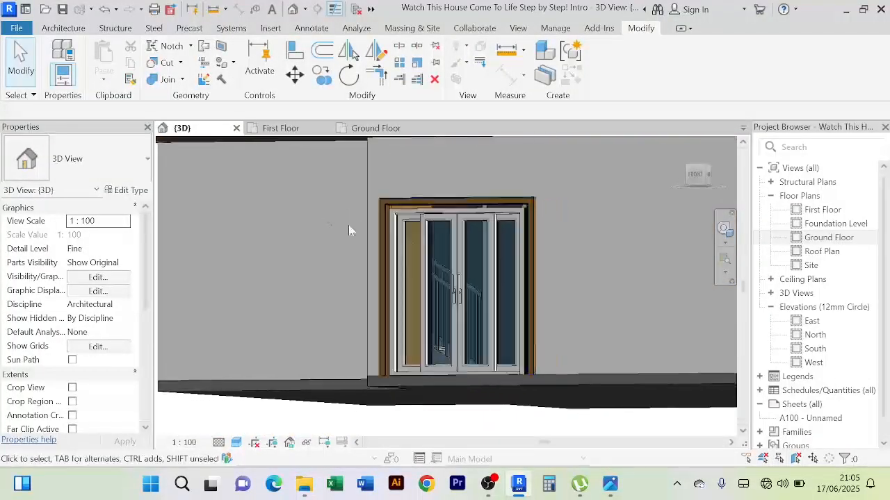
pyautogui.scroll(3, 544, 254)
pyautogui.scroll(-2, 544, 253)
pyautogui.keyDown('shift'); pyautogui.moveTo(544, 254); pyautogui.dragTo(576, 285, button='middle'); pyautogui.keyUp('shift')
pyautogui.moveTo(430, 280); pyautogui.dragTo(362, 178, button='middle')
pyautogui.scroll(4, 413, 303)
pyautogui.scroll(-2, 288, 318)
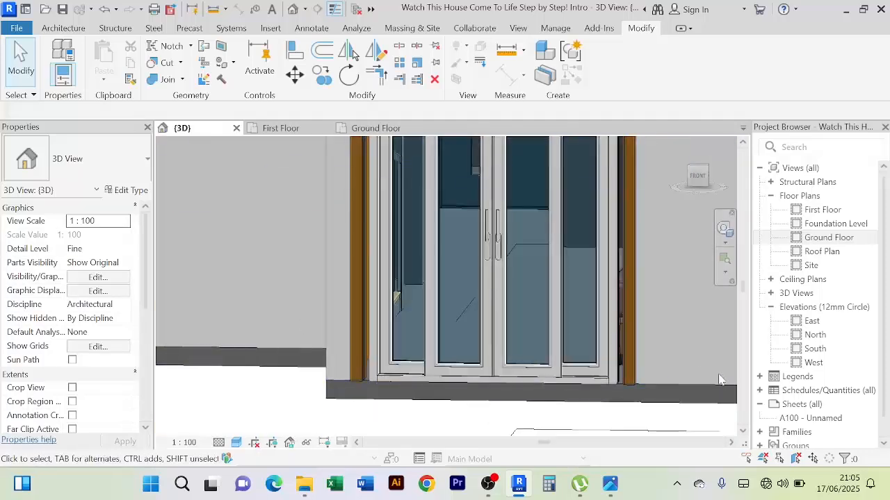
pyautogui.scroll(-2, 677, 327)
pyautogui.moveTo(677, 327); pyautogui.dragTo(658, 330, button='middle')
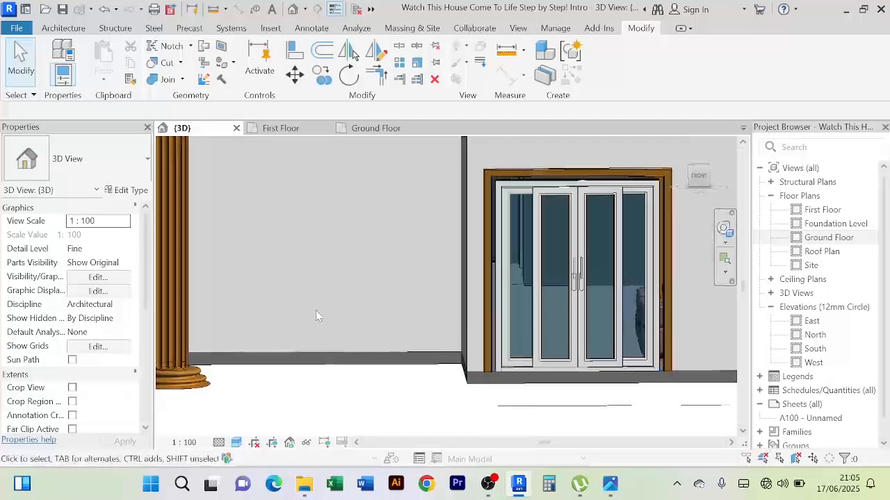
pyautogui.scroll(-2, 315, 316)
pyautogui.keyDown('shift'); pyautogui.moveTo(582, 275); pyautogui.dragTo(603, 283, button='middle'); pyautogui.keyUp('shift')
# Inspect the molding's upper corners close up and compare its projection with the surrounding facade from several angles
pyautogui.scroll(3, 604, 281)
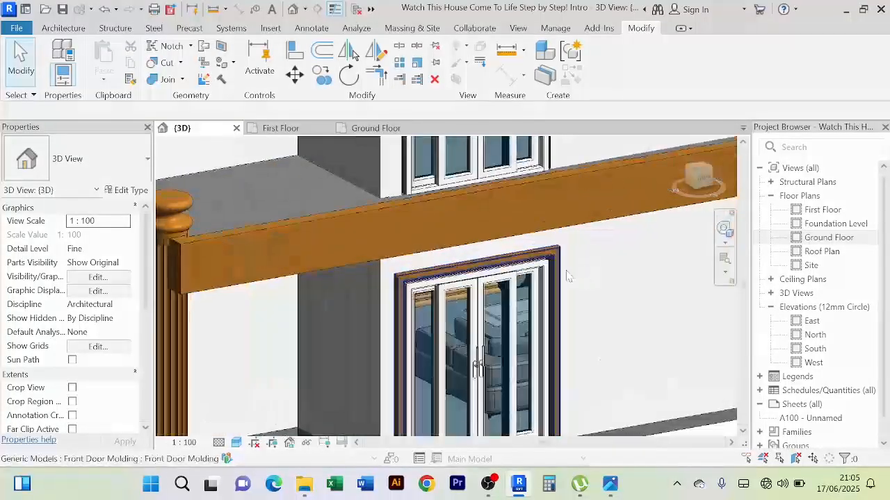
pyautogui.scroll(4, 567, 276)
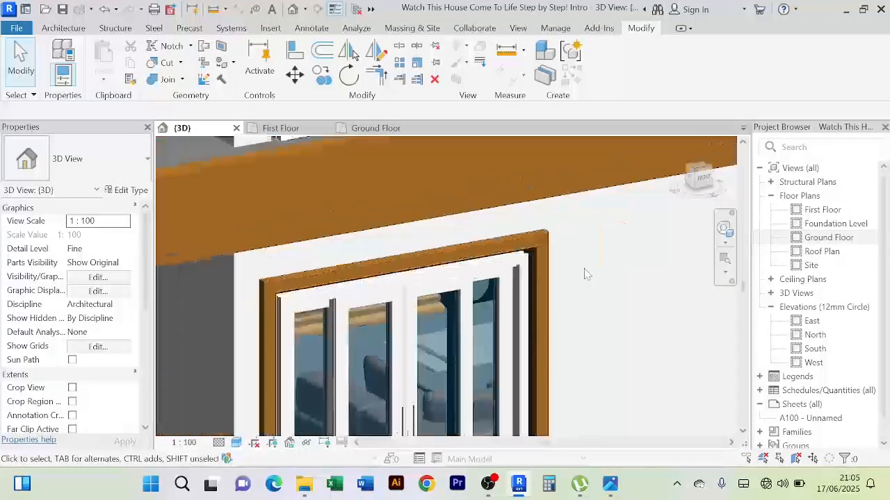
pyautogui.keyDown('shift'); pyautogui.moveTo(585, 274); pyautogui.dragTo(311, 304, button='middle'); pyautogui.keyUp('shift')
pyautogui.keyDown('shift'); pyautogui.moveTo(586, 340); pyautogui.dragTo(616, 281, button='middle'); pyautogui.keyUp('shift')
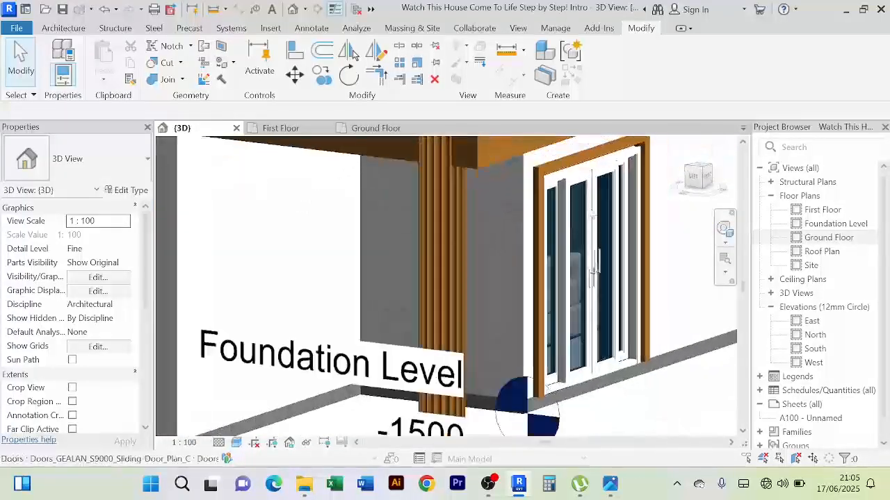
pyautogui.scroll(6, 441, 202)
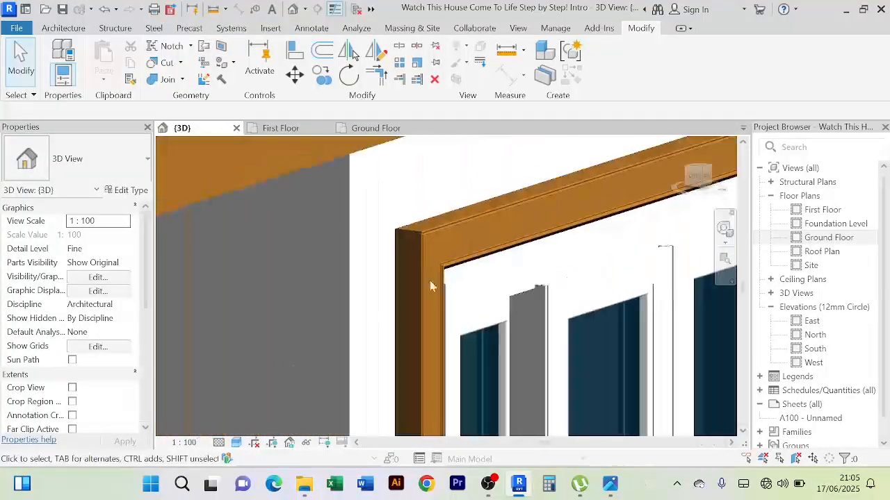
pyautogui.scroll(5, 430, 285)
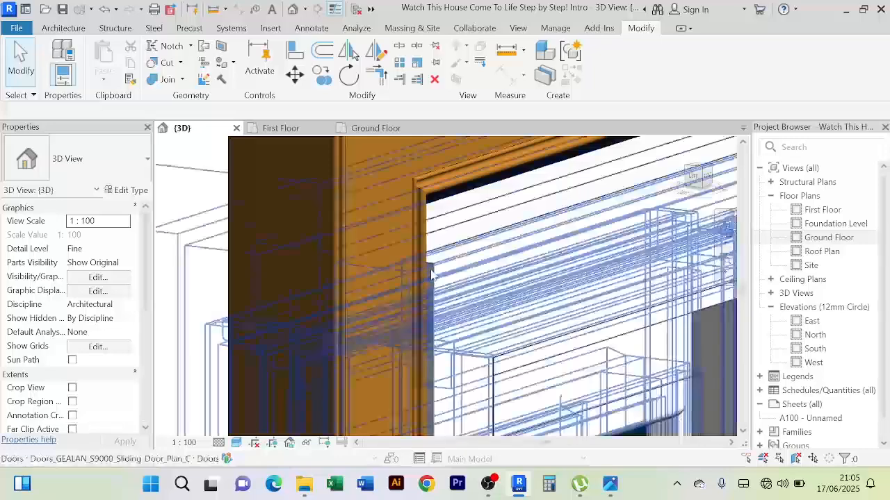
pyautogui.scroll(-8, 430, 275)
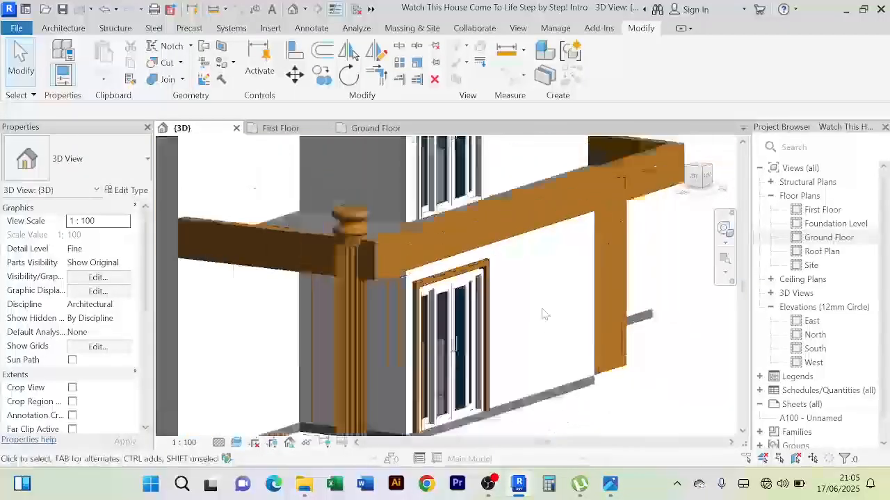
pyautogui.scroll(-2, 545, 314)
pyautogui.keyDown('shift'); pyautogui.moveTo(546, 313); pyautogui.dragTo(489, 311, button='middle'); pyautogui.keyUp('shift')
pyautogui.scroll(-2, 528, 302)
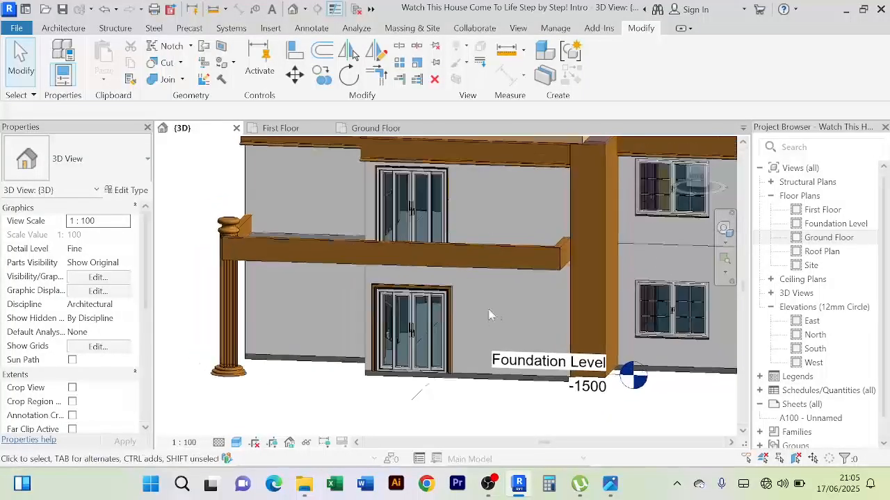
# Reopen the Front Door Molding in place and start editing its sweep
pyautogui.scroll(5, 459, 309)
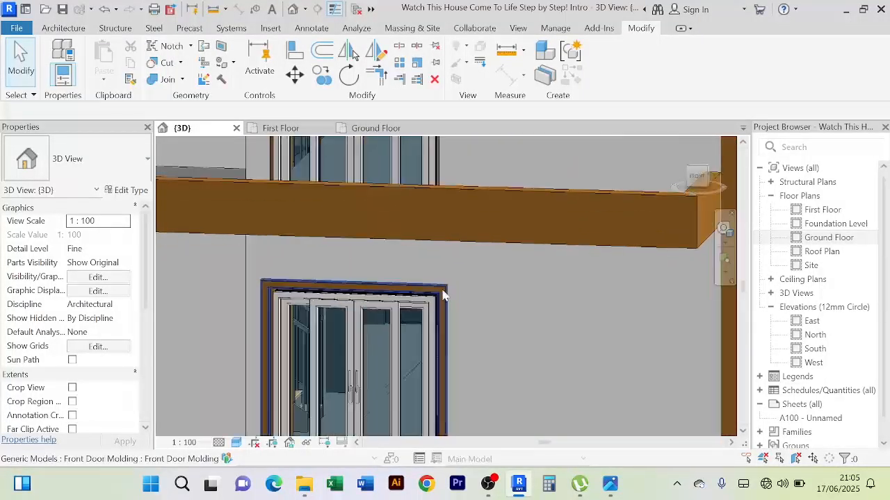
pyautogui.click(444, 295)
pyautogui.doubleClick(445, 295)
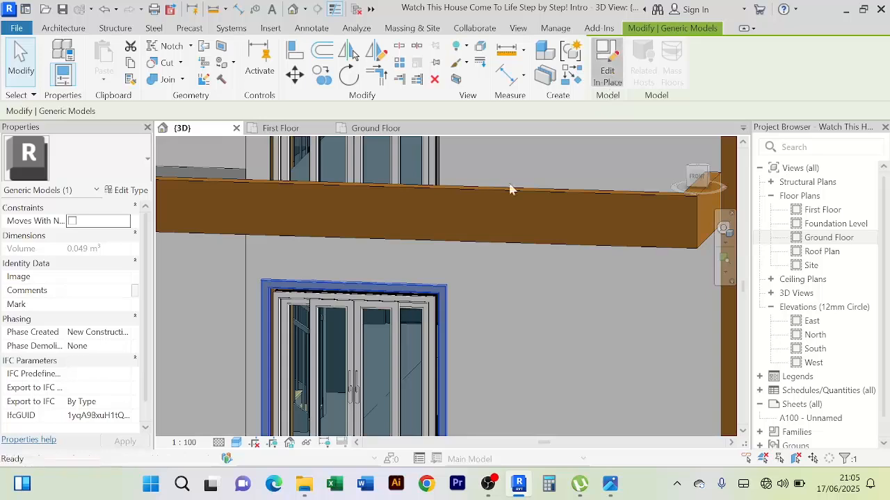
pyautogui.click(445, 295)
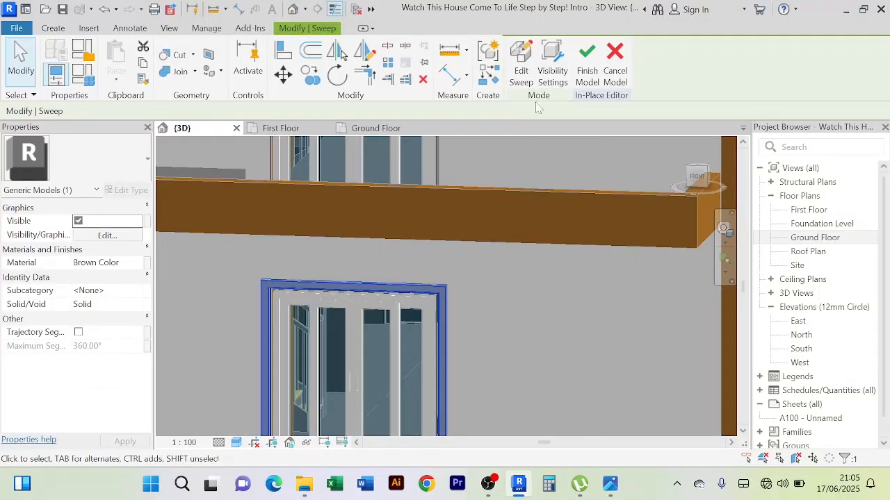
pyautogui.click(523, 75)
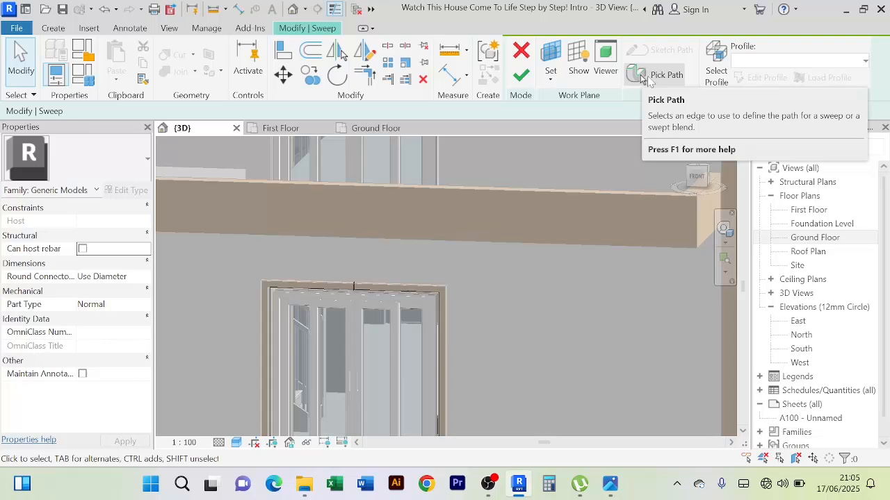
# Open the sweep's sketched profile for editing and turn the view to the house's front
pyautogui.scroll(5, 370, 275)
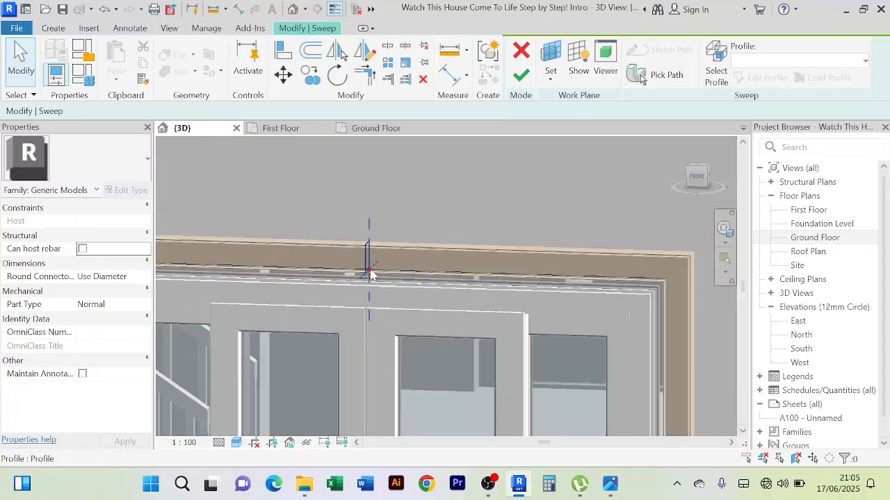
pyautogui.click(369, 275)
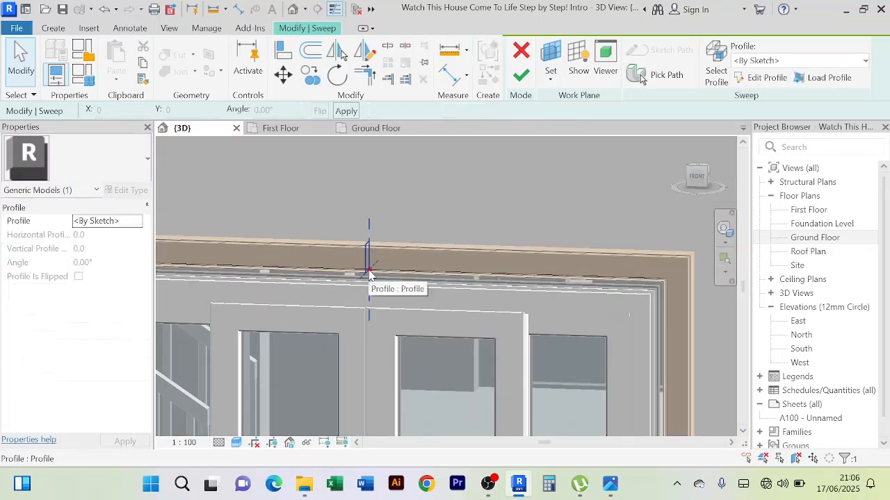
pyautogui.click(767, 79)
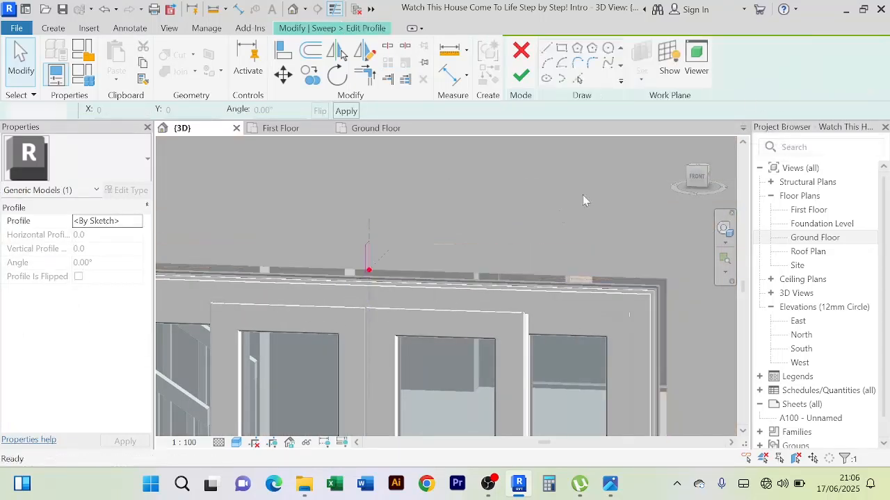
pyautogui.click(702, 182)
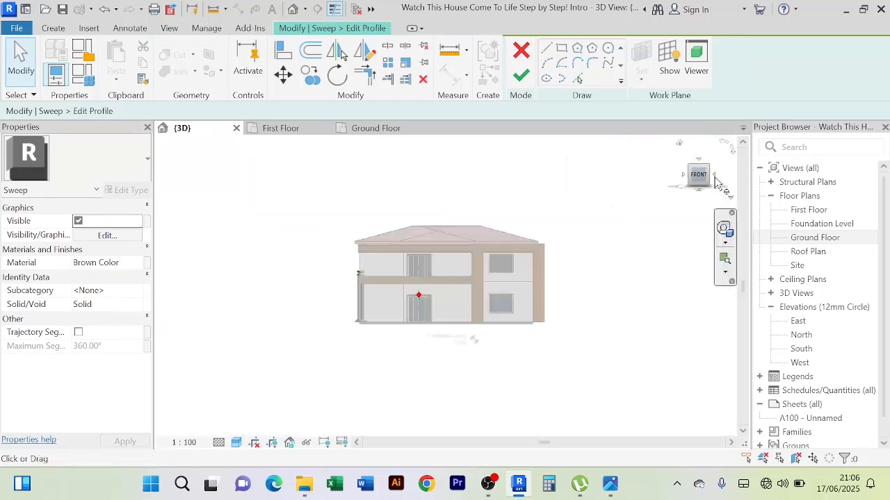
# Examine the molding's sketched profile from the house's right side, checking the depth between its wall-side edge and its front edge
pyautogui.click(715, 178)
pyautogui.scroll(5, 354, 305)
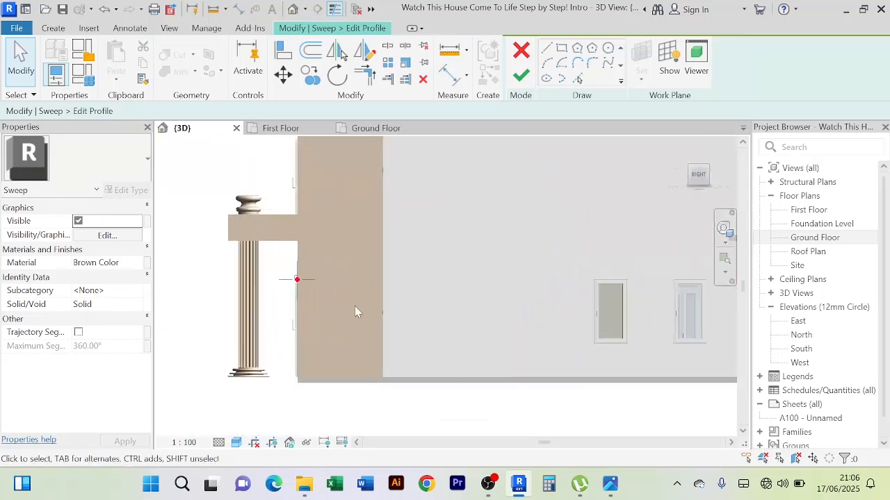
pyautogui.scroll(2, 234, 322)
pyautogui.moveTo(286, 192); pyautogui.dragTo(323, 312, button='middle')
pyautogui.scroll(4, 357, 248)
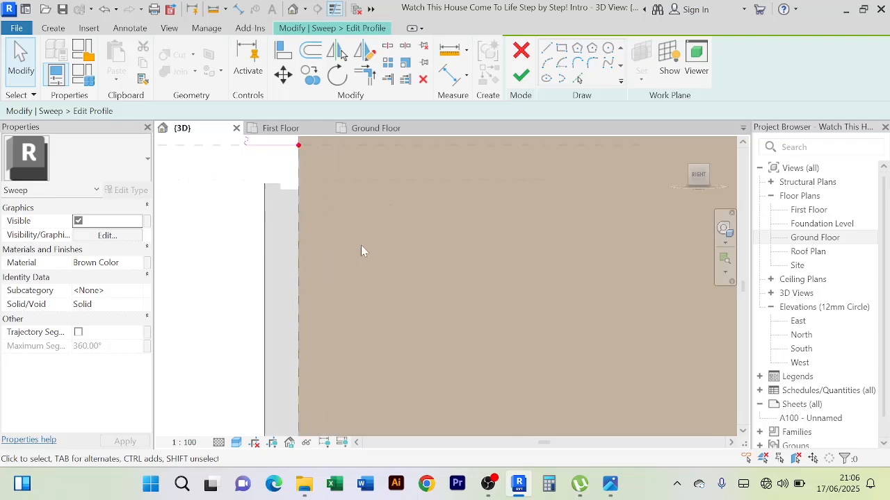
pyautogui.moveTo(361, 245); pyautogui.dragTo(451, 375, button='middle')
pyautogui.scroll(3, 378, 264)
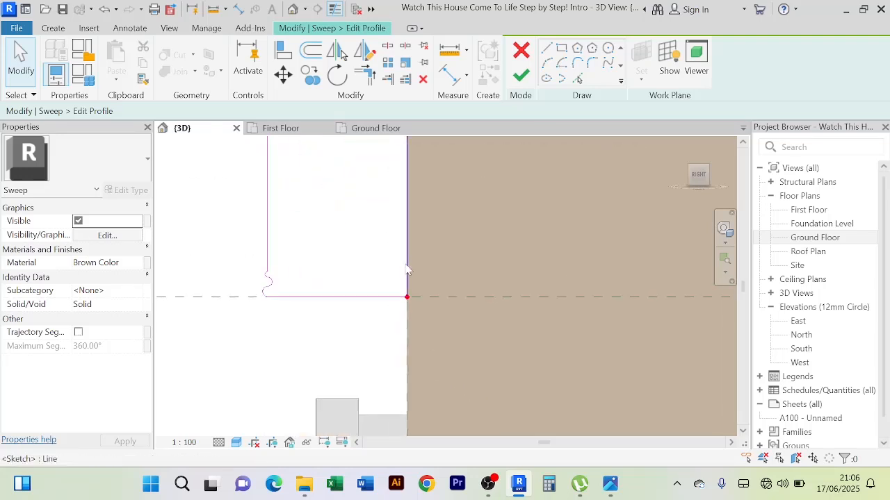
pyautogui.click(407, 265)
pyautogui.scroll(-2, 360, 276)
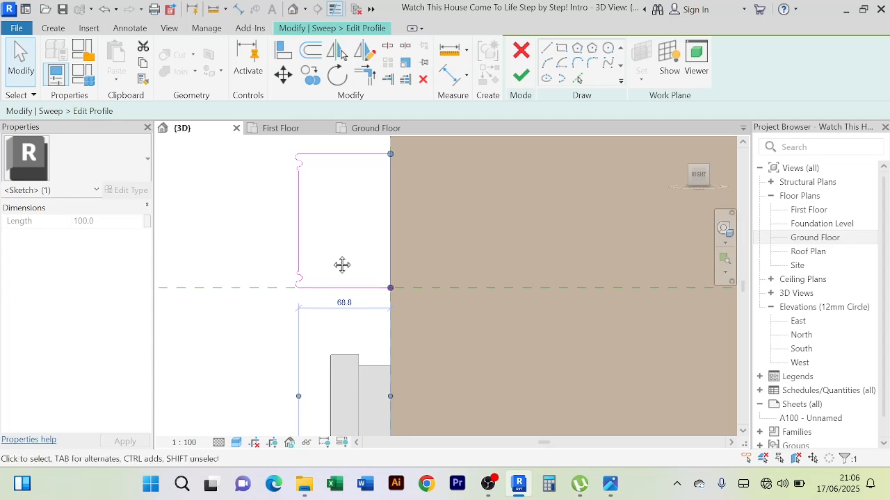
pyautogui.moveTo(342, 264); pyautogui.dragTo(348, 279, button='middle')
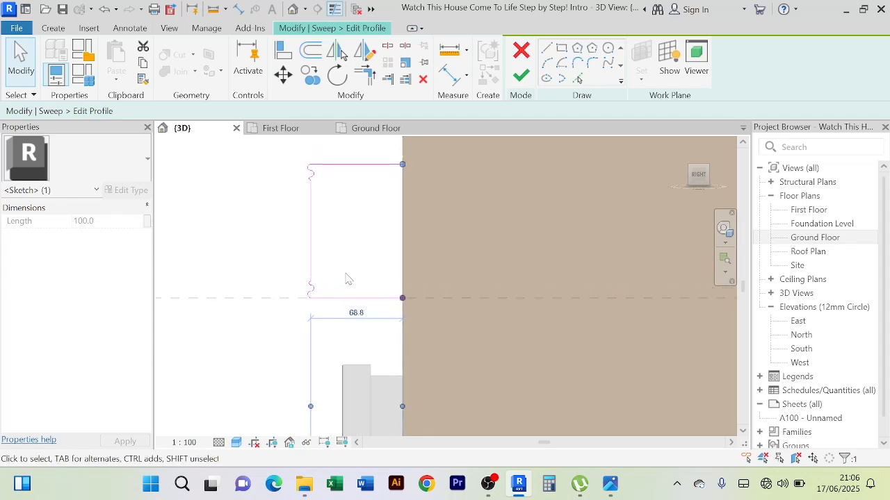
pyautogui.click(313, 246)
pyautogui.scroll(-1, 313, 246)
pyautogui.moveTo(327, 252); pyautogui.dragTo(328, 276, button='middle')
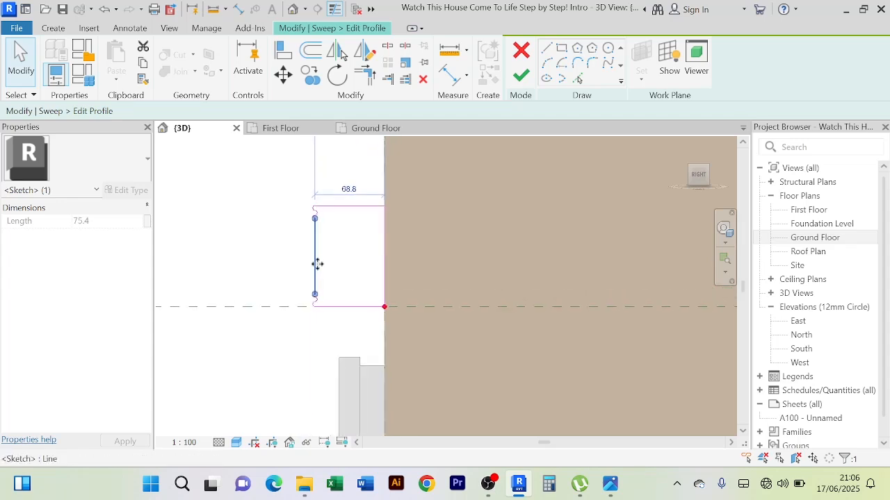
pyautogui.scroll(1, 310, 228)
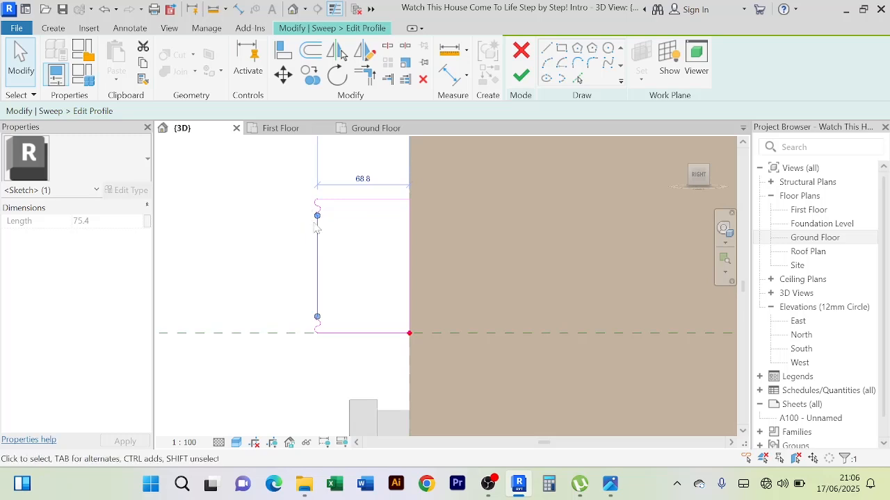
# Stretch the molding profile's front edge and end curves farther out from the wall, to a depth of about 96.3 mm
pyautogui.moveTo(353, 350); pyautogui.dragTo(318, 291)
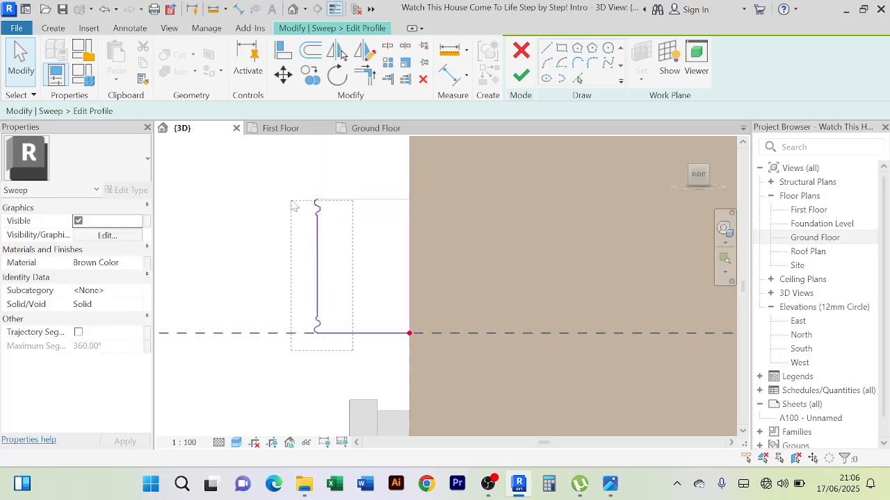
pyautogui.moveTo(292, 206); pyautogui.dragTo(306, 201)
pyautogui.scroll(2, 330, 332)
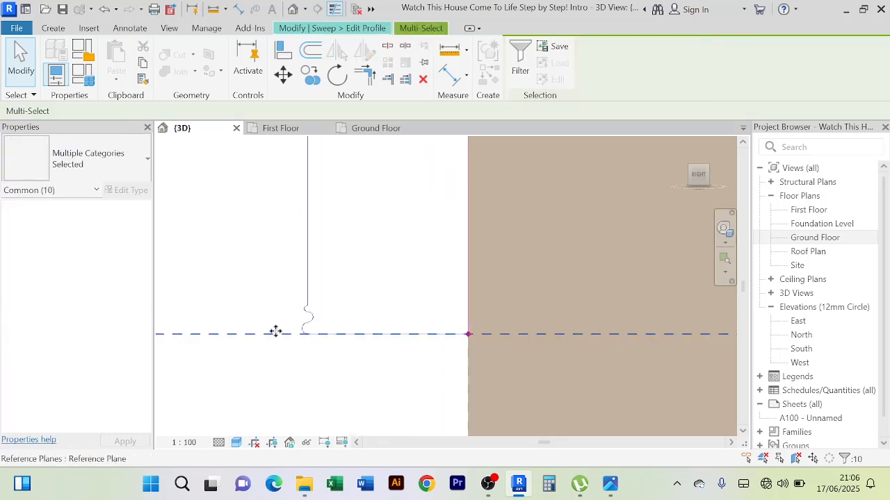
pyautogui.keyDown('shift'); pyautogui.click(278, 334); pyautogui.keyUp('shift')
pyautogui.scroll(-2, 363, 298)
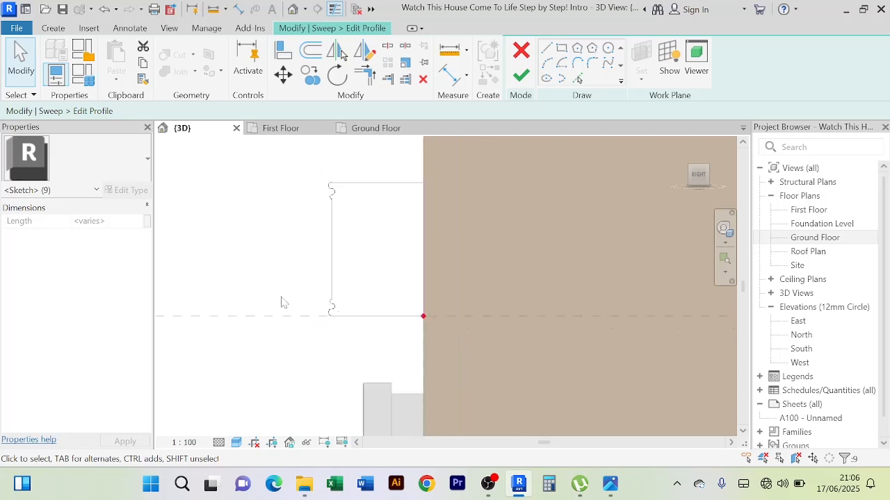
pyautogui.scroll(-2, 281, 303)
pyautogui.moveTo(272, 292); pyautogui.dragTo(340, 298, button='middle')
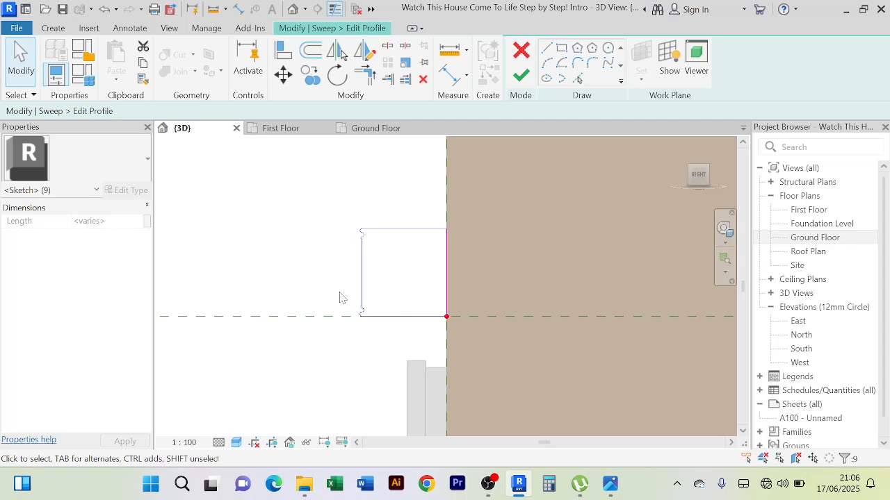
pyautogui.click(341, 297)
pyautogui.click(362, 289)
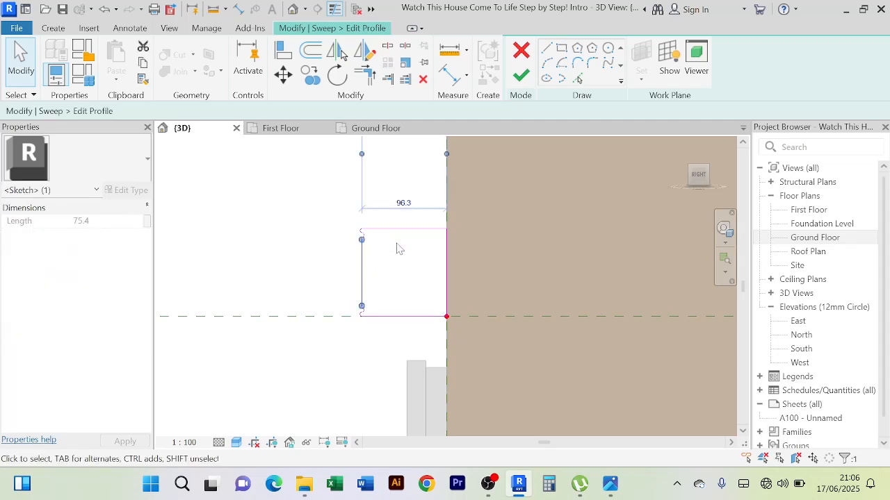
# Compare the stretched profile with the door frame, wall and neighbouring column, and check its front edge's distance from the wall
pyautogui.scroll(2, 396, 249)
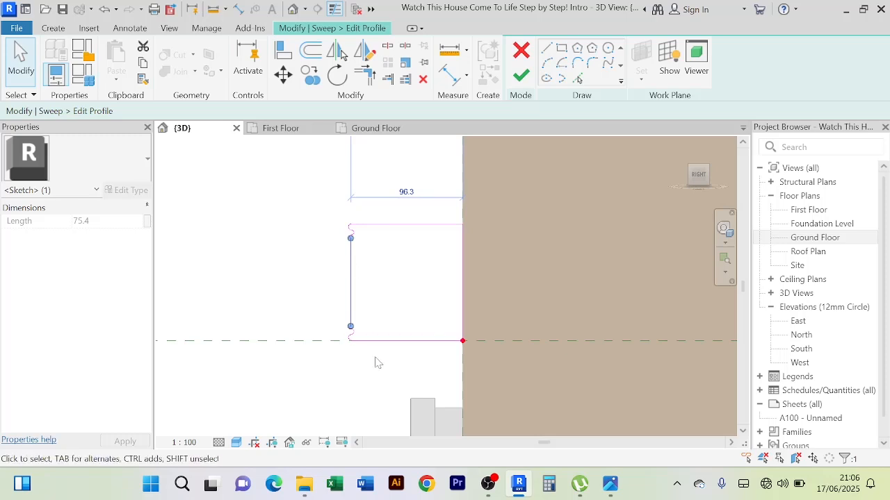
pyautogui.click(361, 335)
pyautogui.scroll(-5, 314, 291)
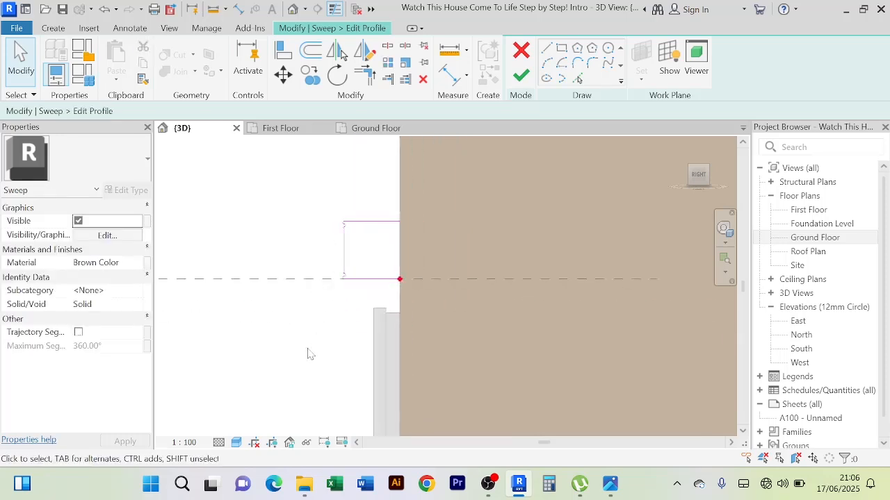
pyautogui.scroll(-4, 385, 306)
pyautogui.moveTo(406, 321); pyautogui.dragTo(413, 285, button='middle')
pyautogui.scroll(2, 363, 311)
pyautogui.moveTo(363, 299); pyautogui.dragTo(354, 350, button='middle')
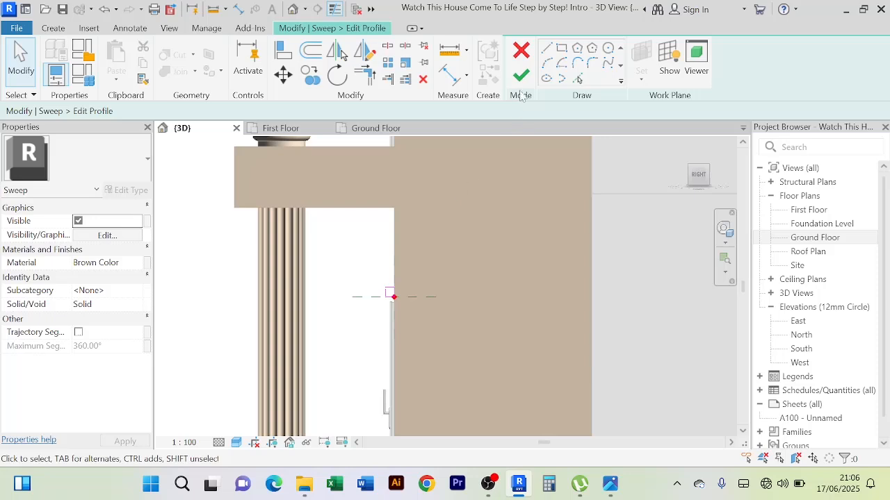
pyautogui.scroll(3, 388, 281)
pyautogui.scroll(2, 389, 340)
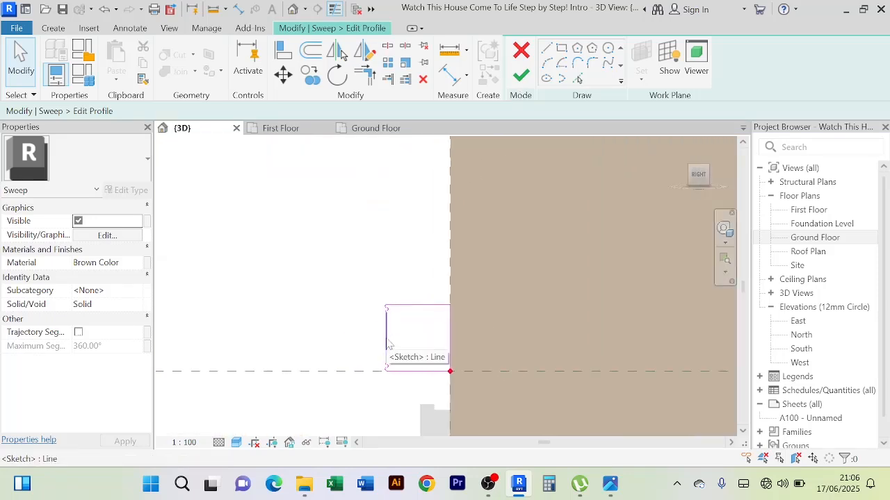
pyautogui.click(387, 344)
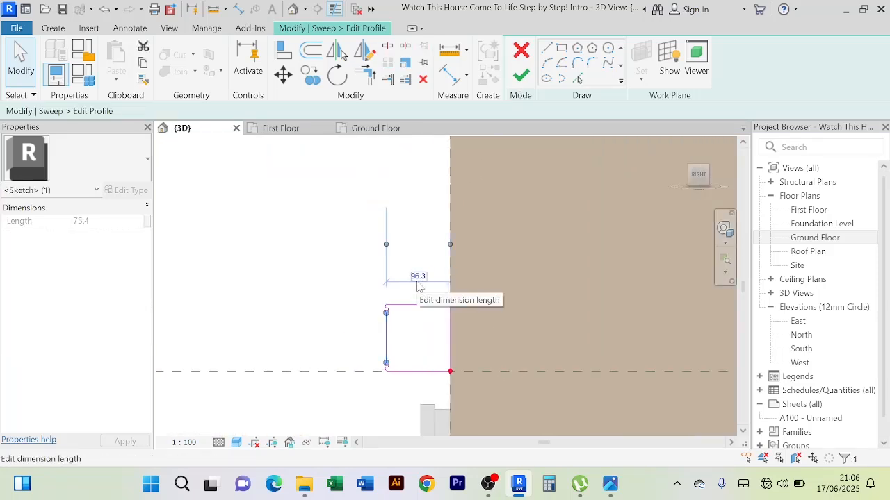
# Finish the profile sketch, the sweep and the in-place Front Door Molding model
pyautogui.click(520, 75)
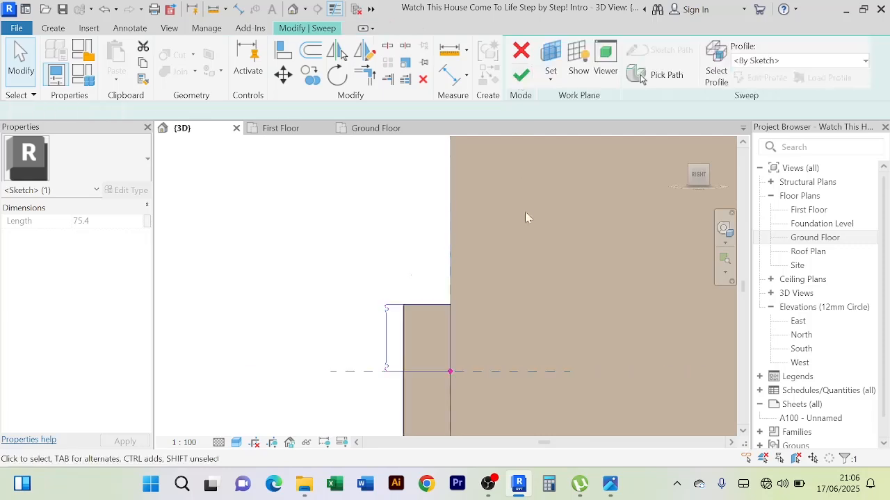
pyautogui.click(521, 76)
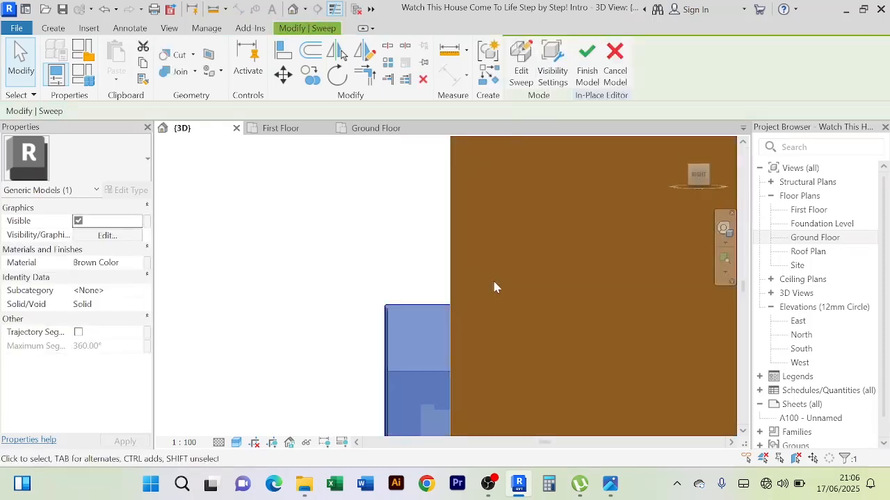
pyautogui.click(588, 62)
# Examine the deepened molding around the ground-floor sliding door, including its upper corner close up and its fit with the front facade
pyautogui.scroll(-10, 331, 255)
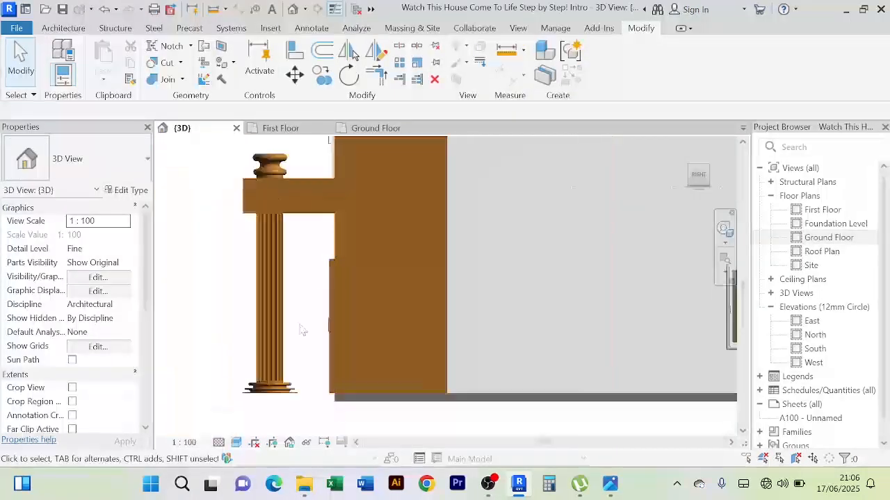
pyautogui.keyDown('shift'); pyautogui.moveTo(304, 333); pyautogui.dragTo(465, 339, button='middle'); pyautogui.keyUp('shift')
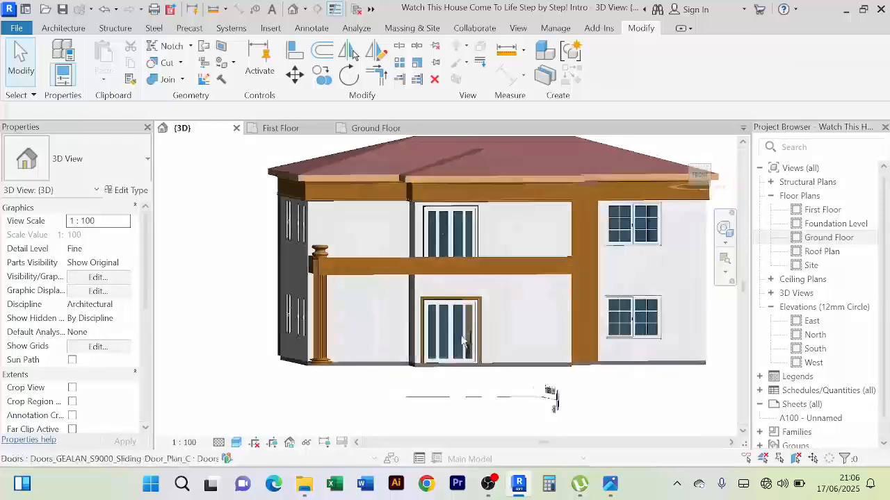
pyautogui.scroll(6, 488, 324)
pyautogui.moveTo(516, 306); pyautogui.dragTo(584, 286, button='middle')
pyautogui.scroll(3, 416, 260)
pyautogui.moveTo(443, 254); pyautogui.dragTo(392, 230, button='middle')
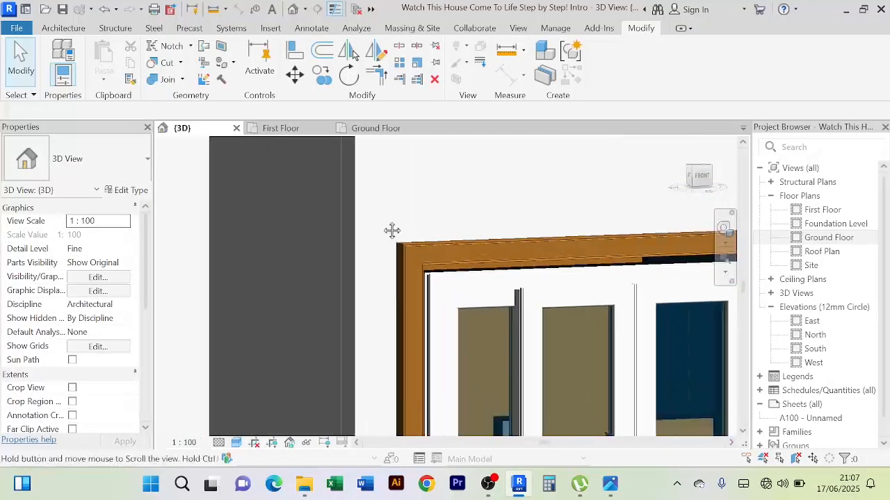
pyautogui.scroll(5, 369, 243)
pyautogui.scroll(-2, 358, 256)
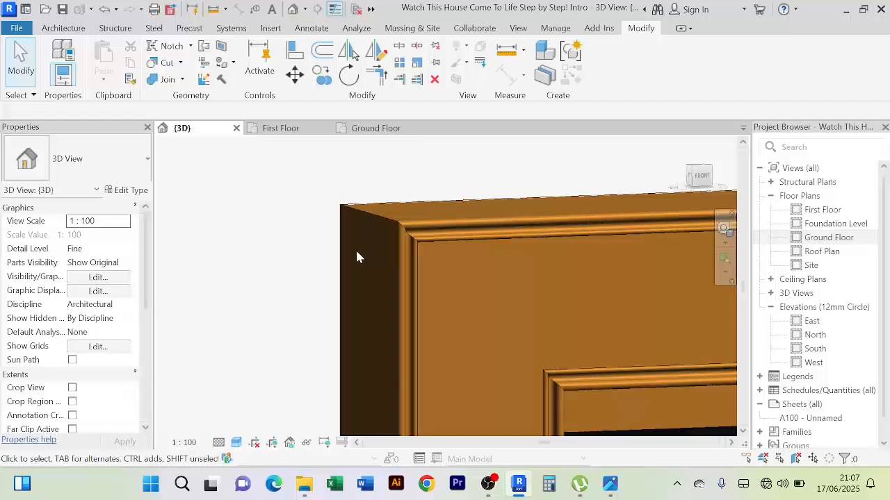
pyautogui.scroll(-4, 347, 253)
pyautogui.scroll(-5, 324, 249)
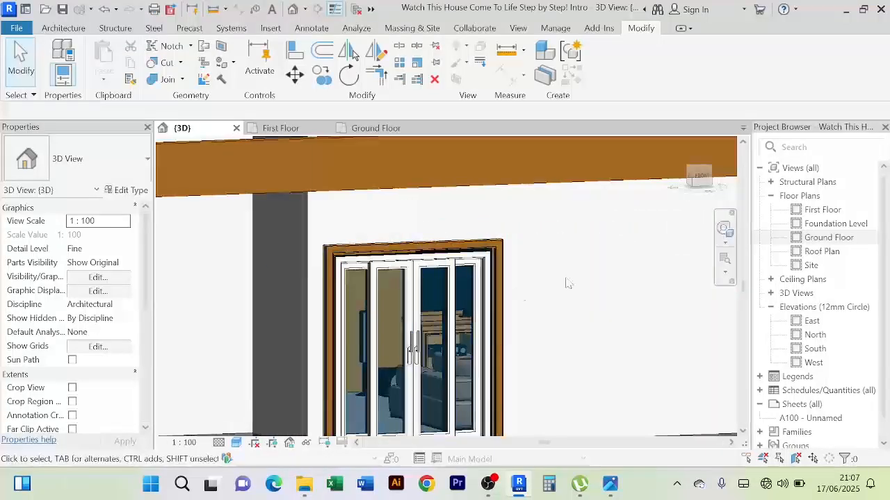
pyautogui.scroll(-5, 568, 283)
pyautogui.keyDown('shift'); pyautogui.moveTo(567, 283); pyautogui.dragTo(527, 264, button='middle'); pyautogui.keyUp('shift')
pyautogui.scroll(8, 527, 264)
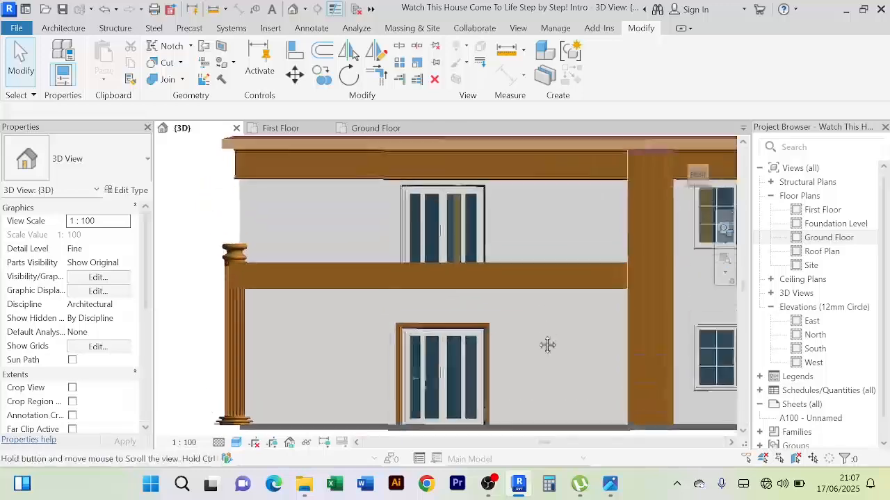
# Start a new in-place model in the Generic Models category for the first-floor sliding door
pyautogui.scroll(-3, 512, 230)
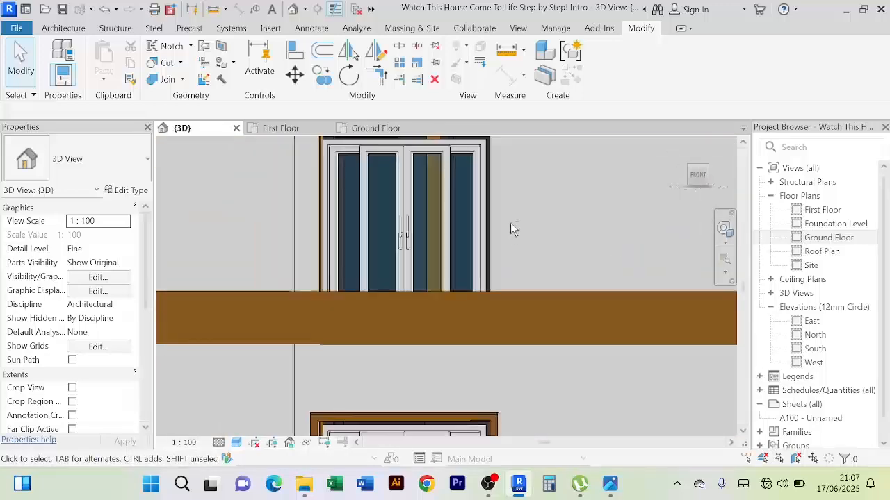
pyautogui.keyDown('shift'); pyautogui.moveTo(511, 223); pyautogui.dragTo(524, 289, button='middle'); pyautogui.keyUp('shift')
pyautogui.moveTo(544, 327); pyautogui.dragTo(520, 269, button='middle')
pyautogui.click(62, 28)
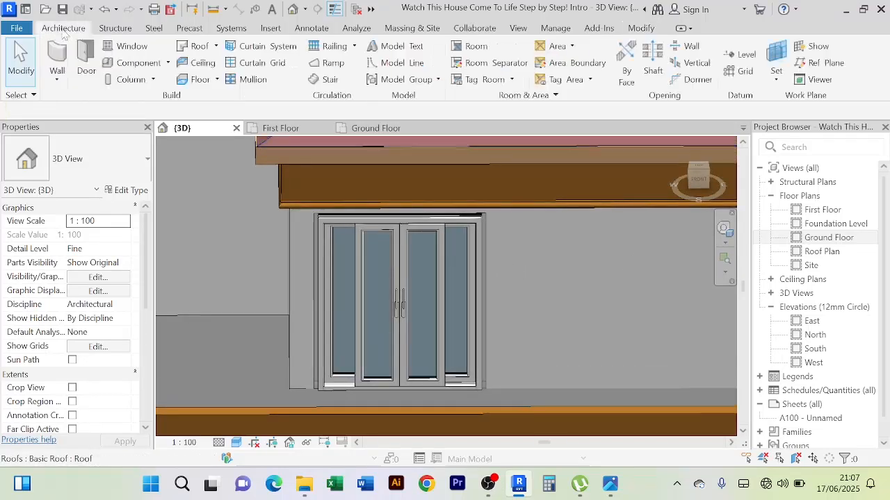
pyautogui.click(168, 62)
pyautogui.click(154, 117)
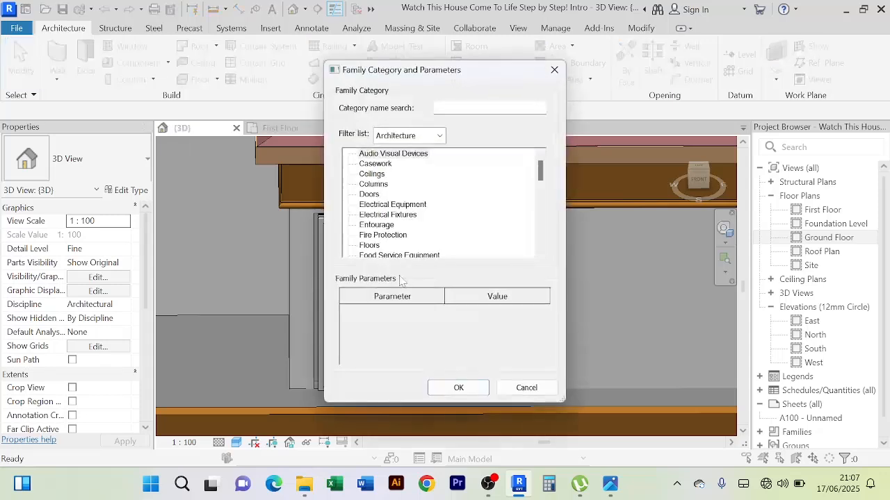
pyautogui.press('g')
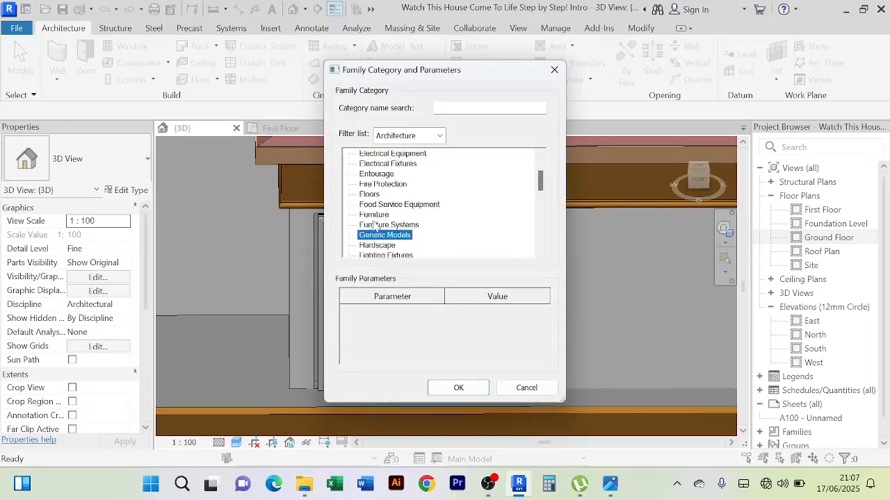
pyautogui.click(458, 387)
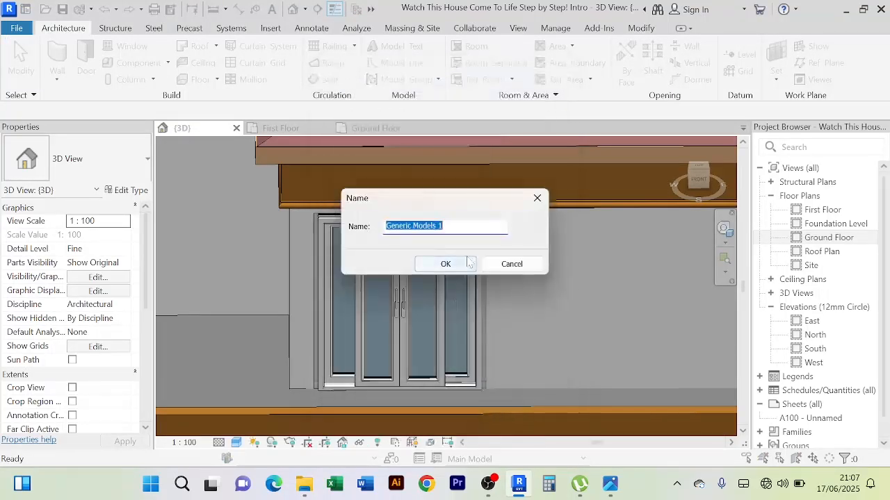
pyautogui.click(447, 267)
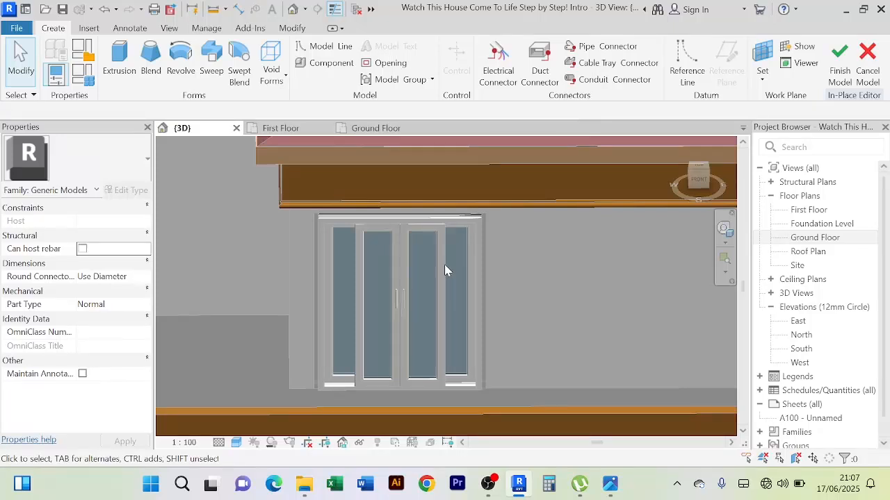
# Start a solid sweep and pick the wall opening's edge around the head of the first-floor sliding door as its path
pyautogui.click(212, 66)
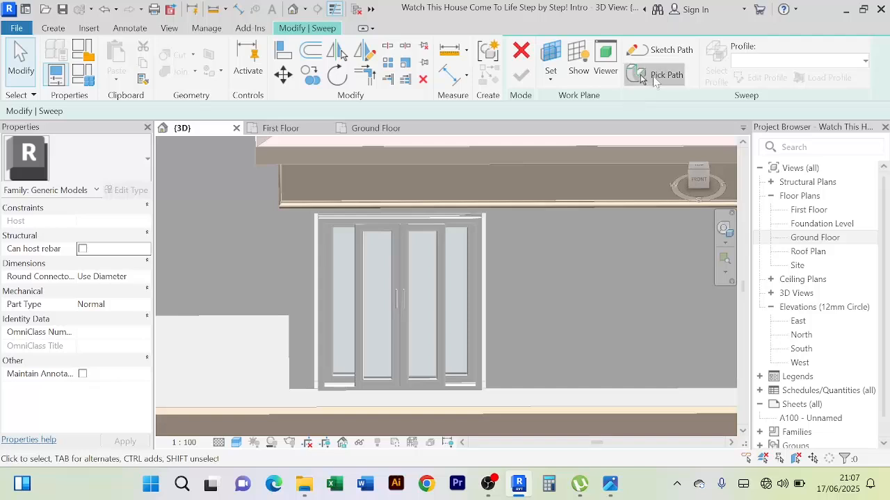
pyautogui.click(657, 74)
pyautogui.scroll(4, 361, 210)
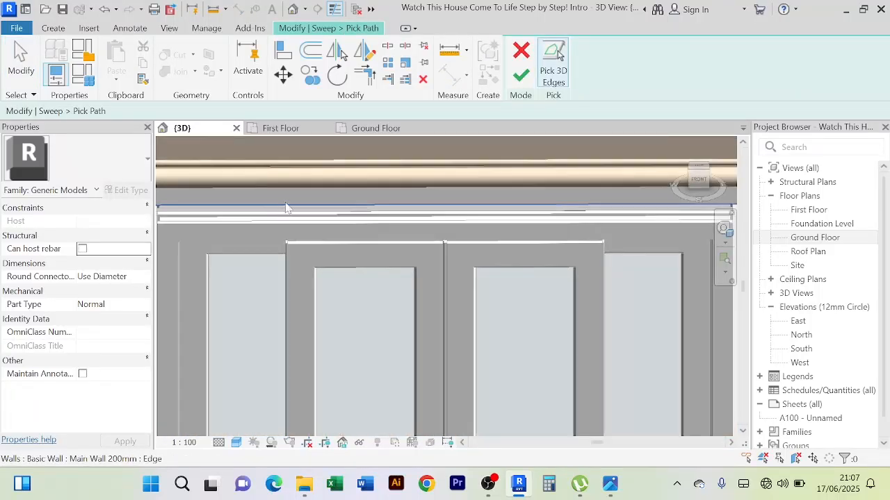
pyautogui.scroll(-4, 452, 195)
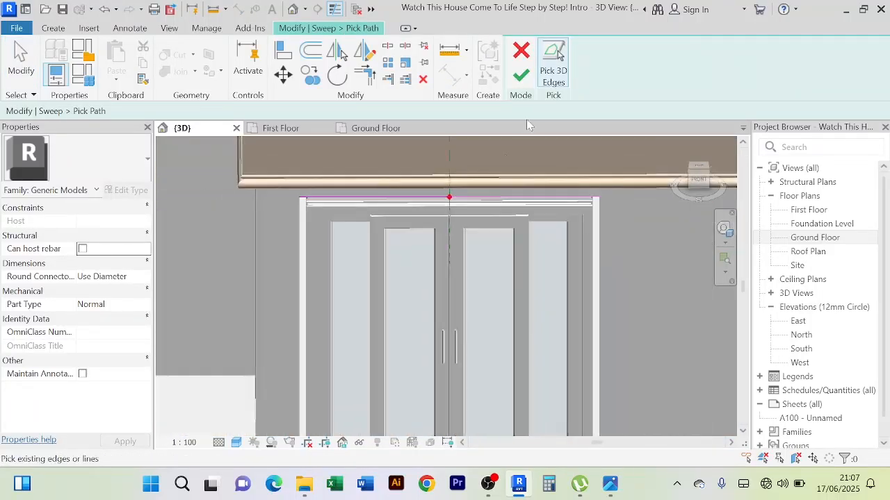
pyautogui.click(522, 78)
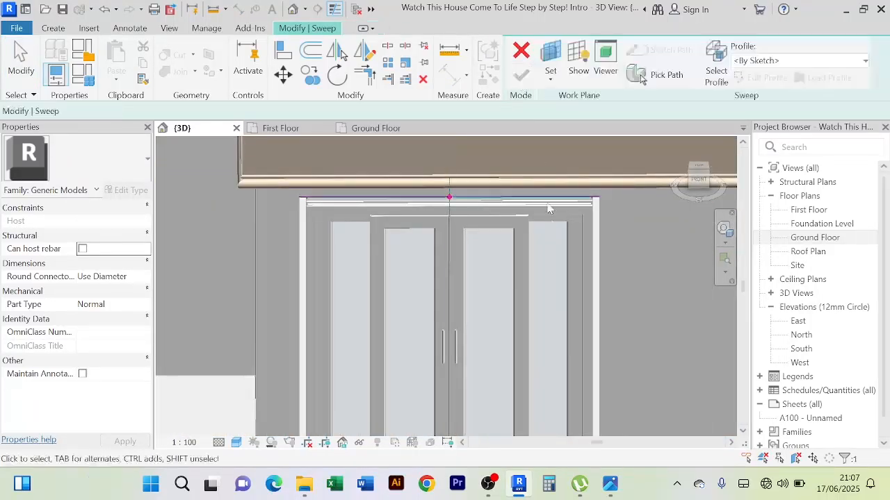
# Sketch the sweep's profile as a rectangle about 13.3 mm wide and 35 mm high, extending outward and up from the path point on the wall face
pyautogui.click(699, 182)
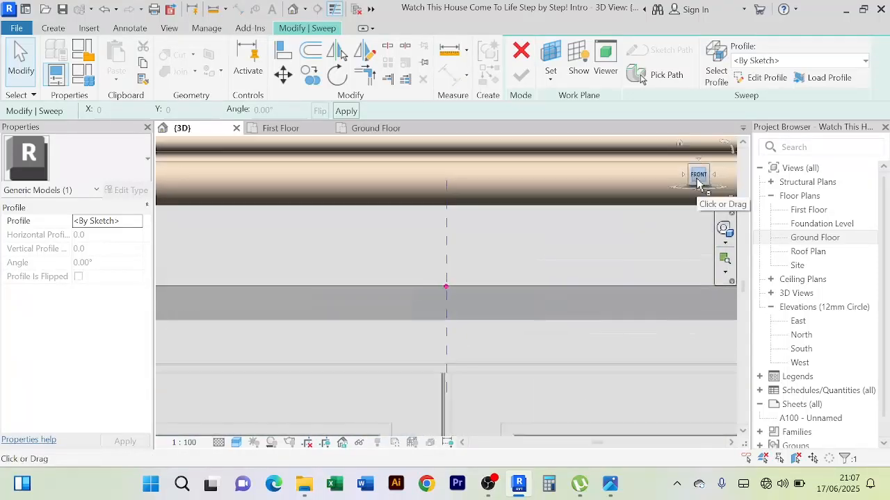
pyautogui.click(716, 176)
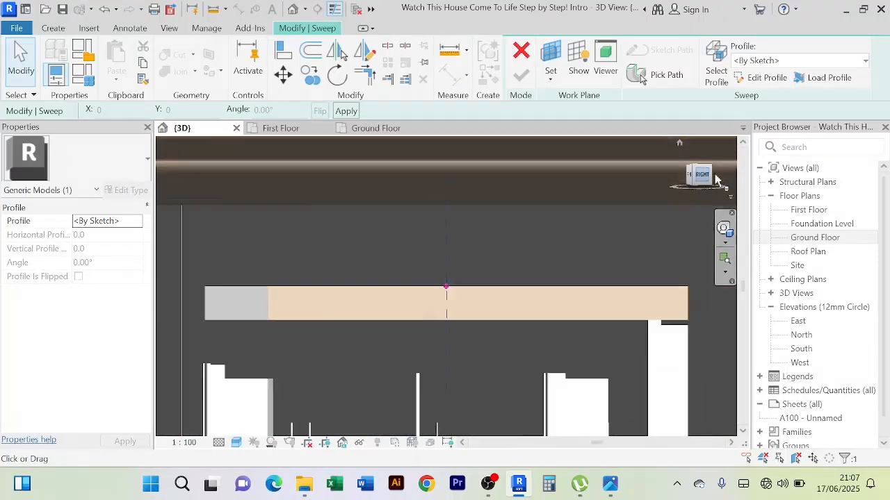
pyautogui.scroll(2, 467, 285)
pyautogui.moveTo(452, 295); pyautogui.dragTo(417, 388, button='middle')
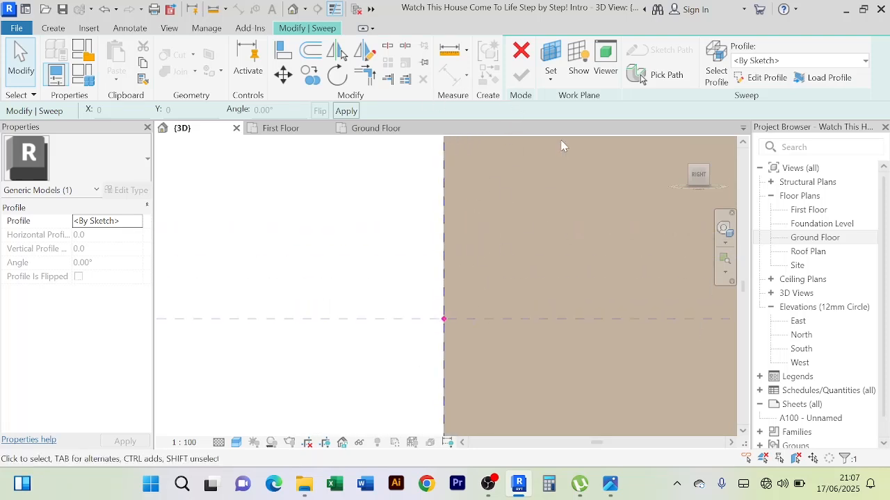
pyautogui.click(762, 78)
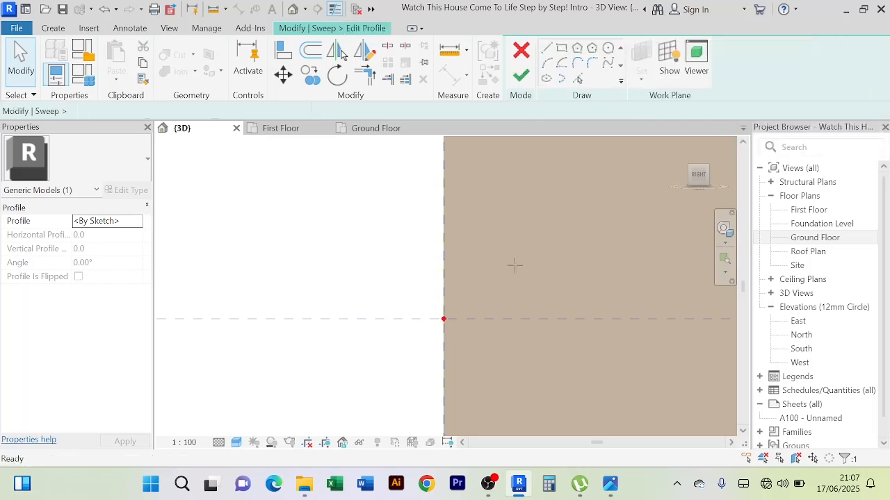
pyautogui.click(562, 49)
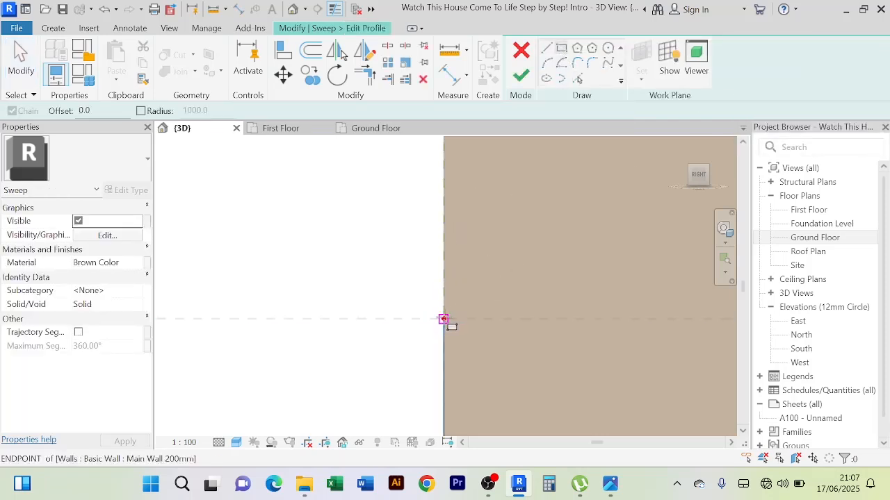
pyautogui.click(444, 319)
pyautogui.click(389, 175)
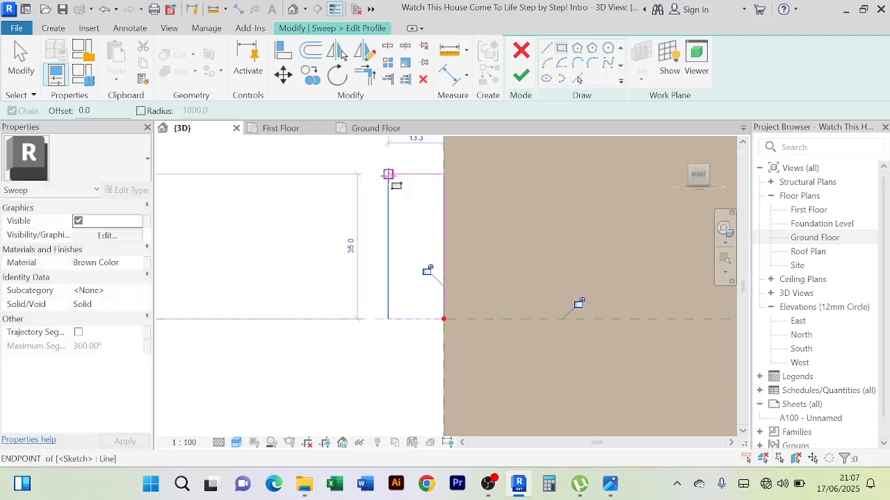
pyautogui.rightClick(298, 231)
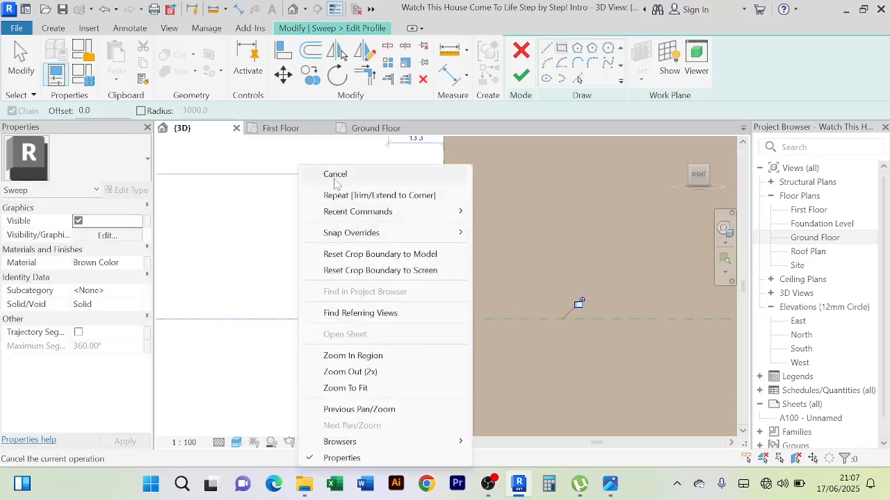
pyautogui.click(334, 177)
pyautogui.rightClick(318, 181)
pyautogui.click(337, 176)
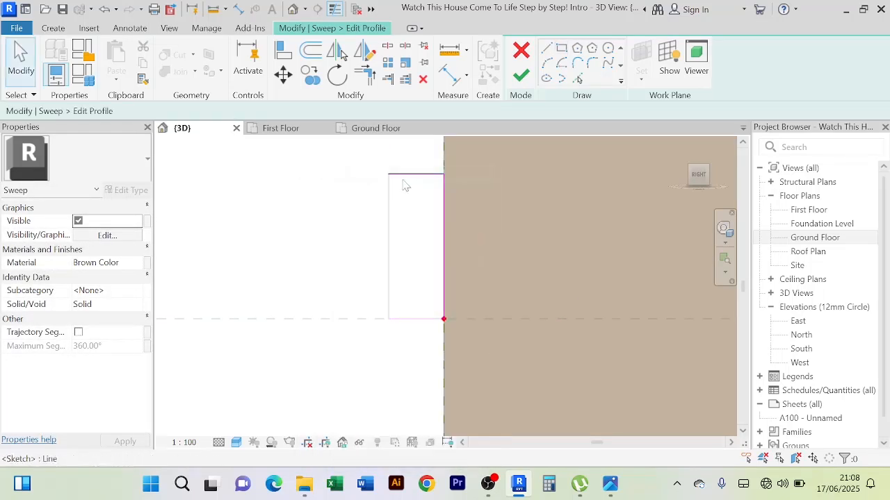
# Set the profile rectangle's height to 100 mm by repositioning its upper edge
pyautogui.click(405, 186)
pyautogui.scroll(2, 412, 261)
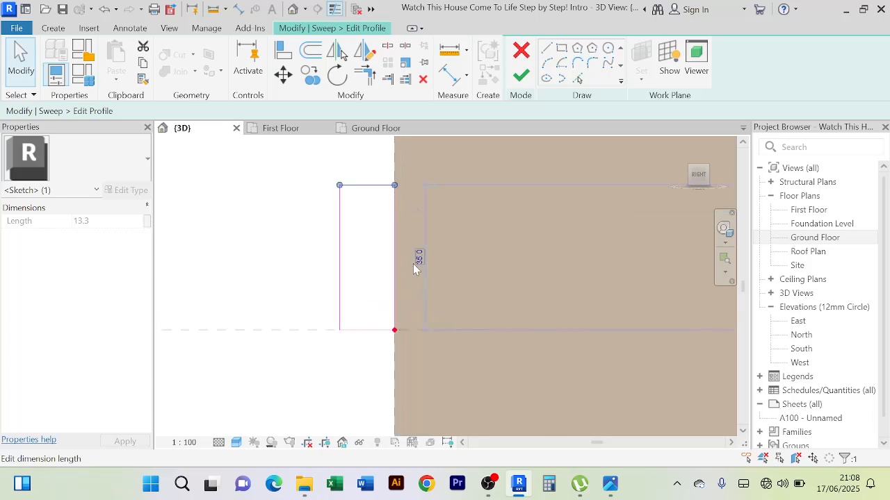
pyautogui.click(416, 258)
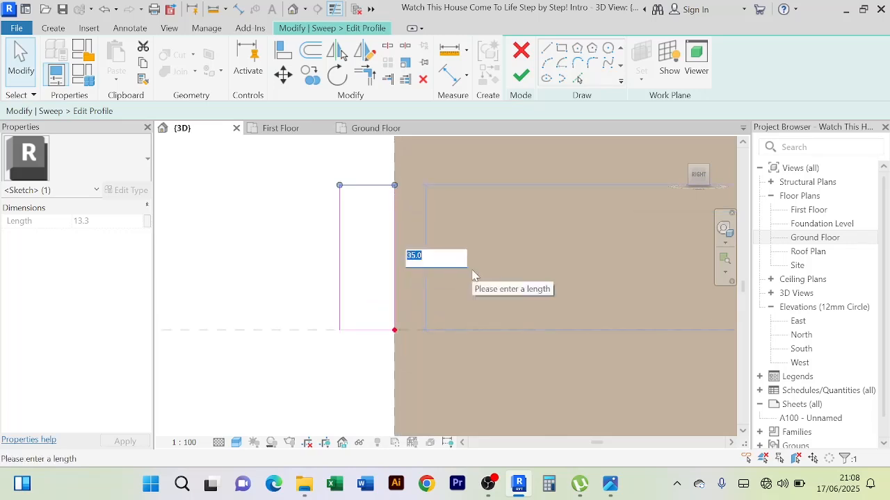
pyautogui.write('1000')
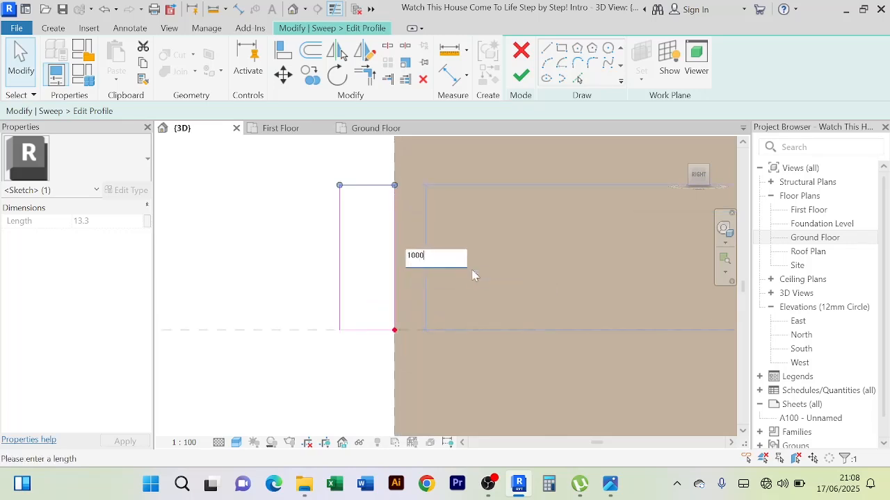
pyautogui.press('Return')
pyautogui.scroll(-4, 472, 274)
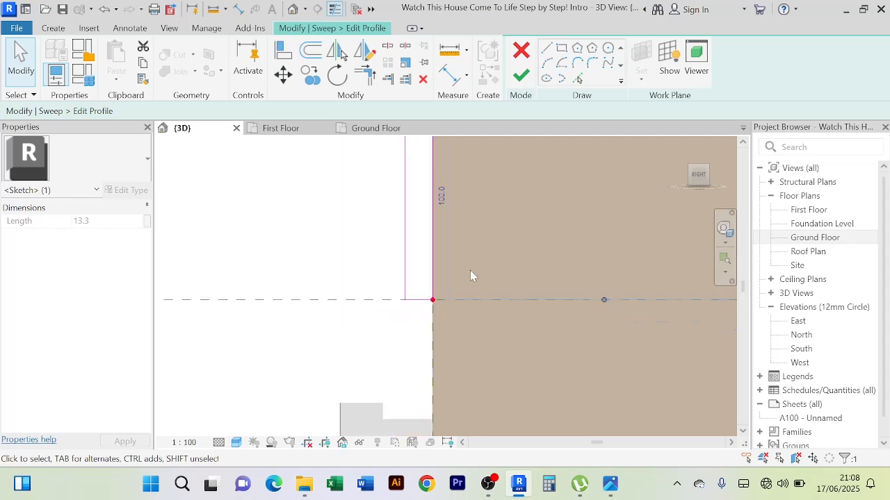
pyautogui.moveTo(529, 274); pyautogui.dragTo(517, 281, button='middle')
pyautogui.click(415, 232)
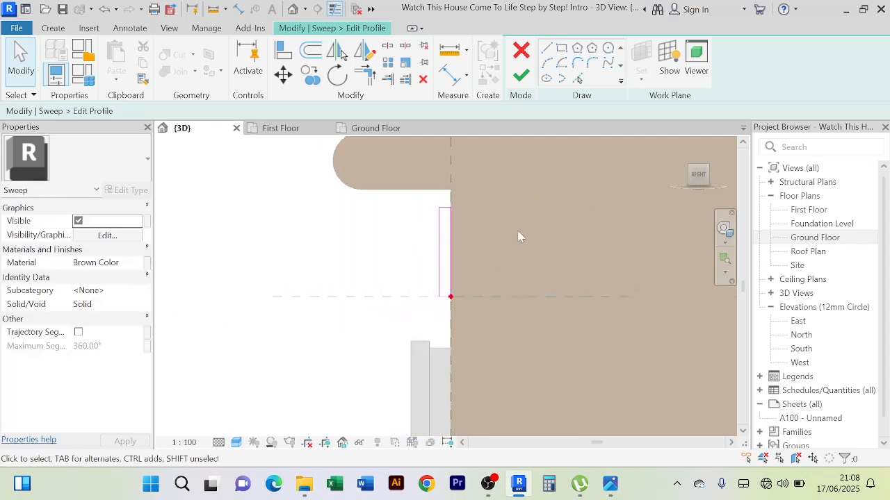
# Set the profile rectangle's width to 96.3 mm by repositioning its outer vertical edge
pyautogui.scroll(2, 515, 235)
pyautogui.click(403, 261)
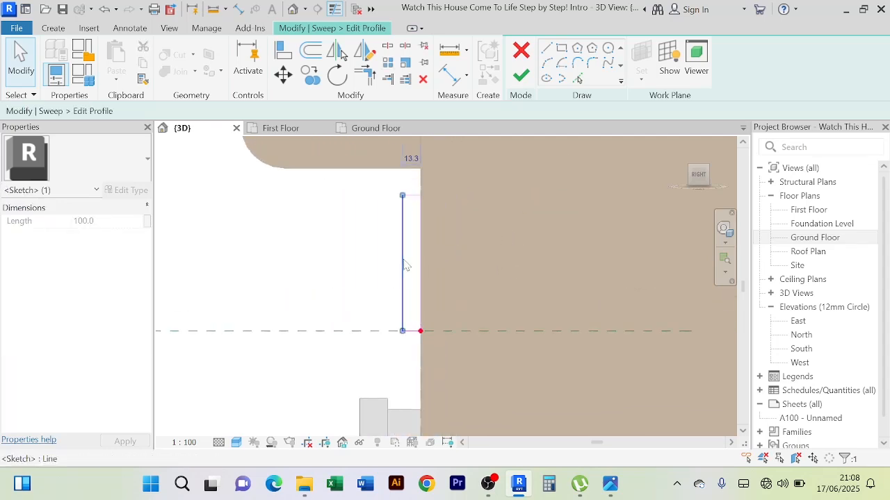
pyautogui.click(410, 154)
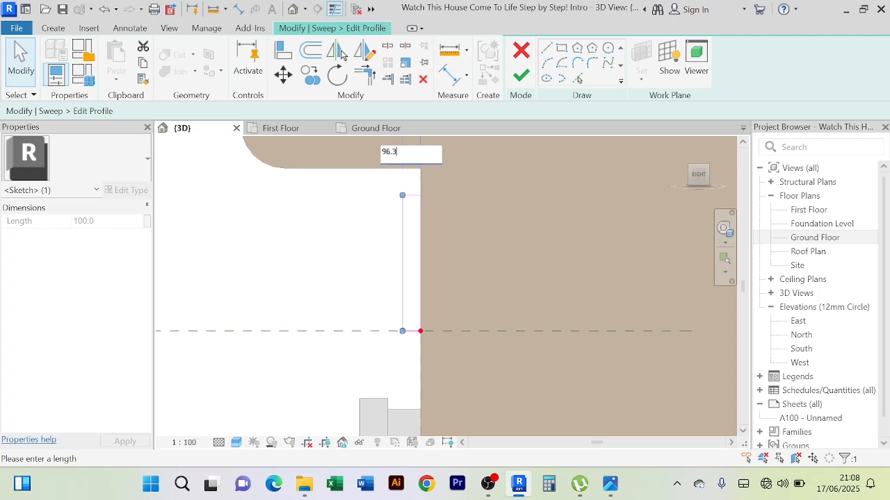
pyautogui.press('Return')
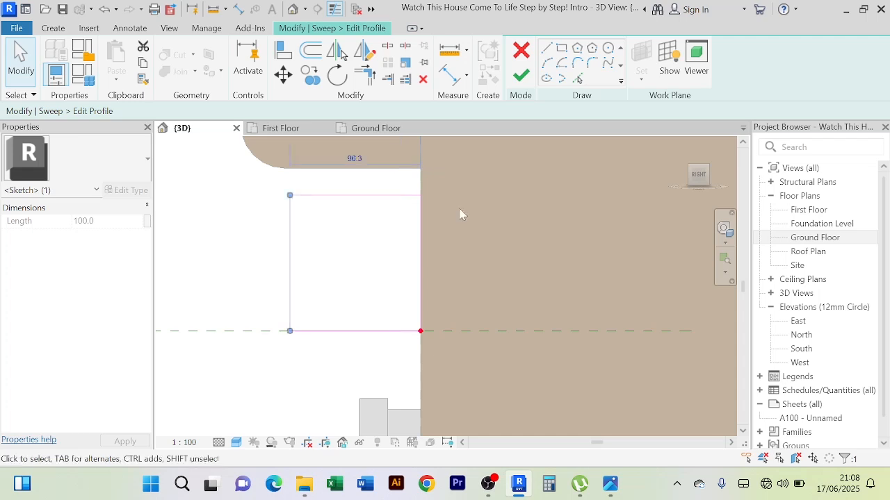
pyautogui.scroll(-2, 460, 214)
pyautogui.click(337, 237)
# Draw an outward semicircular arc of 7.5 mm radius on the outer edge, starting from the profile's upper outer corner
pyautogui.scroll(3, 391, 229)
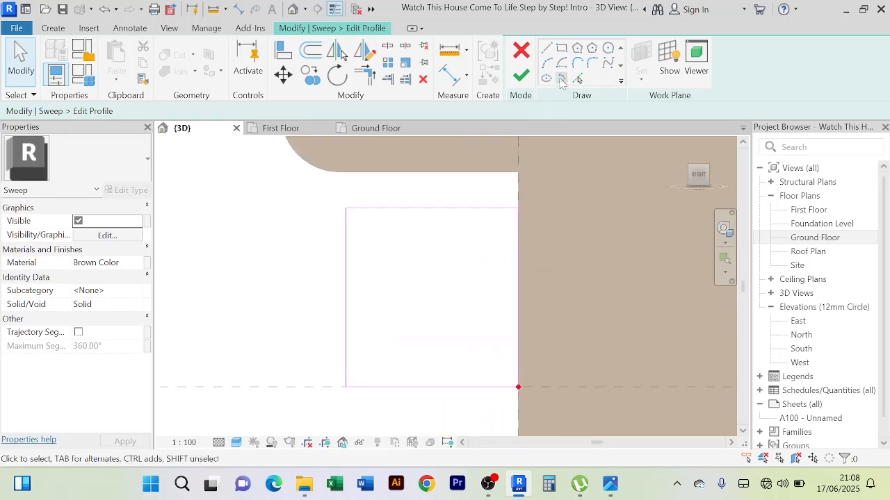
pyautogui.click(547, 63)
pyautogui.scroll(2, 348, 208)
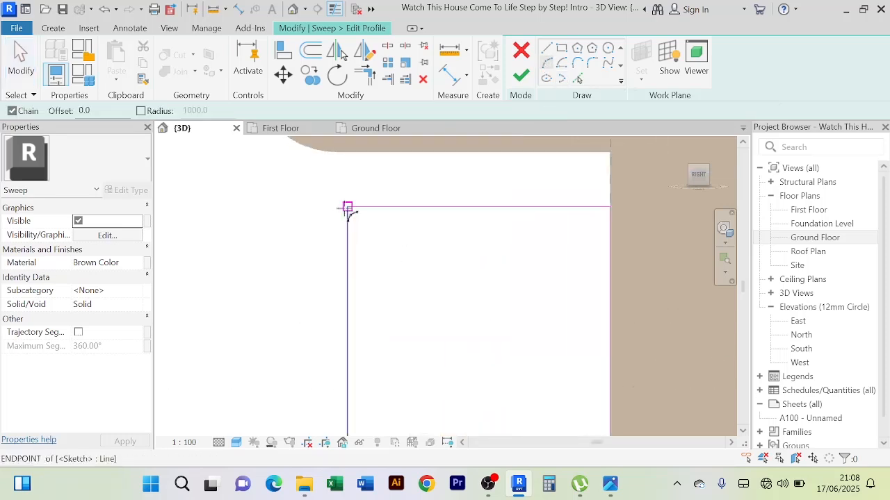
pyautogui.click(347, 207)
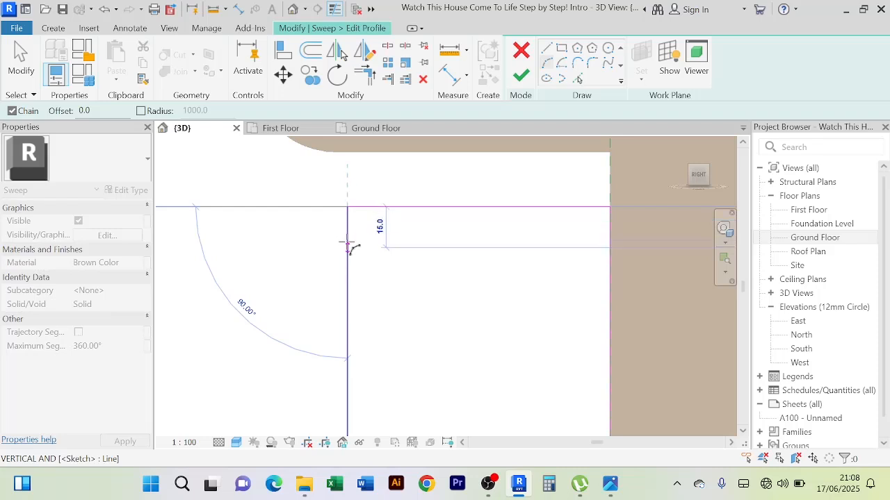
pyautogui.click(348, 249)
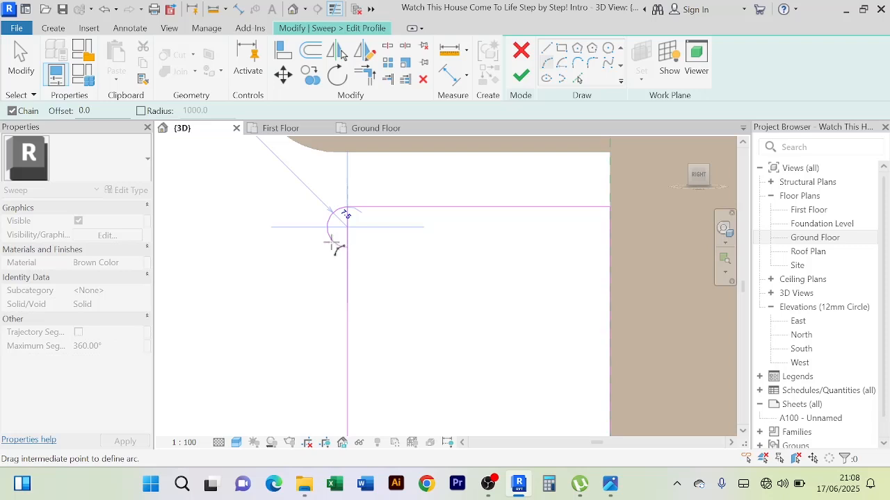
pyautogui.scroll(5, 333, 245)
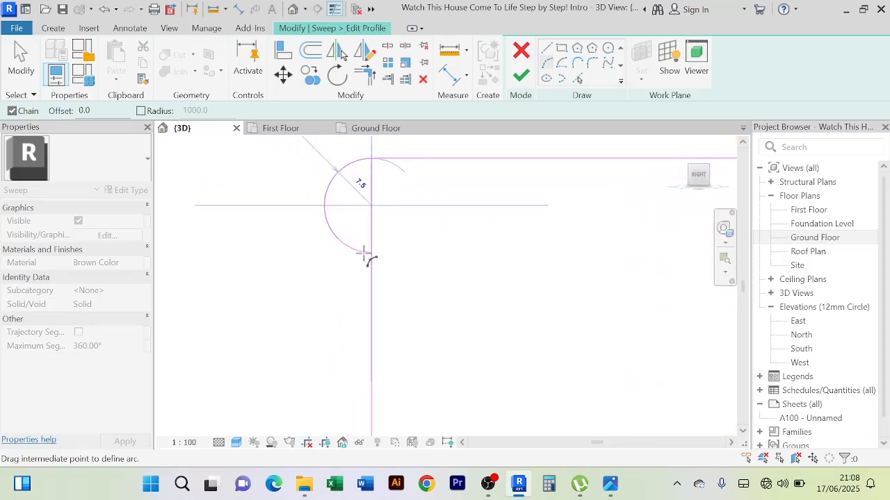
pyautogui.click(364, 255)
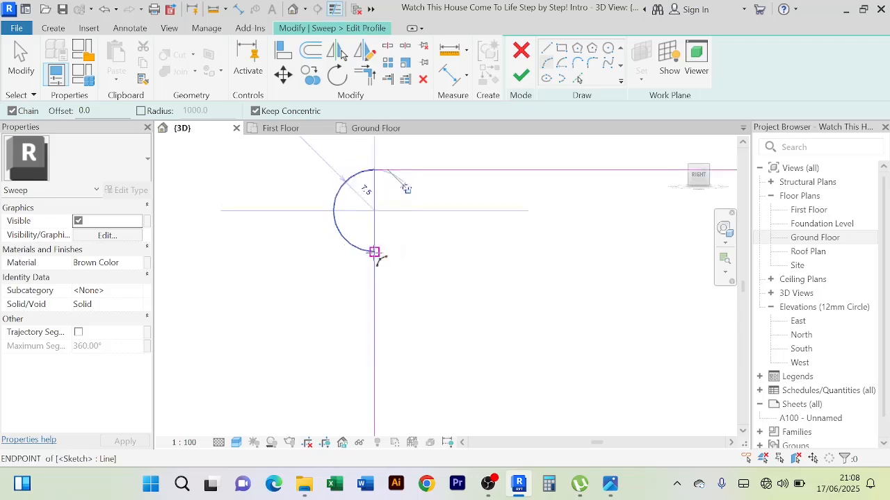
# Continue down the outer edge with two 5 mm radius semicircles, the first curving inward and the second outward
pyautogui.click(375, 253)
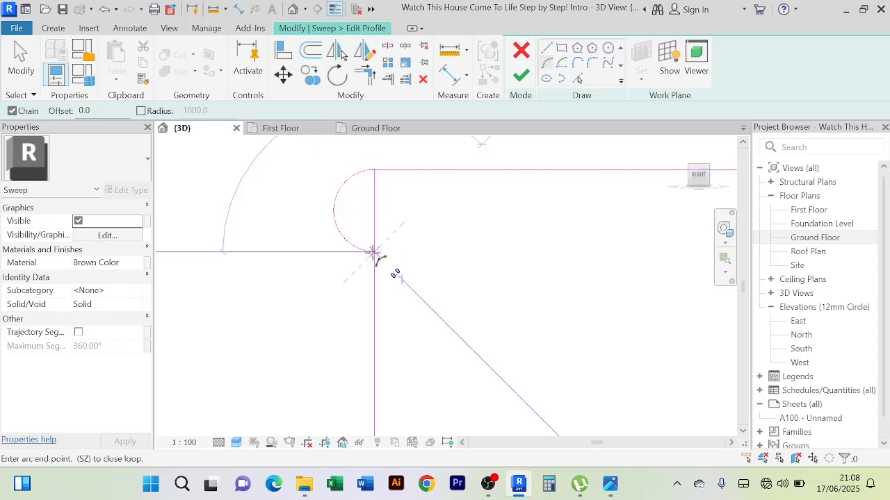
pyautogui.click(376, 309)
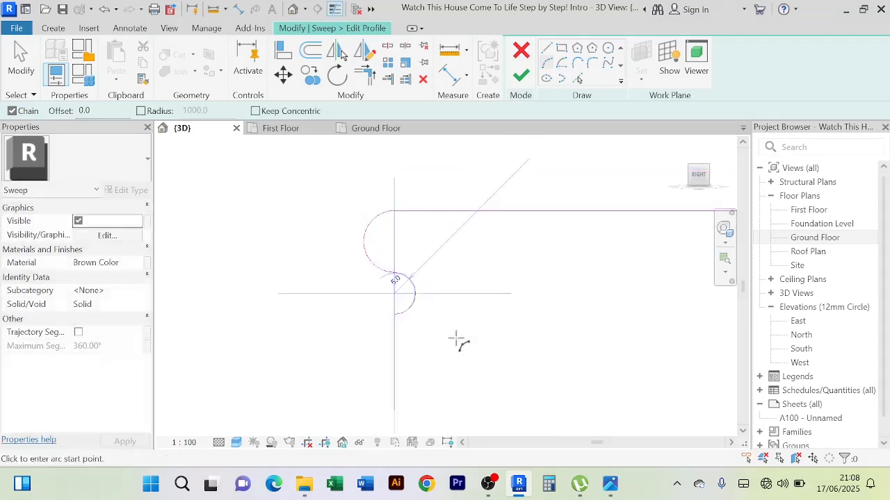
pyautogui.moveTo(457, 342); pyautogui.dragTo(433, 264, button='middle')
pyautogui.click(363, 233)
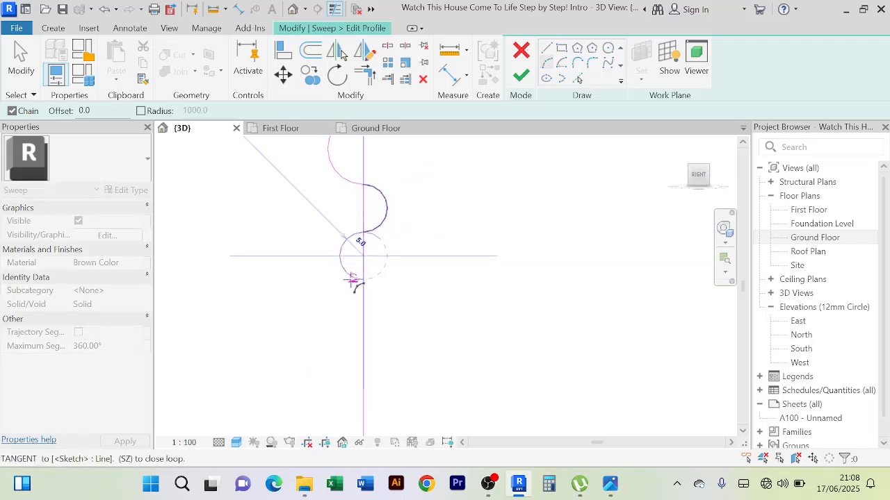
pyautogui.press('Escape')
pyautogui.scroll(-2, 465, 241)
pyautogui.rightClick(295, 170)
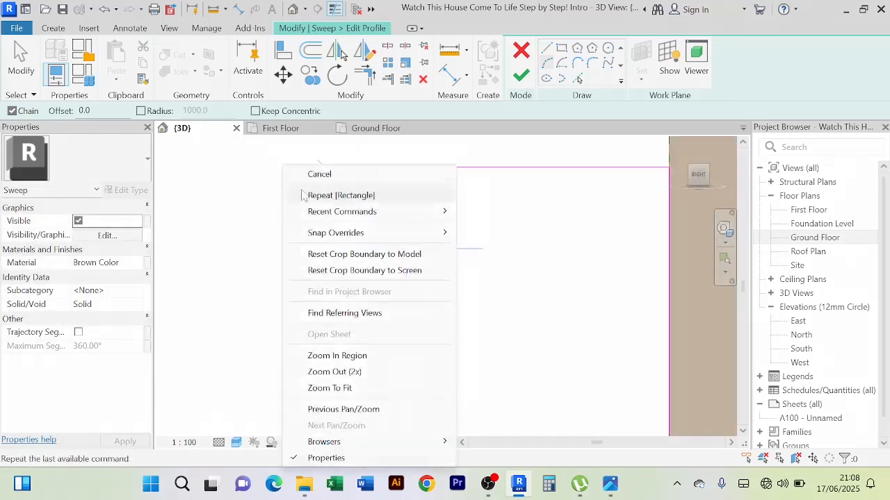
pyautogui.click(320, 174)
pyautogui.rightClick(296, 171)
pyautogui.click(323, 175)
# Shorten the profile's outer vertical line so its upper end meets the lower end of the three arcs
pyautogui.scroll(1, 355, 197)
pyautogui.scroll(1, 355, 197)
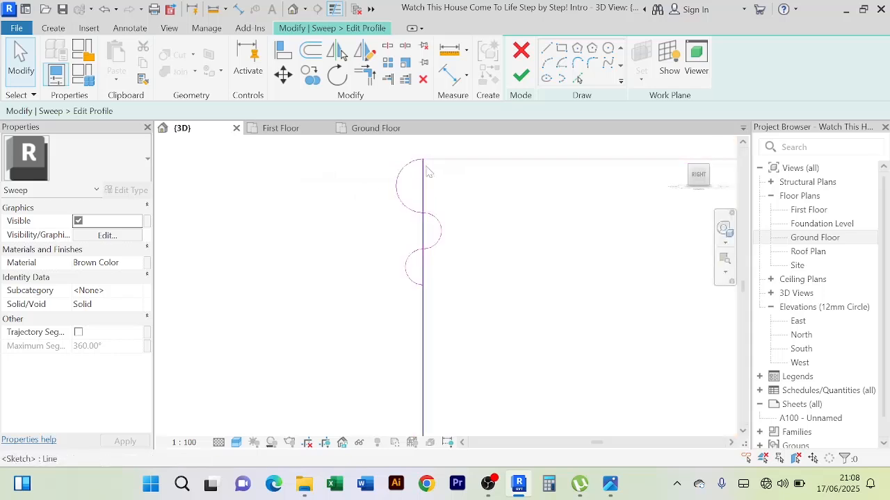
pyautogui.click(424, 171)
pyautogui.moveTo(423, 160)
pyautogui.mouseDown()
pyautogui.moveTo(422, 286)
pyautogui.moveTo(367, 216)
pyautogui.mouseUp()
pyautogui.click(636, 448)
pyautogui.click(476, 264)
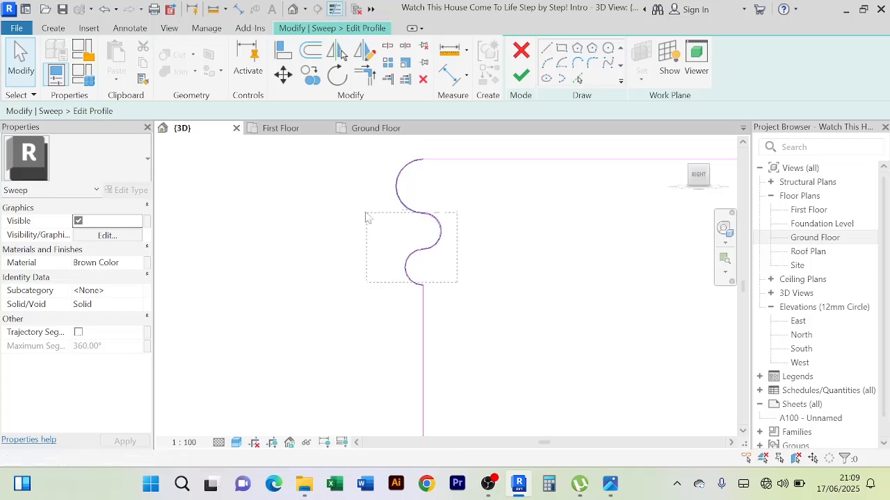
# Mirror a copy of the three arcs about a horizontal axis and place it at the profile's lower outer corner
pyautogui.moveTo(351, 181); pyautogui.dragTo(353, 185)
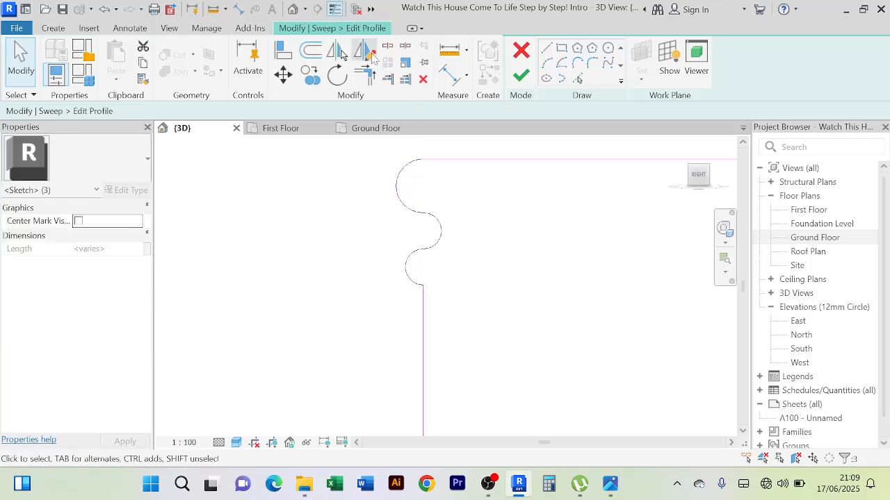
pyautogui.click(366, 52)
pyautogui.scroll(-3, 427, 242)
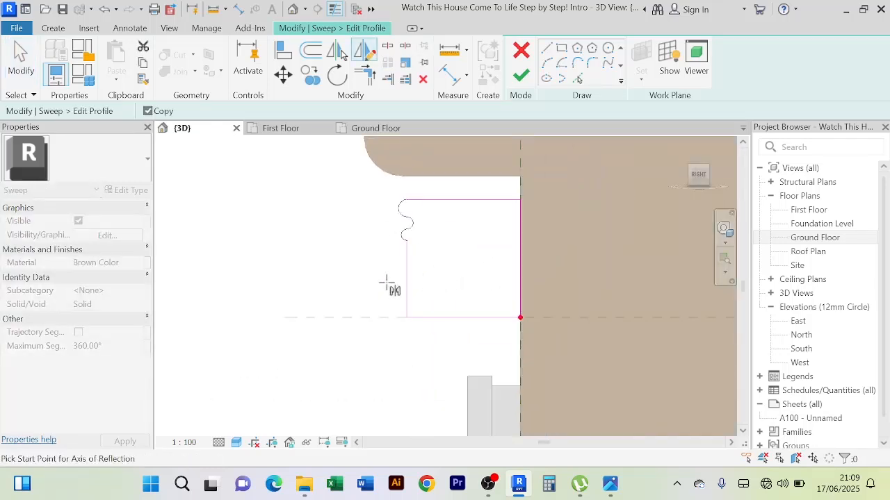
pyautogui.click(376, 271)
pyautogui.click(560, 271)
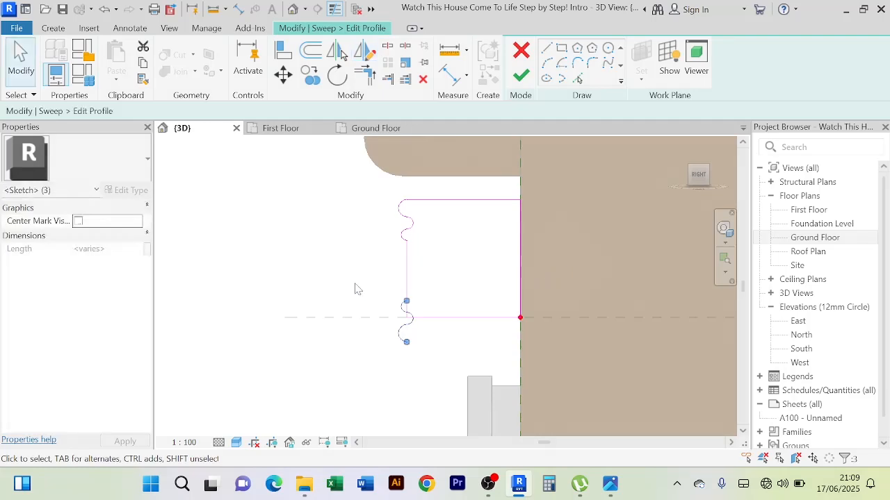
pyautogui.scroll(2, 354, 288)
pyautogui.scroll(2, 354, 288)
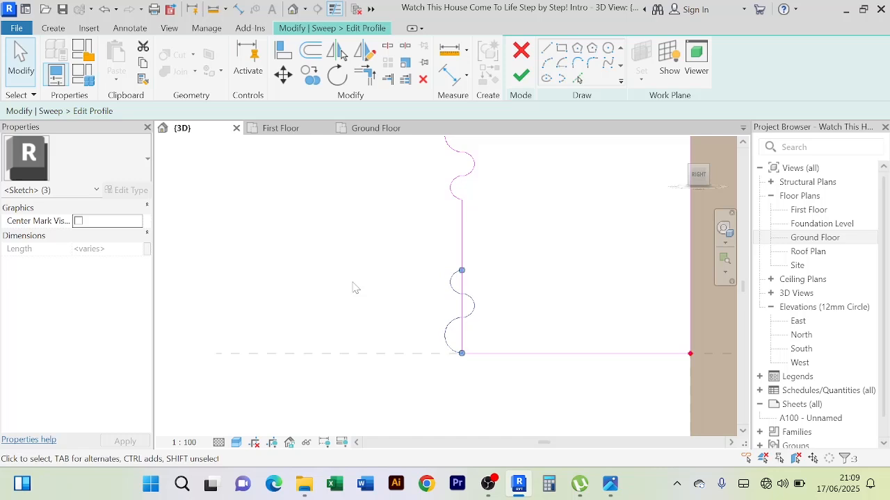
pyautogui.click(516, 324)
# Shorten the outer vertical line so its lower end meets the upper end of the mirrored arcs
pyautogui.scroll(5, 468, 345)
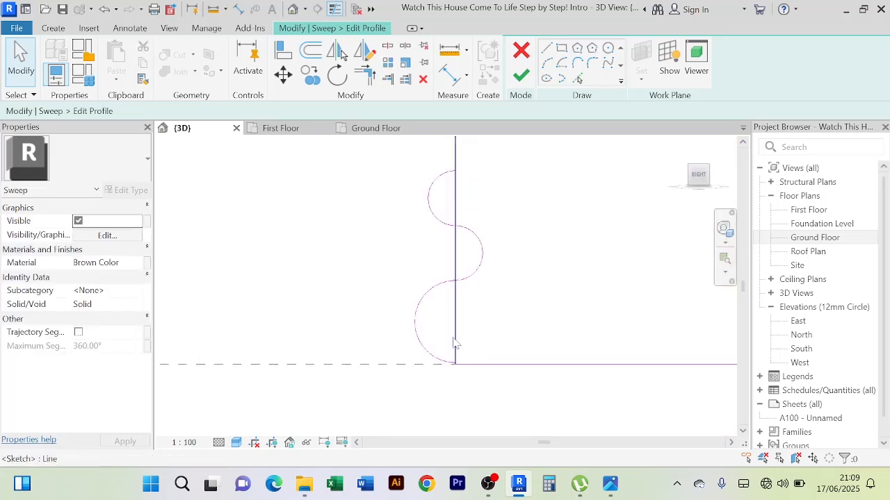
pyautogui.click(455, 344)
pyautogui.moveTo(455, 364)
pyautogui.mouseDown()
pyautogui.moveTo(441, 278)
pyautogui.moveTo(452, 256)
pyautogui.moveTo(455, 171)
pyautogui.mouseUp()
pyautogui.click(527, 226)
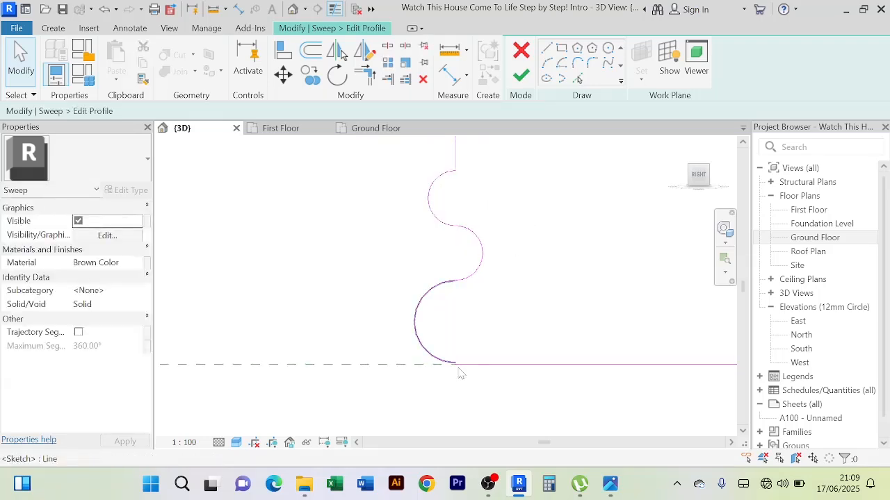
pyautogui.scroll(3, 455, 369)
pyautogui.scroll(-3, 434, 356)
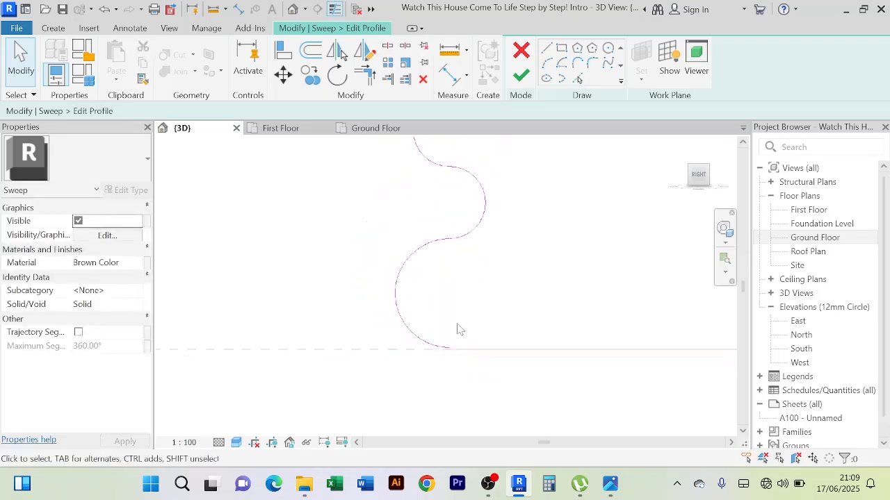
# Nudge the three mirrored arcs at the profile's lower outer corner slightly downward onto the bottom line
pyautogui.moveTo(477, 310); pyautogui.dragTo(460, 284)
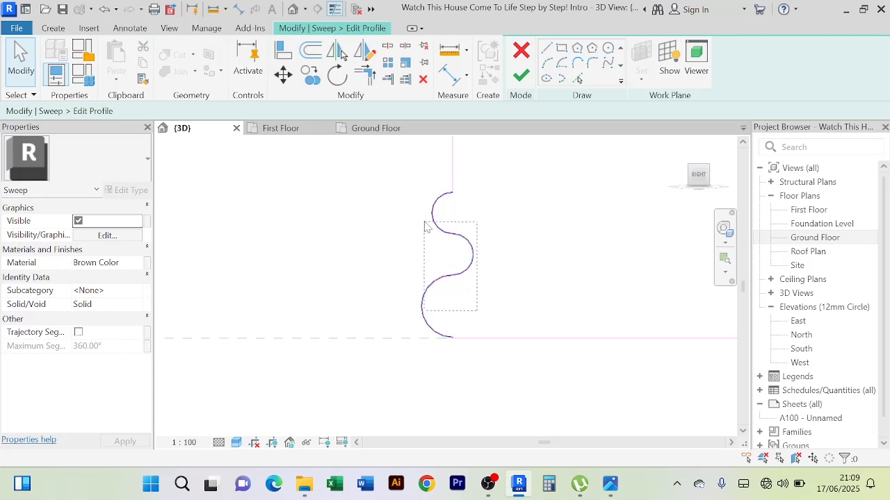
pyautogui.moveTo(419, 217); pyautogui.dragTo(419, 216)
pyautogui.scroll(2, 471, 296)
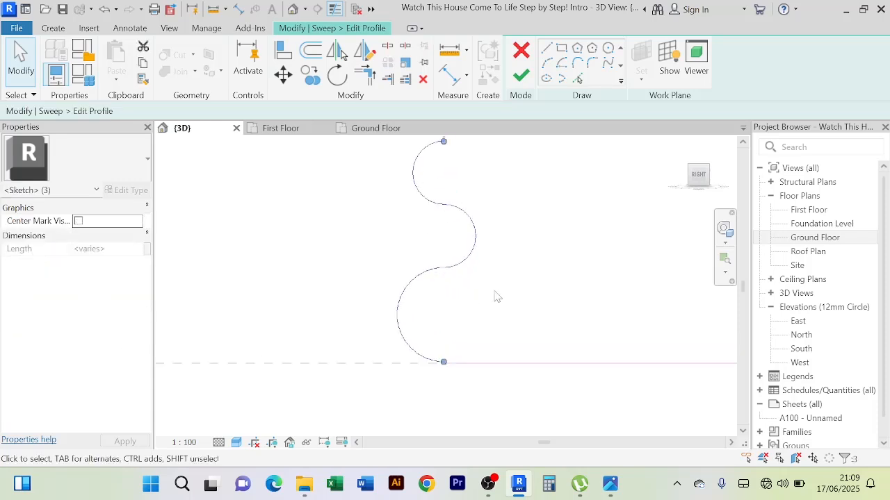
pyautogui.press('Down')
pyautogui.click(571, 291)
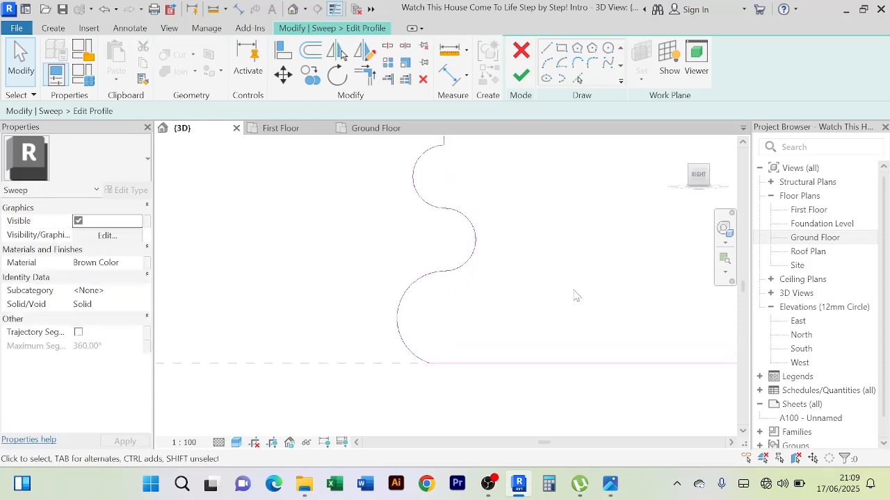
# Finish the arc-edged profile, the sweep and the in-place model of the molding above the first-floor sliding door
pyautogui.scroll(-8, 586, 316)
pyautogui.moveTo(573, 372); pyautogui.dragTo(488, 384, button='middle')
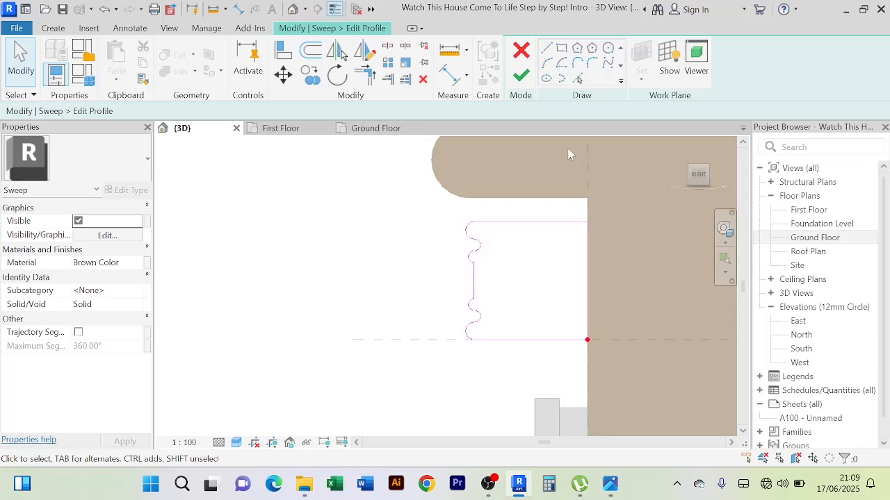
pyautogui.click(520, 75)
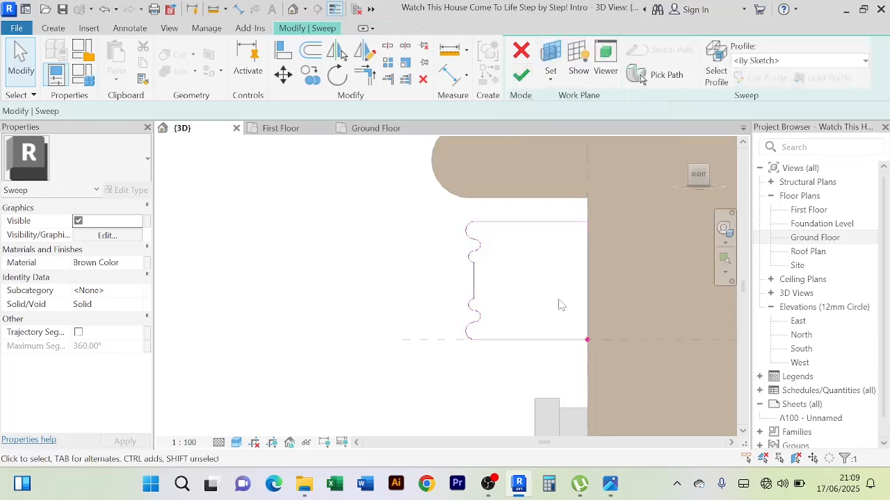
pyautogui.click(521, 75)
pyautogui.click(588, 55)
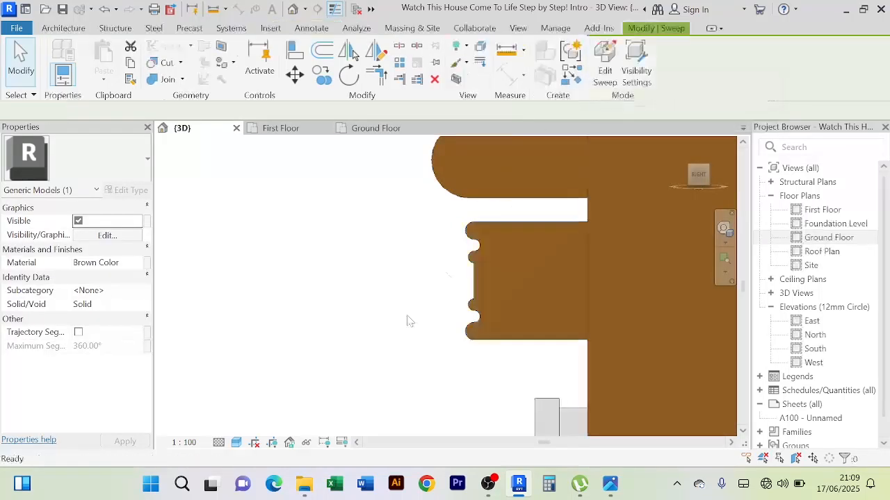
pyautogui.click(378, 307)
# Reopen the molding above the first-floor sliding door for in-place editing and edit its sweep
pyautogui.keyDown('shift'); pyautogui.moveTo(373, 308); pyautogui.dragTo(603, 292, button='middle'); pyautogui.keyUp('shift')
pyautogui.scroll(2, 503, 301)
pyautogui.scroll(-1, 604, 292)
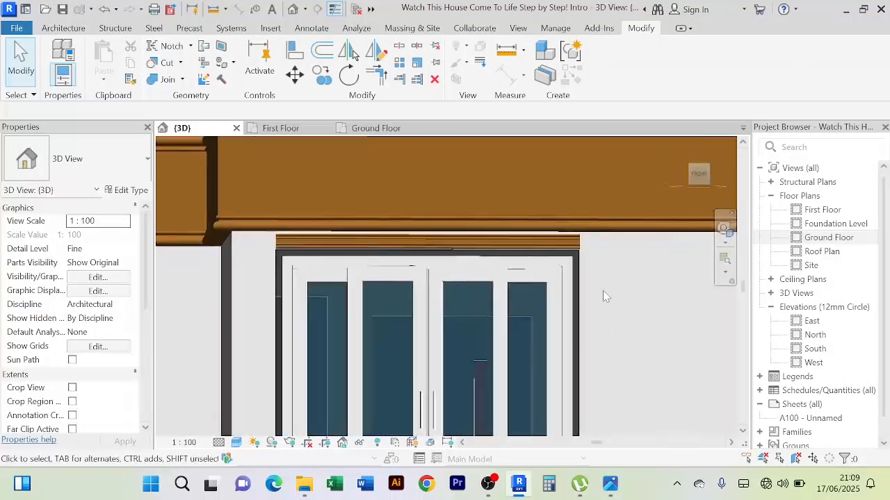
pyautogui.scroll(-3, 603, 296)
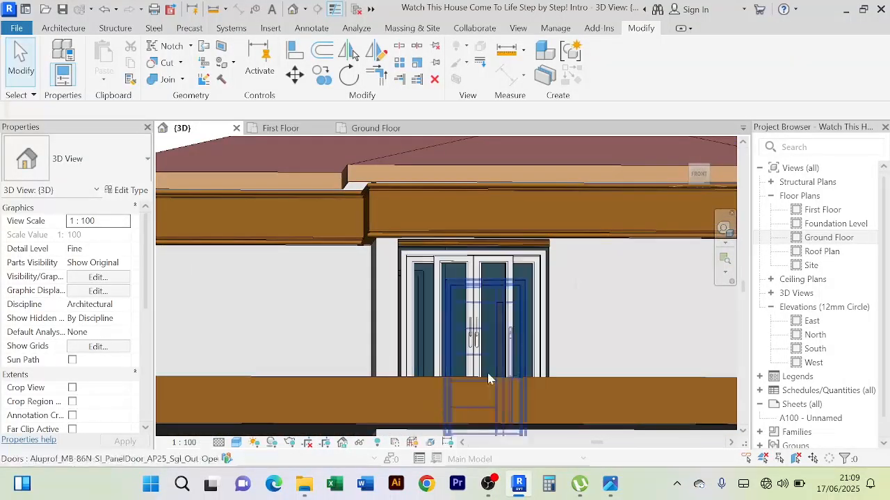
pyautogui.scroll(2, 568, 282)
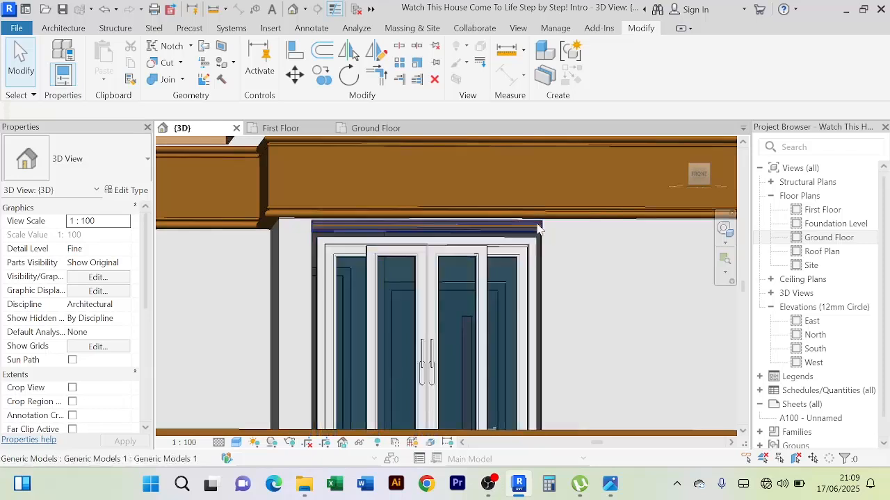
pyautogui.click(539, 230)
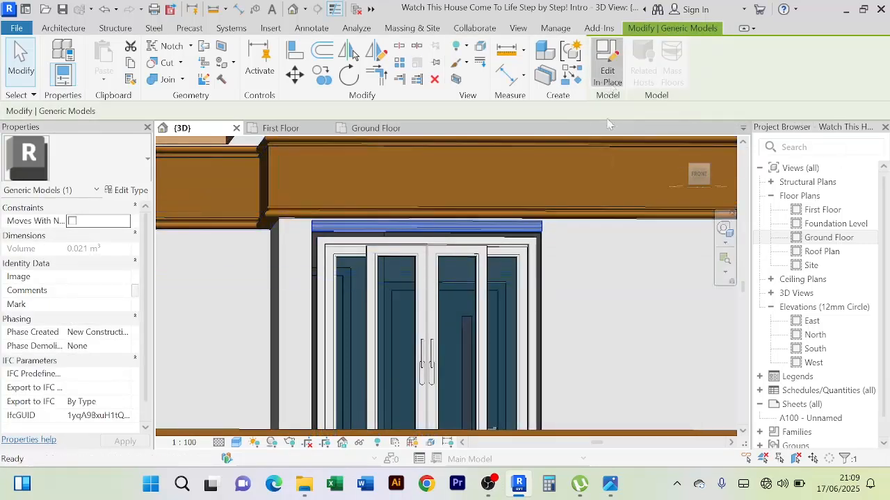
pyautogui.click(607, 66)
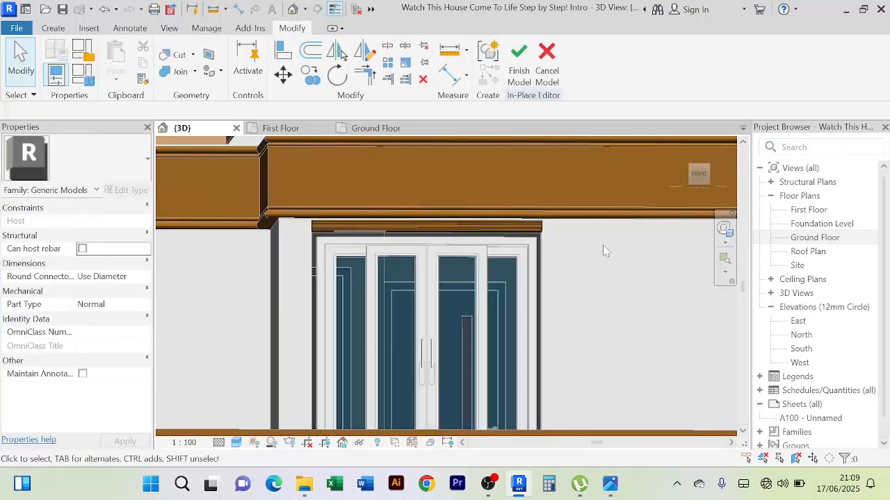
pyautogui.click(540, 235)
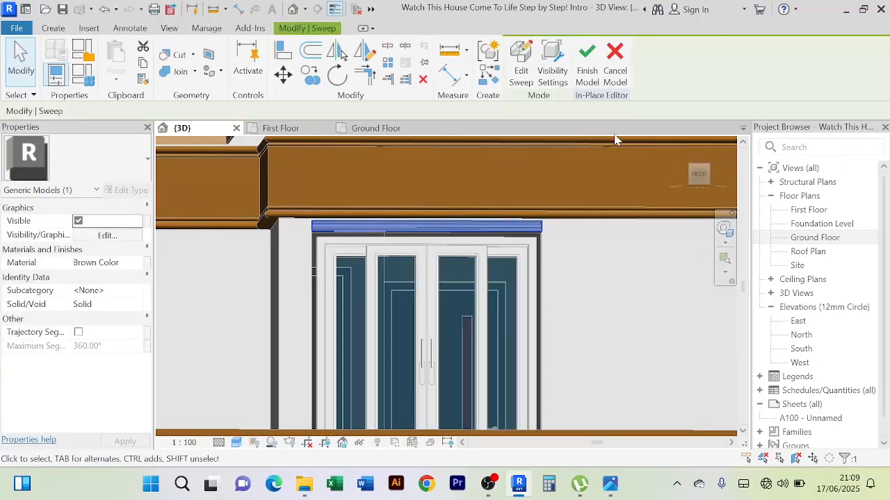
pyautogui.click(521, 69)
# Extend the sweep path along both vertical edges of the door opening and finish the sweep and the model
pyautogui.click(666, 77)
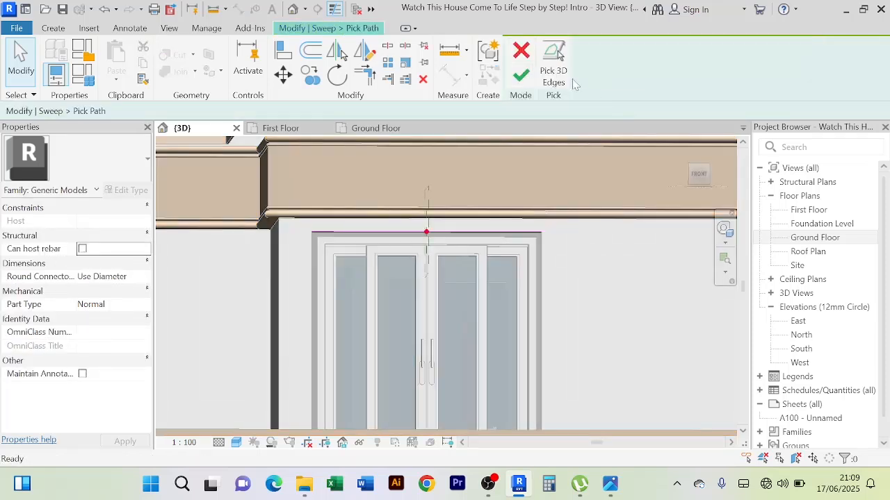
pyautogui.click(554, 64)
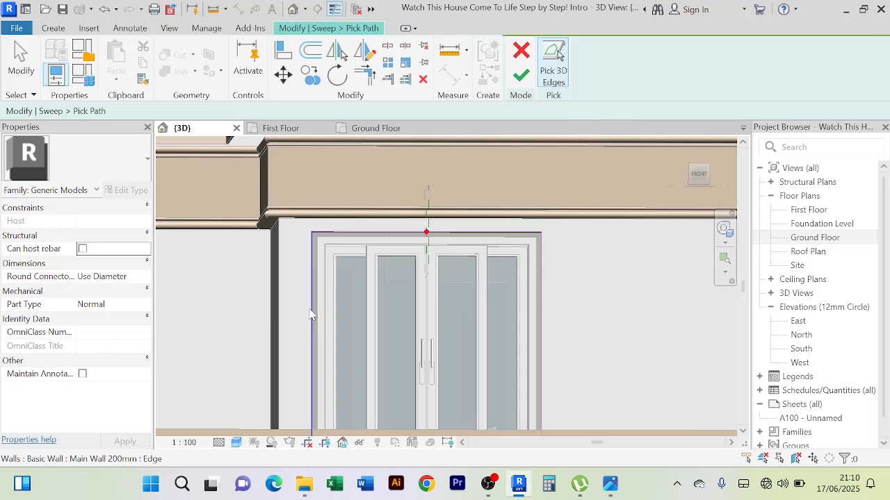
pyautogui.click(521, 74)
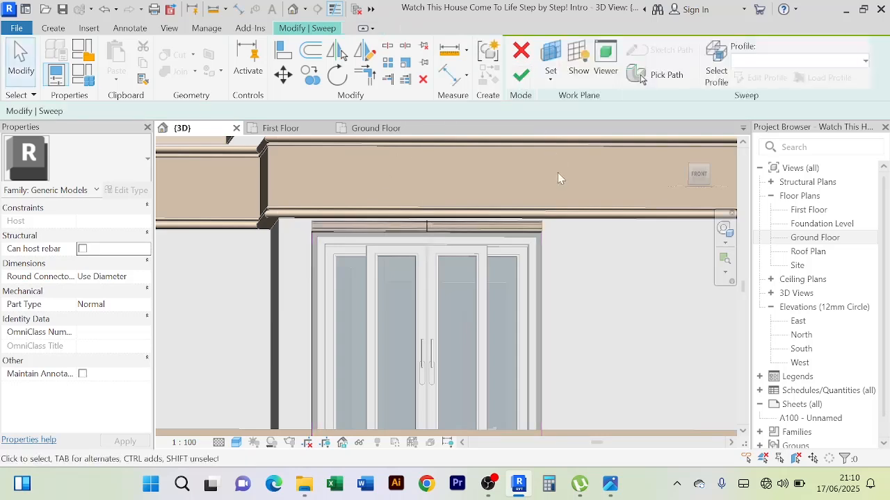
pyautogui.click(521, 74)
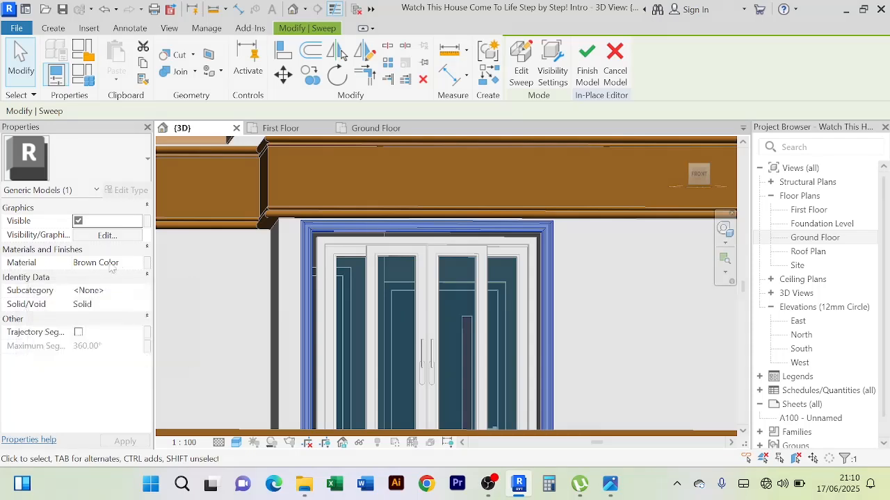
pyautogui.click(586, 60)
# Compare the moldings around the first-floor and ground-floor sliding doors, examining the frame's upper corner up close
pyautogui.scroll(-3, 576, 281)
pyautogui.scroll(-5, 586, 283)
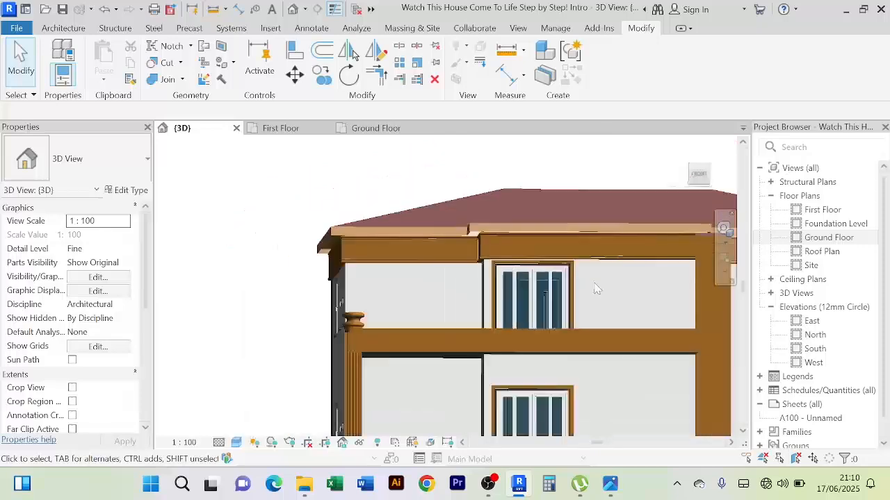
pyautogui.keyDown('shift'); pyautogui.moveTo(499, 259); pyautogui.dragTo(507, 346, button='middle'); pyautogui.keyUp('shift')
pyautogui.scroll(3, 494, 260)
pyautogui.scroll(-3, 494, 260)
pyautogui.scroll(3, 508, 336)
pyautogui.scroll(-2, 500, 354)
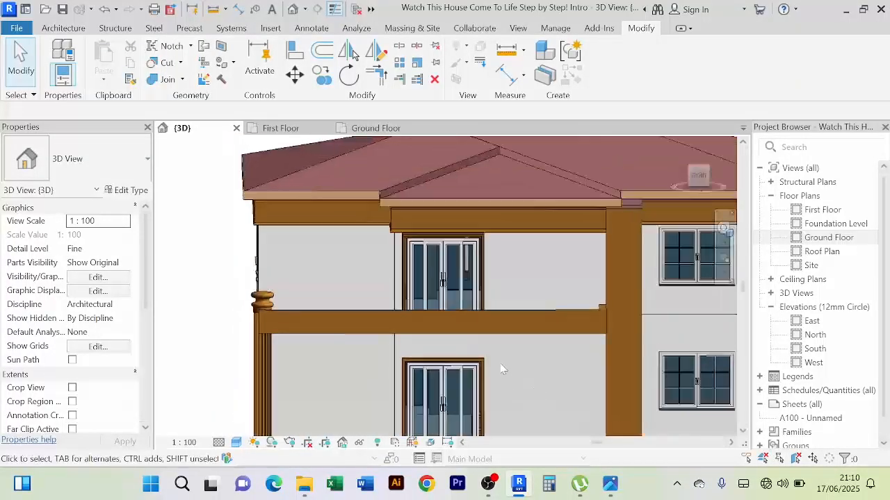
pyautogui.scroll(6, 496, 362)
pyautogui.scroll(3, 487, 360)
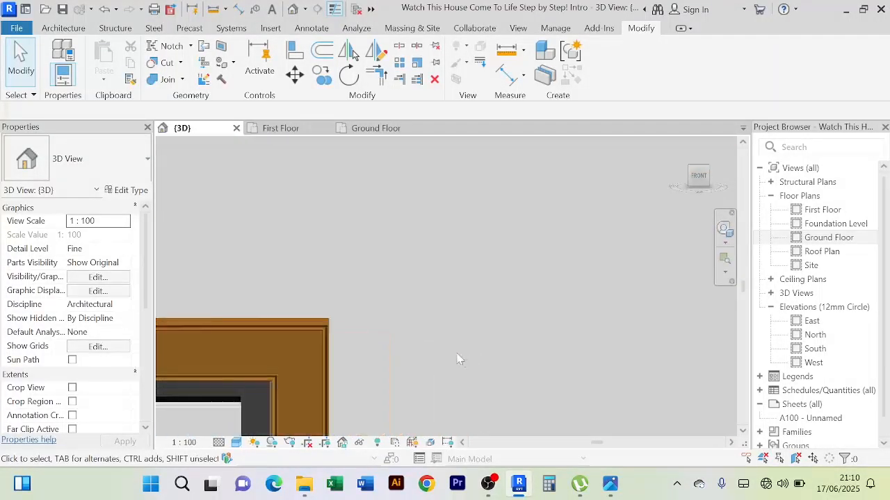
pyautogui.moveTo(459, 351); pyautogui.dragTo(581, 292, button='middle')
pyautogui.scroll(5, 423, 322)
pyautogui.scroll(-6, 439, 307)
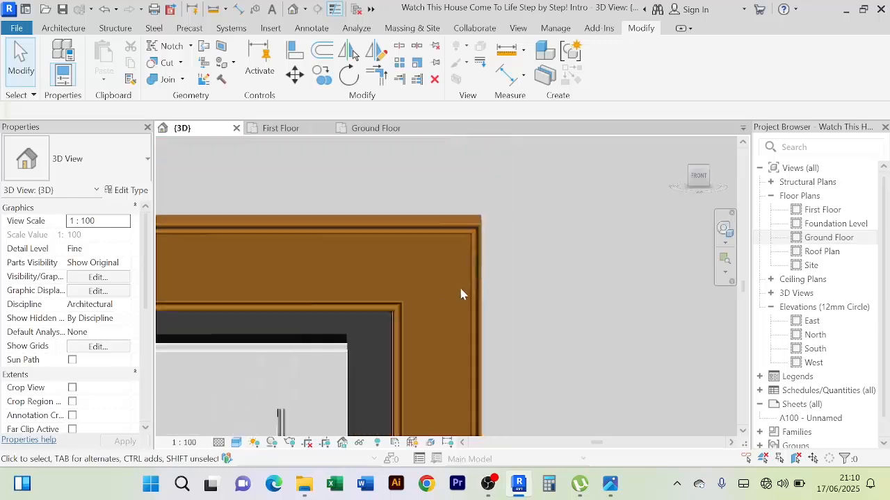
pyautogui.scroll(-5, 547, 282)
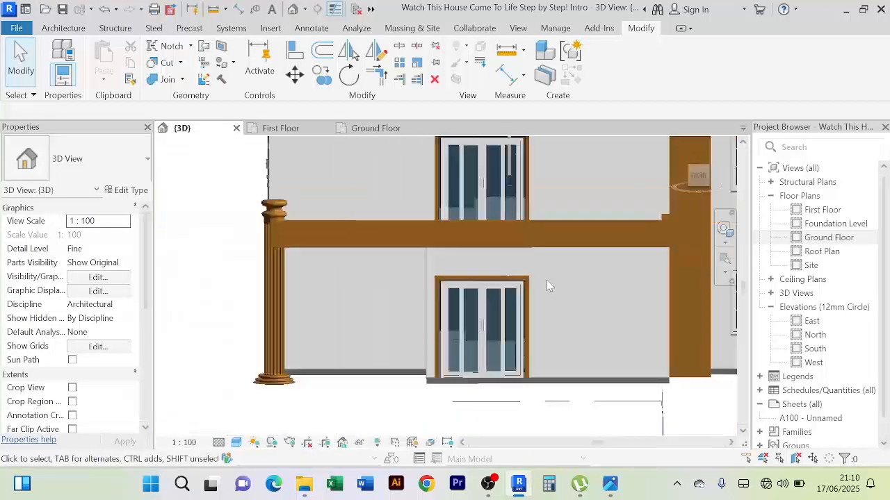
# Examine the front facade from several angles, focusing on the balcony beam, the corner column and the framed sliding doors
pyautogui.keyDown('shift'); pyautogui.moveTo(565, 307); pyautogui.dragTo(543, 351, button='middle'); pyautogui.keyUp('shift')
pyautogui.scroll(2, 550, 342)
pyautogui.scroll(-3, 558, 341)
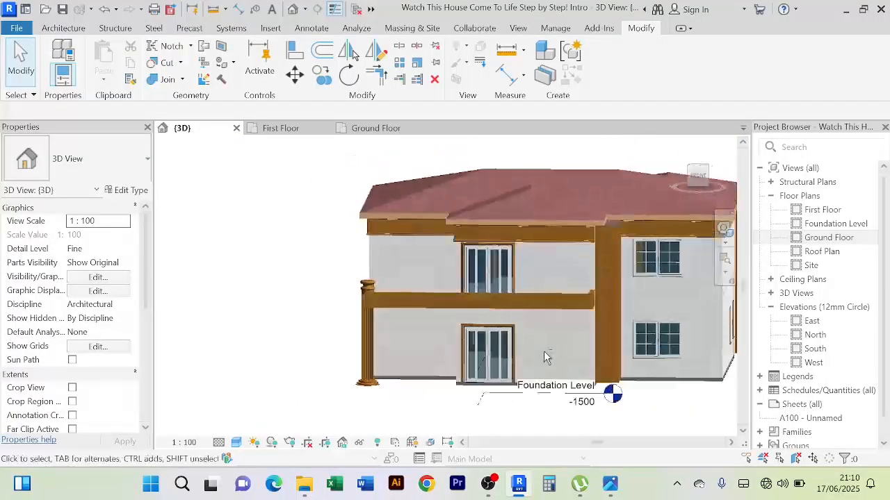
pyautogui.scroll(4, 549, 356)
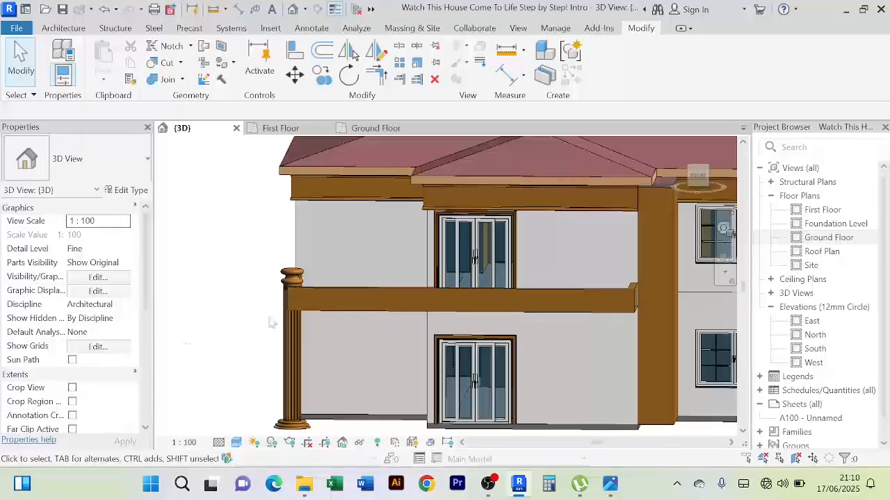
pyautogui.scroll(-1, 272, 324)
pyautogui.keyDown('shift'); pyautogui.moveTo(273, 325); pyautogui.dragTo(316, 318, button='middle'); pyautogui.keyUp('shift')
pyautogui.scroll(1, 361, 354)
pyautogui.scroll(-1, 356, 354)
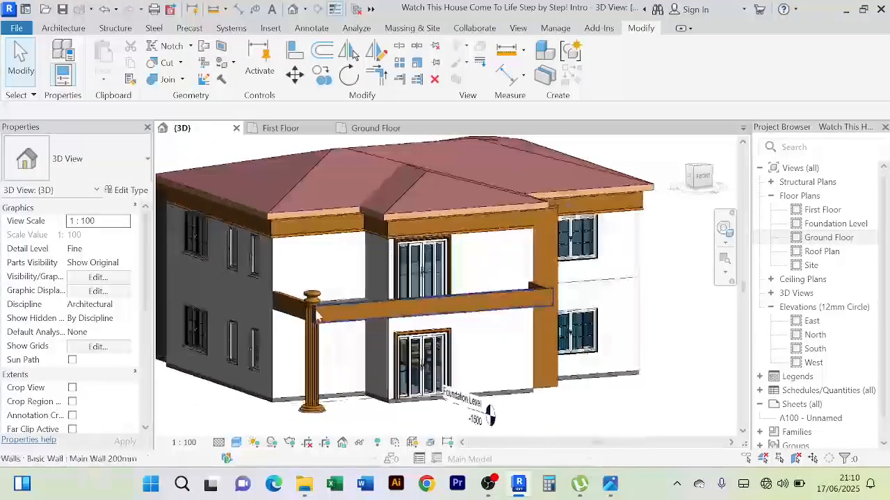
pyautogui.scroll(2, 316, 318)
pyautogui.scroll(-2, 327, 340)
pyautogui.scroll(2, 355, 410)
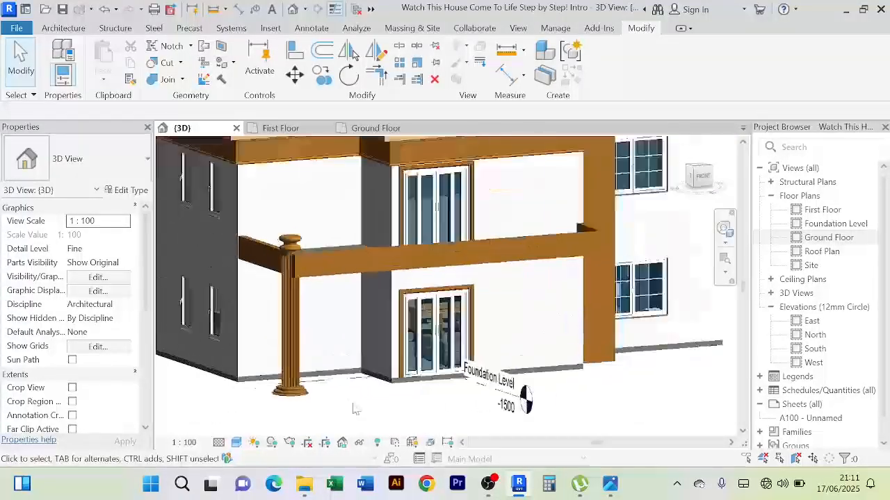
pyautogui.scroll(-4, 358, 409)
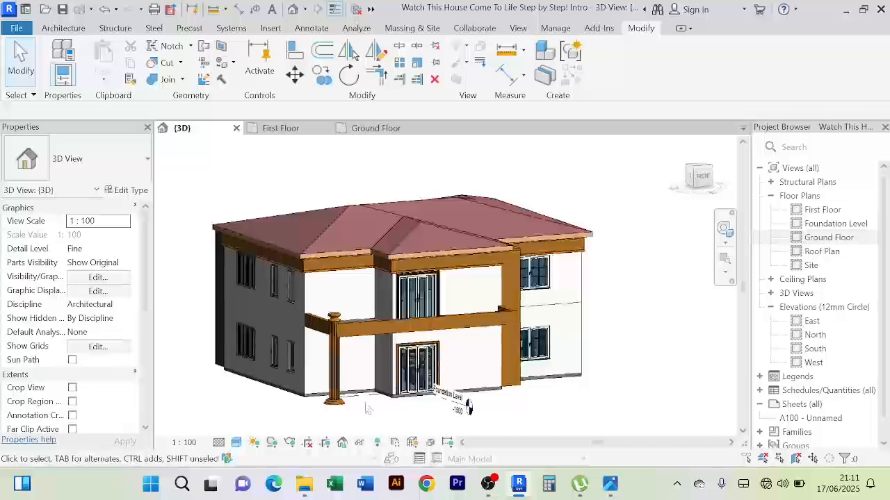
pyautogui.keyDown('shift'); pyautogui.moveTo(367, 409); pyautogui.dragTo(359, 296, button='middle'); pyautogui.keyUp('shift')
pyautogui.scroll(3, 356, 333)
pyautogui.scroll(-2, 355, 333)
pyautogui.scroll(2, 351, 293)
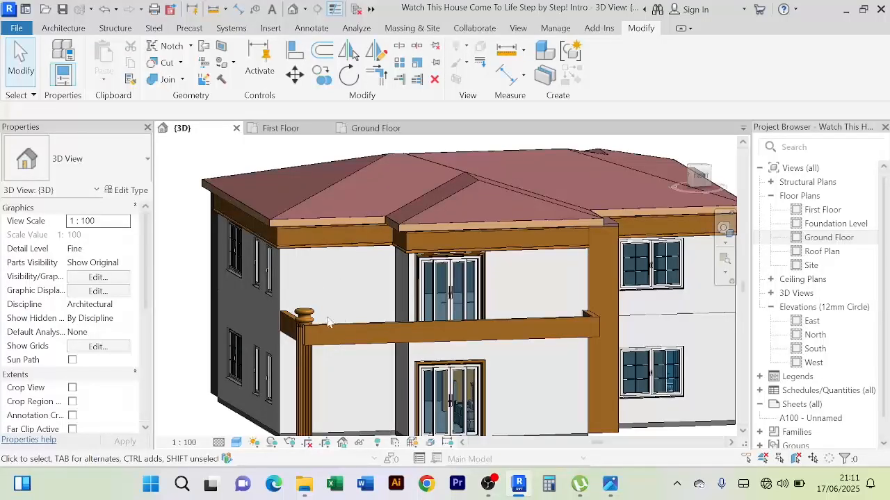
pyautogui.scroll(2, 329, 323)
pyautogui.scroll(-2, 330, 323)
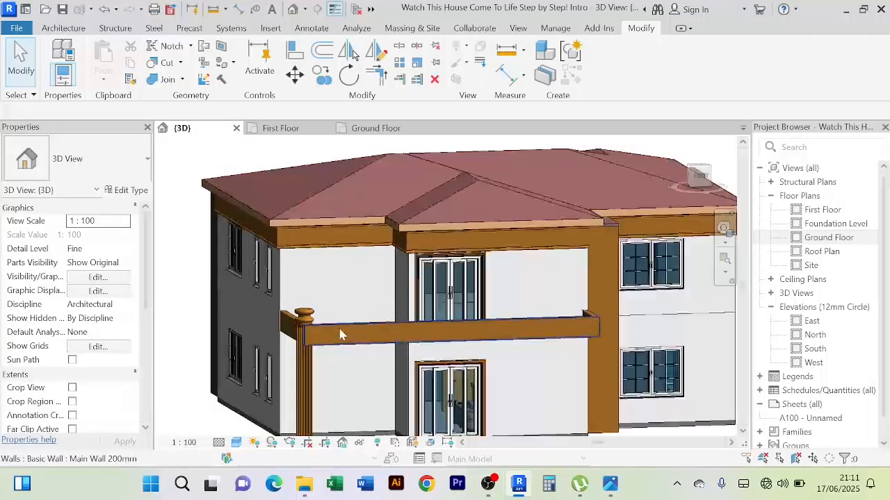
pyautogui.scroll(-2, 340, 330)
pyautogui.scroll(2, 346, 310)
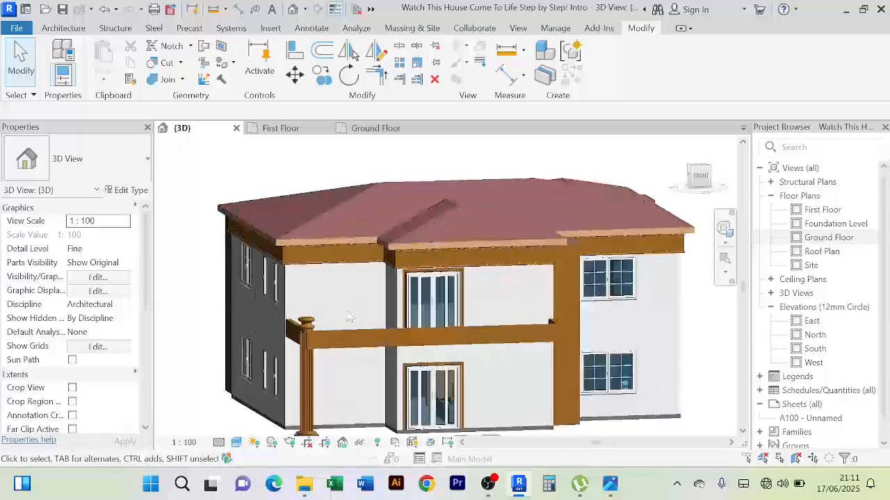
pyautogui.scroll(-1, 349, 317)
pyautogui.keyDown('shift'); pyautogui.moveTo(350, 318); pyautogui.dragTo(373, 352, button='middle'); pyautogui.keyUp('shift')
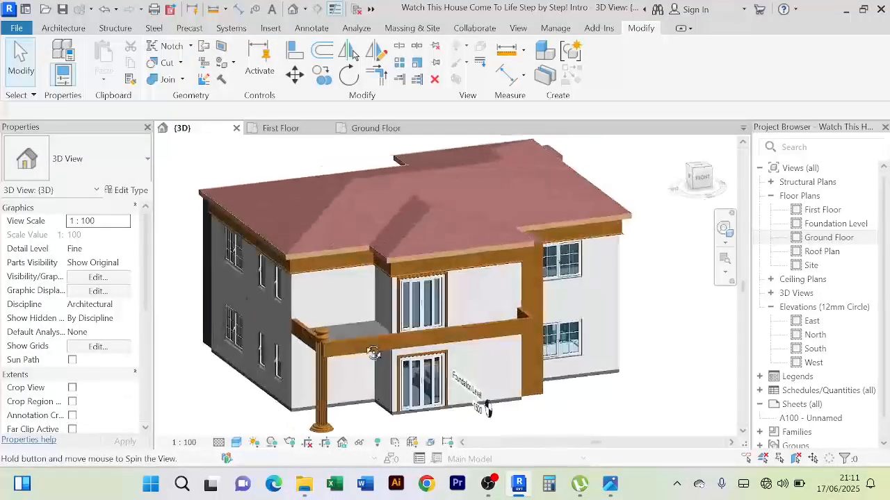
pyautogui.scroll(1, 354, 338)
pyautogui.scroll(2, 310, 362)
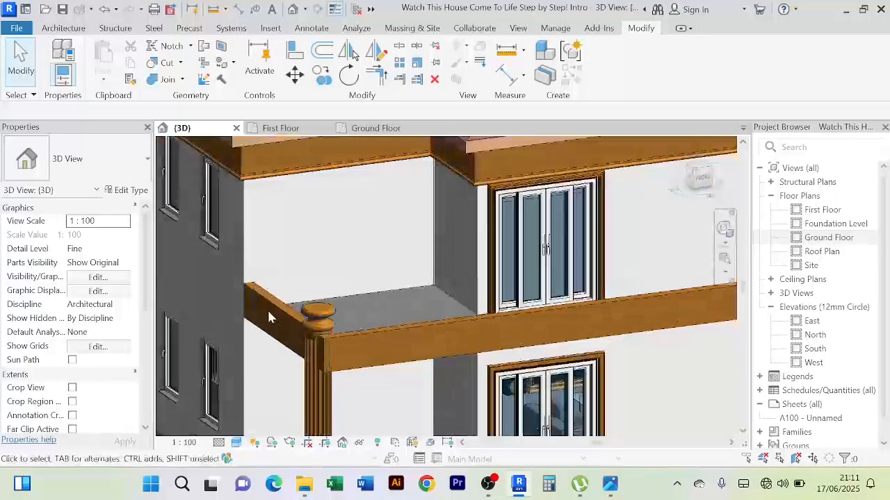
pyautogui.scroll(-3, 531, 328)
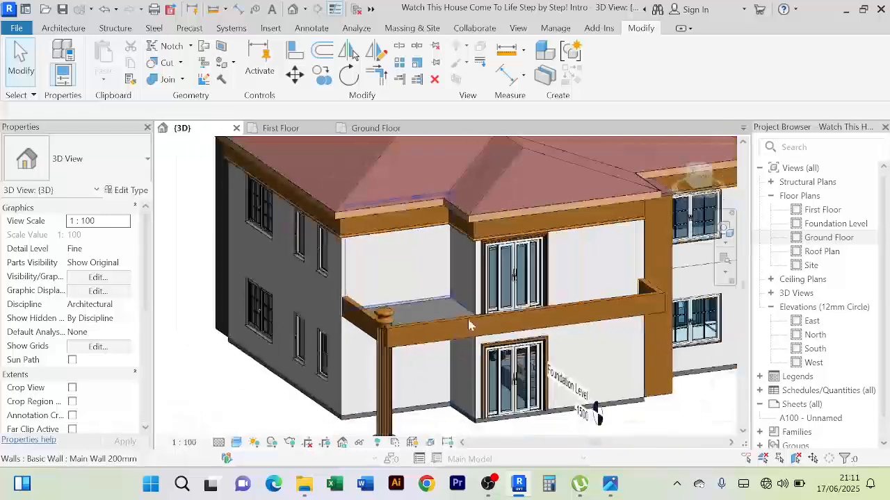
pyautogui.keyDown('shift'); pyautogui.moveTo(599, 351); pyautogui.dragTo(516, 320, button='middle'); pyautogui.keyUp('shift')
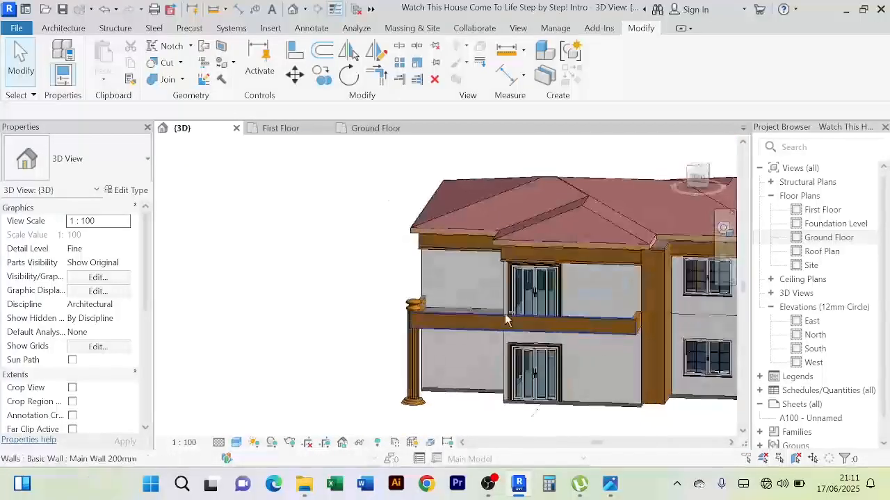
pyautogui.moveTo(459, 310); pyautogui.dragTo(431, 322, button='middle')
pyautogui.moveTo(342, 322)
pyautogui.keyDown('shift'); pyautogui.mouseDown(button='middle')
pyautogui.moveTo(354, 325)
pyautogui.moveTo(343, 331)
pyautogui.mouseUp(button='middle'); pyautogui.keyUp('shift')
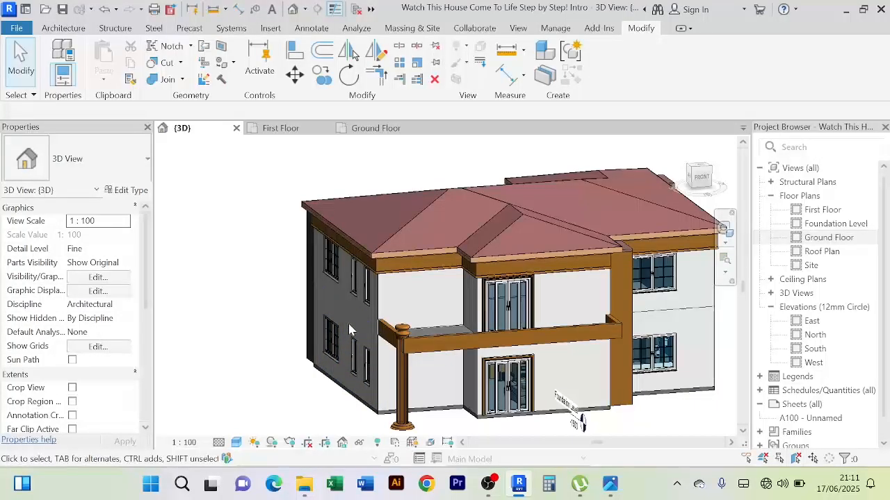
pyautogui.scroll(-2, 351, 330)
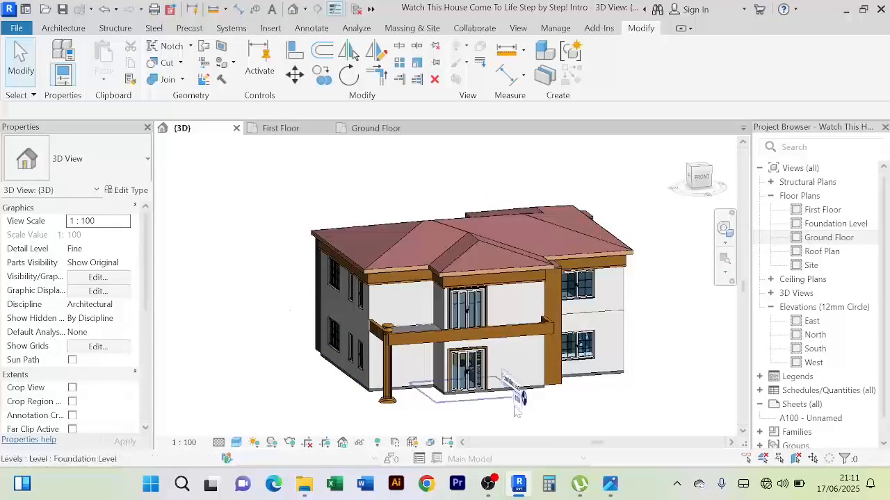
# Open the First Floor plan at the front balcony
pyautogui.scroll(4, 399, 347)
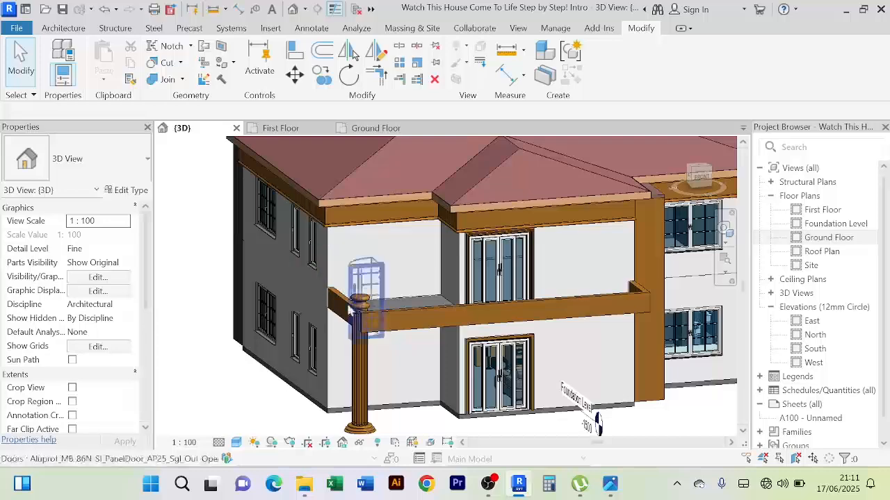
pyautogui.scroll(-2, 299, 300)
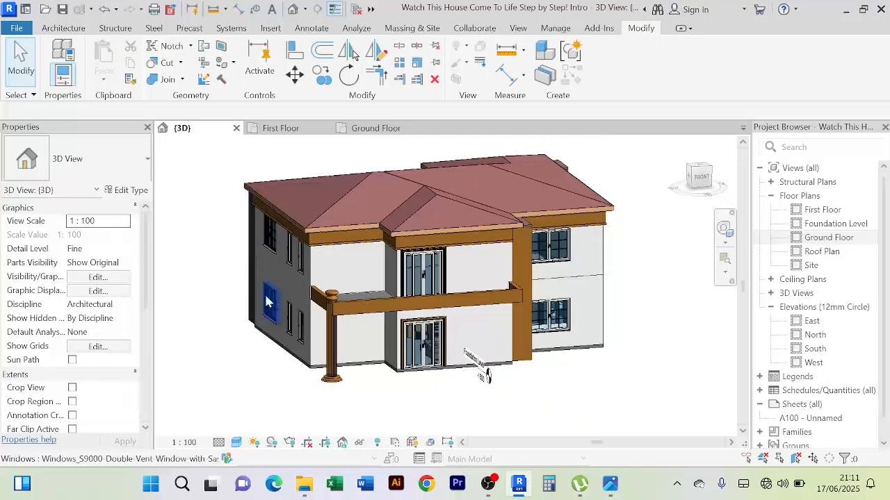
pyautogui.click(284, 131)
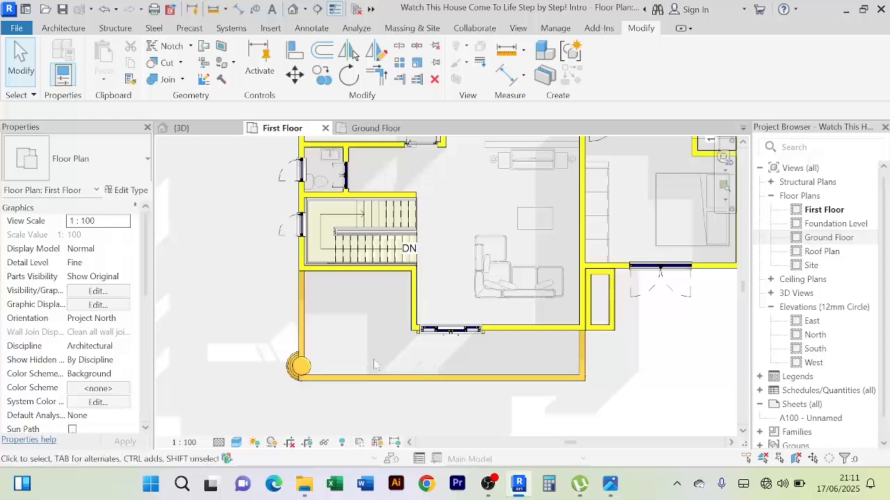
pyautogui.moveTo(374, 365)
pyautogui.mouseDown(button='middle')
pyautogui.moveTo(320, 290)
pyautogui.moveTo(281, 258)
pyautogui.mouseUp(button='middle')
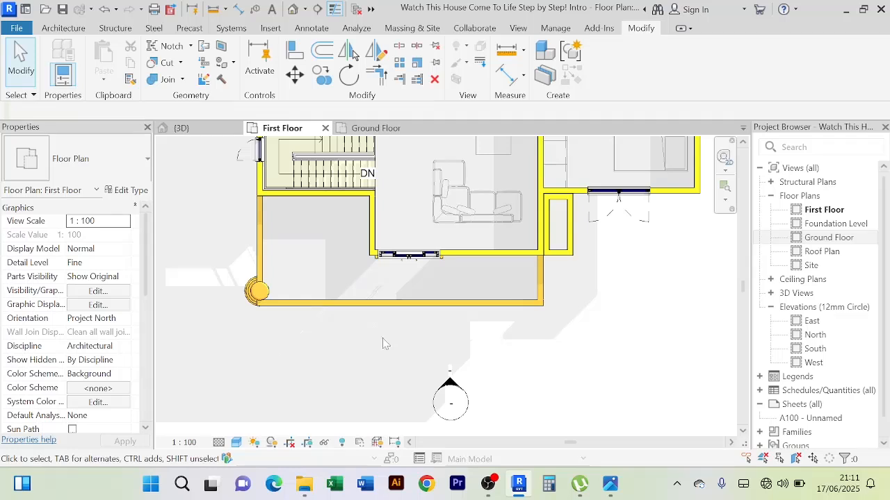
# Start a roof by footprint and pick slope-defining boundary lines along the balcony's outer edges and the adjoining house walls
pyautogui.click(64, 28)
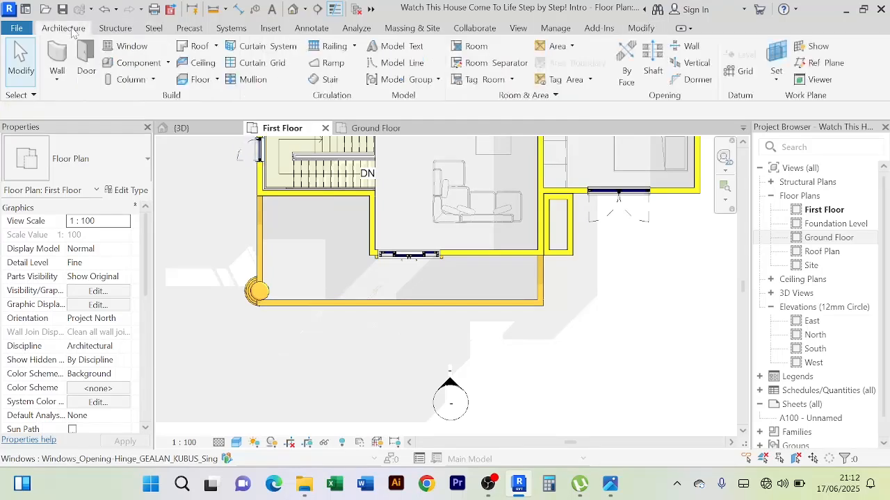
pyautogui.click(217, 48)
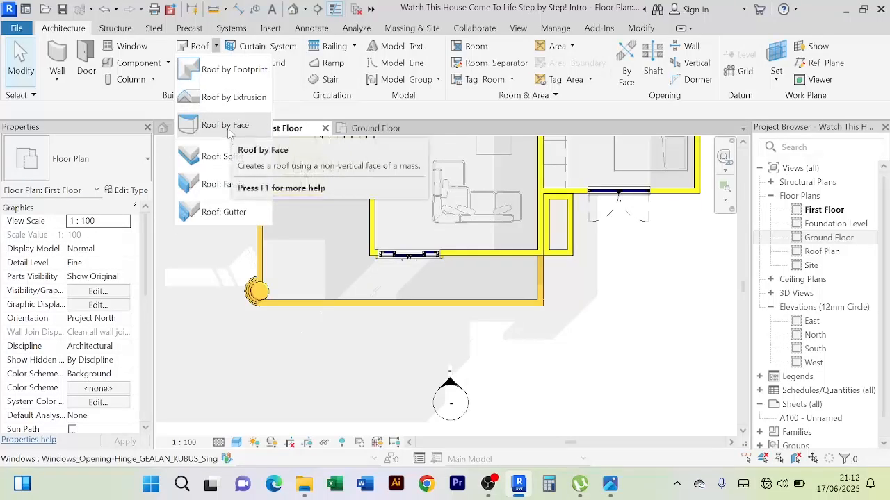
pyautogui.click(235, 69)
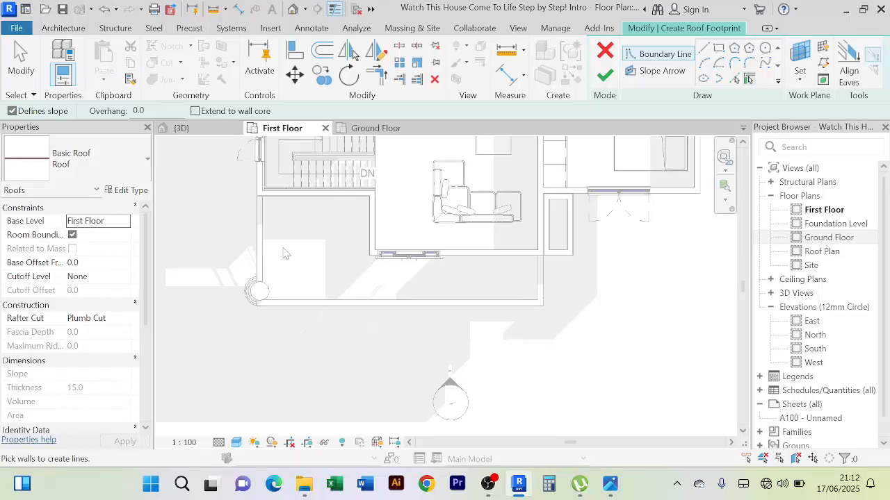
pyautogui.click(734, 81)
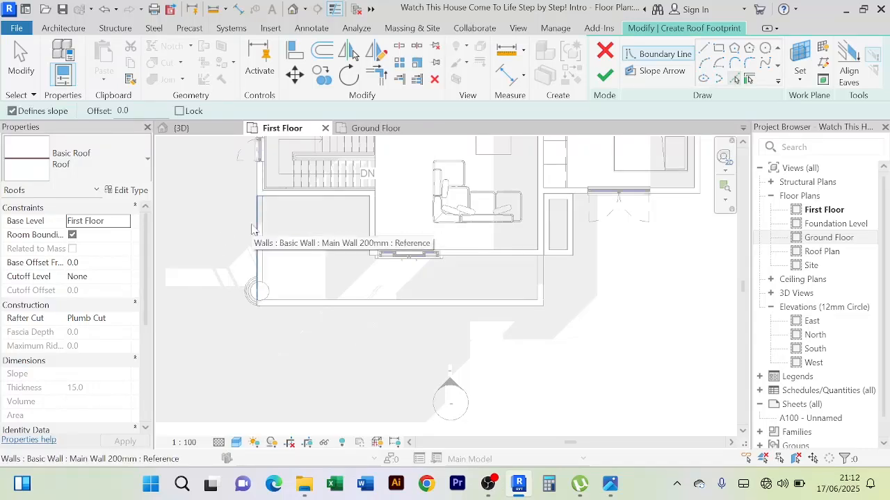
pyautogui.click(254, 230)
pyautogui.click(297, 308)
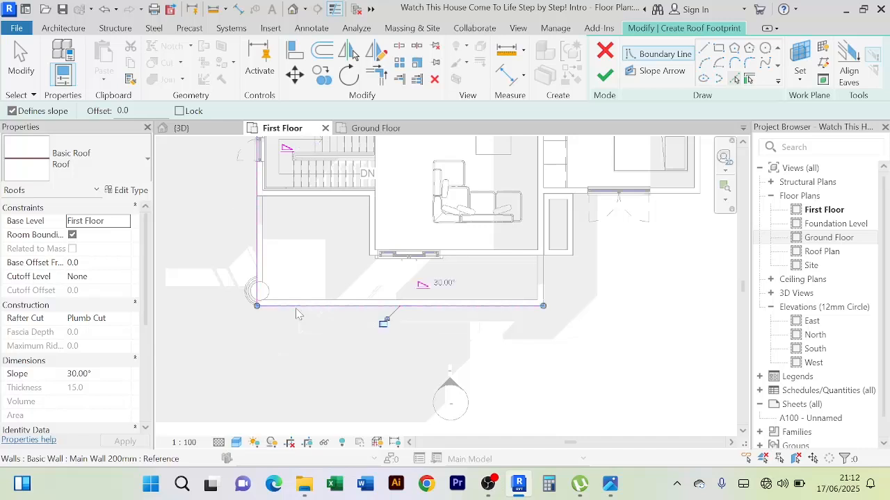
pyautogui.click(549, 292)
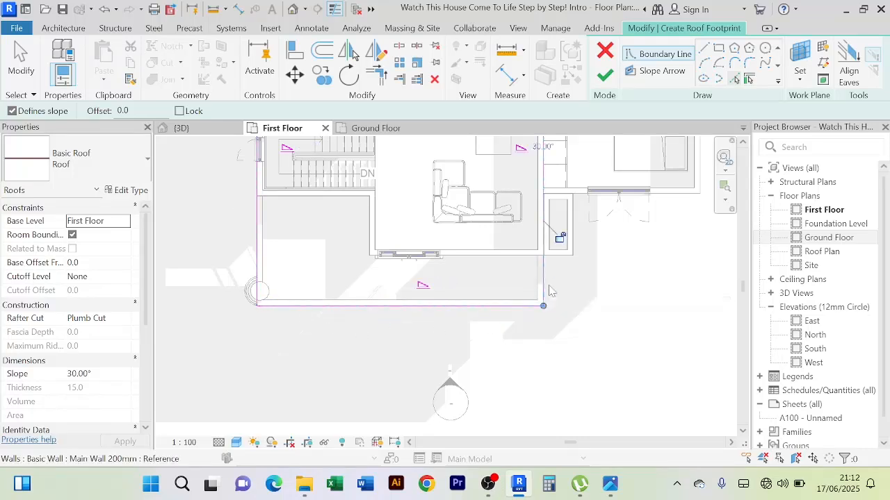
pyautogui.click(502, 262)
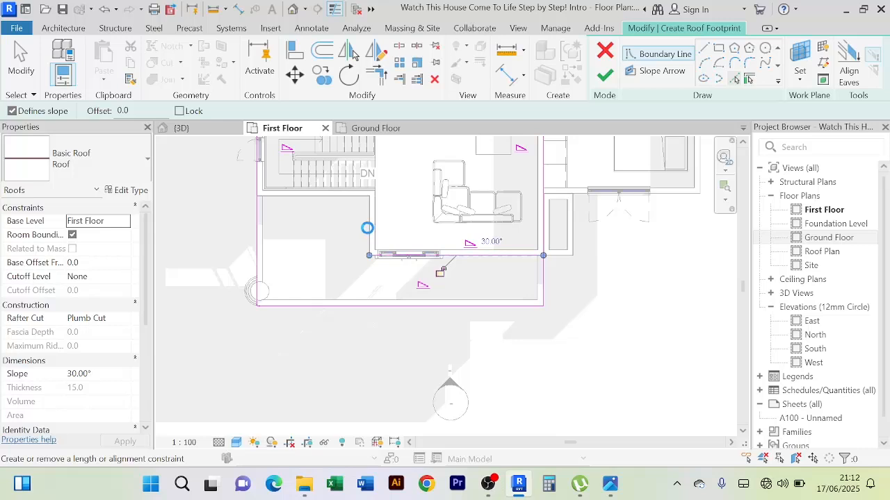
pyautogui.scroll(2, 367, 228)
pyautogui.click(373, 229)
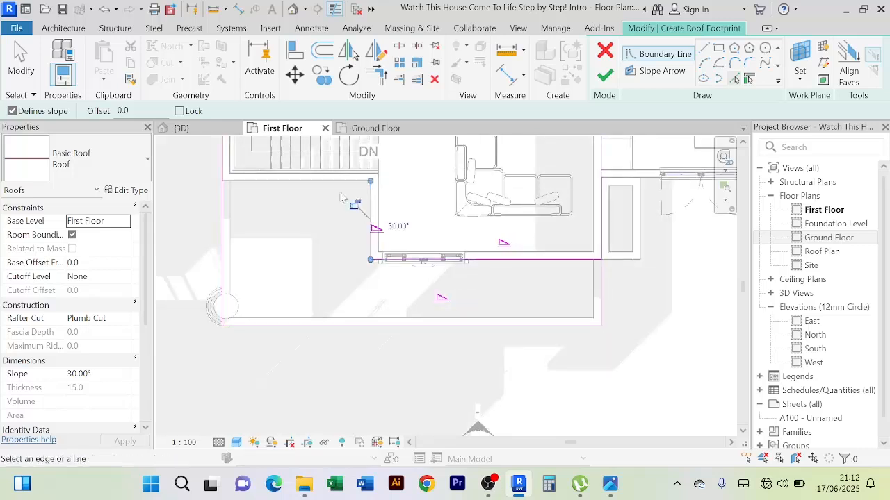
pyautogui.click(323, 182)
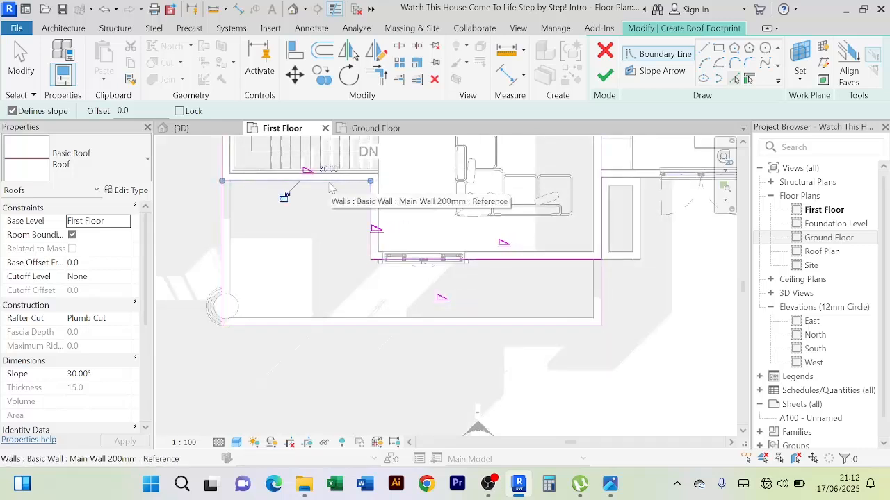
# Trim the two overlong side boundary lines to corners with the house-wall lines to close the balcony roof outline
pyautogui.click(378, 78)
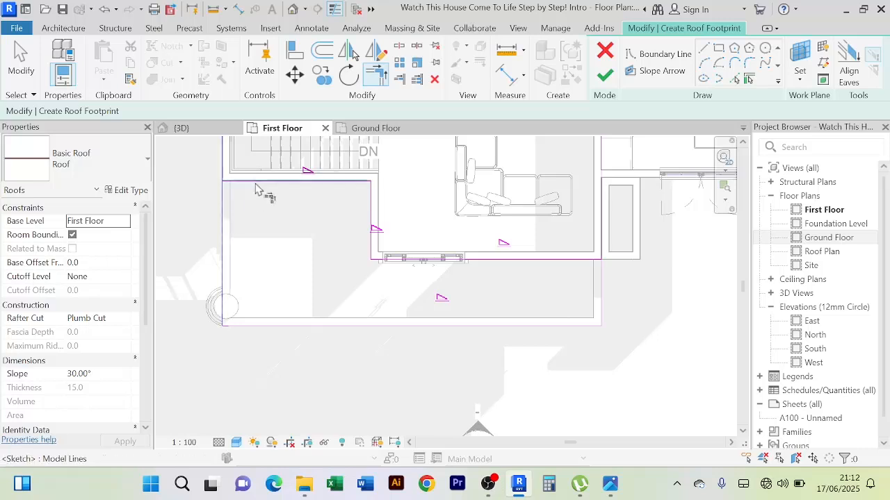
pyautogui.click(596, 261)
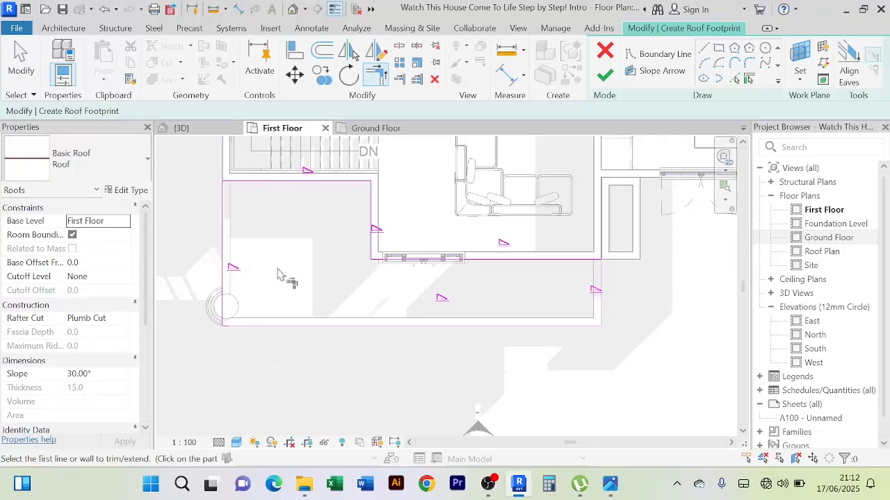
pyautogui.rightClick(205, 231)
pyautogui.rightClick(209, 203)
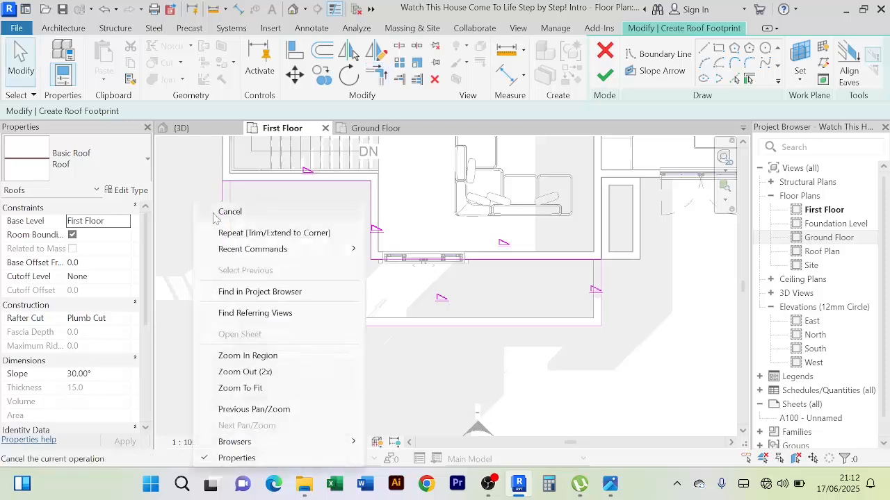
pyautogui.click(229, 212)
# Set the slope to 3° for the column-side edge, the stair-wall edge and the short return-wall edge of the roof outline
pyautogui.click(223, 251)
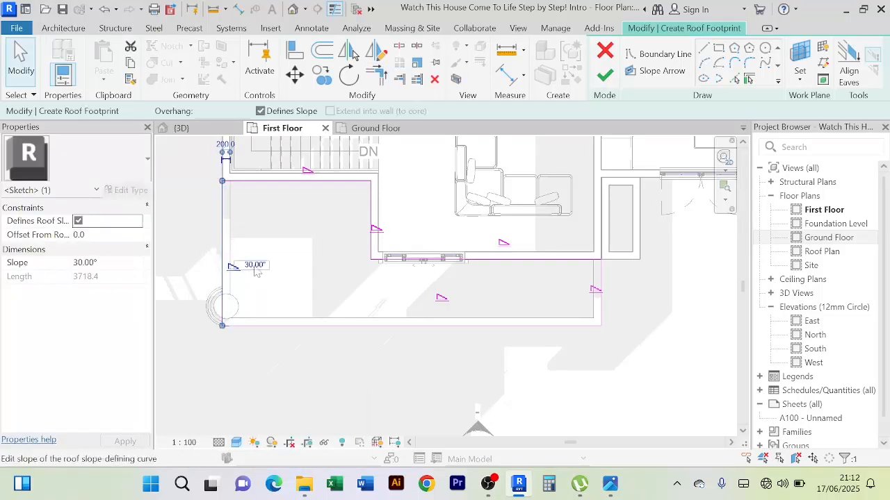
pyautogui.click(254, 264)
pyautogui.write('3')
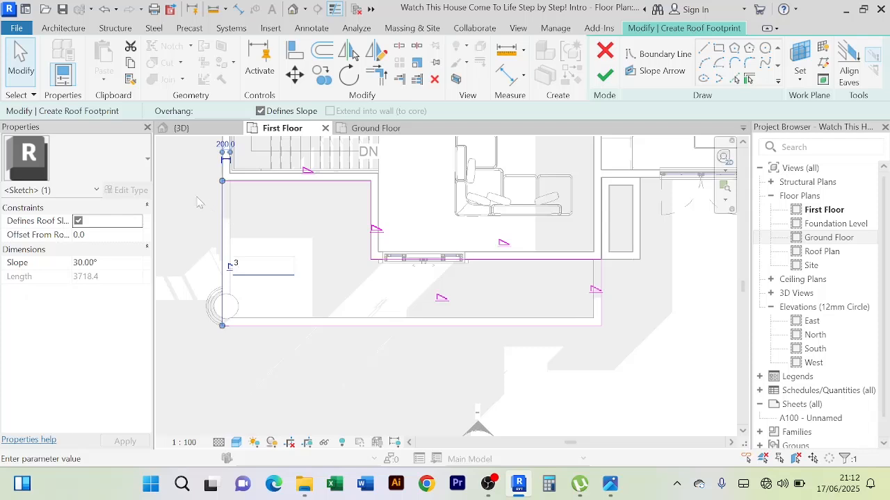
pyautogui.press('Return')
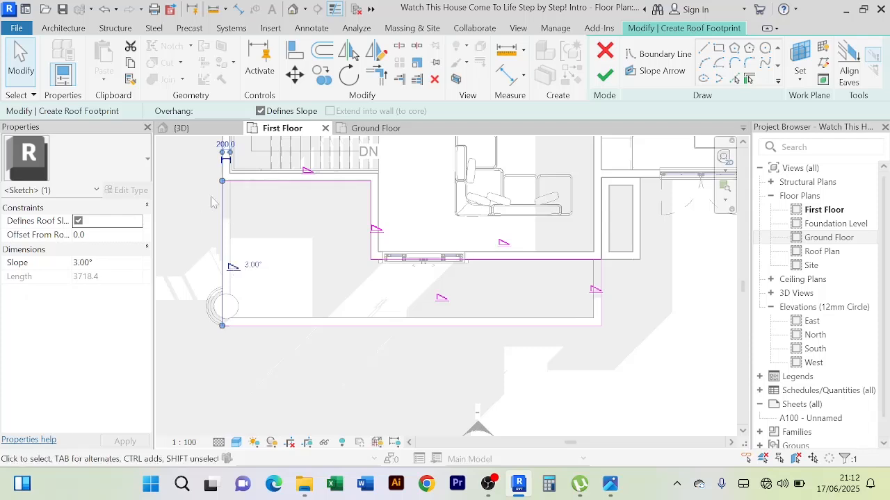
pyautogui.click(290, 189)
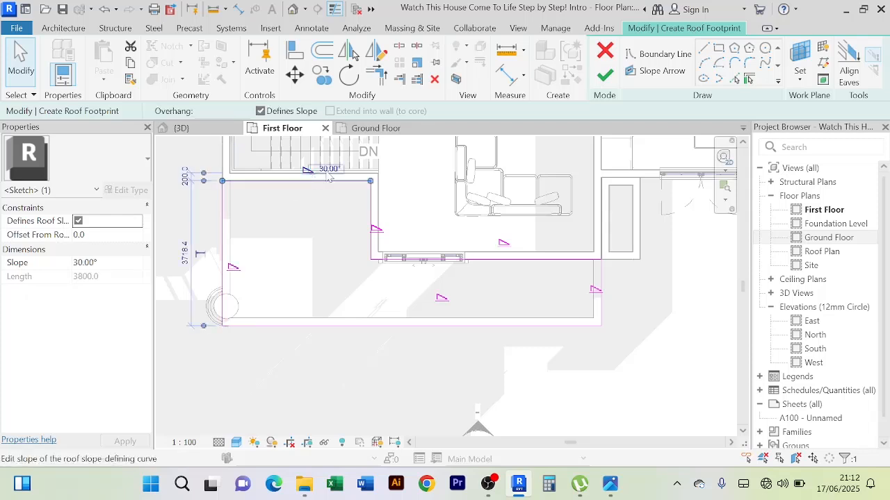
pyautogui.click(328, 169)
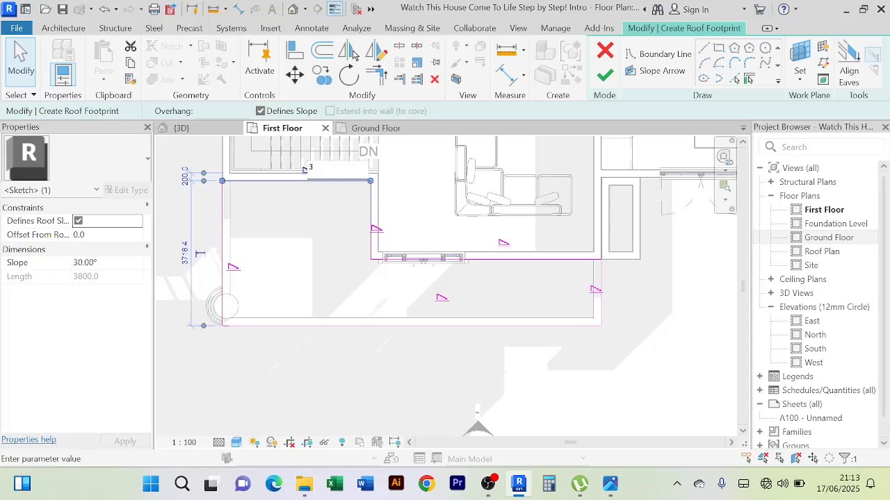
pyautogui.press('Return')
pyautogui.click(371, 207)
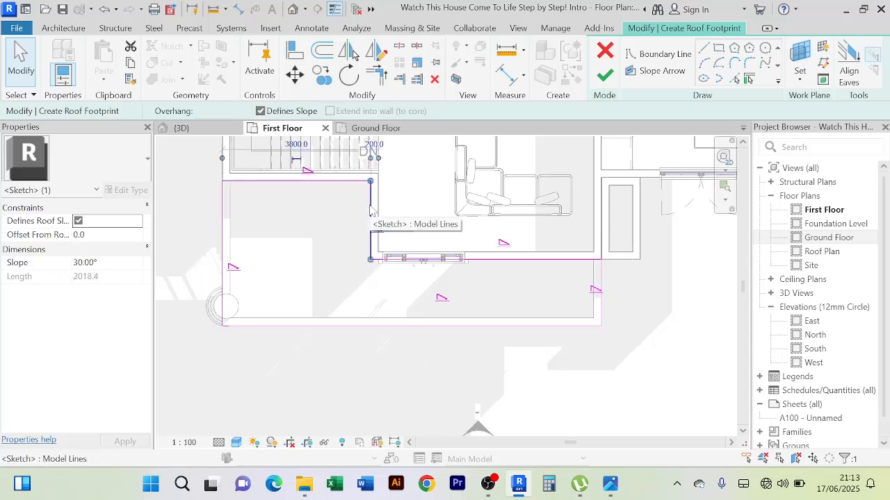
pyautogui.click(402, 214)
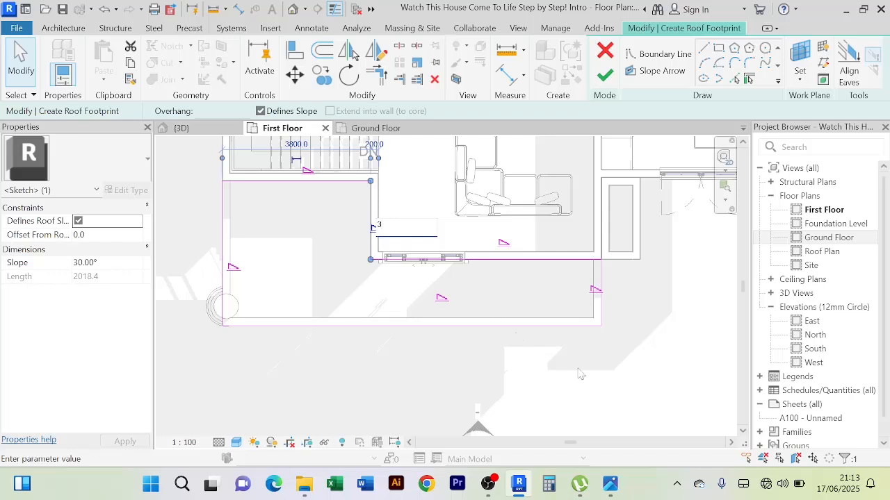
pyautogui.press('Return')
# Set the slope to 3° for the sliding-door wall edge, the far side edge and the front edge of the roof outline
pyautogui.click(492, 261)
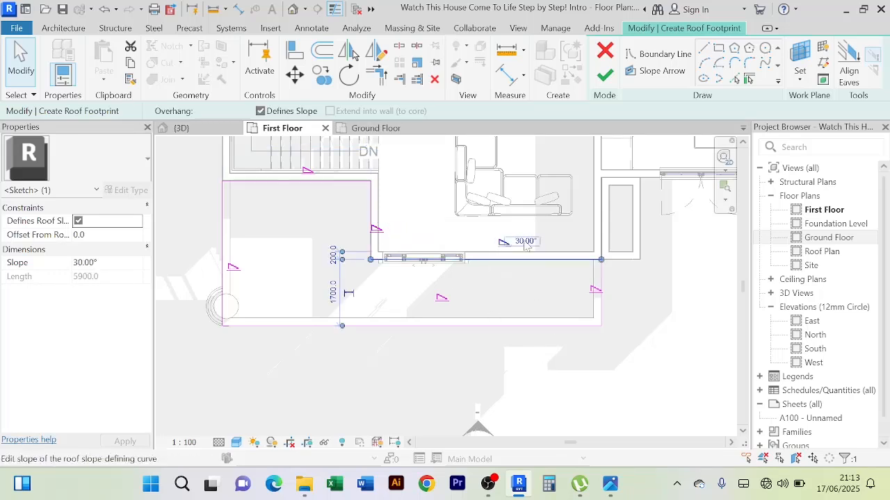
pyautogui.click(514, 239)
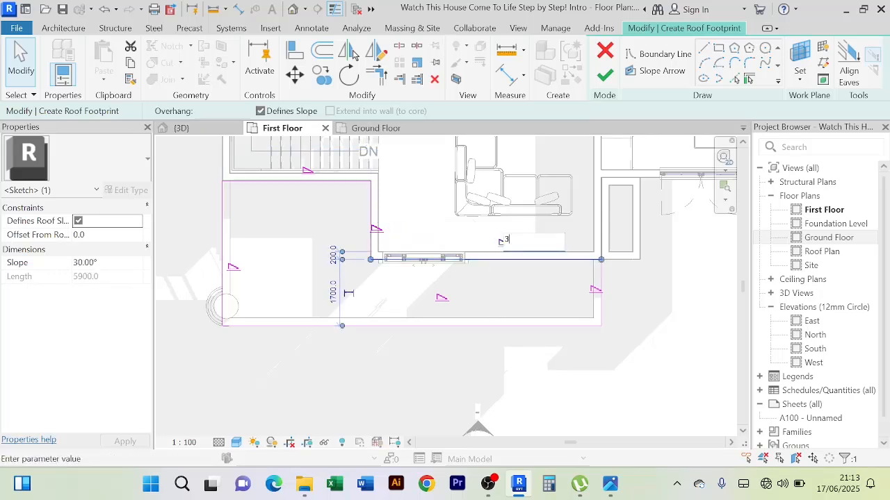
pyautogui.press('Return')
pyautogui.click(599, 306)
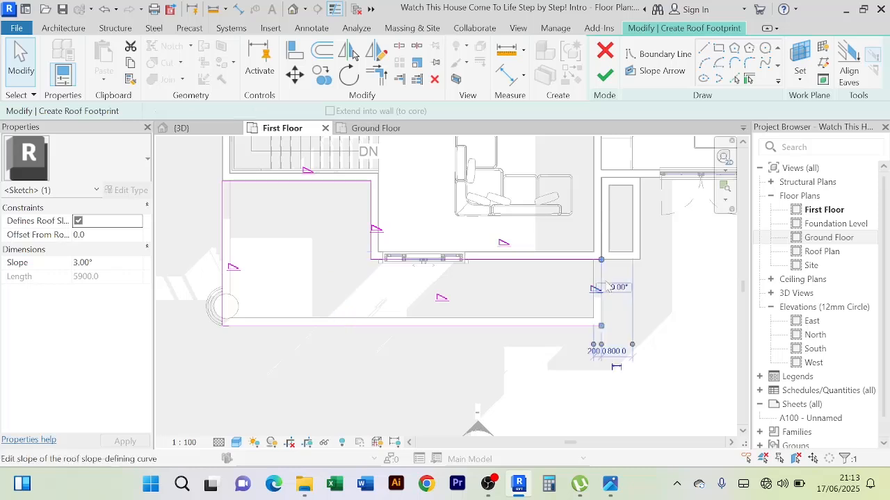
pyautogui.click(615, 288)
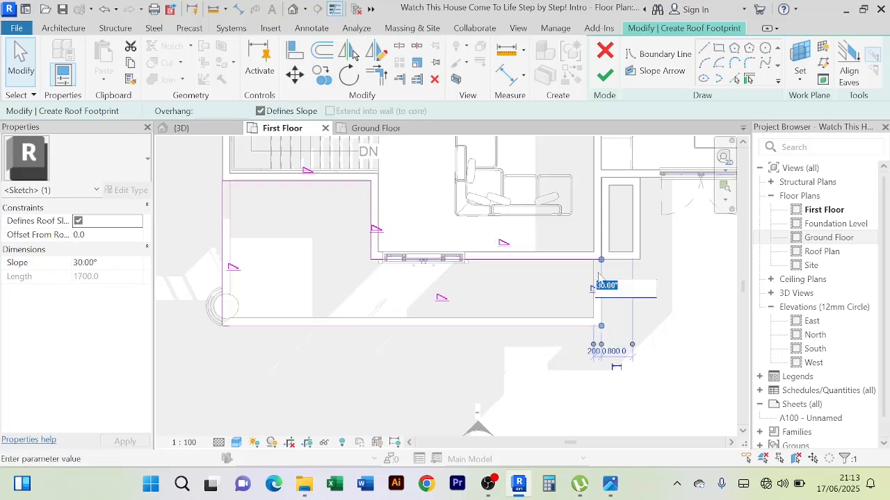
pyautogui.click(480, 361)
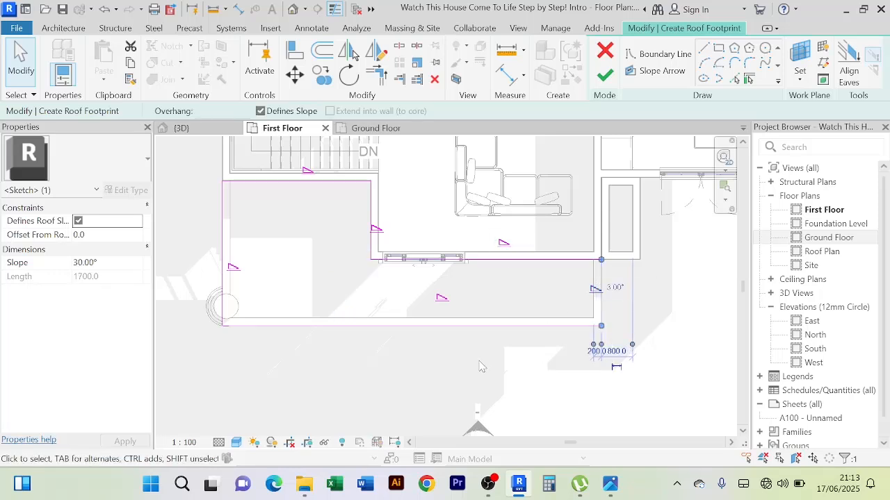
pyautogui.click(477, 326)
pyautogui.click(464, 296)
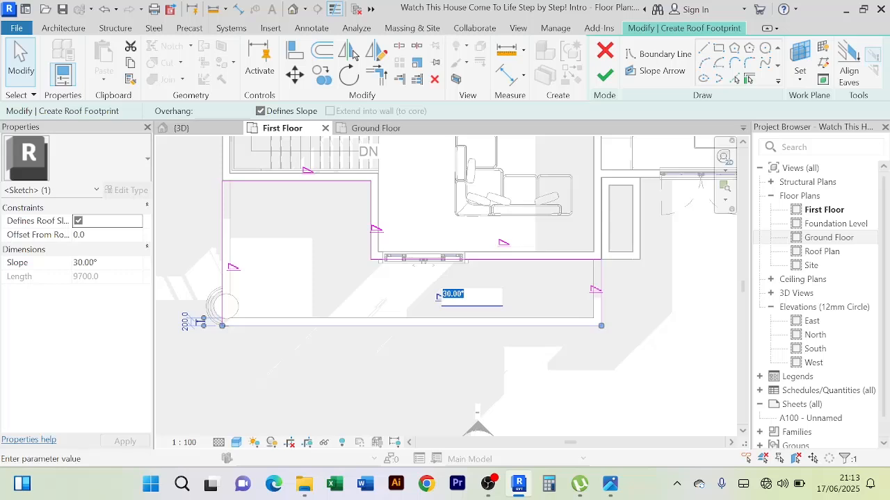
pyautogui.click(409, 374)
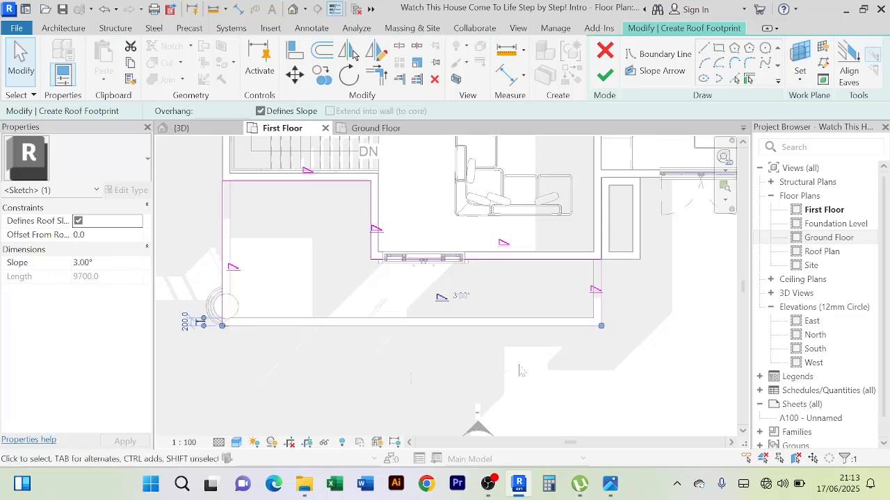
pyautogui.click(582, 369)
# Finish the balcony roof footprint without attaching the highlighted walls to the roof
pyautogui.scroll(-2, 613, 352)
pyautogui.moveTo(614, 352); pyautogui.dragTo(557, 354, button='middle')
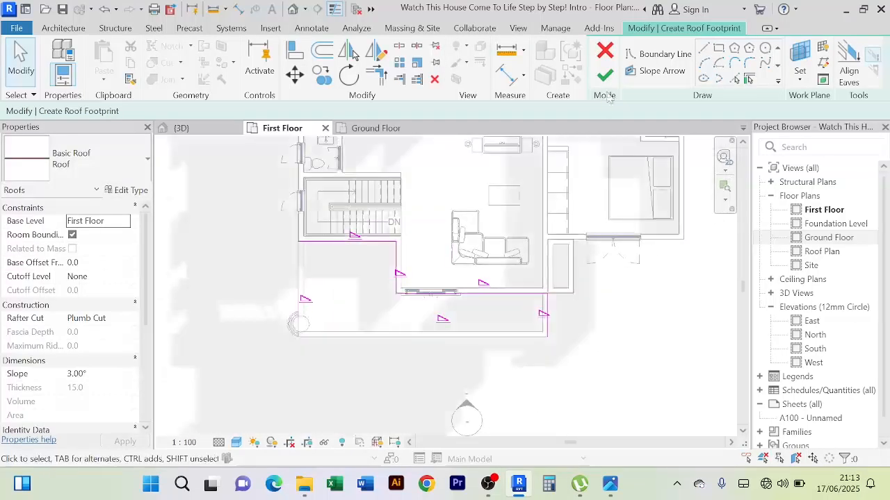
pyautogui.click(605, 75)
pyautogui.click(556, 242)
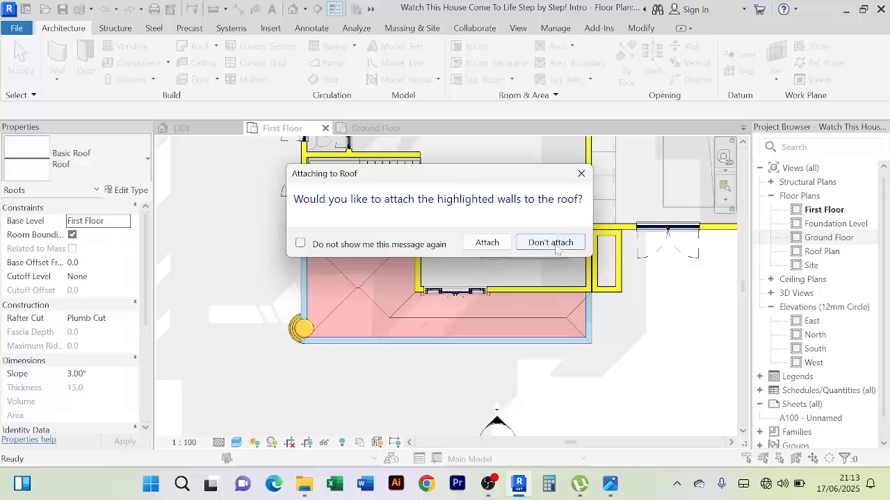
pyautogui.scroll(-1, 299, 325)
# Examine the new balcony roof in the 3D view from the front and from above
pyautogui.click(181, 128)
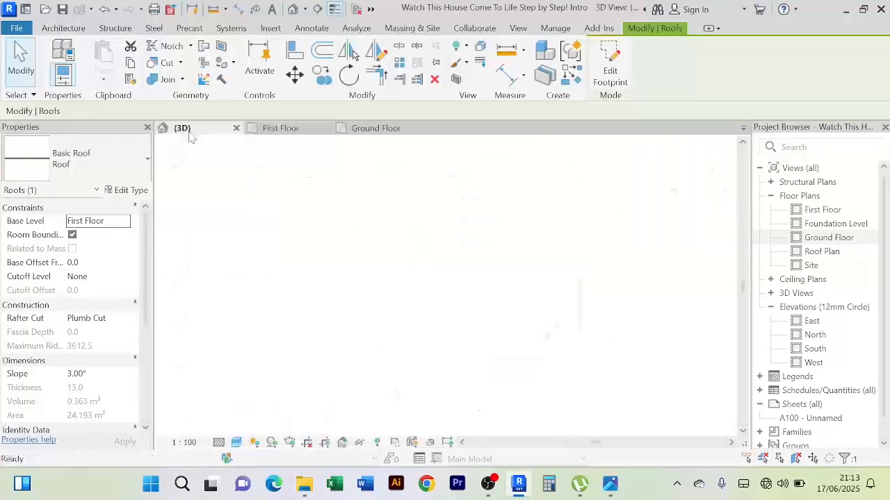
pyautogui.scroll(5, 308, 290)
pyautogui.scroll(2, 308, 289)
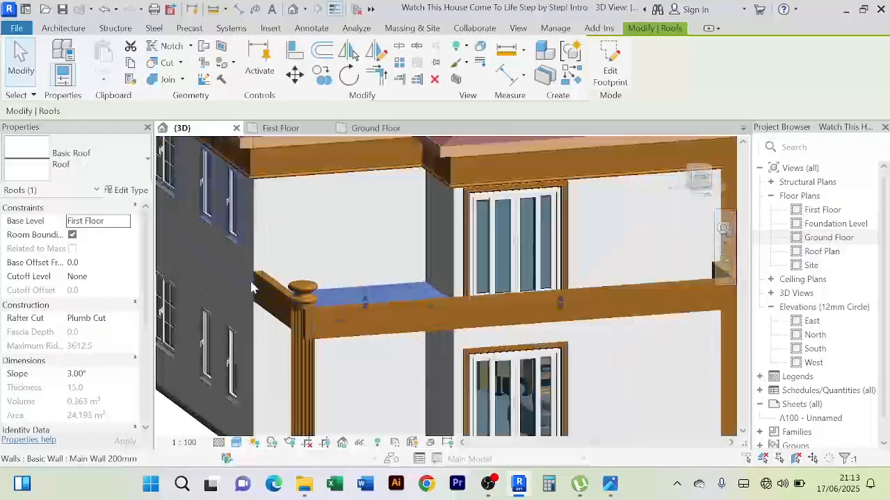
pyautogui.scroll(-2, 234, 346)
pyautogui.keyDown('shift'); pyautogui.moveTo(233, 347); pyautogui.dragTo(490, 340, button='middle'); pyautogui.keyUp('shift')
pyautogui.click(553, 304)
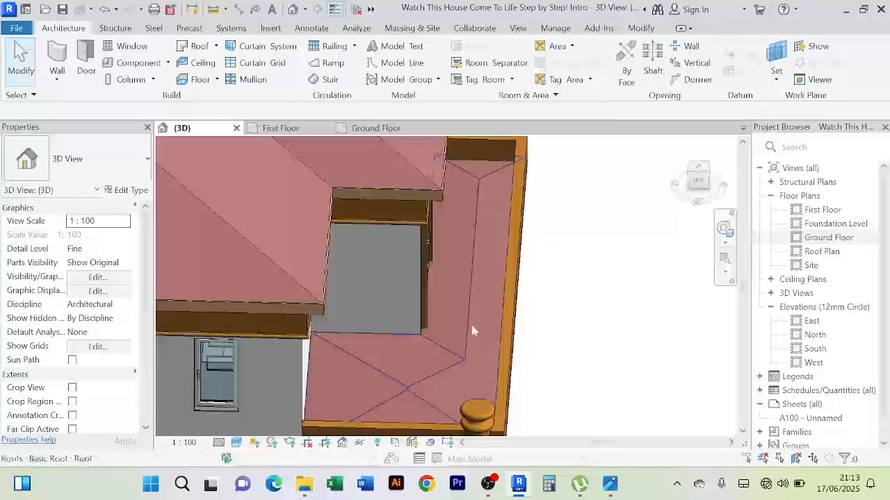
# Set the balcony roof's base offset from its level to 500
pyautogui.click(490, 340)
pyautogui.keyDown('shift'); pyautogui.moveTo(627, 341); pyautogui.dragTo(522, 274, button='middle'); pyautogui.keyUp('shift')
pyautogui.scroll(3, 352, 304)
pyautogui.scroll(-3, 327, 288)
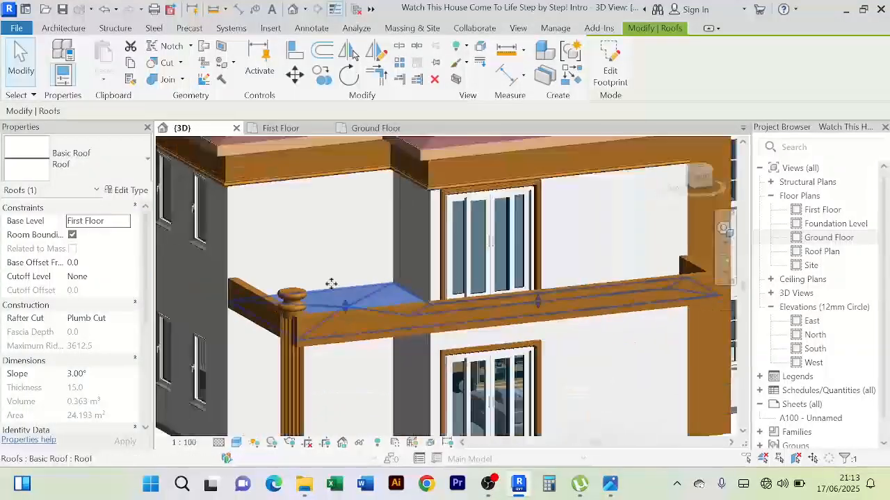
pyautogui.keyDown('shift'); pyautogui.moveTo(332, 284); pyautogui.dragTo(368, 272, button='middle'); pyautogui.keyUp('shift')
pyautogui.scroll(3, 312, 282)
pyautogui.scroll(2, 312, 282)
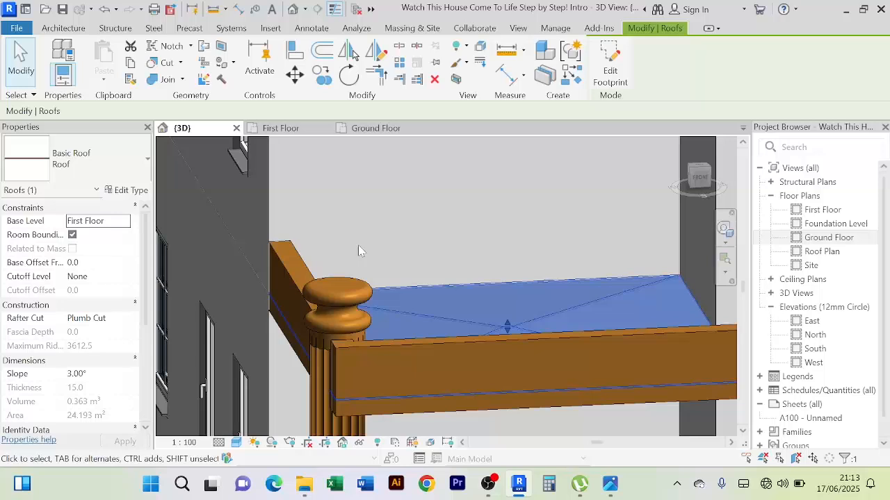
pyautogui.scroll(-2, 358, 245)
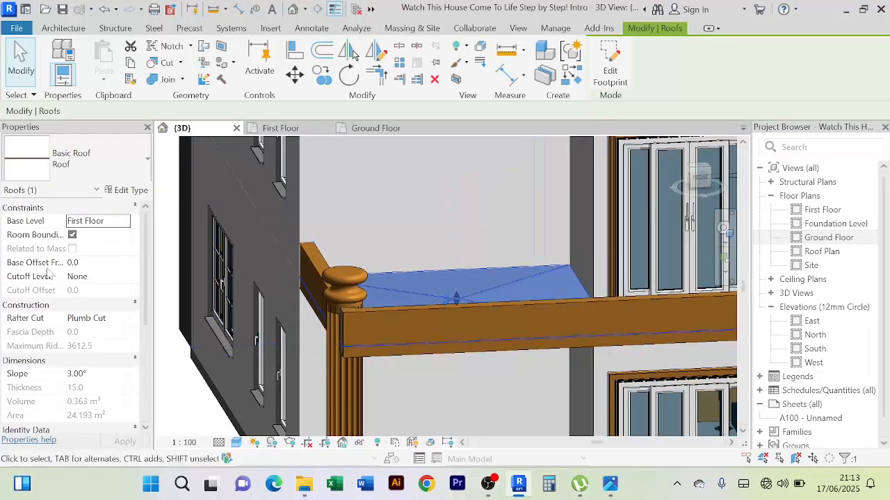
pyautogui.click(97, 262)
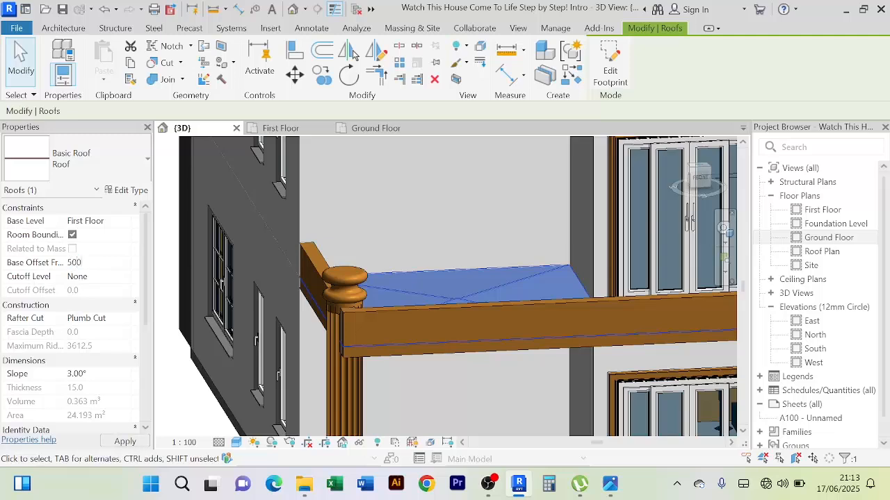
pyautogui.press('Return')
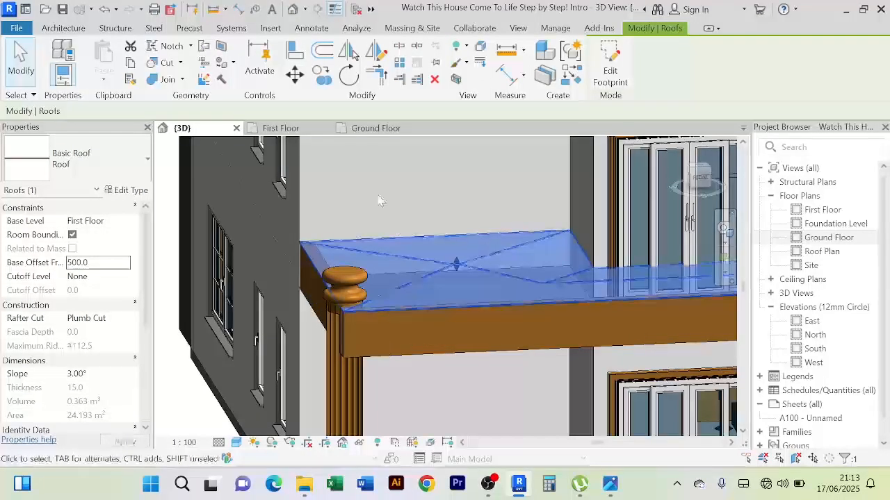
# Examine the raised balcony roof against the front beam and column top, up close and from above
pyautogui.scroll(2, 378, 189)
pyautogui.scroll(-5, 378, 189)
pyautogui.keyDown('shift'); pyautogui.moveTo(435, 348); pyautogui.dragTo(407, 359, button='middle'); pyautogui.keyUp('shift')
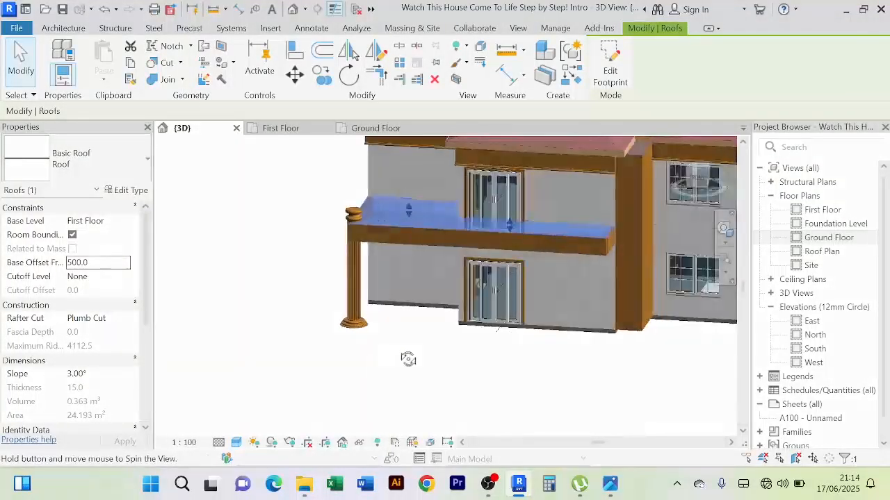
pyautogui.scroll(3, 346, 219)
pyautogui.scroll(6, 334, 234)
pyautogui.scroll(4, 457, 230)
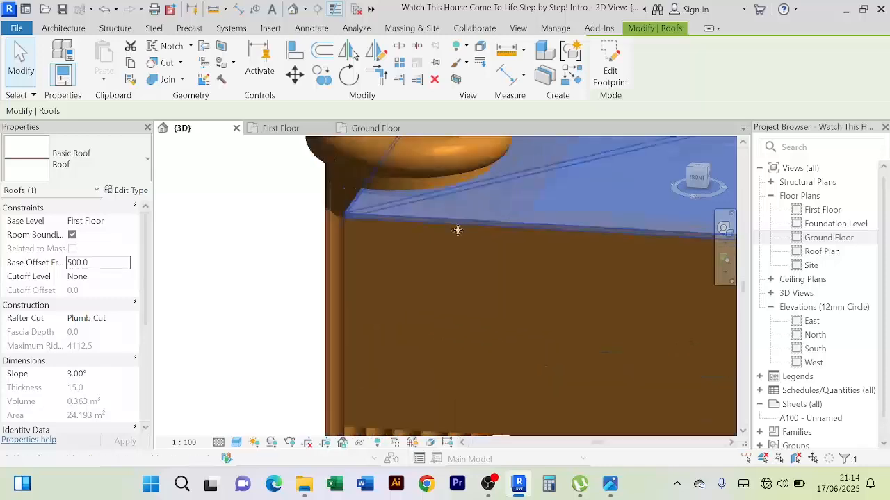
pyautogui.scroll(2, 266, 235)
pyautogui.scroll(-6, 331, 235)
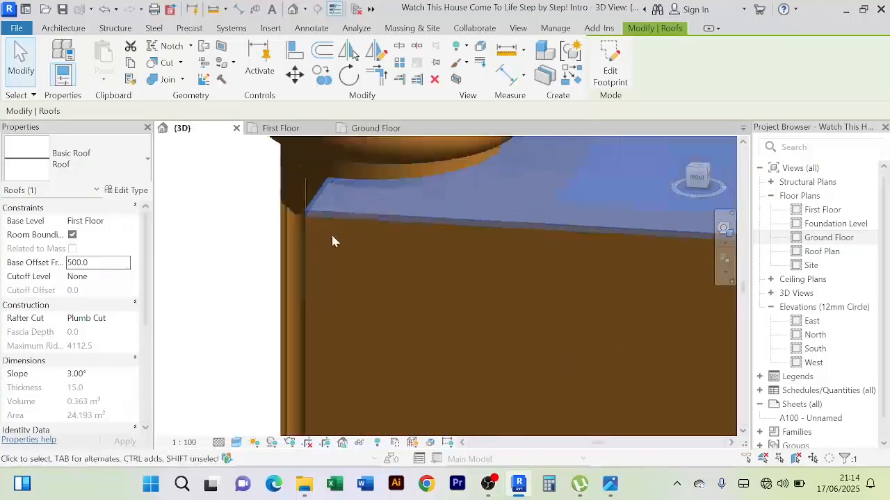
pyautogui.scroll(-5, 330, 257)
pyautogui.keyDown('shift'); pyautogui.moveTo(215, 272); pyautogui.dragTo(245, 328, button='middle'); pyautogui.keyUp('shift')
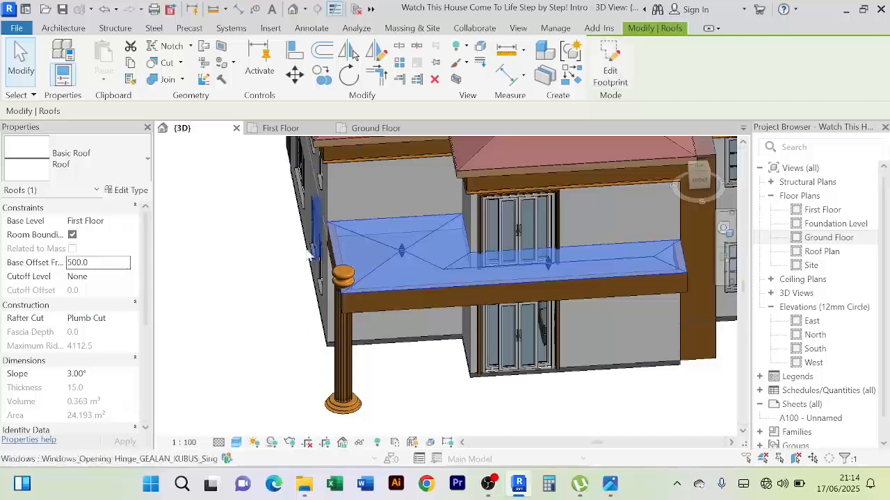
pyautogui.keyDown('shift'); pyautogui.moveTo(270, 356); pyautogui.dragTo(229, 353, button='middle'); pyautogui.keyUp('shift')
pyautogui.moveTo(229, 353); pyautogui.dragTo(188, 412, button='middle')
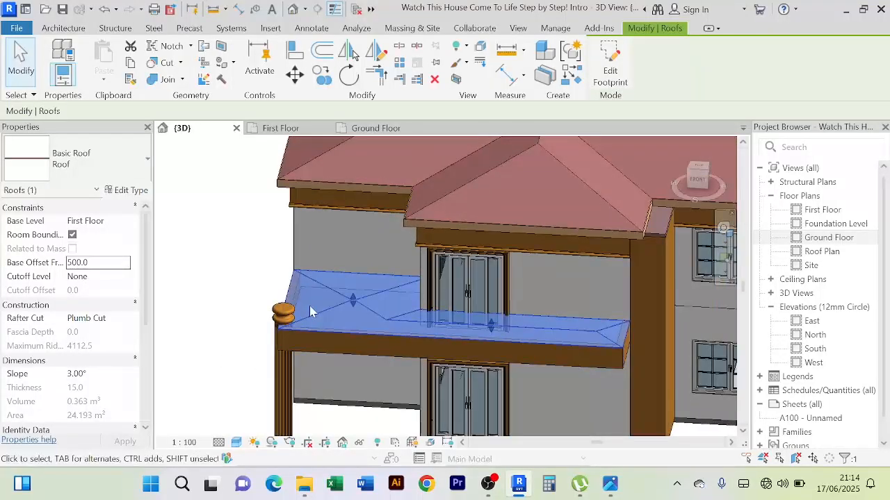
# Edit the balcony roof's footprint in the First Floor plan and offset copies of its column-side, front and far-side edges outward by 400
pyautogui.click(617, 82)
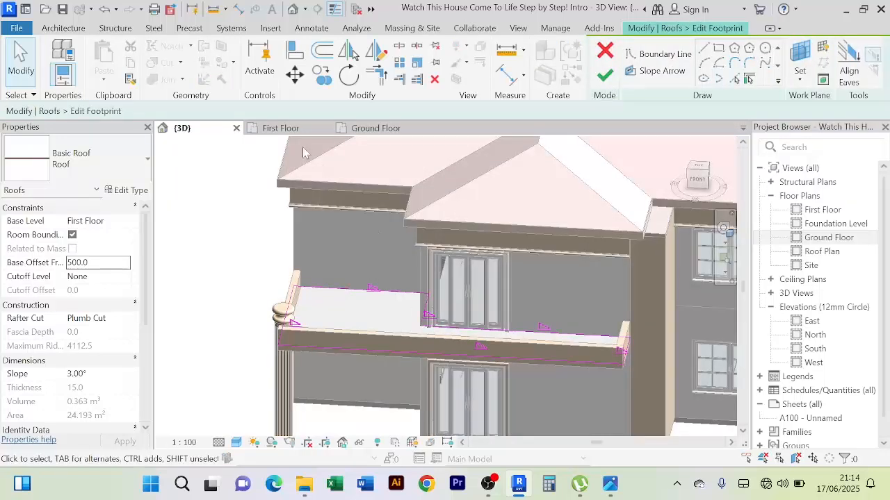
pyautogui.click(290, 130)
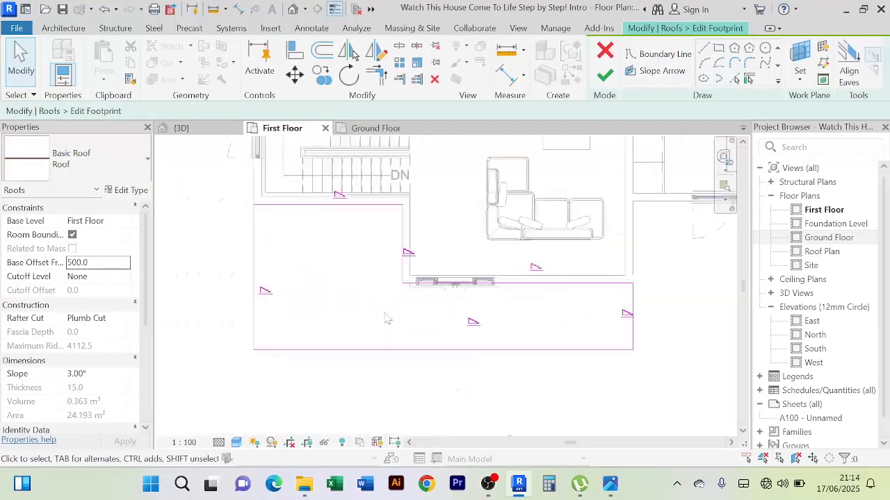
pyautogui.moveTo(387, 319); pyautogui.dragTo(369, 315, button='middle')
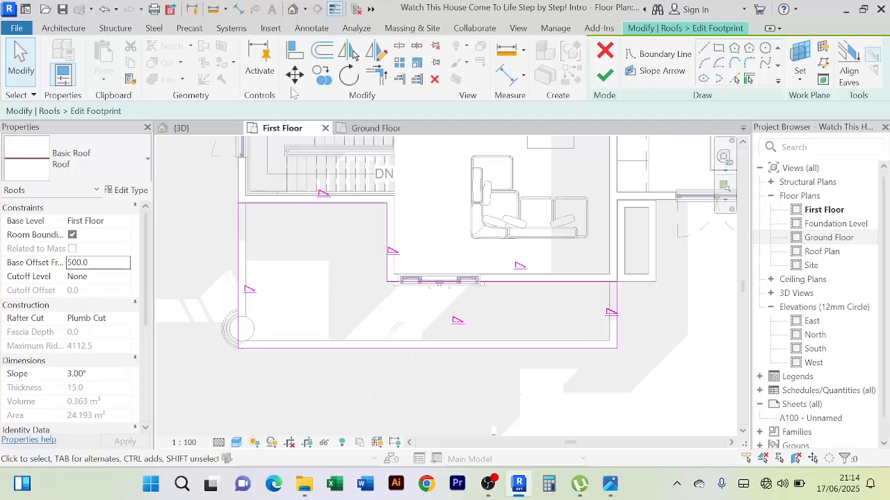
pyautogui.click(322, 51)
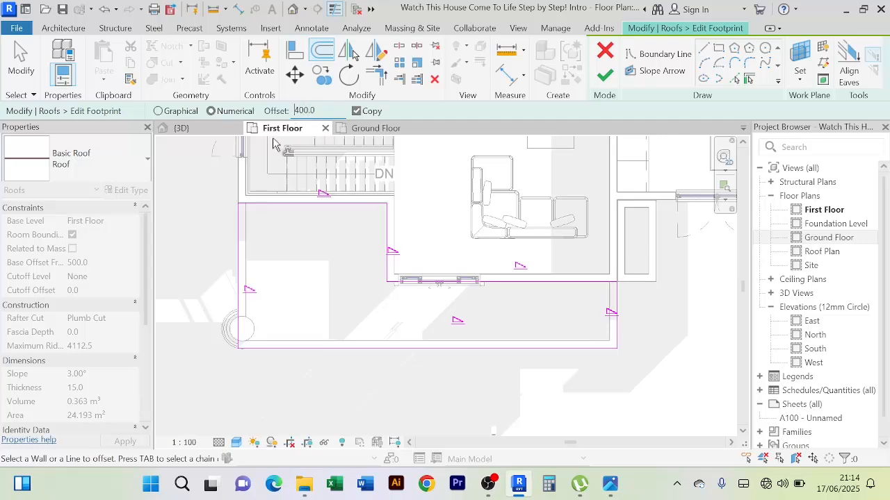
pyautogui.click(236, 248)
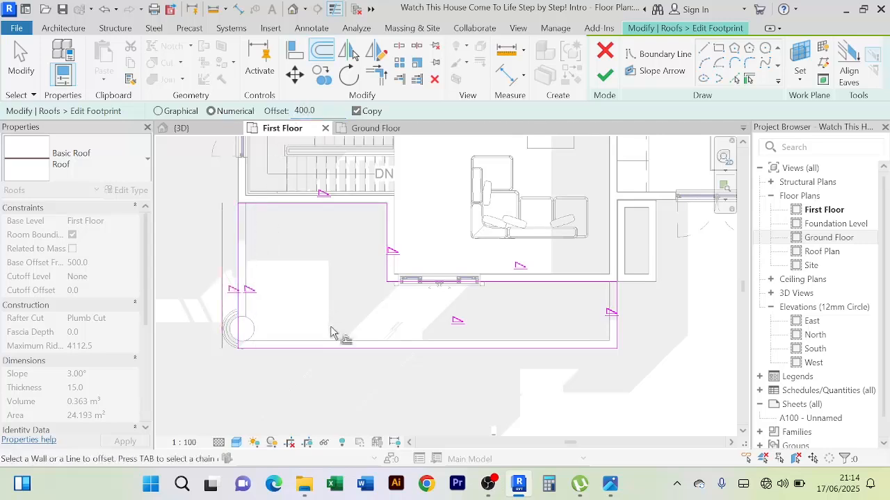
pyautogui.click(337, 357)
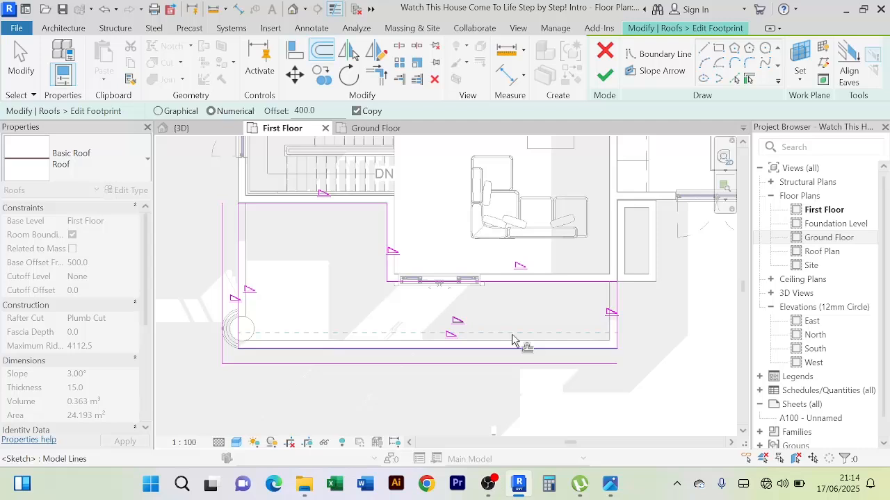
pyautogui.click(621, 313)
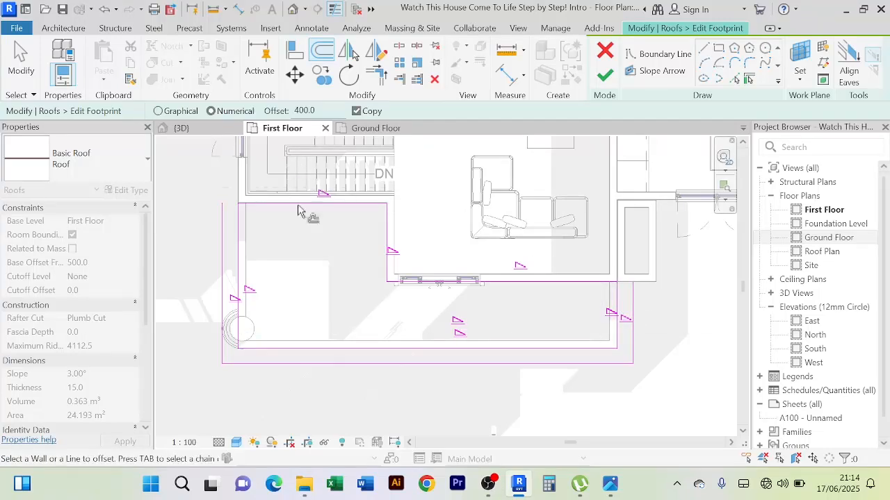
pyautogui.rightClick(192, 189)
pyautogui.click(224, 192)
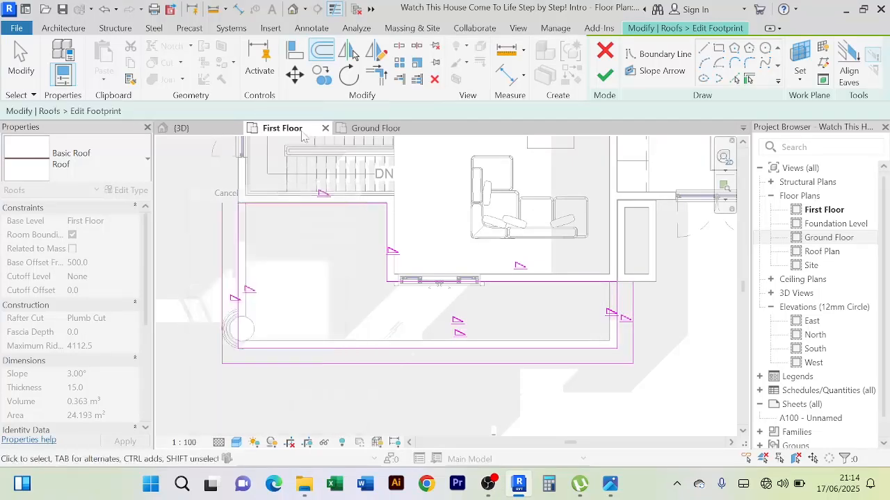
# Extend the stair-wall edge and the sliding-door wall edge to form corners with the outer offset lines
pyautogui.click(382, 77)
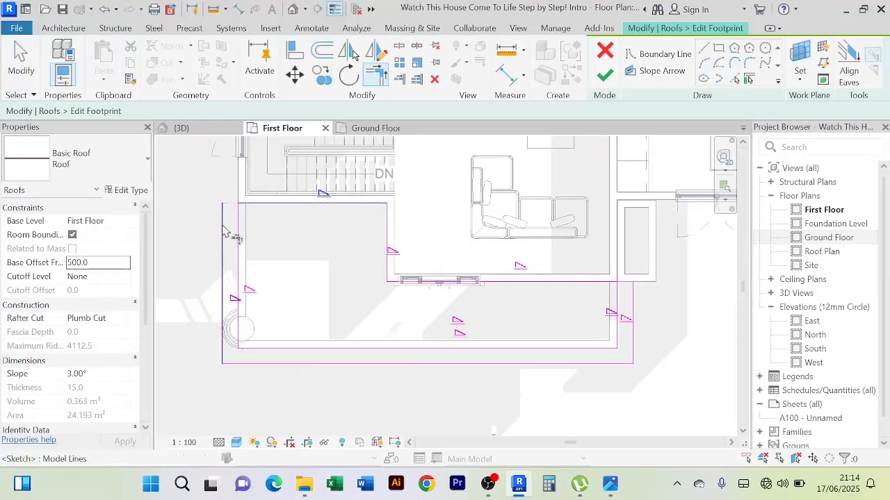
pyautogui.click(593, 286)
pyautogui.click(632, 297)
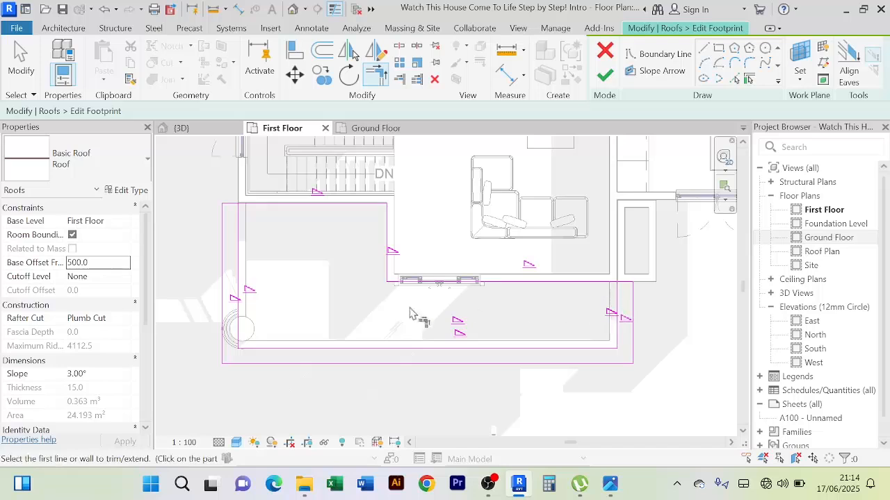
pyautogui.rightClick(330, 263)
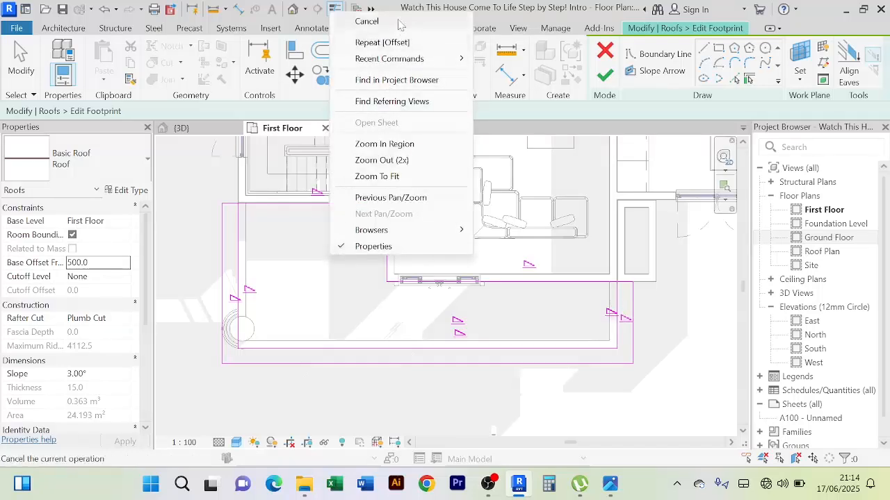
pyautogui.click(362, 20)
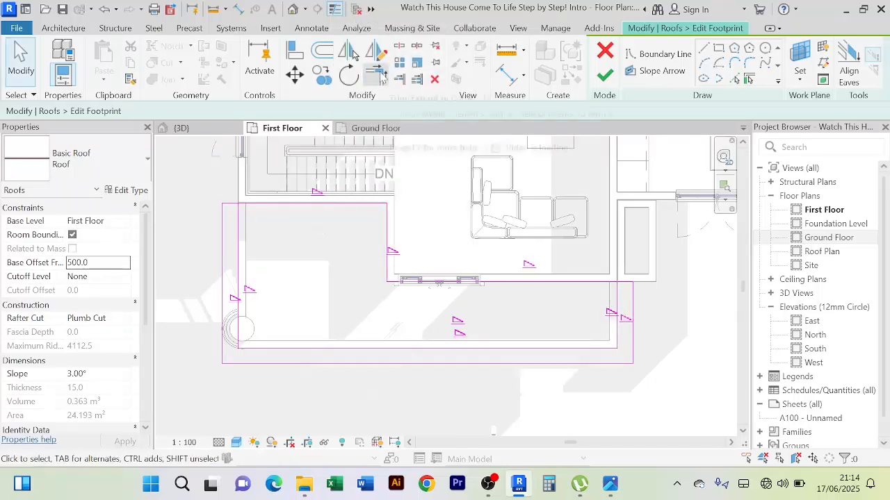
# Trim the stair-wall and sliding-door wall edges to short segments closing the 400-wide strip, and delete the short return-wall edge
pyautogui.click(375, 73)
pyautogui.click(242, 221)
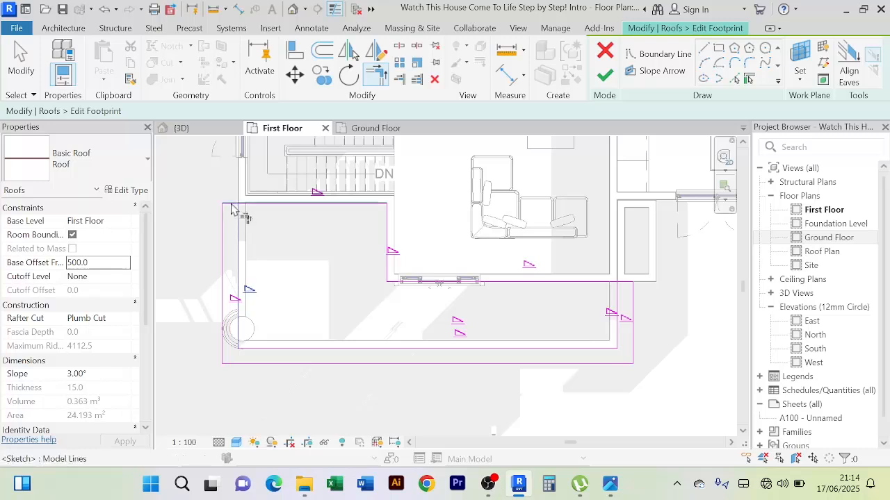
pyautogui.click(235, 207)
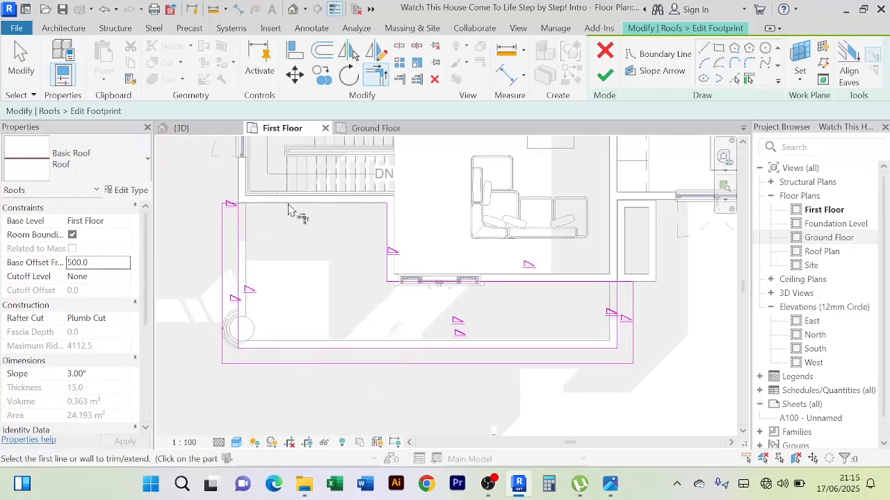
pyautogui.click(625, 291)
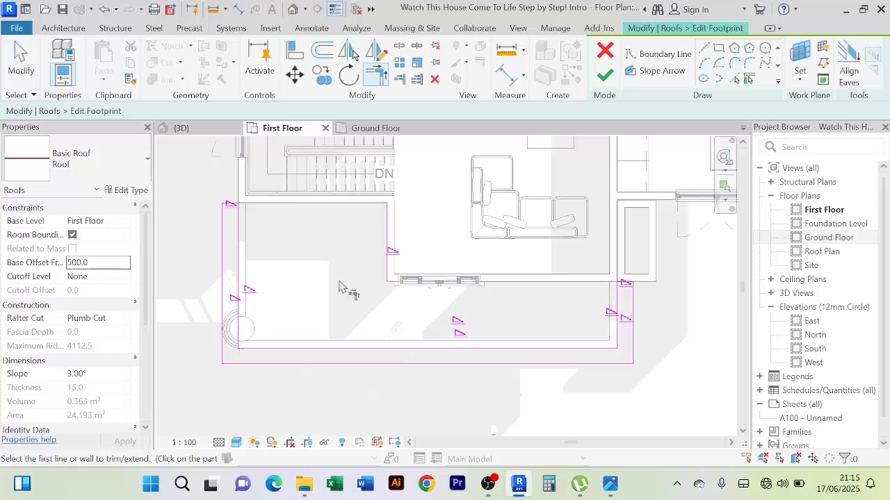
pyautogui.rightClick(341, 289)
pyautogui.click(368, 24)
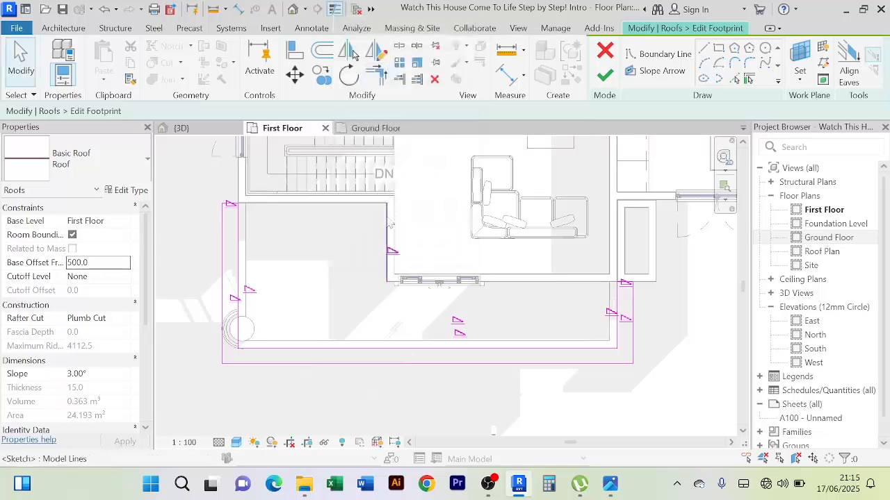
pyautogui.click(385, 228)
pyautogui.press('Delete')
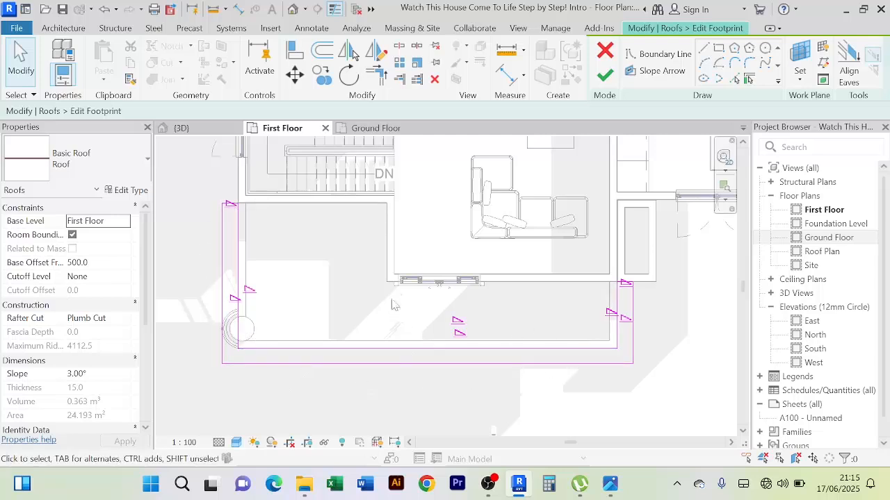
# Turn off slope definition for the short end edge of the strip at the stair wall
pyautogui.scroll(4, 264, 278)
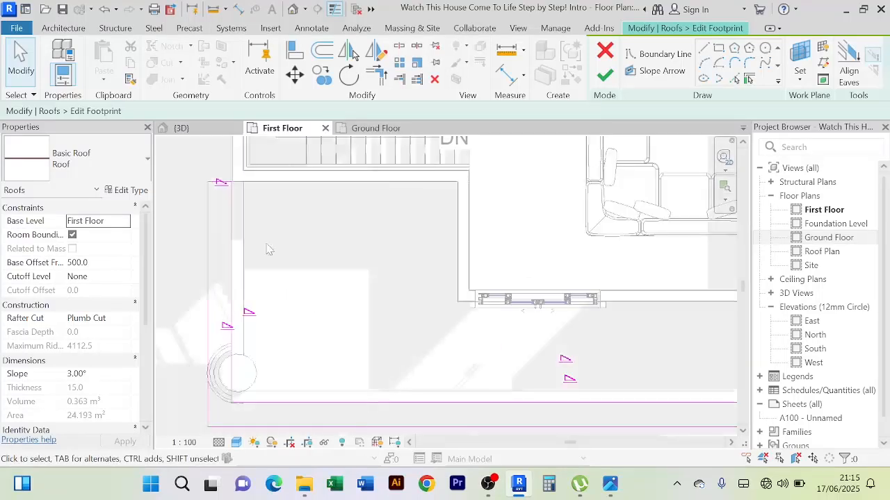
pyautogui.scroll(2, 226, 236)
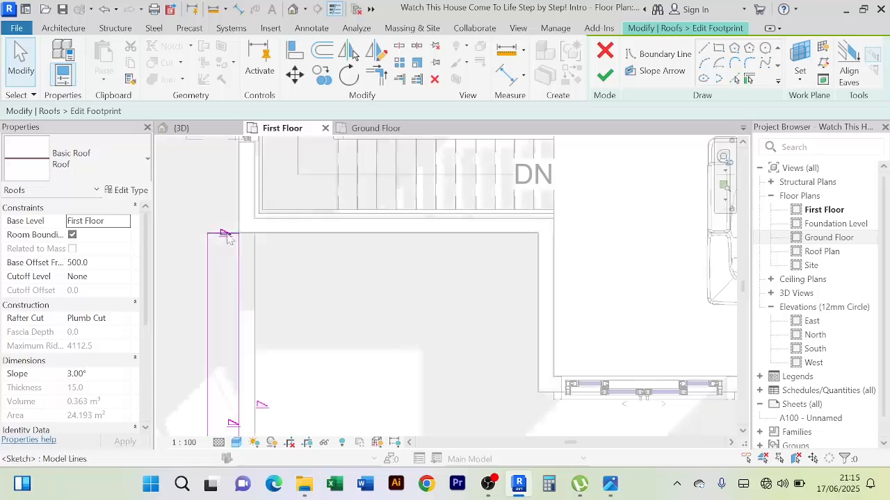
pyautogui.click(226, 234)
pyautogui.scroll(1, 262, 273)
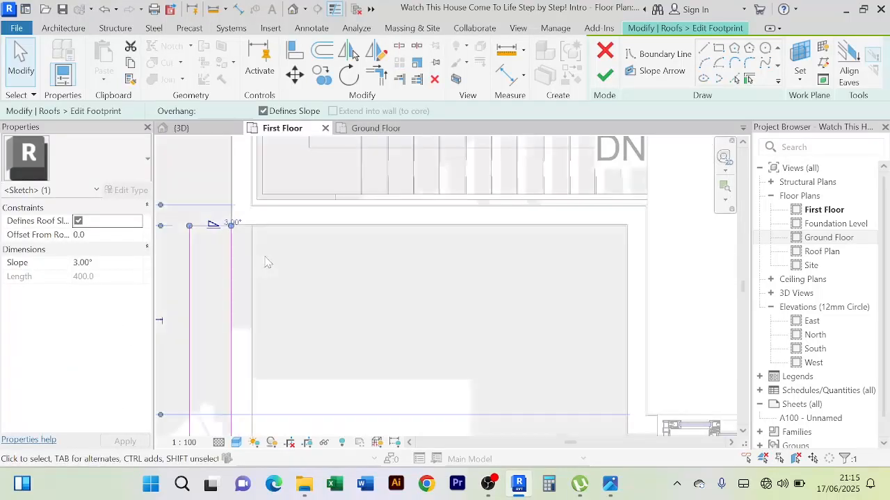
pyautogui.scroll(1, 285, 242)
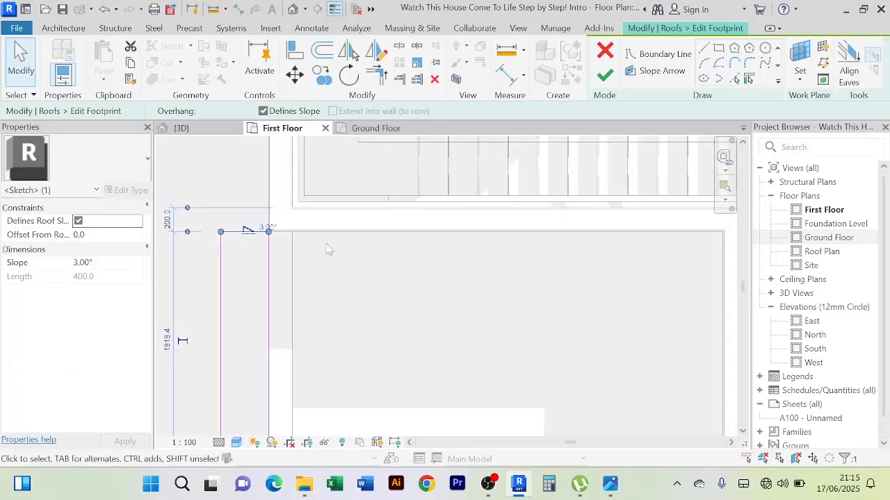
pyautogui.scroll(-1, 329, 249)
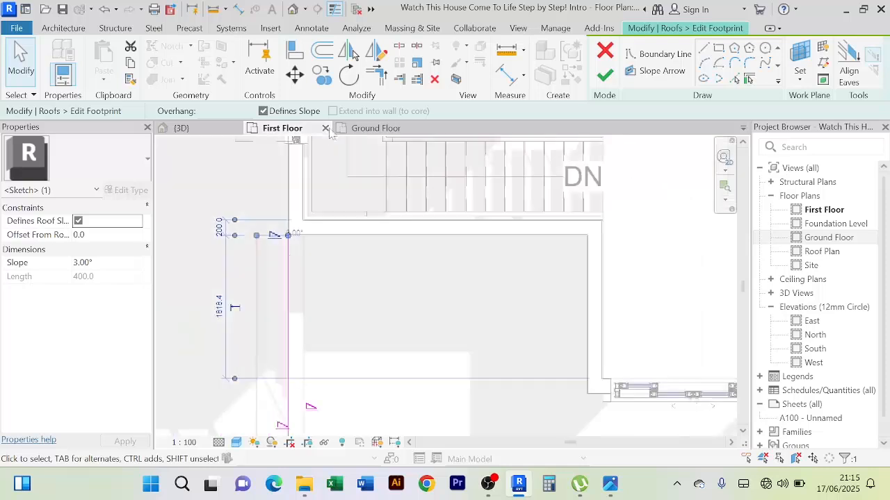
pyautogui.click(263, 111)
# Turn off slope definition for the inner column-side edge of the roof outline
pyautogui.scroll(-1, 384, 278)
pyautogui.scroll(-1, 385, 279)
pyautogui.moveTo(396, 292); pyautogui.dragTo(334, 219, button='middle')
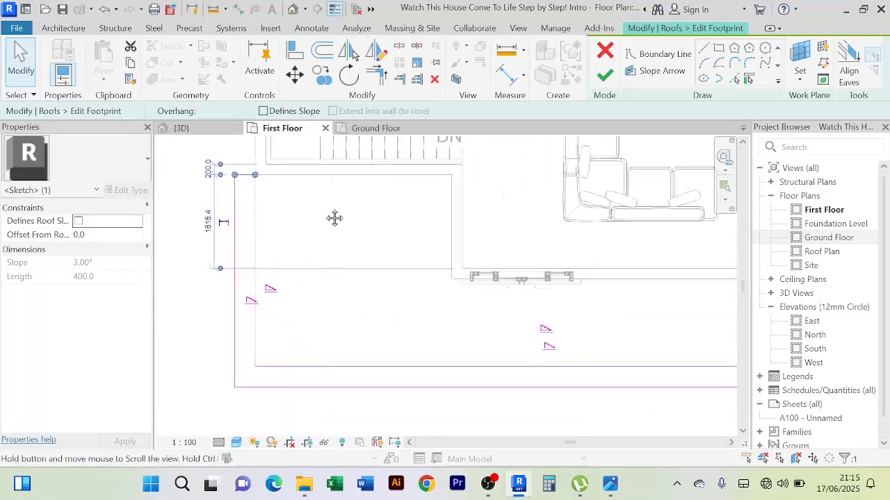
pyautogui.scroll(1, 316, 306)
pyautogui.click(308, 322)
pyautogui.click(243, 221)
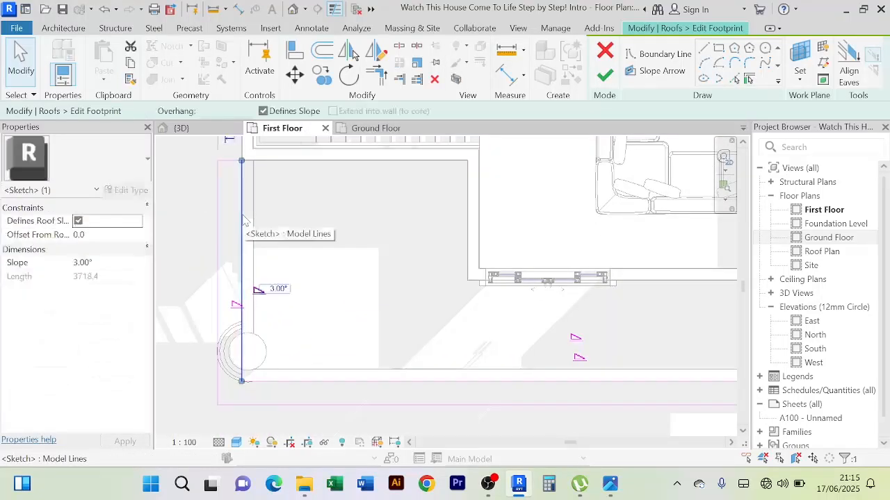
pyautogui.click(264, 112)
pyautogui.scroll(-1, 333, 273)
pyautogui.moveTo(334, 273); pyautogui.dragTo(294, 255, button='middle')
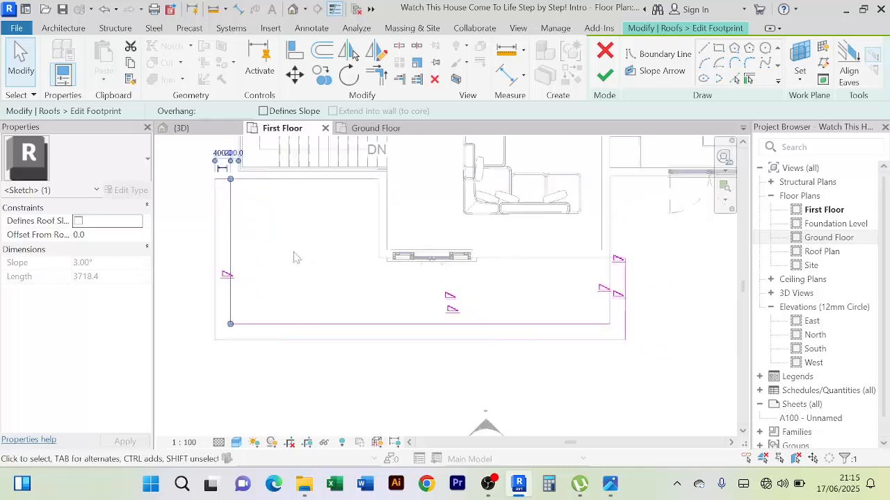
# Turn off slope definition for the inner front edge and the short inner side edge near the sliding-door wall
pyautogui.click(402, 323)
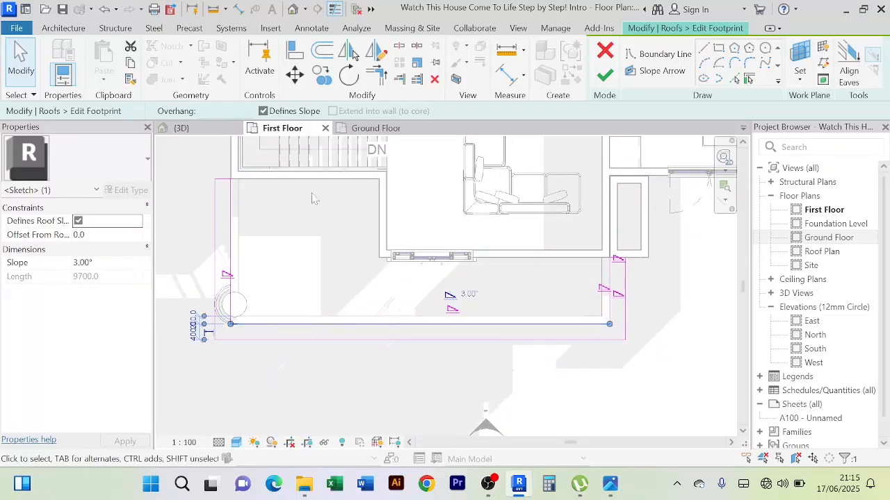
pyautogui.click(264, 111)
pyautogui.click(355, 279)
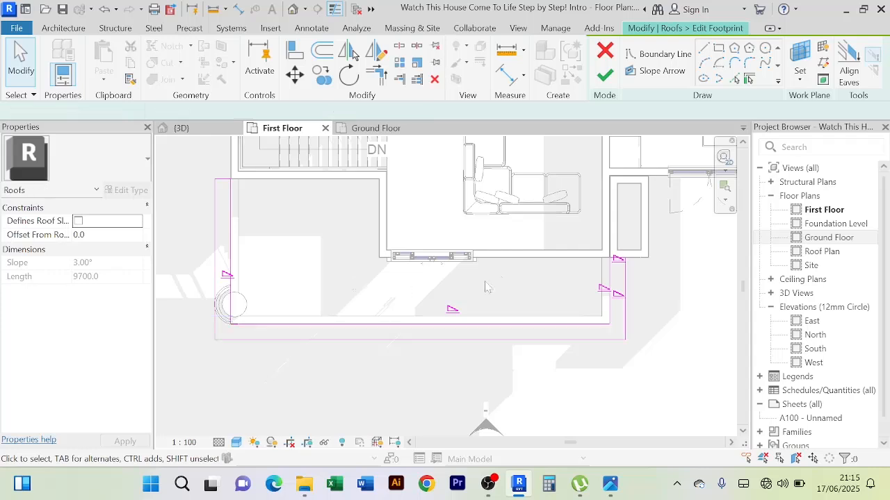
pyautogui.click(610, 271)
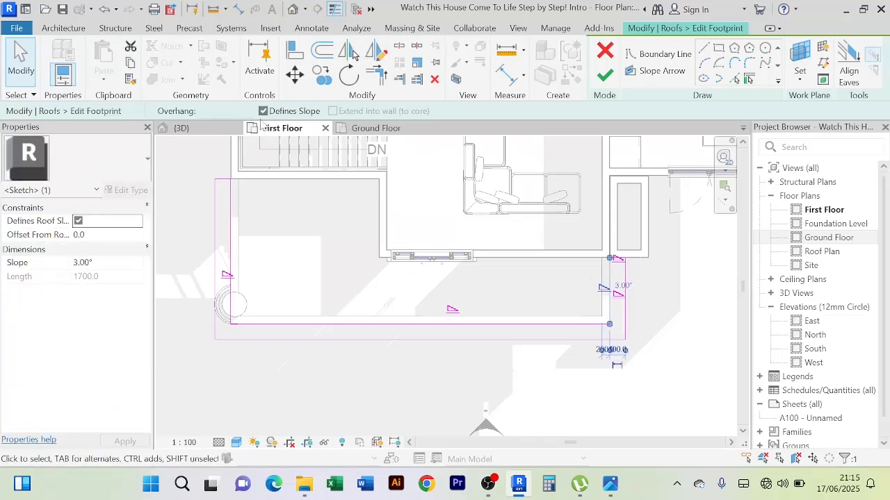
pyautogui.click(280, 235)
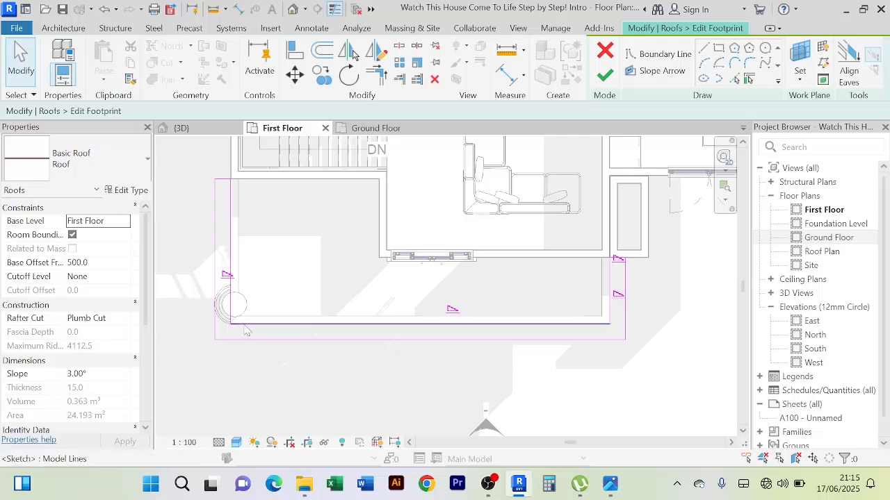
pyautogui.scroll(3, 588, 294)
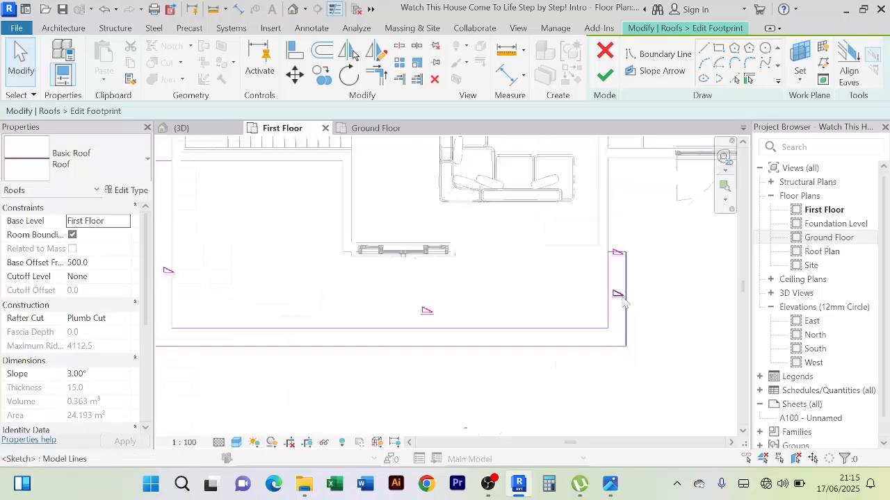
pyautogui.click(608, 281)
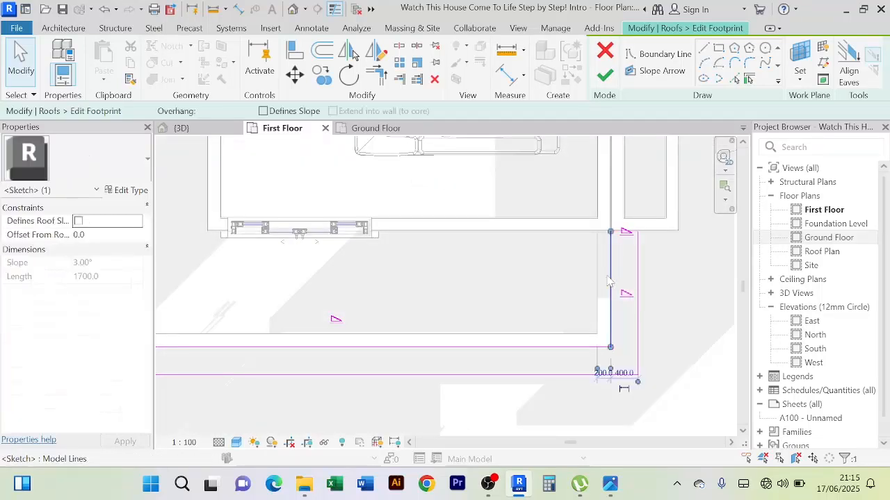
pyautogui.scroll(-2, 540, 288)
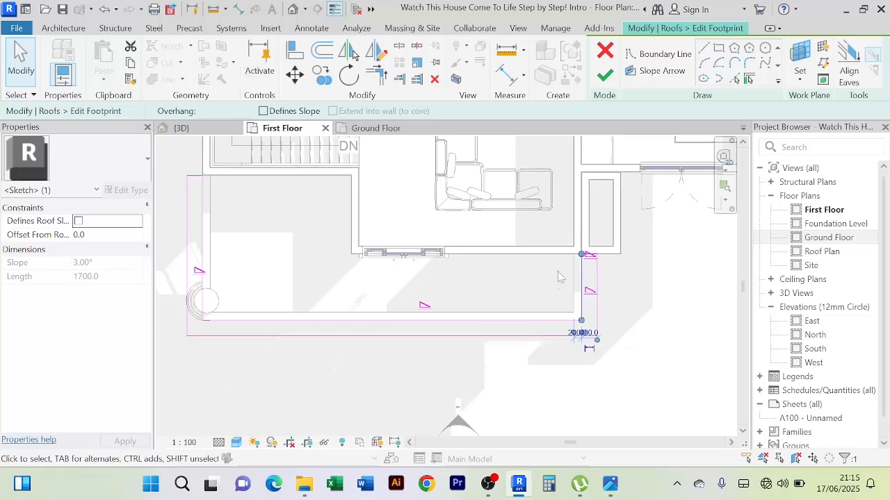
# Turn off slope definition for the short outer side edge of the strip, opposite the column side
pyautogui.click(534, 282)
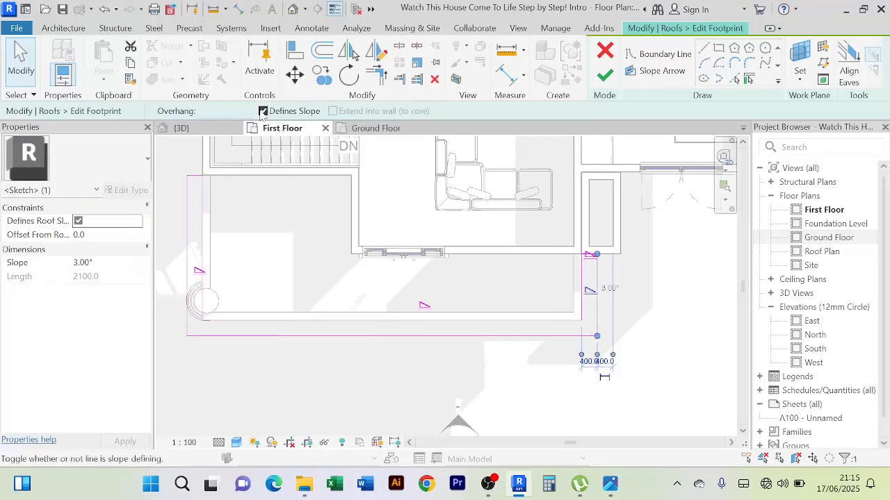
pyautogui.click(293, 259)
pyautogui.scroll(-1, 288, 257)
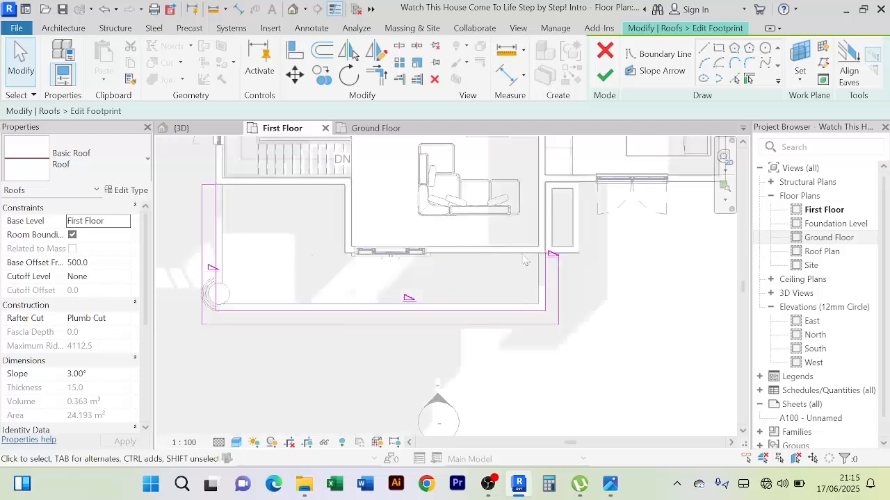
# Turn off slope definition for the 400-long end edge where the strip meets the sliding-door wall
pyautogui.scroll(5, 551, 264)
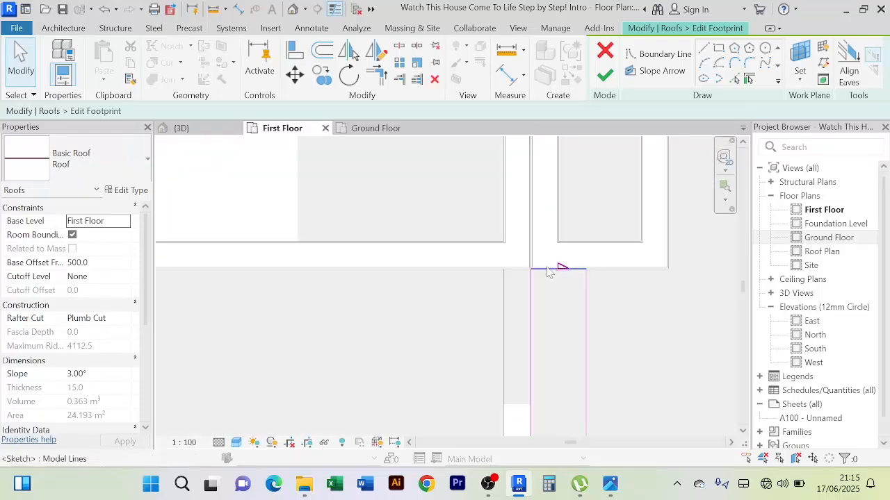
pyautogui.click(552, 268)
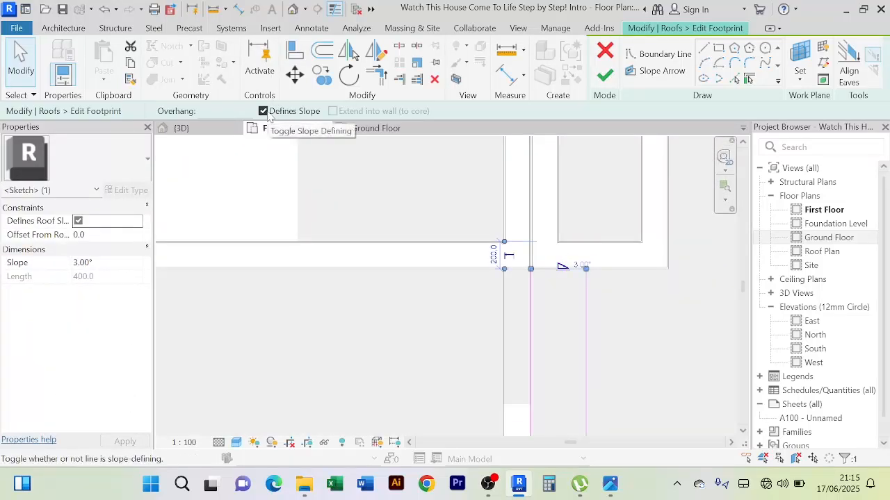
pyautogui.click(263, 112)
pyautogui.scroll(-2, 455, 346)
pyautogui.moveTo(571, 404); pyautogui.dragTo(570, 293, button='middle')
pyautogui.click(570, 293)
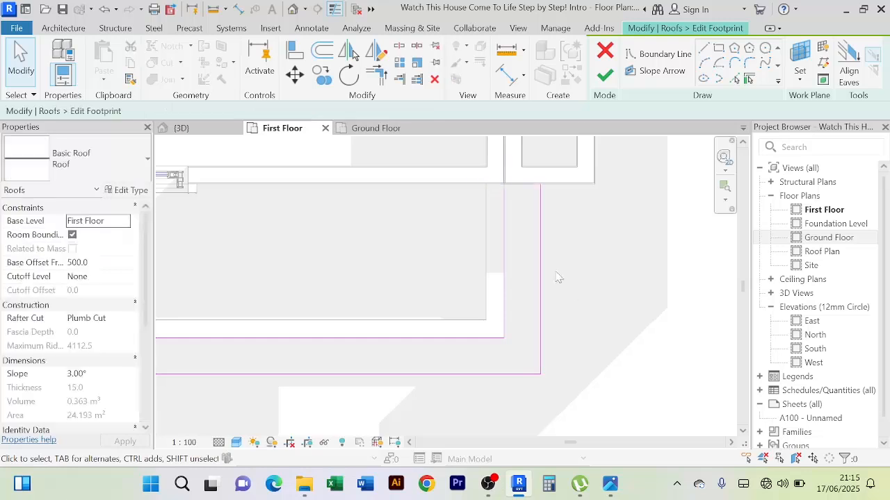
# Turn slope definition back on for the short outer side edge opposite the column side, keeping a 3.00° slope
pyautogui.click(540, 292)
pyautogui.click(270, 111)
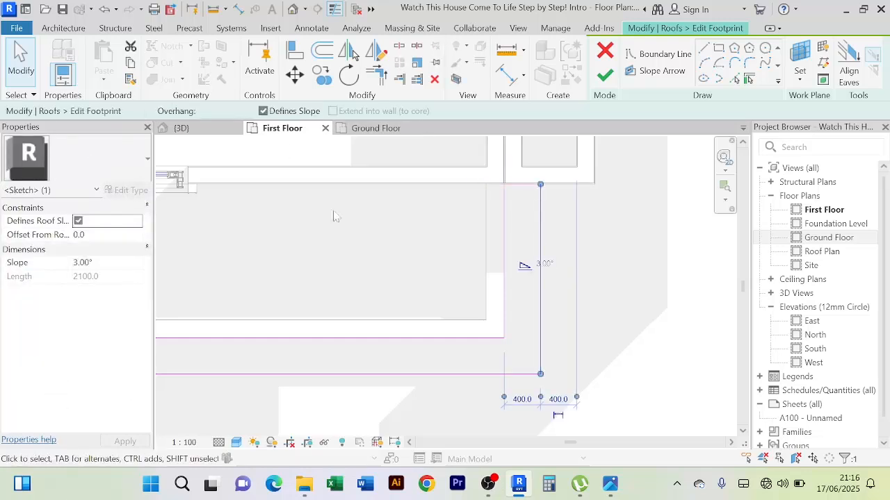
pyautogui.click(544, 264)
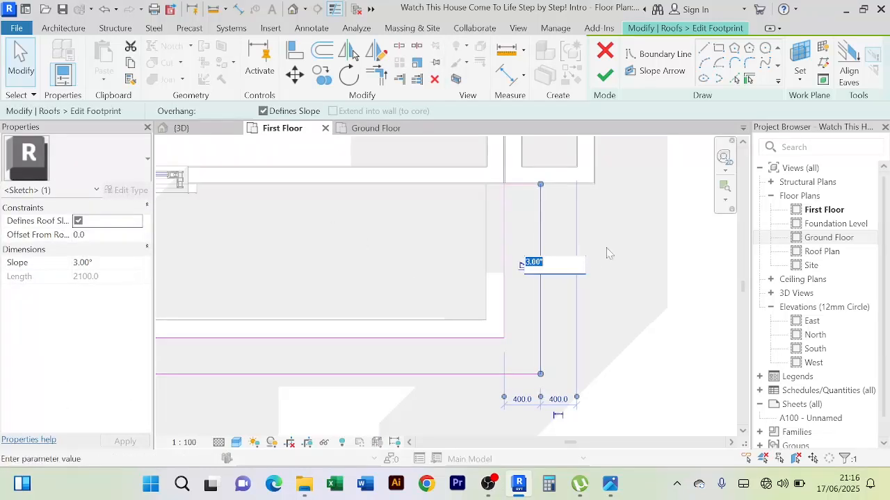
pyautogui.press('Return')
pyautogui.scroll(-3, 535, 271)
pyautogui.moveTo(309, 275); pyautogui.dragTo(425, 285, button='middle')
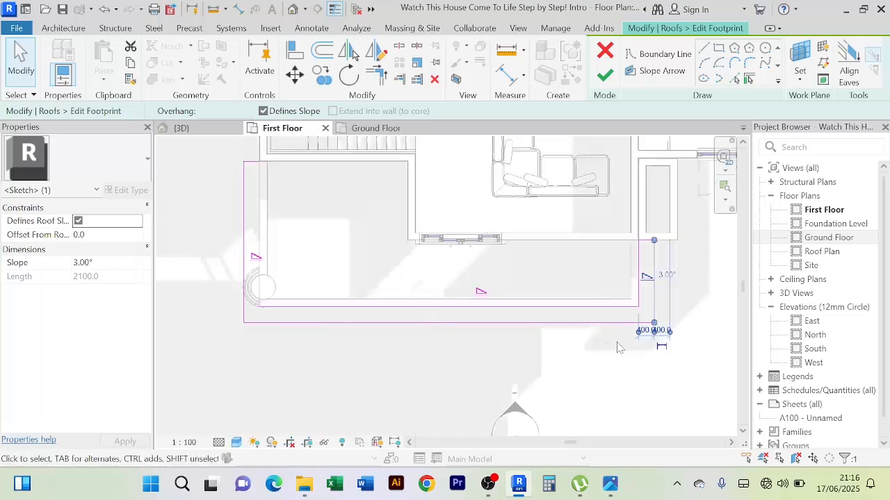
pyautogui.click(621, 345)
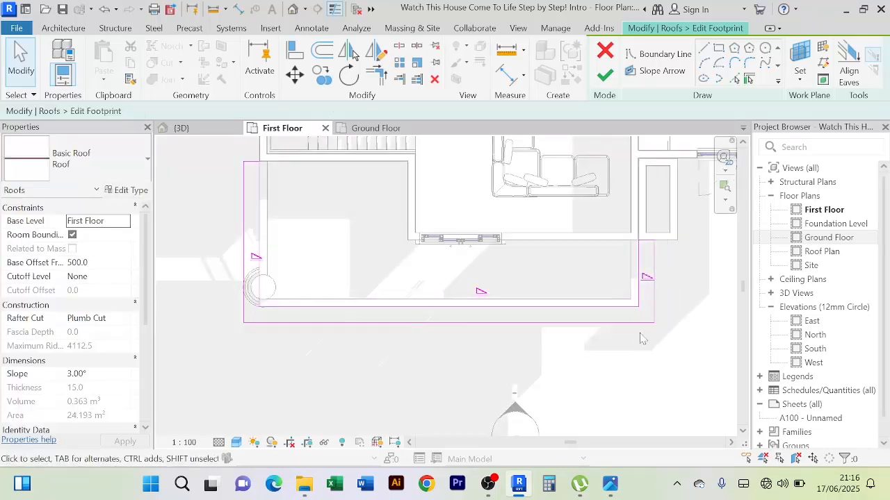
# Finish the balcony roof's footprint edit with only the three outer edges defining slope, and save the project
pyautogui.click(551, 323)
pyautogui.click(522, 358)
pyautogui.click(251, 242)
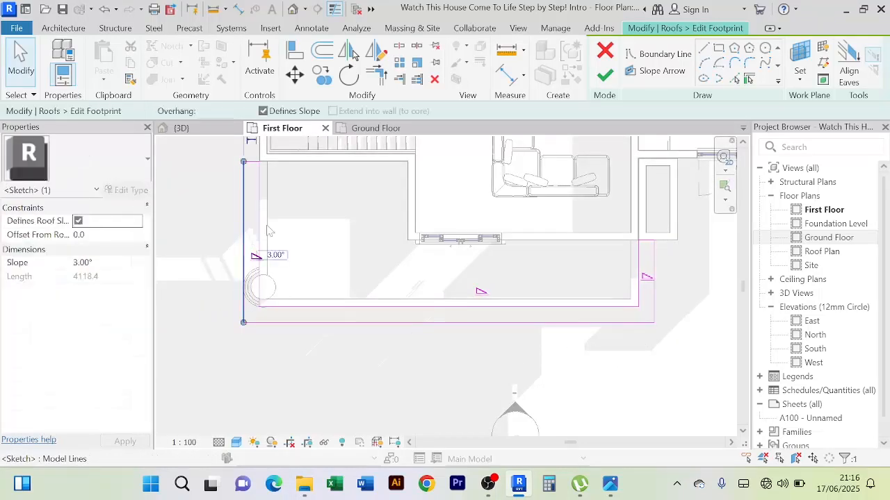
pyautogui.click(338, 256)
pyautogui.scroll(-3, 333, 246)
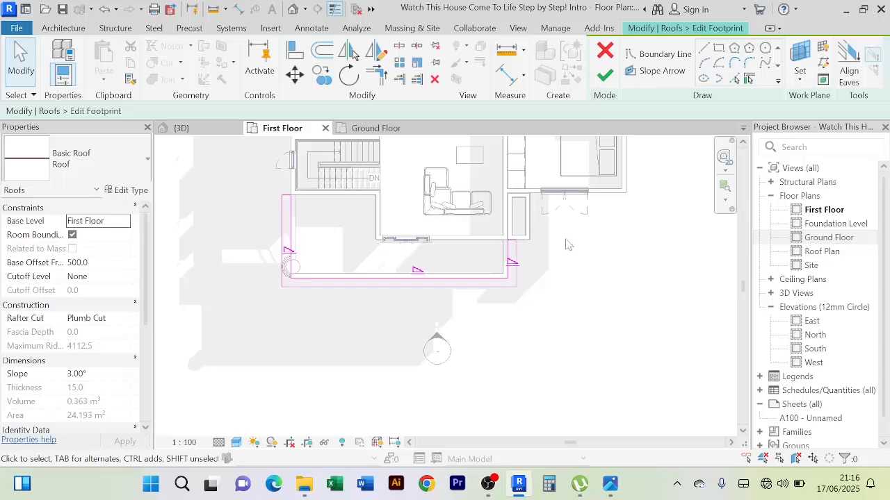
pyautogui.click(605, 78)
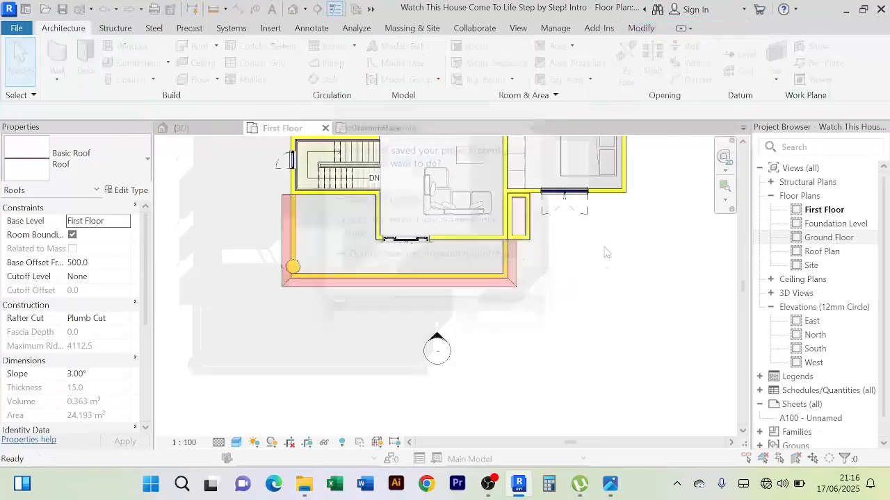
pyautogui.click(472, 202)
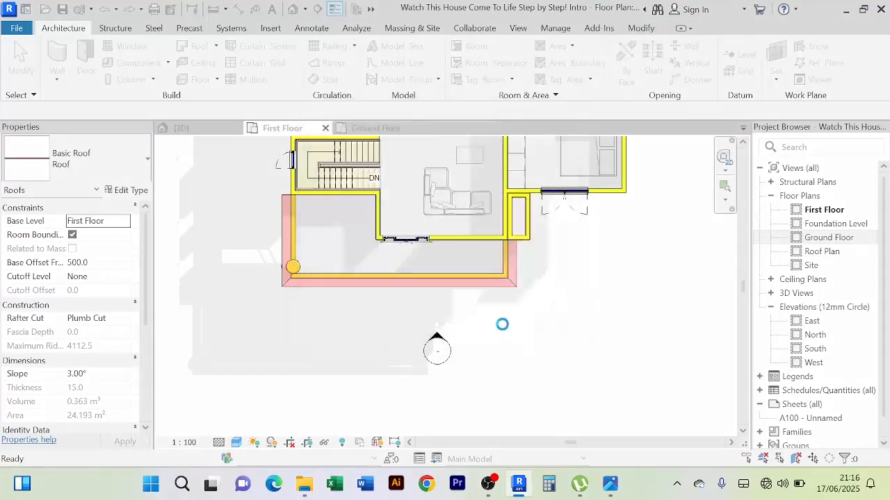
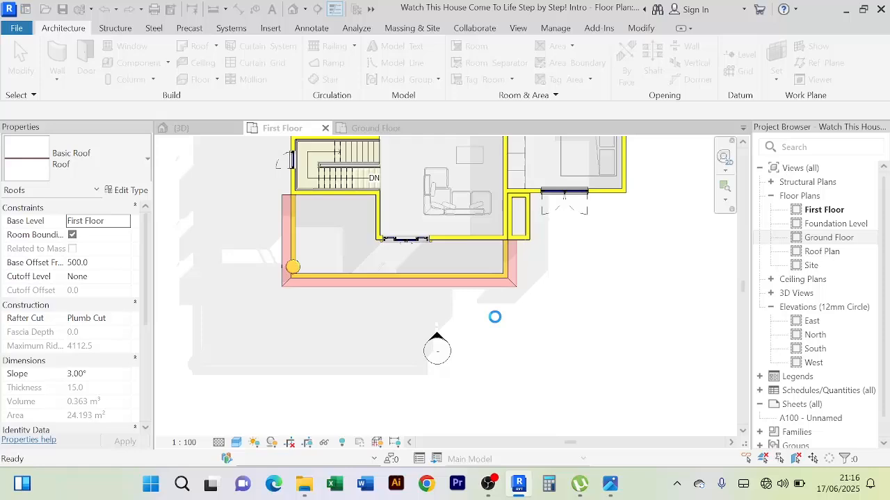
# Inspect the balcony roof strip in 3D, from the front, around the column corner and along its long outer edge
pyautogui.click(197, 129)
pyautogui.click(233, 280)
pyautogui.scroll(2, 232, 282)
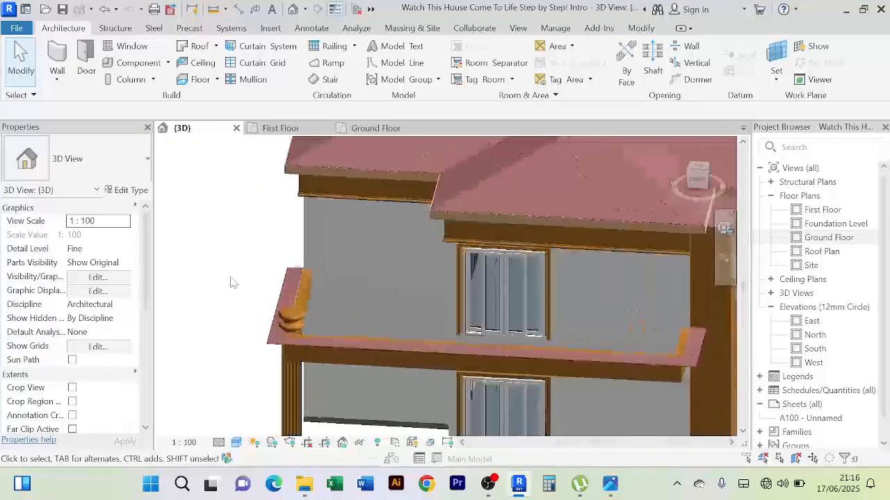
pyautogui.keyDown('shift'); pyautogui.moveTo(232, 278); pyautogui.dragTo(436, 310, button='middle'); pyautogui.keyUp('shift')
pyautogui.moveTo(631, 396); pyautogui.dragTo(646, 369, button='middle')
pyautogui.scroll(3, 484, 321)
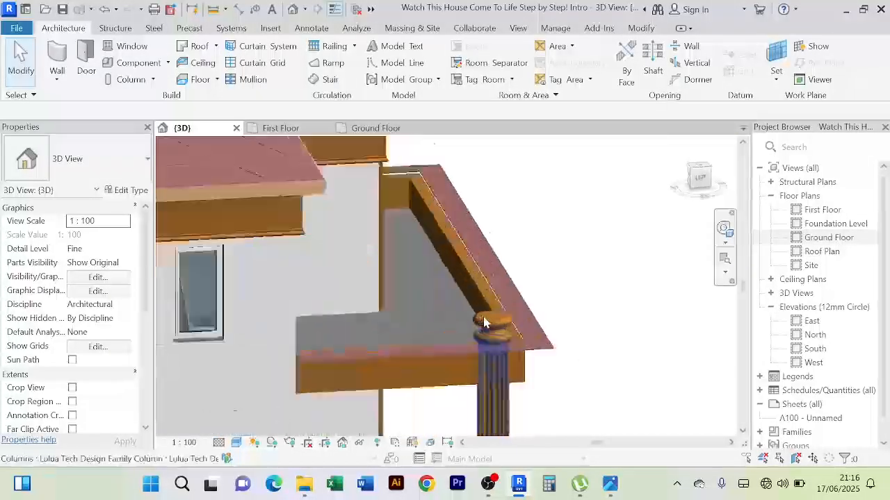
pyautogui.scroll(2, 485, 321)
pyautogui.keyDown('shift'); pyautogui.moveTo(588, 292); pyautogui.dragTo(538, 315, button='middle'); pyautogui.keyUp('shift')
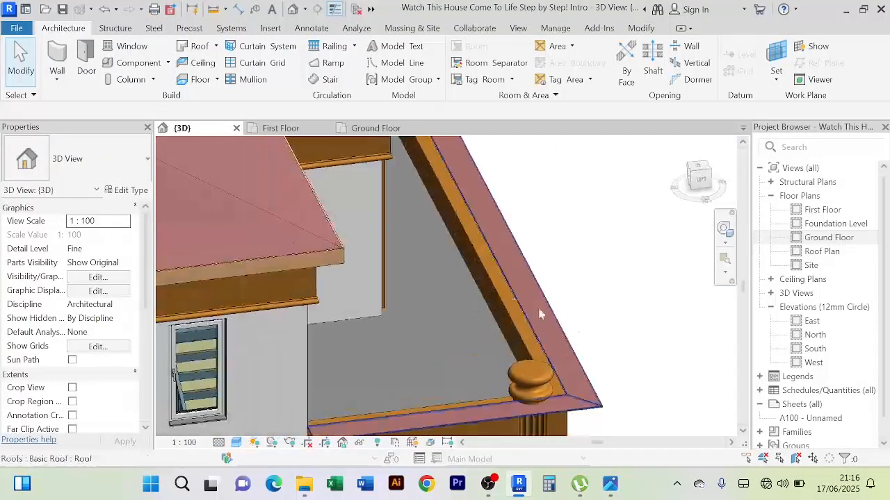
pyautogui.scroll(3, 484, 279)
pyautogui.scroll(-2, 472, 254)
pyautogui.moveTo(473, 254); pyautogui.dragTo(517, 284, button='middle')
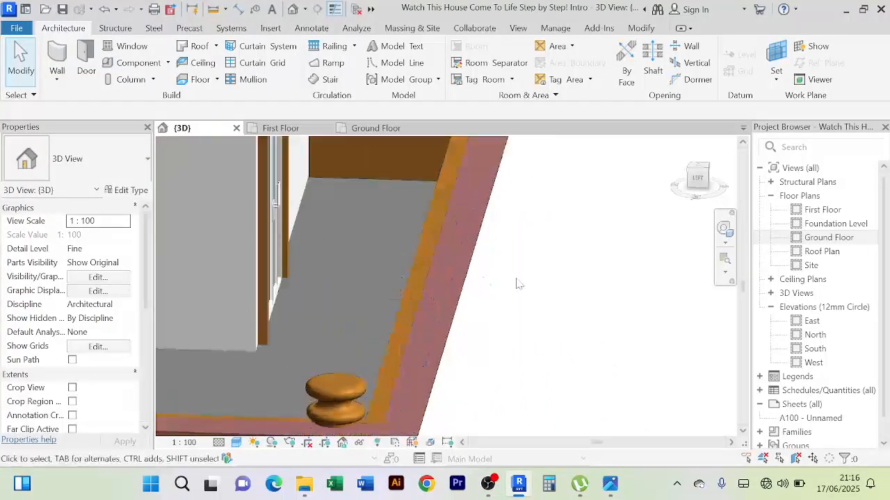
pyautogui.scroll(-3, 518, 283)
# Reopen the balcony roof's footprint in the First Floor plan and shift its column-side inner edge inward, 580 from the outer edge
pyautogui.click(481, 308)
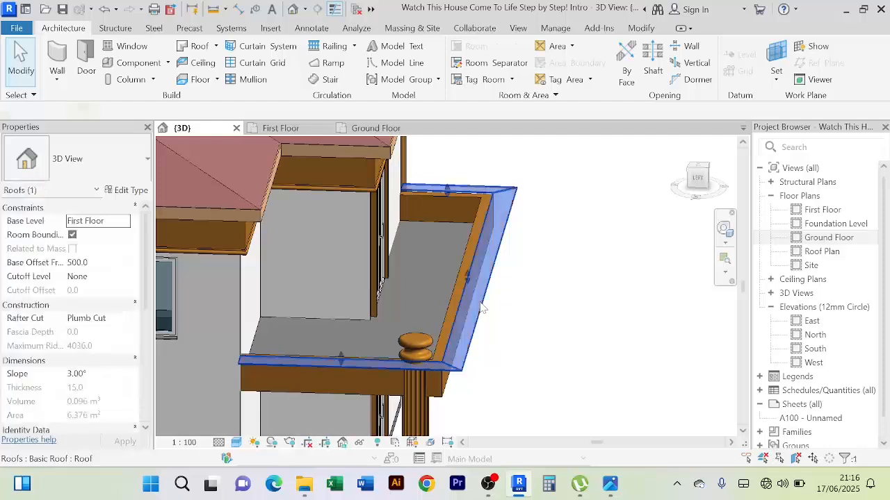
pyautogui.click(611, 66)
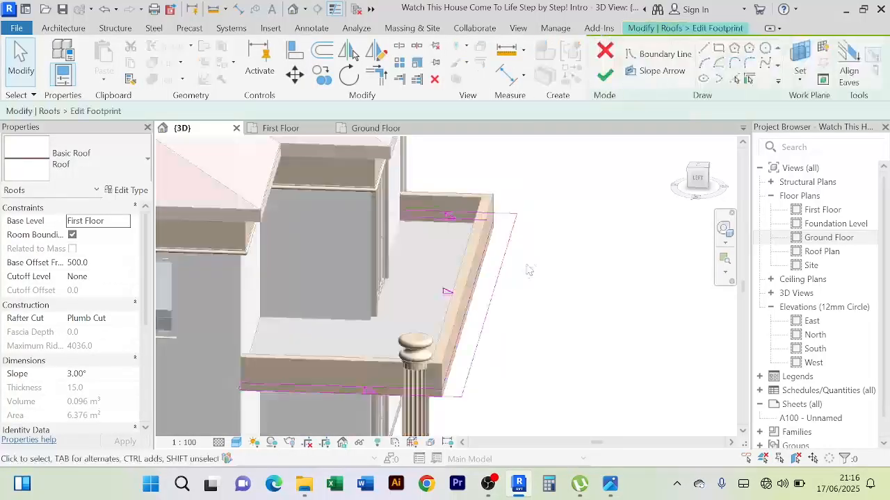
pyautogui.click(280, 128)
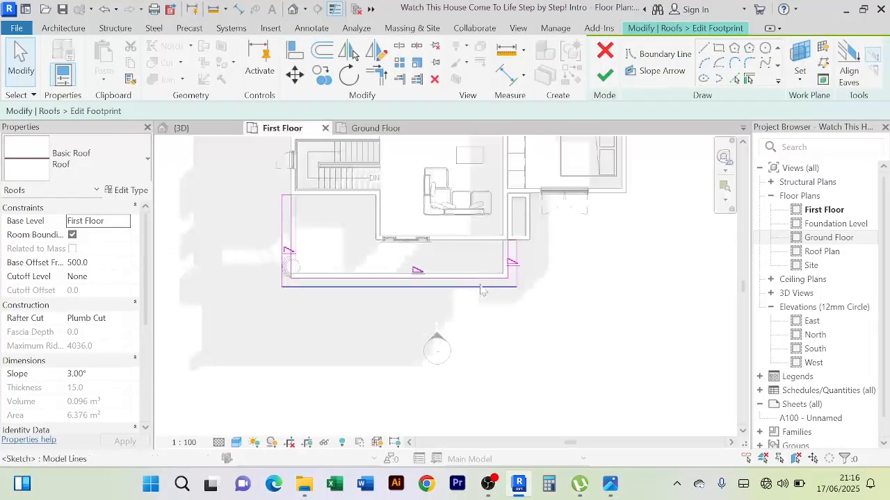
pyautogui.scroll(2, 439, 293)
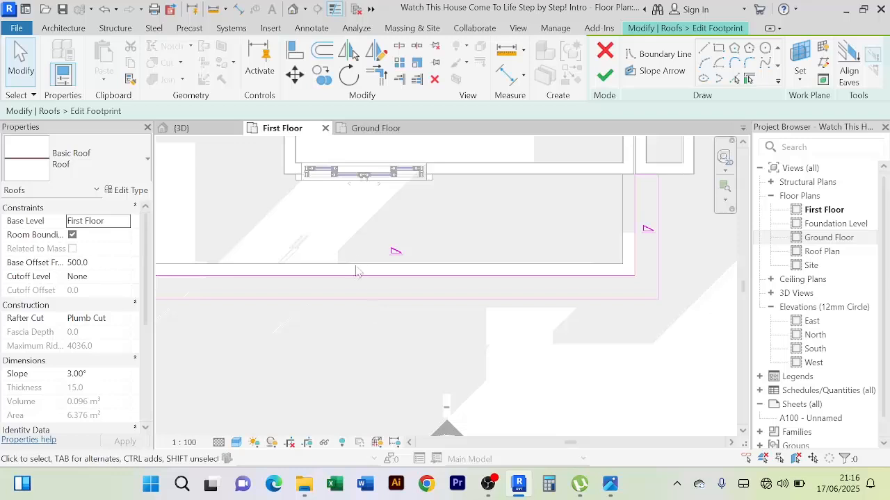
pyautogui.scroll(-2, 395, 336)
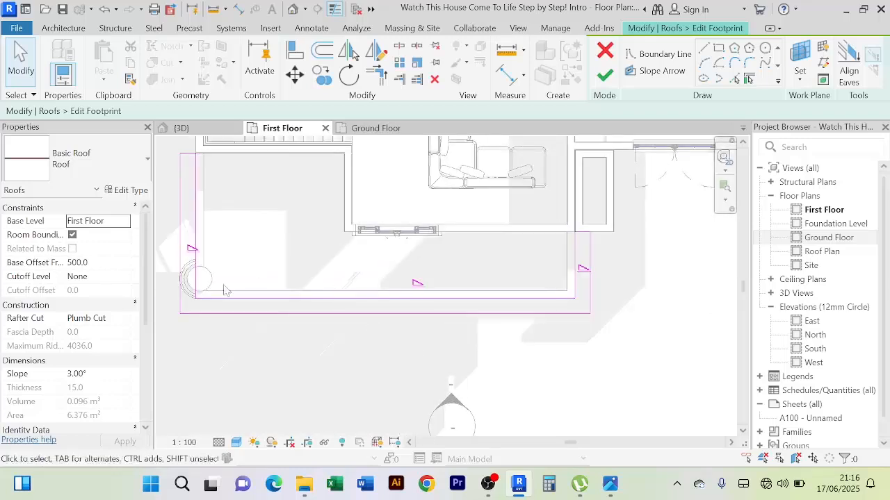
pyautogui.scroll(1, 216, 193)
pyautogui.moveTo(216, 193); pyautogui.dragTo(239, 235, button='middle')
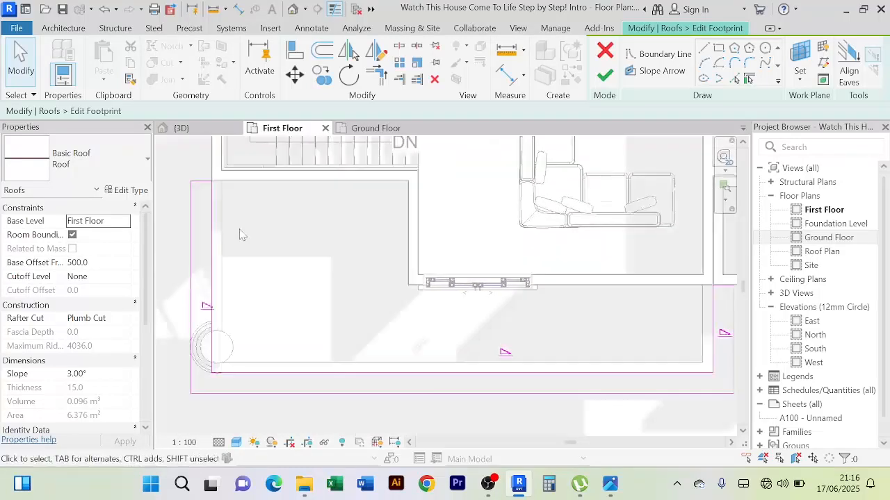
pyautogui.click(212, 229)
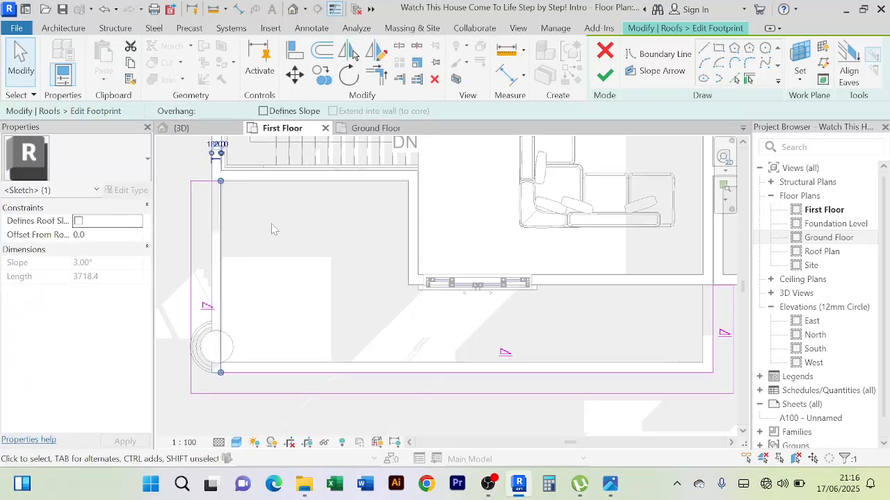
# Shift the long front inner edge of the roof footprint towards the house, 580 from the outer edge
pyautogui.click(351, 373)
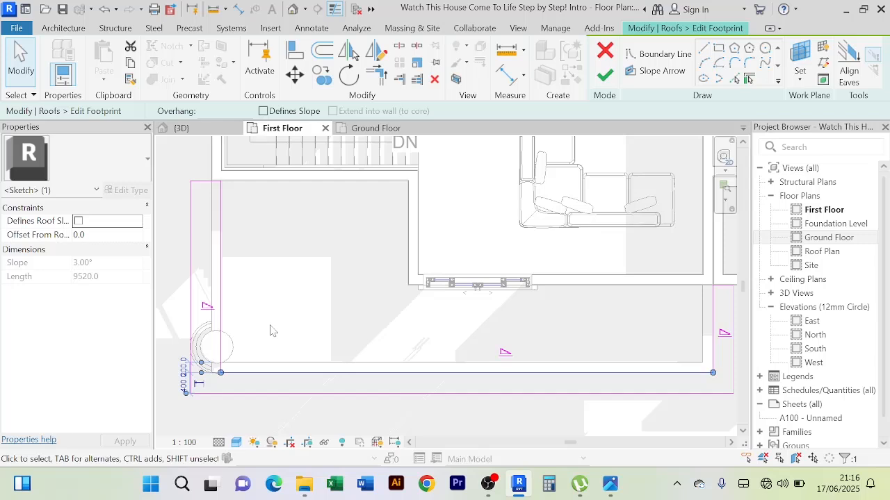
pyautogui.press('Up')
pyautogui.press('Up')
pyautogui.press('Up')
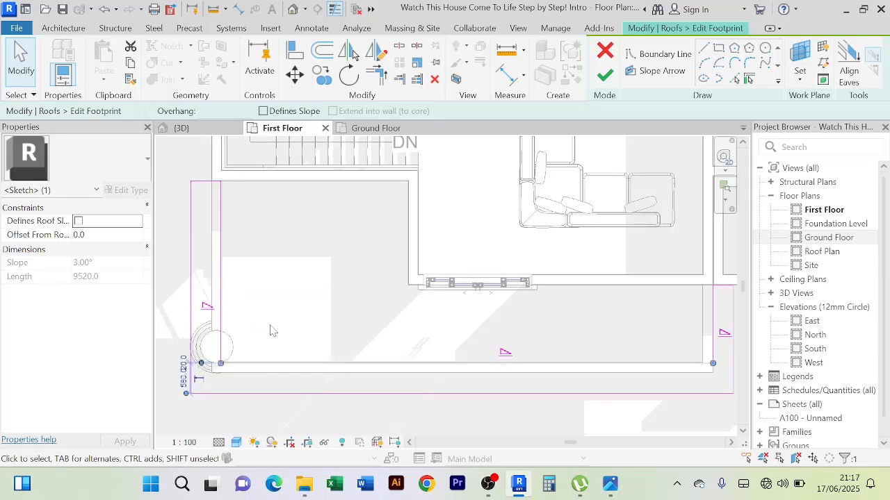
# Shift the short inner edge opposite the column side inward, about 40 past the balcony wall's inner face
pyautogui.moveTo(400, 362); pyautogui.dragTo(336, 352, button='middle')
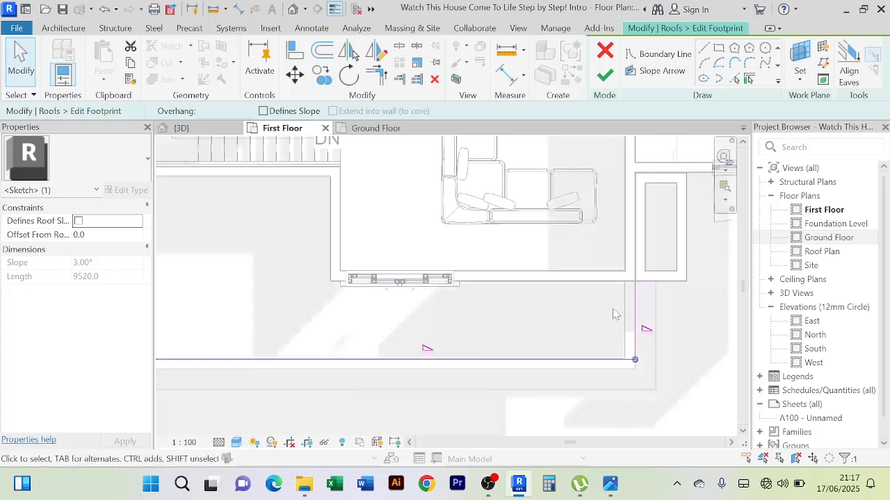
pyautogui.press('Left')
pyautogui.press('Left')
pyautogui.press('Left')
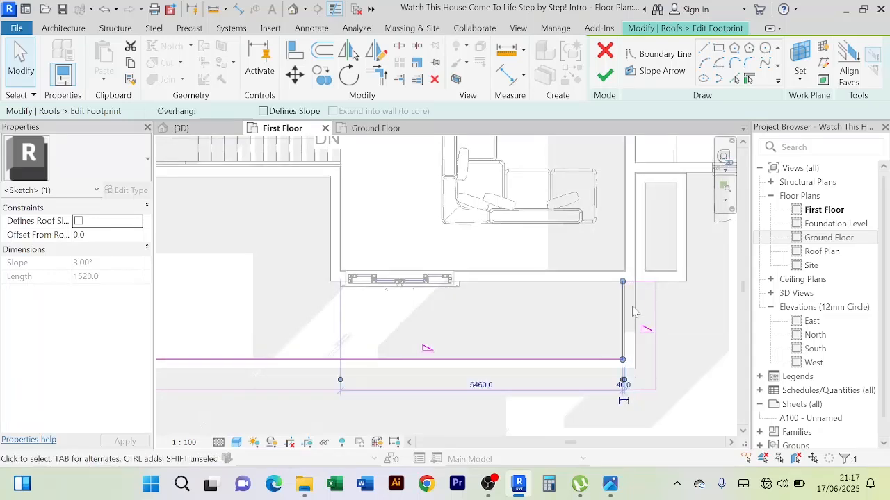
pyautogui.scroll(2, 634, 311)
pyautogui.scroll(-4, 635, 312)
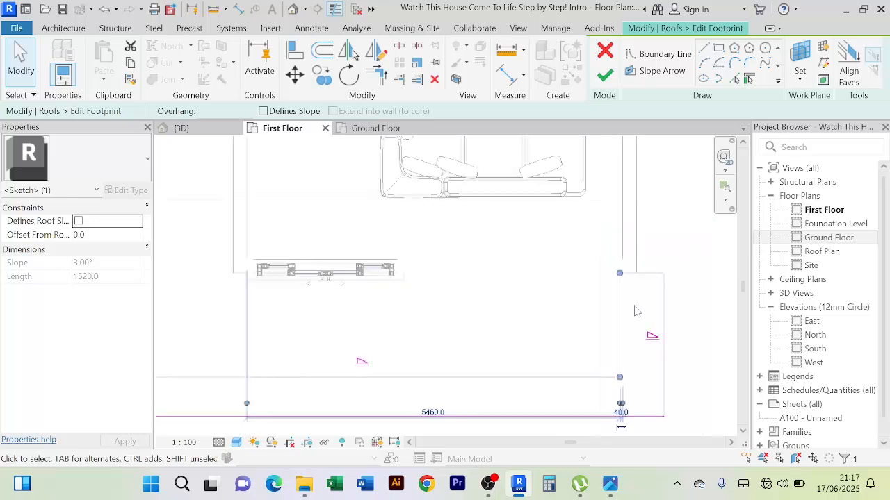
pyautogui.click(686, 329)
# Set the slope to 5° on the short outer edge opposite the column side and on the long front outer edge
pyautogui.scroll(2, 671, 318)
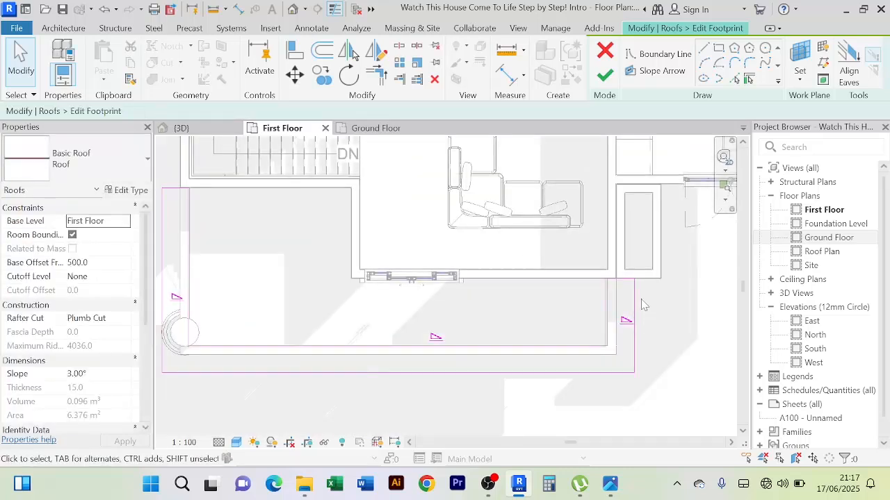
pyautogui.click(635, 310)
pyautogui.click(645, 319)
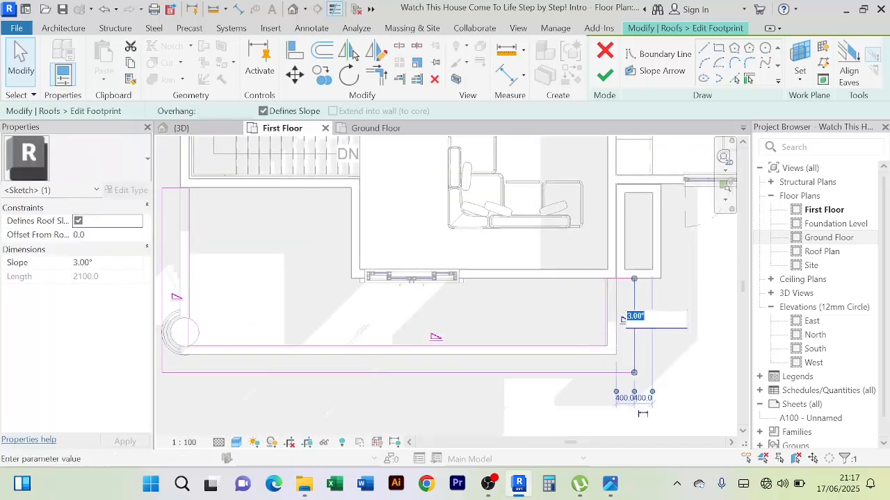
pyautogui.press('Return')
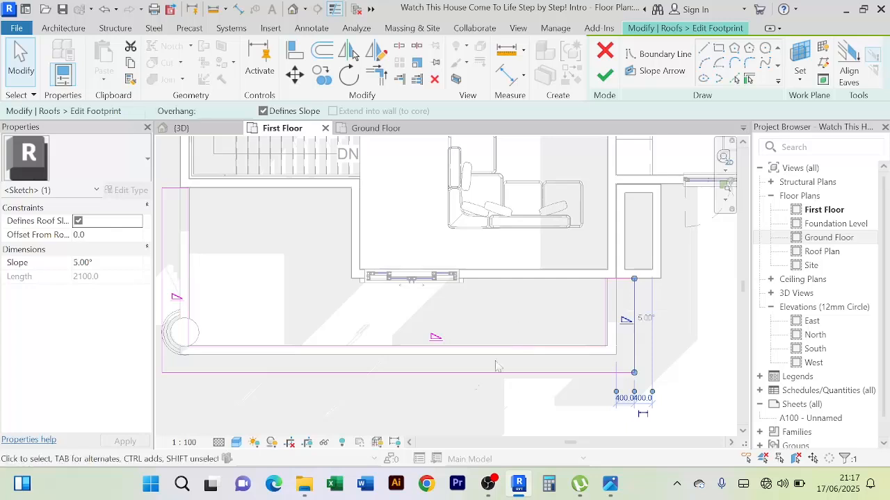
pyautogui.click(414, 373)
pyautogui.click(454, 335)
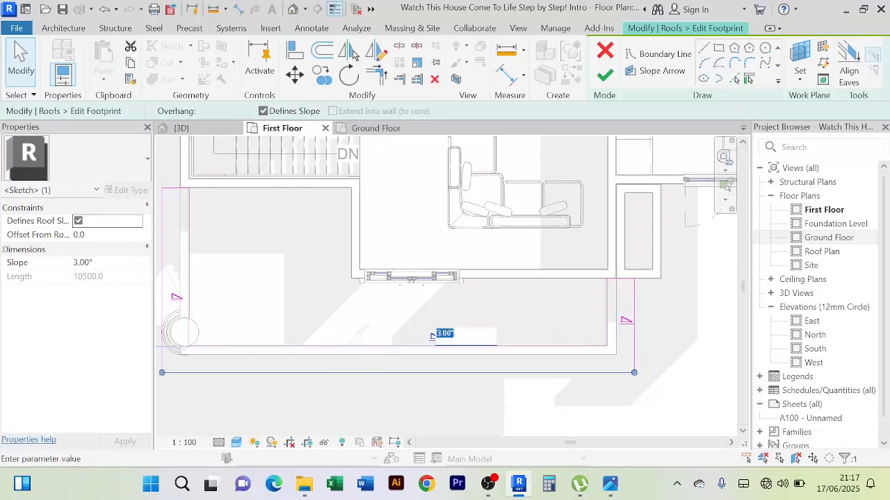
pyautogui.press('Return')
# Set the column-side outer edge's slope to 5° and finish the footprint edit without attaching the highlighted walls to the roof
pyautogui.moveTo(300, 318); pyautogui.dragTo(381, 329, button='middle')
pyautogui.click(243, 268)
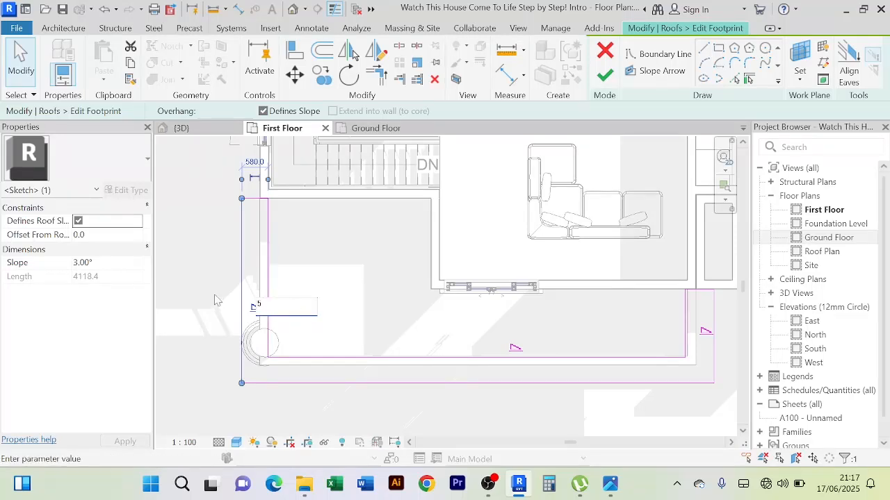
pyautogui.scroll(-2, 218, 292)
pyautogui.click(562, 359)
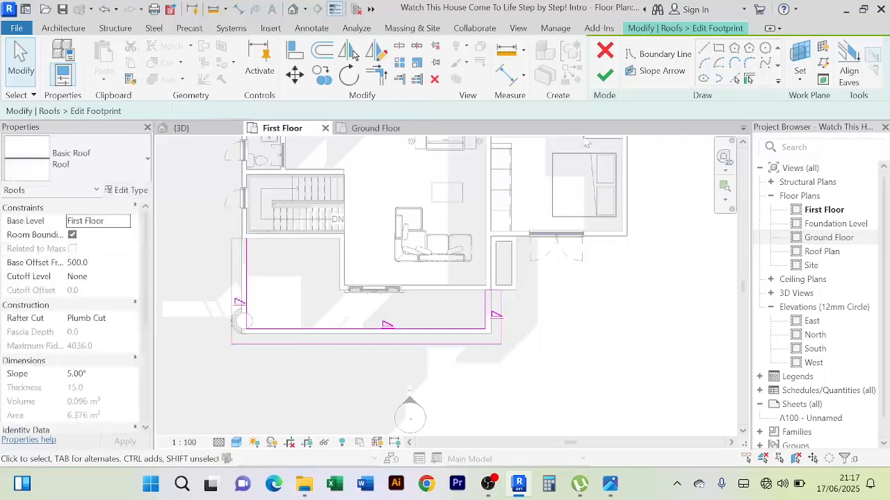
pyautogui.click(604, 77)
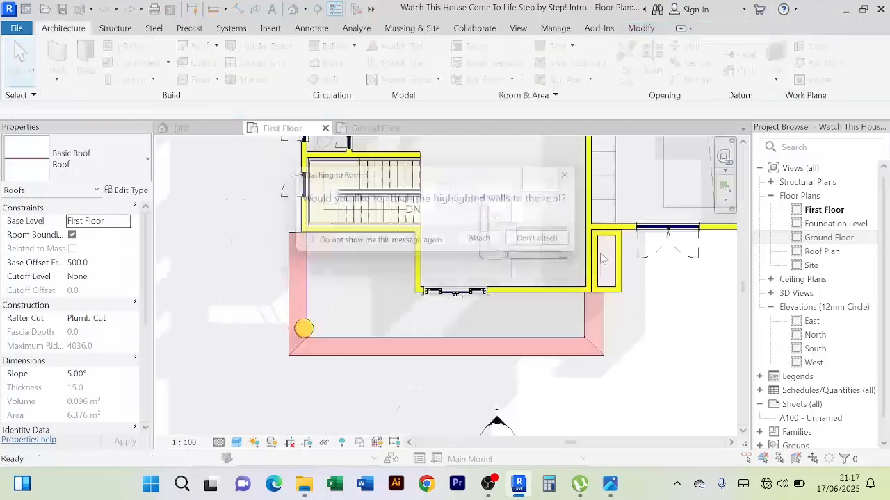
pyautogui.click(540, 239)
# Examine the widened balcony roof strip in 3D from above, below and the front, comparing it with the main roof's fascia
pyautogui.click(180, 128)
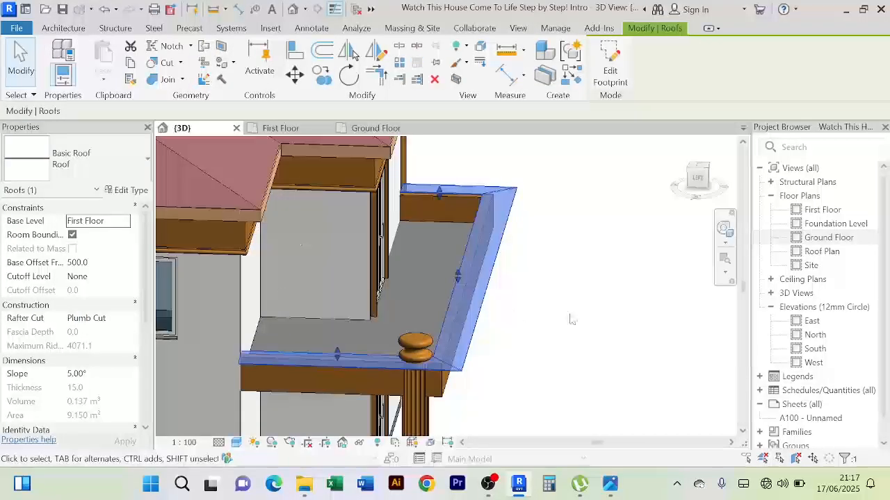
pyautogui.click(568, 316)
pyautogui.keyDown('shift'); pyautogui.moveTo(566, 312); pyautogui.dragTo(599, 366, button='middle'); pyautogui.keyUp('shift')
pyautogui.scroll(2, 596, 265)
pyautogui.scroll(-2, 591, 262)
pyautogui.scroll(4, 527, 335)
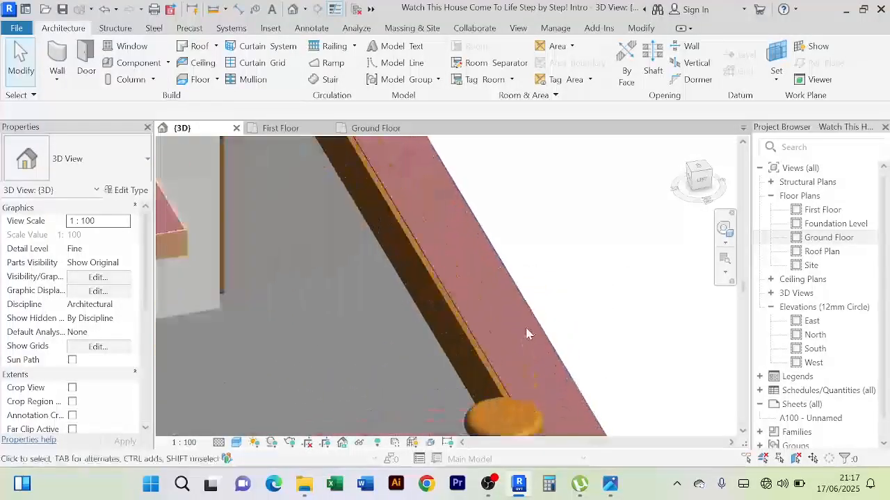
pyautogui.scroll(-2, 586, 295)
pyautogui.keyDown('shift'); pyautogui.moveTo(586, 294); pyautogui.dragTo(513, 187, button='middle'); pyautogui.keyUp('shift')
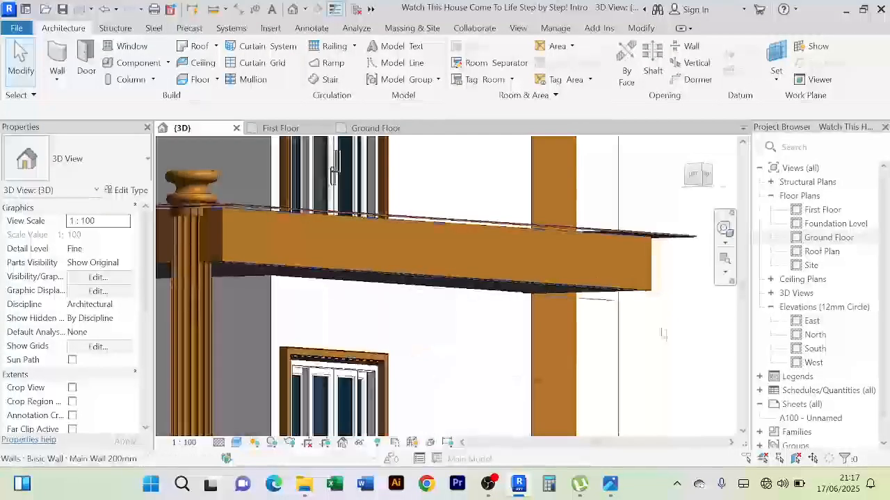
pyautogui.keyDown('shift'); pyautogui.moveTo(664, 335); pyautogui.dragTo(523, 300, button='middle'); pyautogui.keyUp('shift')
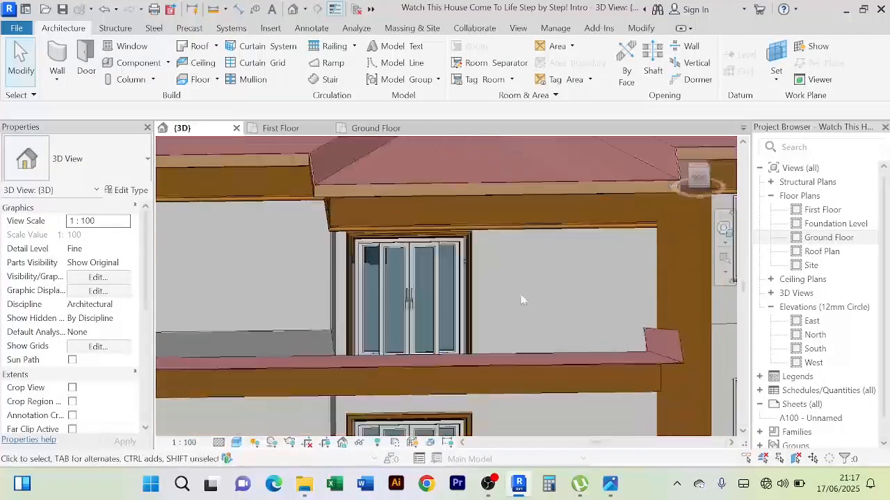
pyautogui.scroll(4, 579, 391)
pyautogui.scroll(-3, 457, 231)
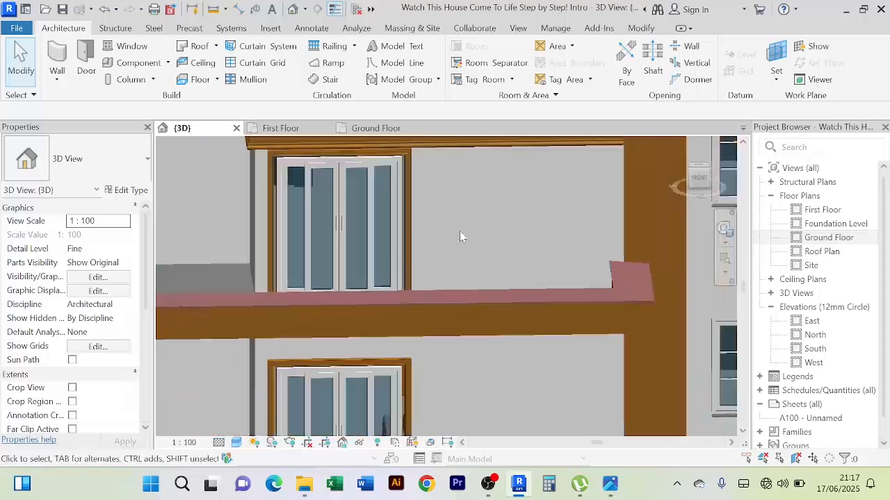
pyautogui.moveTo(459, 231); pyautogui.dragTo(459, 369, button='middle')
pyautogui.moveTo(440, 313)
pyautogui.mouseDown(button='middle')
pyautogui.moveTo(452, 332)
pyautogui.moveTo(440, 311)
pyautogui.mouseUp(button='middle')
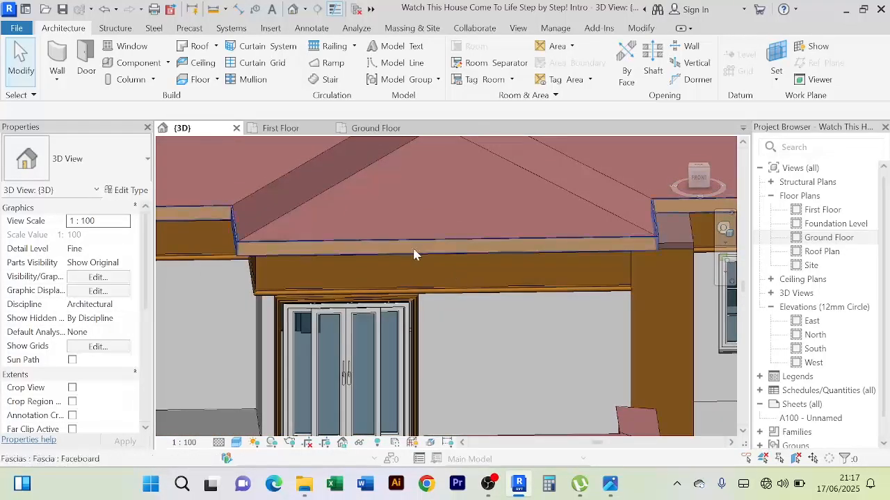
pyautogui.keyDown('shift'); pyautogui.moveTo(485, 330); pyautogui.dragTo(504, 333, button='middle'); pyautogui.keyUp('shift')
pyautogui.scroll(4, 513, 346)
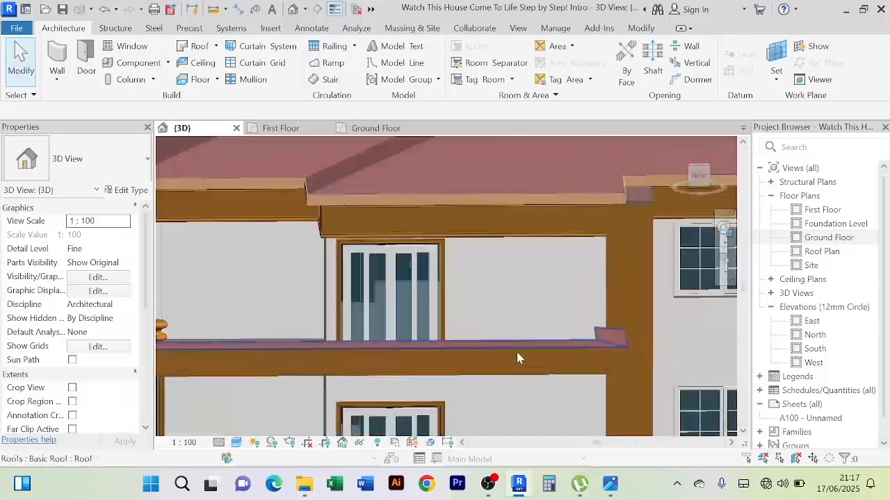
# Display the First Floor plan in the Wireframe visual style
pyautogui.click(281, 129)
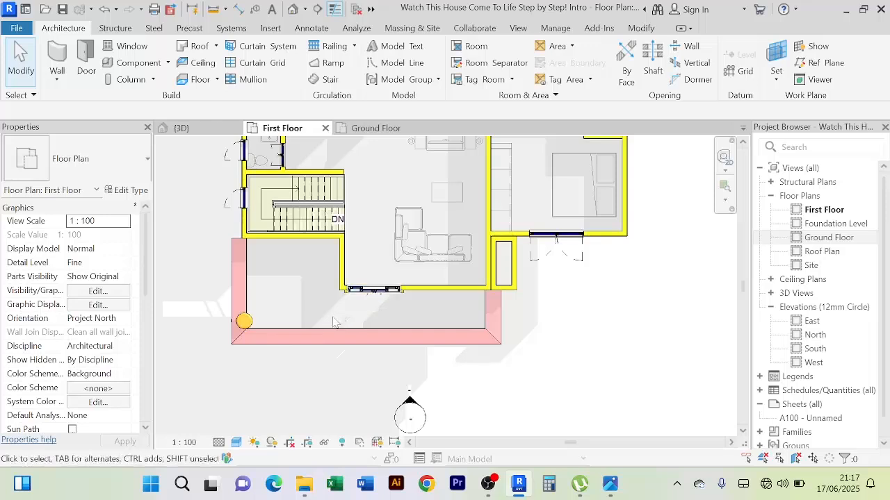
pyautogui.click(236, 443)
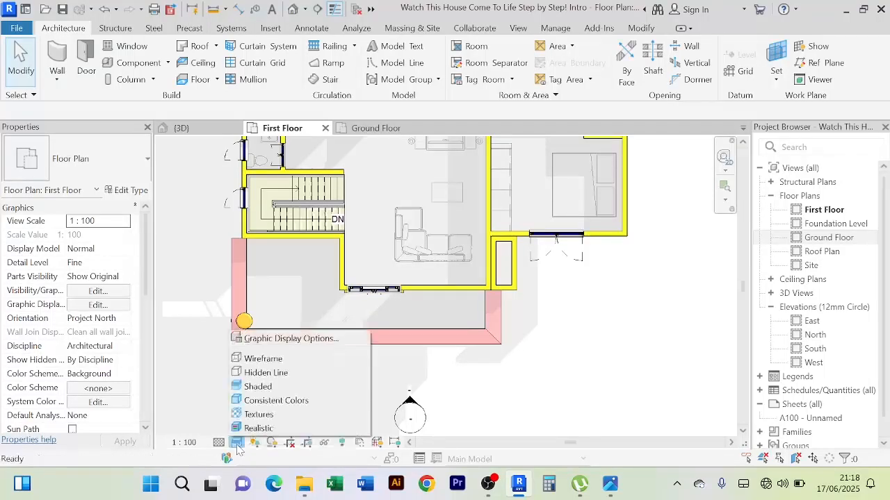
pyautogui.click(278, 360)
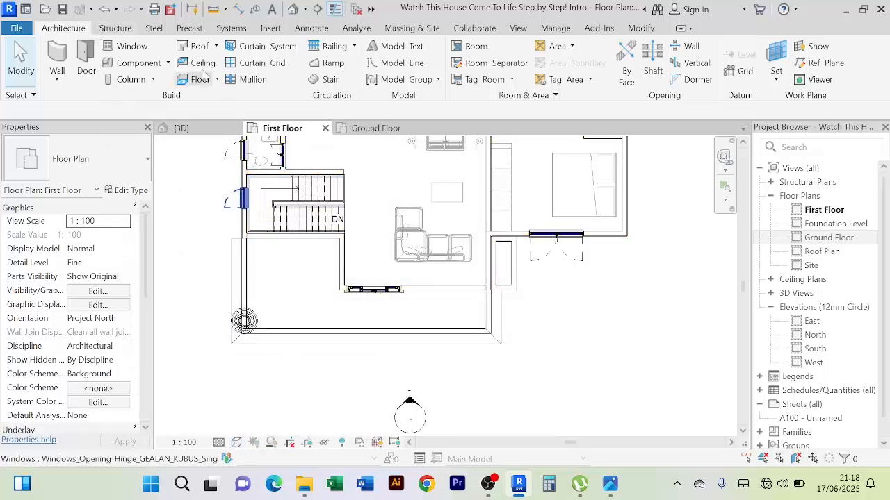
# Start a roof soffit on the First Floor and add the inner faces of the three outer balcony walls as boundary lines
pyautogui.click(216, 46)
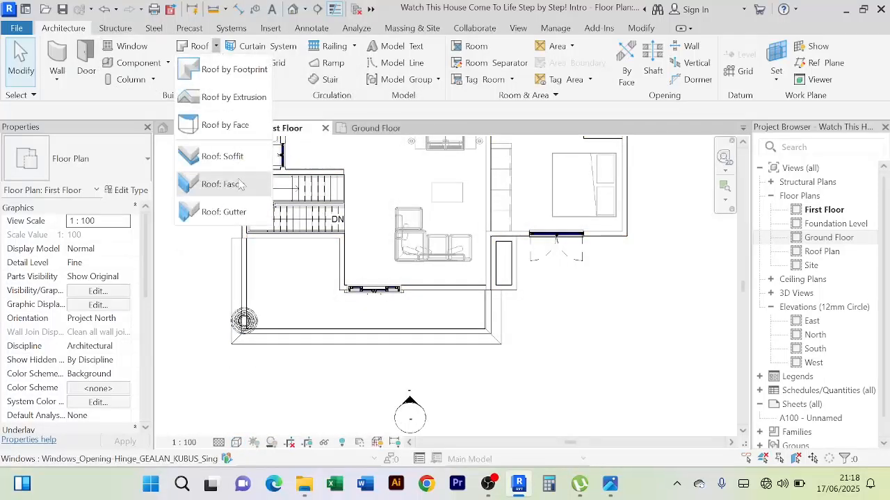
pyautogui.click(222, 157)
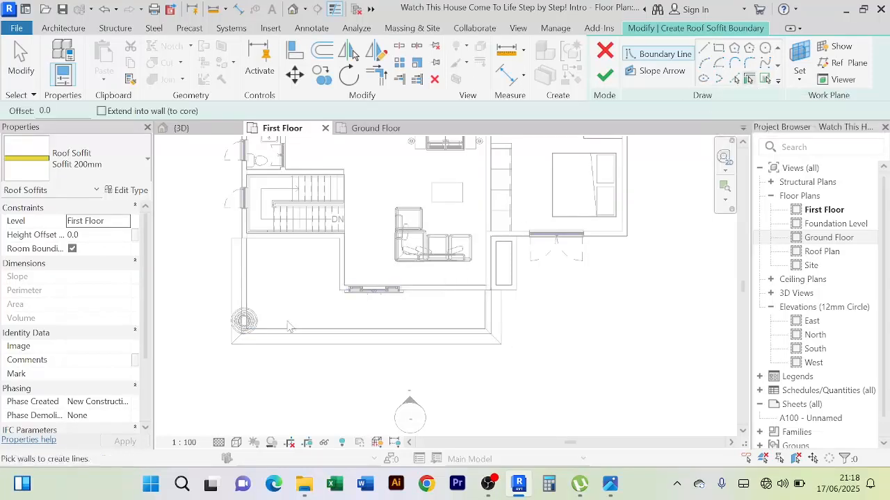
pyautogui.scroll(2, 249, 271)
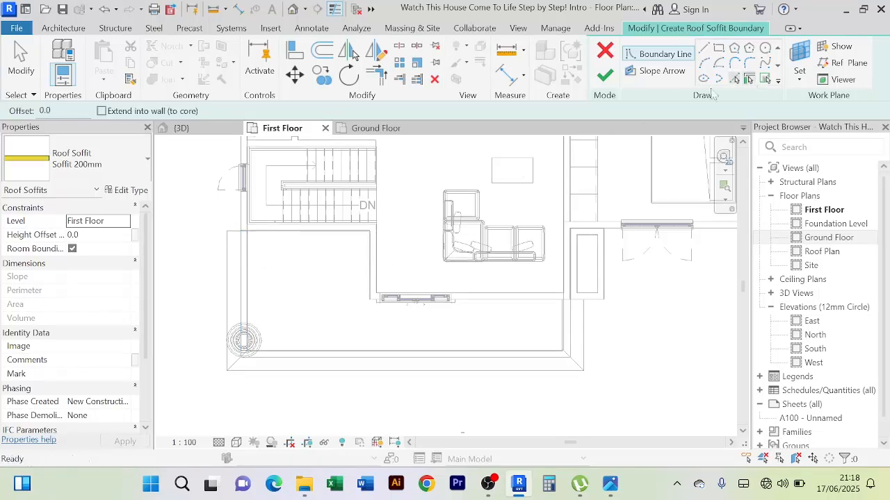
pyautogui.scroll(4, 256, 257)
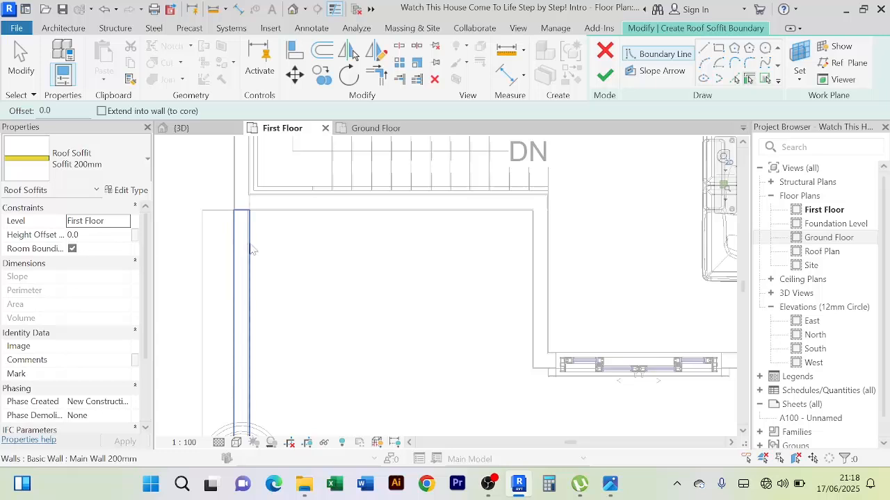
pyautogui.click(252, 250)
pyautogui.scroll(-4, 296, 247)
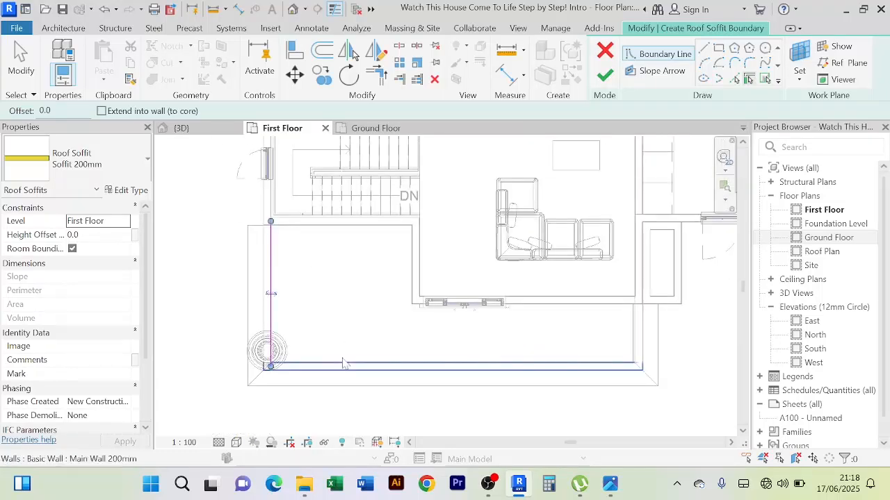
pyautogui.click(342, 363)
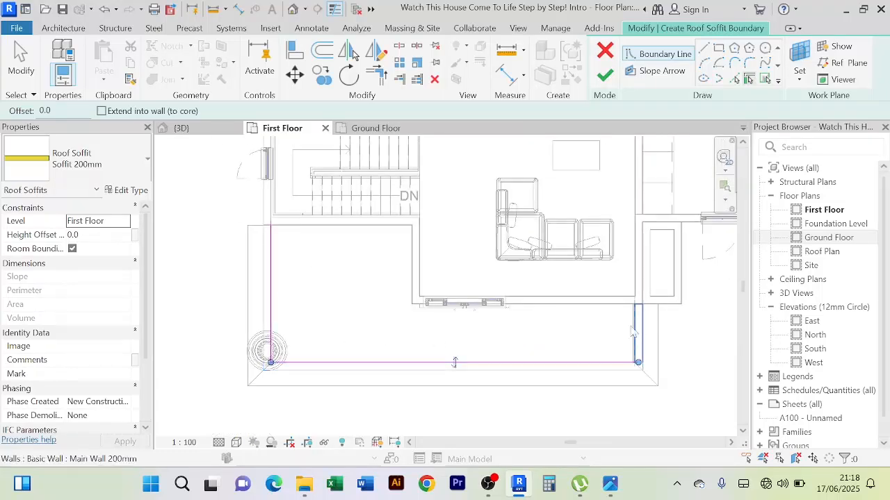
pyautogui.scroll(-2, 544, 334)
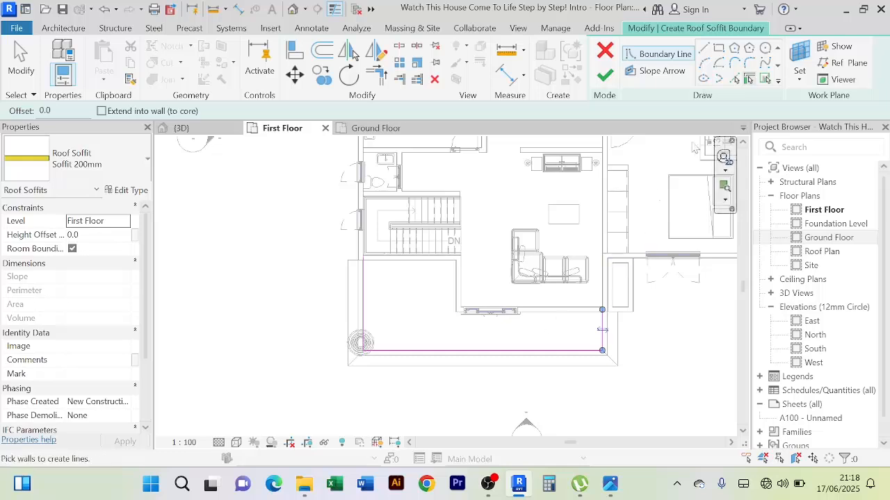
# Add the balcony roof strip's edges to the soffit boundary and try to finish the sketch
pyautogui.click(766, 80)
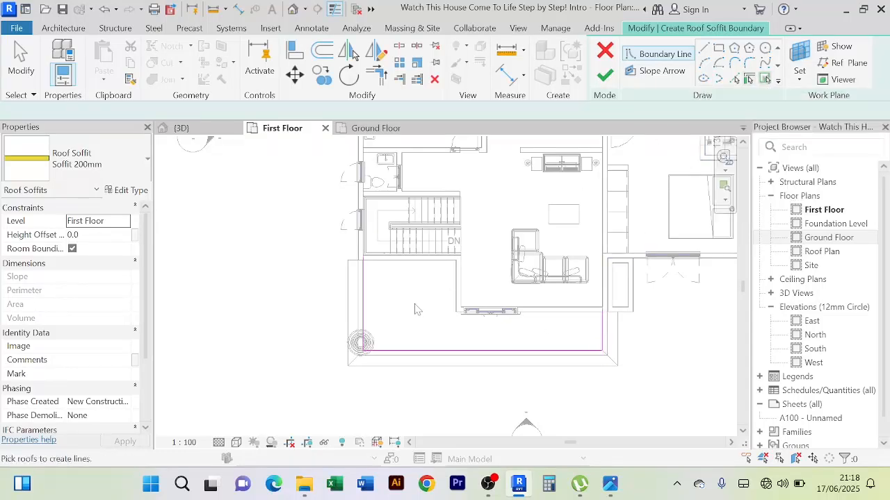
pyautogui.click(346, 285)
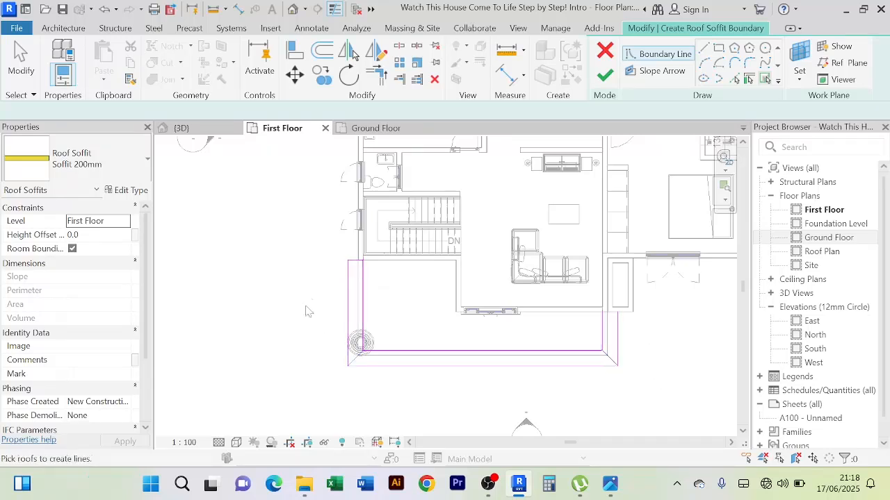
pyautogui.click(604, 77)
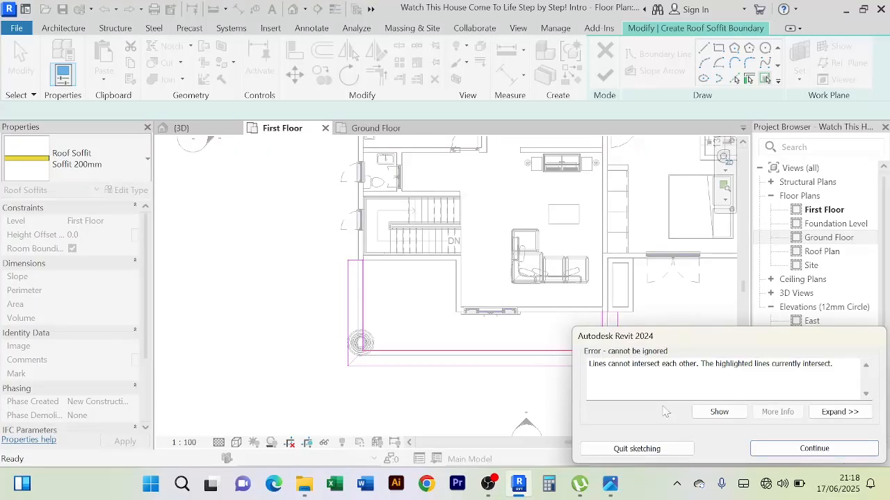
pyautogui.click(772, 451)
# Examine both ends of the balcony soffit boundary for crossing or doubled sketch lines
pyautogui.scroll(5, 638, 322)
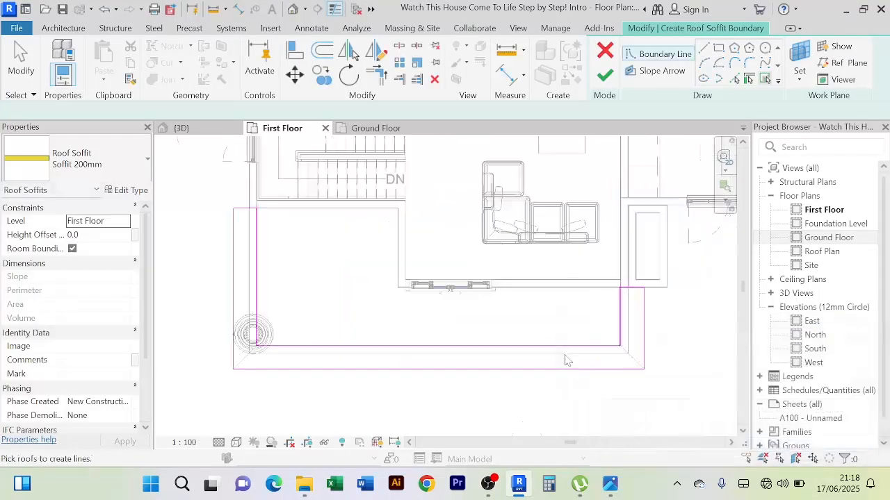
pyautogui.scroll(5, 638, 322)
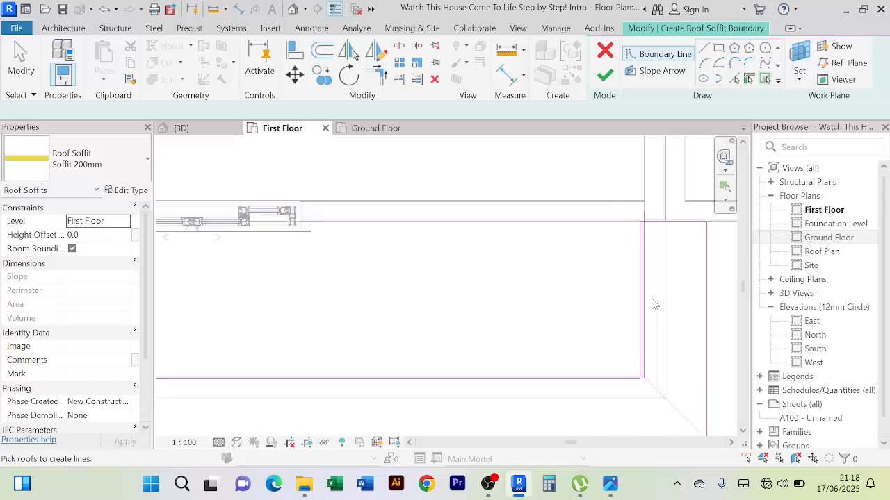
pyautogui.scroll(-5, 657, 305)
pyautogui.scroll(5, 625, 318)
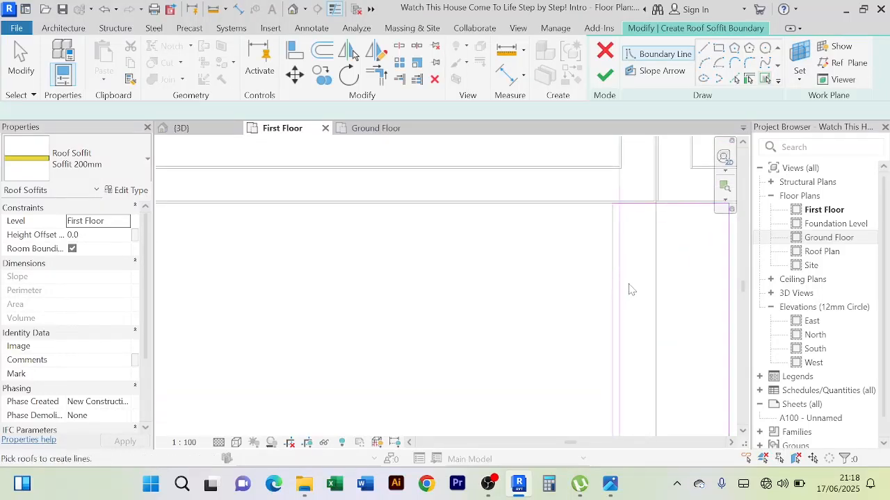
pyautogui.scroll(-3, 632, 286)
pyautogui.scroll(3, 629, 267)
pyautogui.scroll(1, 626, 256)
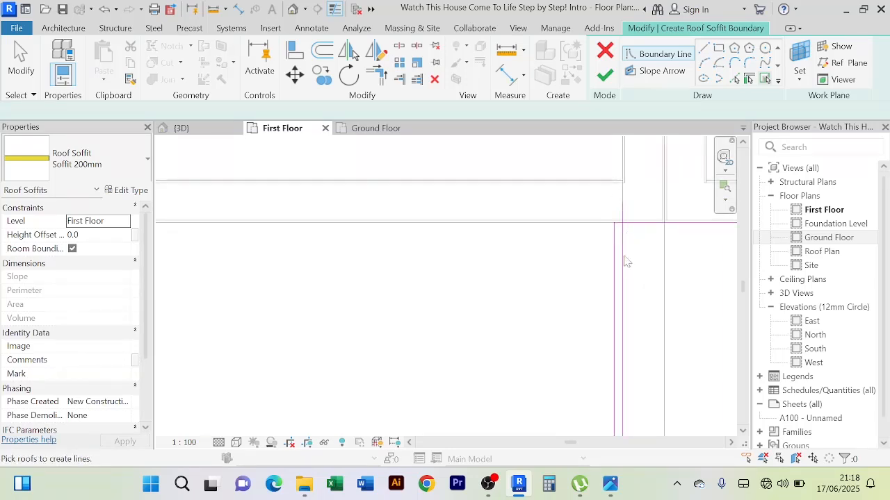
pyautogui.scroll(-4, 629, 257)
pyautogui.scroll(3, 254, 274)
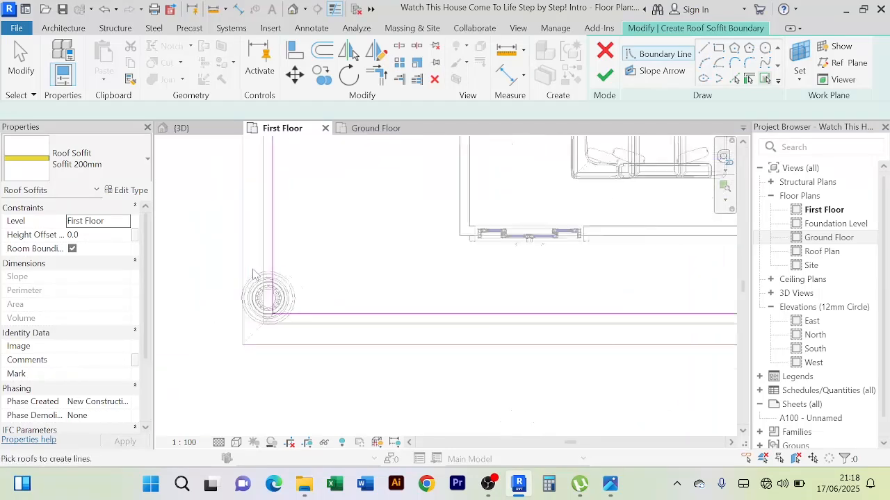
pyautogui.scroll(2, 256, 268)
pyautogui.moveTo(258, 258); pyautogui.dragTo(312, 307, button='middle')
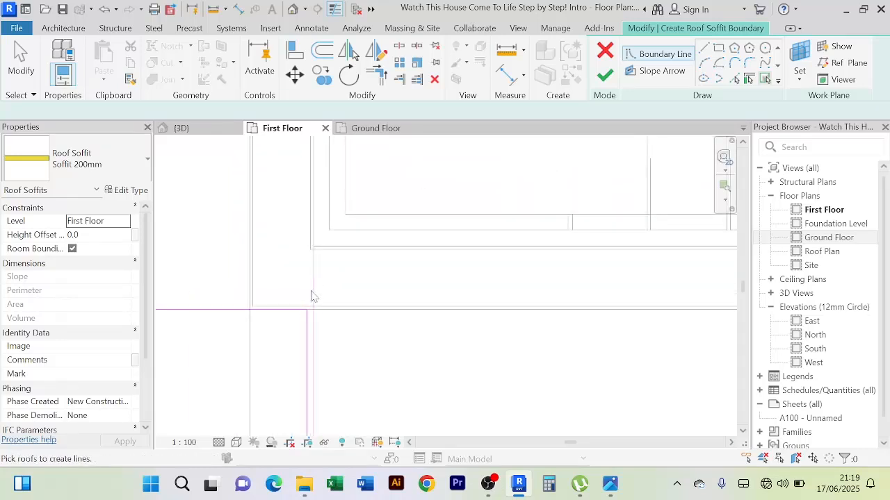
pyautogui.scroll(-2, 341, 307)
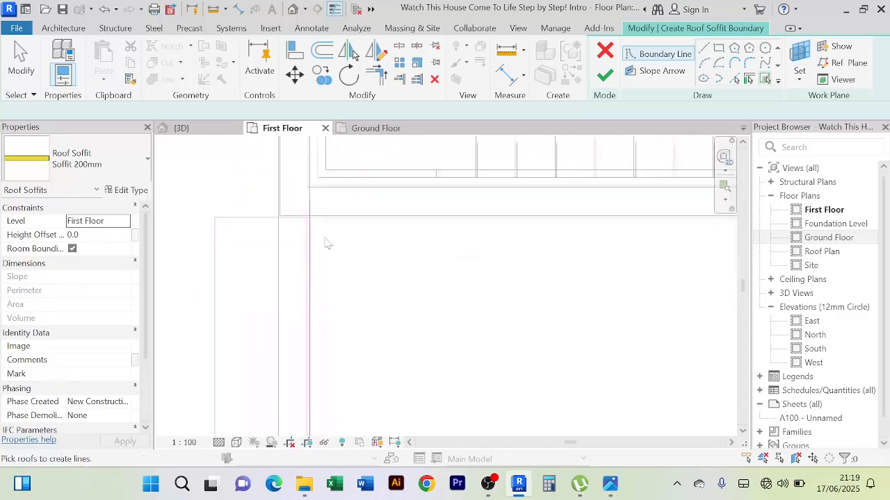
# Pick the balcony roof strip's edges once more and leave the boundary line tool
pyautogui.click(304, 256)
pyautogui.scroll(2, 380, 243)
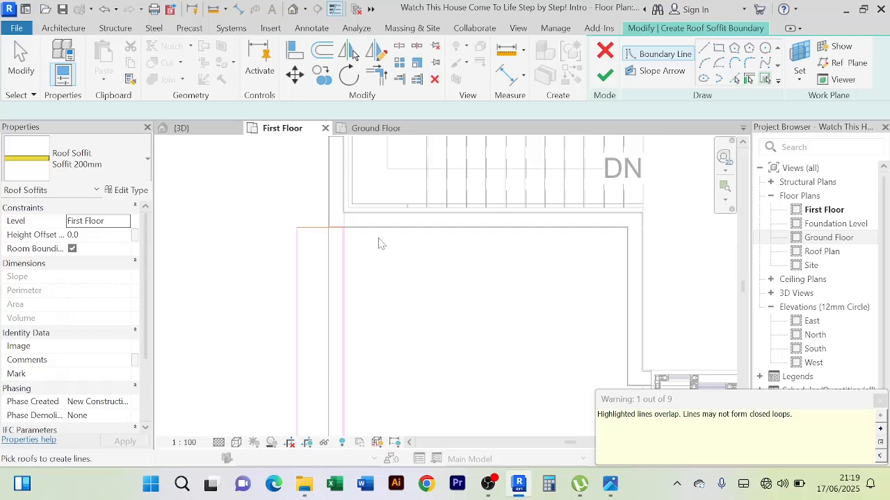
pyautogui.rightClick(428, 248)
pyautogui.click(459, 233)
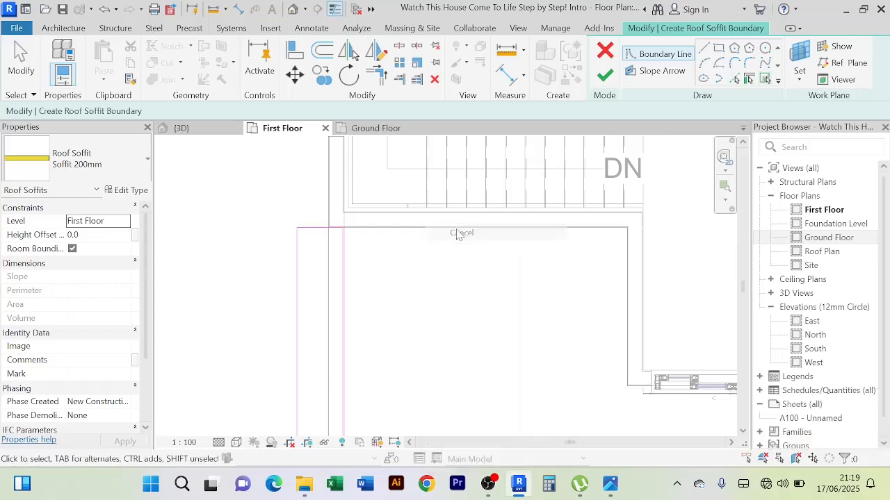
pyautogui.scroll(3, 379, 264)
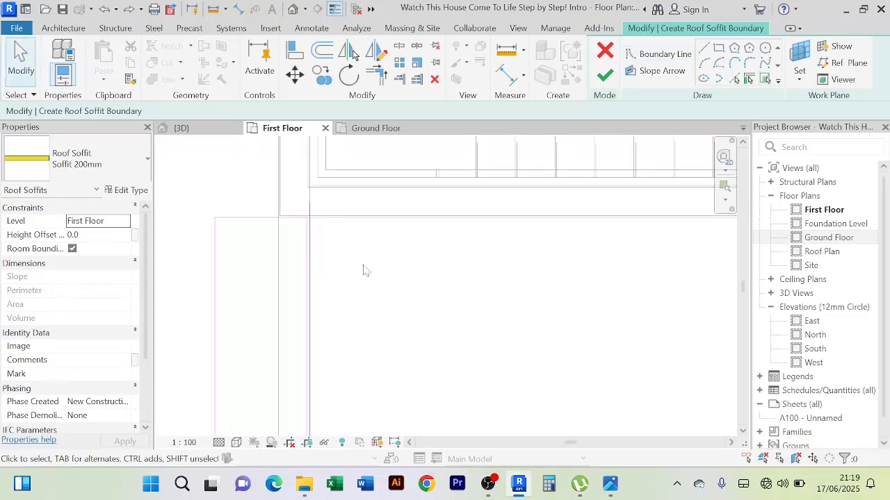
pyautogui.rightClick(362, 203)
pyautogui.click(419, 212)
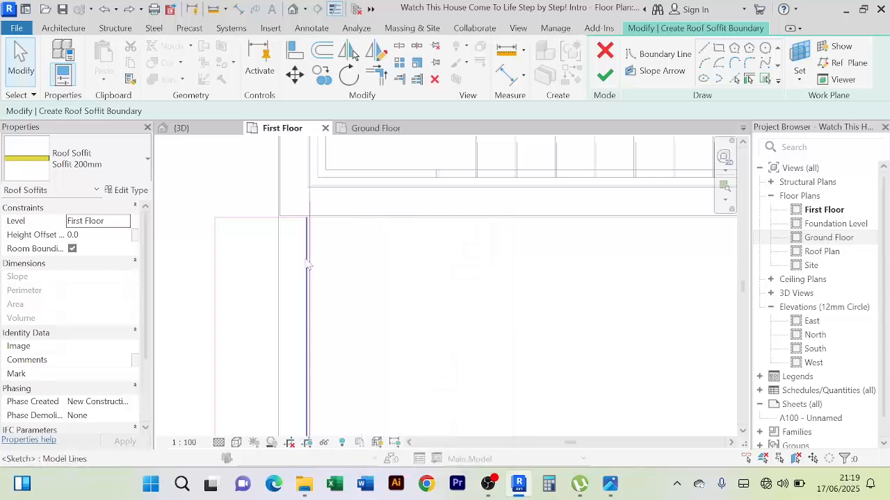
pyautogui.click(307, 265)
pyautogui.scroll(-2, 391, 264)
pyautogui.scroll(6, 362, 242)
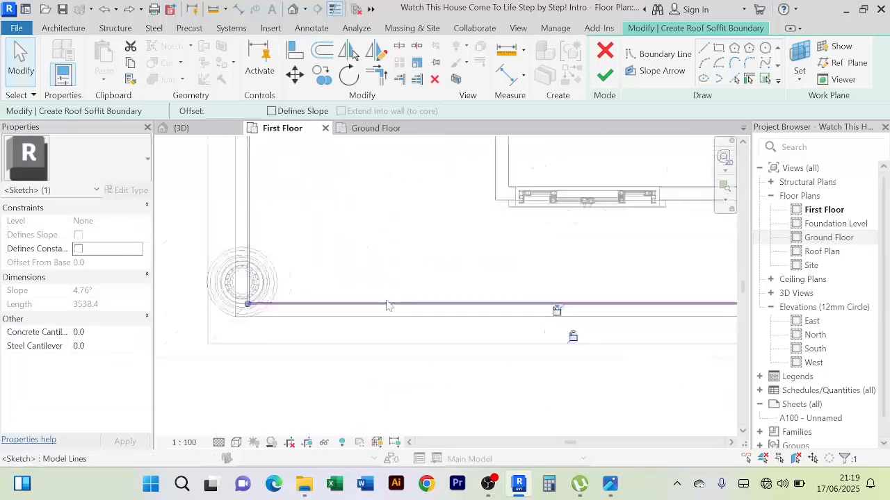
pyautogui.press('Escape')
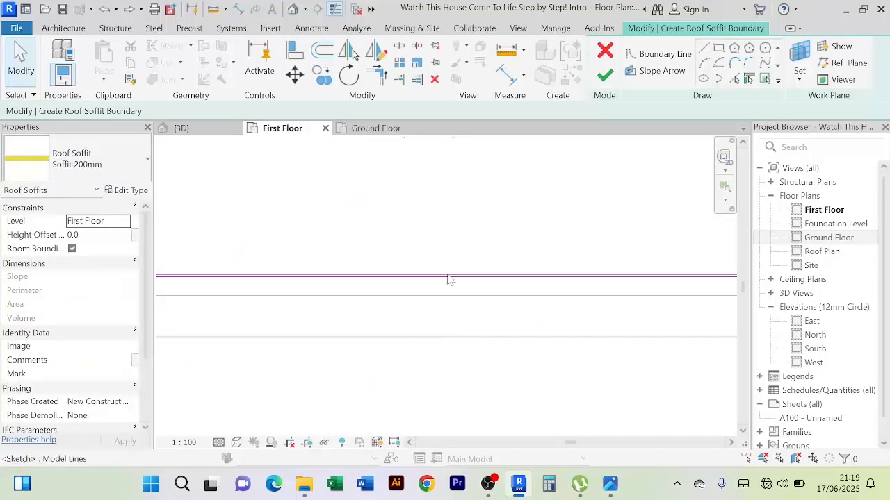
# Delete the short wall-based soffit boundary line at the end opposite the column, keeping the roof-edge line beside it
pyautogui.scroll(-4, 462, 354)
pyautogui.scroll(5, 556, 278)
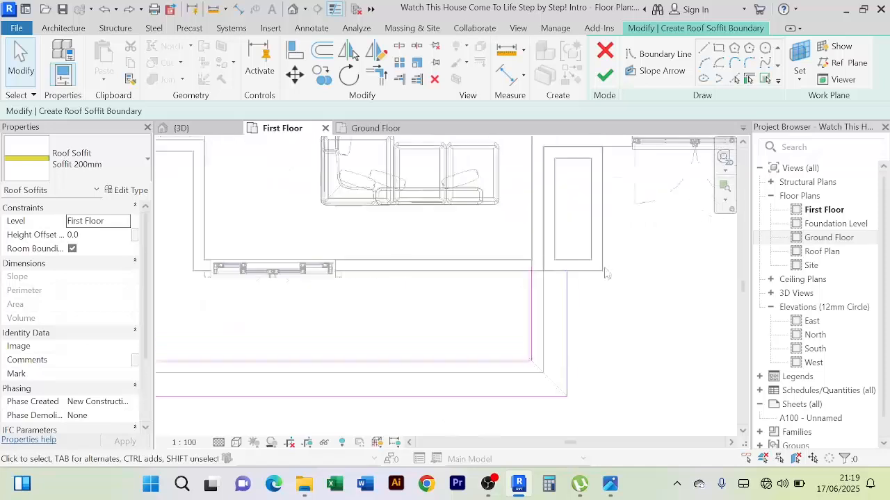
pyautogui.click(510, 245)
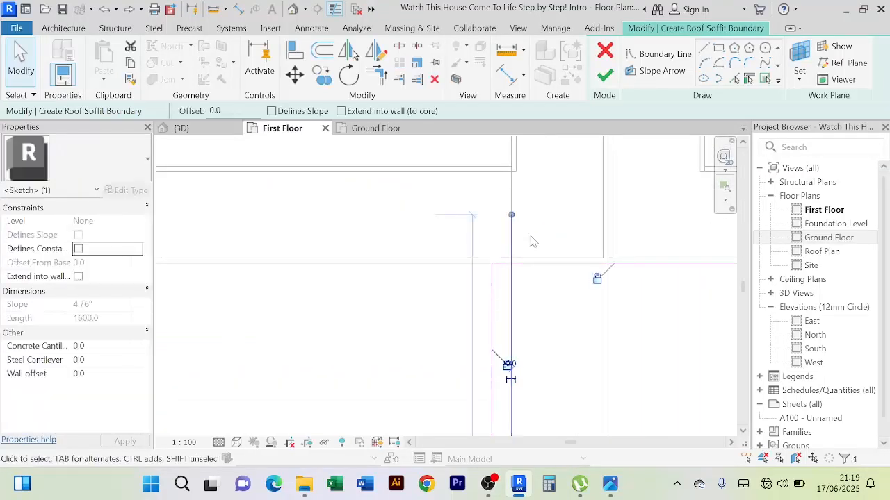
pyautogui.scroll(-3, 515, 278)
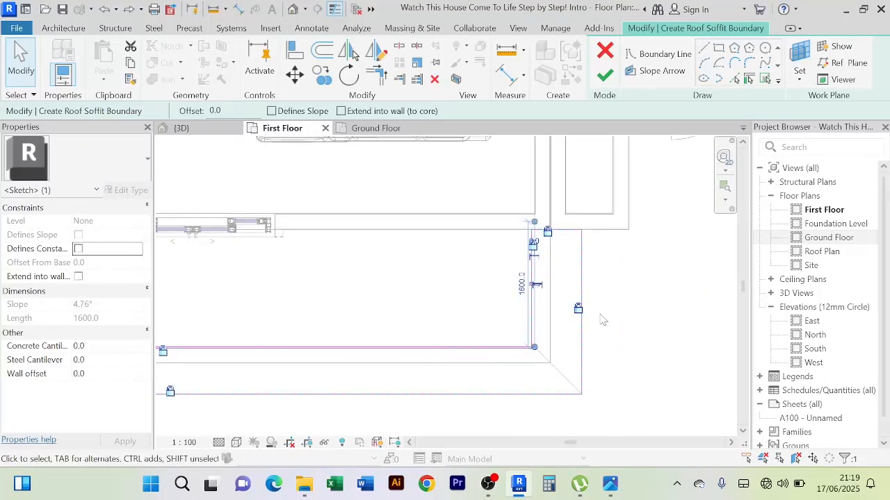
pyautogui.press('Escape')
pyautogui.scroll(-3, 549, 330)
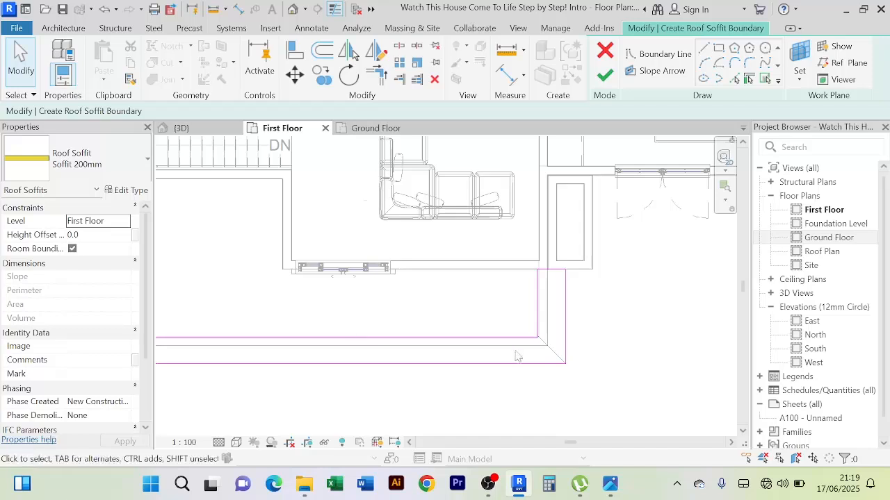
# Delete the long wall-based soffit boundary line along the balcony's front, keeping the parallel roof-edge line
pyautogui.scroll(4, 520, 358)
pyautogui.scroll(2, 569, 325)
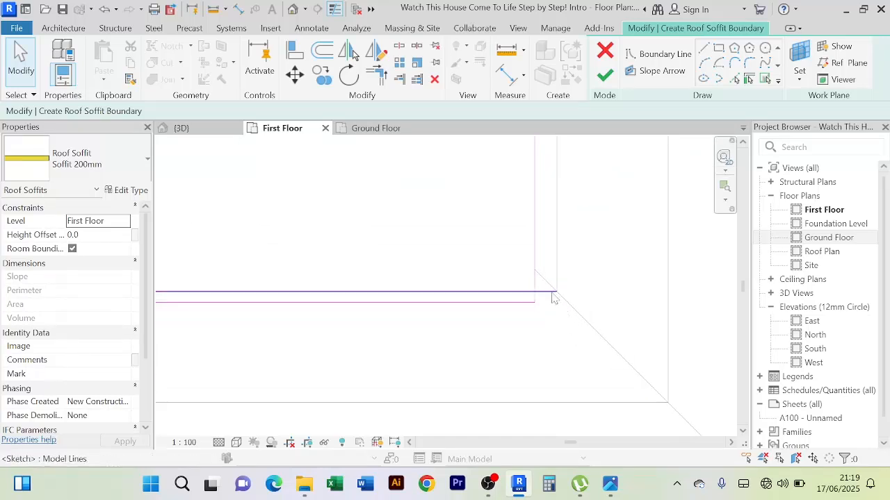
pyautogui.click(554, 294)
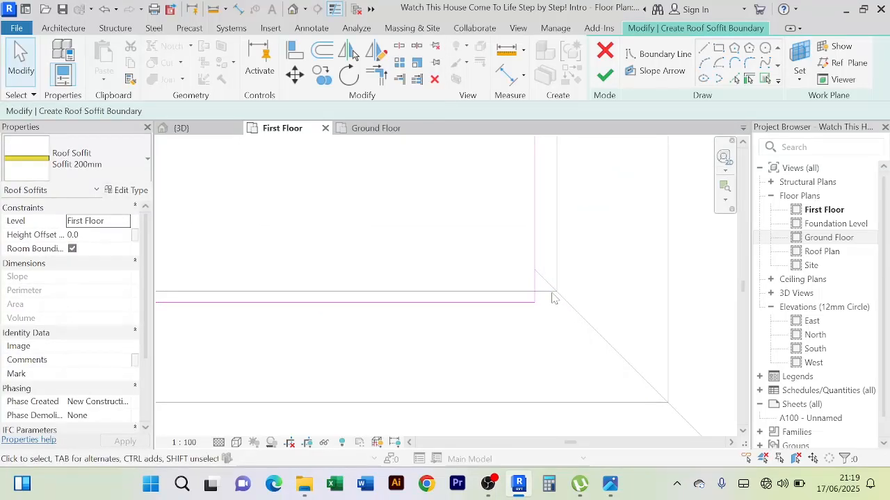
pyautogui.scroll(-2, 487, 340)
pyautogui.moveTo(496, 347); pyautogui.dragTo(609, 353, button='middle')
pyautogui.scroll(-8, 393, 298)
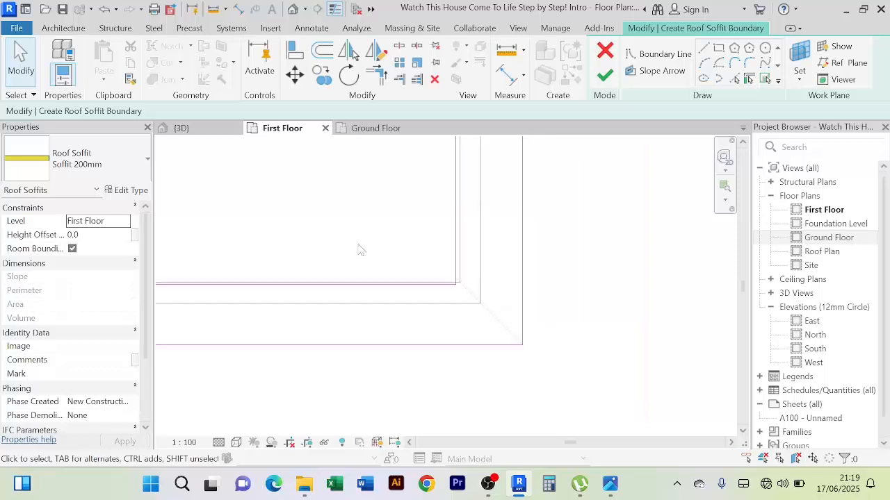
# Delete the wall-based soffit boundary line on the column side that extends past the roof strip's end
pyautogui.moveTo(356, 245); pyautogui.dragTo(525, 313, button='middle')
pyautogui.scroll(-2, 388, 262)
pyautogui.moveTo(389, 277); pyautogui.dragTo(613, 330, button='middle')
pyautogui.scroll(4, 280, 230)
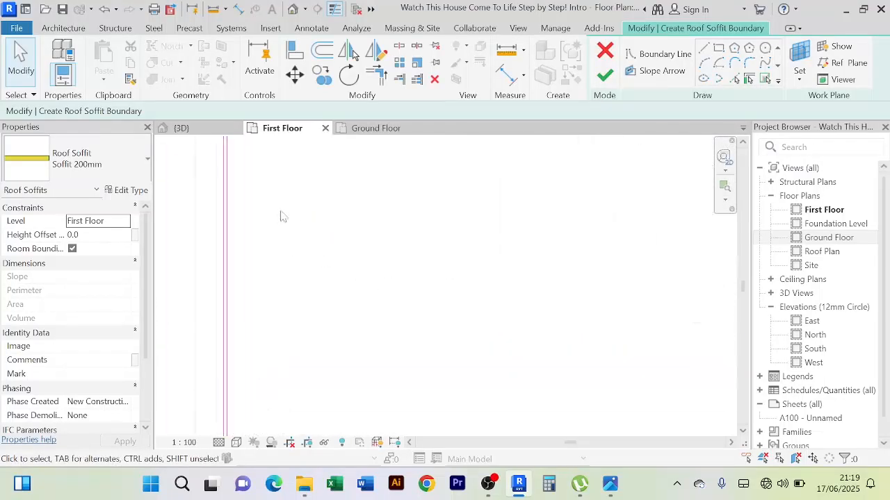
pyautogui.moveTo(281, 215); pyautogui.dragTo(382, 409, button='middle')
pyautogui.scroll(2, 237, 216)
pyautogui.scroll(2, 401, 269)
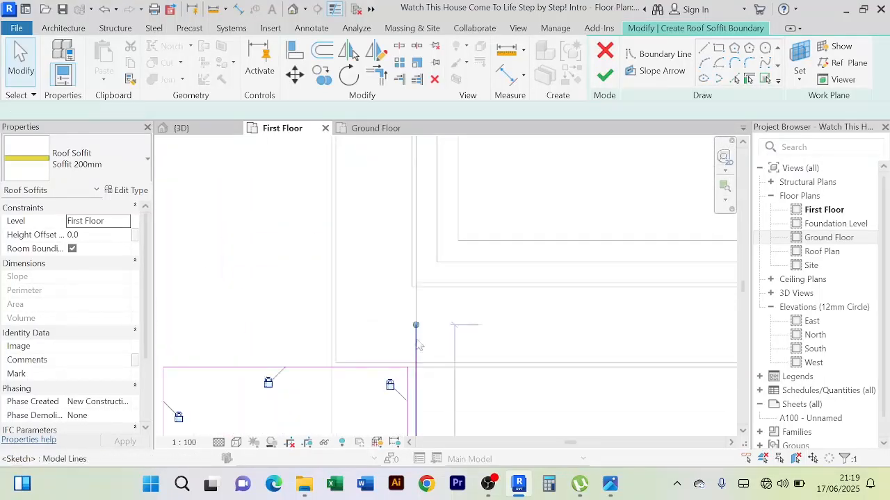
pyautogui.click(418, 346)
pyautogui.click(391, 271)
pyautogui.scroll(-6, 426, 282)
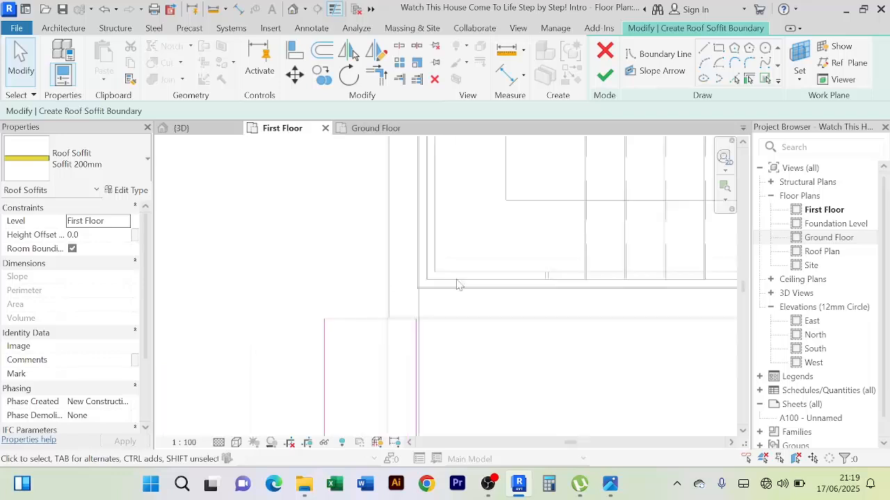
# Try to nudge the soffit's inner front boundary line slightly toward the house, and cancel the move
pyautogui.moveTo(473, 317); pyautogui.dragTo(428, 197, button='middle')
pyautogui.scroll(-2, 429, 209)
pyautogui.scroll(-1, 432, 233)
pyautogui.moveTo(467, 293); pyautogui.dragTo(403, 211, button='middle')
pyautogui.scroll(7, 440, 268)
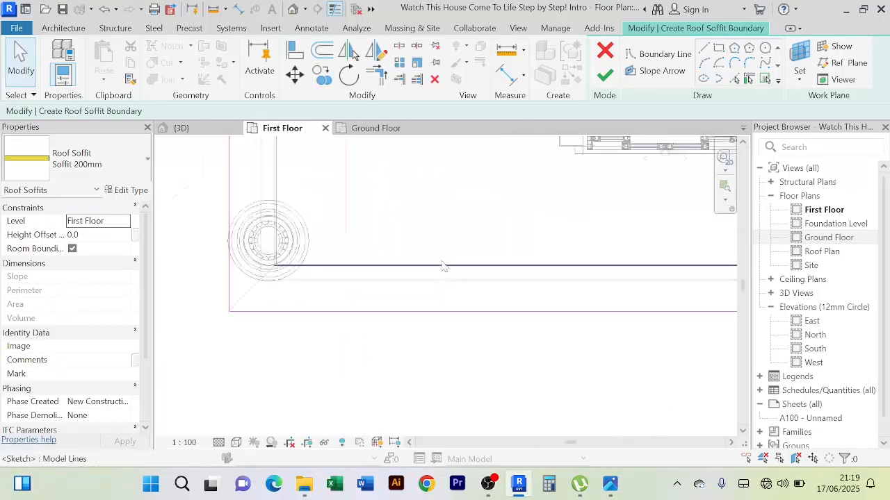
pyautogui.scroll(4, 286, 280)
pyautogui.click(298, 267)
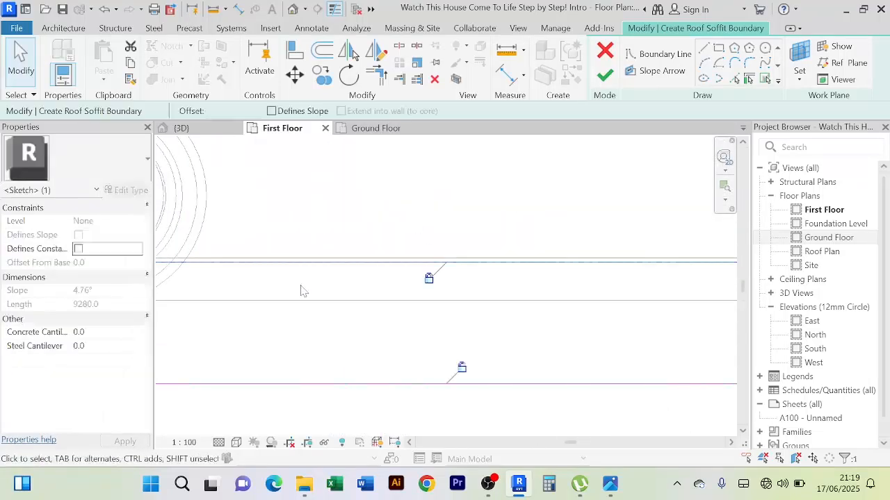
pyautogui.scroll(1, 305, 299)
pyautogui.moveTo(301, 292); pyautogui.dragTo(318, 324, button='middle')
pyautogui.press('Up')
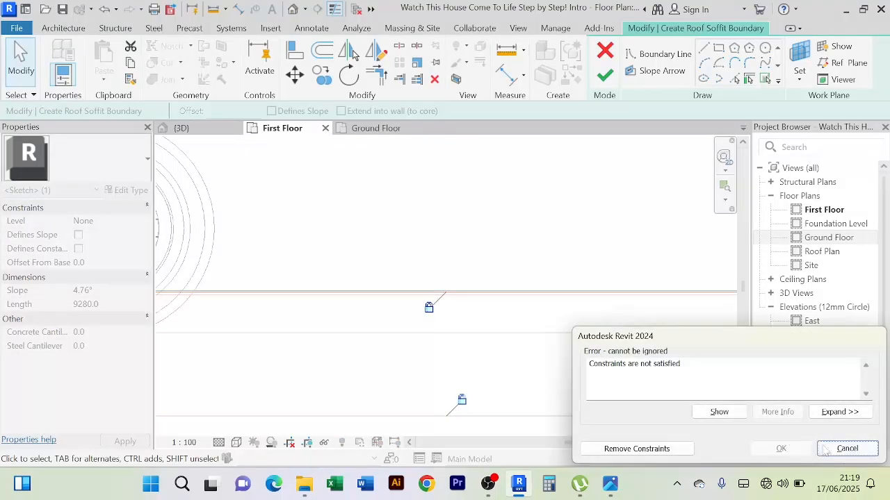
pyautogui.click(846, 449)
# Finish the balcony's roof soffit boundary sketch and show the soffit in the 3D view
pyautogui.scroll(-8, 445, 354)
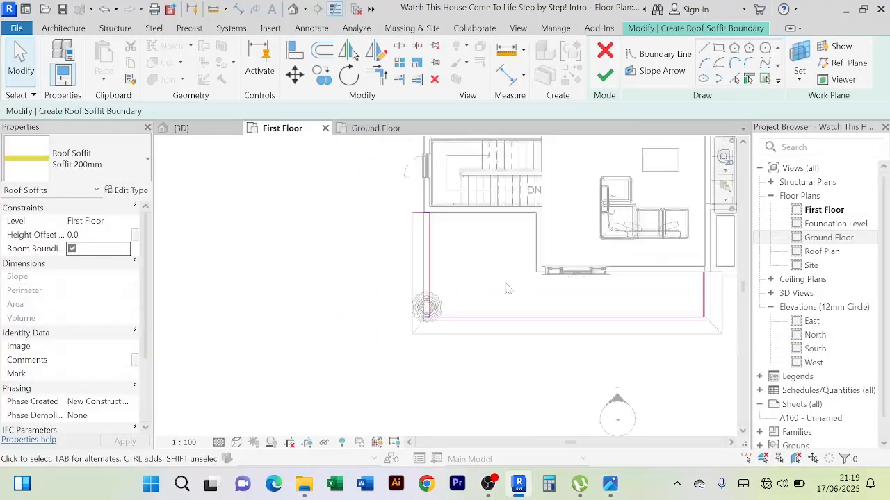
pyautogui.moveTo(506, 290); pyautogui.dragTo(428, 295, button='middle')
pyautogui.click(606, 81)
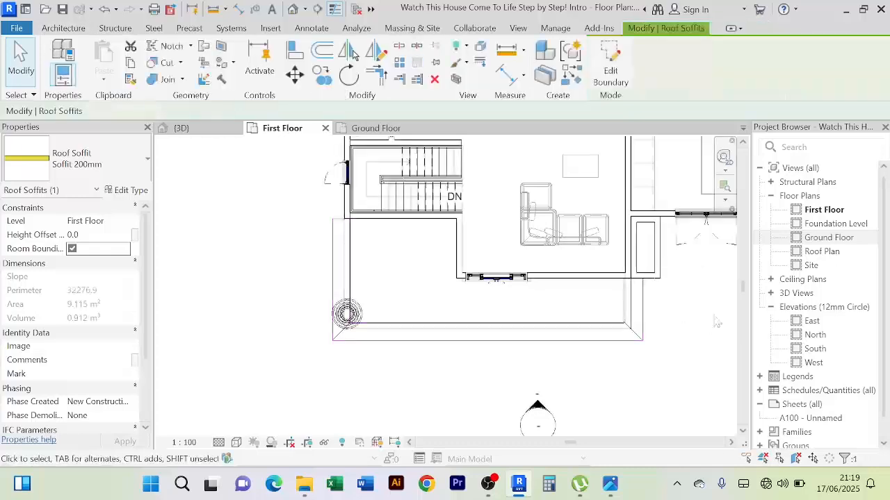
pyautogui.click(198, 130)
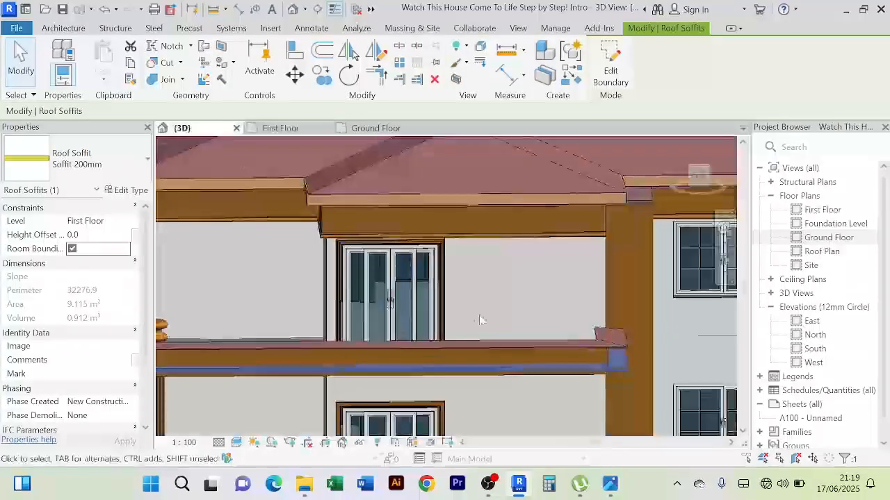
# Set the balcony soffit's height offset from the First Floor level to 300
pyautogui.scroll(-2, 482, 306)
pyautogui.keyDown('shift'); pyautogui.moveTo(482, 288); pyautogui.dragTo(600, 267, button='middle'); pyautogui.keyUp('shift')
pyautogui.scroll(2, 409, 332)
pyautogui.scroll(3, 418, 327)
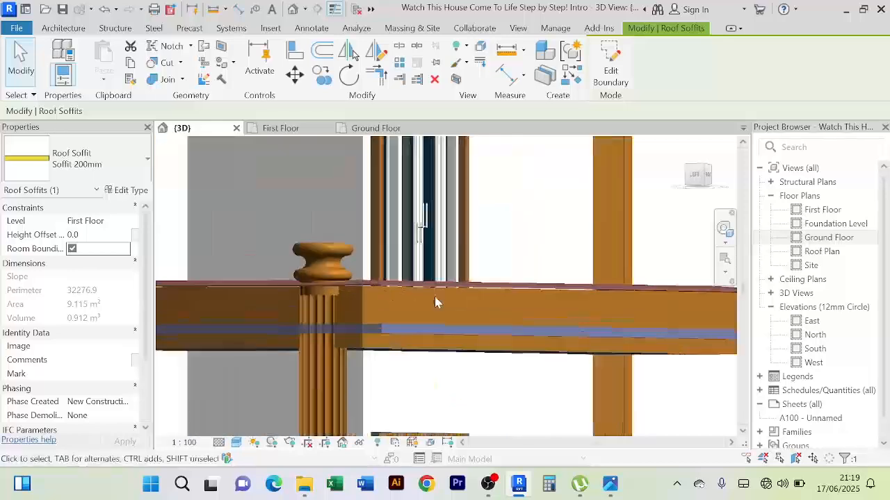
pyautogui.keyDown('shift'); pyautogui.moveTo(449, 317); pyautogui.dragTo(445, 291, button='middle'); pyautogui.keyUp('shift')
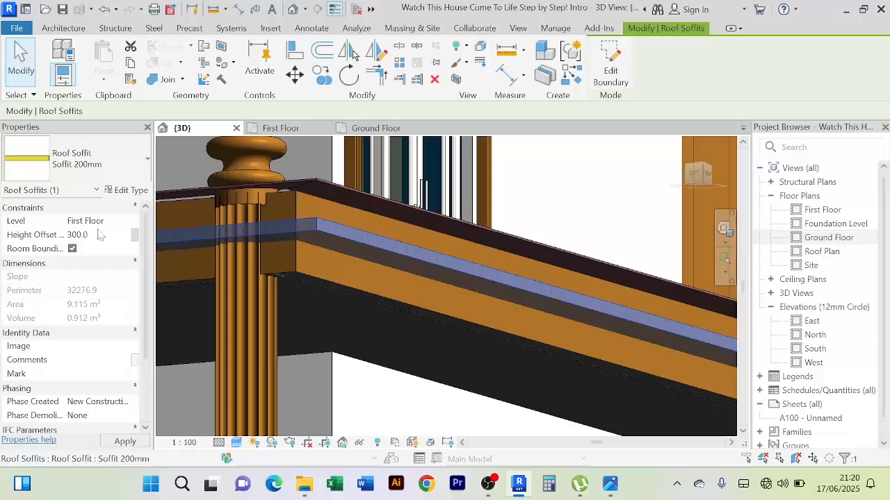
pyautogui.keyDown('shift'); pyautogui.moveTo(397, 289); pyautogui.dragTo(406, 318, button='middle'); pyautogui.keyUp('shift')
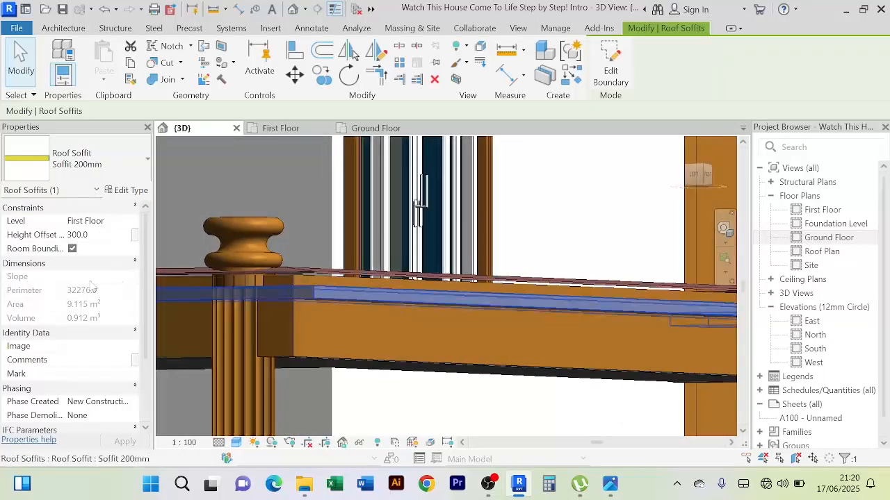
# Set the balcony soffit's height offset to 400 and deselect it
pyautogui.click(97, 235)
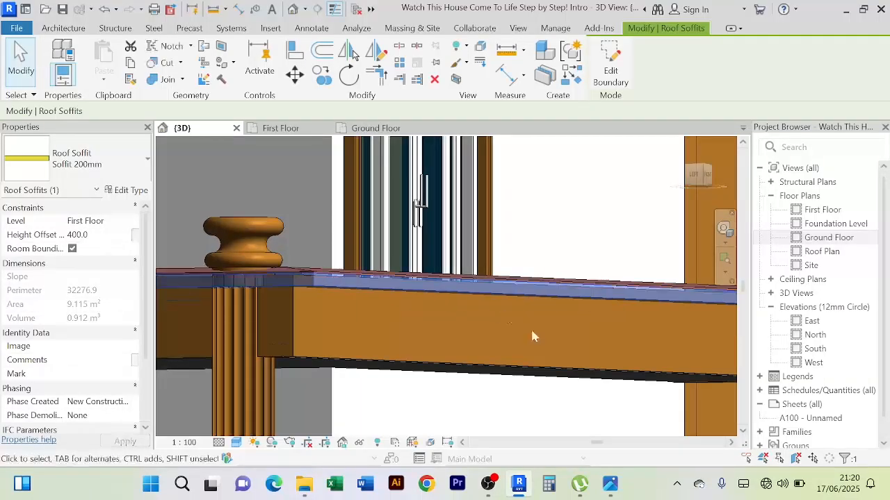
pyautogui.scroll(2, 471, 318)
pyautogui.moveTo(473, 314)
pyautogui.keyDown('shift'); pyautogui.mouseDown(button='middle')
pyautogui.moveTo(477, 291)
pyautogui.moveTo(469, 318)
pyautogui.mouseUp(button='middle'); pyautogui.keyUp('shift')
pyautogui.click(577, 216)
# Examine how the soffit meets the underside of the balcony roof strip, up close and across the house front
pyautogui.scroll(1, 464, 257)
pyautogui.keyDown('shift'); pyautogui.moveTo(465, 262); pyautogui.dragTo(456, 324, button='middle'); pyautogui.keyUp('shift')
pyautogui.moveTo(456, 324); pyautogui.dragTo(442, 415, button='middle')
pyautogui.scroll(5, 489, 267)
pyautogui.scroll(-5, 451, 262)
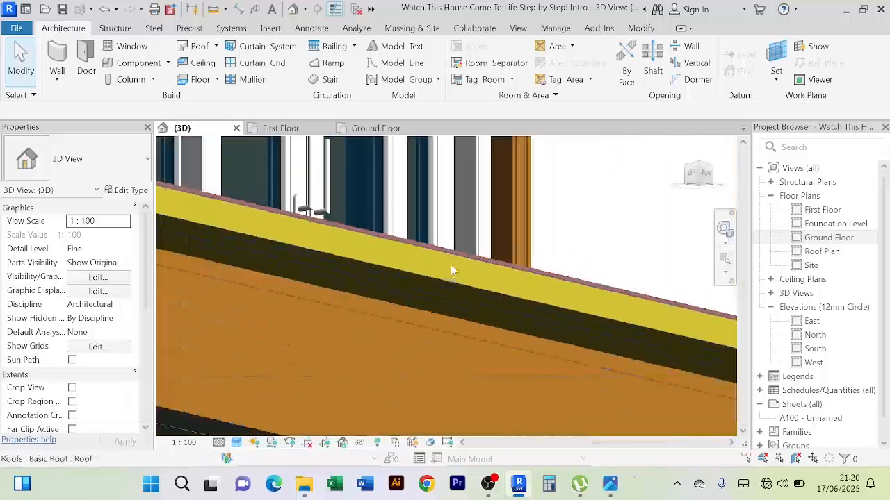
pyautogui.scroll(7, 370, 238)
pyautogui.scroll(-6, 428, 221)
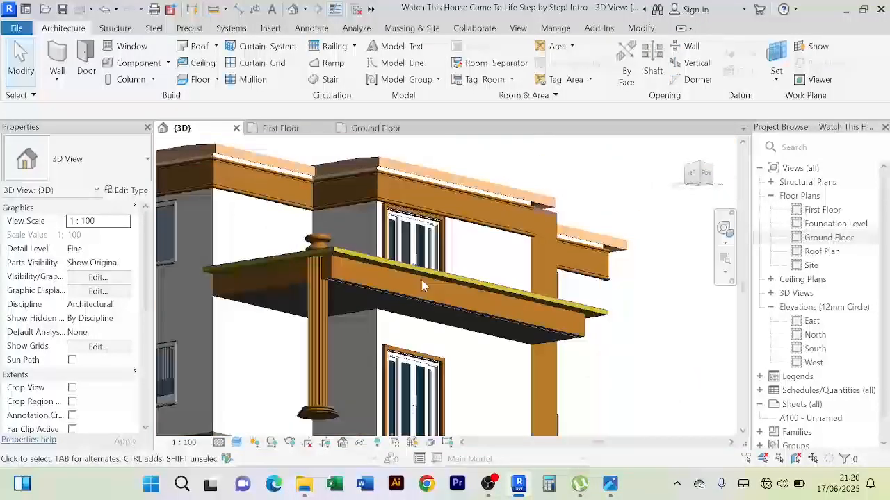
pyautogui.keyDown('shift'); pyautogui.moveTo(423, 286); pyautogui.dragTo(464, 386, button='middle'); pyautogui.keyUp('shift')
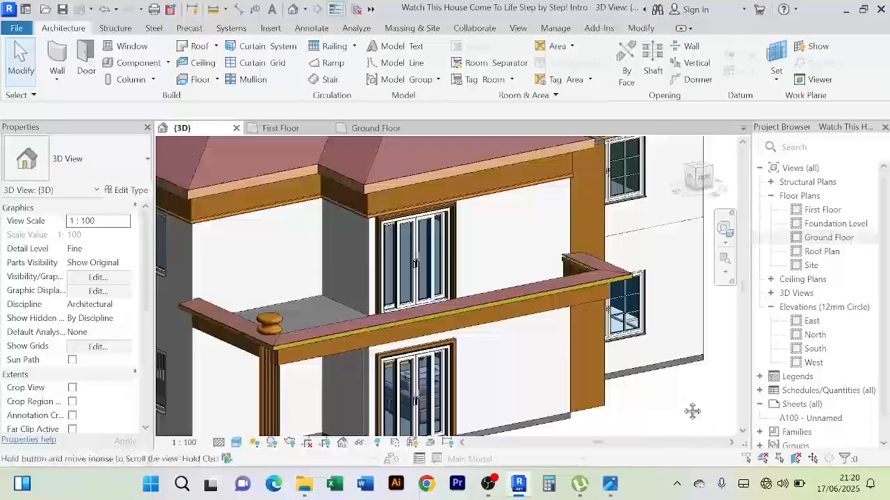
pyautogui.moveTo(691, 411)
pyautogui.mouseDown(button='middle')
pyautogui.moveTo(639, 320)
pyautogui.moveTo(517, 360)
pyautogui.moveTo(553, 285)
pyautogui.mouseUp(button='middle')
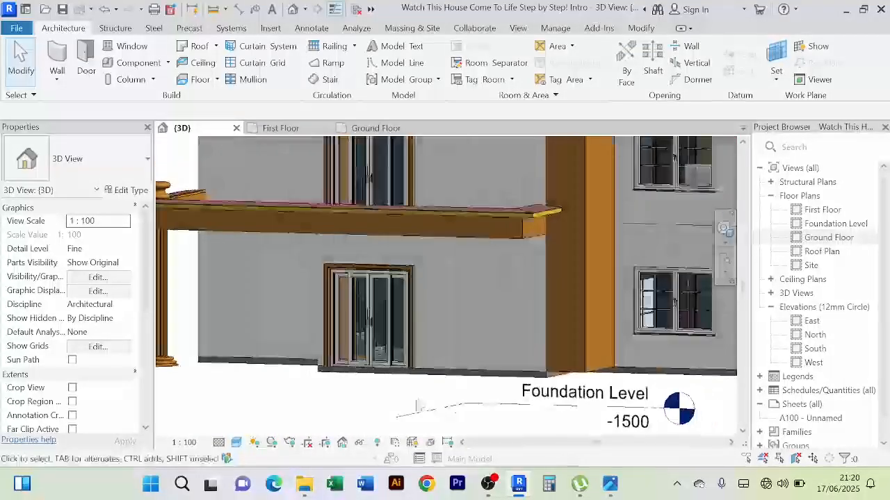
pyautogui.scroll(-1, 368, 397)
pyautogui.keyDown('shift'); pyautogui.moveTo(368, 397); pyautogui.dragTo(437, 391, button='middle'); pyautogui.keyUp('shift')
pyautogui.moveTo(539, 398)
pyautogui.keyDown('shift'); pyautogui.mouseDown(button='middle')
pyautogui.moveTo(590, 403)
pyautogui.moveTo(417, 407)
pyautogui.mouseUp(button='middle'); pyautogui.keyUp('shift')
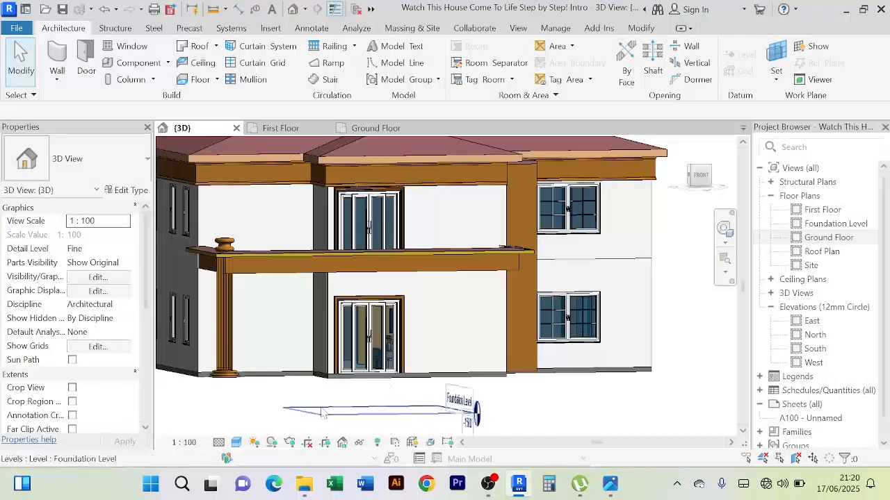
pyautogui.scroll(-2, 322, 413)
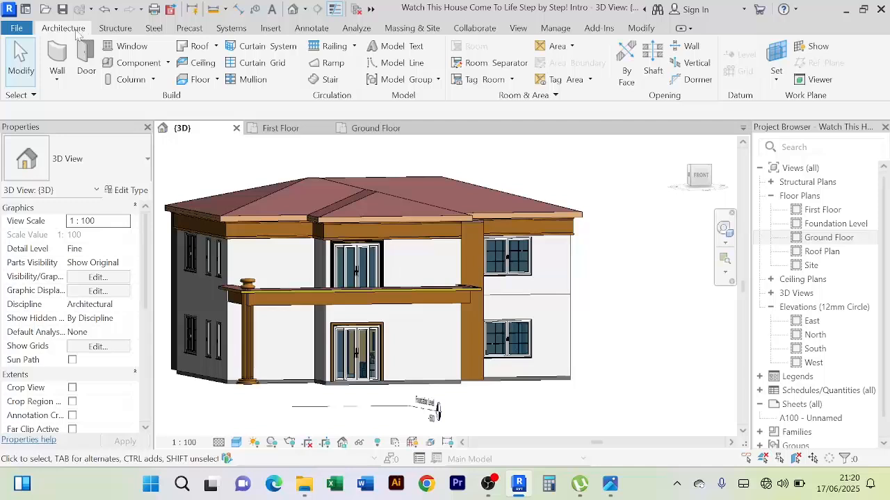
# Place a Faceboard fascia along the outer edges of the balcony roof soffit in the First Floor plan, and return to 3D
pyautogui.click(216, 46)
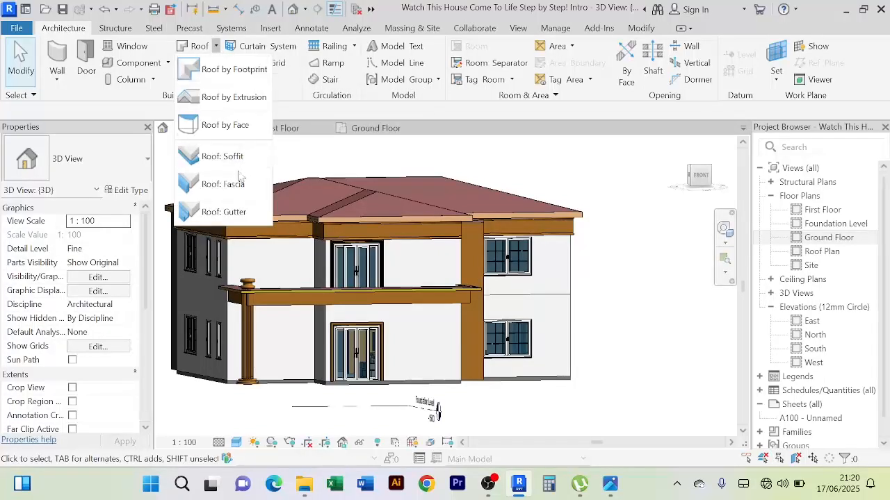
pyautogui.click(222, 184)
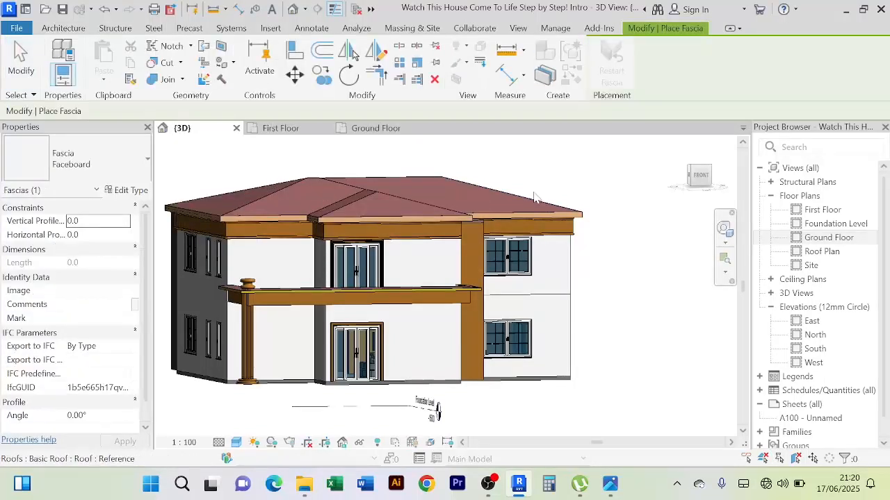
pyautogui.click(282, 129)
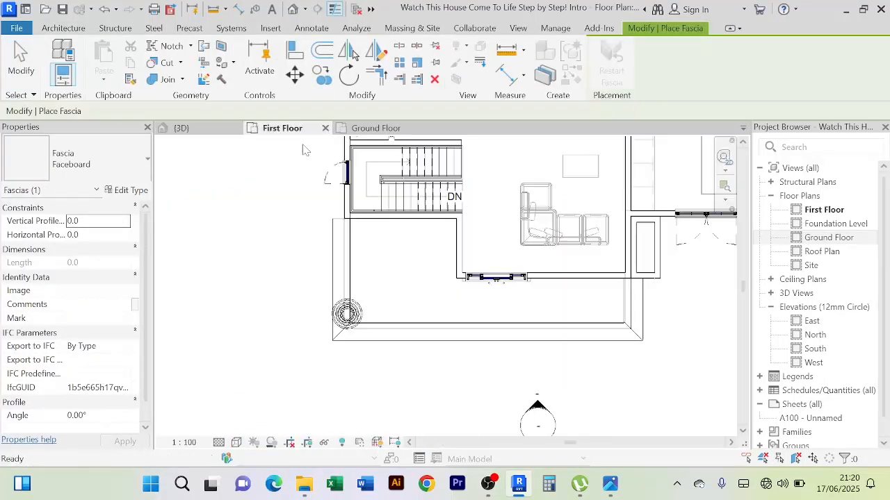
pyautogui.click(436, 342)
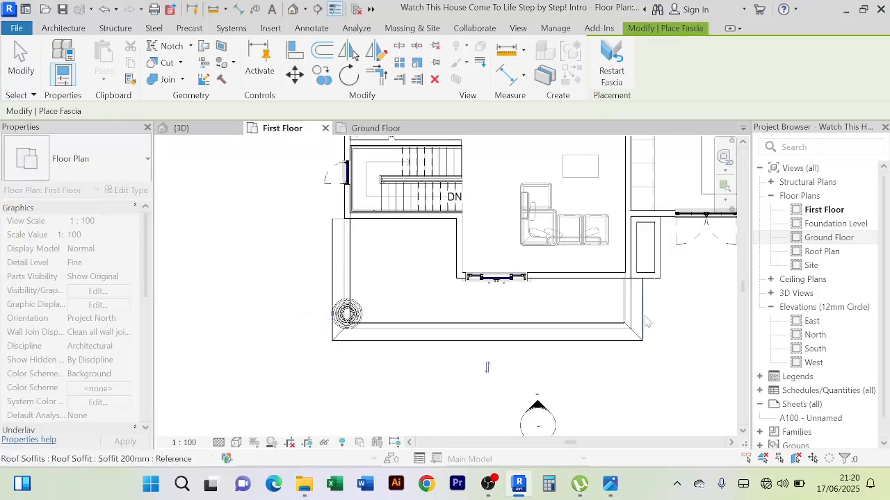
pyautogui.scroll(2, 327, 203)
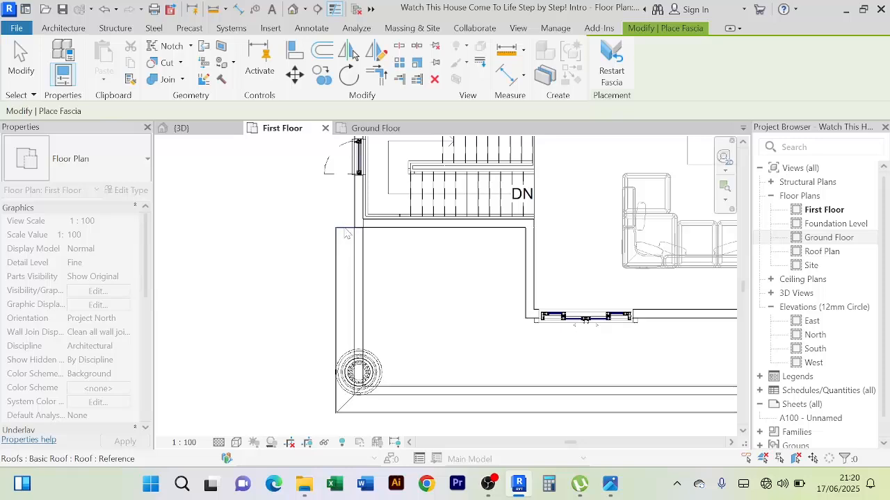
pyautogui.scroll(-3, 436, 273)
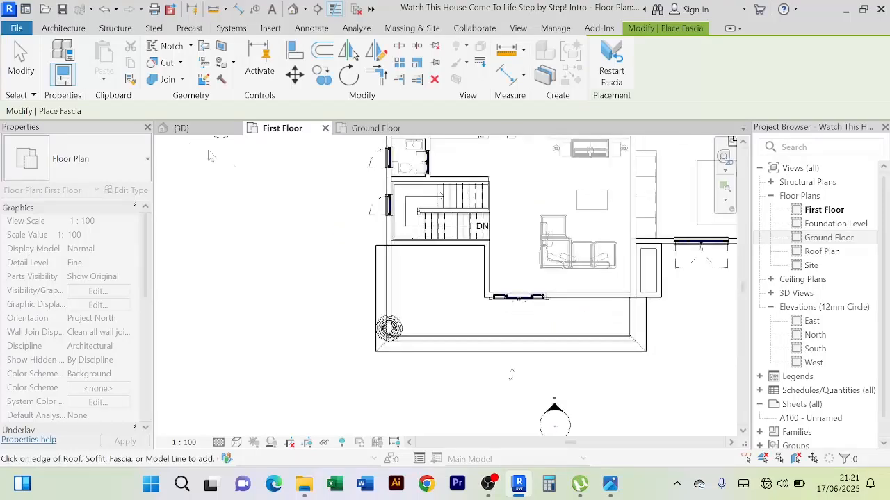
pyautogui.click(183, 128)
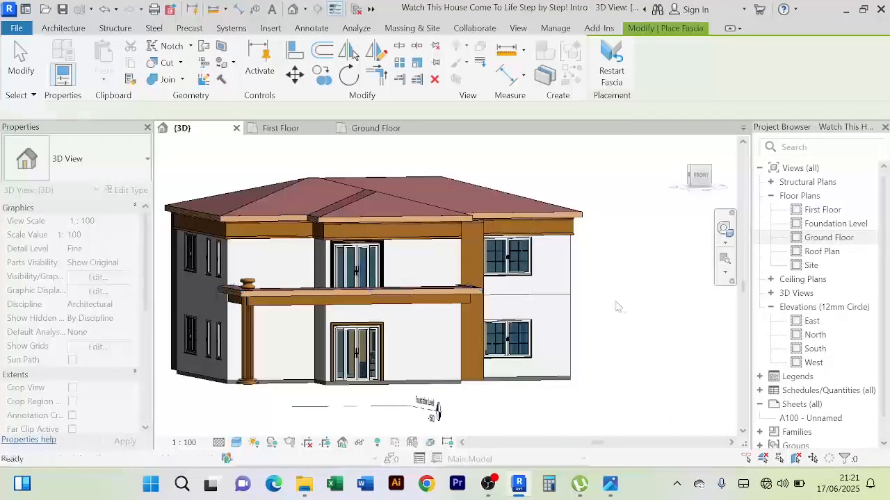
pyautogui.press('Escape')
# Examine the balcony's new fascia in 3D from the front, the column side and above
pyautogui.moveTo(617, 307)
pyautogui.keyDown('shift'); pyautogui.mouseDown(button='middle')
pyautogui.moveTo(560, 312)
pyautogui.moveTo(623, 308)
pyautogui.moveTo(616, 302)
pyautogui.mouseUp(button='middle'); pyautogui.keyUp('shift')
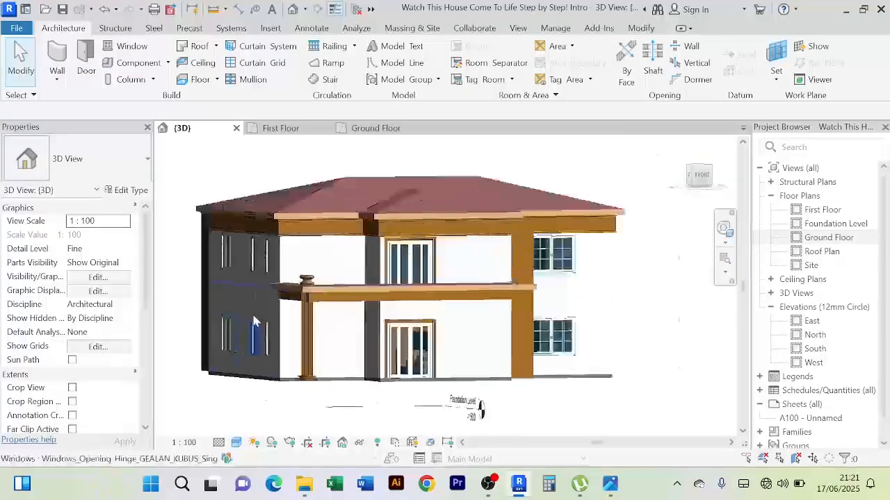
pyautogui.scroll(2, 255, 321)
pyautogui.scroll(3, 443, 155)
pyautogui.scroll(-3, 443, 155)
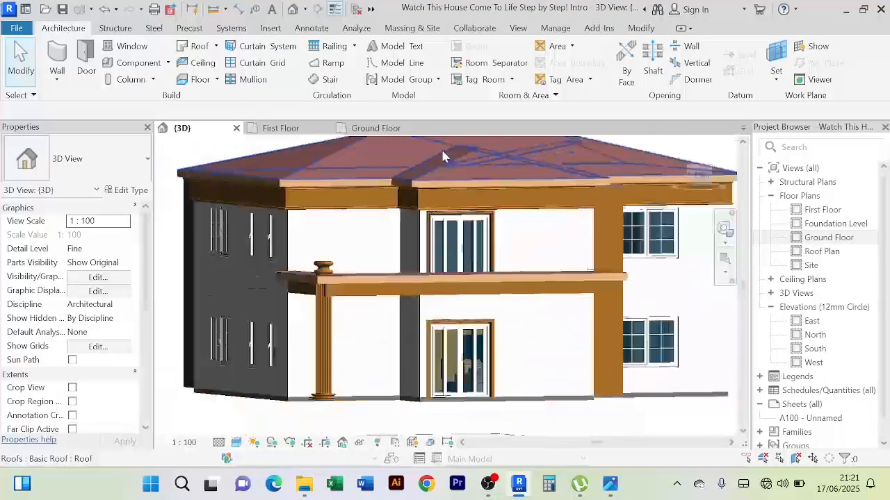
pyautogui.scroll(-3, 444, 156)
pyautogui.keyDown('shift'); pyautogui.moveTo(584, 358); pyautogui.dragTo(565, 402, button='middle'); pyautogui.keyUp('shift')
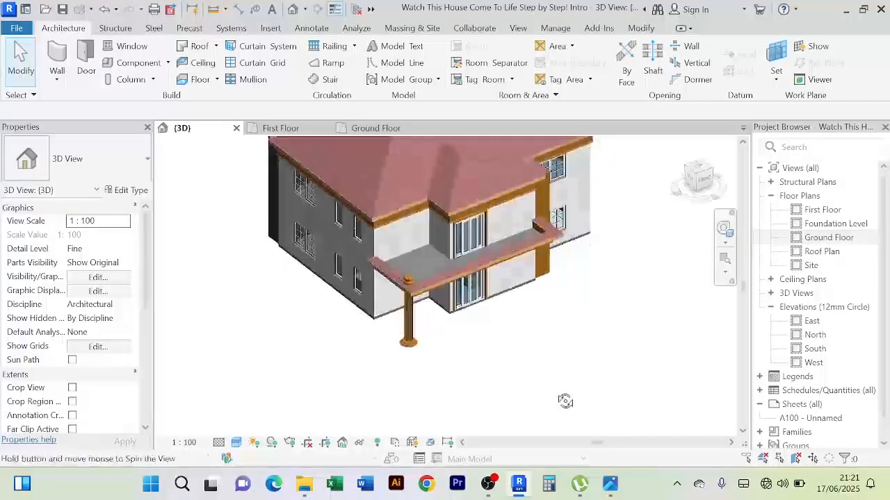
pyautogui.scroll(2, 565, 402)
pyautogui.keyDown('shift'); pyautogui.moveTo(607, 356); pyautogui.dragTo(589, 298, button='middle'); pyautogui.keyUp('shift')
pyautogui.scroll(-3, 638, 363)
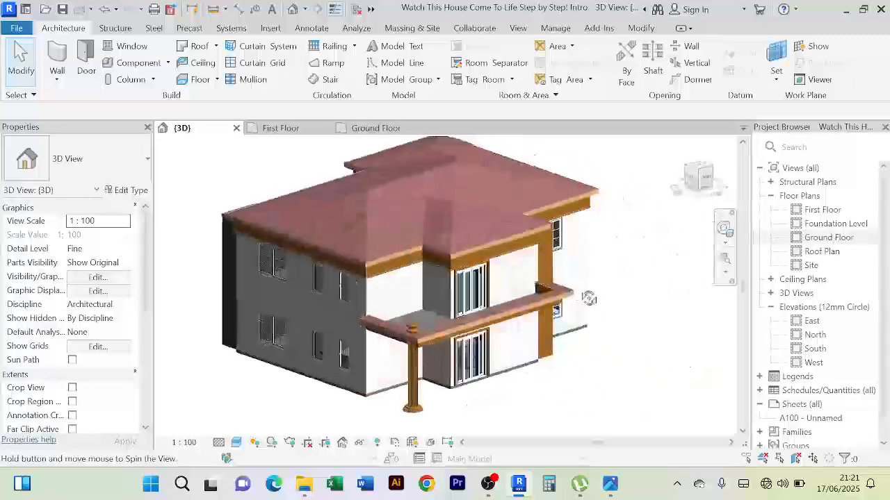
pyautogui.scroll(3, 400, 332)
pyautogui.scroll(-3, 402, 333)
pyautogui.keyDown('shift'); pyautogui.moveTo(546, 416); pyautogui.dragTo(502, 396, button='middle'); pyautogui.keyUp('shift')
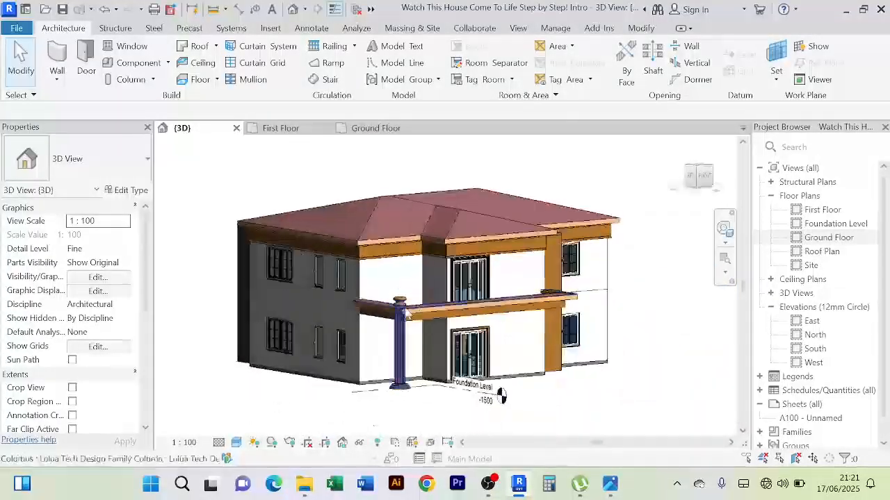
# Open the family of the round column supporting the balcony corner for editing
pyautogui.scroll(5, 411, 337)
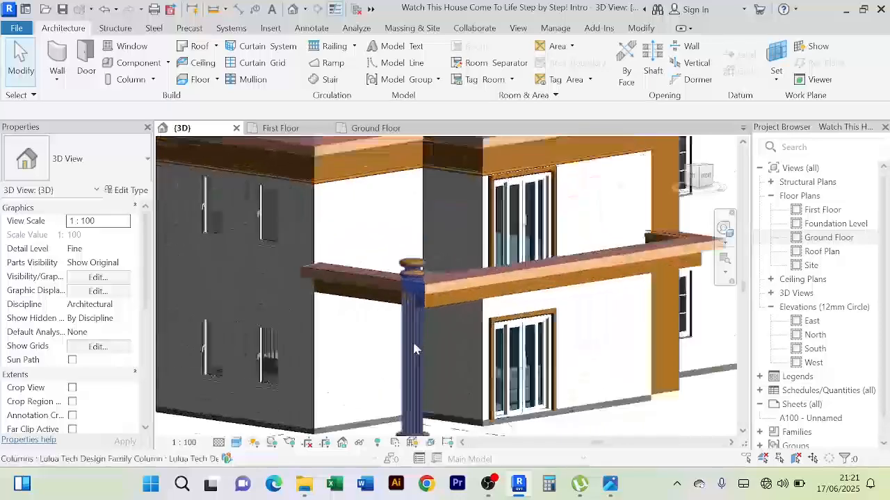
pyautogui.click(411, 337)
pyautogui.scroll(-5, 412, 338)
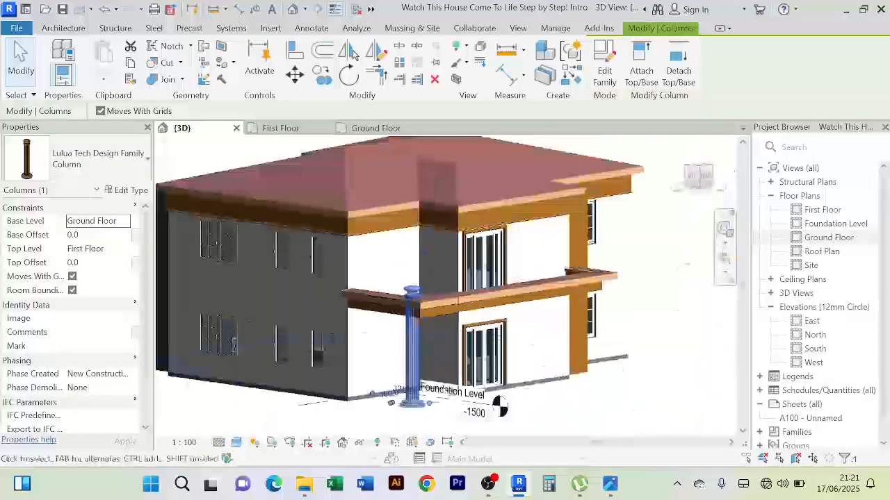
pyautogui.keyDown('shift'); pyautogui.moveTo(560, 420); pyautogui.dragTo(483, 392, button='middle'); pyautogui.keyUp('shift')
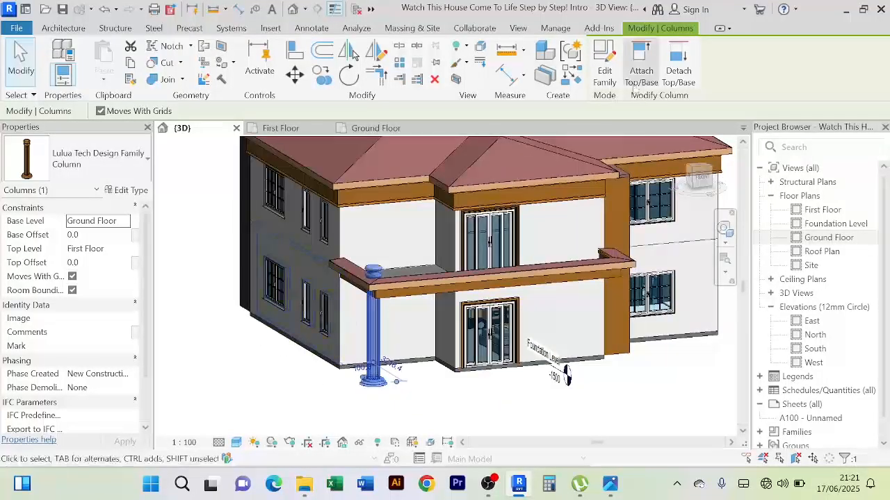
pyautogui.click(604, 66)
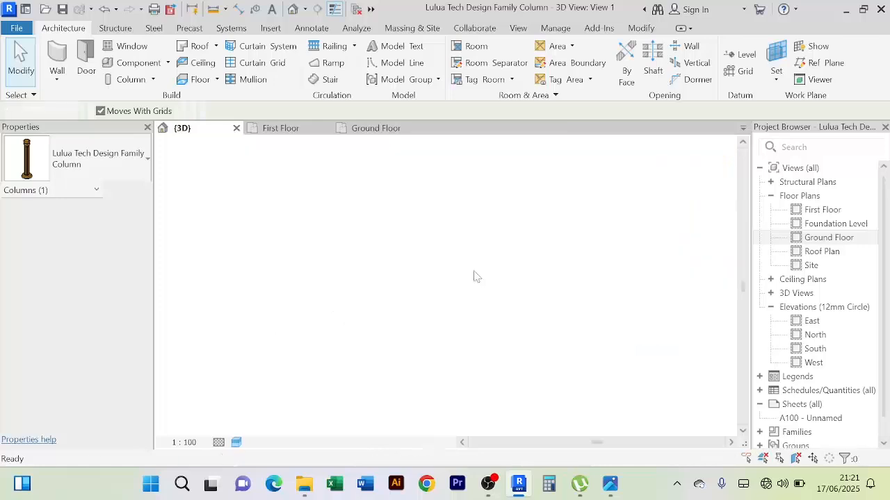
# Lower the column's capital by setting its elevation from the Upper Ref Level to 500
pyautogui.click(457, 222)
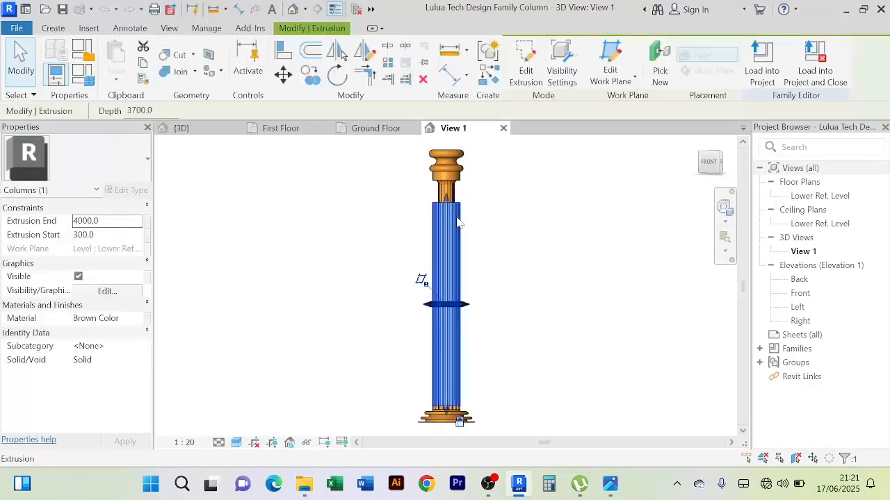
pyautogui.click(456, 179)
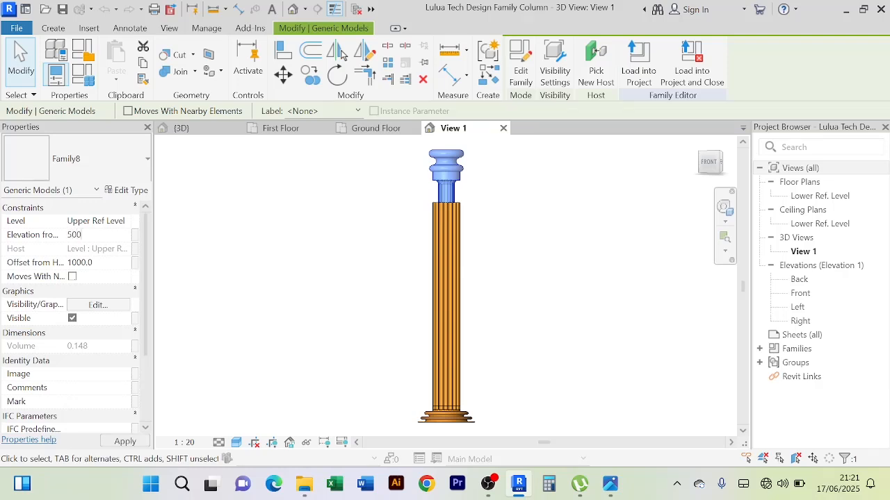
pyautogui.press('Return')
pyautogui.click(477, 225)
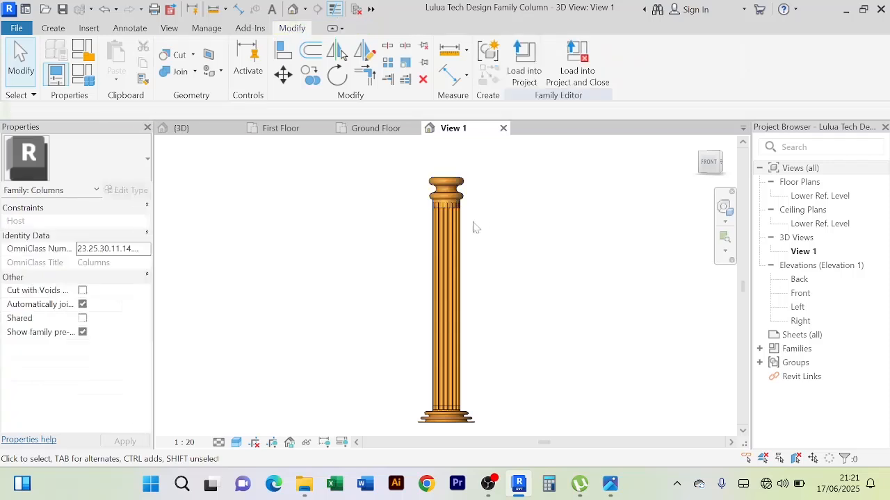
# Lower the fluted shaft's extrusion end to about 3918 and load the column family into the project, overwriting the existing version and its parameter values
pyautogui.click(456, 232)
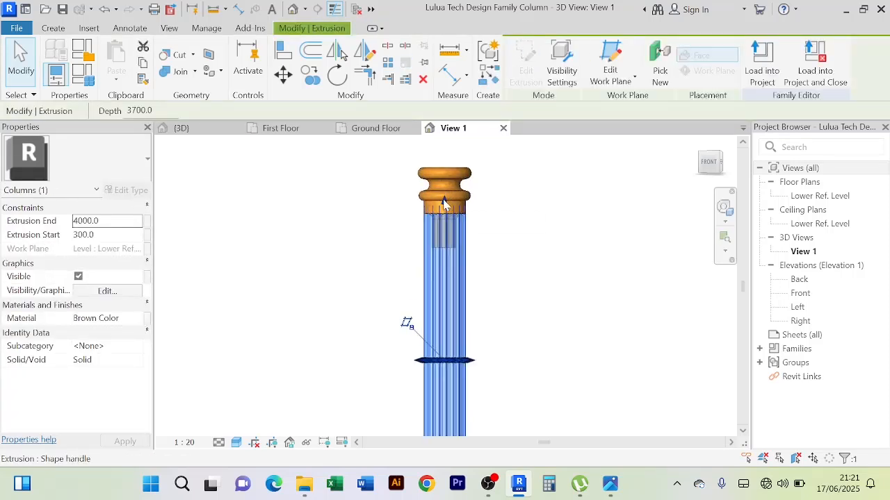
pyautogui.moveTo(443, 203); pyautogui.dragTo(446, 215)
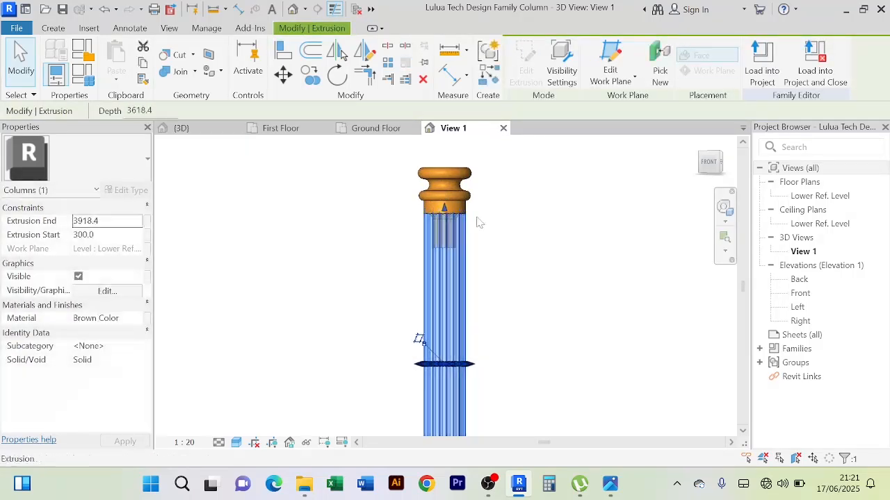
pyautogui.click(484, 212)
pyautogui.scroll(2, 450, 221)
pyautogui.click(464, 231)
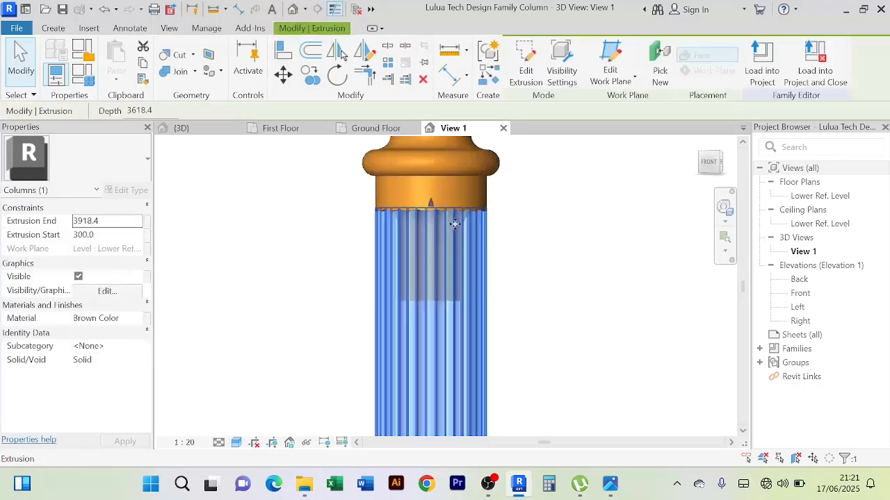
pyautogui.scroll(-3, 529, 215)
pyautogui.click(532, 217)
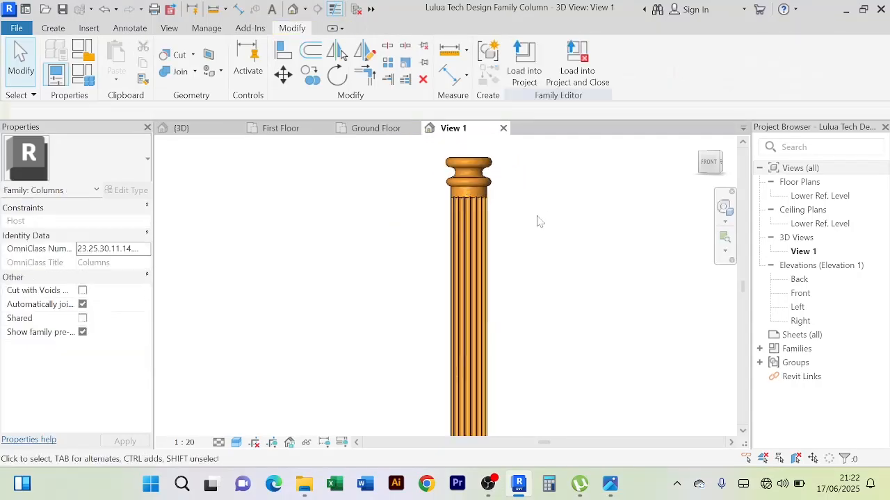
pyautogui.scroll(-2, 539, 226)
pyautogui.click(523, 73)
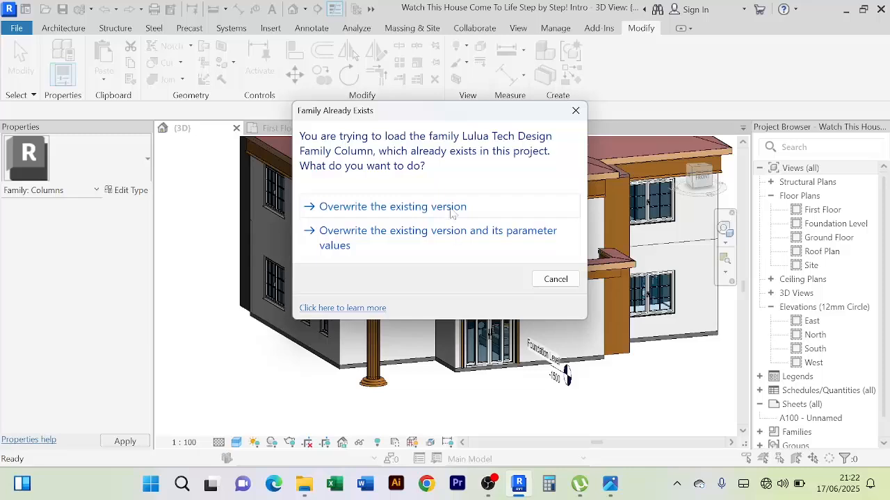
pyautogui.click(453, 233)
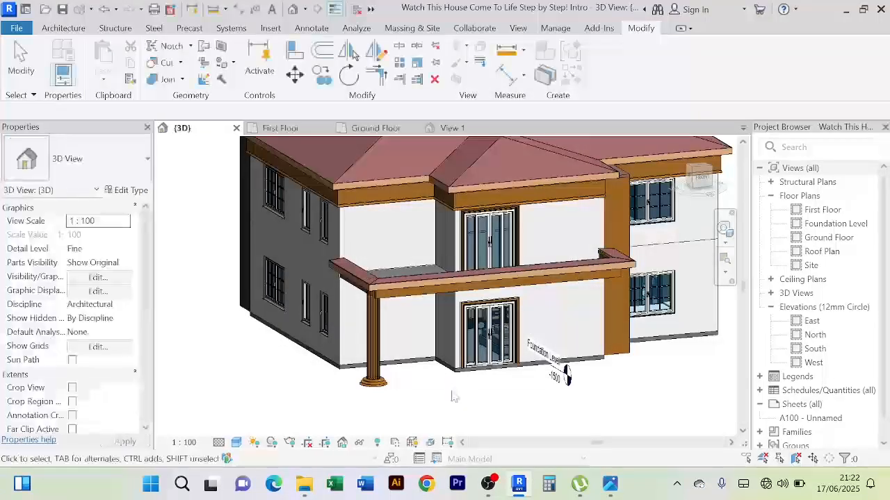
# Examine from below how the reloaded column's shaft and capital meet the balcony roof corner
pyautogui.keyDown('shift'); pyautogui.moveTo(453, 396); pyautogui.dragTo(511, 334, button='middle'); pyautogui.keyUp('shift')
pyautogui.scroll(6, 360, 331)
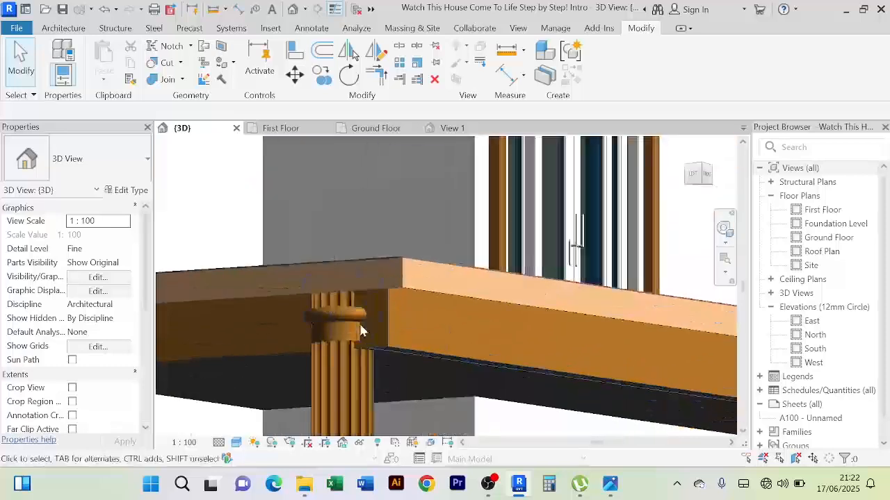
pyautogui.scroll(2, 360, 332)
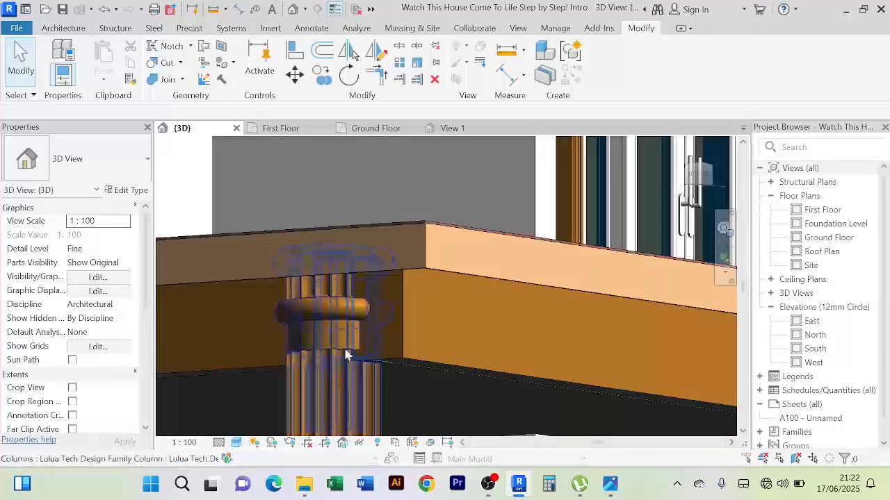
pyautogui.scroll(-4, 344, 369)
pyautogui.scroll(5, 348, 341)
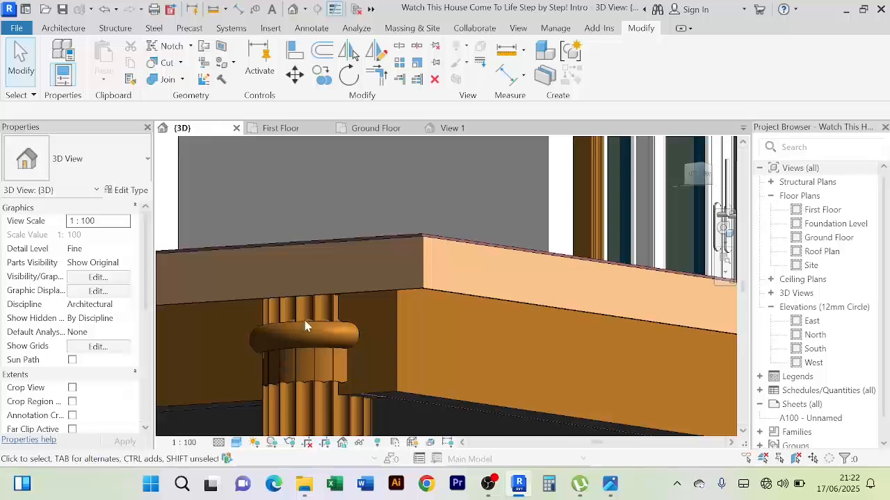
pyautogui.scroll(-3, 309, 360)
pyautogui.scroll(2, 326, 322)
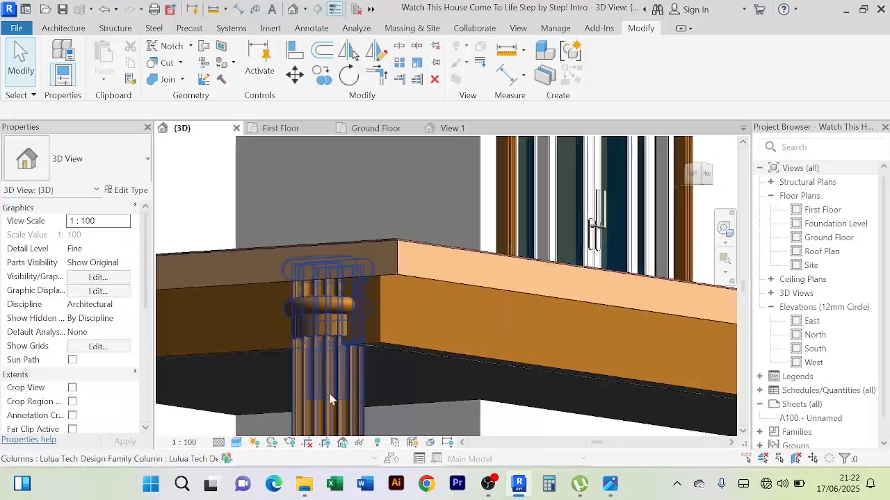
pyautogui.scroll(-1, 330, 395)
pyautogui.moveTo(334, 386); pyautogui.dragTo(359, 323, button='middle')
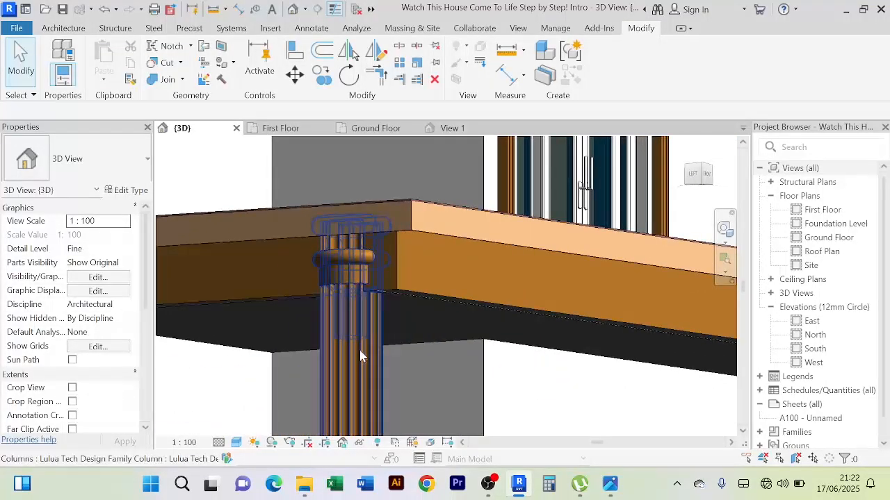
pyautogui.scroll(-2, 354, 278)
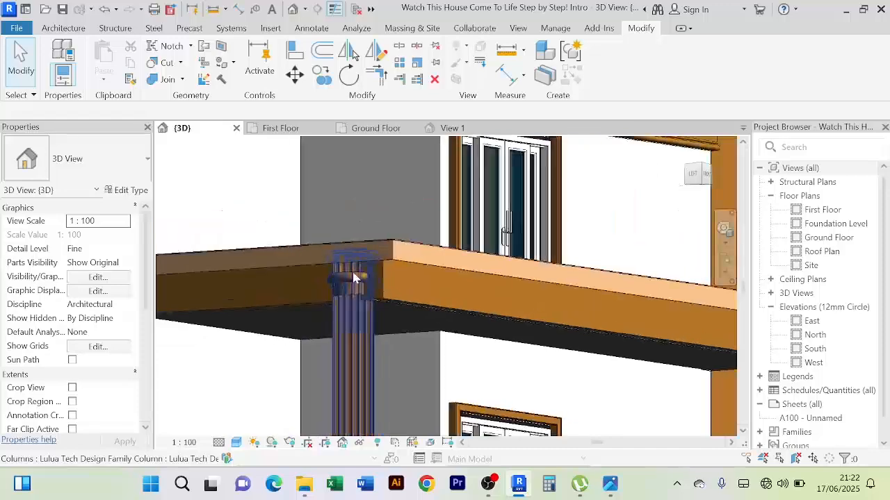
pyautogui.scroll(-2, 348, 347)
pyautogui.scroll(-2, 342, 354)
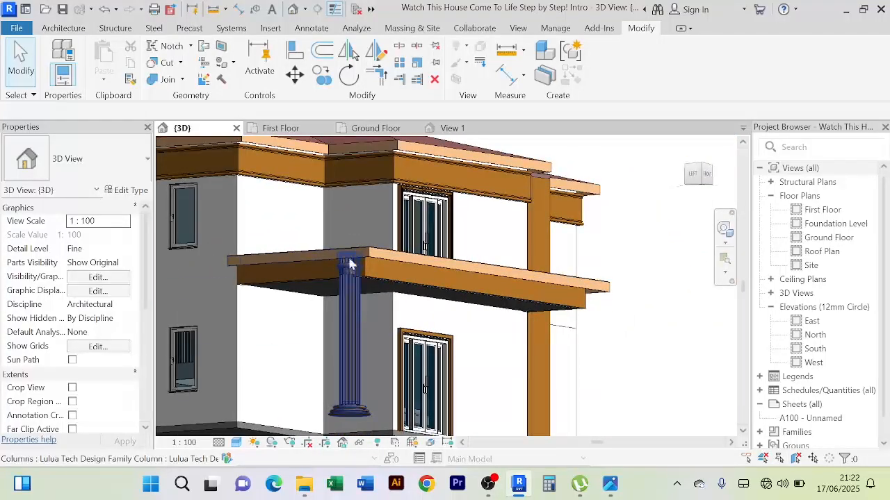
# Reopen the balcony column's family for editing and lower the top of its fluted shaft to an extrusion end of 3500
pyautogui.click(351, 345)
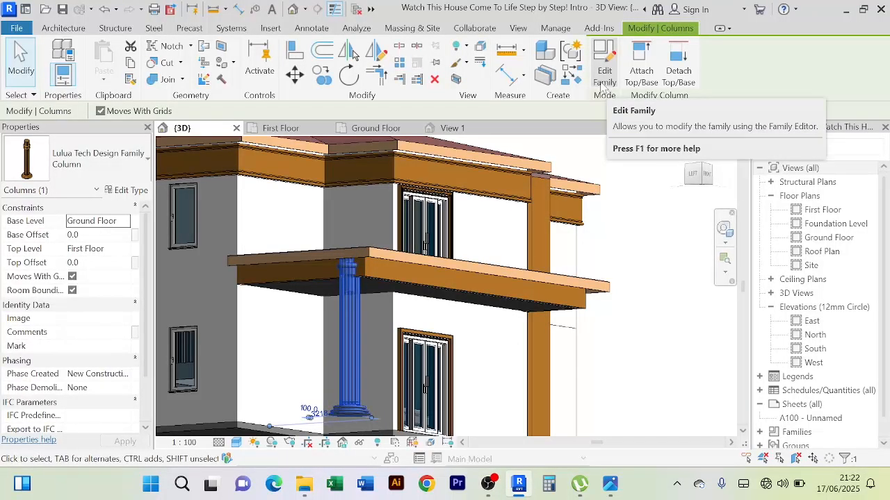
pyautogui.click(603, 78)
pyautogui.scroll(3, 485, 203)
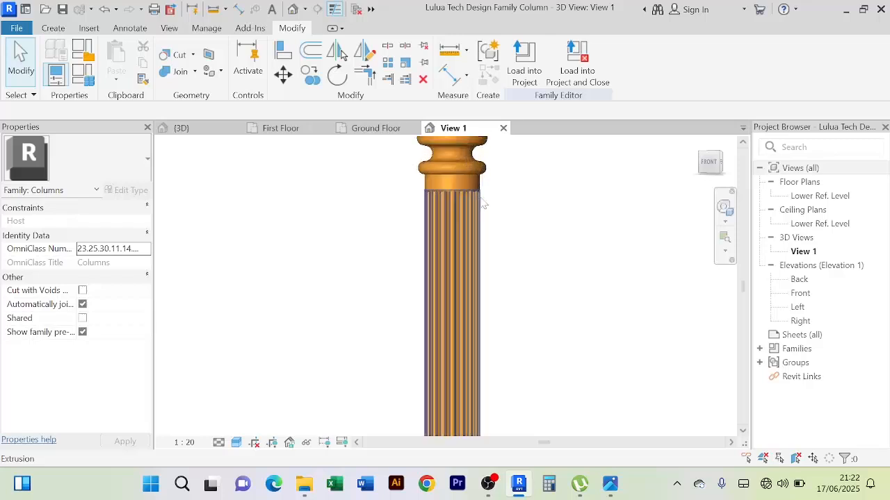
pyautogui.click(457, 225)
pyautogui.scroll(-1, 505, 215)
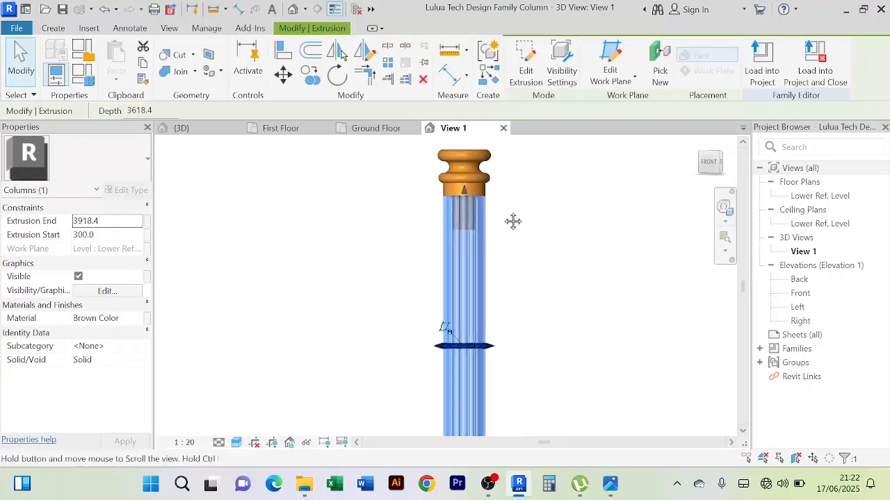
pyautogui.scroll(2, 441, 264)
pyautogui.moveTo(480, 201); pyautogui.dragTo(484, 262, button='middle')
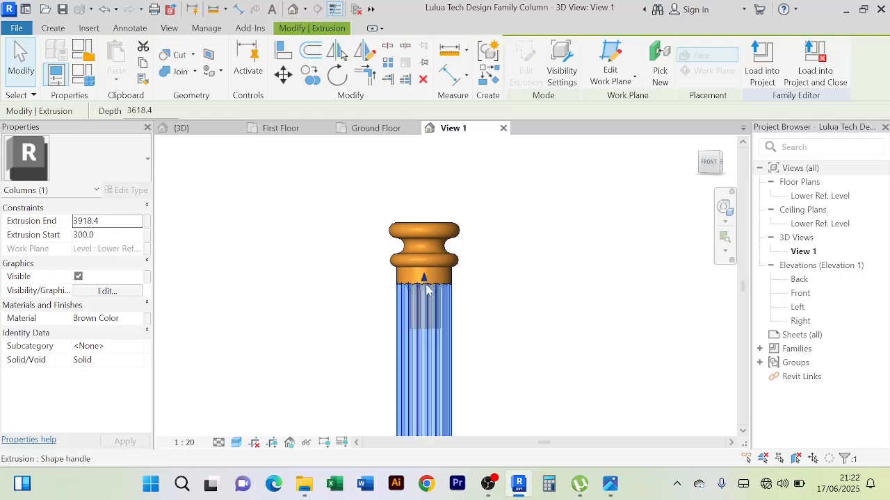
pyautogui.moveTo(424, 282); pyautogui.dragTo(427, 327)
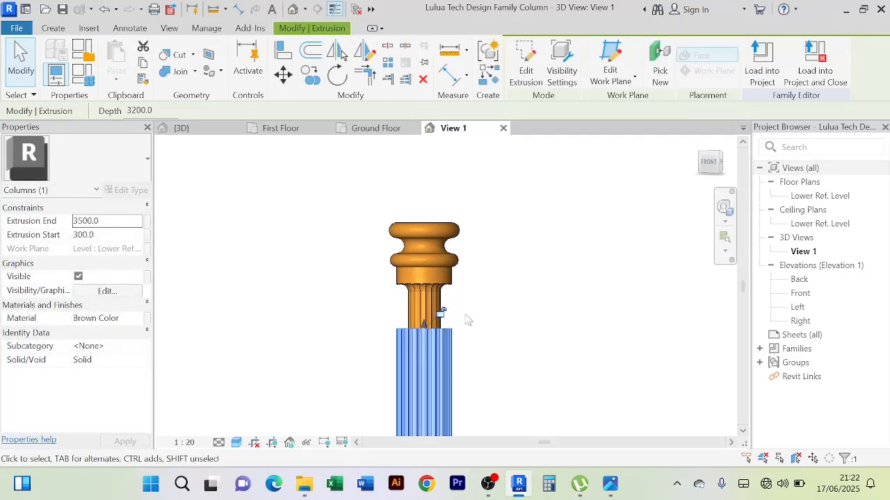
pyautogui.click(479, 303)
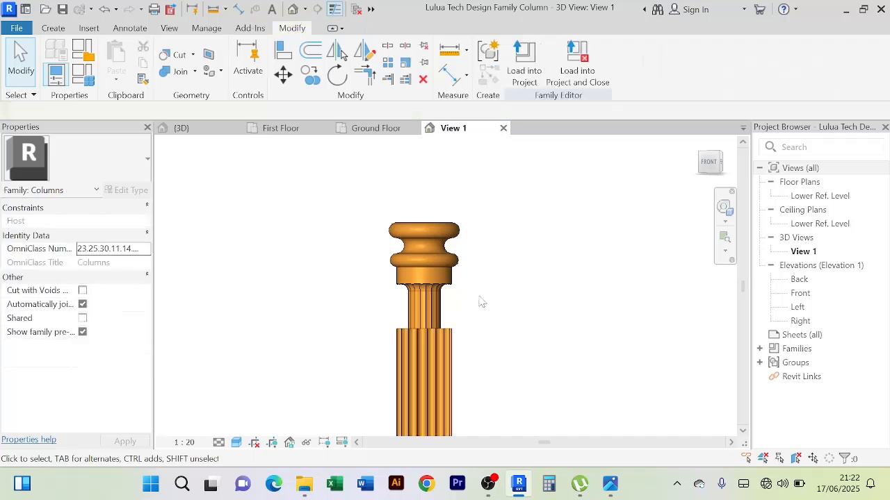
# Load the column family into the project, overwriting the existing version and its parameter values, and check the capital against the balcony roof
pyautogui.click(446, 279)
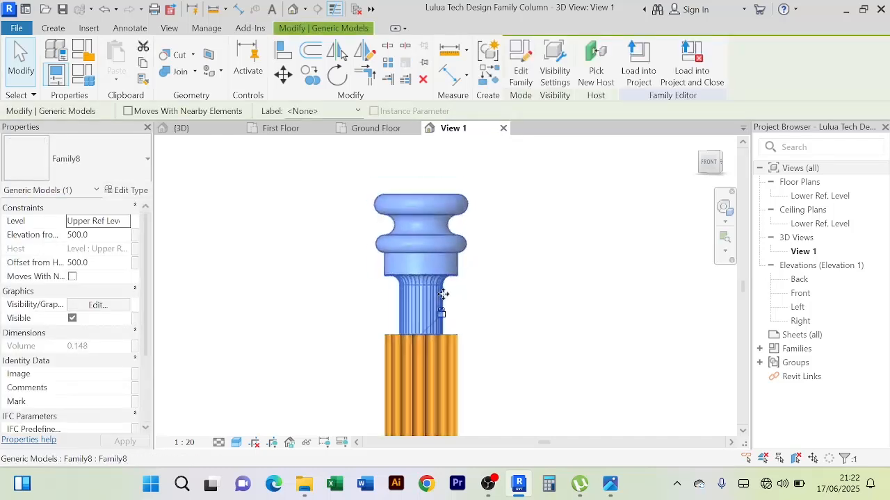
pyautogui.scroll(-3, 515, 294)
pyautogui.click(496, 285)
pyautogui.moveTo(496, 285); pyautogui.dragTo(488, 308, button='middle')
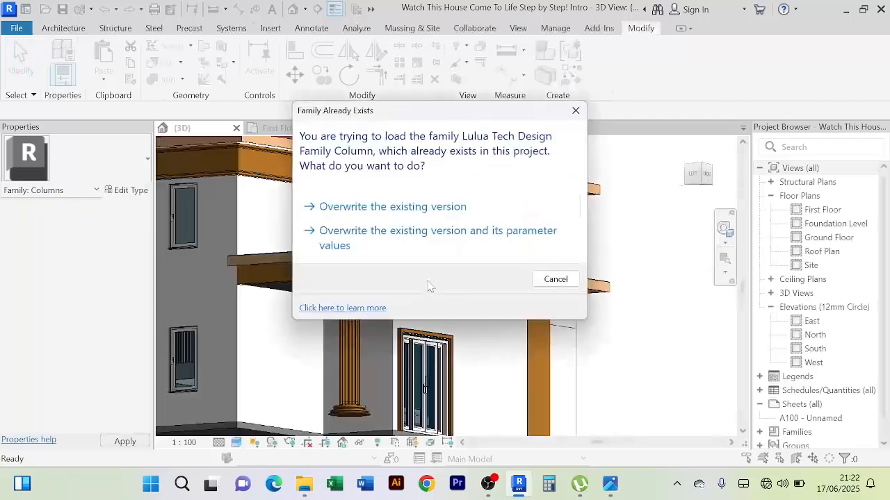
pyautogui.click(434, 235)
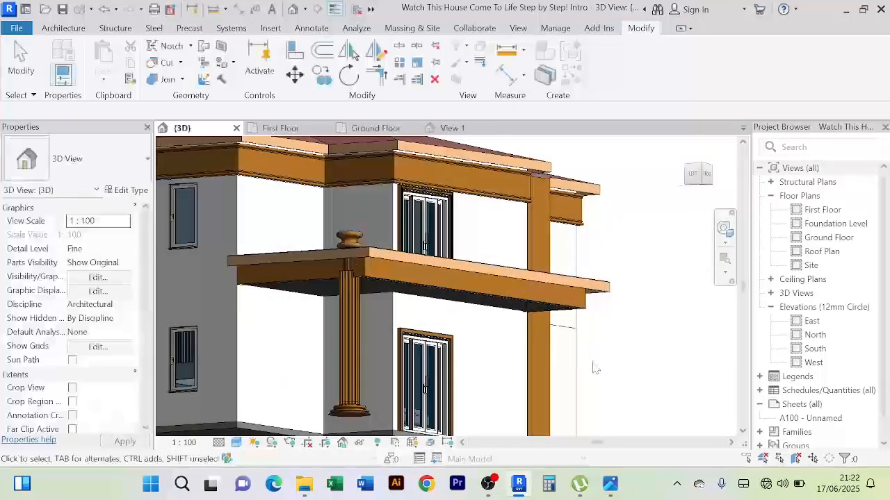
pyautogui.scroll(-3, 592, 364)
pyautogui.keyDown('shift'); pyautogui.moveTo(591, 363); pyautogui.dragTo(604, 425, button='middle'); pyautogui.keyUp('shift')
pyautogui.scroll(3, 433, 299)
pyautogui.keyDown('shift'); pyautogui.moveTo(398, 294); pyautogui.dragTo(389, 344, button='middle'); pyautogui.keyUp('shift')
# Reopen the column family and pull the shaft's top down, together with the capital, to an extrusion end of about 2611.5
pyautogui.click(386, 343)
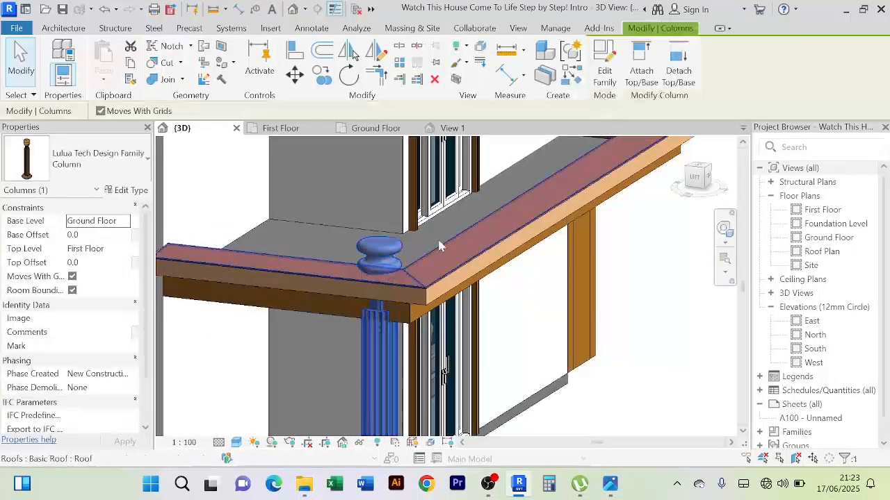
pyautogui.click(605, 75)
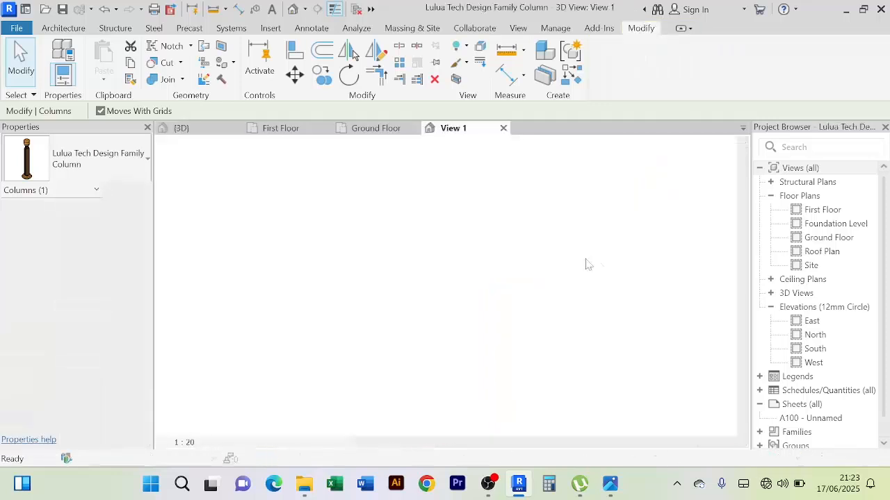
pyautogui.click(434, 294)
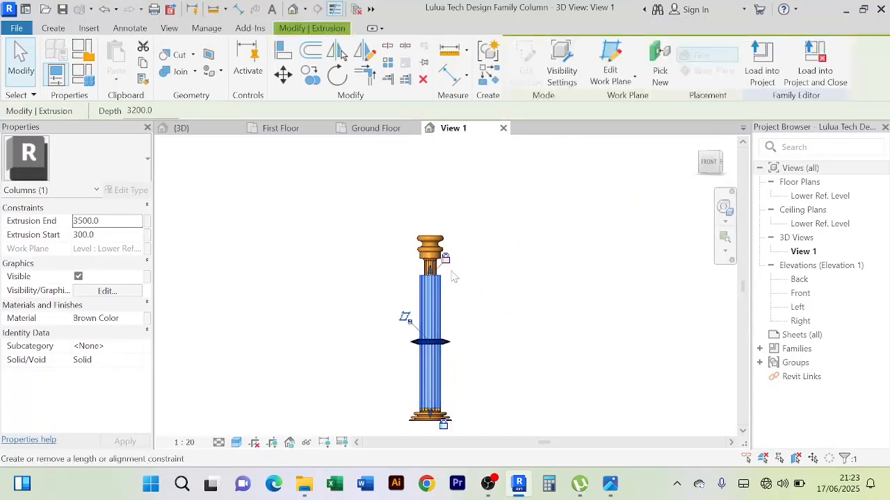
pyautogui.scroll(1, 446, 277)
pyautogui.moveTo(424, 273); pyautogui.dragTo(425, 282)
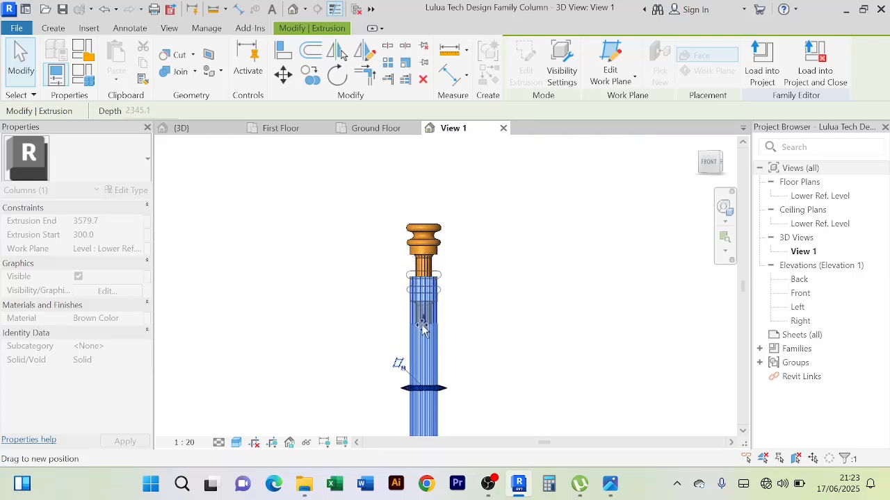
pyautogui.moveTo(422, 328); pyautogui.dragTo(437, 308)
pyautogui.click(486, 298)
pyautogui.scroll(-1, 494, 278)
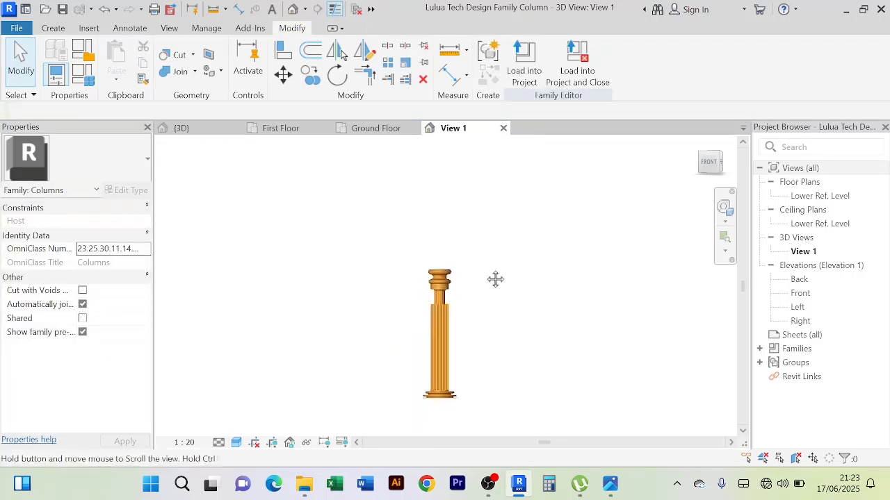
# Reload the shortened column into the project over the existing version and inspect its capital under the balcony roof corner
pyautogui.click(532, 72)
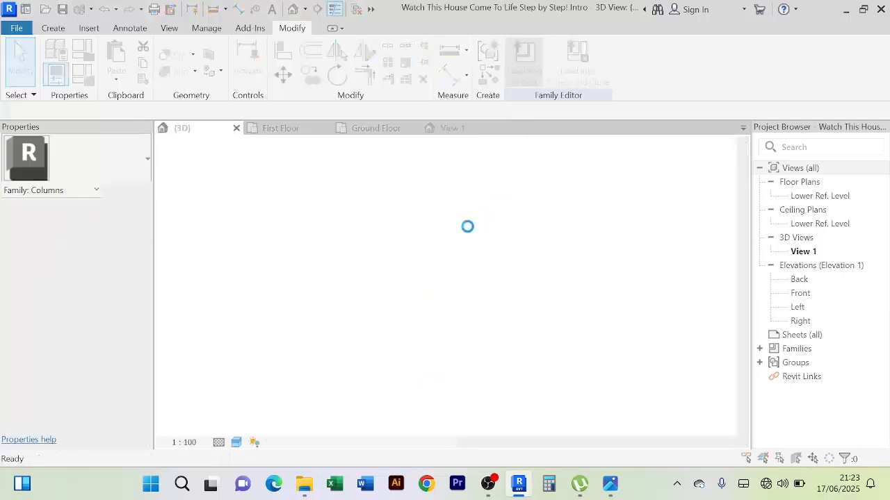
pyautogui.click(449, 251)
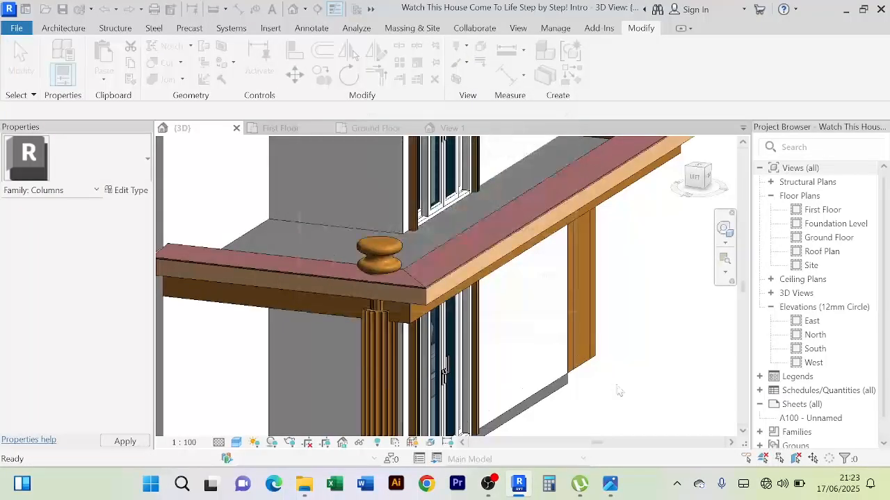
pyautogui.moveTo(634, 395); pyautogui.dragTo(628, 335, button='middle')
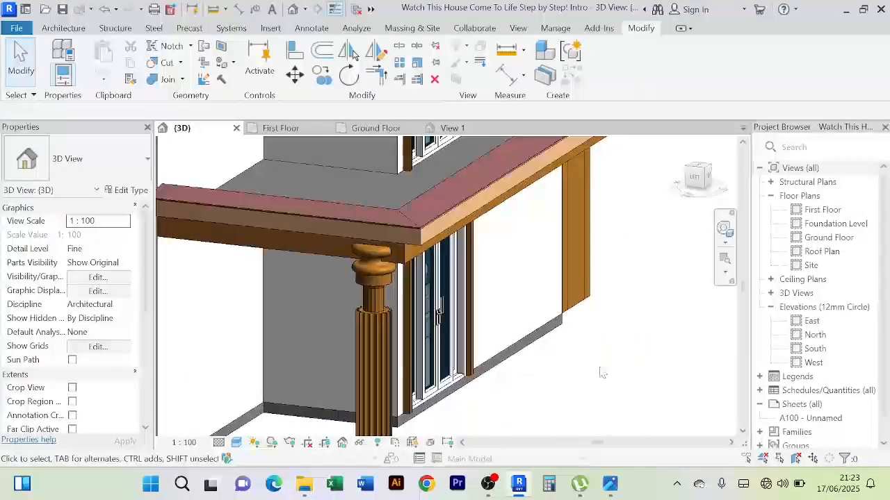
pyautogui.keyDown('shift'); pyautogui.moveTo(602, 373); pyautogui.dragTo(431, 284, button='middle'); pyautogui.keyUp('shift')
pyautogui.scroll(5, 433, 291)
pyautogui.keyDown('shift'); pyautogui.moveTo(470, 308); pyautogui.dragTo(474, 248, button='middle'); pyautogui.keyUp('shift')
pyautogui.scroll(2, 488, 290)
pyautogui.keyDown('shift'); pyautogui.moveTo(488, 289); pyautogui.dragTo(493, 246, button='middle'); pyautogui.keyUp('shift')
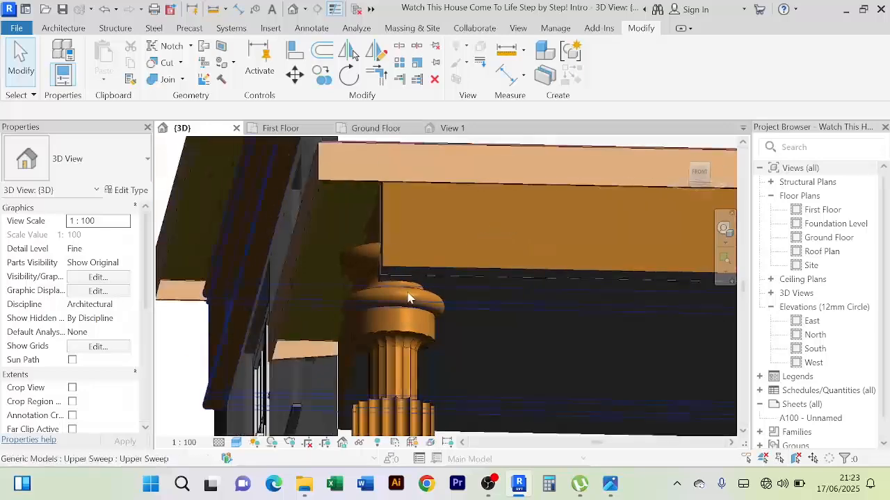
pyautogui.keyDown('shift'); pyautogui.moveTo(409, 298); pyautogui.dragTo(490, 269, button='middle'); pyautogui.keyUp('shift')
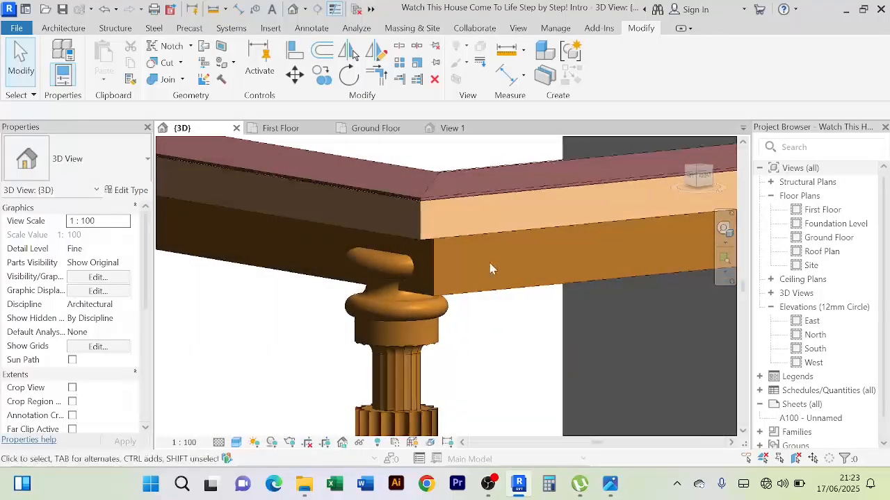
# Reopen the balcony column's family for editing and try to move the capital down onto the fluted shaft
pyautogui.click(406, 324)
pyautogui.click(605, 73)
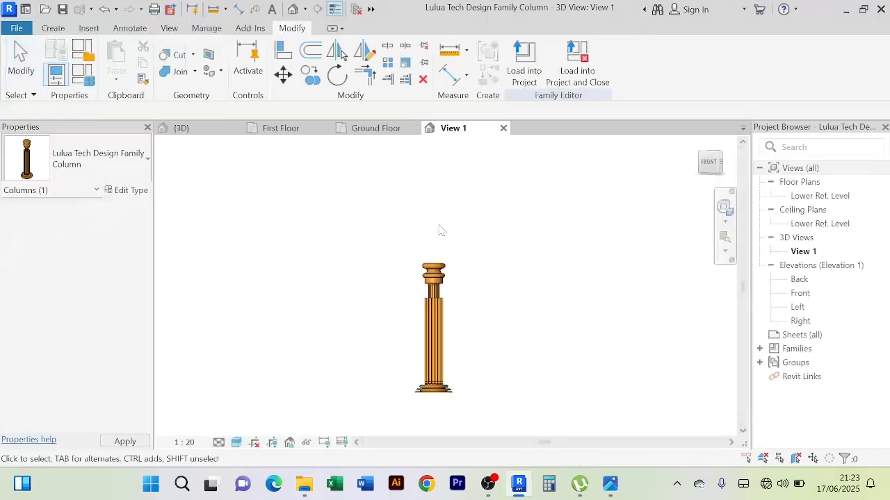
pyautogui.click(435, 289)
pyautogui.click(439, 316)
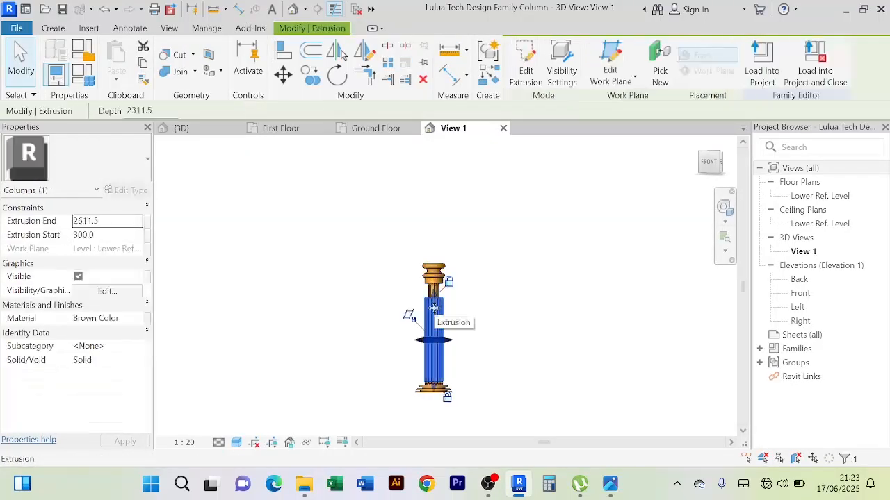
pyautogui.scroll(3, 440, 317)
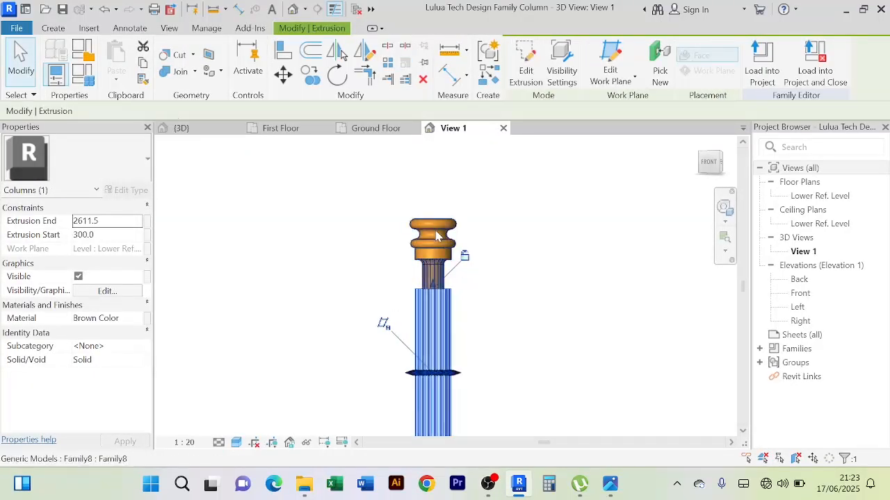
pyautogui.click(435, 235)
pyautogui.moveTo(433, 244); pyautogui.dragTo(434, 254)
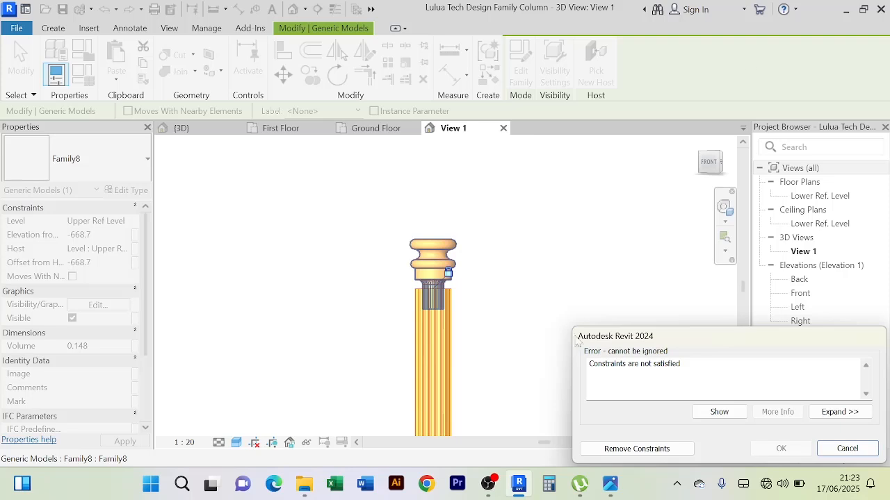
pyautogui.click(848, 449)
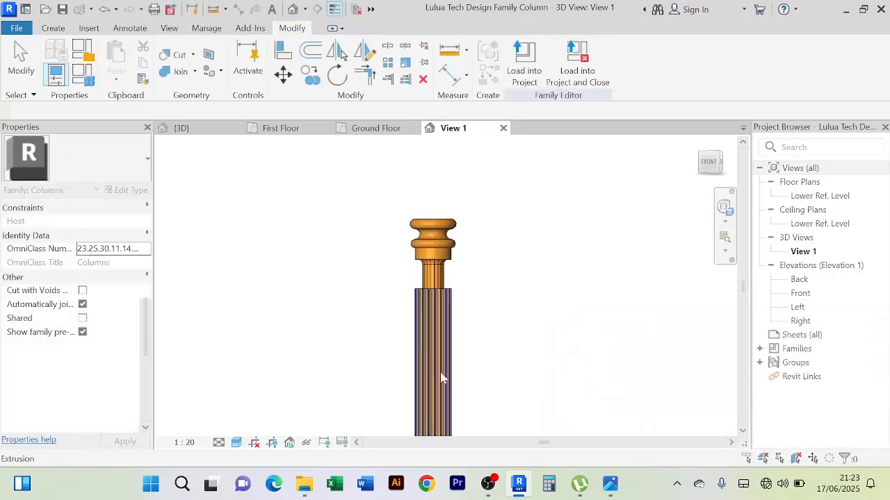
# Pull the top of the column's fluted shaft down, together with the capital, to an extrusion end of about 2334.3
pyautogui.click(431, 342)
pyautogui.moveTo(528, 319); pyautogui.dragTo(522, 243, button='middle')
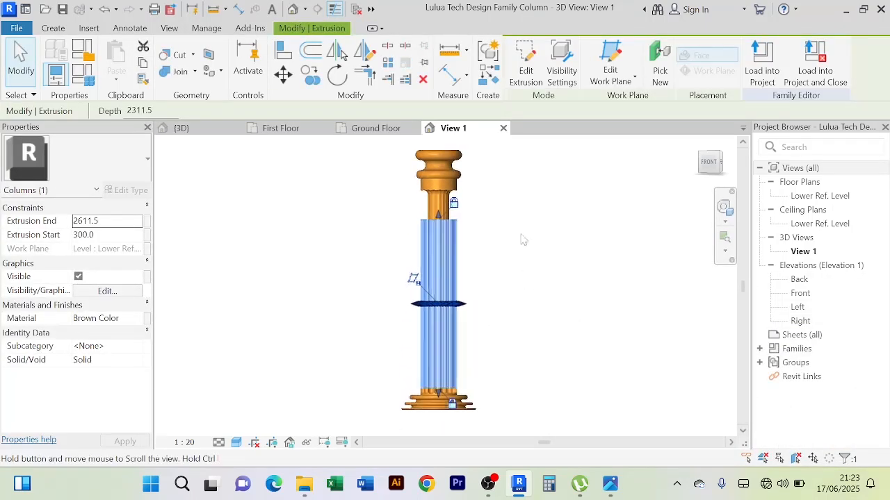
pyautogui.click(444, 221)
pyautogui.moveTo(442, 219); pyautogui.dragTo(439, 217)
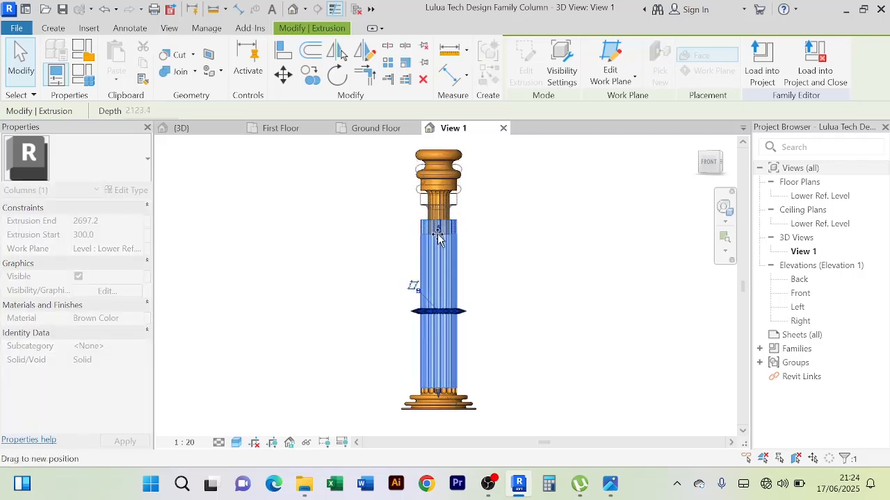
pyautogui.moveTo(436, 240); pyautogui.dragTo(438, 249)
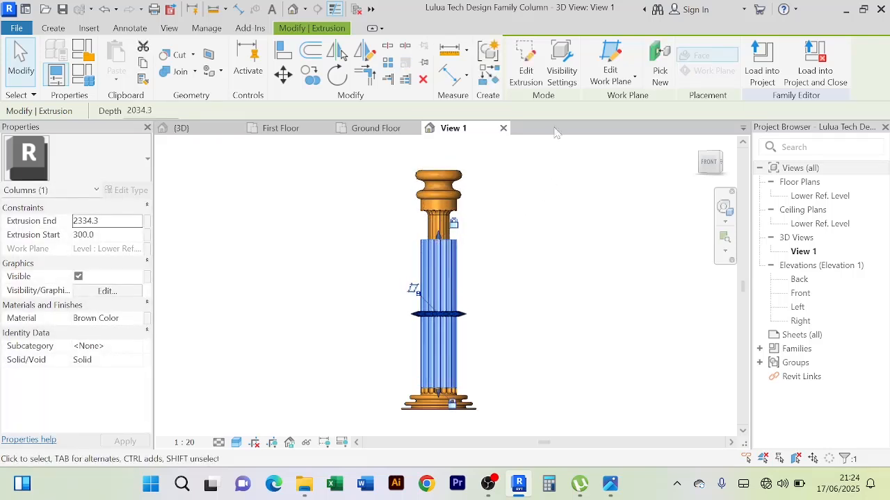
pyautogui.click(548, 212)
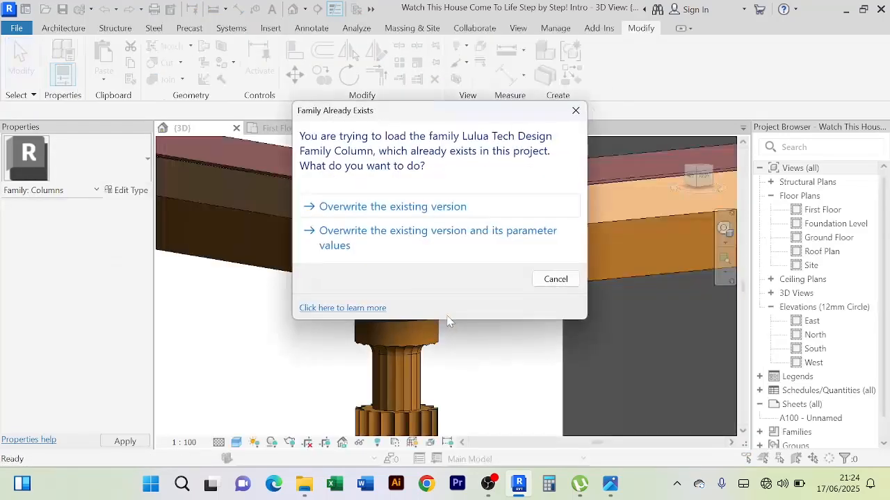
# Load the column family into the project, overwriting the existing version and its parameter values, and inspect the column beneath the balcony roof
pyautogui.click(468, 246)
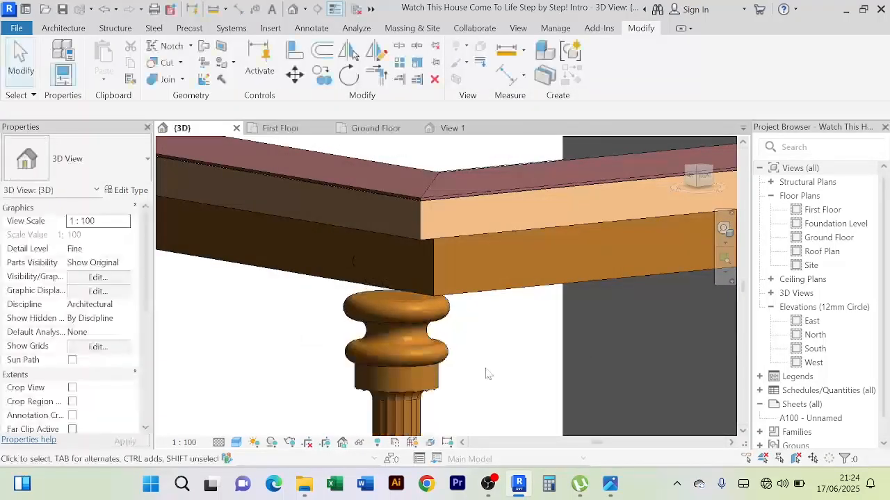
pyautogui.keyDown('shift'); pyautogui.moveTo(490, 370); pyautogui.dragTo(556, 248, button='middle'); pyautogui.keyUp('shift')
pyautogui.scroll(-2, 541, 346)
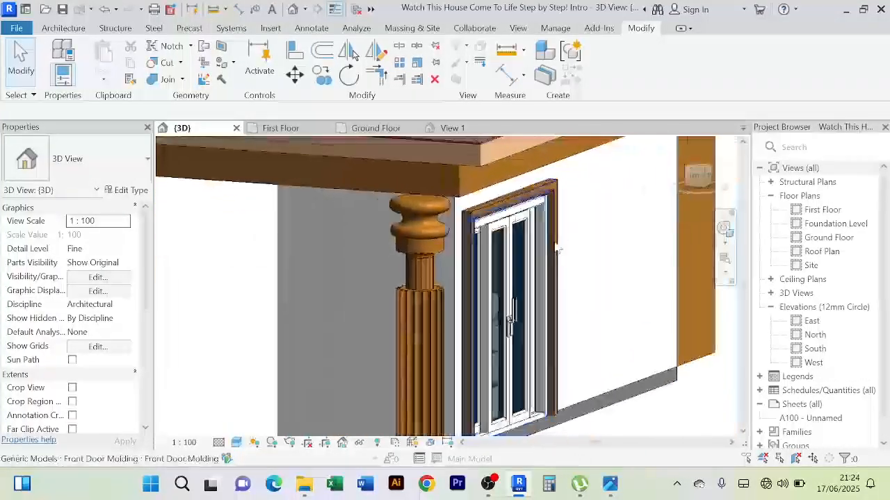
pyautogui.scroll(-3, 556, 248)
pyautogui.moveTo(603, 397)
pyautogui.keyDown('shift'); pyautogui.mouseDown(button='middle')
pyautogui.moveTo(503, 359)
pyautogui.moveTo(507, 377)
pyautogui.moveTo(556, 392)
pyautogui.moveTo(515, 411)
pyautogui.moveTo(528, 433)
pyautogui.moveTo(487, 419)
pyautogui.moveTo(546, 426)
pyautogui.moveTo(556, 413)
pyautogui.moveTo(515, 403)
pyautogui.moveTo(487, 415)
pyautogui.moveTo(488, 333)
pyautogui.mouseUp(button='middle'); pyautogui.keyUp('shift')
pyautogui.scroll(2, 515, 411)
pyautogui.scroll(-3, 520, 428)
# Reopen the column's family for editing and raise the top of its fluted shaft to an extrusion end of about 2455.2
pyautogui.click(490, 276)
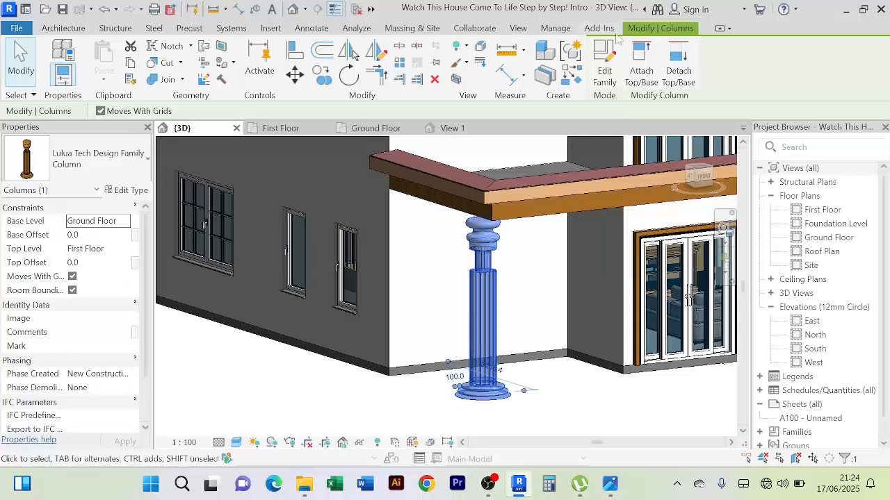
pyautogui.click(604, 70)
pyautogui.click(455, 256)
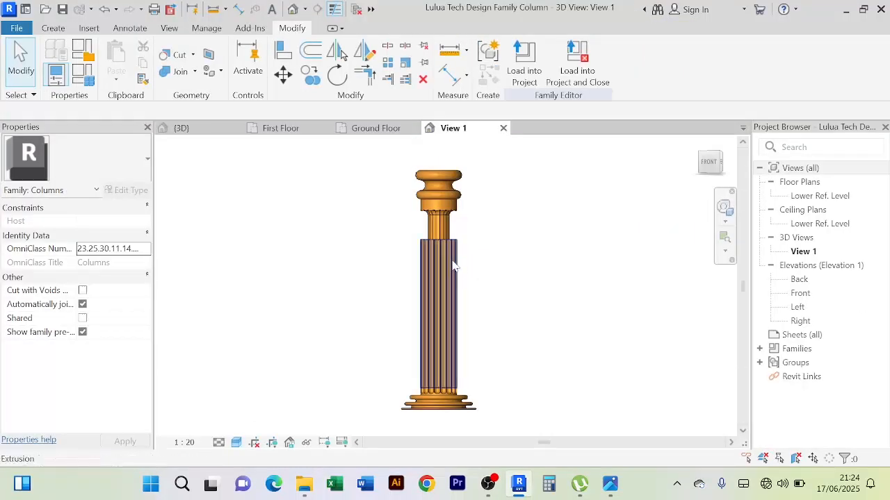
pyautogui.click(440, 237)
pyautogui.moveTo(439, 237); pyautogui.dragTo(439, 232)
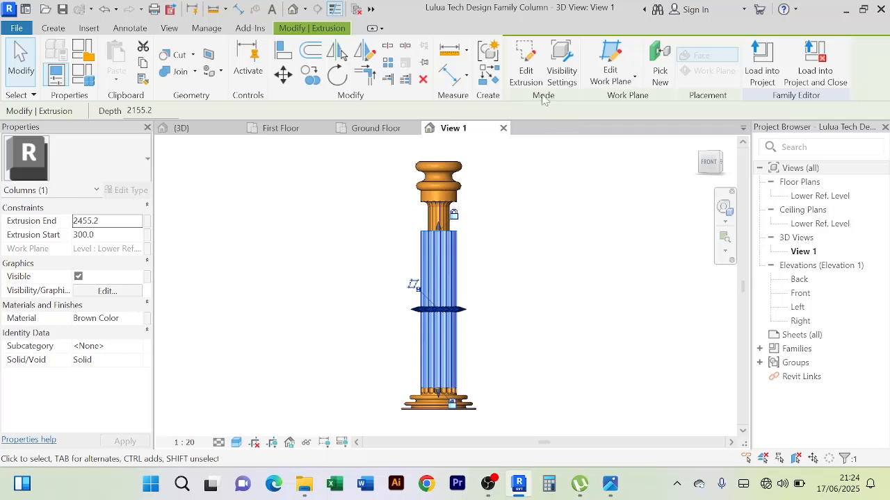
pyautogui.click(505, 222)
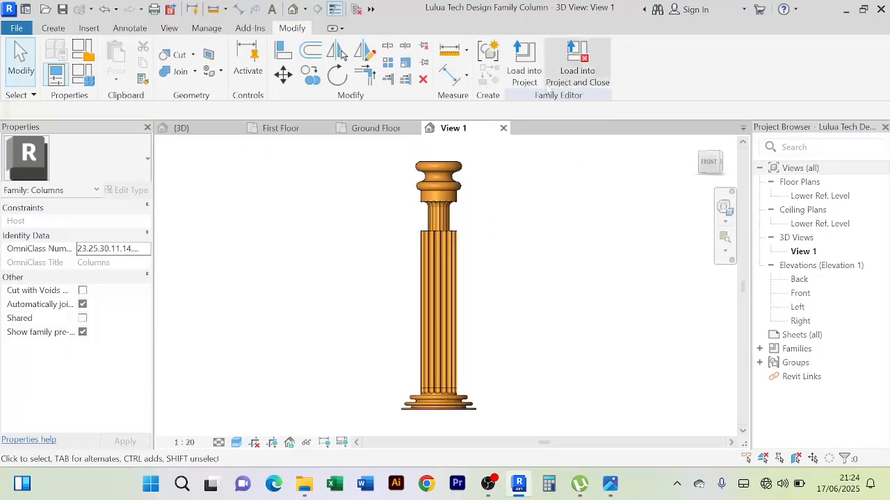
# Load the lengthened column into the project over the existing version and its parameter values, and check the capital at the roof corner
pyautogui.click(524, 66)
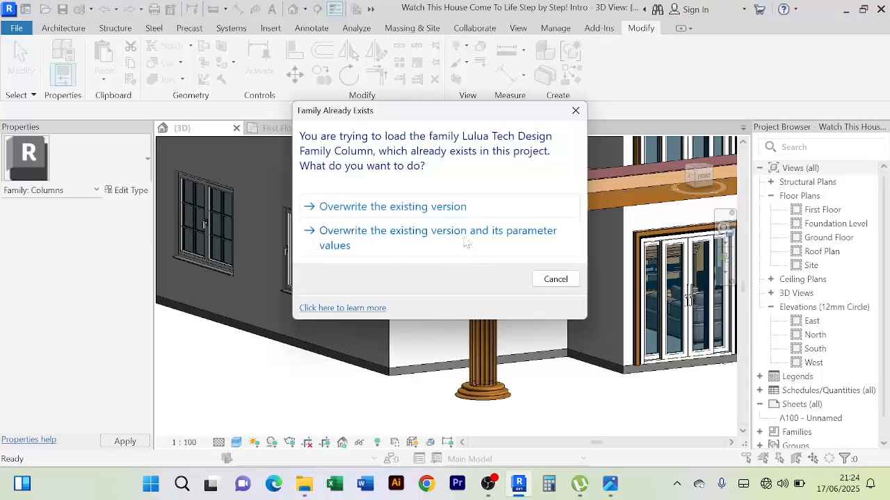
pyautogui.click(465, 241)
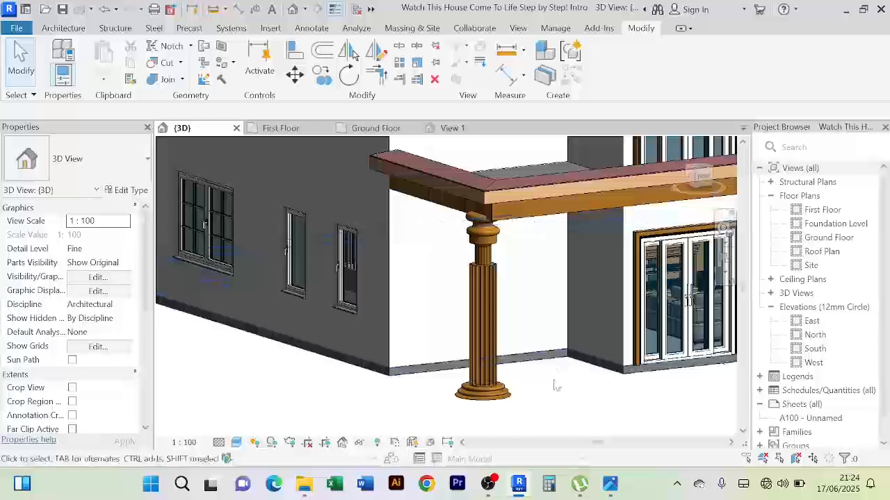
pyautogui.keyDown('shift'); pyautogui.moveTo(554, 397); pyautogui.dragTo(504, 278, button='middle'); pyautogui.keyUp('shift')
pyautogui.scroll(6, 504, 265)
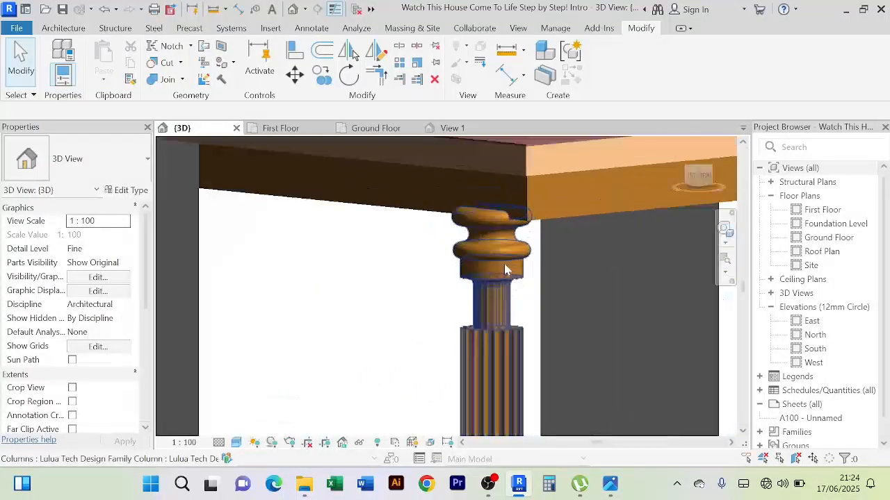
# Set the balcony column's base offset to -50 and examine how its capital meets the underside of the roof corner
pyautogui.click(505, 265)
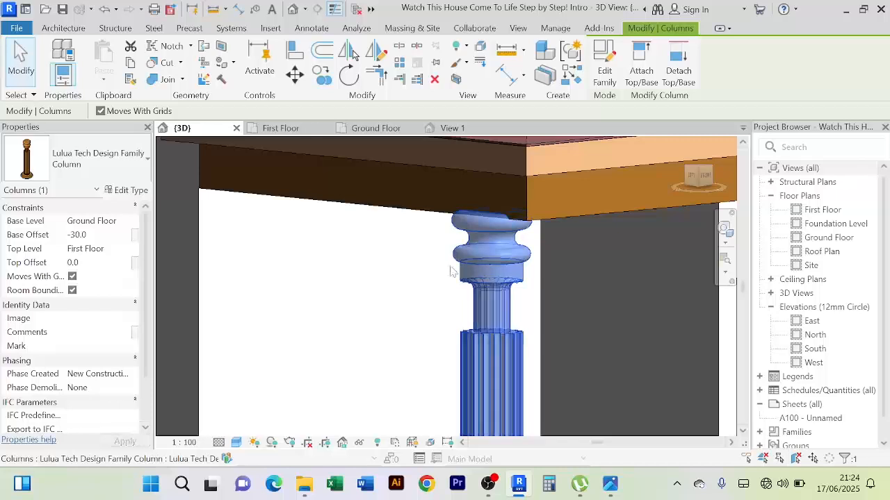
pyautogui.keyDown('shift'); pyautogui.moveTo(471, 291); pyautogui.dragTo(424, 252, button='middle'); pyautogui.keyUp('shift')
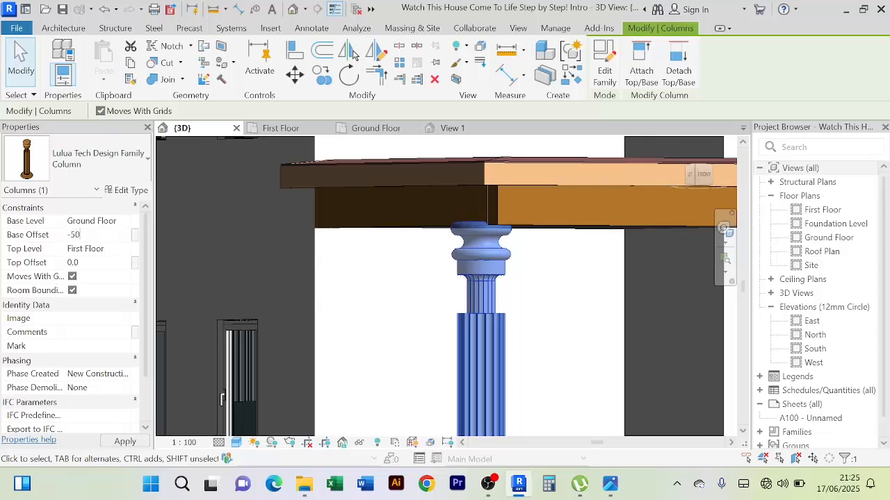
pyautogui.keyDown('shift'); pyautogui.moveTo(500, 249); pyautogui.dragTo(556, 292, button='middle'); pyautogui.keyUp('shift')
pyautogui.click(584, 324)
pyautogui.scroll(-4, 578, 319)
pyautogui.scroll(5, 543, 274)
pyautogui.scroll(4, 549, 251)
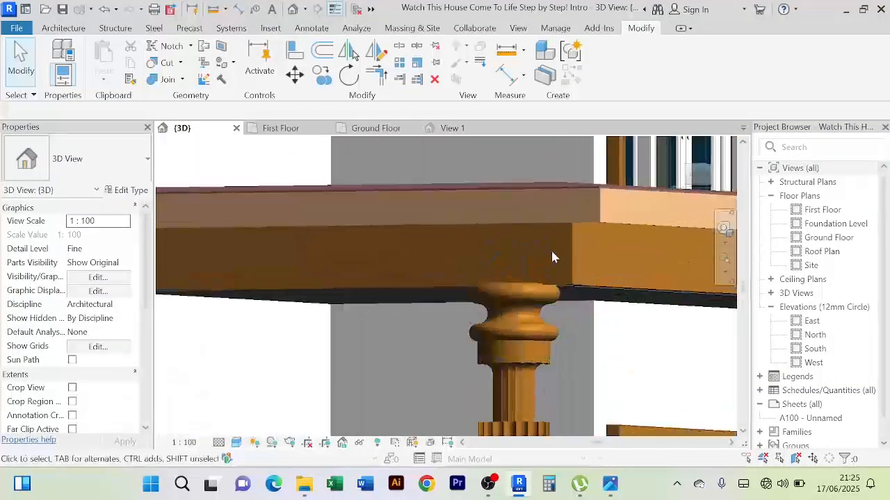
pyautogui.keyDown('shift'); pyautogui.moveTo(540, 253); pyautogui.dragTo(494, 301, button='middle'); pyautogui.keyUp('shift')
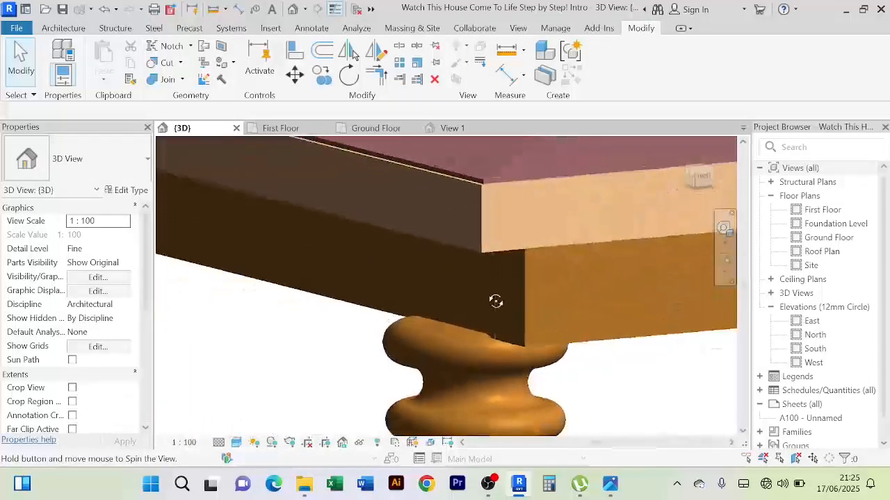
pyautogui.scroll(-6, 477, 284)
pyautogui.keyDown('shift'); pyautogui.moveTo(530, 418); pyautogui.dragTo(450, 388, button='middle'); pyautogui.keyUp('shift')
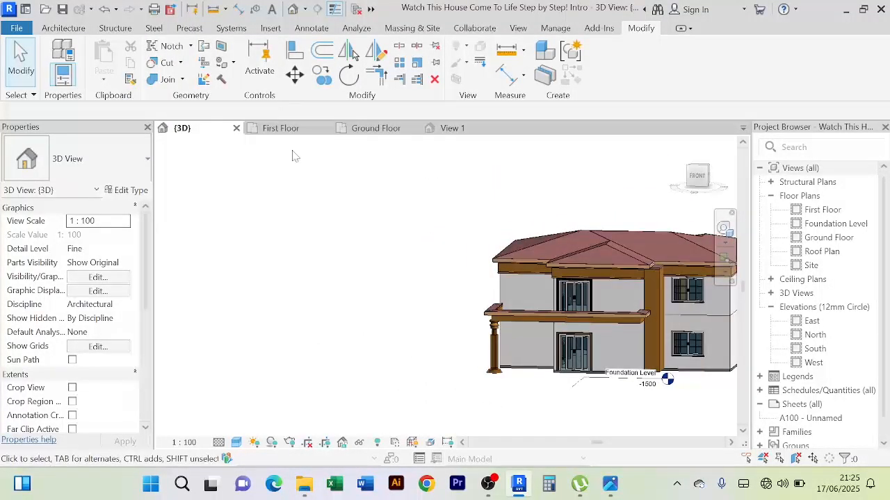
# In the Ground Floor plan, copy the column horizontally about 9400 mm to the balcony's other front corner and check it in 3D
pyautogui.click(375, 128)
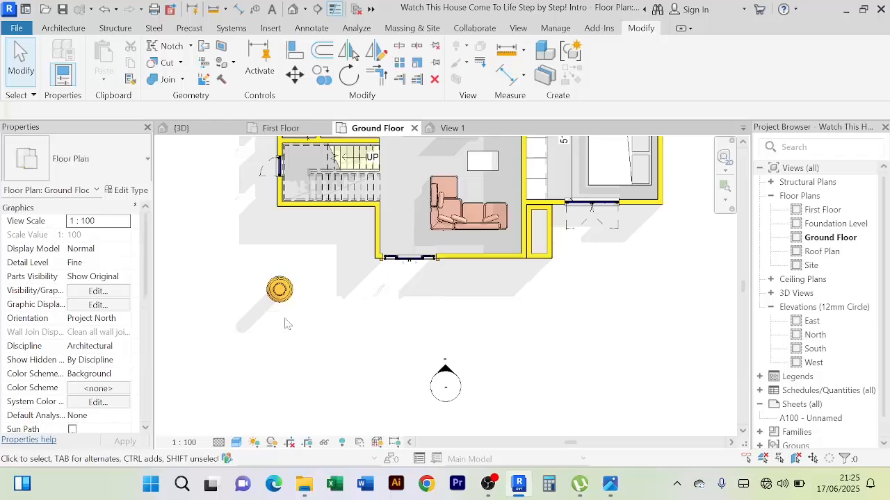
pyautogui.click(277, 297)
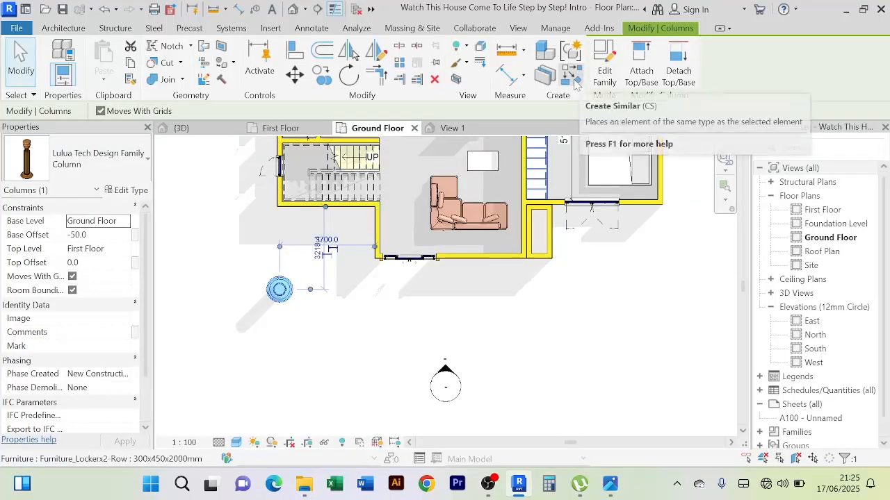
pyautogui.press('Escape')
pyautogui.click(321, 74)
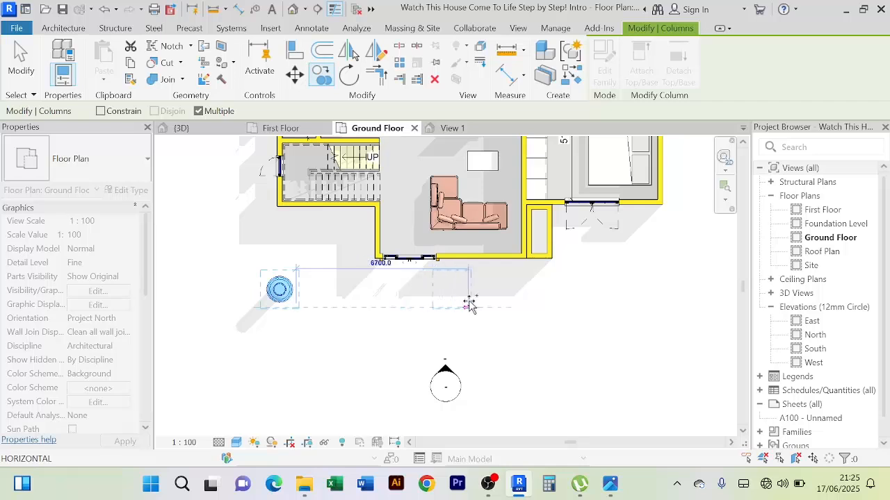
pyautogui.click(541, 307)
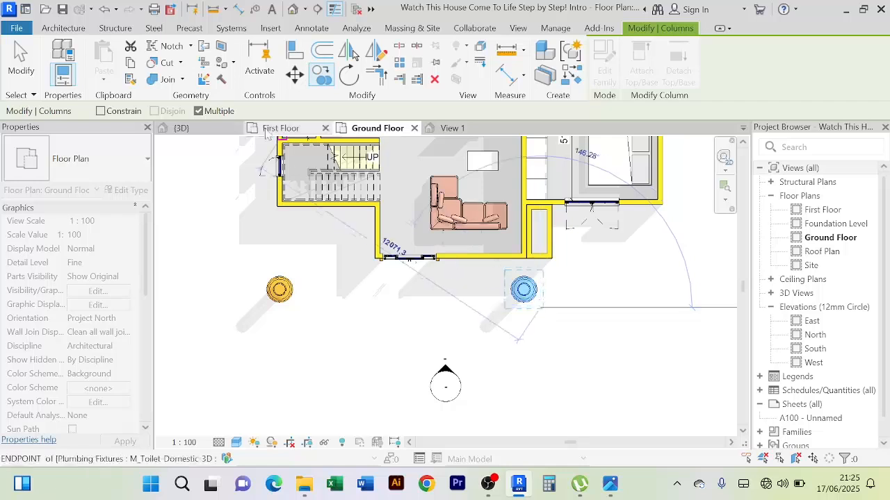
pyautogui.click(182, 129)
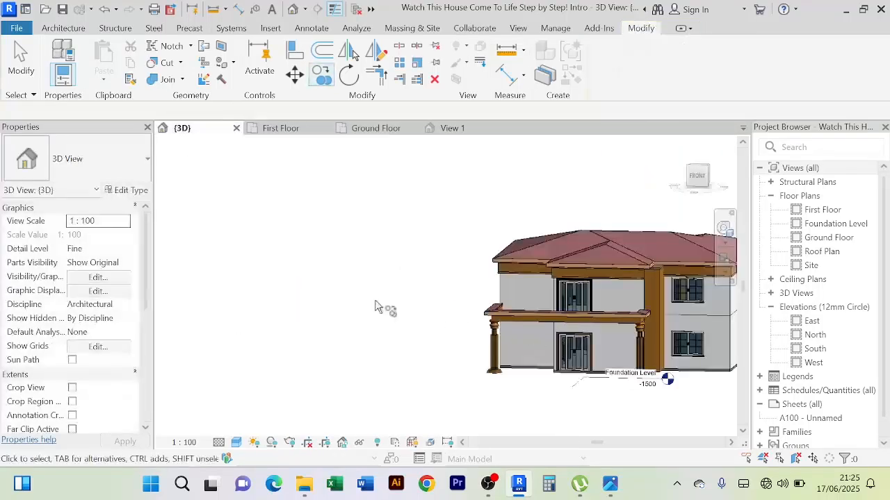
pyautogui.rightClick(346, 262)
pyautogui.click(388, 199)
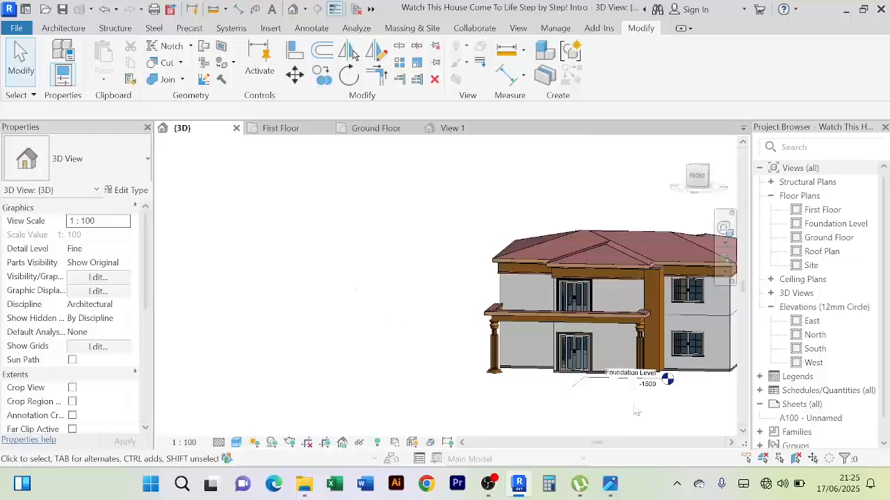
# Examine both balcony columns in 3D from the front, side and corner, and return to the Ground Floor plan
pyautogui.keyDown('shift'); pyautogui.moveTo(470, 396); pyautogui.dragTo(526, 369, button='middle'); pyautogui.keyUp('shift')
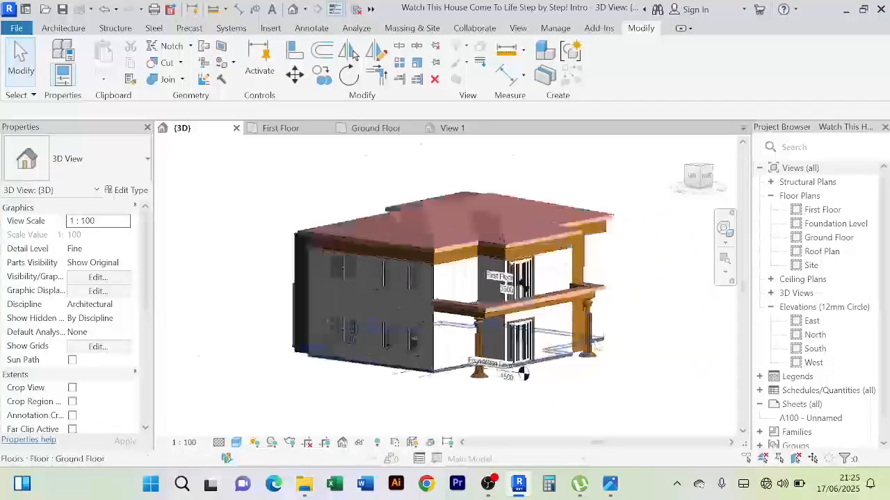
pyautogui.scroll(5, 643, 317)
pyautogui.keyDown('shift'); pyautogui.moveTo(644, 317); pyautogui.dragTo(318, 351, button='middle'); pyautogui.keyUp('shift')
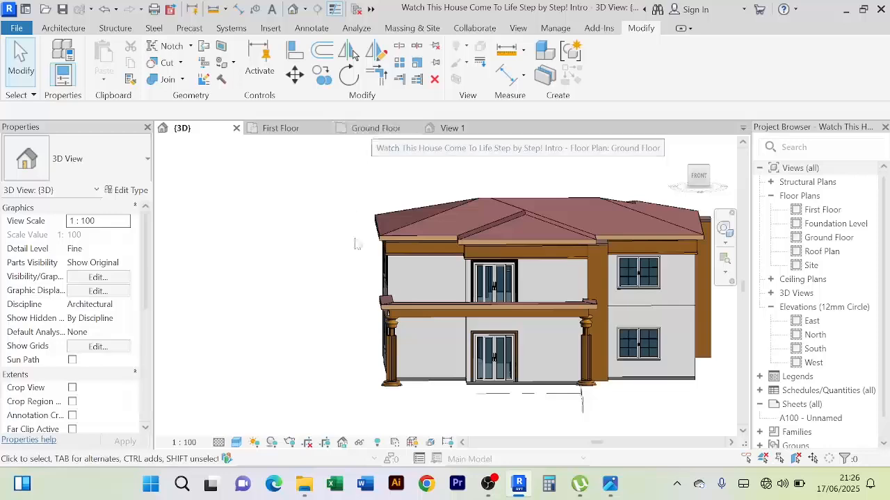
pyautogui.scroll(4, 358, 316)
pyautogui.moveTo(358, 335); pyautogui.dragTo(386, 292, button='middle')
pyautogui.scroll(-1, 322, 331)
pyautogui.scroll(-2, 321, 332)
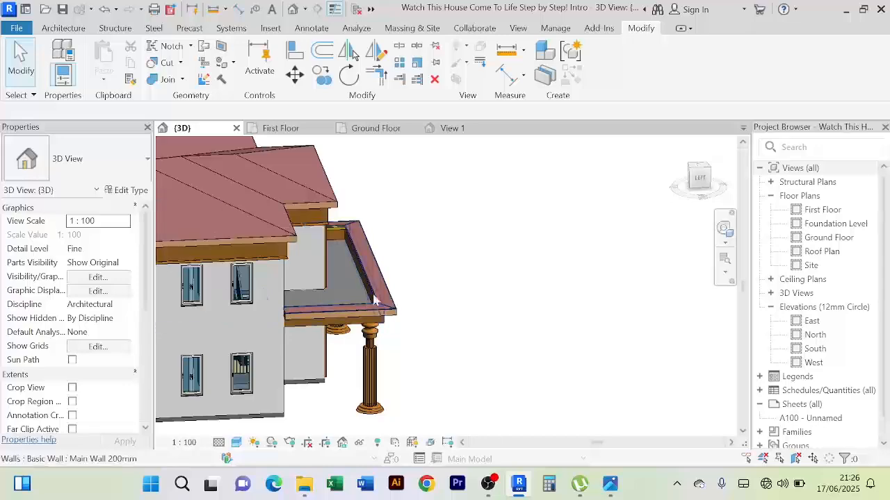
pyautogui.keyDown('shift'); pyautogui.moveTo(461, 304); pyautogui.dragTo(546, 155, button='middle'); pyautogui.keyUp('shift')
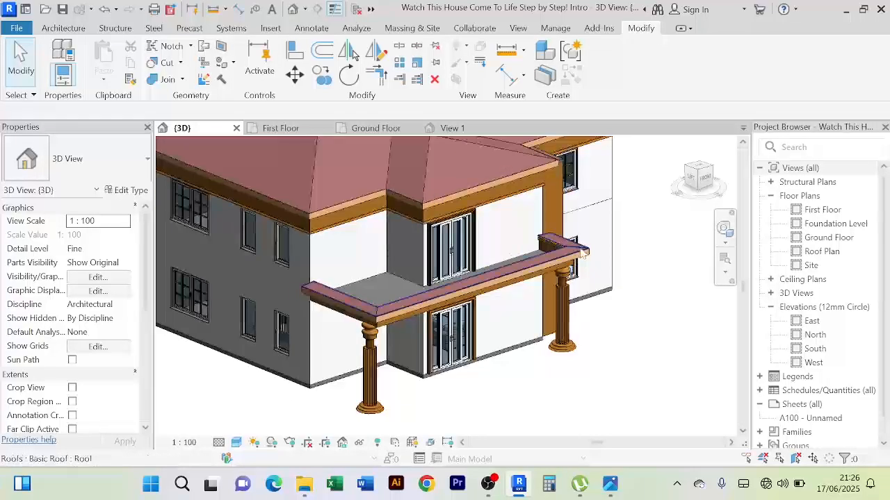
pyautogui.scroll(-3, 424, 275)
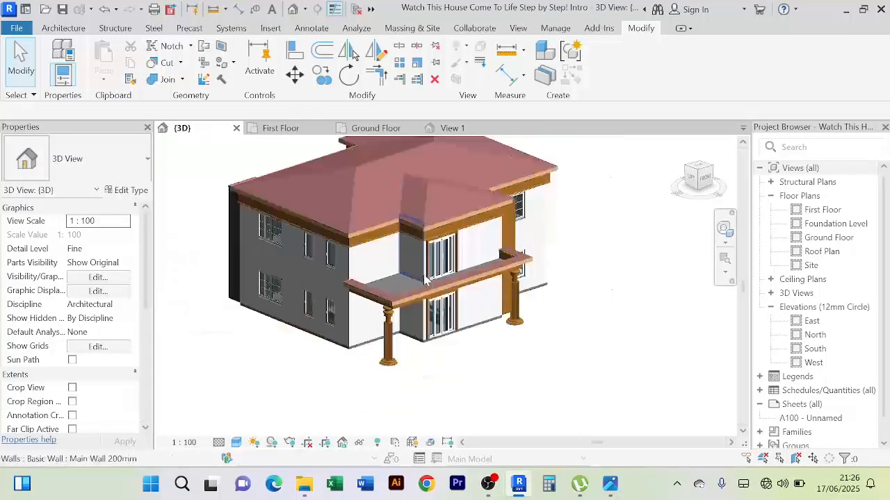
pyautogui.click(365, 128)
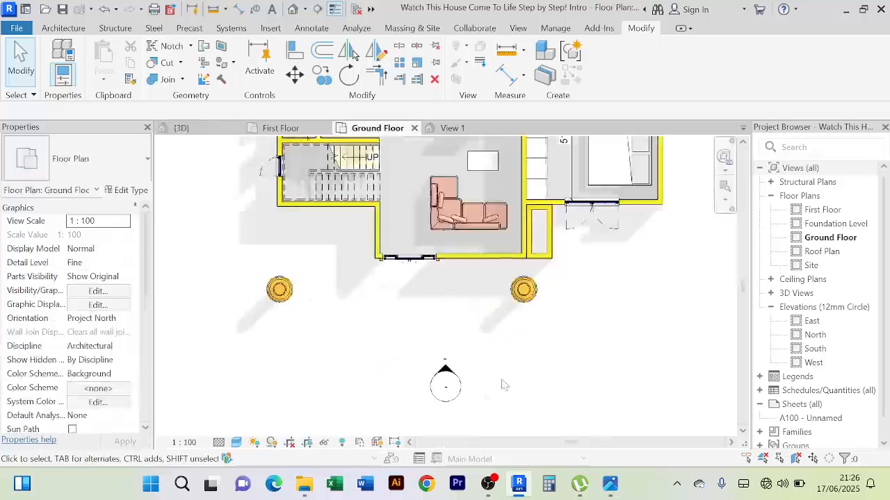
# Move both balcony columns about 200 mm towards the house and check them under the roof strip in 3D
pyautogui.moveTo(561, 287); pyautogui.dragTo(392, 324)
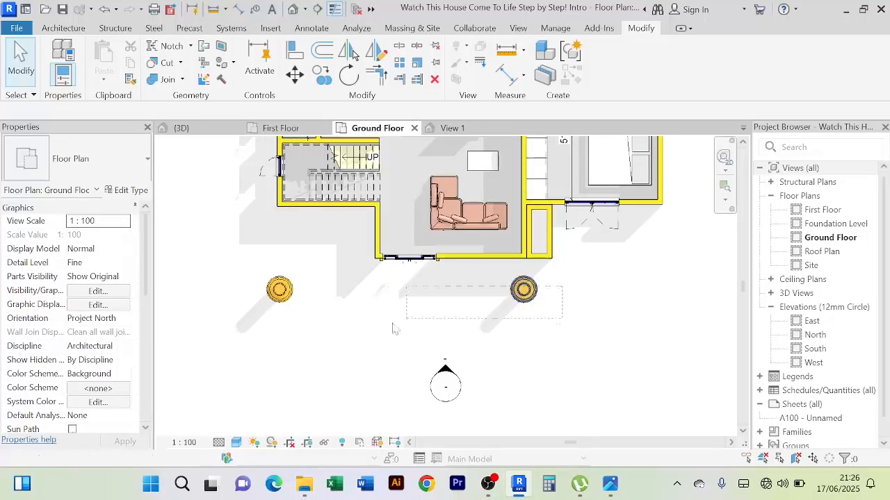
pyautogui.moveTo(225, 343); pyautogui.dragTo(225, 341)
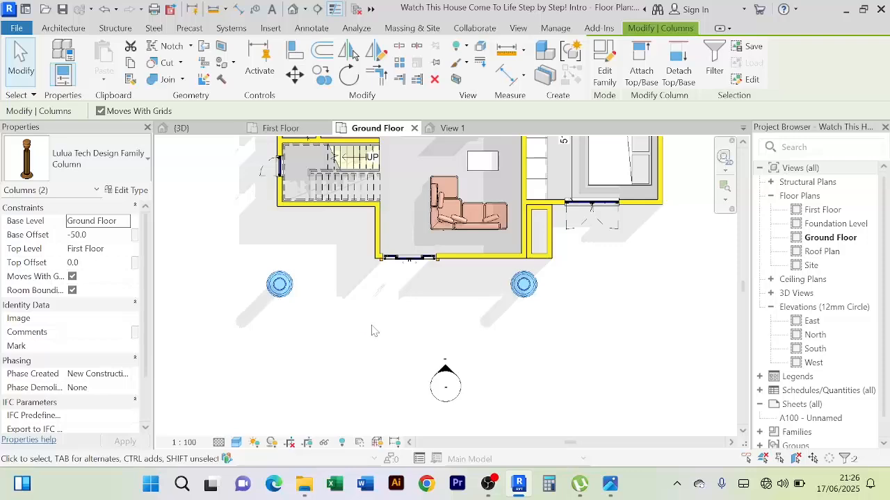
pyautogui.click(179, 128)
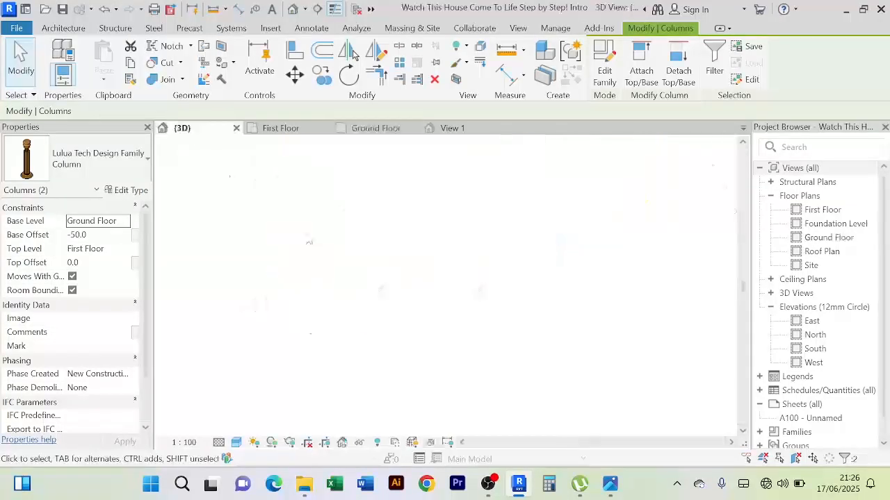
pyautogui.keyDown('shift'); pyautogui.moveTo(463, 397); pyautogui.dragTo(556, 312, button='middle'); pyautogui.keyUp('shift')
pyautogui.scroll(5, 477, 291)
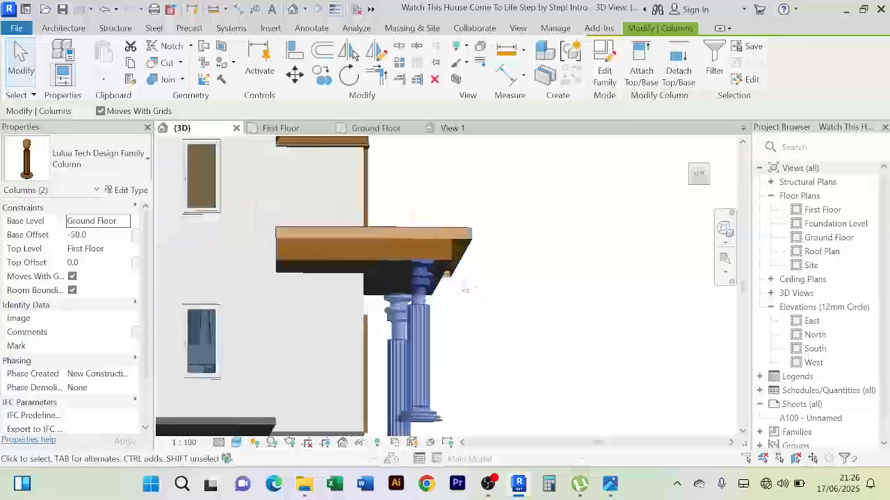
pyautogui.keyDown('shift'); pyautogui.moveTo(467, 287); pyautogui.dragTo(307, 379, button='middle'); pyautogui.keyUp('shift')
pyautogui.scroll(-4, 403, 311)
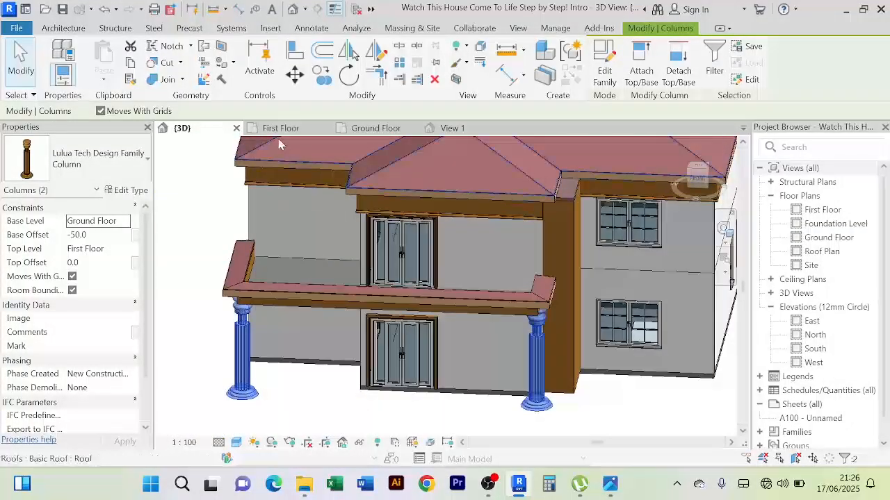
# In the Ground Floor plan, shift each balcony column about 200 mm inward along the front and check both in 3D
pyautogui.click(361, 131)
pyautogui.click(222, 319)
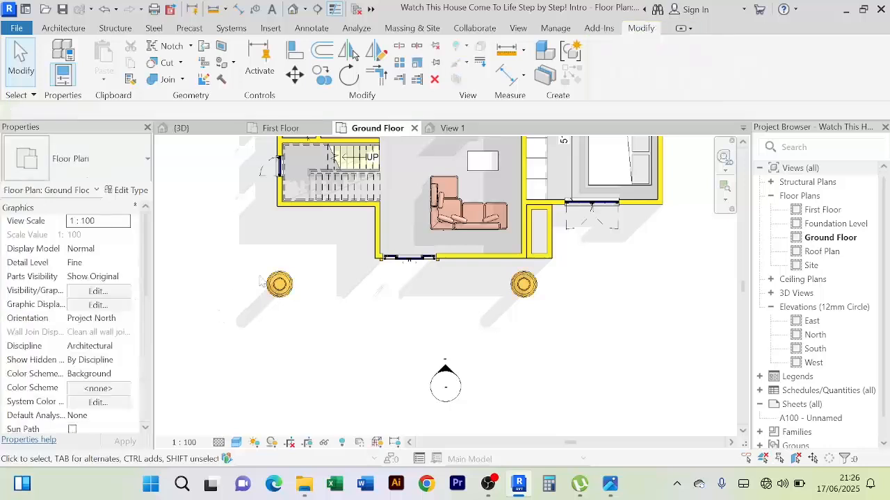
pyautogui.moveTo(256, 260); pyautogui.dragTo(319, 303)
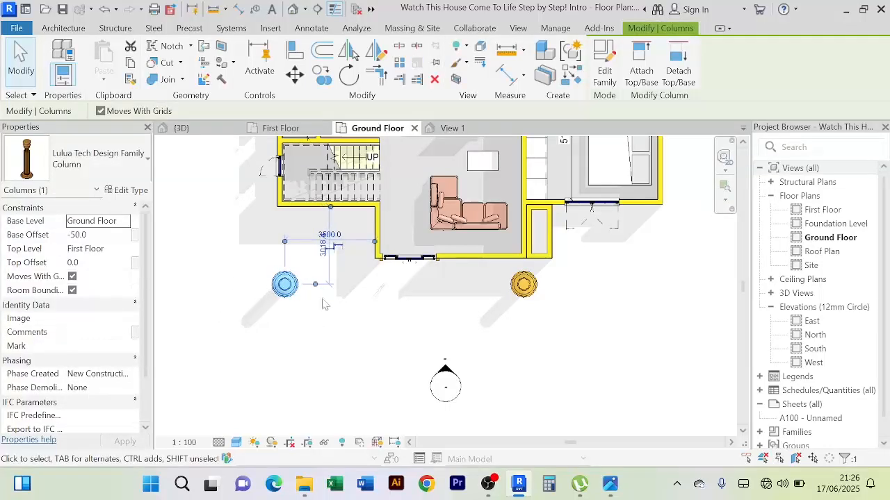
pyautogui.click(440, 323)
pyautogui.moveTo(550, 285); pyautogui.dragTo(490, 316)
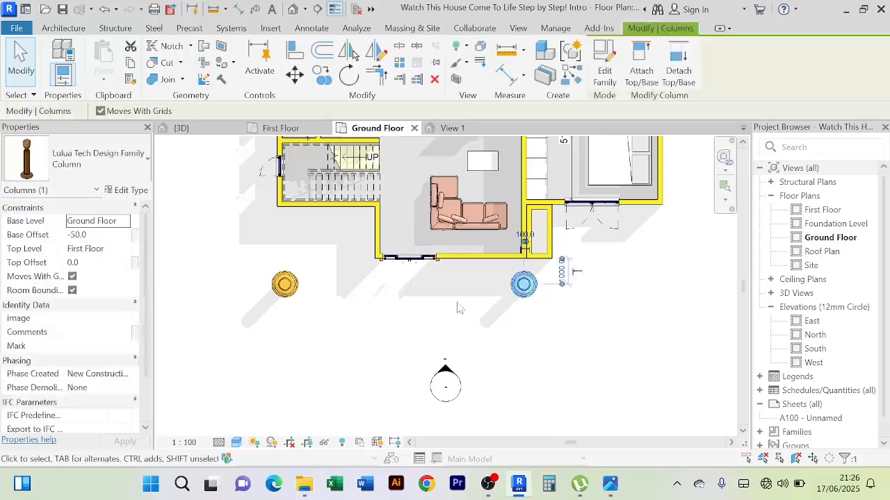
pyautogui.press('Left')
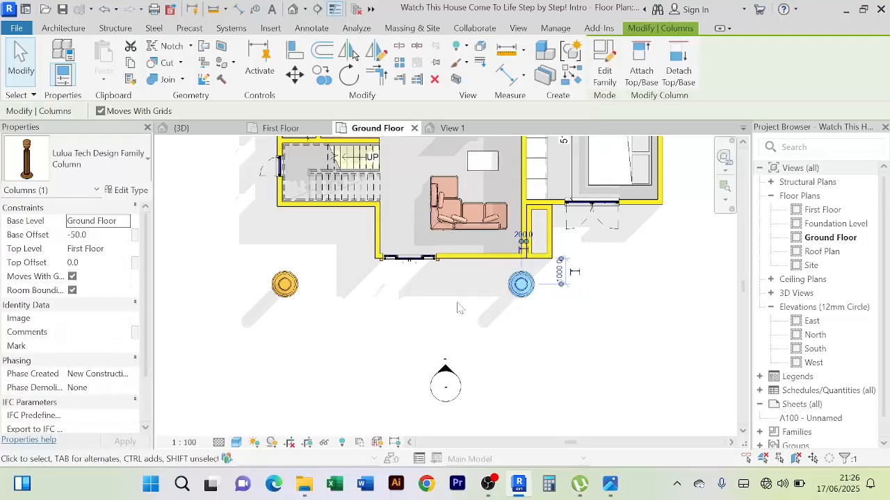
pyautogui.click(512, 307)
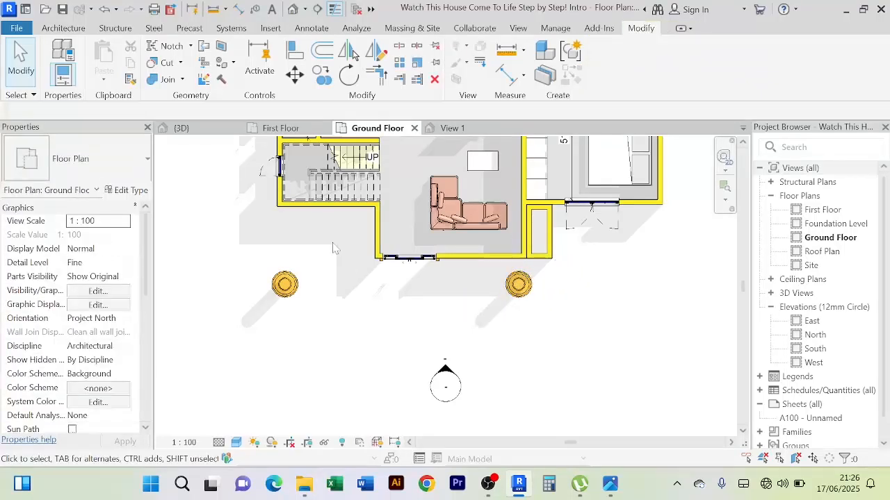
pyautogui.click(209, 128)
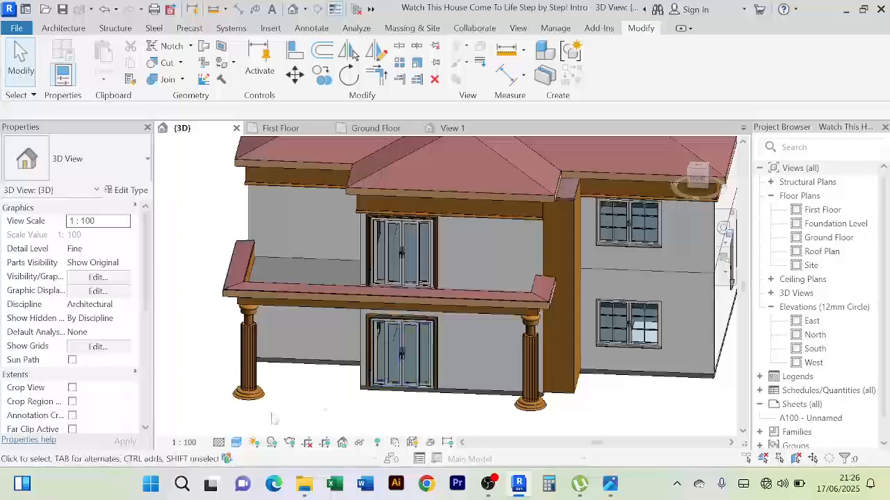
pyautogui.keyDown('shift'); pyautogui.moveTo(214, 399); pyautogui.dragTo(389, 375, button='middle'); pyautogui.keyUp('shift')
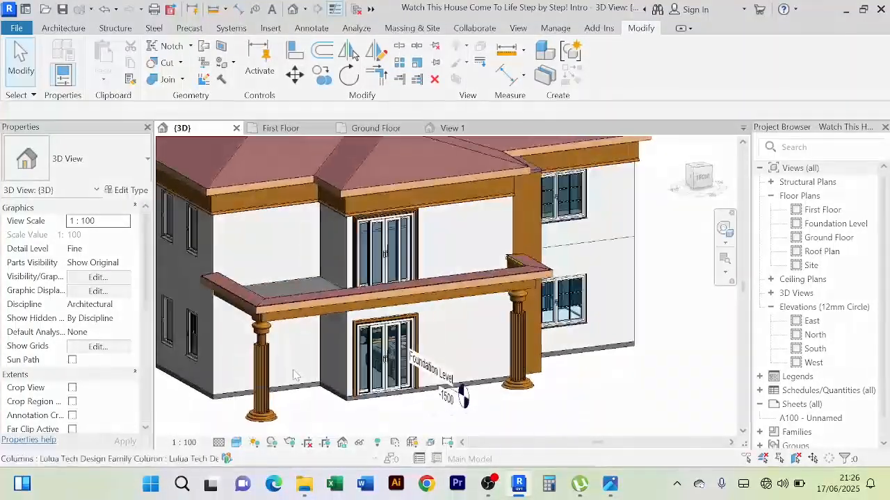
pyautogui.keyDown('shift'); pyautogui.moveTo(563, 379); pyautogui.dragTo(549, 399, button='middle'); pyautogui.keyUp('shift')
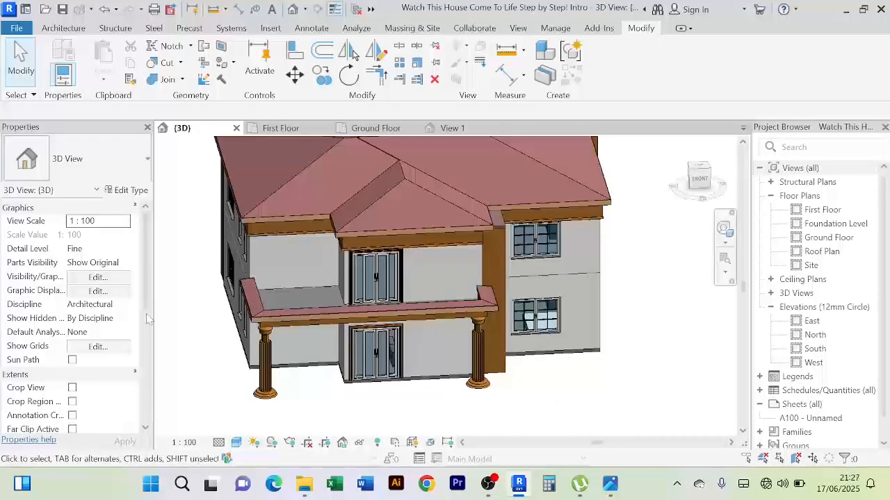
pyautogui.scroll(4, 285, 305)
pyautogui.keyDown('shift'); pyautogui.moveTo(292, 300); pyautogui.dragTo(305, 164, button='middle'); pyautogui.keyUp('shift')
pyautogui.click(376, 128)
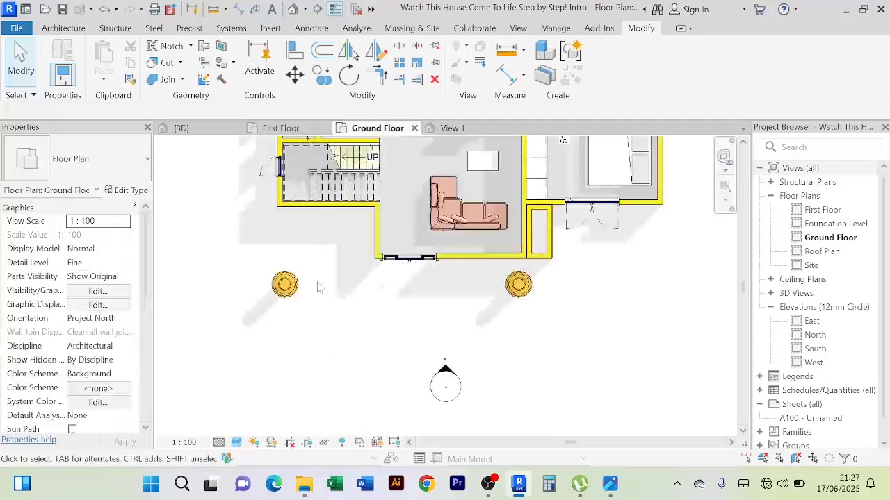
pyautogui.click(292, 290)
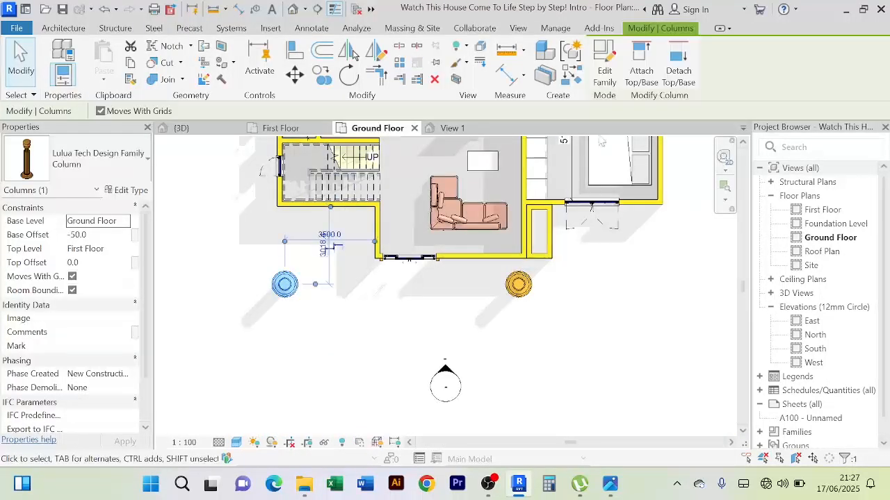
pyautogui.click(577, 80)
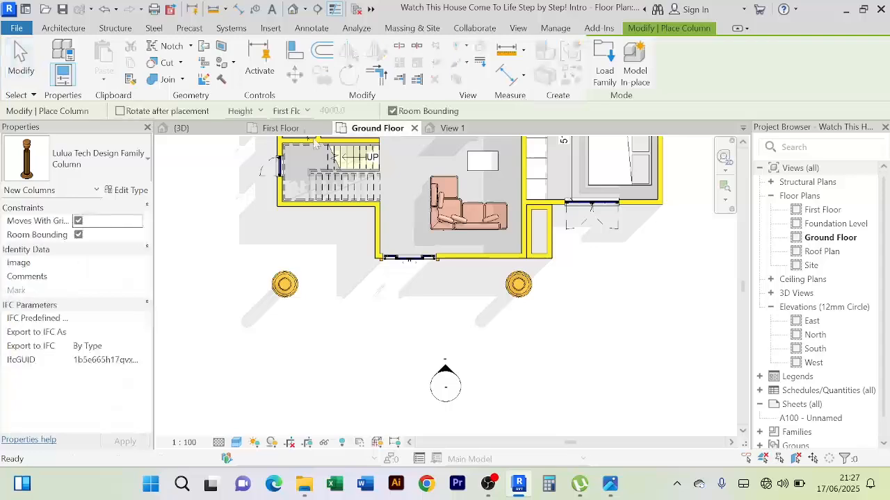
pyautogui.click(282, 128)
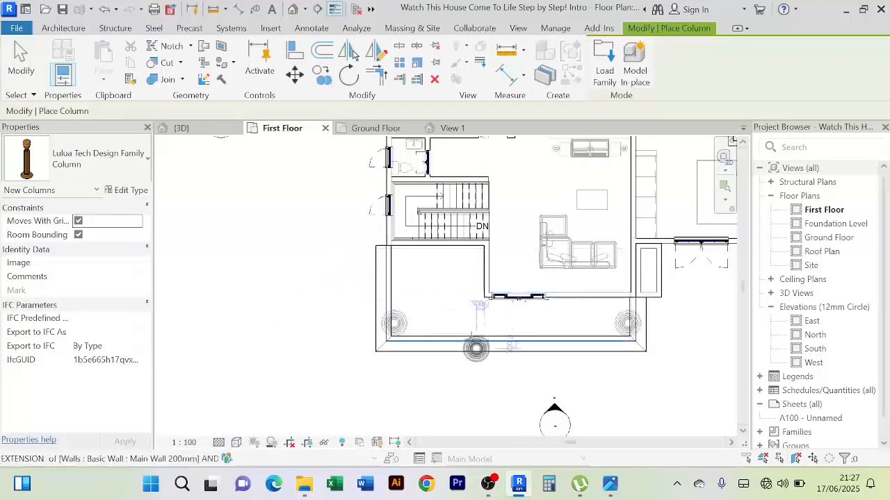
pyautogui.scroll(4, 431, 333)
pyautogui.scroll(4, 410, 321)
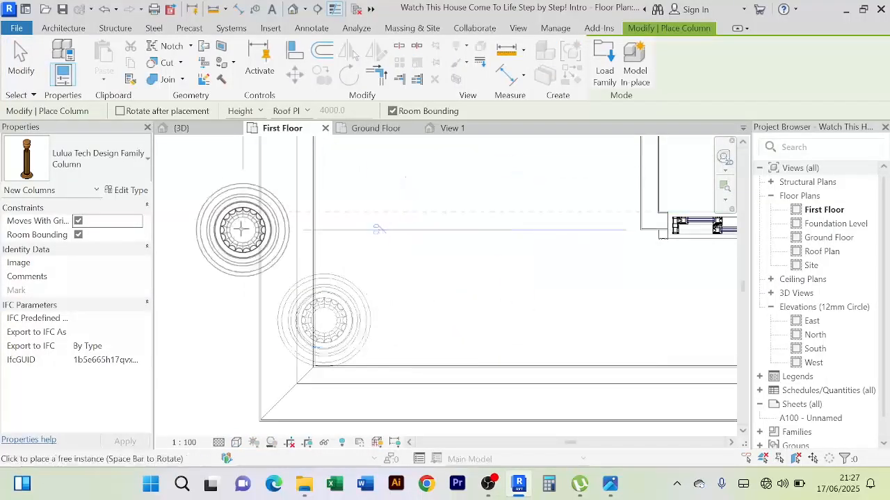
pyautogui.rightClick(234, 212)
pyautogui.click(236, 212)
pyautogui.rightClick(241, 203)
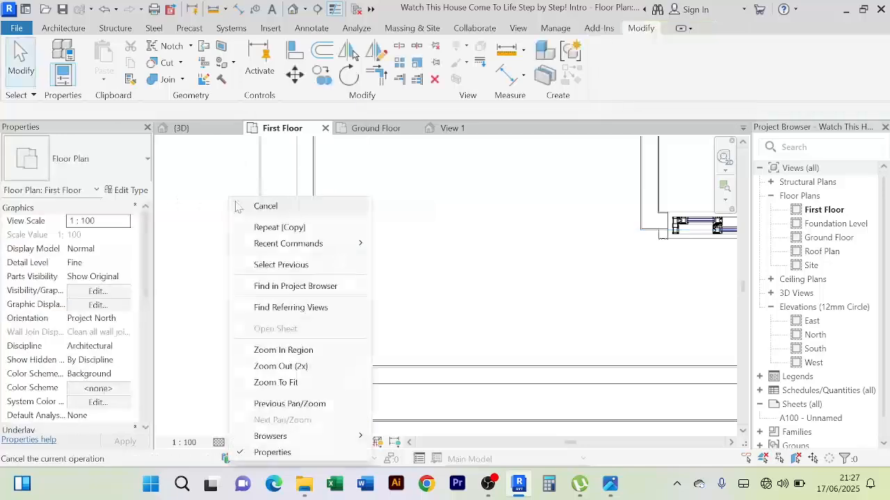
pyautogui.click(256, 207)
# Examine the columns against the balcony edge in the First Floor plan and 3D, with the staircase-side column selected in the Ground Floor plan
pyautogui.scroll(-4, 401, 288)
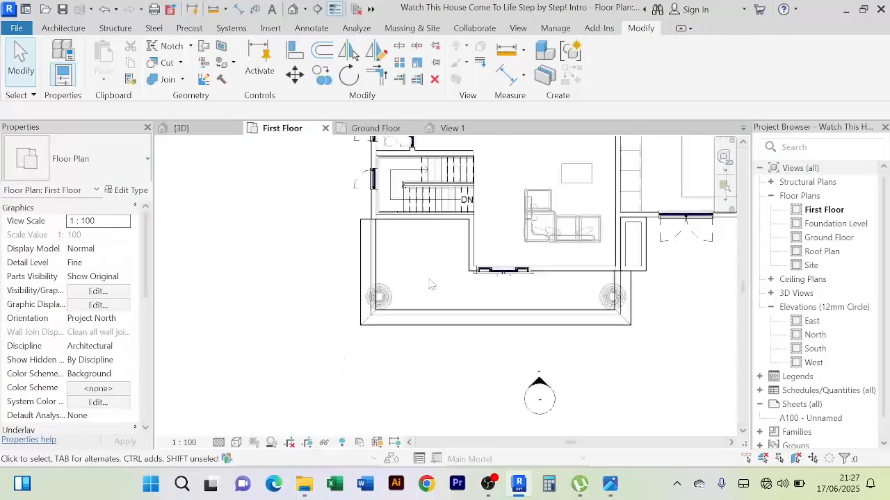
pyautogui.moveTo(437, 282); pyautogui.dragTo(409, 284, button='middle')
pyautogui.scroll(3, 592, 310)
pyautogui.scroll(-3, 596, 302)
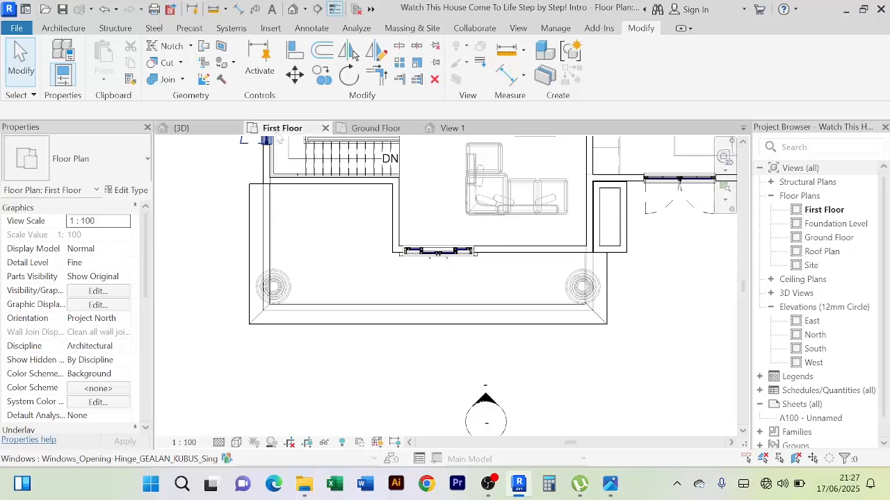
pyautogui.click(361, 129)
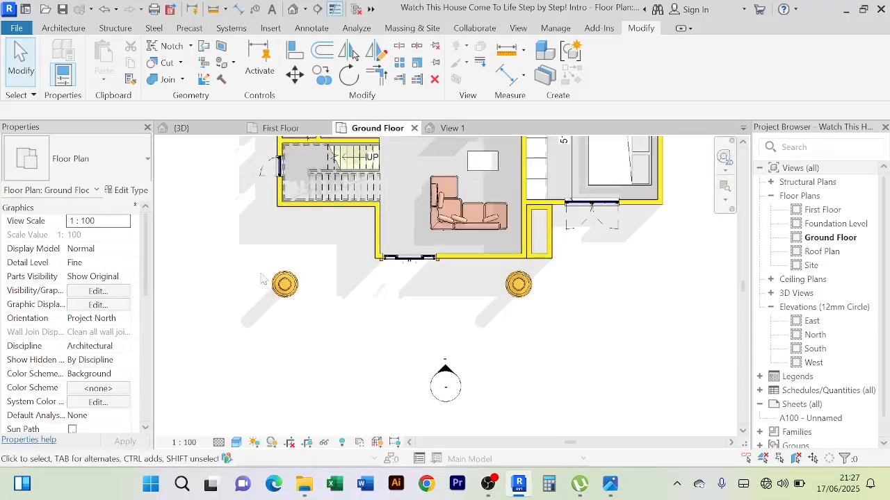
pyautogui.moveTo(260, 269); pyautogui.dragTo(313, 323)
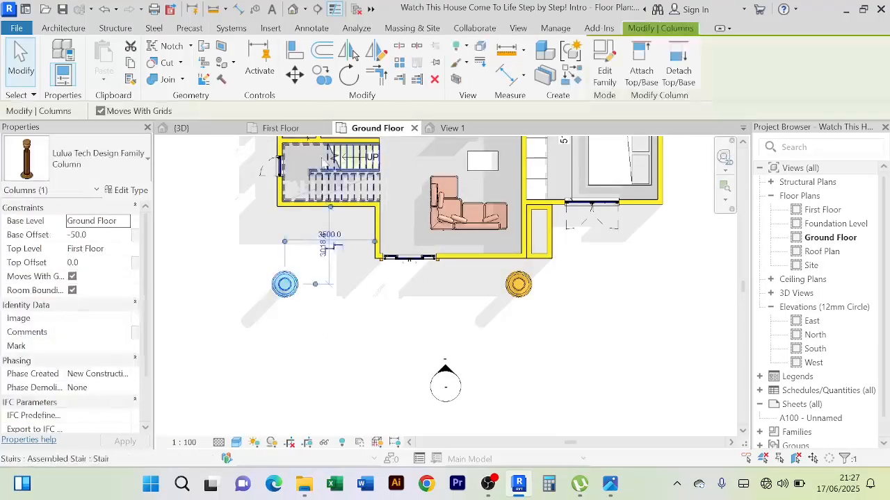
pyautogui.click(293, 132)
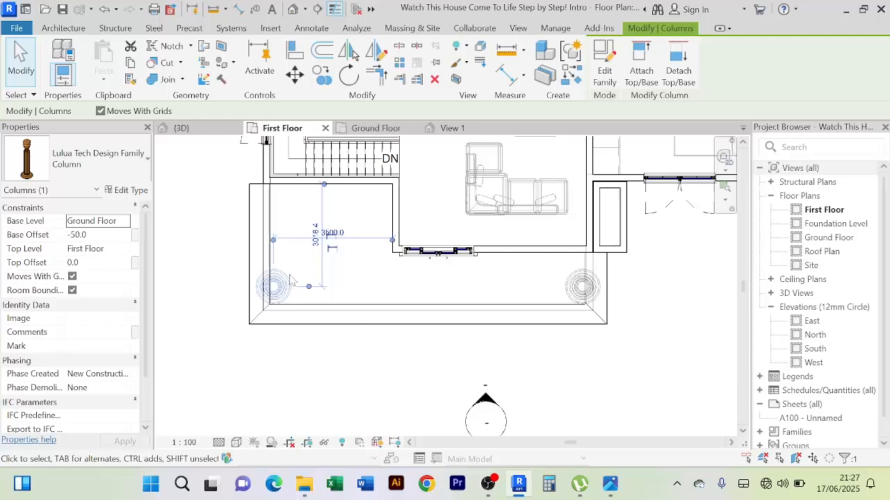
pyautogui.scroll(2, 291, 280)
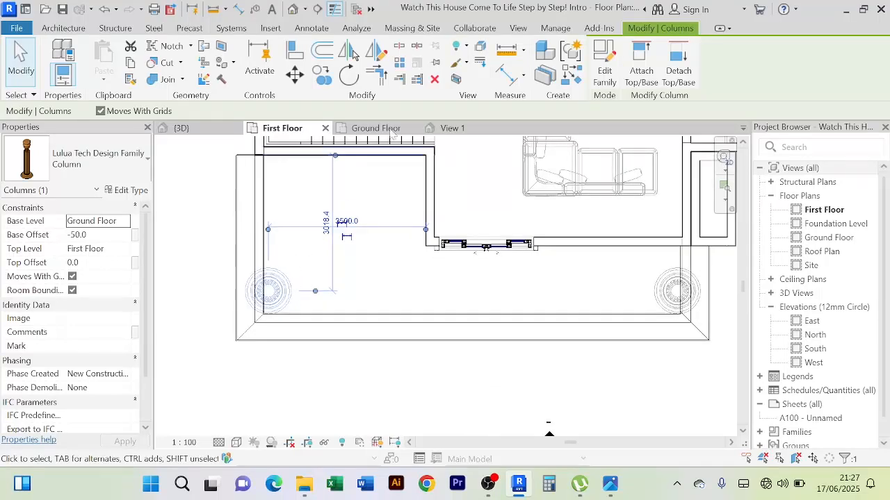
pyautogui.click(182, 129)
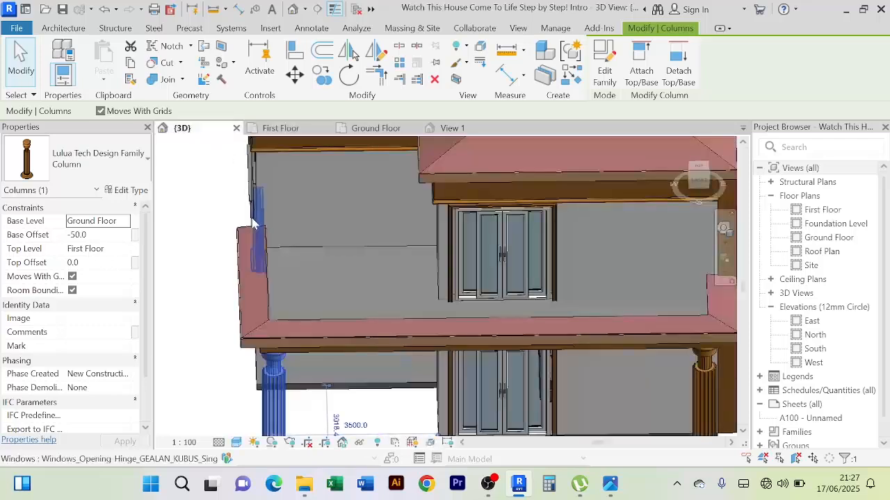
# In the Ground Floor plan, move the staircase-side column 400 mm inward along the balcony front and compare its position in the First Floor plan
pyautogui.click(365, 129)
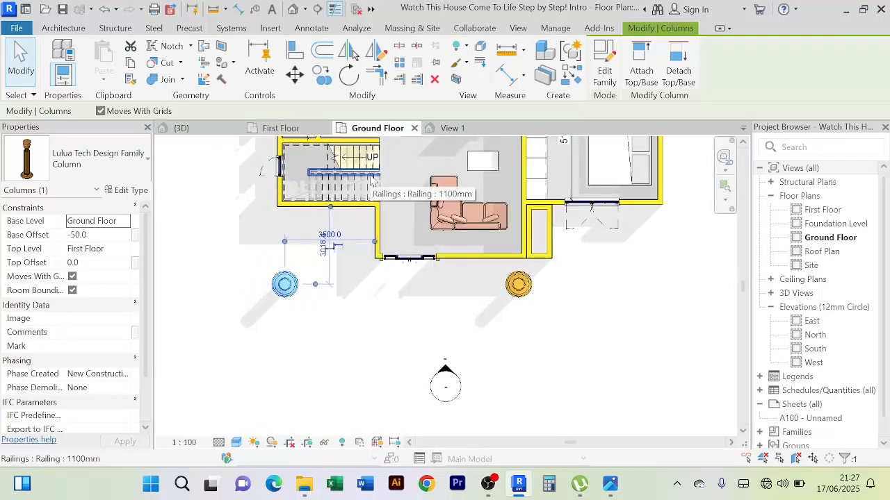
pyautogui.press('Right')
pyautogui.press('Right')
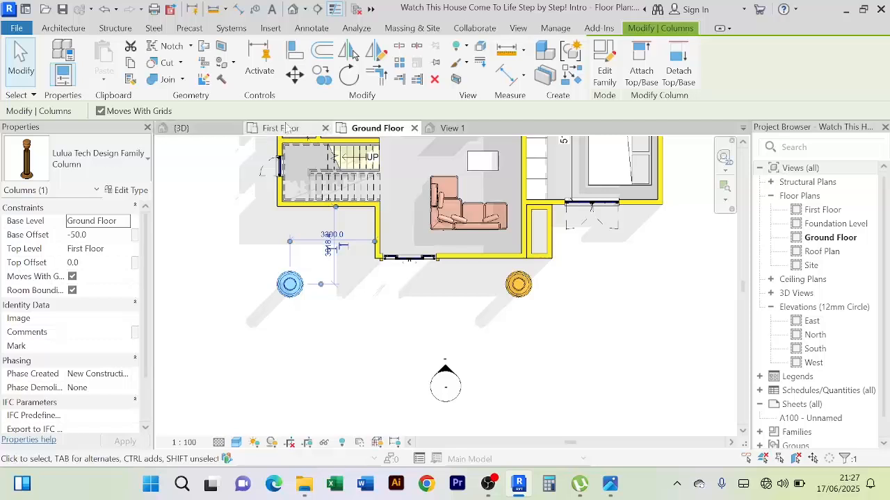
pyautogui.click(286, 128)
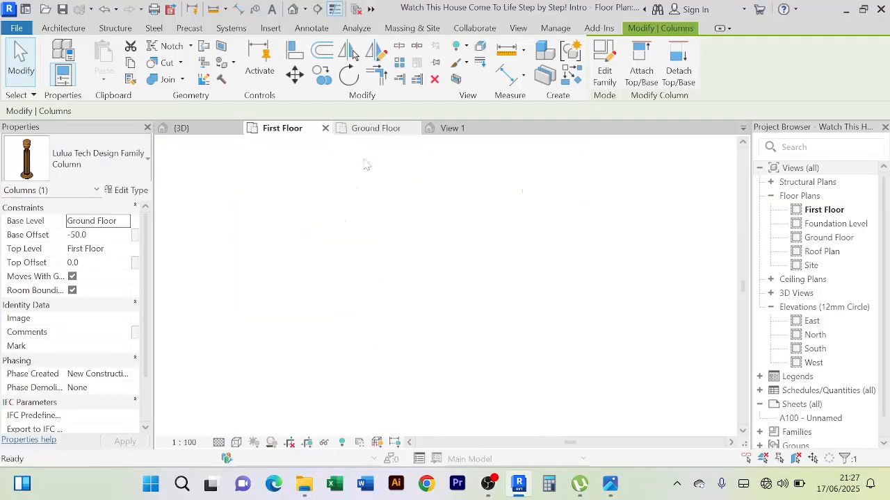
pyautogui.click(375, 128)
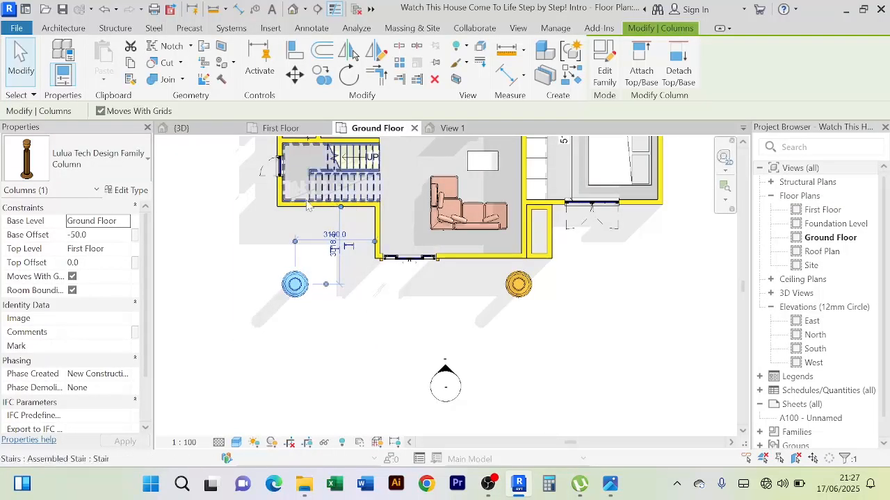
pyautogui.click(285, 129)
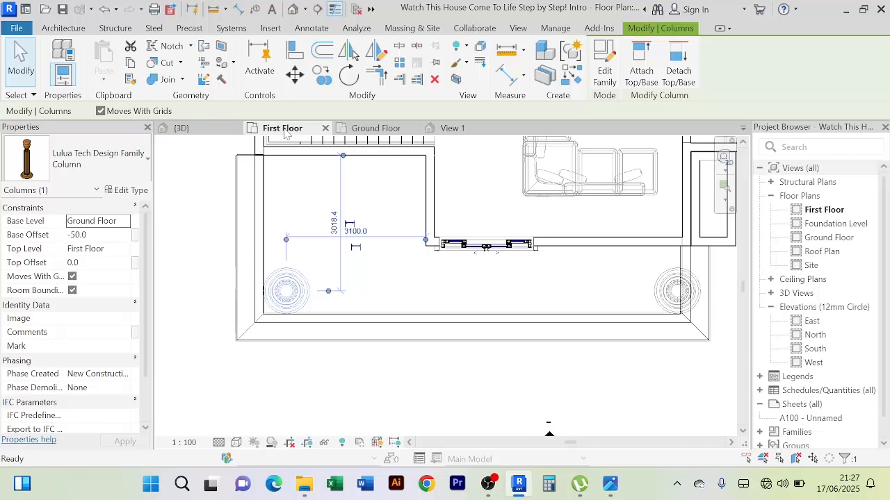
pyautogui.click(379, 129)
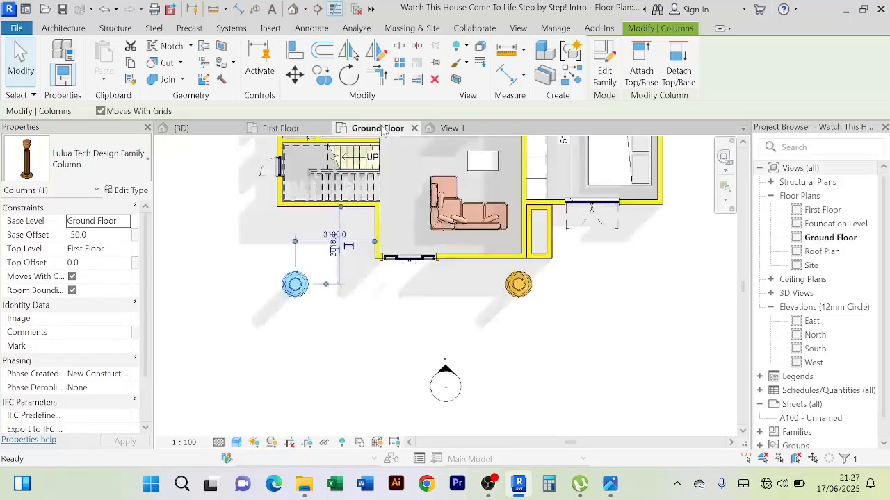
# Move the staircase-side column 100 mm towards the house and 100 mm further inward, checking it in the First Floor plan and 3D
pyautogui.press('Up')
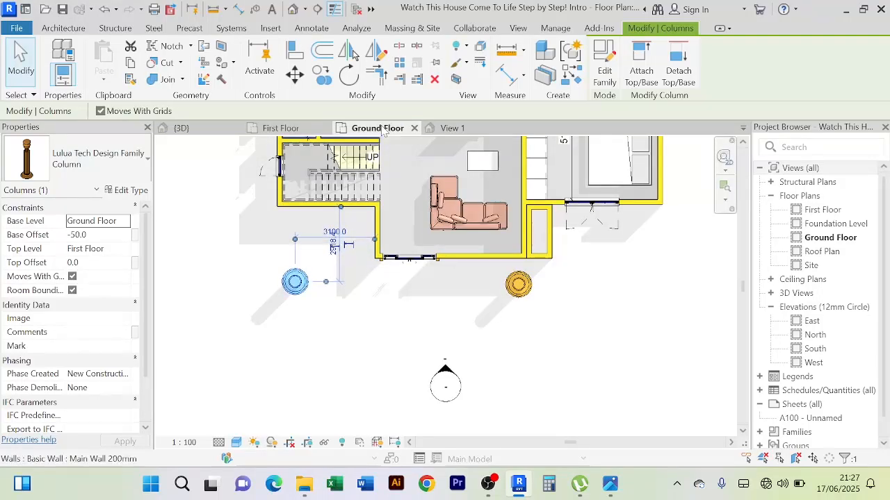
pyautogui.press('Right')
pyautogui.click(285, 128)
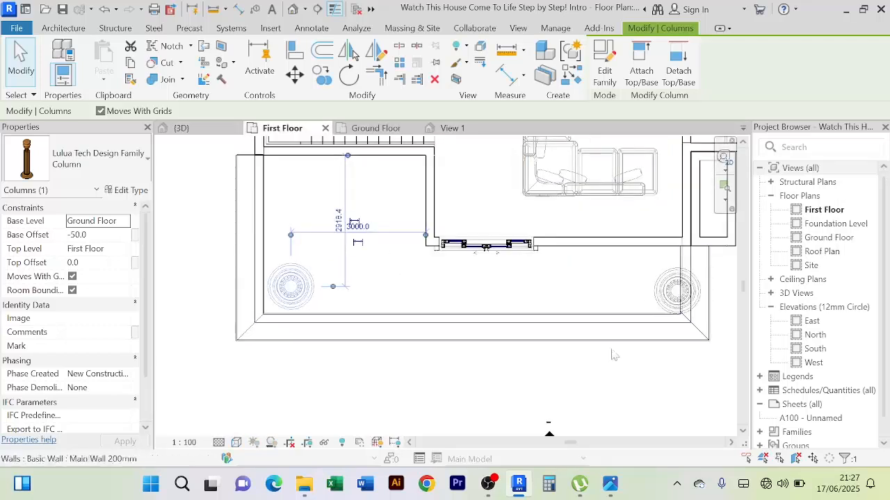
pyautogui.click(189, 129)
pyautogui.click(282, 127)
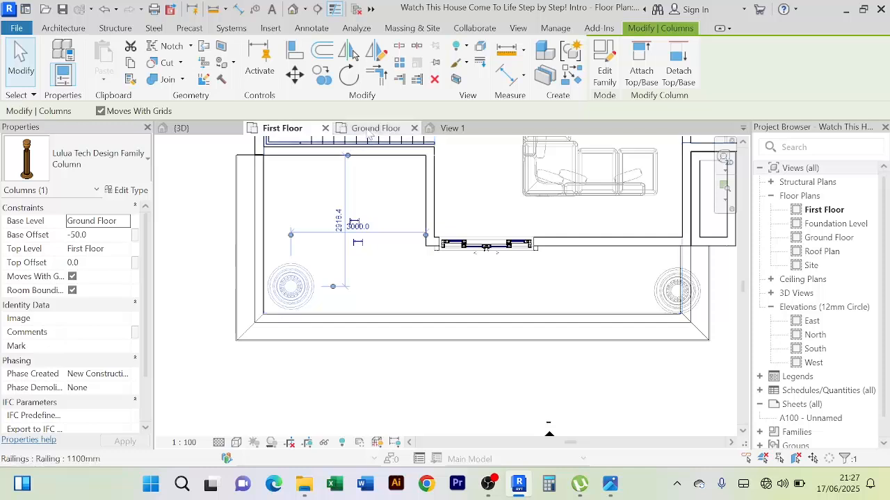
# In the Ground Floor plan, move the shaft-side balcony column 300 mm inward along the front and compare its position in the First Floor plan
pyautogui.click(373, 129)
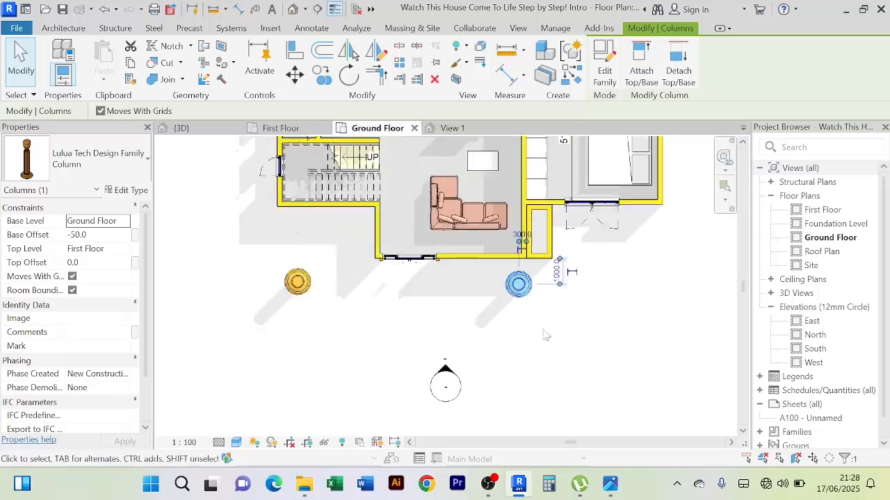
pyautogui.press('Left')
pyautogui.press('Left')
pyautogui.press('Left')
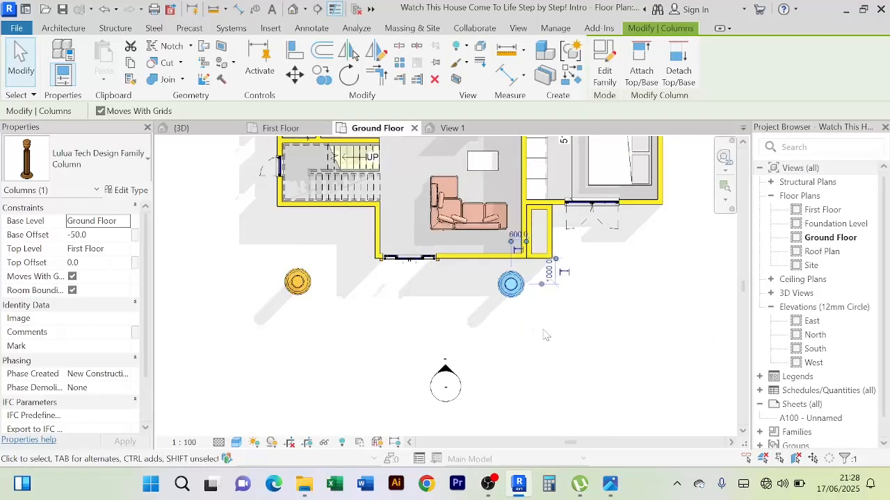
pyautogui.click(291, 132)
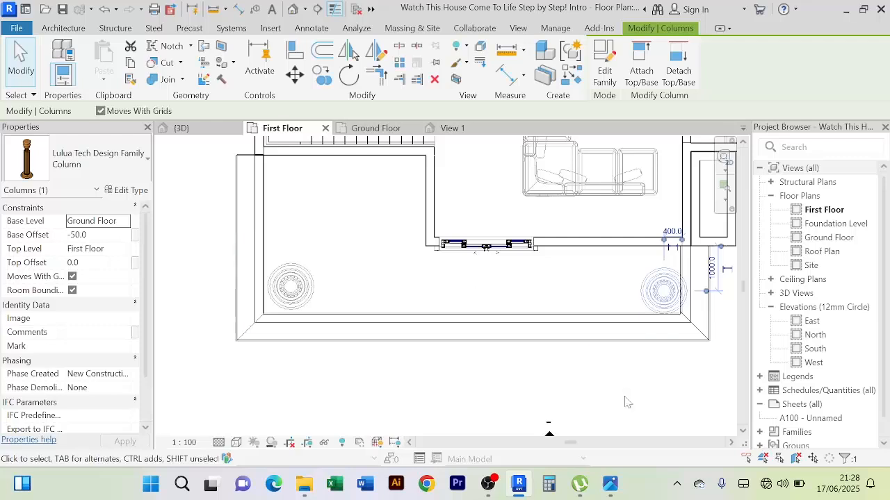
# Move the shaft-side column another 300 mm inward and 100 mm towards the house, checking it in the First Floor plan
pyautogui.click(379, 129)
pyautogui.press('Left')
pyautogui.press('Left')
pyautogui.press('Left')
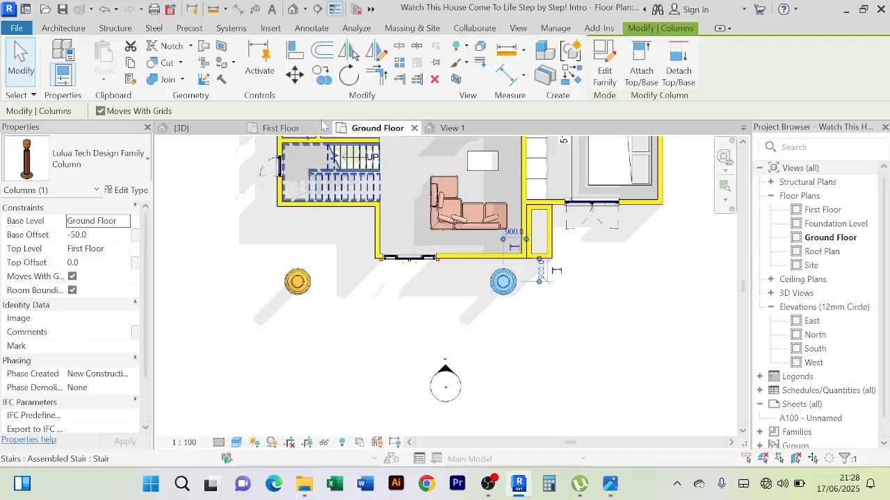
pyautogui.click(281, 132)
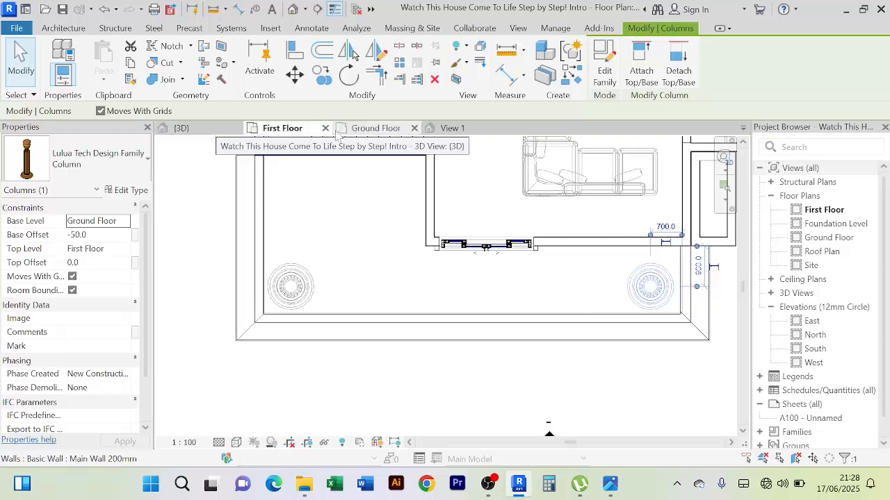
# Try the shaft-side column 100 mm further outward and examine it against the balcony edge in the First Floor plan
pyautogui.click(362, 129)
pyautogui.press('Right')
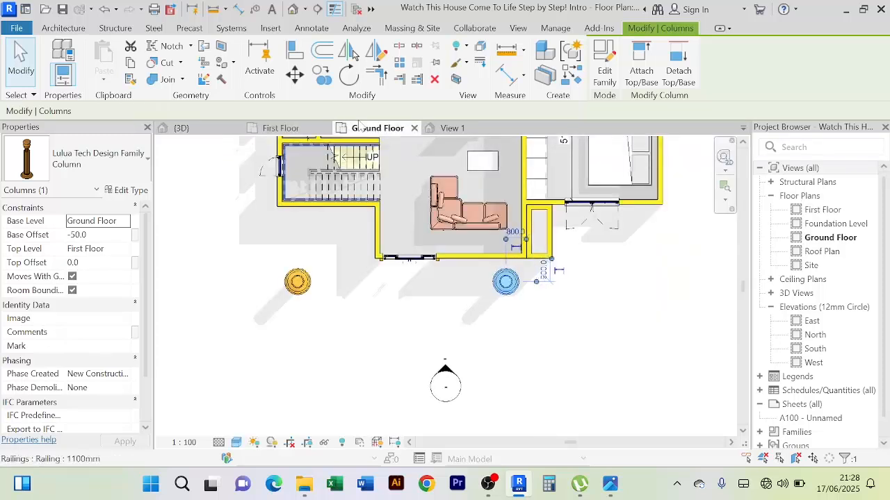
pyautogui.click(291, 132)
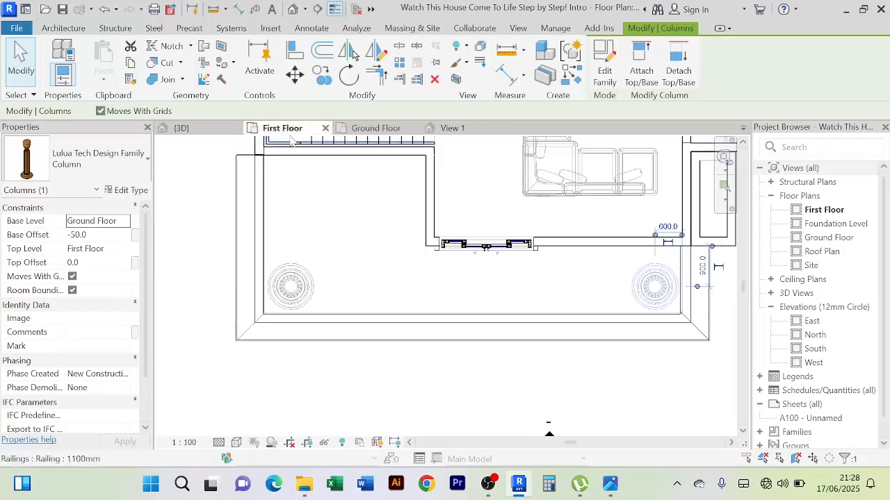
pyautogui.click(612, 387)
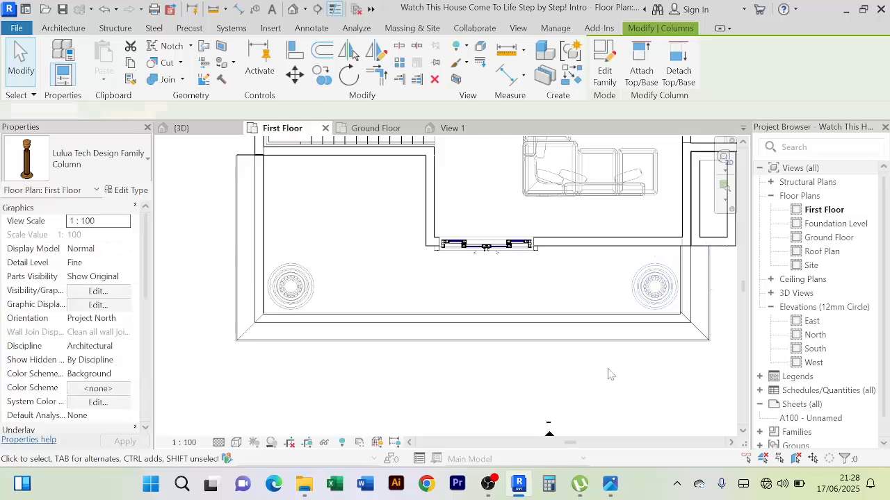
pyautogui.moveTo(607, 371); pyautogui.dragTo(532, 375, button='middle')
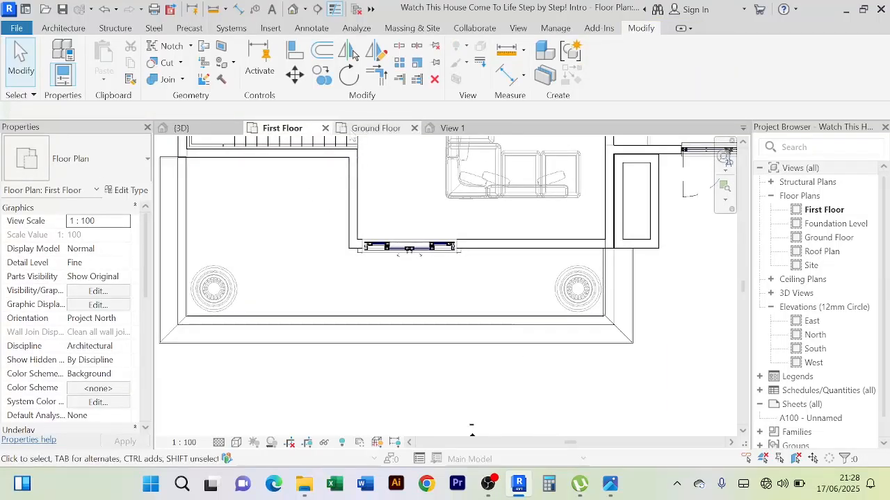
# Shift the shaft-side column 100 mm back inward in the Ground Floor plan and compare both columns in the First Floor plan
pyautogui.click(371, 131)
pyautogui.click(506, 295)
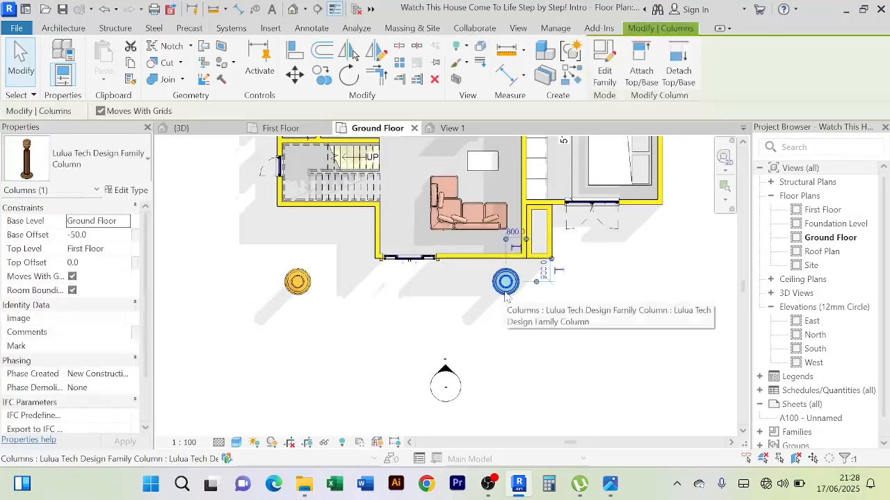
pyautogui.press('Left')
pyautogui.click(488, 294)
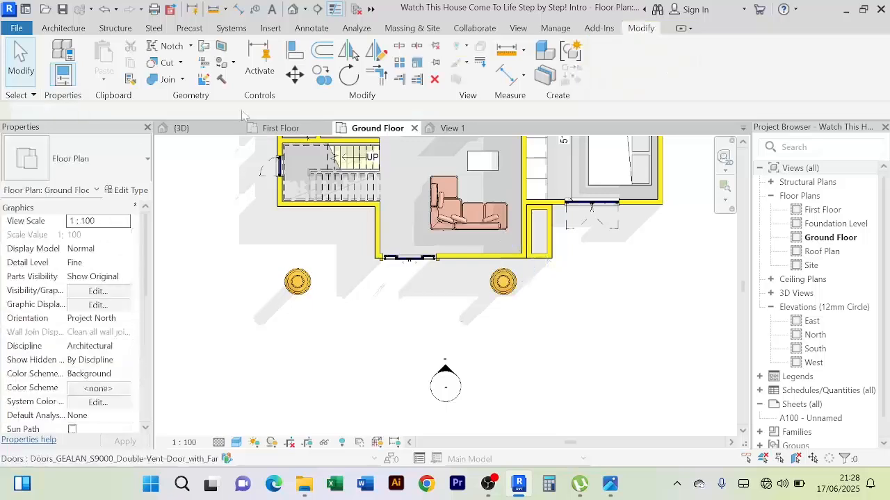
pyautogui.click(282, 129)
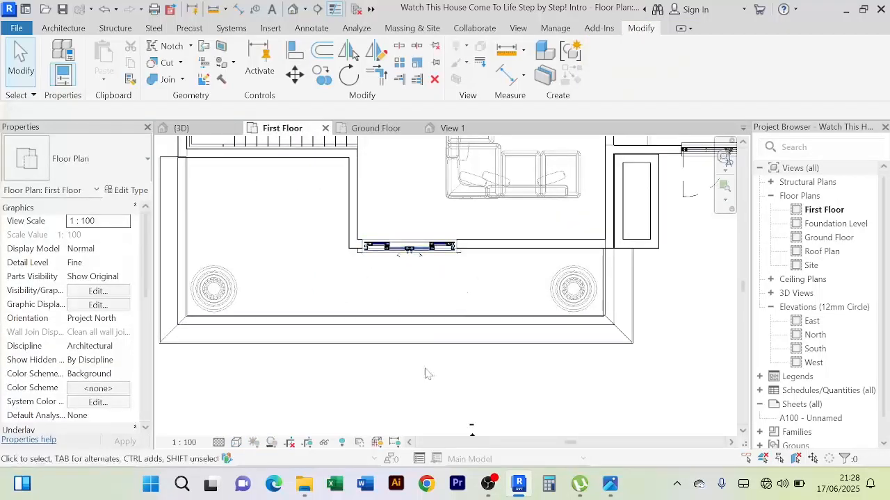
pyautogui.scroll(-2, 428, 372)
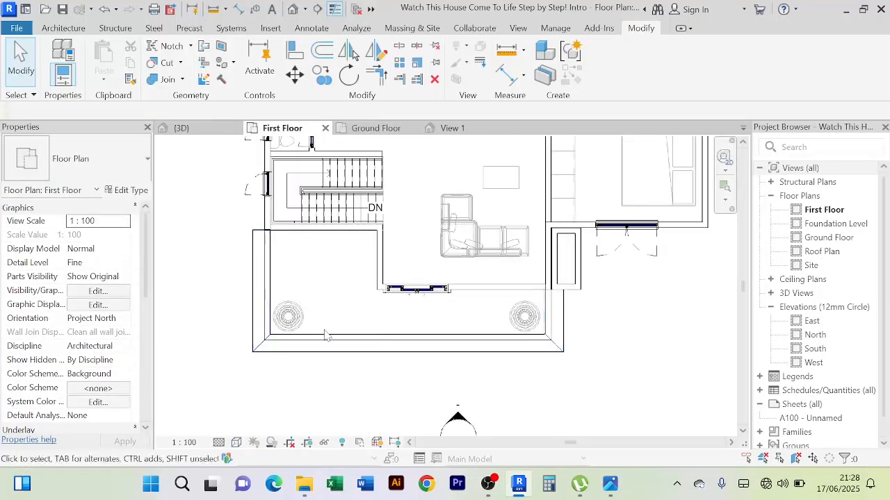
# Create a similar column from the staircase-side one and place it directly above that column in the First Floor plan
pyautogui.click(372, 129)
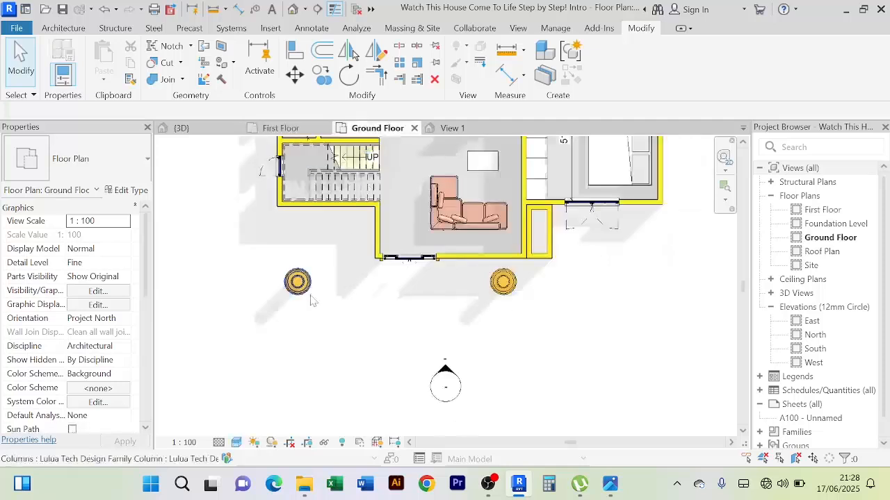
pyautogui.click(299, 282)
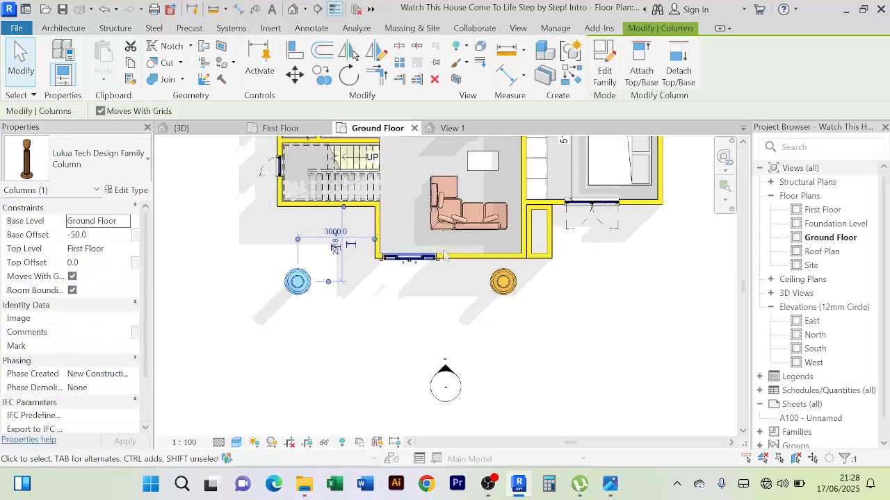
pyautogui.click(570, 76)
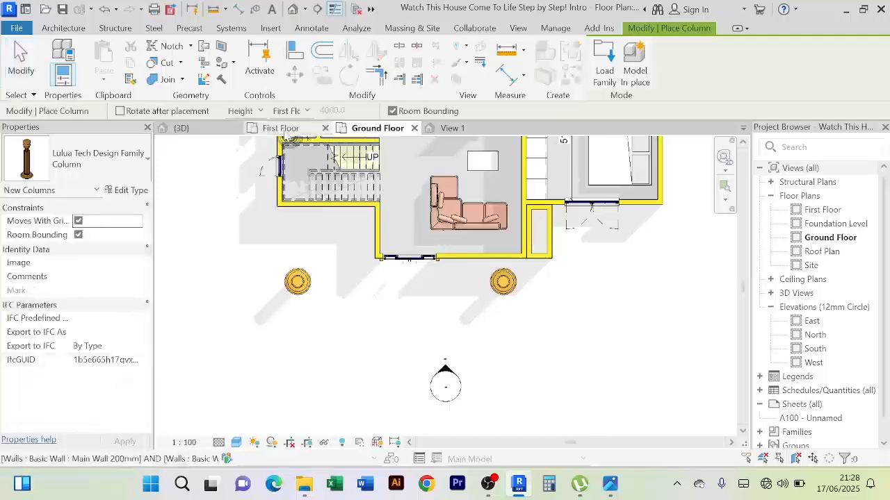
pyautogui.click(282, 129)
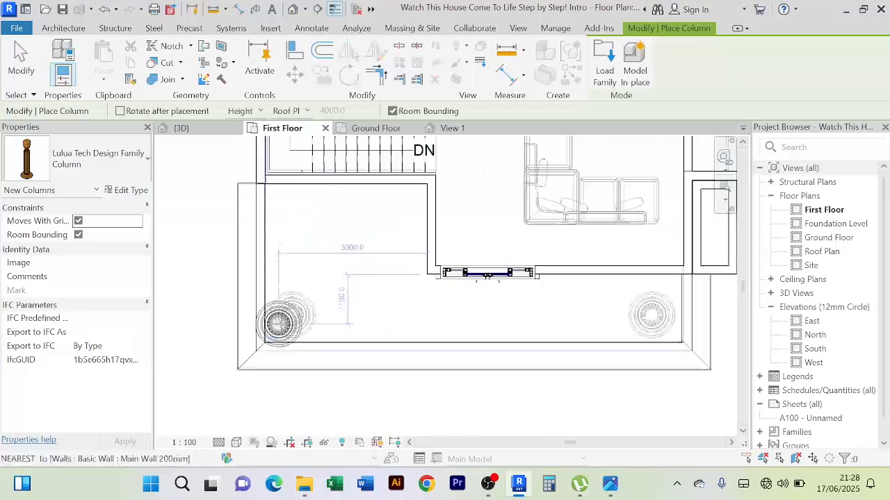
pyautogui.scroll(3, 280, 321)
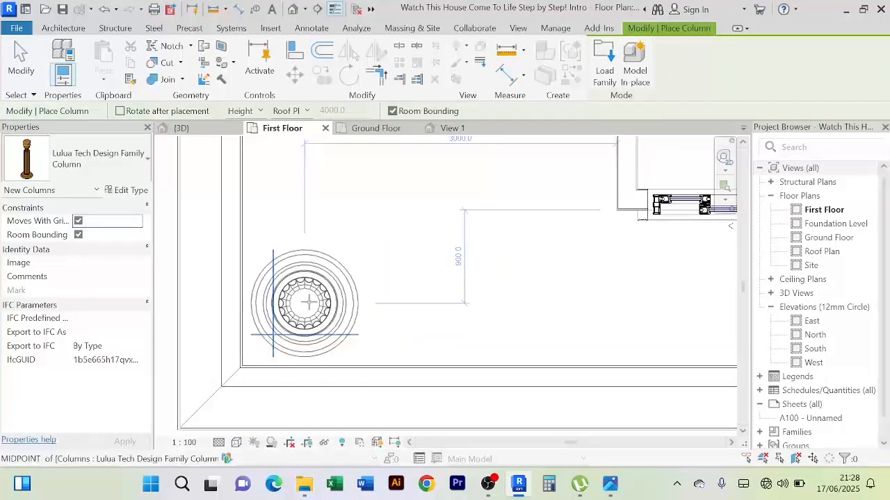
pyautogui.click(308, 303)
# Place a second first-floor column directly above the shaft-side column and end column placement
pyautogui.scroll(-3, 506, 303)
pyautogui.moveTo(560, 299); pyautogui.dragTo(322, 320, button='middle')
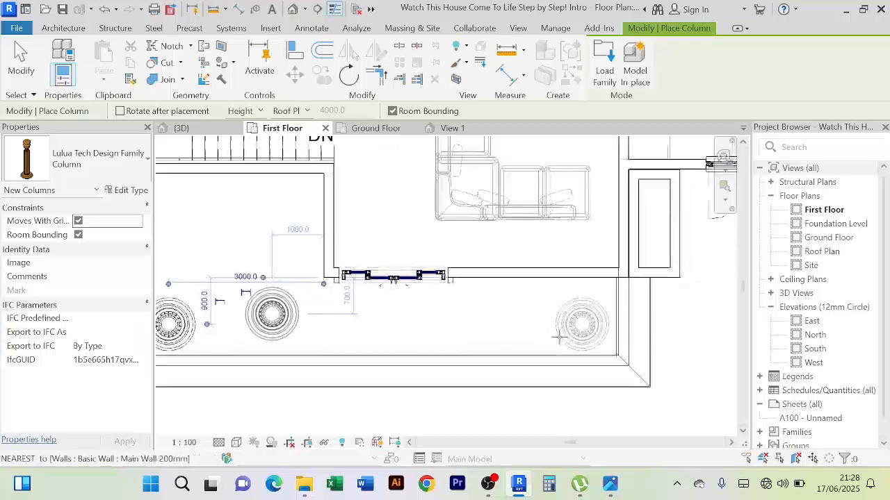
pyautogui.click(583, 324)
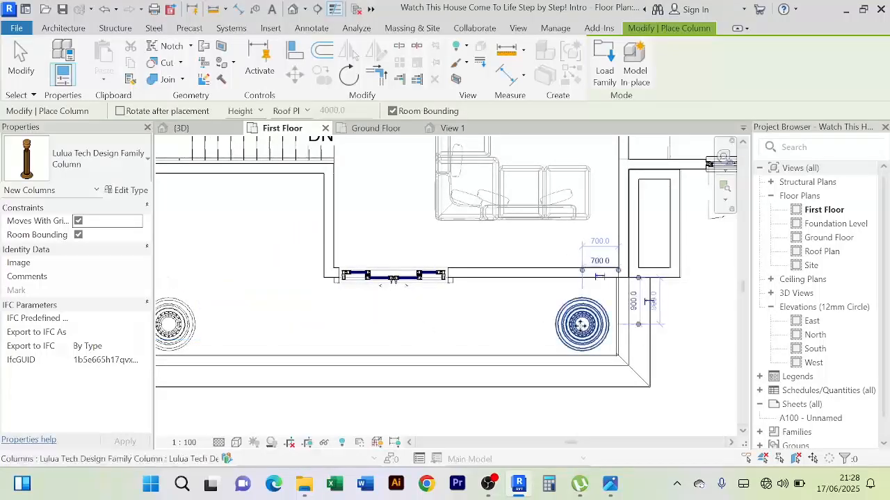
pyautogui.scroll(-2, 580, 324)
pyautogui.rightClick(223, 203)
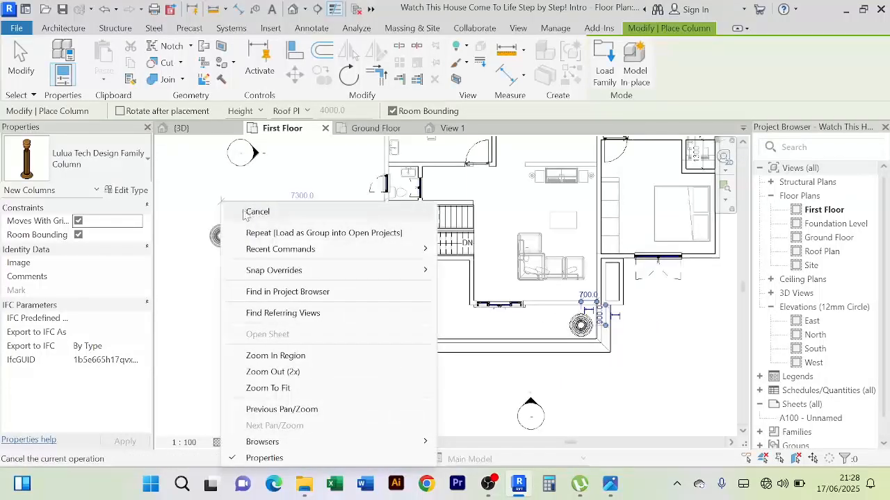
pyautogui.click(248, 212)
# Examine the stacked balcony columns in 3D from the front and both sides, comparing them with the balcony edge and roof
pyautogui.click(195, 130)
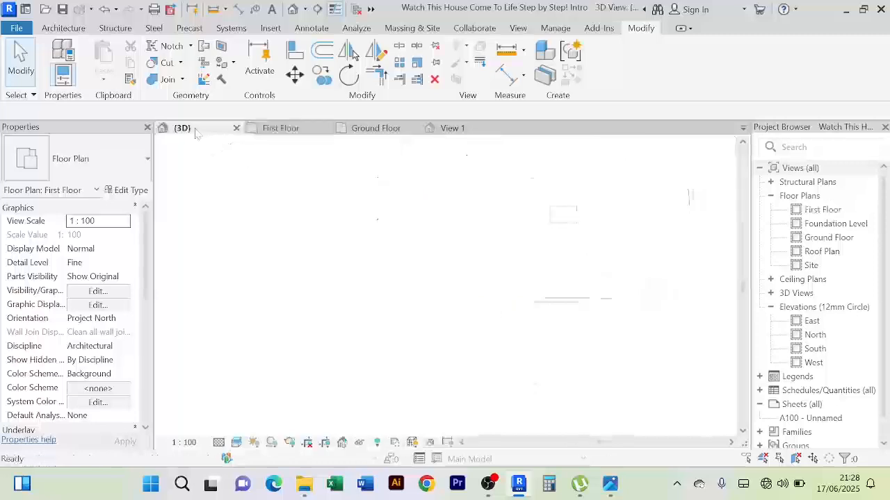
pyautogui.scroll(-2, 200, 301)
pyautogui.keyDown('shift'); pyautogui.moveTo(201, 301); pyautogui.dragTo(397, 383, button='middle'); pyautogui.keyUp('shift')
pyautogui.keyDown('shift'); pyautogui.moveTo(605, 354); pyautogui.dragTo(435, 376, button='middle'); pyautogui.keyUp('shift')
pyautogui.keyDown('shift'); pyautogui.moveTo(271, 417); pyautogui.dragTo(280, 378, button='middle'); pyautogui.keyUp('shift')
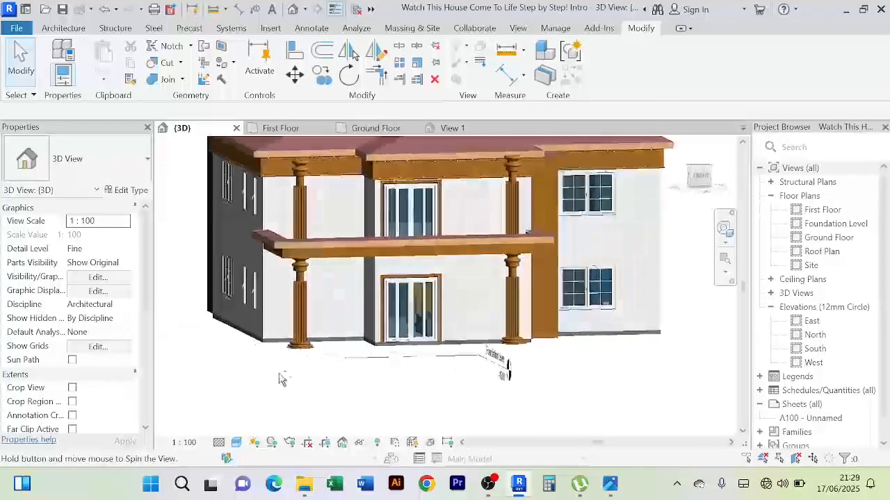
pyautogui.scroll(-3, 280, 379)
pyautogui.keyDown('shift'); pyautogui.moveTo(574, 358); pyautogui.dragTo(556, 379, button='middle'); pyautogui.keyUp('shift')
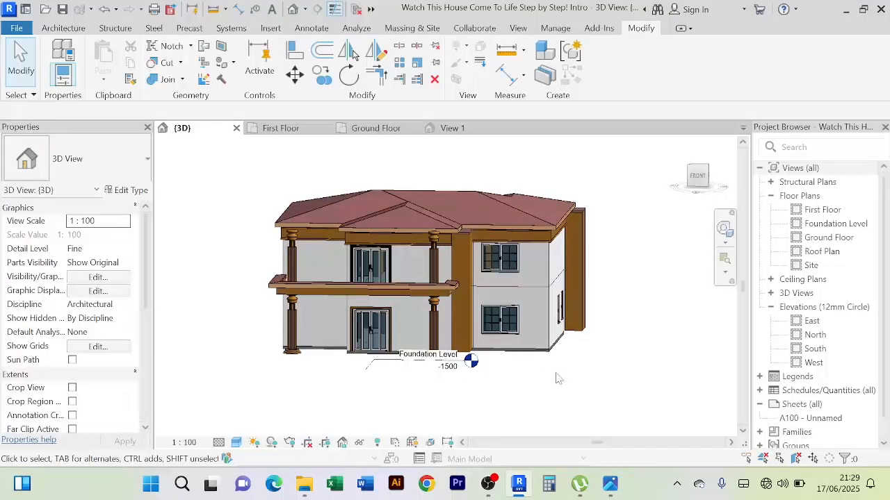
pyautogui.keyDown('shift'); pyautogui.moveTo(560, 382); pyautogui.dragTo(580, 341, button='middle'); pyautogui.keyUp('shift')
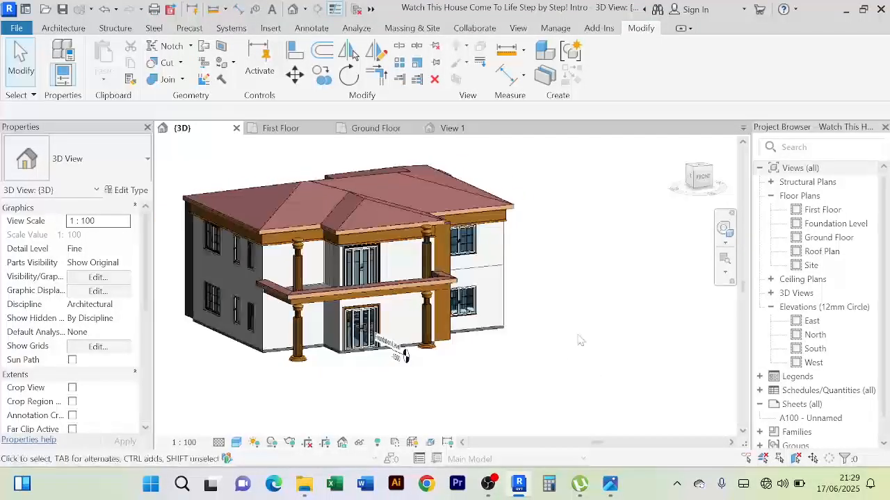
pyautogui.scroll(4, 580, 340)
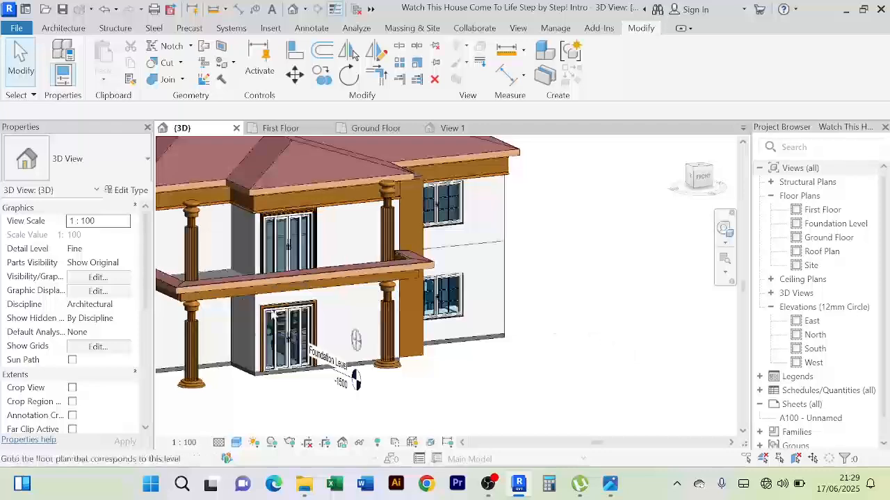
pyautogui.keyDown('shift'); pyautogui.moveTo(603, 323); pyautogui.dragTo(560, 331, button='middle'); pyautogui.keyUp('shift')
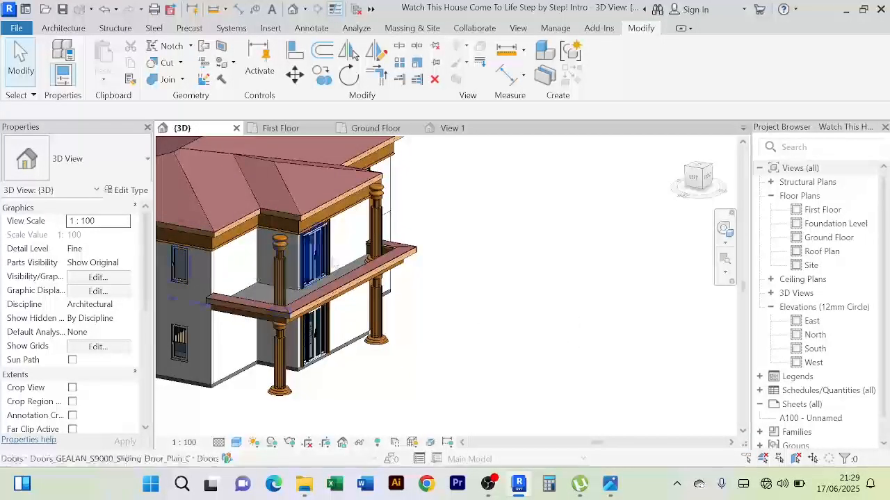
pyautogui.scroll(5, 334, 265)
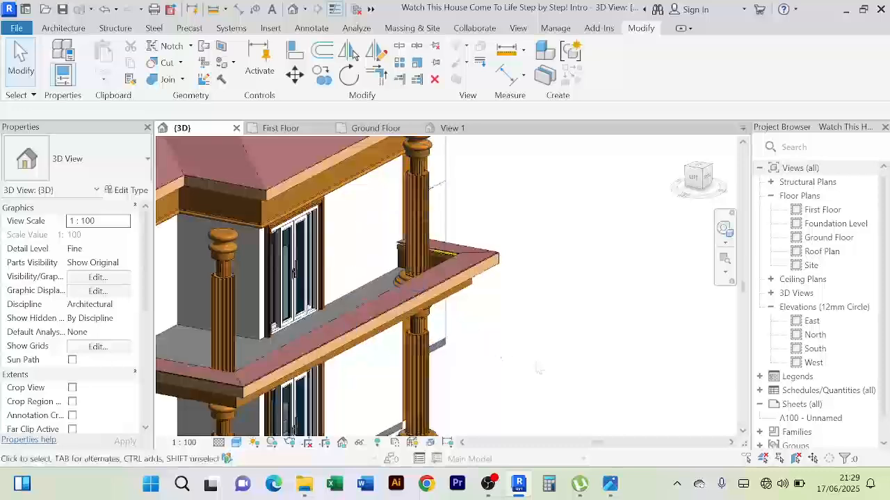
pyautogui.keyDown('shift'); pyautogui.moveTo(539, 369); pyautogui.dragTo(430, 248, button='middle'); pyautogui.keyUp('shift')
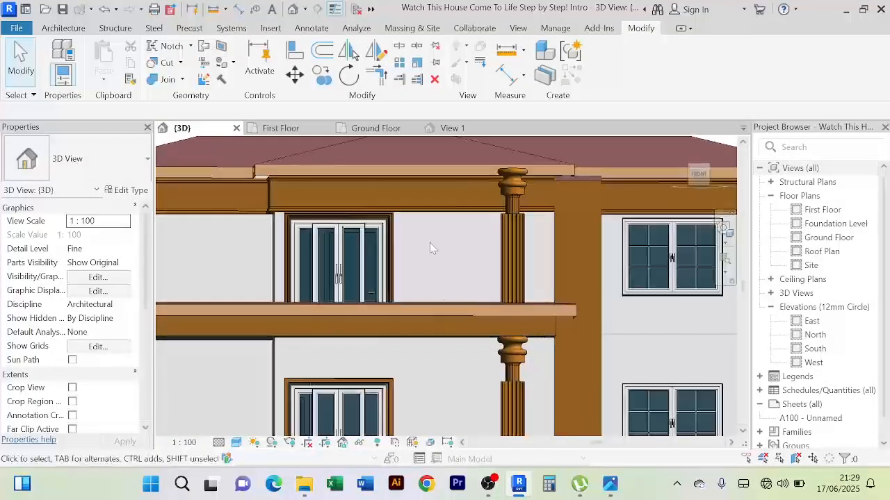
# Inspect the upper column tops against the roof fascia and upper sweep, including the view from beneath the eaves
pyautogui.scroll(2, 430, 248)
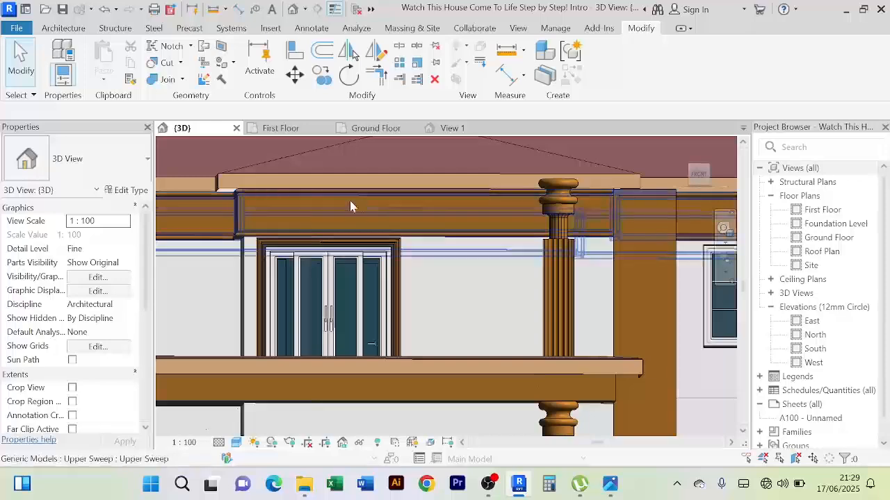
pyautogui.keyDown('shift'); pyautogui.moveTo(349, 219); pyautogui.dragTo(380, 382, button='middle'); pyautogui.keyUp('shift')
pyautogui.scroll(-5, 311, 316)
pyautogui.scroll(-2, 332, 257)
pyautogui.scroll(-2, 333, 261)
pyautogui.scroll(3, 359, 264)
pyautogui.moveTo(359, 264); pyautogui.dragTo(353, 286, button='middle')
pyautogui.scroll(5, 345, 331)
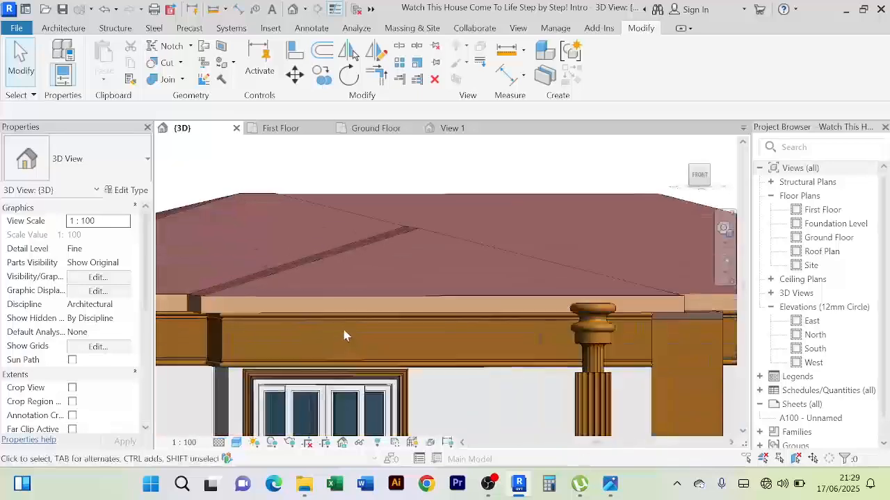
pyautogui.keyDown('shift'); pyautogui.moveTo(344, 331); pyautogui.dragTo(350, 282, button='middle'); pyautogui.keyUp('shift')
pyautogui.scroll(2, 281, 350)
pyautogui.scroll(2, 219, 355)
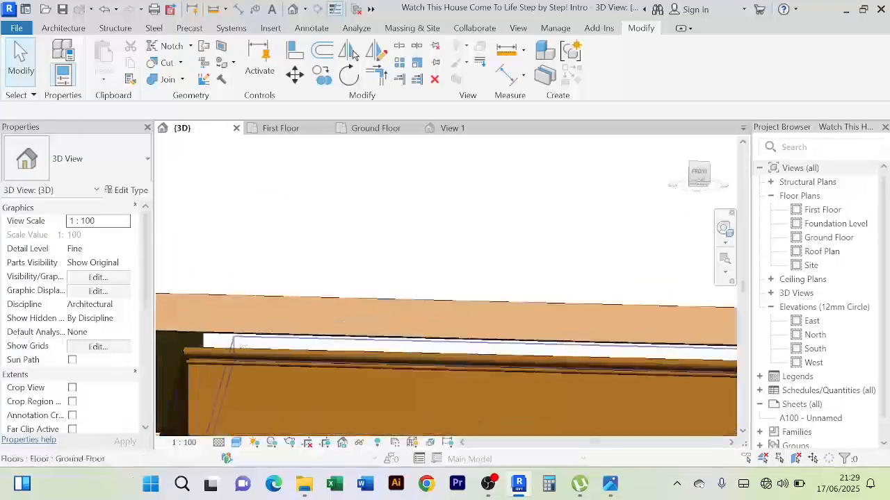
pyautogui.moveTo(190, 372); pyautogui.dragTo(319, 342, button='middle')
pyautogui.scroll(-5, 288, 345)
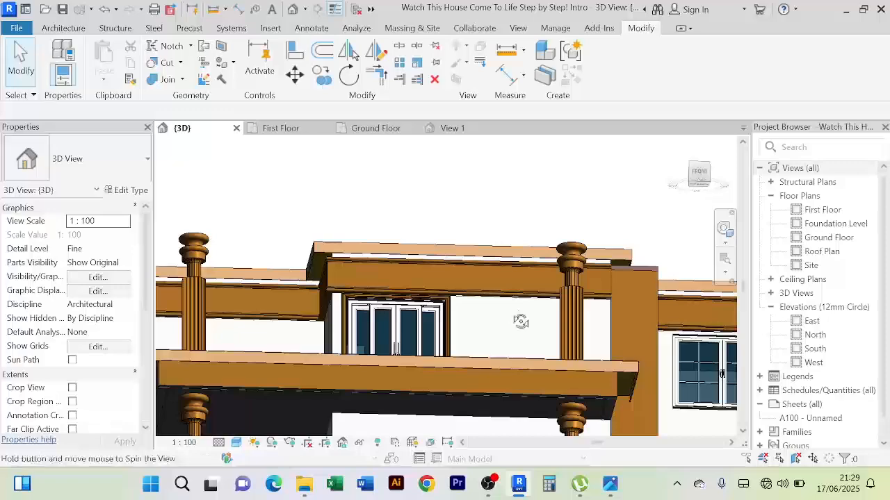
pyautogui.keyDown('shift'); pyautogui.moveTo(521, 321); pyautogui.dragTo(641, 382, button='middle'); pyautogui.keyUp('shift')
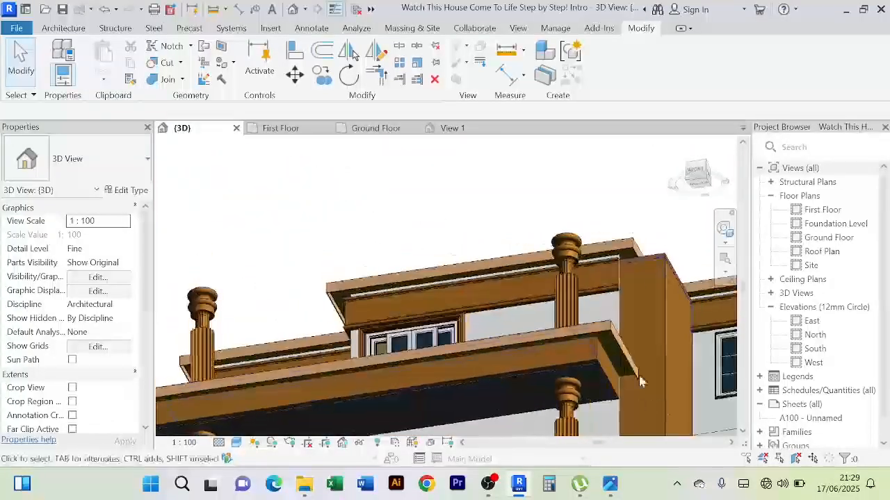
pyautogui.keyDown('shift'); pyautogui.moveTo(451, 283); pyautogui.dragTo(492, 293, button='middle'); pyautogui.keyUp('shift')
# Review the whole house front in 3D, with both column storeys, the balcony and the roof overhang
pyautogui.scroll(-2, 534, 304)
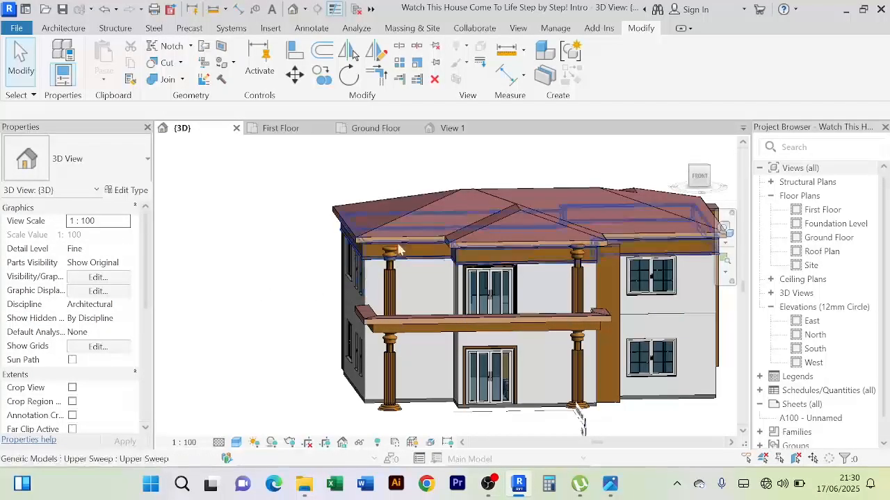
pyautogui.scroll(-1, 270, 262)
pyautogui.keyDown('shift'); pyautogui.moveTo(270, 261); pyautogui.dragTo(356, 270, button='middle'); pyautogui.keyUp('shift')
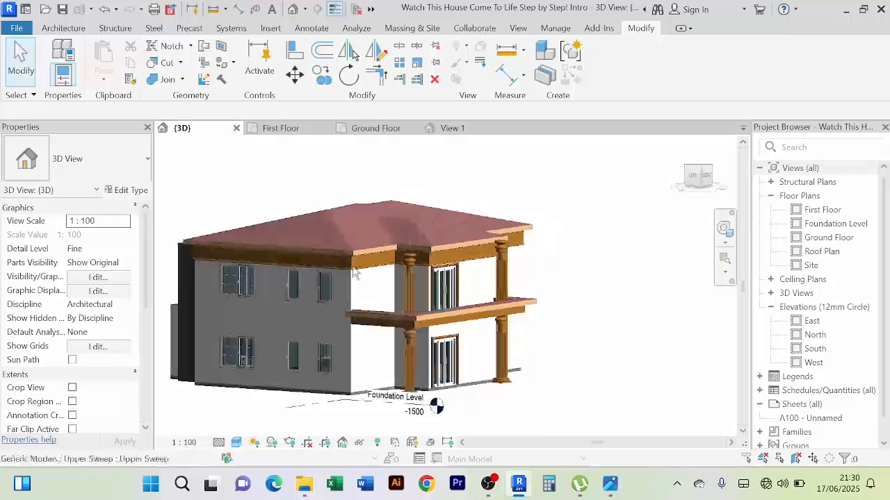
pyautogui.scroll(2, 365, 290)
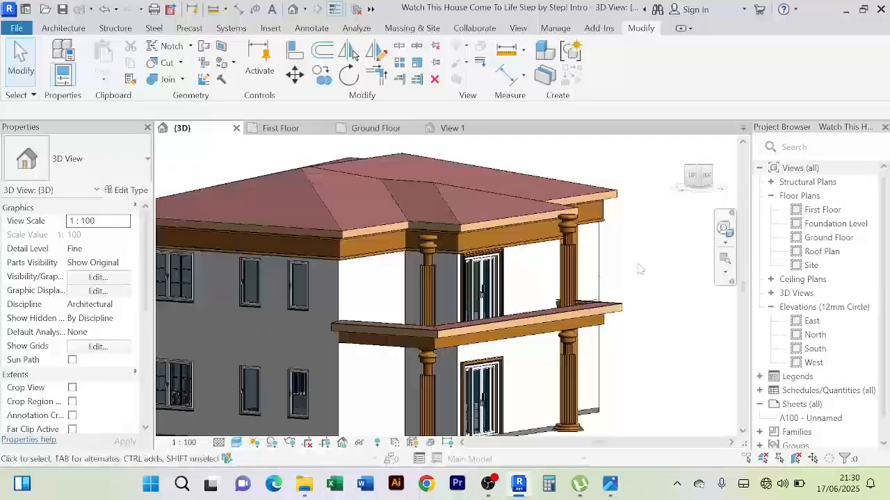
pyautogui.keyDown('shift'); pyautogui.moveTo(566, 306); pyautogui.dragTo(566, 287, button='middle'); pyautogui.keyUp('shift')
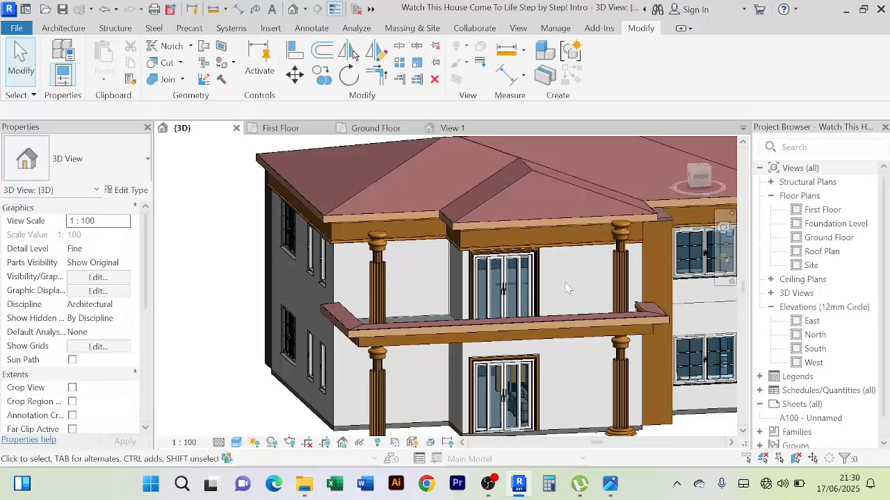
# Open the First Floor plan, start an architectural floor and review the Ground Floor type's properties without changing them
pyautogui.click(281, 129)
pyautogui.moveTo(456, 316); pyautogui.dragTo(410, 382, button='middle')
pyautogui.scroll(-1, 310, 191)
pyautogui.moveTo(309, 192); pyautogui.dragTo(314, 158, button='middle')
pyautogui.click(61, 29)
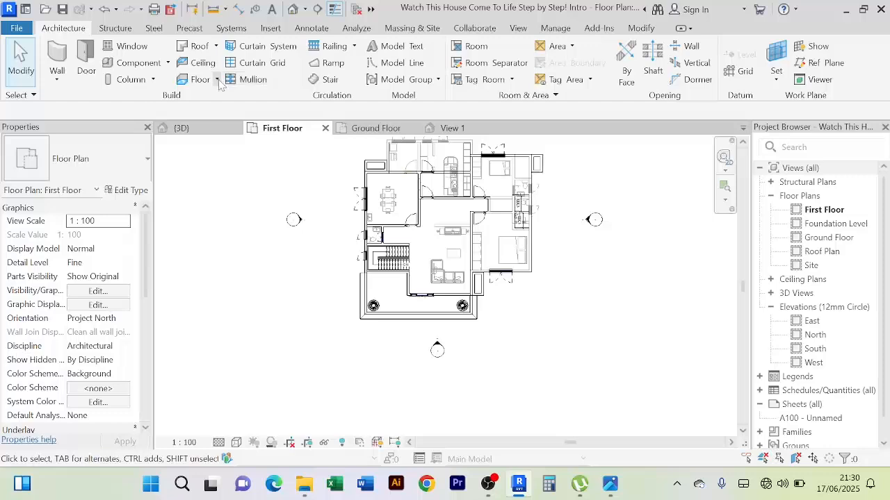
pyautogui.click(217, 80)
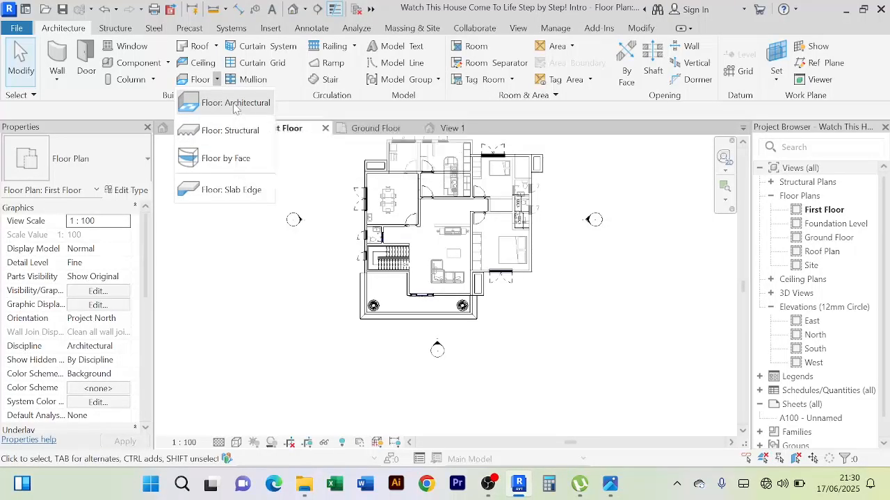
pyautogui.click(234, 104)
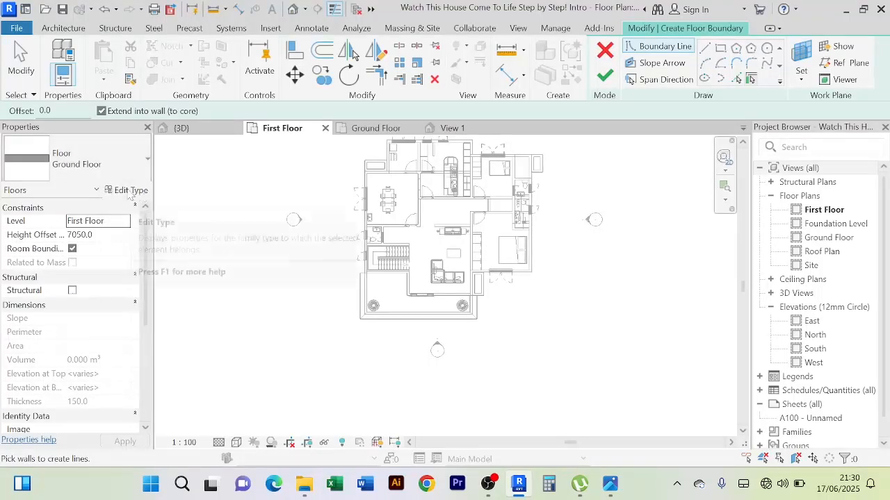
pyautogui.click(131, 191)
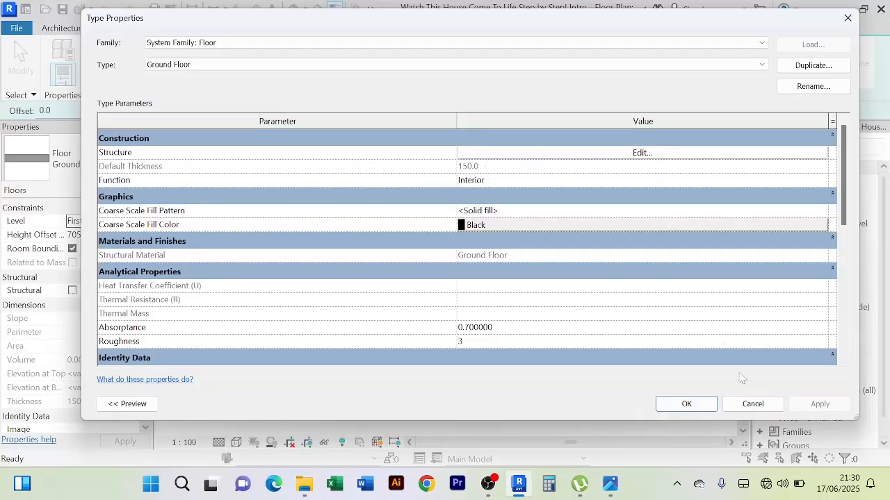
pyautogui.click(749, 404)
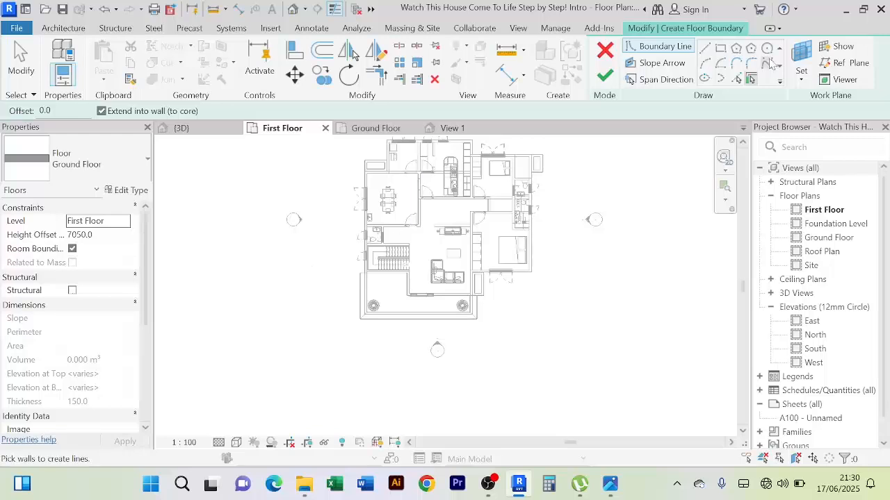
# Pick the wall face below the stairs, the balcony's left inner edge and the short return wall as floor boundary lines
pyautogui.click(735, 80)
pyautogui.scroll(6, 379, 293)
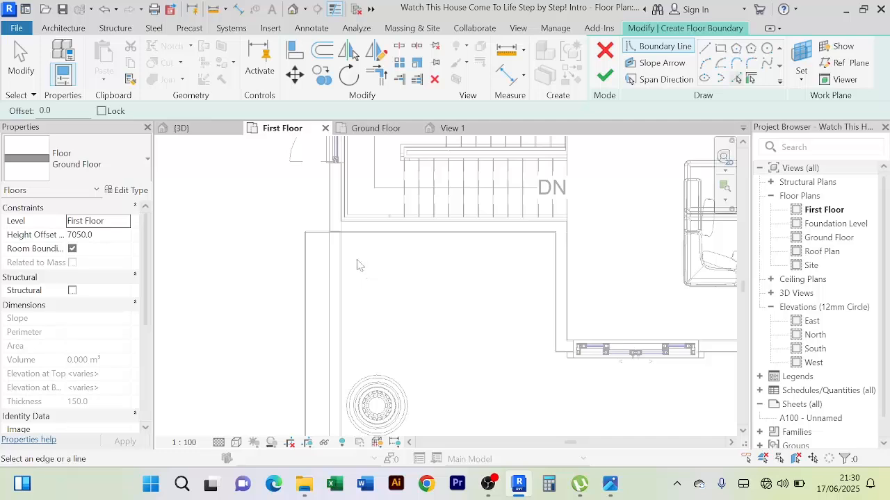
pyautogui.click(389, 239)
pyautogui.scroll(4, 346, 301)
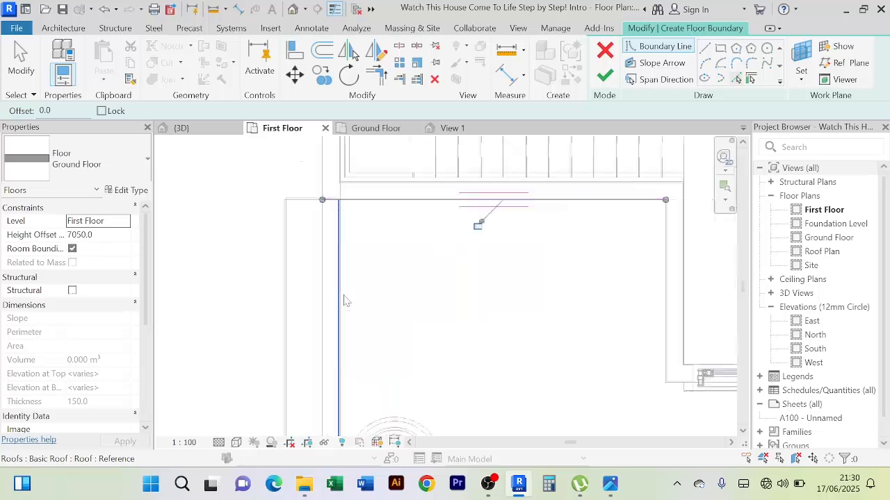
pyautogui.scroll(-3, 341, 301)
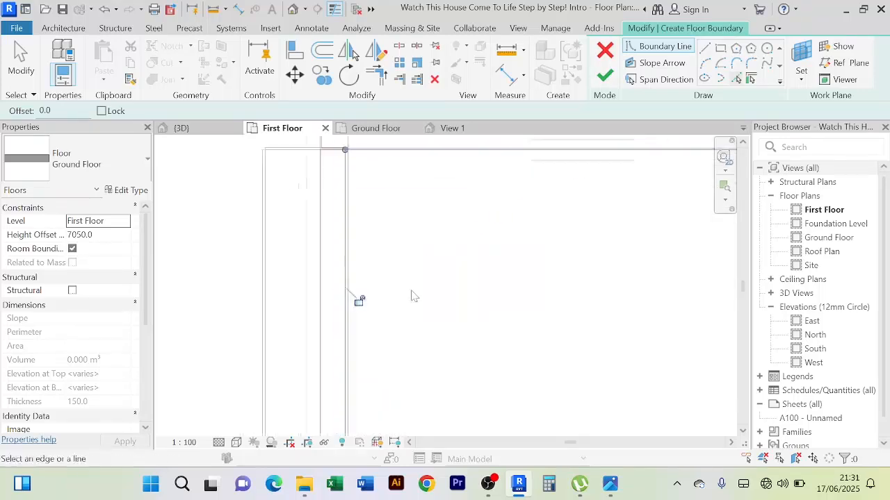
pyautogui.click(627, 273)
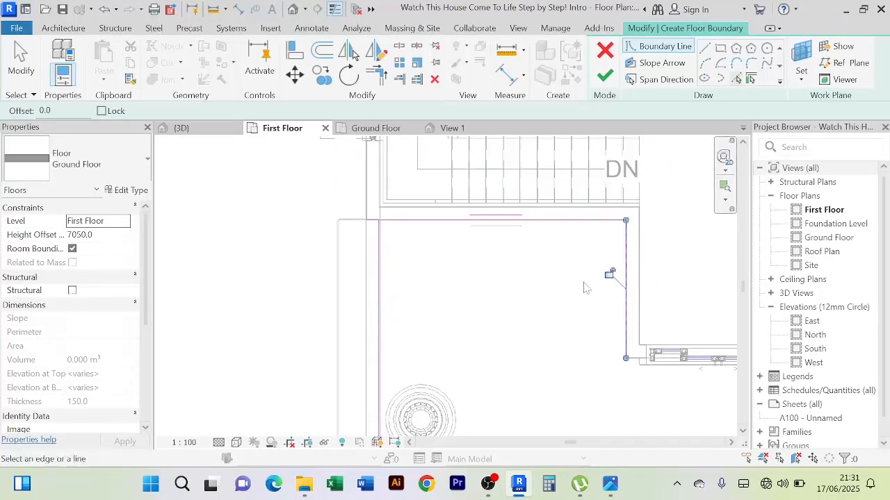
# Add the living room's front wall and the balcony's right and front inner edges as floor boundary lines
pyautogui.scroll(-4, 577, 283)
pyautogui.moveTo(570, 340); pyautogui.dragTo(435, 334, button='middle')
pyautogui.scroll(3, 541, 320)
pyautogui.click(662, 303)
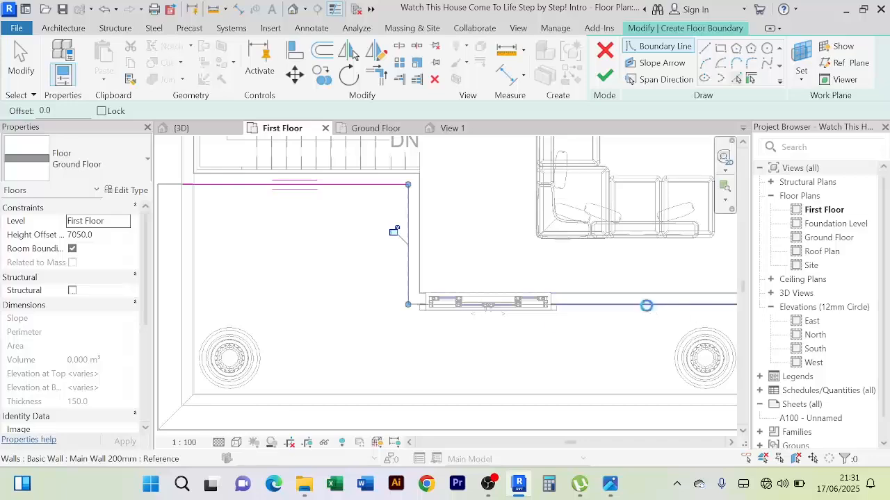
pyautogui.scroll(-3, 590, 320)
pyautogui.scroll(5, 441, 298)
pyautogui.scroll(2, 556, 318)
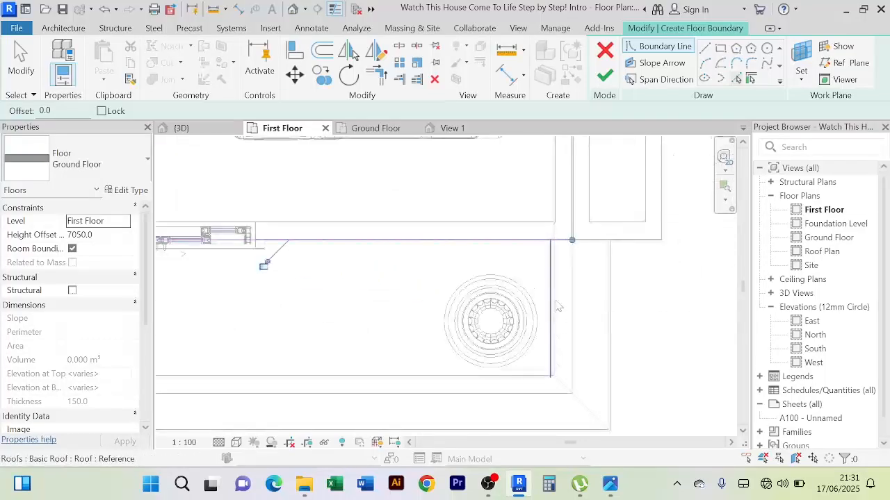
pyautogui.click(562, 305)
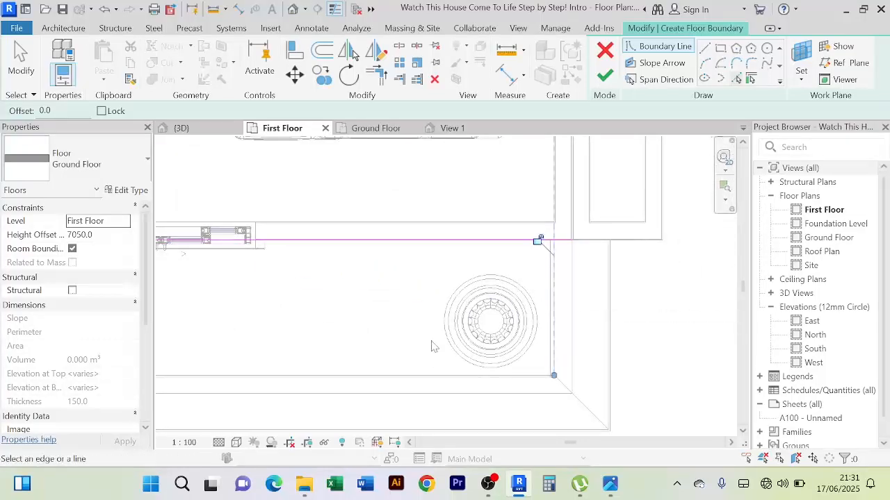
pyautogui.click(431, 379)
# Trim the balcony floor's boundary lines to corners with Trim/Extend to Corner
pyautogui.scroll(-2, 391, 319)
pyautogui.moveTo(391, 319); pyautogui.dragTo(563, 299, button='middle')
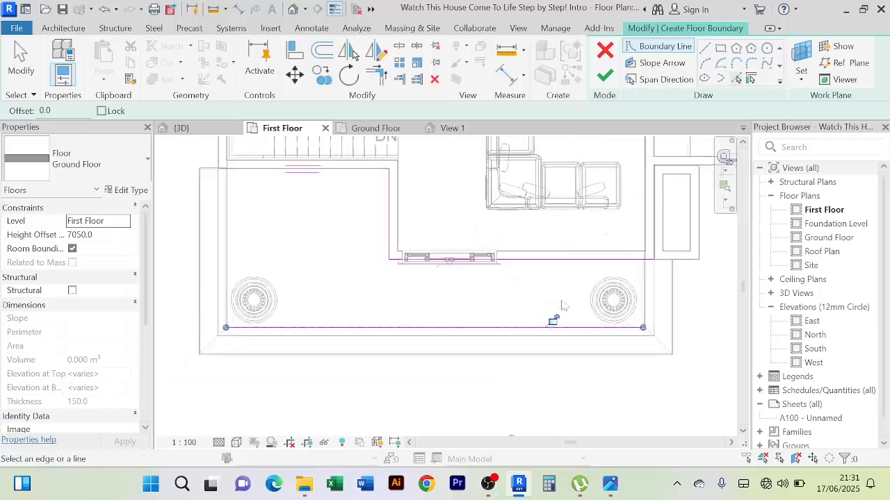
pyautogui.moveTo(274, 239); pyautogui.dragTo(287, 270, button='middle')
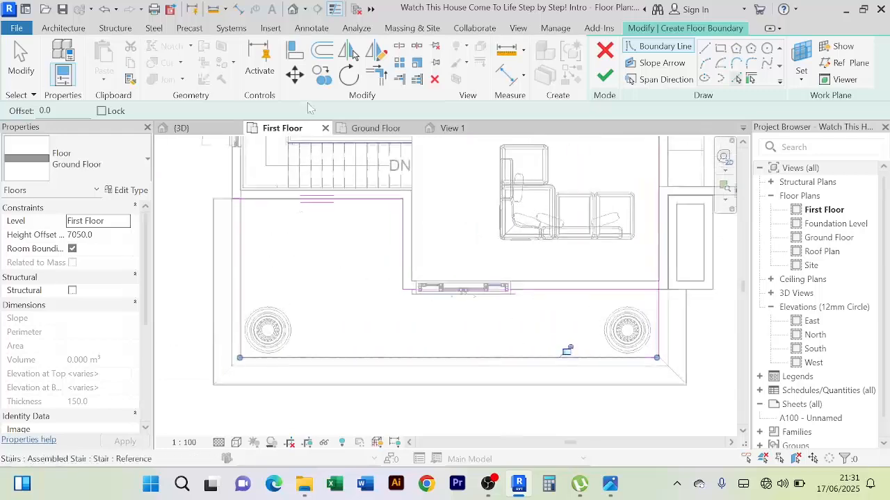
pyautogui.click(380, 80)
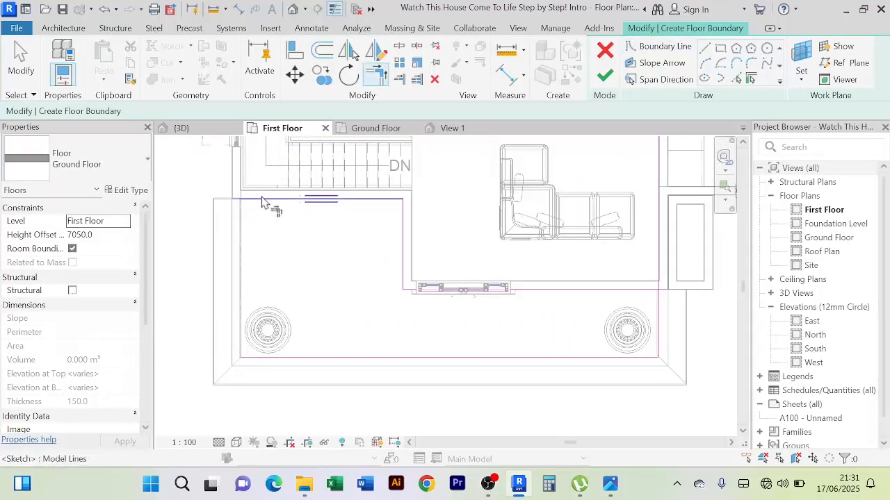
pyautogui.scroll(-2, 341, 255)
pyautogui.scroll(4, 551, 284)
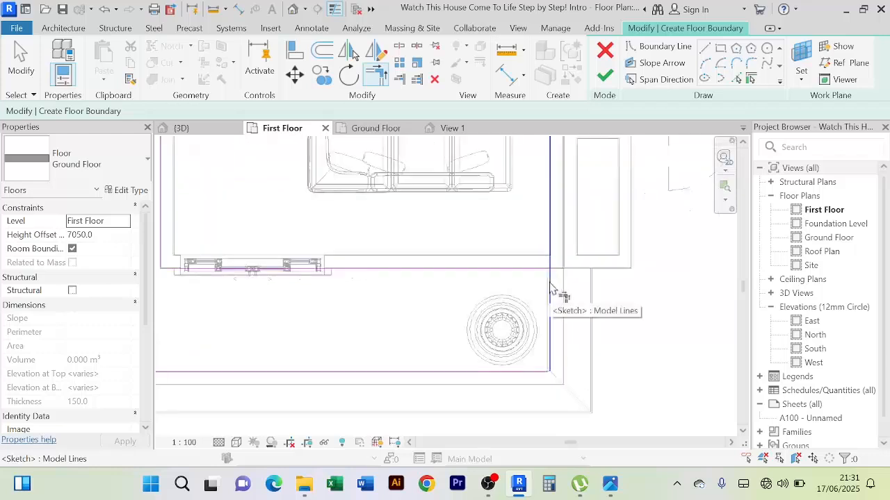
pyautogui.scroll(-2, 508, 292)
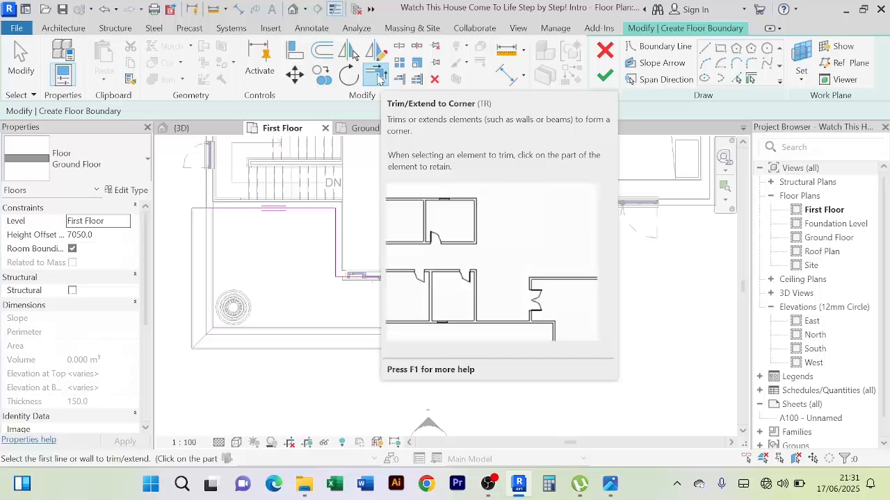
# Close the open boundary corner beside the right-hand column and finish the balcony floor sketch
pyautogui.click(605, 75)
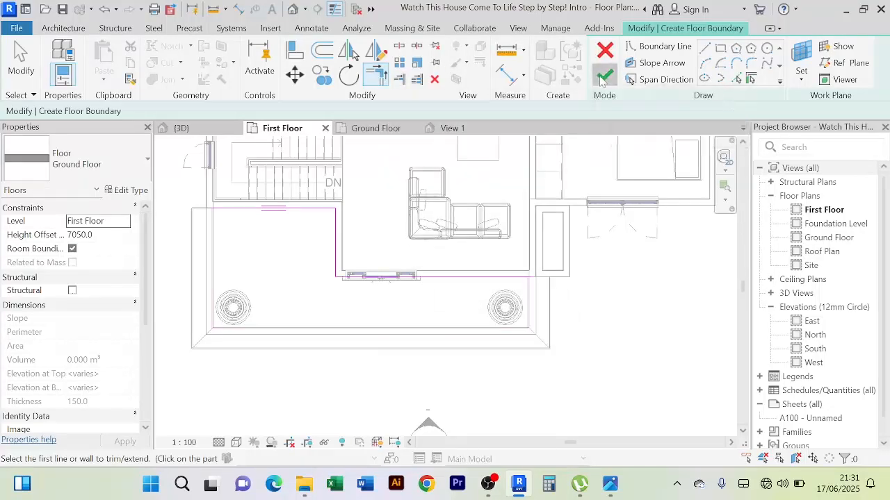
pyautogui.click(814, 448)
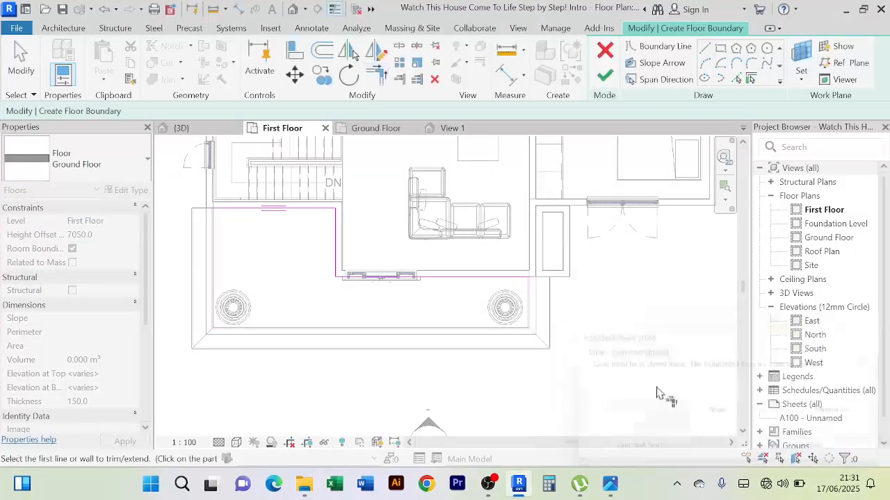
pyautogui.scroll(5, 515, 320)
pyautogui.moveTo(523, 392); pyautogui.dragTo(521, 324, button='middle')
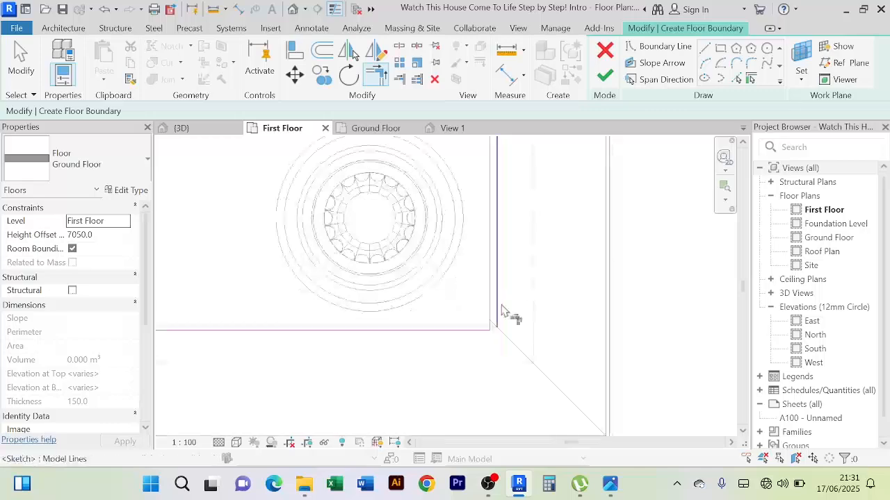
pyautogui.click(604, 76)
pyautogui.scroll(-2, 645, 294)
# In the 3D view, set the new floor's height offset from level to 5000
pyautogui.click(182, 128)
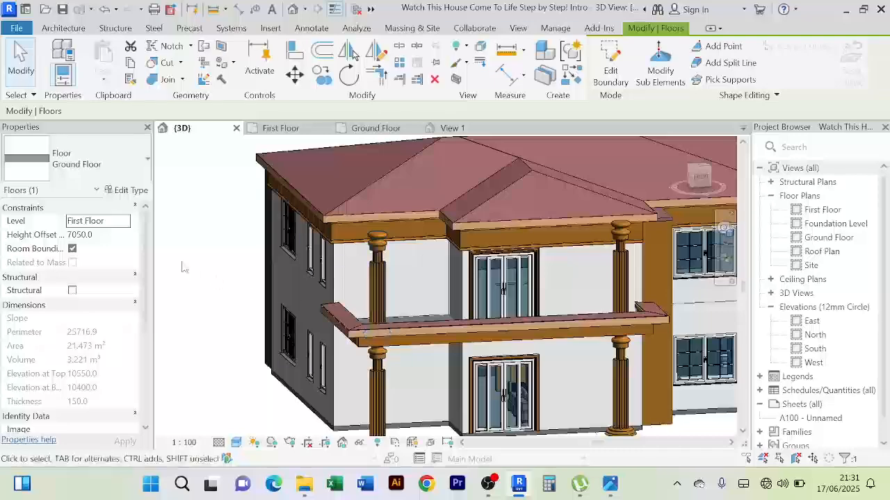
pyautogui.keyDown('shift'); pyautogui.moveTo(182, 267); pyautogui.dragTo(413, 204, button='middle'); pyautogui.keyUp('shift')
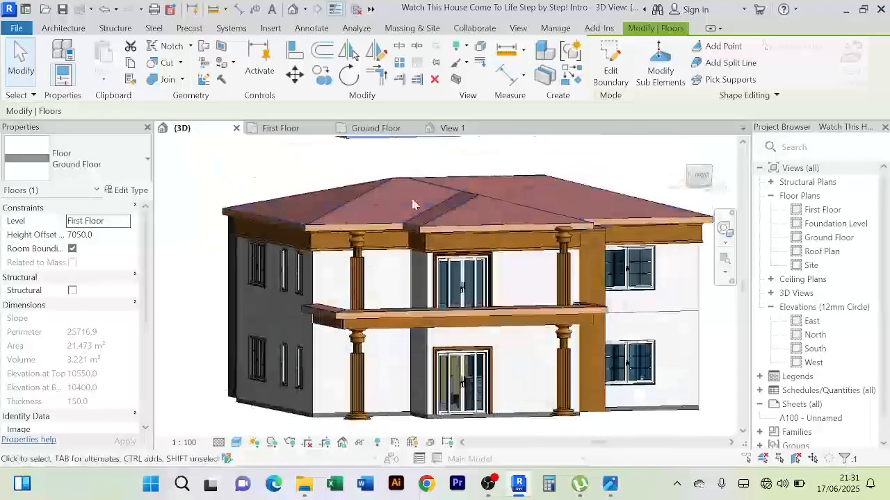
pyautogui.scroll(5, 410, 278)
pyautogui.scroll(-3, 428, 249)
pyautogui.keyDown('shift'); pyautogui.moveTo(429, 249); pyautogui.dragTo(502, 307, button='middle'); pyautogui.keyUp('shift')
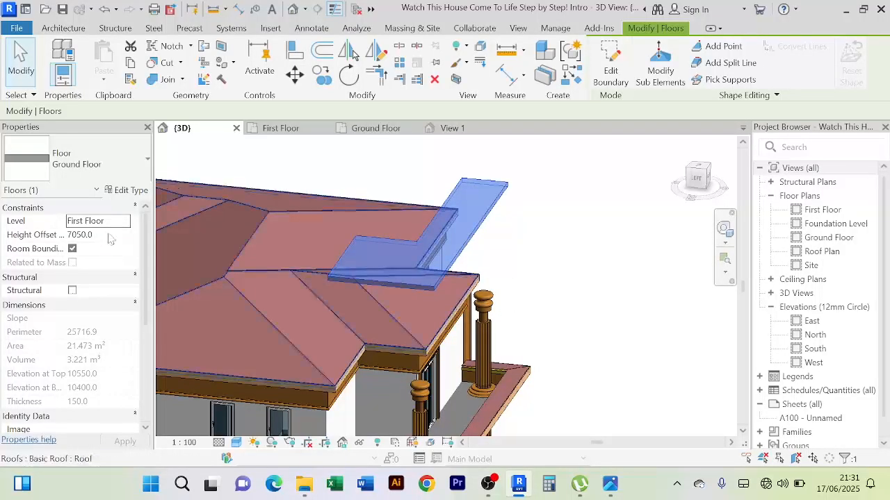
pyautogui.click(100, 237)
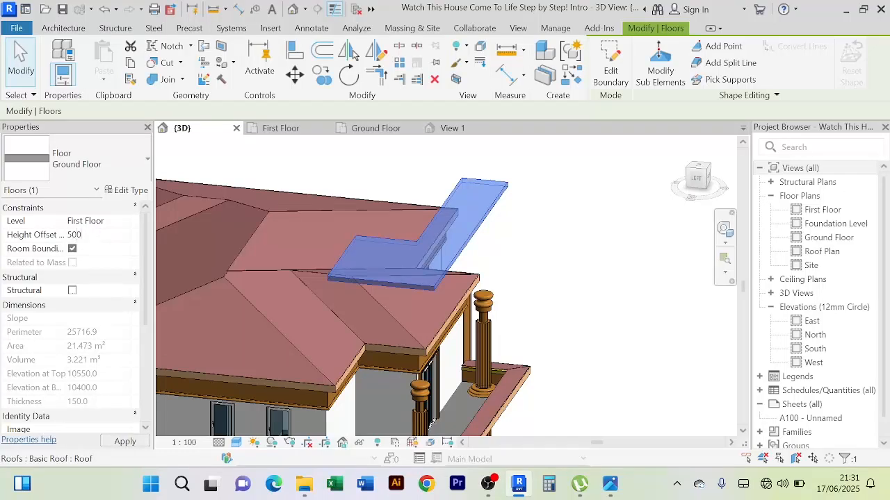
pyautogui.press('Return')
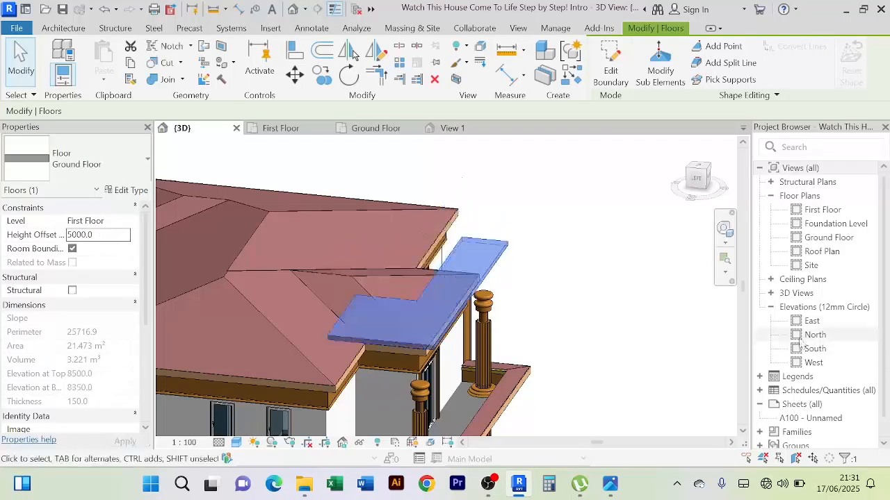
# Lower the floor slab's height offset from level to 3500
pyautogui.keyDown('shift'); pyautogui.moveTo(577, 366); pyautogui.dragTo(574, 302, button='middle'); pyautogui.keyUp('shift')
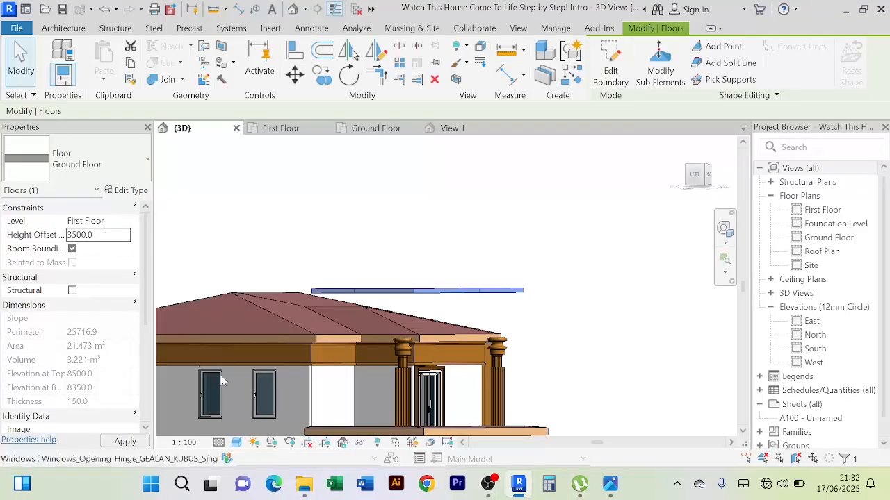
pyautogui.scroll(3, 441, 332)
pyautogui.scroll(-1, 485, 269)
pyautogui.keyDown('shift'); pyautogui.moveTo(487, 274); pyautogui.dragTo(579, 276, button='middle'); pyautogui.keyUp('shift')
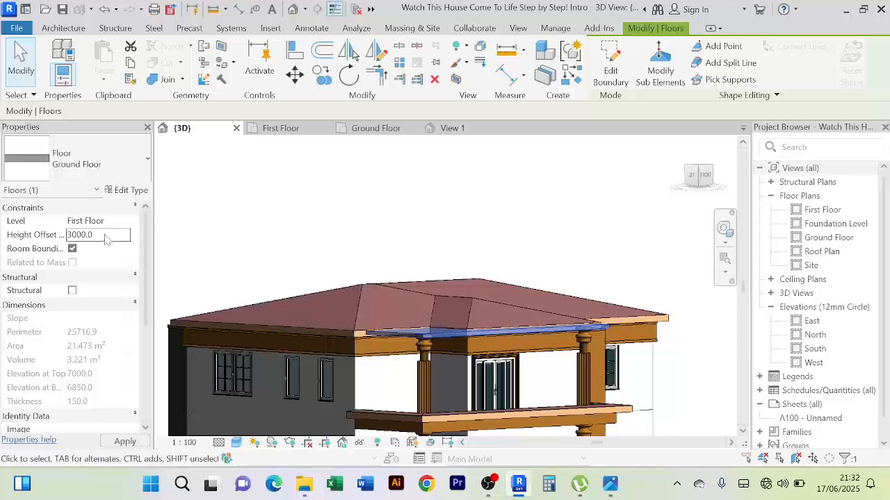
# Set the slab's height offset to 3000 so it sits under the balcony roof, and deselect it
pyautogui.scroll(3, 558, 310)
pyautogui.scroll(-3, 554, 259)
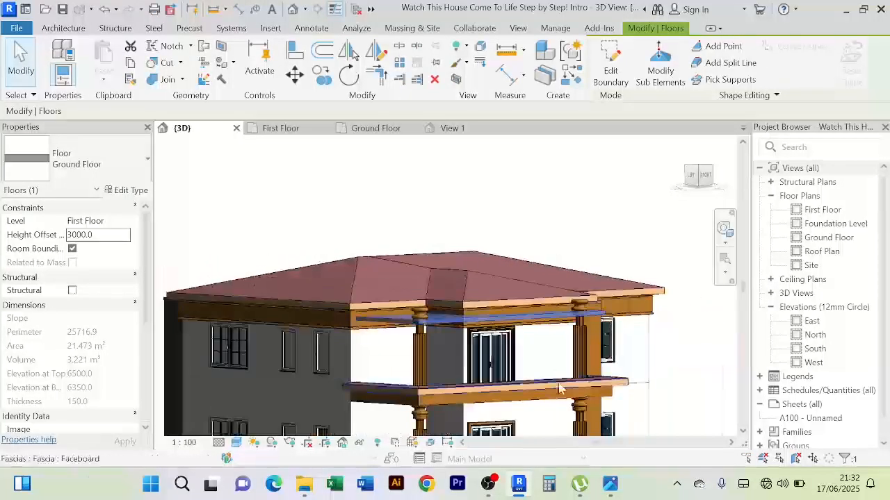
pyautogui.scroll(-2, 560, 388)
pyautogui.keyDown('shift'); pyautogui.moveTo(559, 389); pyautogui.dragTo(337, 356, button='middle'); pyautogui.keyUp('shift')
pyautogui.scroll(2, 423, 360)
pyautogui.scroll(-1, 420, 360)
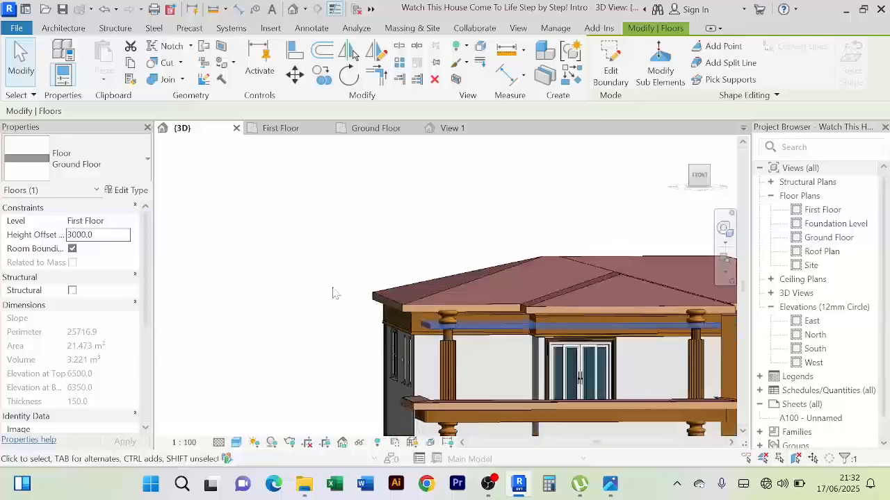
pyautogui.keyDown('shift'); pyautogui.moveTo(334, 294); pyautogui.dragTo(338, 258, button='middle'); pyautogui.keyUp('shift')
pyautogui.press('Escape')
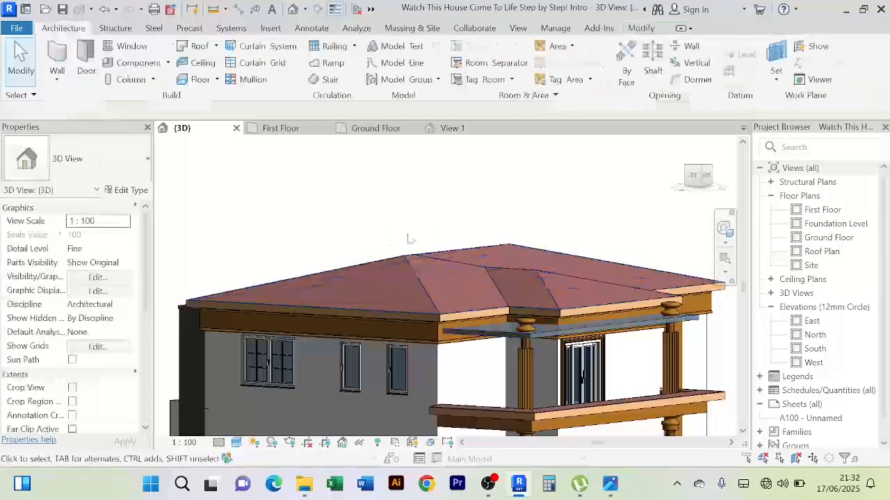
# Examine the balcony slab, columns, roof edges and door surround from the front and from below
pyautogui.scroll(2, 391, 185)
pyautogui.keyDown('shift'); pyautogui.moveTo(674, 320); pyautogui.dragTo(609, 298, button='middle'); pyautogui.keyUp('shift')
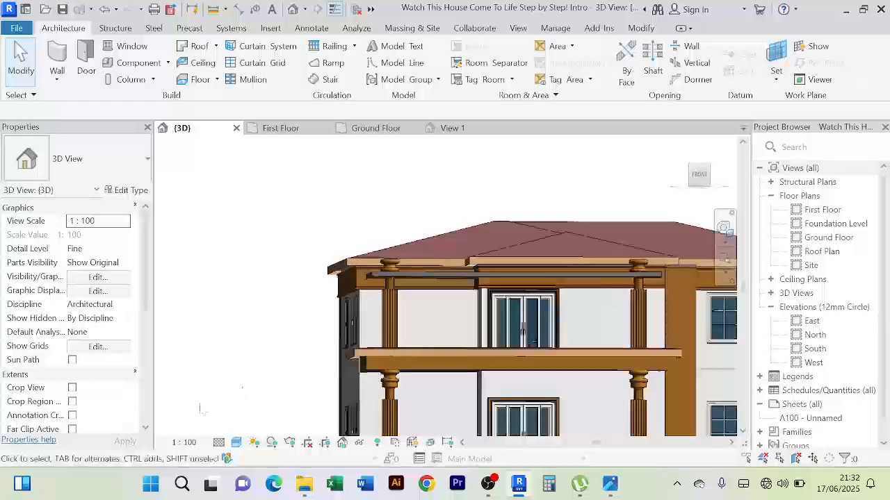
pyautogui.scroll(-3, 240, 354)
pyautogui.keyDown('shift'); pyautogui.moveTo(224, 337); pyautogui.dragTo(243, 362, button='middle'); pyautogui.keyUp('shift')
pyautogui.scroll(2, 245, 333)
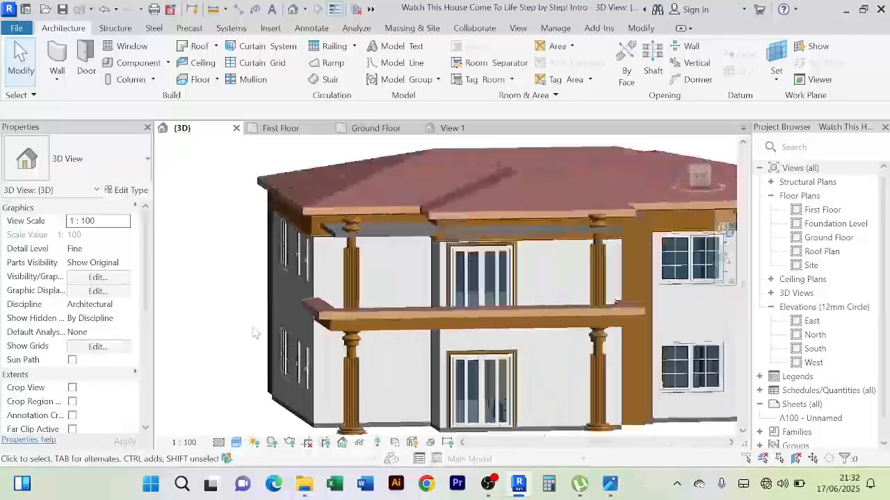
pyautogui.keyDown('shift'); pyautogui.moveTo(244, 327); pyautogui.dragTo(238, 303, button='middle'); pyautogui.keyUp('shift')
pyautogui.scroll(5, 233, 317)
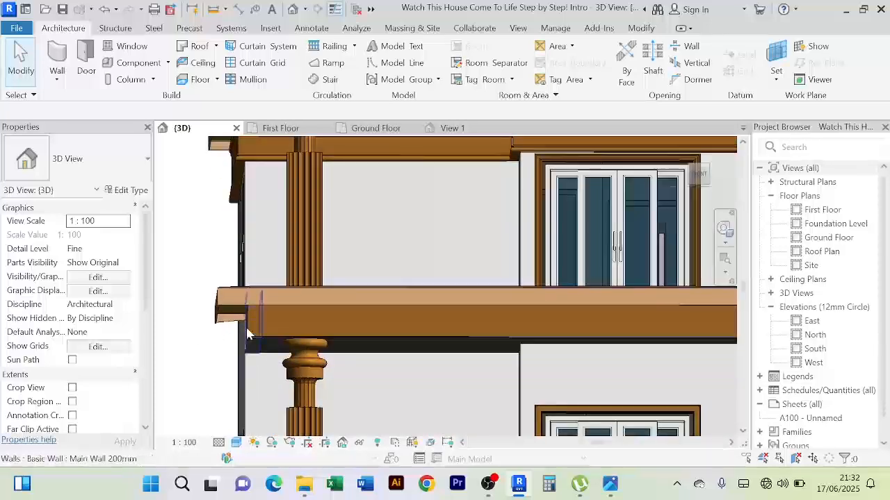
pyautogui.keyDown('shift'); pyautogui.moveTo(174, 341); pyautogui.dragTo(343, 365, button='middle'); pyautogui.keyUp('shift')
pyautogui.scroll(2, 404, 318)
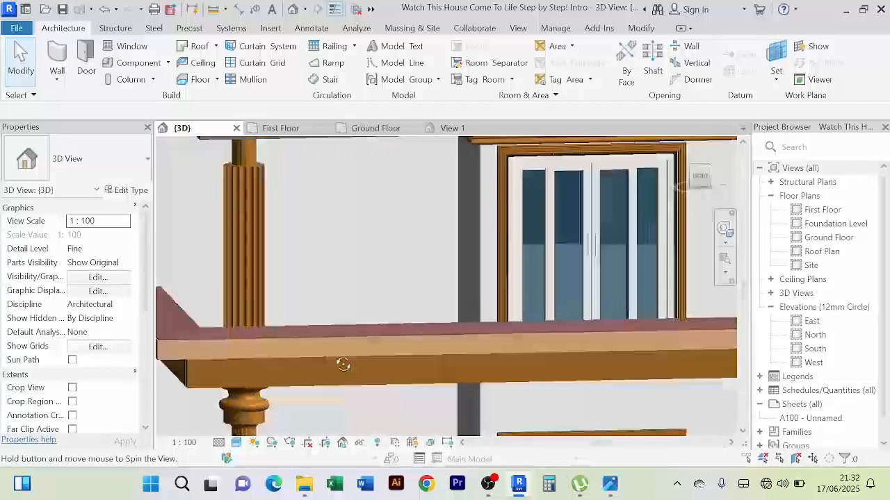
pyautogui.scroll(-3, 343, 364)
pyautogui.scroll(6, 539, 255)
pyautogui.moveTo(600, 215); pyautogui.dragTo(543, 290, button='middle')
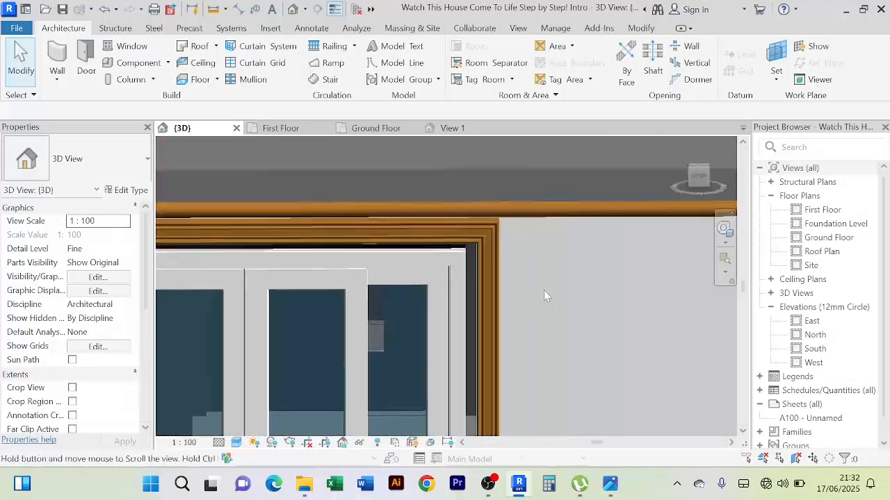
# Start a new in-place component in the Generic Models category, accepting the default name
pyautogui.scroll(4, 495, 255)
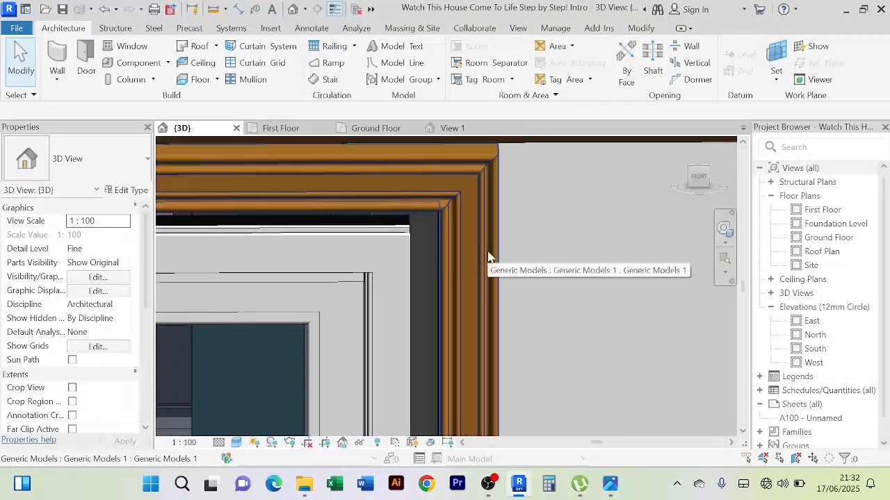
pyautogui.scroll(-5, 493, 257)
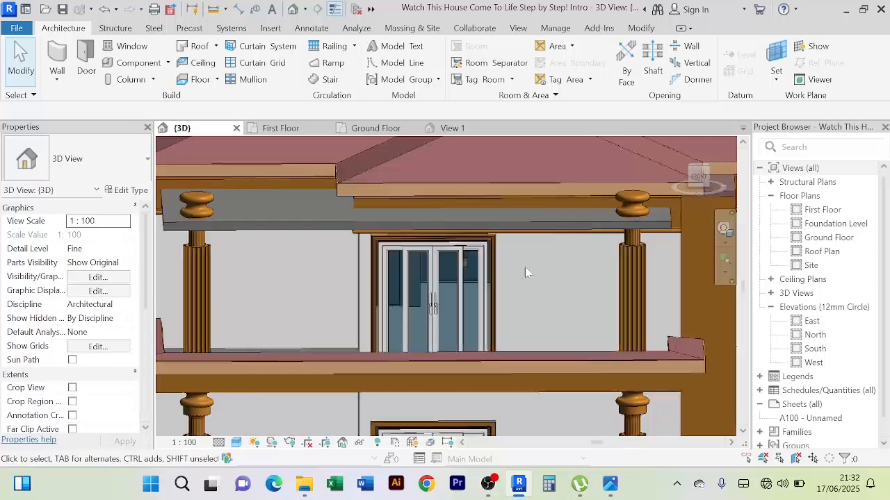
pyautogui.scroll(-3, 525, 266)
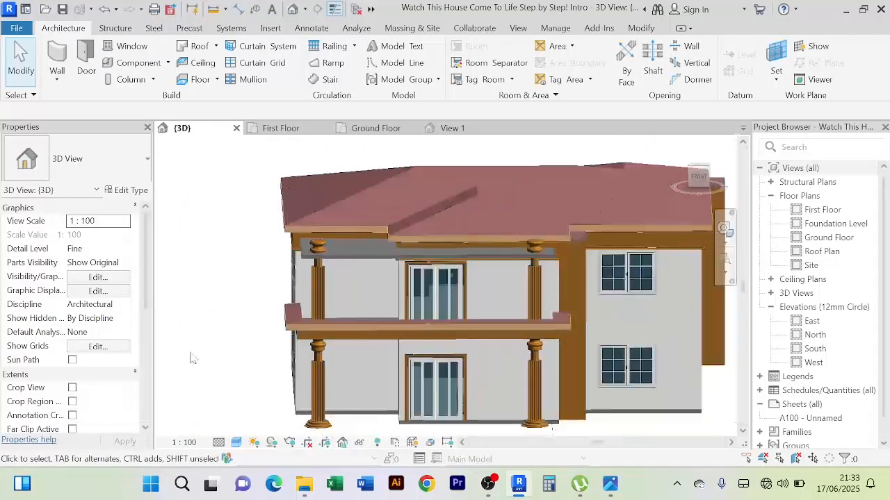
pyautogui.keyDown('shift'); pyautogui.moveTo(193, 359); pyautogui.dragTo(202, 324, button='middle'); pyautogui.keyUp('shift')
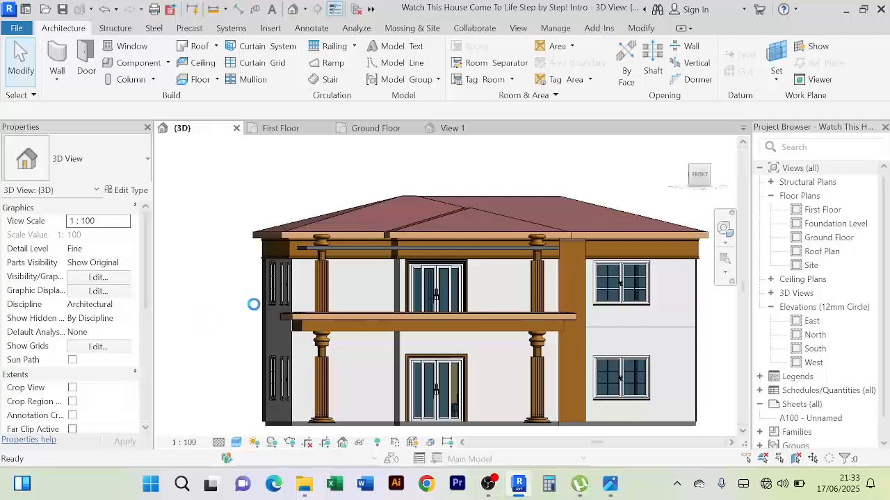
pyautogui.scroll(4, 347, 250)
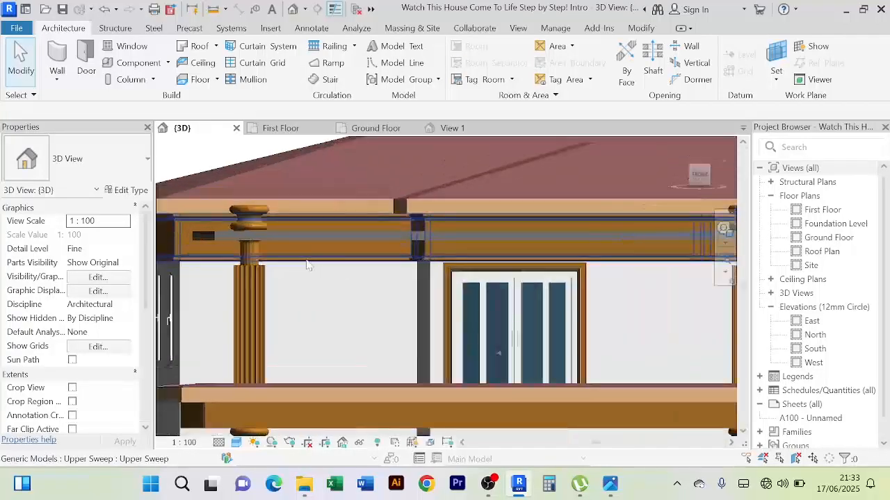
pyautogui.scroll(-2, 369, 264)
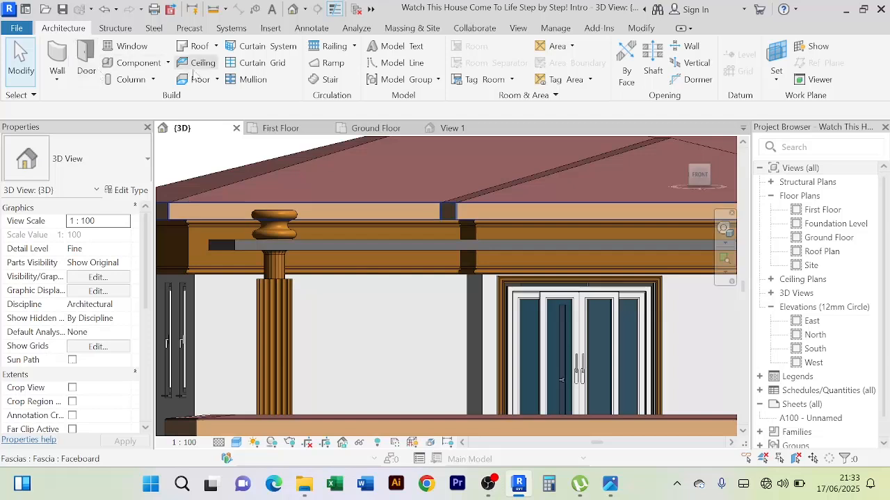
pyautogui.click(167, 62)
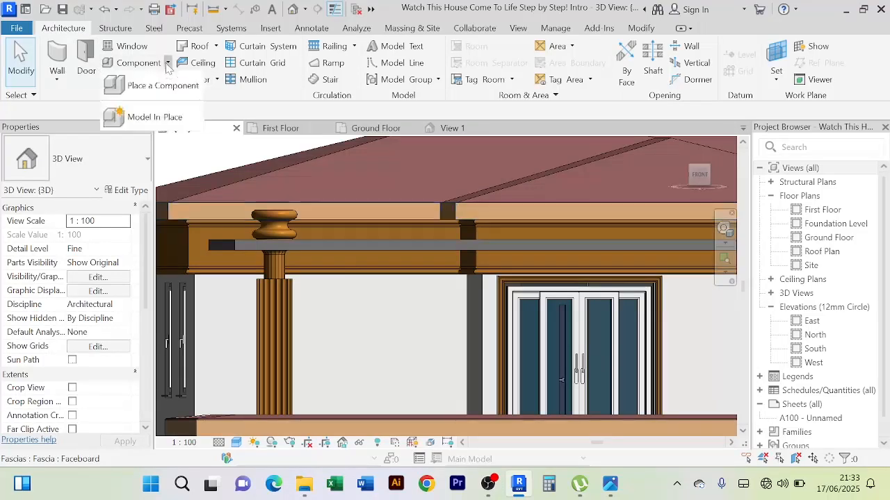
pyautogui.click(155, 116)
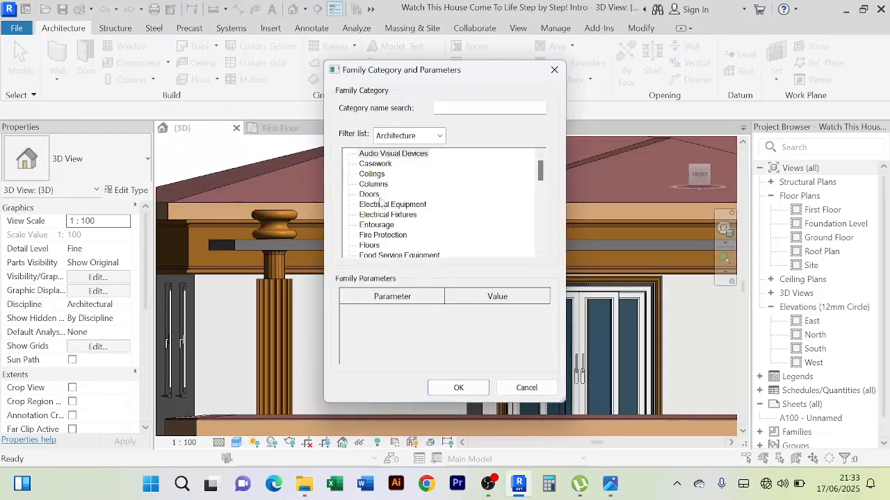
pyautogui.scroll(-2, 389, 215)
pyautogui.click(405, 235)
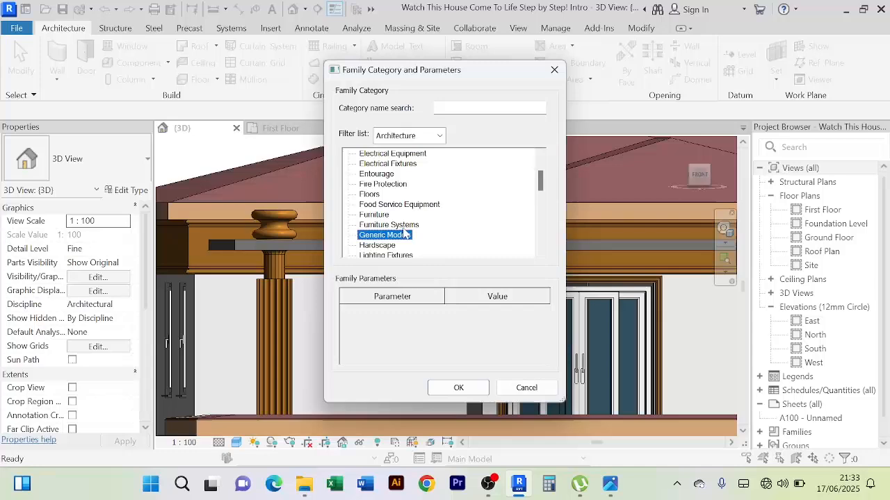
pyautogui.click(461, 389)
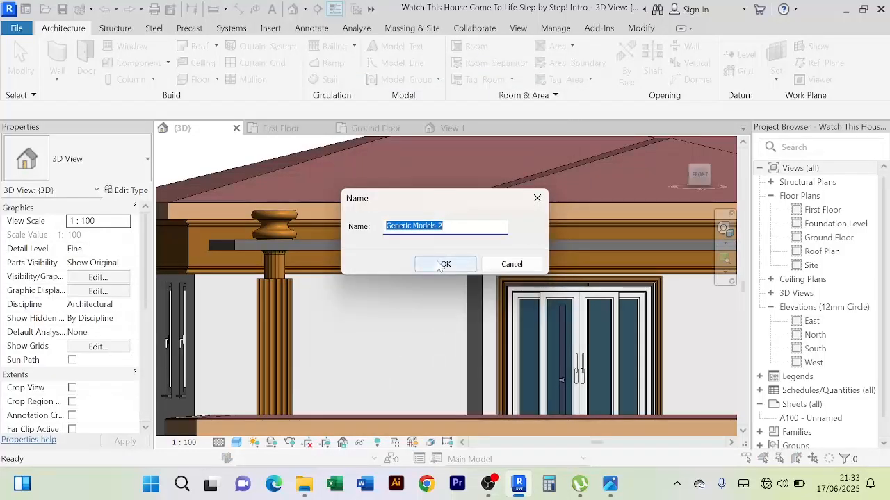
pyautogui.click(445, 264)
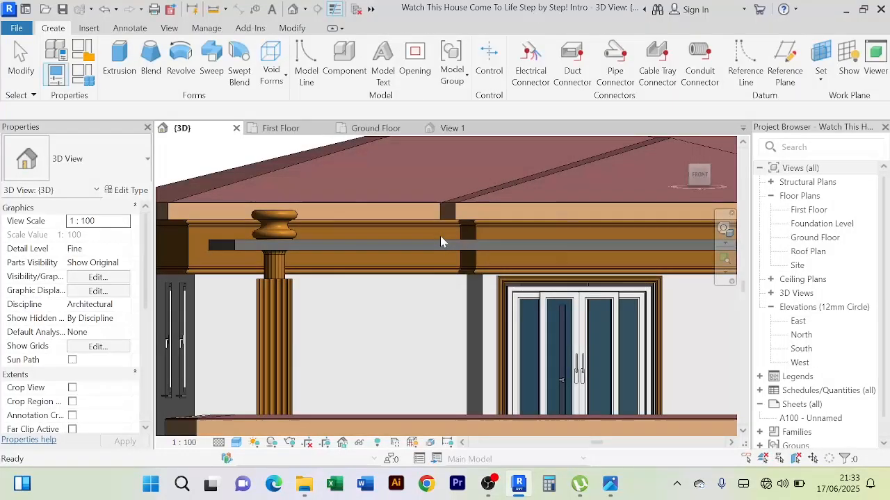
# Start a Sweep with the balcony ceiling slab's upper front edge picked as its path, and open its profile sketch for editing
pyautogui.click(212, 60)
pyautogui.click(656, 79)
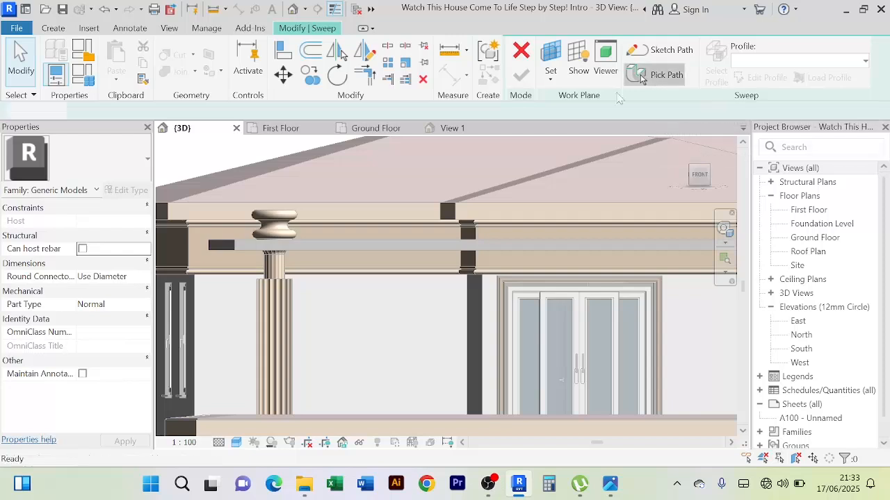
pyautogui.click(410, 239)
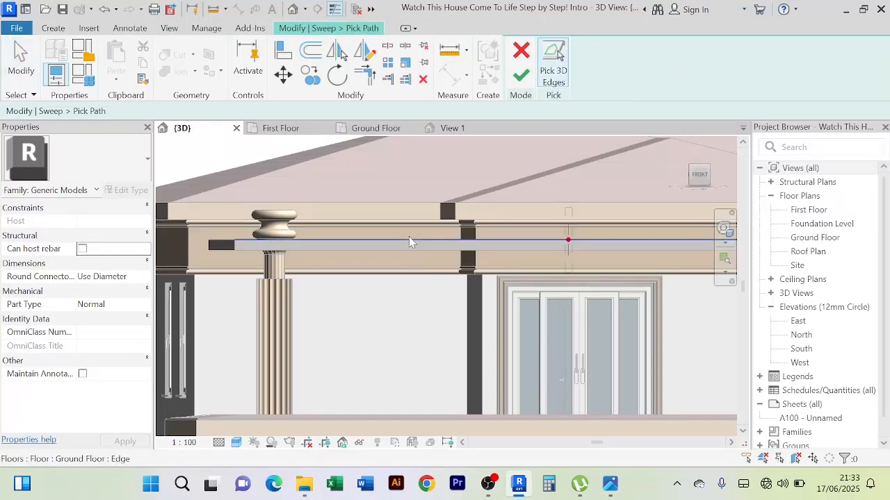
pyautogui.click(520, 78)
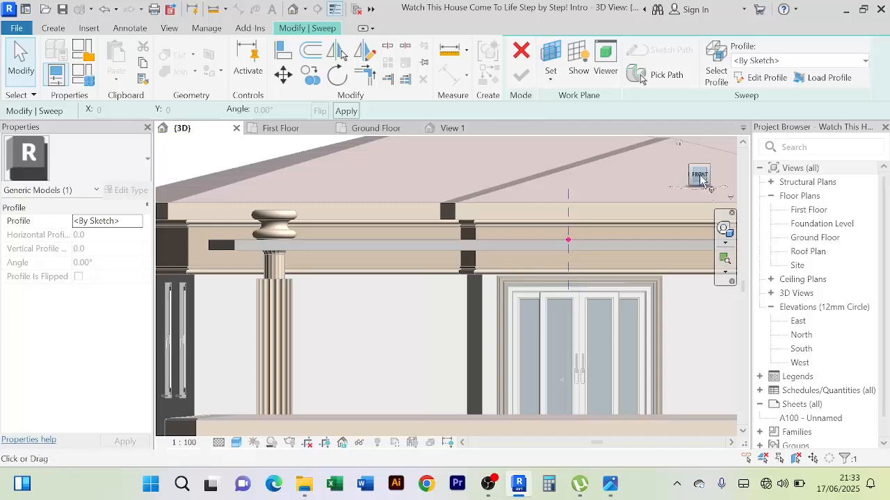
pyautogui.click(760, 77)
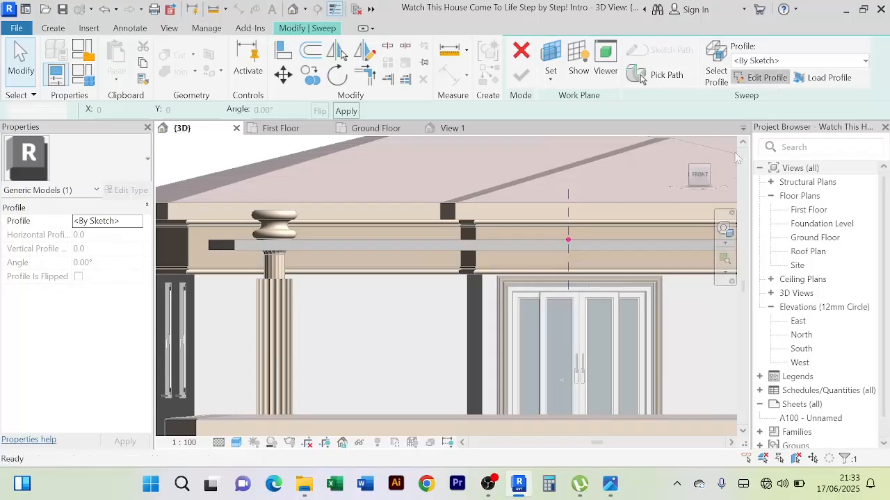
# From the right side, sketch a rectangular profile 80 mm wide and 350 mm high against the slab's outer face, starting above its upper edge
pyautogui.click(700, 179)
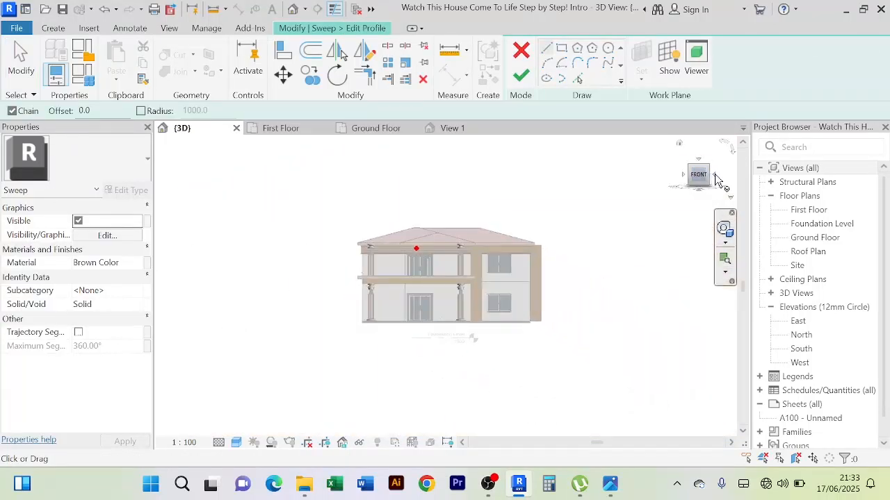
pyautogui.click(715, 175)
pyautogui.scroll(3, 342, 239)
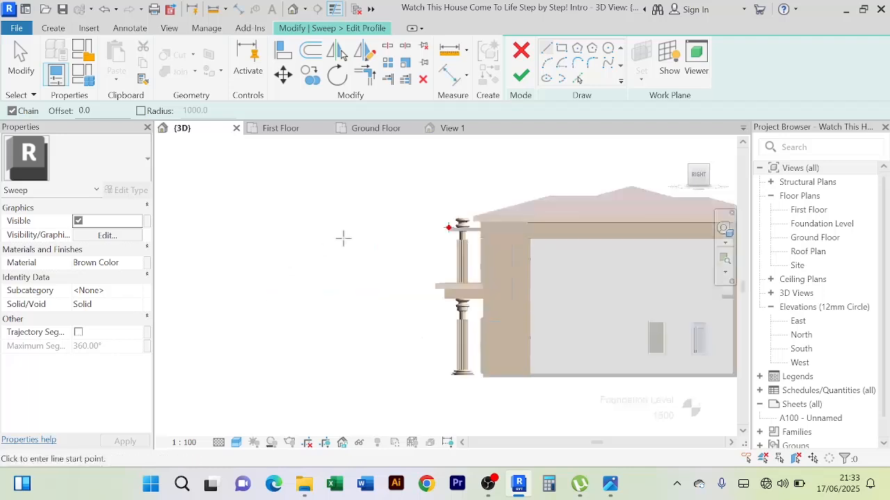
pyautogui.scroll(3, 477, 195)
pyautogui.scroll(2, 592, 230)
pyautogui.scroll(3, 595, 278)
pyautogui.scroll(2, 578, 259)
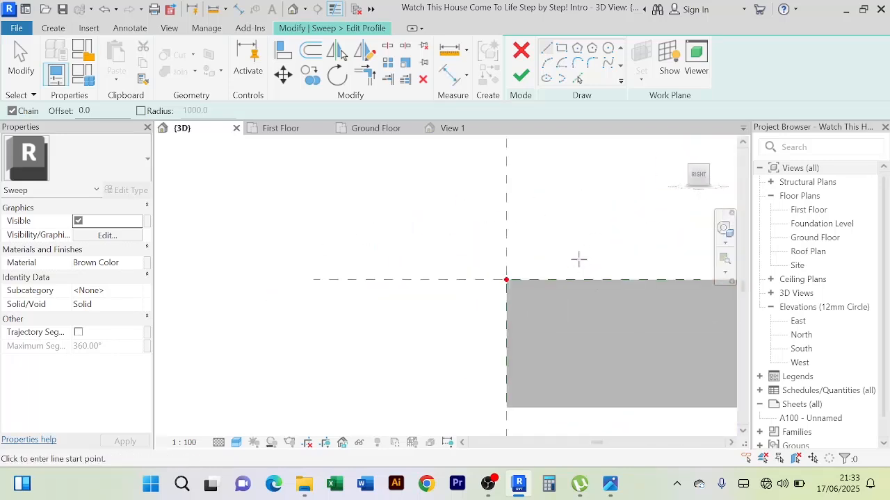
pyautogui.scroll(1, 577, 258)
pyautogui.moveTo(576, 256); pyautogui.dragTo(568, 176, button='middle')
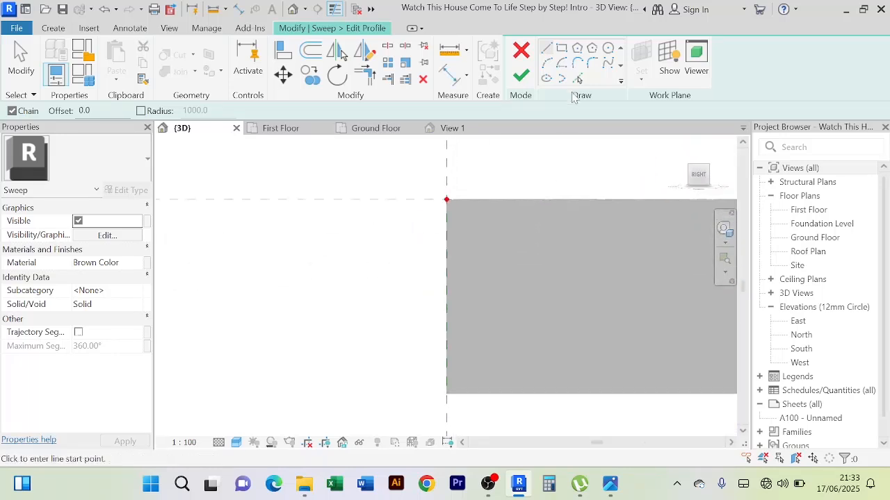
pyautogui.click(446, 165)
pyautogui.scroll(-4, 378, 359)
pyautogui.moveTo(380, 362); pyautogui.dragTo(380, 249, button='middle')
pyautogui.scroll(-3, 362, 335)
pyautogui.moveTo(360, 335); pyautogui.dragTo(362, 342, button='middle')
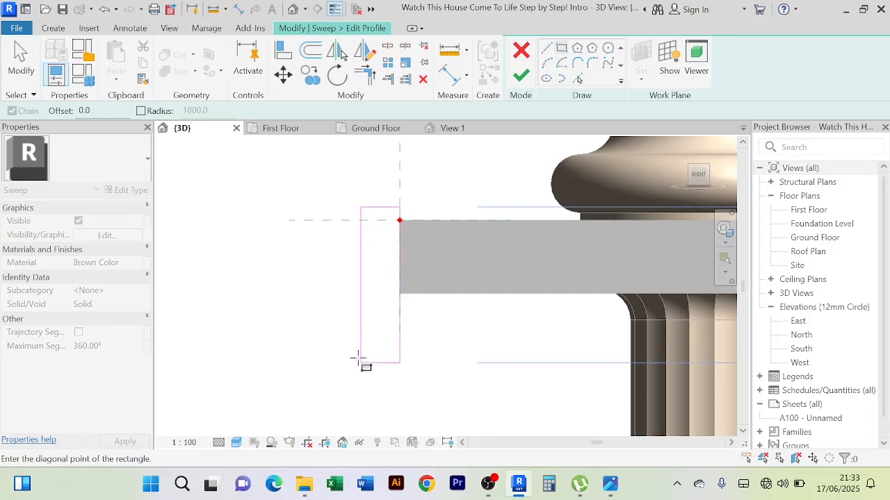
pyautogui.click(359, 359)
pyautogui.rightClick(255, 165)
pyautogui.click(272, 171)
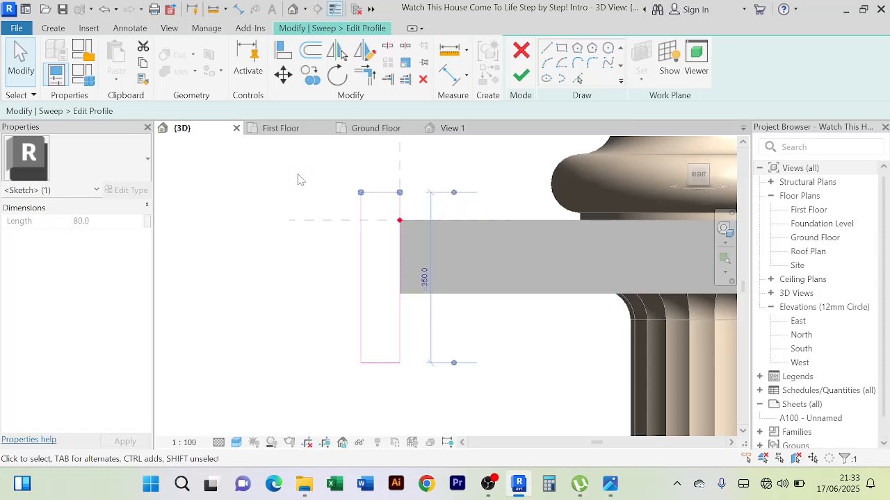
pyautogui.click(297, 179)
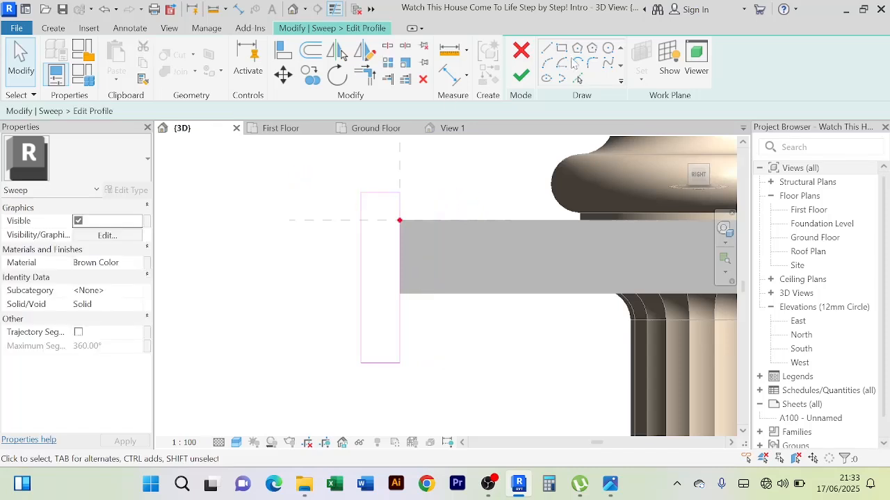
# Draw three chained half-circle arcs down the rectangle's outer side from its upper corner, alternating outward and inward, with radii 25, 20 and 17.5 mm
pyautogui.click(546, 64)
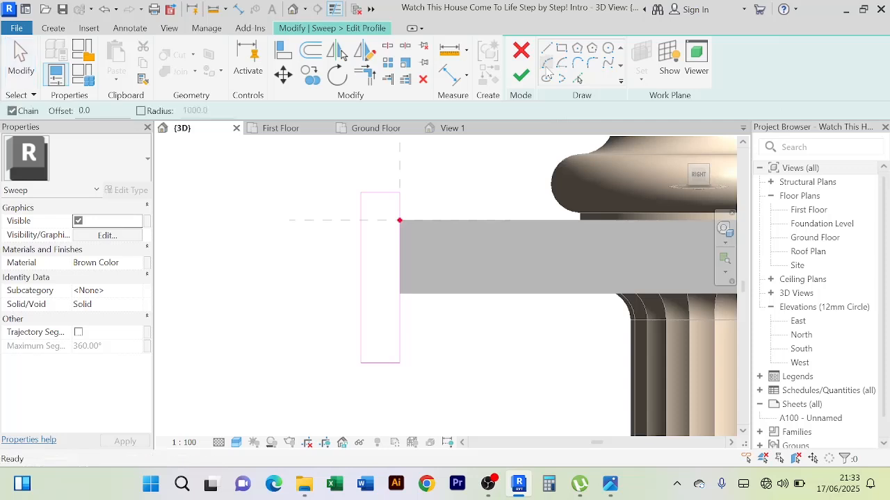
pyautogui.scroll(4, 353, 202)
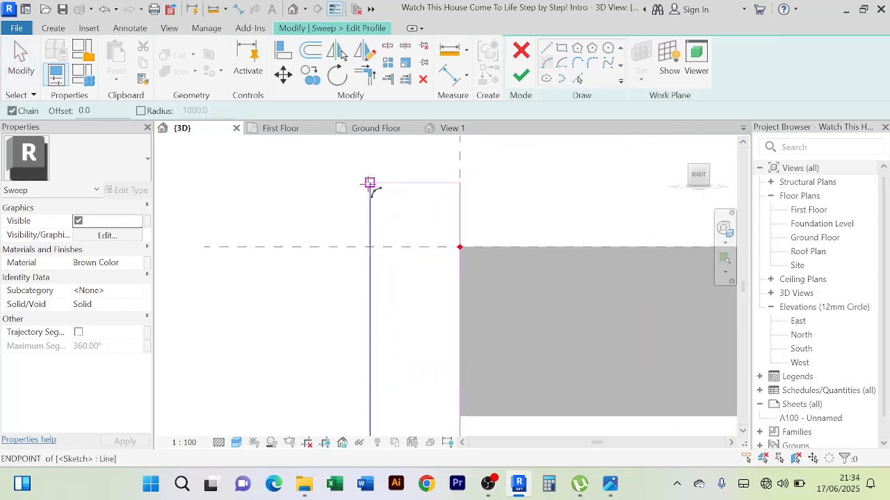
pyautogui.click(370, 183)
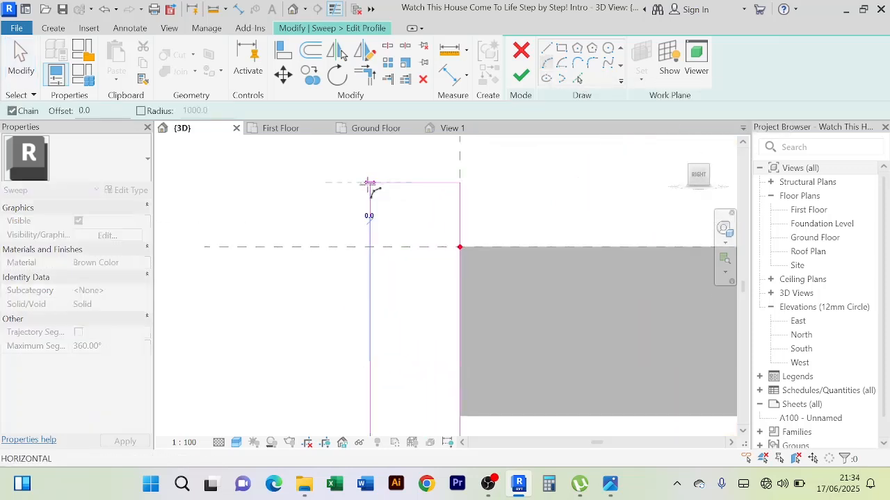
pyautogui.click(369, 245)
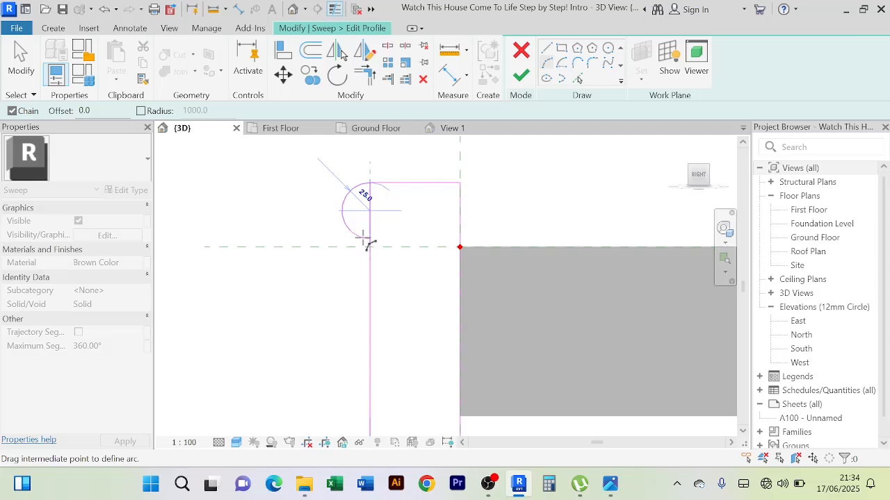
pyautogui.click(369, 243)
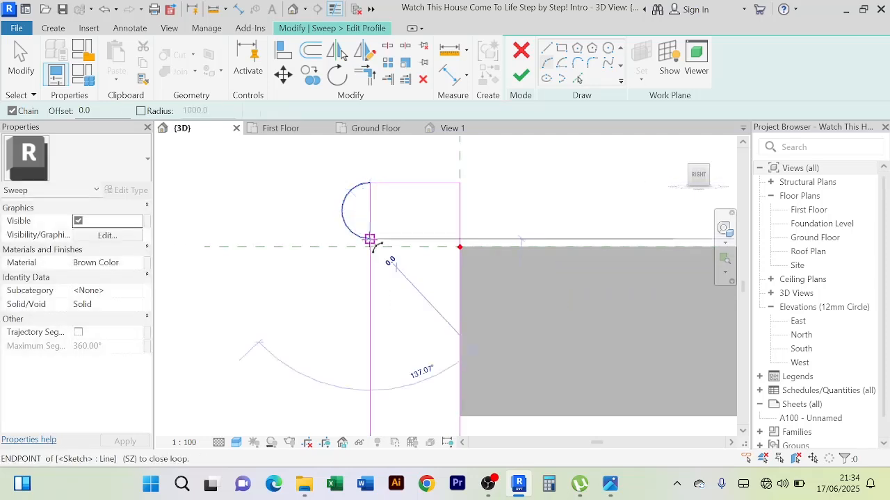
pyautogui.click(370, 283)
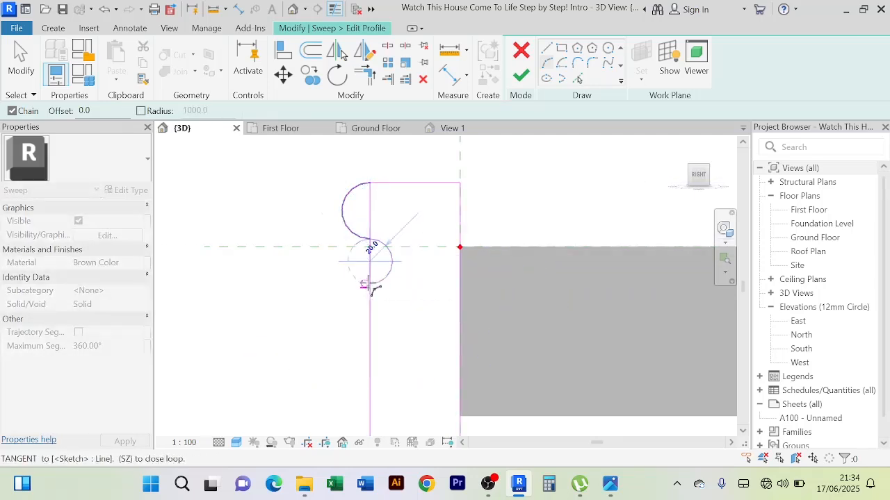
pyautogui.click(370, 285)
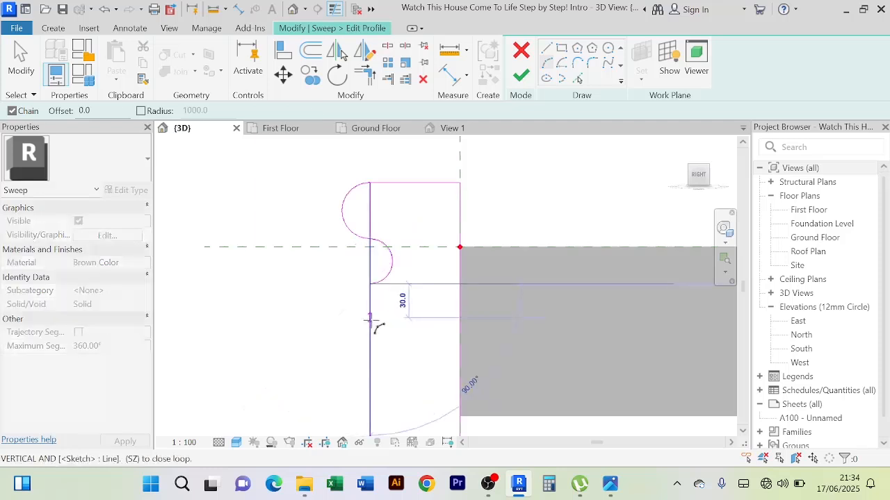
pyautogui.press('Escape')
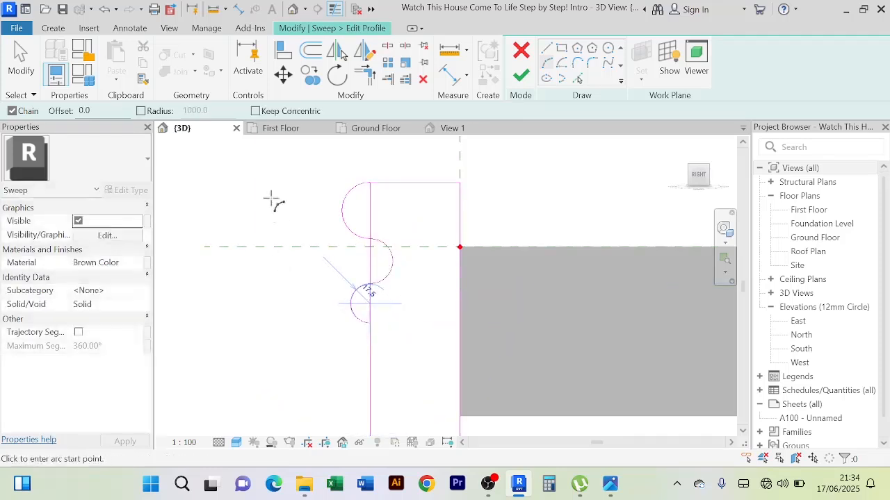
pyautogui.scroll(-2, 272, 195)
pyautogui.rightClick(272, 193)
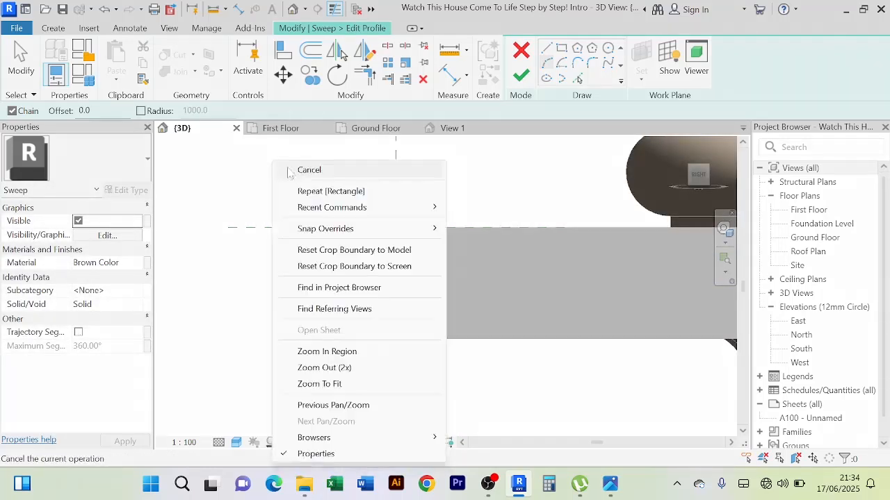
pyautogui.click(312, 175)
# Shorten the rectangle's outer vertical line so its upper end meets the end of the lowest arc, unjoining the conflicting elements
pyautogui.click(337, 200)
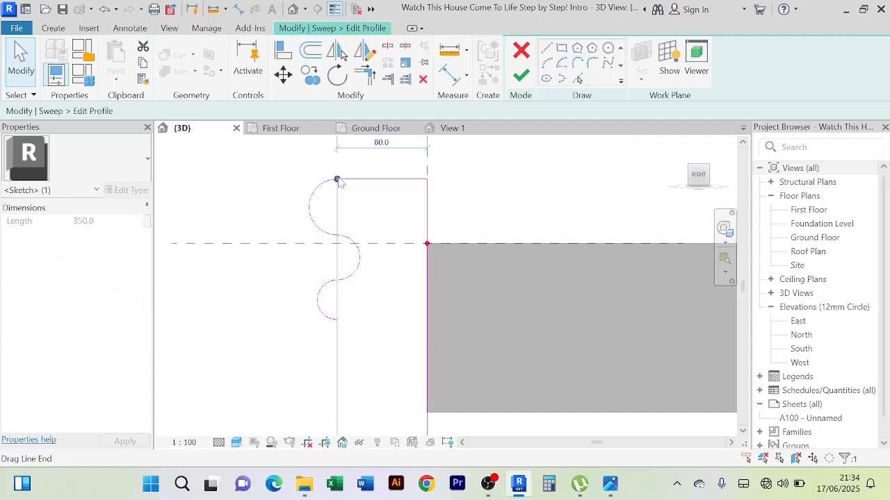
pyautogui.moveTo(337, 179); pyautogui.dragTo(338, 319)
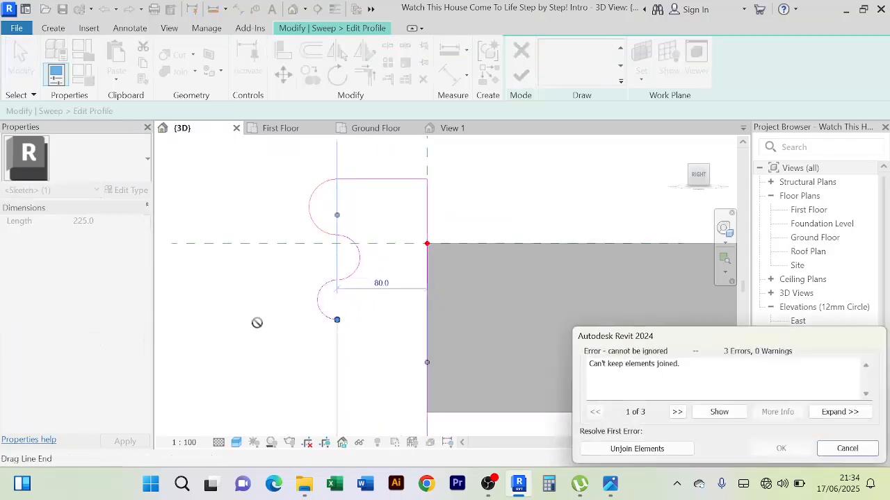
pyautogui.click(645, 450)
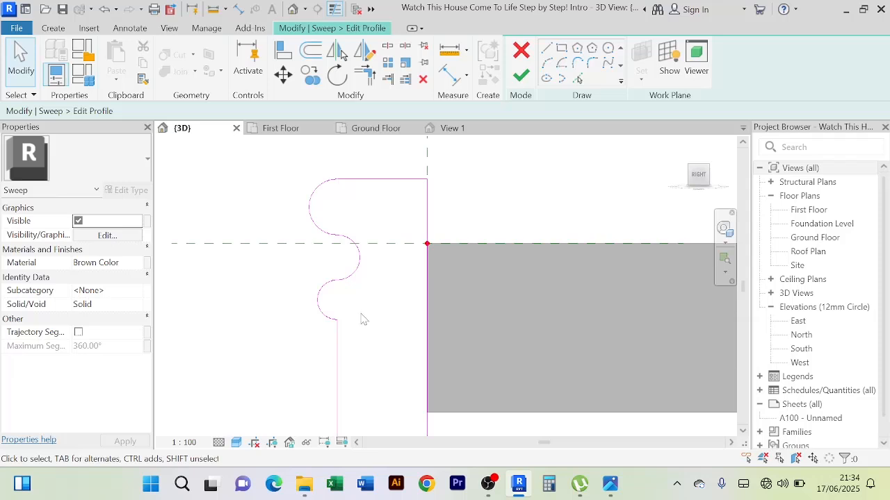
# Mirror a copy of the profile's three half-circle arcs about a horizontal axis drawn at the slab's lower edge
pyautogui.moveTo(360, 314)
pyautogui.mouseDown()
pyautogui.moveTo(274, 202)
pyautogui.moveTo(256, 200)
pyautogui.mouseUp()
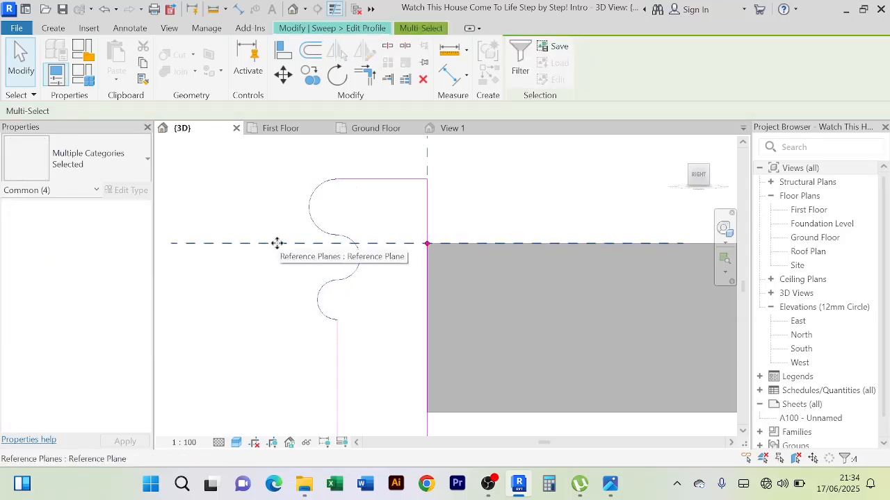
pyautogui.keyDown('shift'); pyautogui.click(278, 244); pyautogui.keyUp('shift')
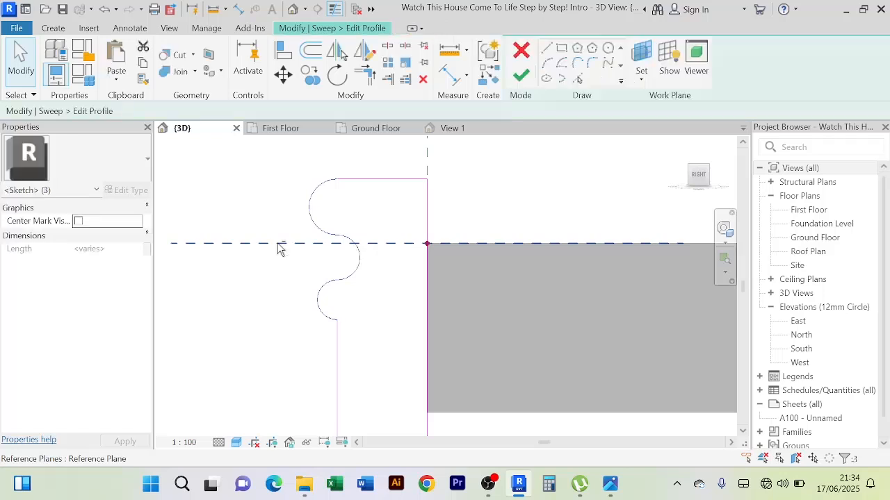
pyautogui.moveTo(276, 276)
pyautogui.mouseDown(button='middle')
pyautogui.moveTo(289, 290)
pyautogui.moveTo(291, 161)
pyautogui.mouseUp(button='middle')
pyautogui.scroll(-3, 291, 162)
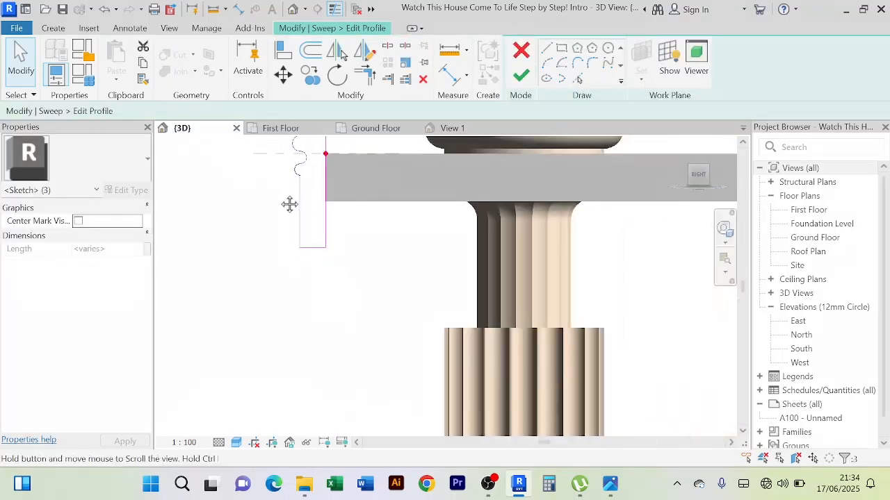
pyautogui.moveTo(288, 205); pyautogui.dragTo(274, 264, button='middle')
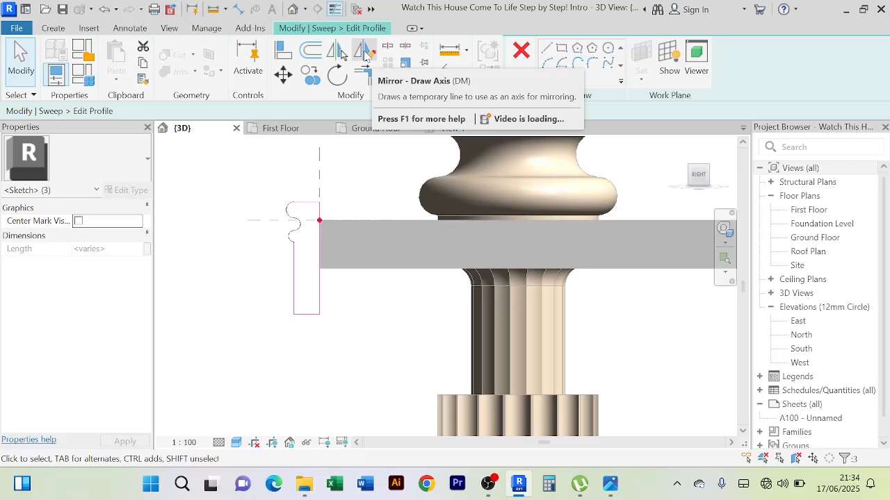
pyautogui.click(364, 53)
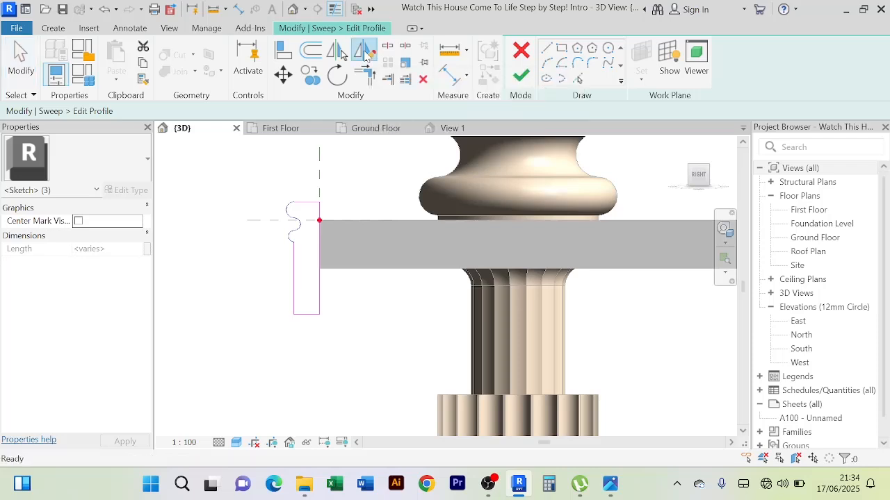
pyautogui.click(347, 268)
pyautogui.click(244, 271)
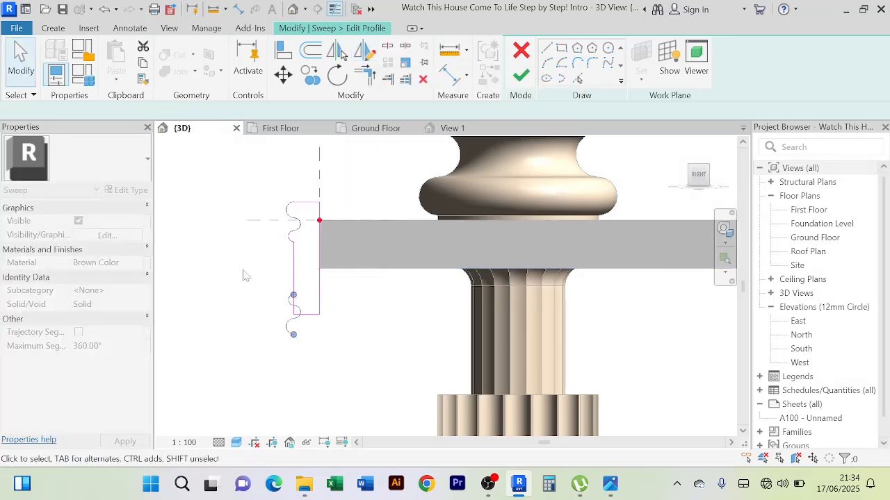
# Move the mirrored arcs up so their lowest end meets the rectangle's lower outer corner
pyautogui.scroll(2, 222, 265)
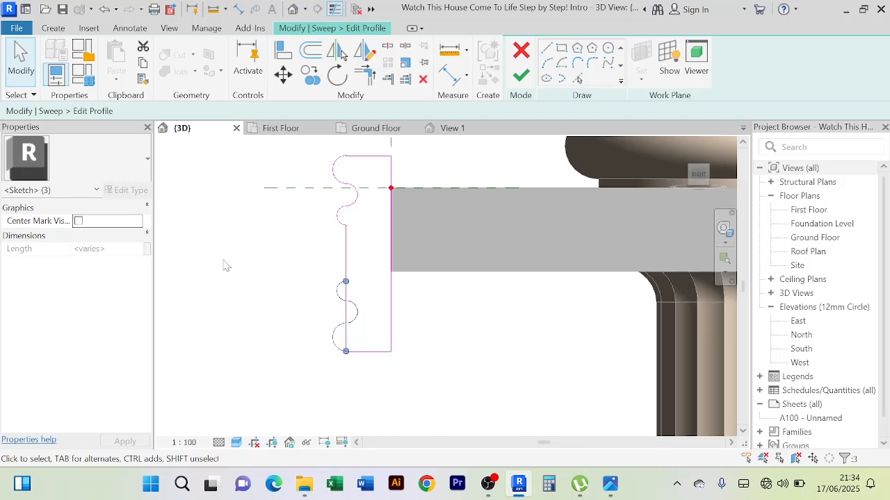
pyautogui.scroll(6, 362, 392)
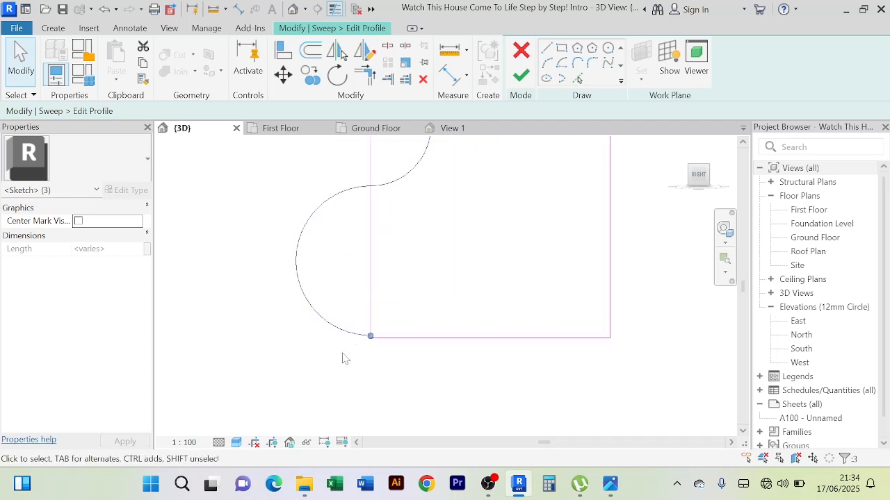
pyautogui.scroll(3, 344, 358)
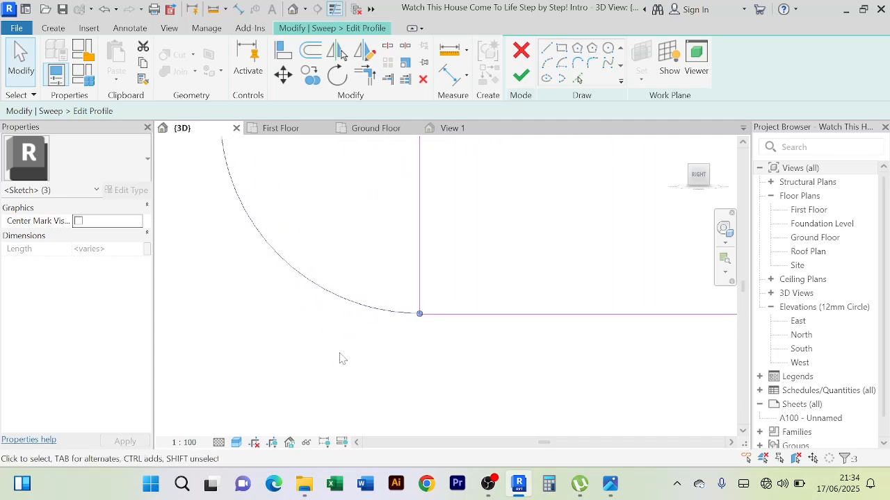
pyautogui.click(340, 359)
# Shorten the profile's outer vertical line so its lower end meets the upper end of the mirrored arcs
pyautogui.click(420, 272)
pyautogui.scroll(-4, 469, 247)
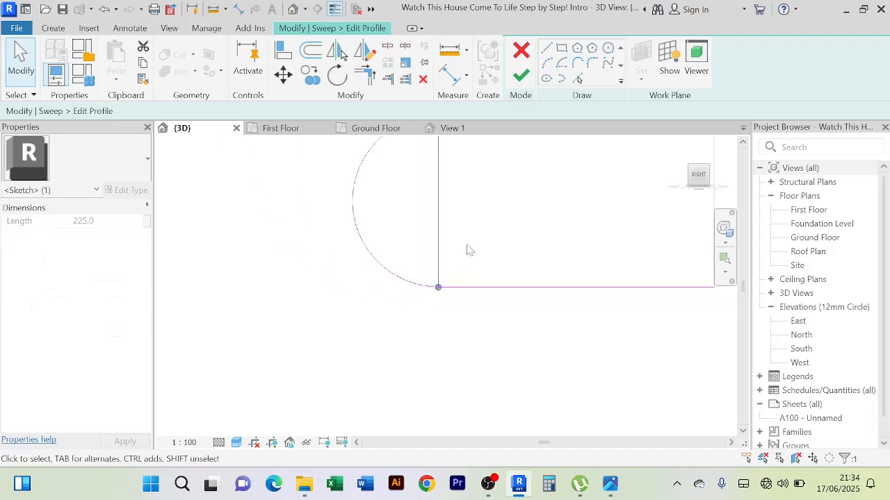
pyautogui.moveTo(488, 236); pyautogui.dragTo(414, 361, button='middle')
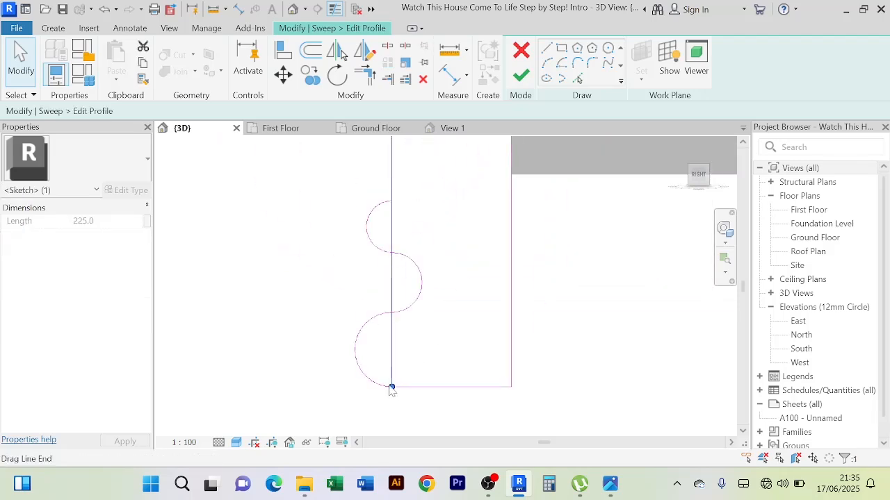
pyautogui.moveTo(391, 387); pyautogui.dragTo(391, 202)
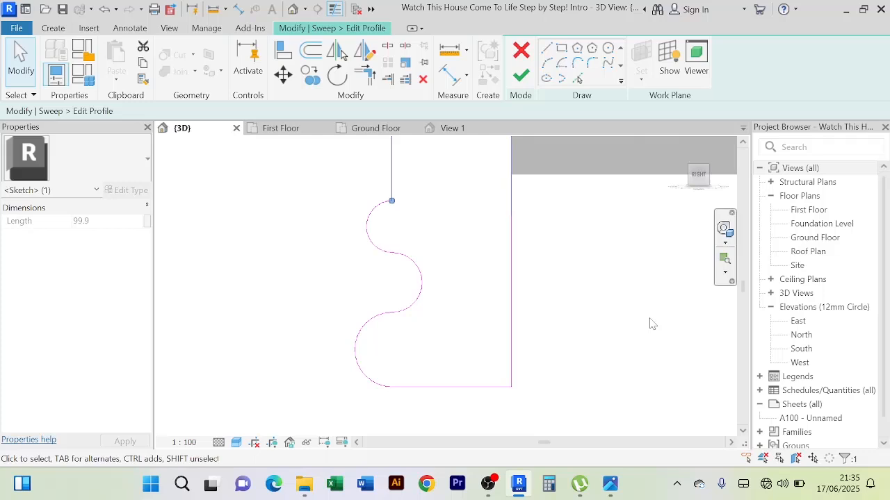
pyautogui.click(608, 348)
# Finish the profile sketch, the sweep and the in-place model to create the front moulding
pyautogui.scroll(2, 408, 403)
pyautogui.scroll(-3, 406, 384)
pyautogui.scroll(-4, 534, 349)
pyautogui.moveTo(544, 349); pyautogui.dragTo(506, 337, button='middle')
pyautogui.click(521, 75)
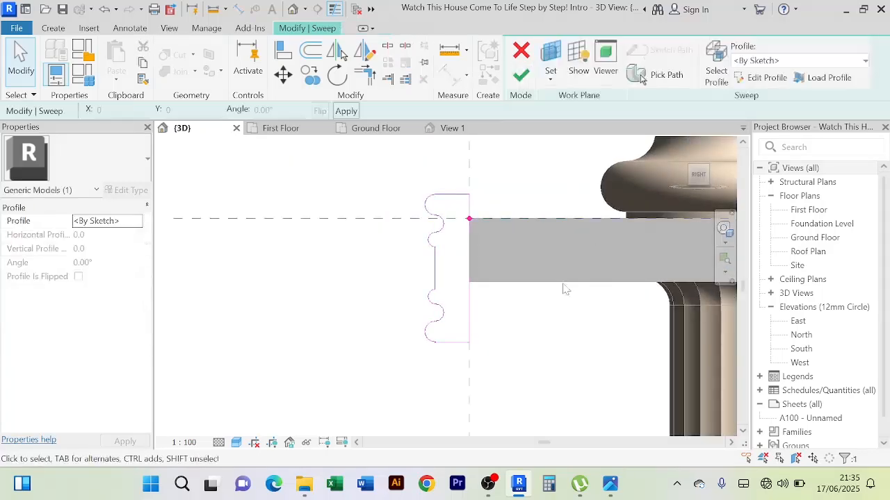
pyautogui.click(523, 77)
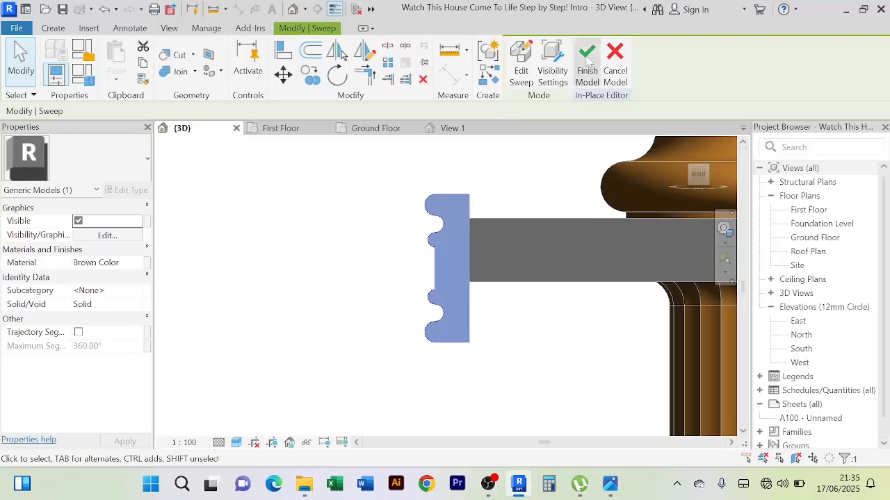
pyautogui.click(588, 62)
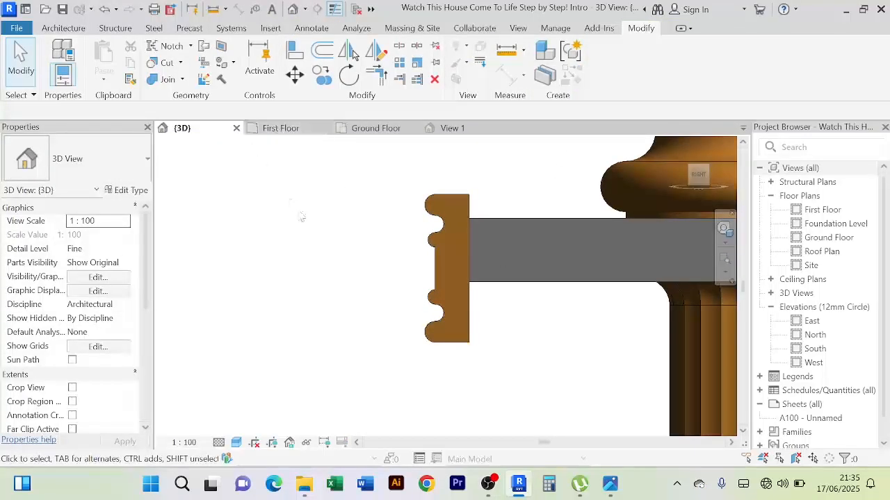
# Reopen the balcony ceiling moulding for in-place editing and edit its sweep
pyautogui.keyDown('shift'); pyautogui.moveTo(301, 218); pyautogui.dragTo(374, 217, button='middle'); pyautogui.keyUp('shift')
pyautogui.scroll(-5, 338, 212)
pyautogui.keyDown('shift'); pyautogui.moveTo(322, 238); pyautogui.dragTo(444, 224, button='middle'); pyautogui.keyUp('shift')
pyautogui.scroll(6, 418, 279)
pyautogui.scroll(-3, 407, 246)
pyautogui.click(429, 223)
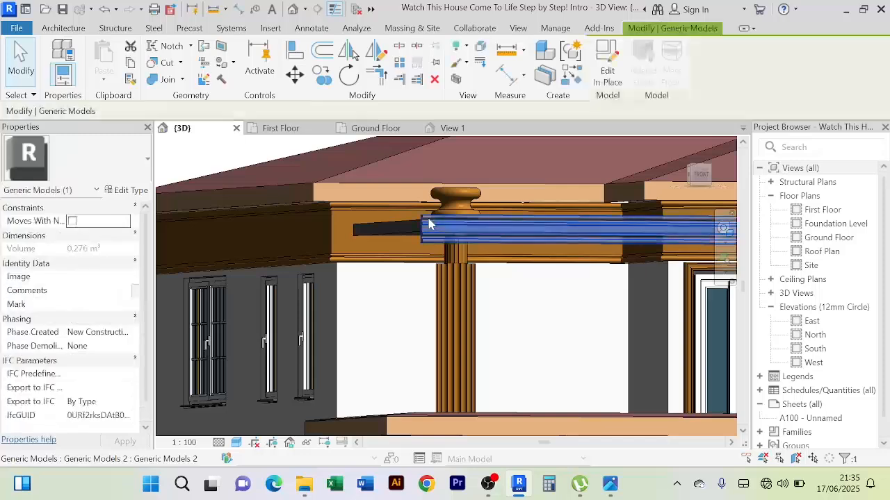
pyautogui.click(607, 77)
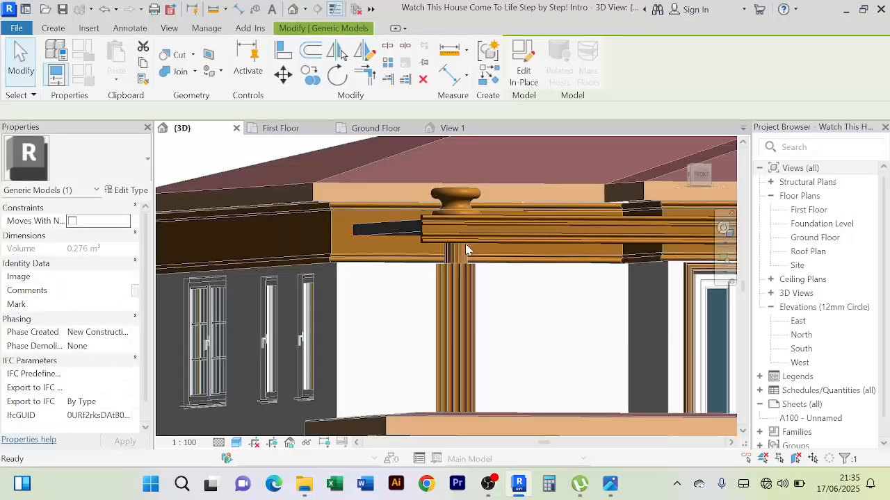
pyautogui.click(430, 224)
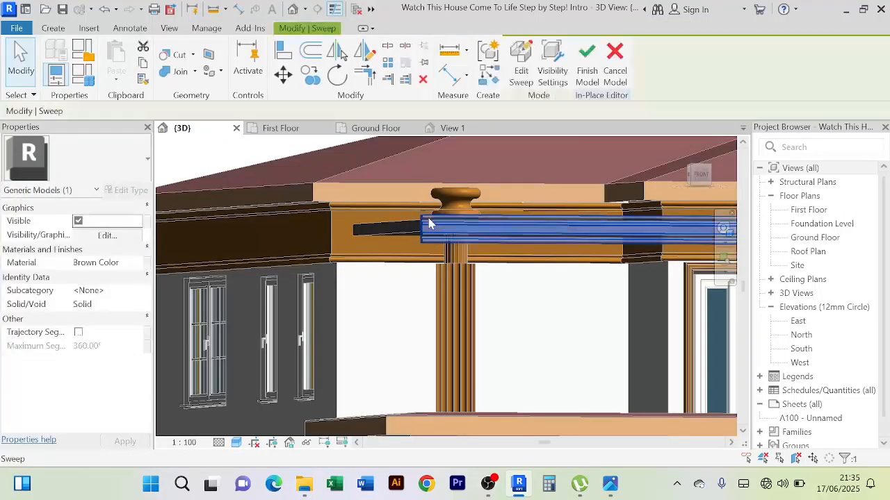
pyautogui.click(521, 78)
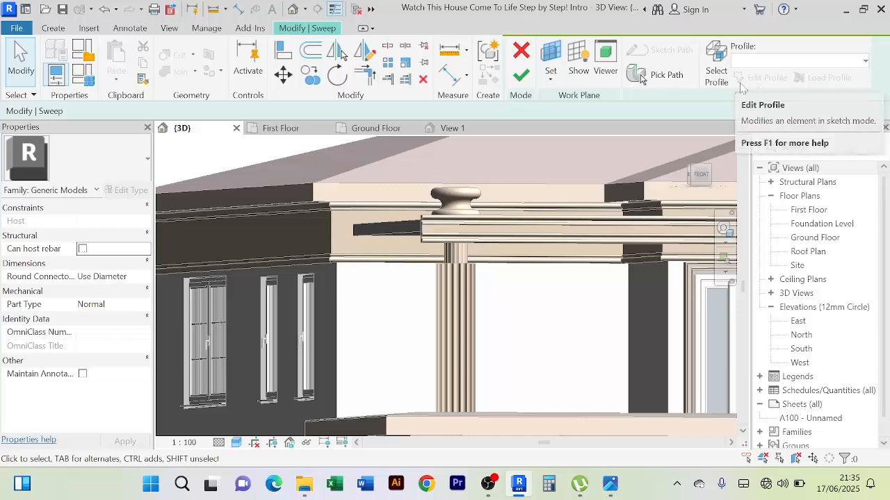
# Extend the sweep's path by picking the slab's upper side edges at both ends of the front edge
pyautogui.click(657, 75)
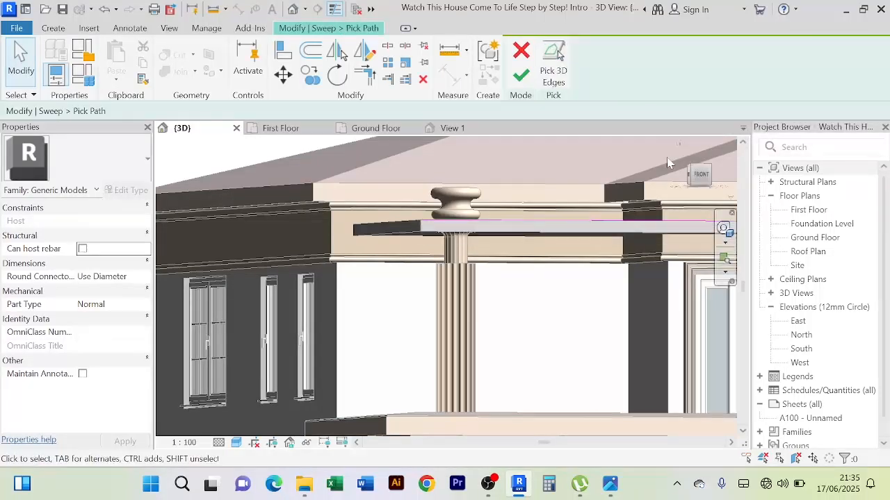
pyautogui.click(553, 69)
pyautogui.scroll(5, 440, 230)
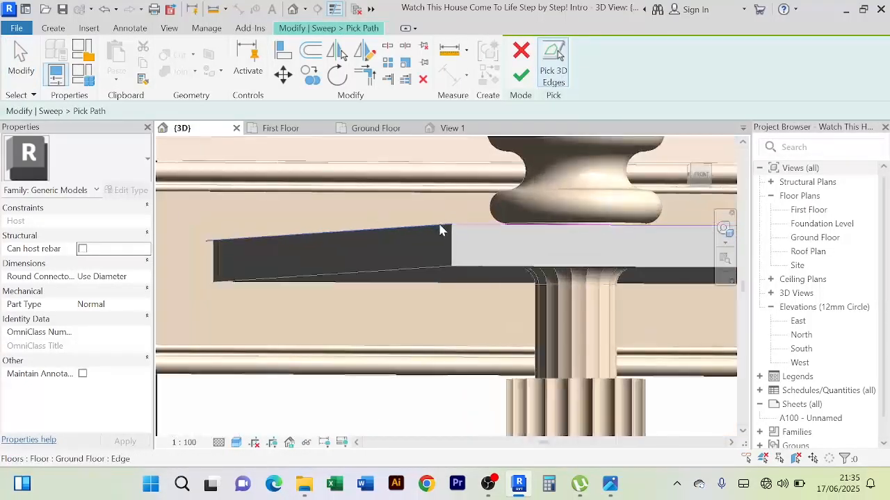
pyautogui.scroll(-5, 512, 251)
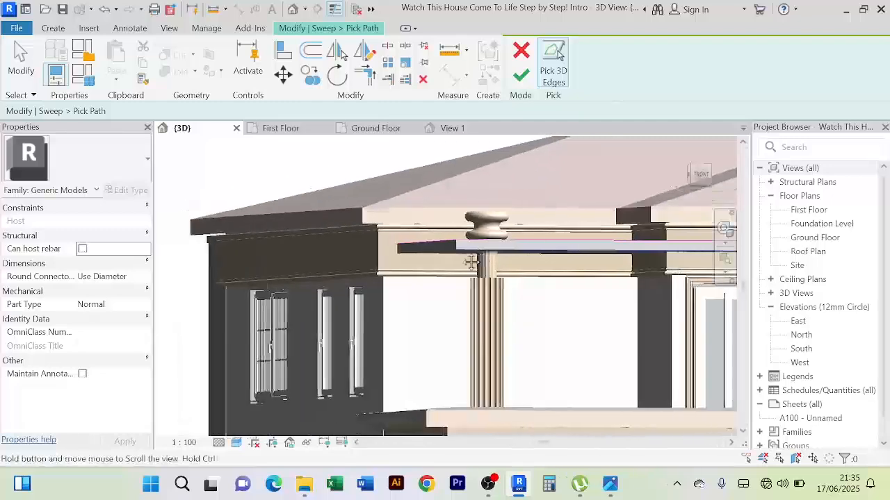
pyautogui.scroll(2, 553, 301)
pyautogui.keyDown('shift'); pyautogui.moveTo(553, 300); pyautogui.dragTo(459, 278, button='middle'); pyautogui.keyUp('shift')
pyautogui.scroll(2, 463, 273)
pyautogui.scroll(2, 462, 271)
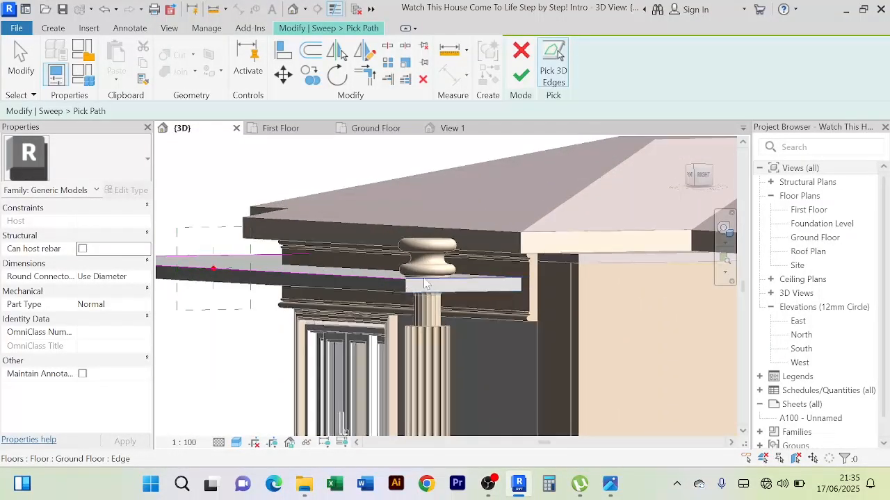
pyautogui.scroll(-5, 427, 282)
# Finish the extended path, the sweep and the in-place model
pyautogui.click(520, 75)
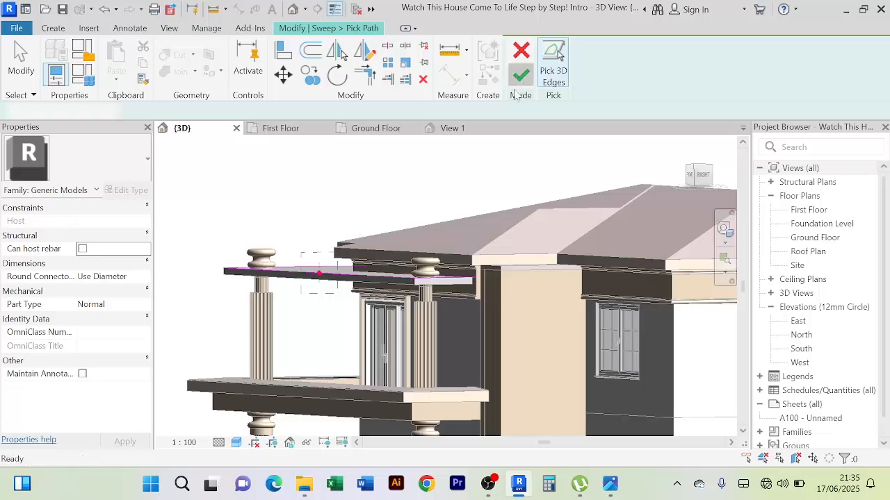
pyautogui.click(521, 77)
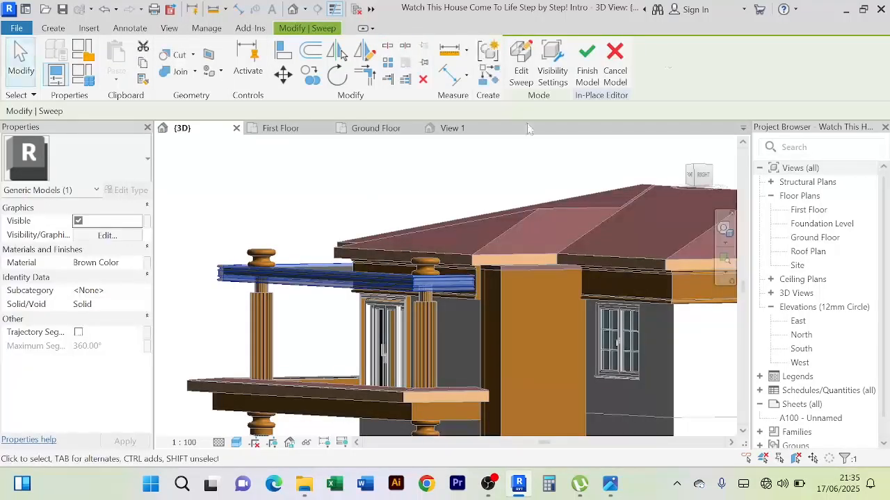
pyautogui.click(587, 70)
# Examine the balcony moulding from the front and both sides, including how it sits against the columns and roof edge
pyautogui.keyDown('shift'); pyautogui.moveTo(377, 174); pyautogui.dragTo(468, 185, button='middle'); pyautogui.keyUp('shift')
pyautogui.scroll(6, 385, 239)
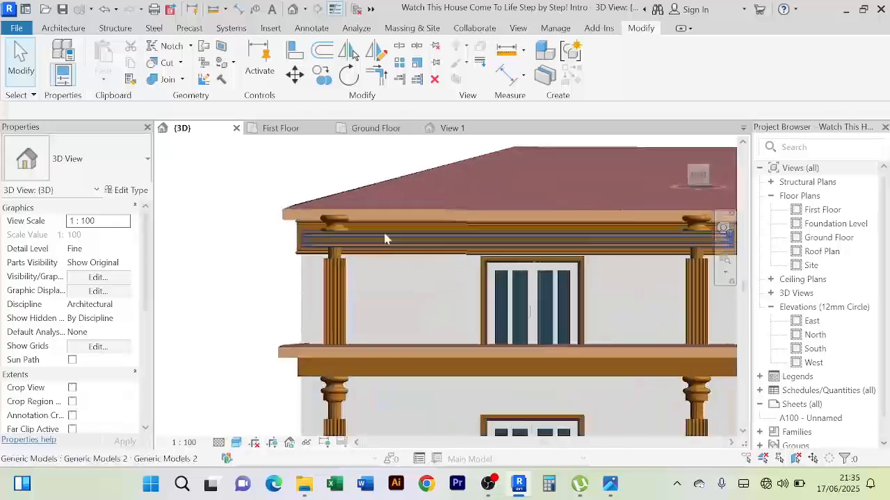
pyautogui.scroll(-3, 246, 302)
pyautogui.keyDown('shift'); pyautogui.moveTo(243, 297); pyautogui.dragTo(466, 338, button='middle'); pyautogui.keyUp('shift')
pyautogui.scroll(-3, 458, 337)
pyautogui.scroll(2, 438, 325)
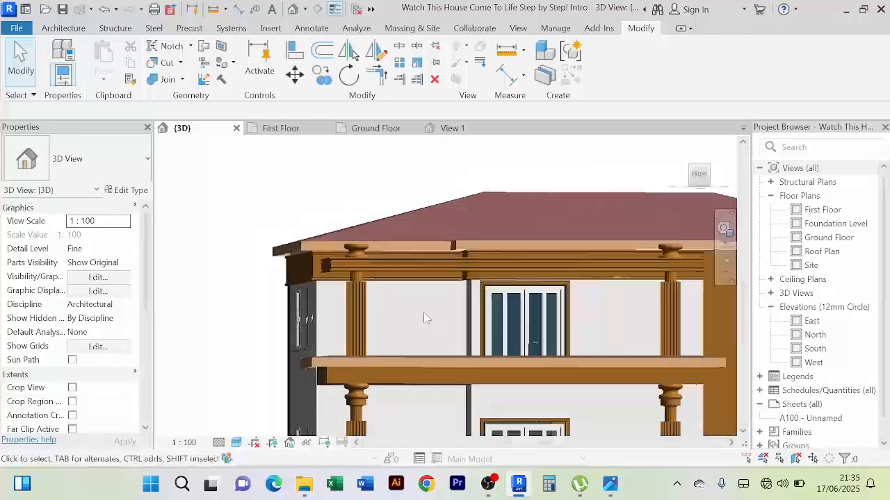
pyautogui.scroll(-2, 410, 320)
pyautogui.scroll(2, 574, 253)
pyautogui.scroll(2, 573, 253)
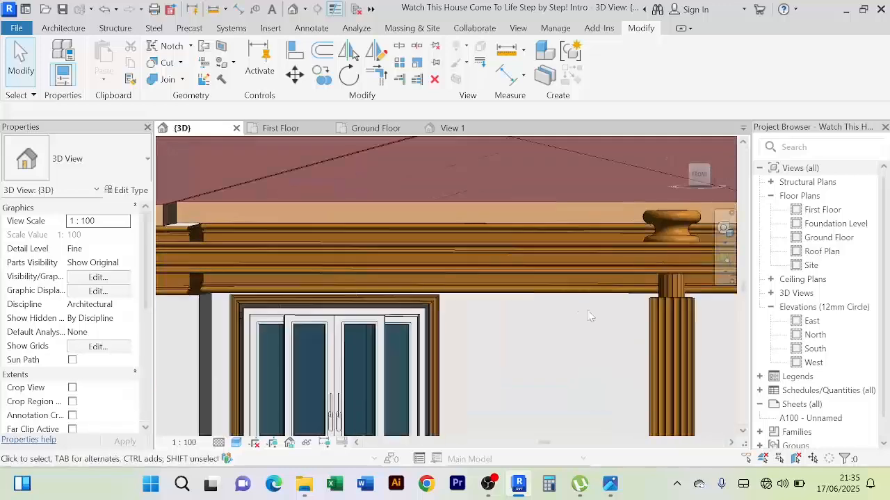
pyautogui.scroll(-2, 547, 356)
pyautogui.scroll(2, 535, 314)
pyautogui.keyDown('shift'); pyautogui.moveTo(535, 313); pyautogui.dragTo(530, 326, button='middle'); pyautogui.keyUp('shift')
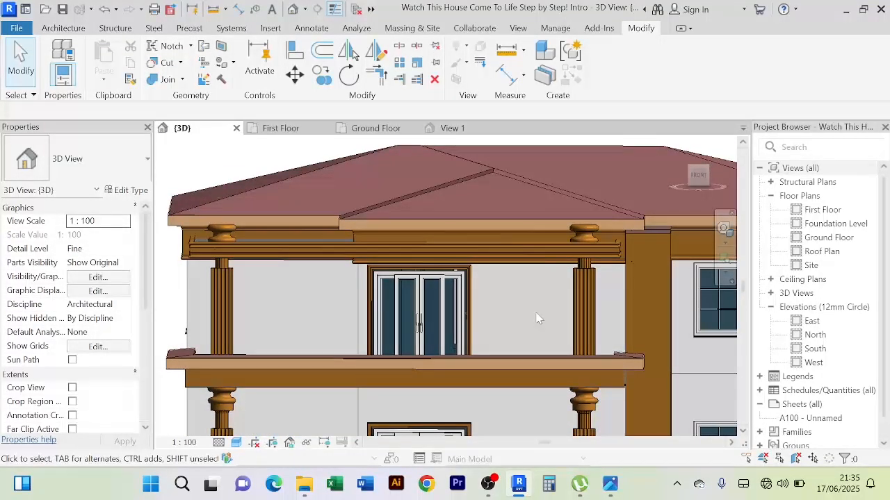
pyautogui.scroll(-1, 427, 225)
# Inspect the roof Faceboard fascia's type properties and its Cherry material's appearance, then cancel and deselect it
pyautogui.scroll(5, 343, 225)
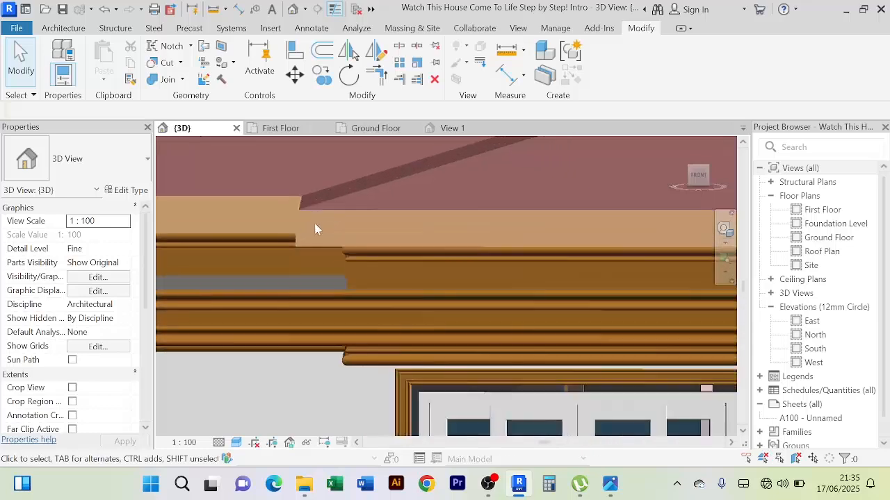
pyautogui.click(295, 216)
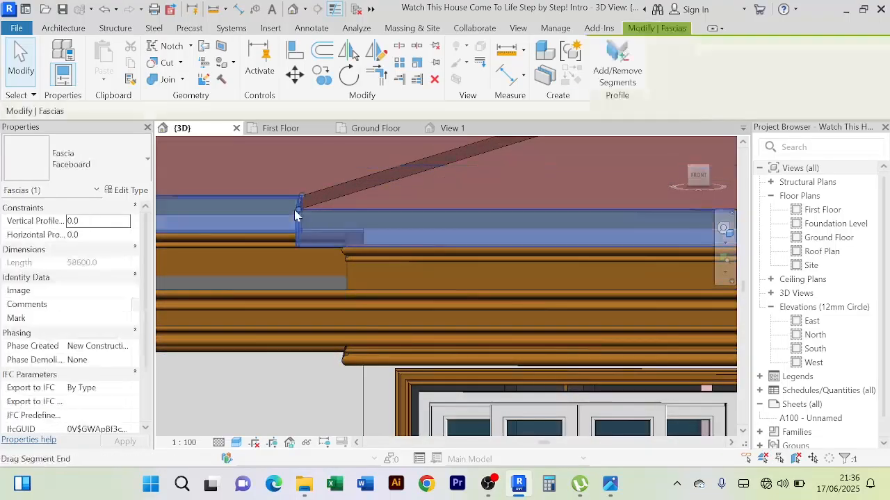
pyautogui.click(129, 191)
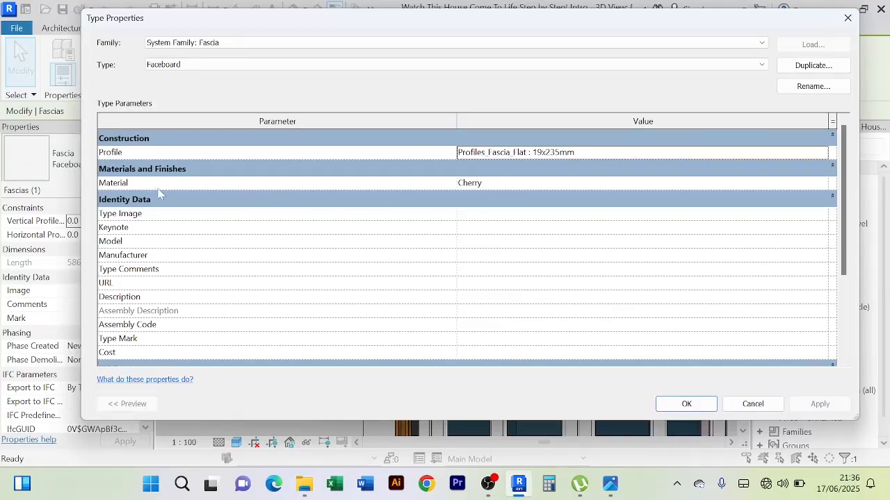
pyautogui.click(823, 186)
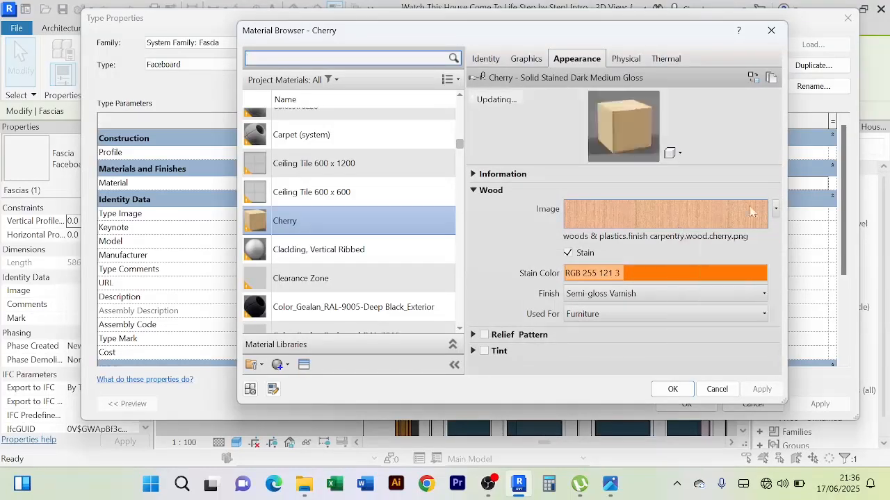
pyautogui.click(722, 389)
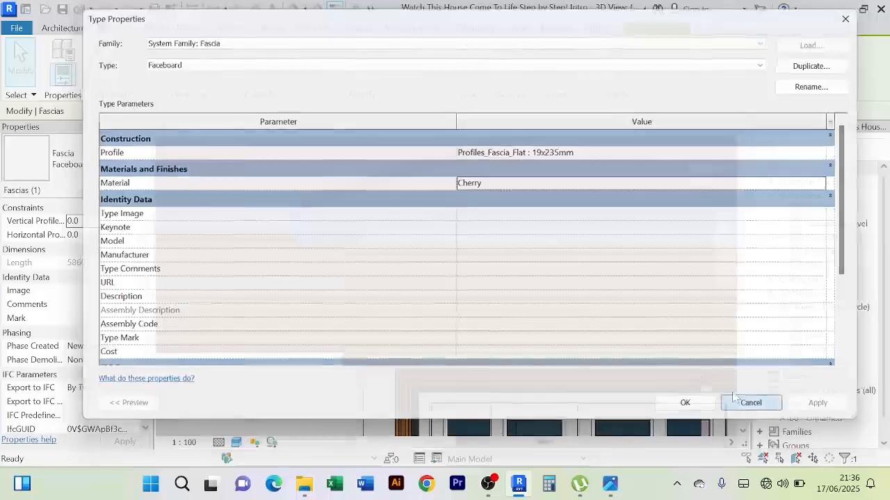
pyautogui.click(753, 404)
pyautogui.scroll(-5, 516, 295)
pyautogui.press('Escape')
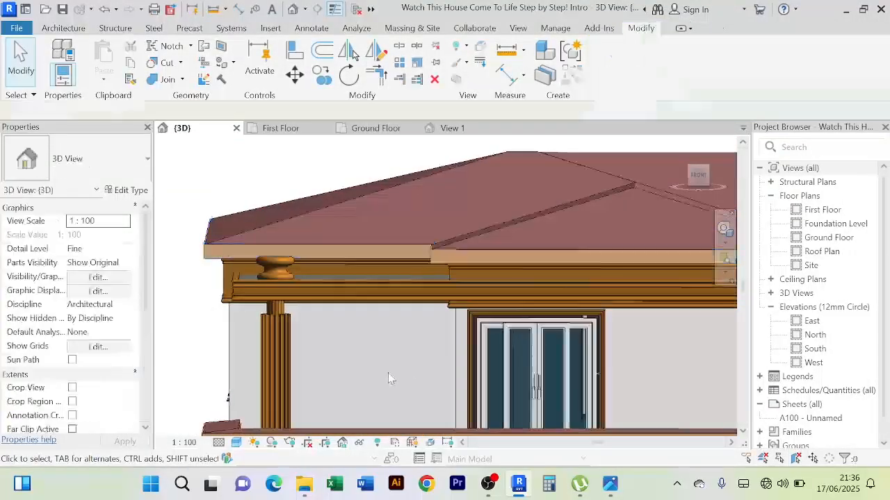
# Open the balcony ceiling moulding for in-place editing and select its sweep
pyautogui.keyDown('shift'); pyautogui.moveTo(388, 372); pyautogui.dragTo(406, 360, button='middle'); pyautogui.keyUp('shift')
pyautogui.scroll(5, 296, 270)
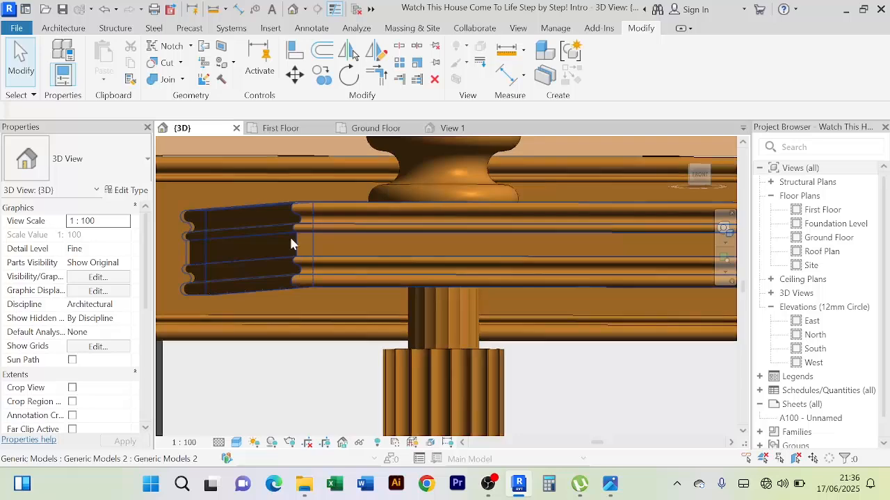
pyautogui.click(292, 209)
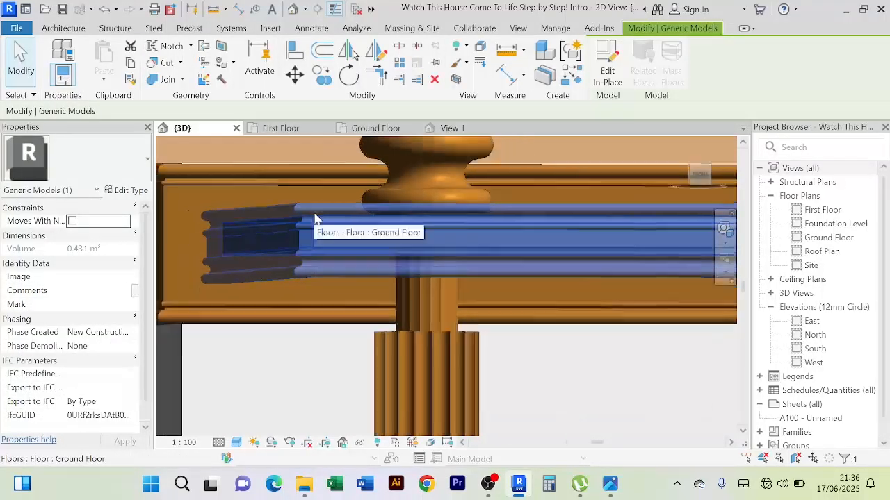
pyautogui.scroll(-6, 421, 280)
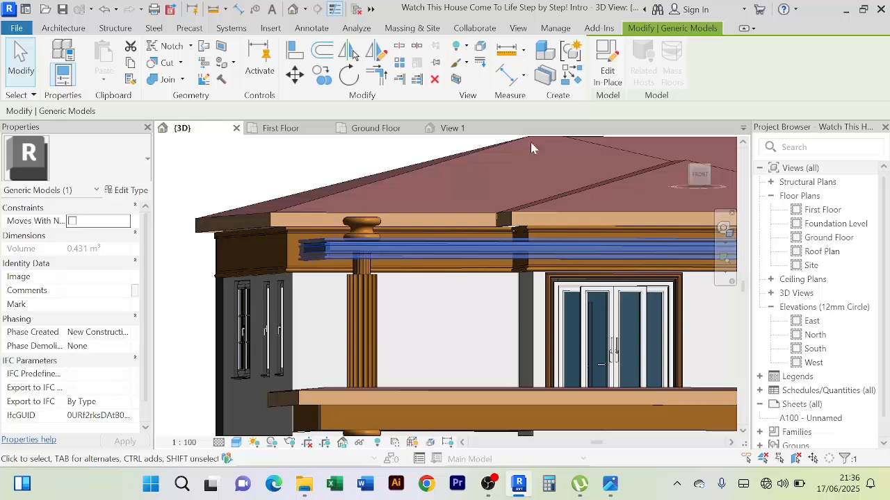
pyautogui.click(607, 66)
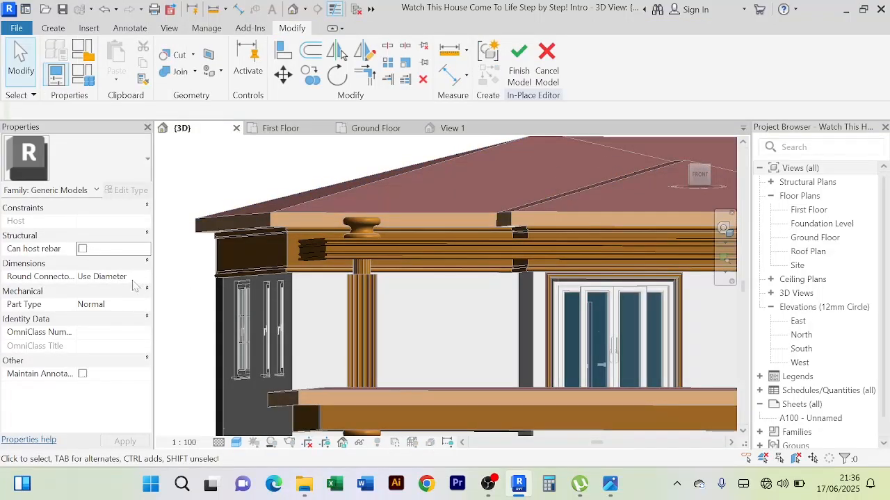
pyautogui.click(320, 253)
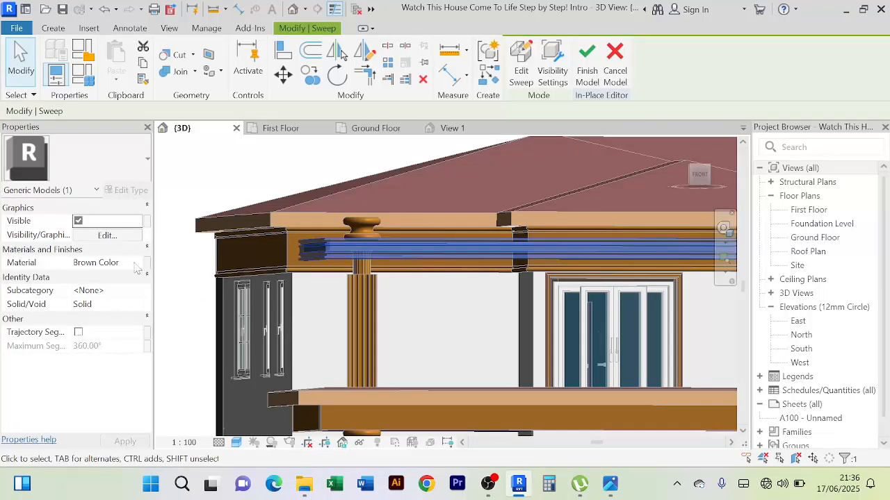
# Set the sweep's material to Cherry and finish the in-place model
pyautogui.click(129, 264)
pyautogui.click(135, 263)
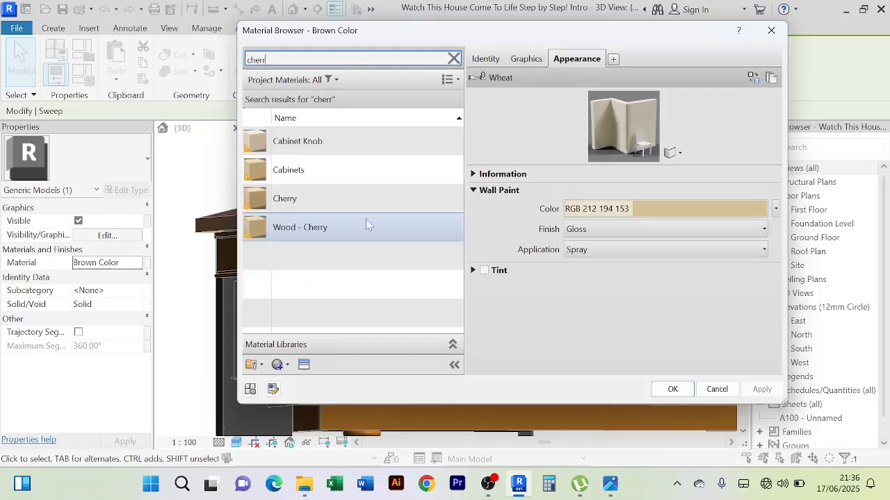
pyautogui.click(375, 201)
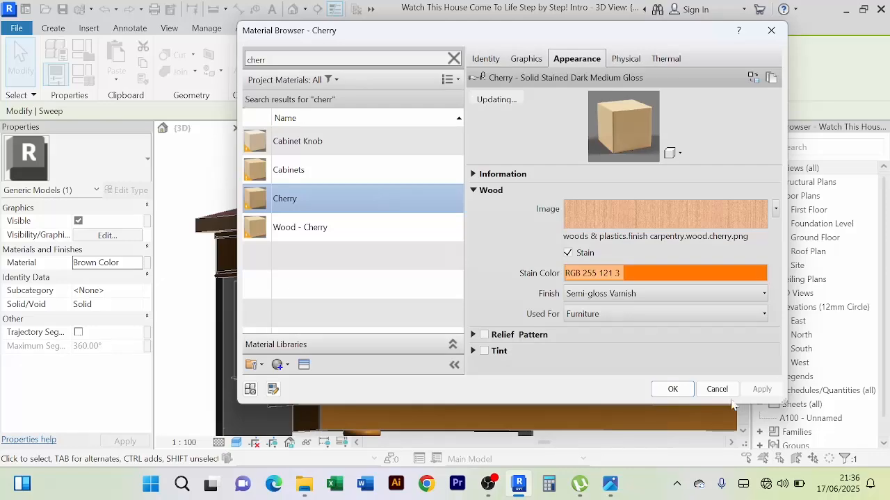
pyautogui.click(673, 389)
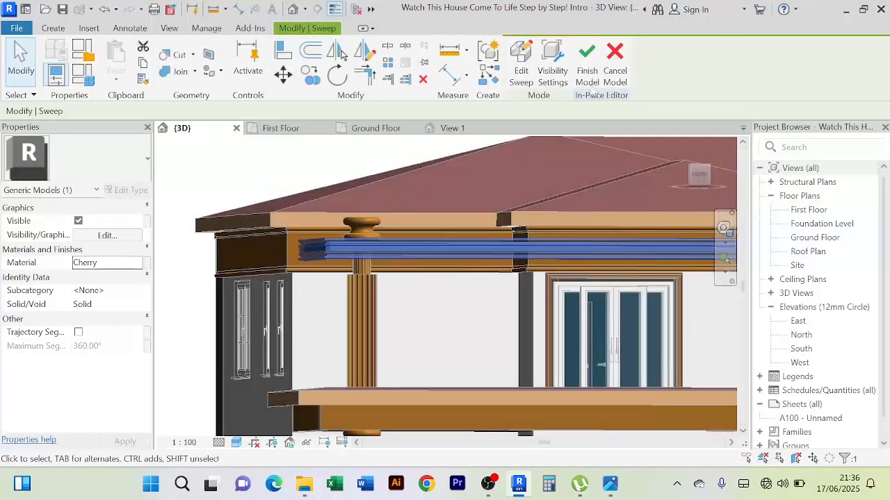
pyautogui.click(587, 63)
# Examine the Cherry moulding around the upper balcony from the front, the side corner and the whole-house view
pyautogui.scroll(-3, 425, 339)
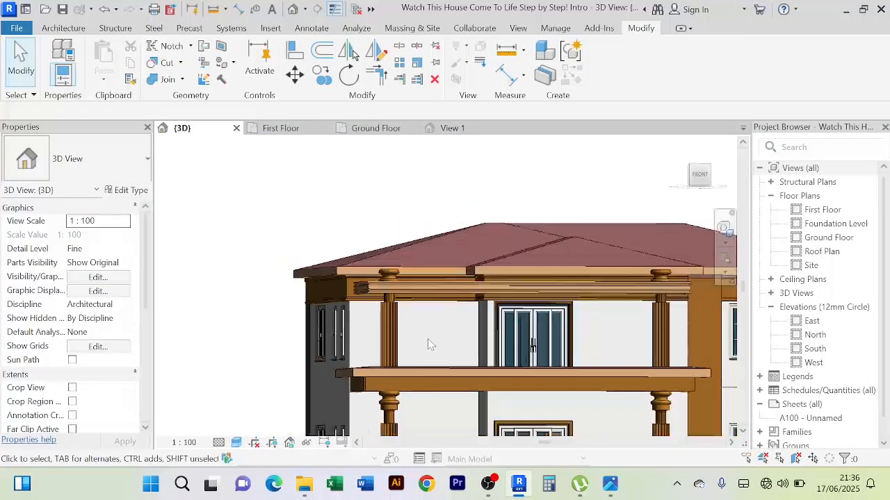
pyautogui.keyDown('shift'); pyautogui.moveTo(429, 344); pyautogui.dragTo(415, 338, button='middle'); pyautogui.keyUp('shift')
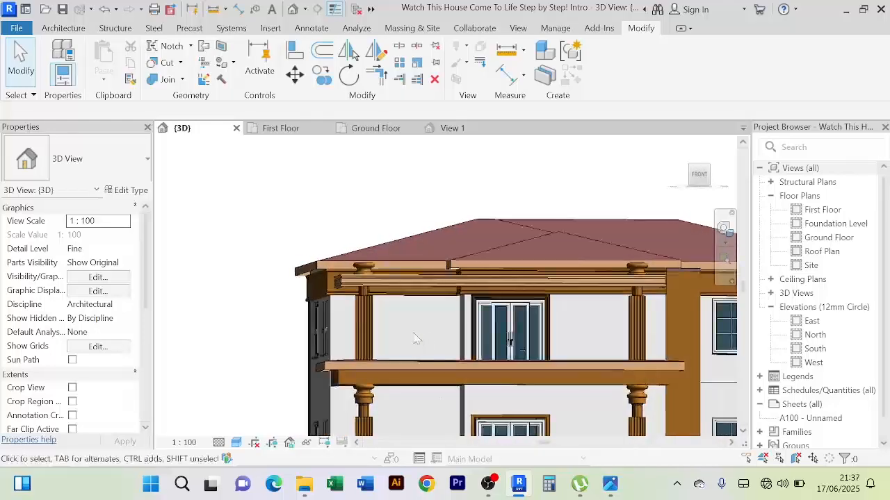
pyautogui.scroll(-2, 415, 339)
pyautogui.keyDown('shift'); pyautogui.moveTo(324, 308); pyautogui.dragTo(297, 319, button='middle'); pyautogui.keyUp('shift')
pyautogui.scroll(3, 295, 319)
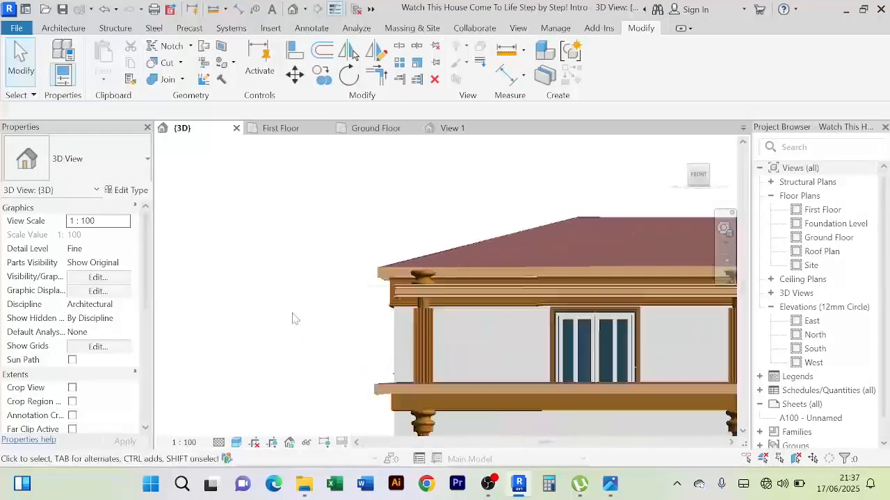
pyautogui.scroll(-4, 278, 295)
pyautogui.keyDown('shift'); pyautogui.moveTo(241, 322); pyautogui.dragTo(378, 371, button='middle'); pyautogui.keyUp('shift')
pyautogui.scroll(6, 481, 317)
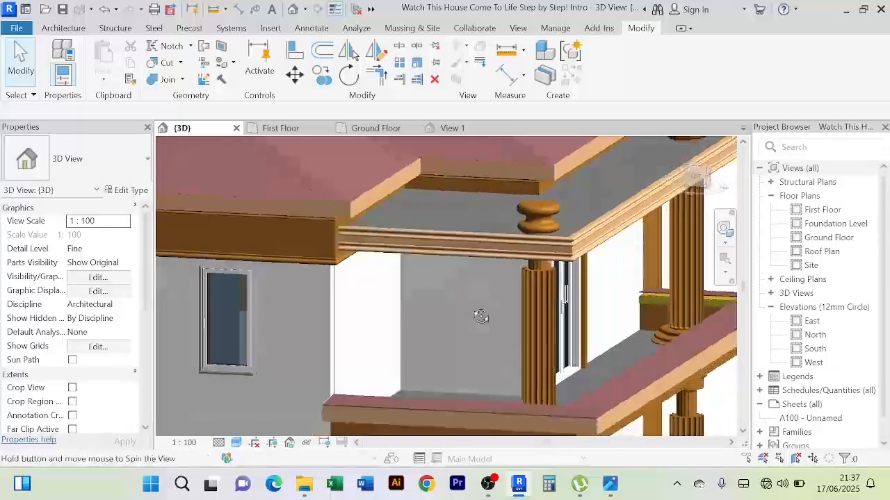
pyautogui.scroll(-8, 481, 317)
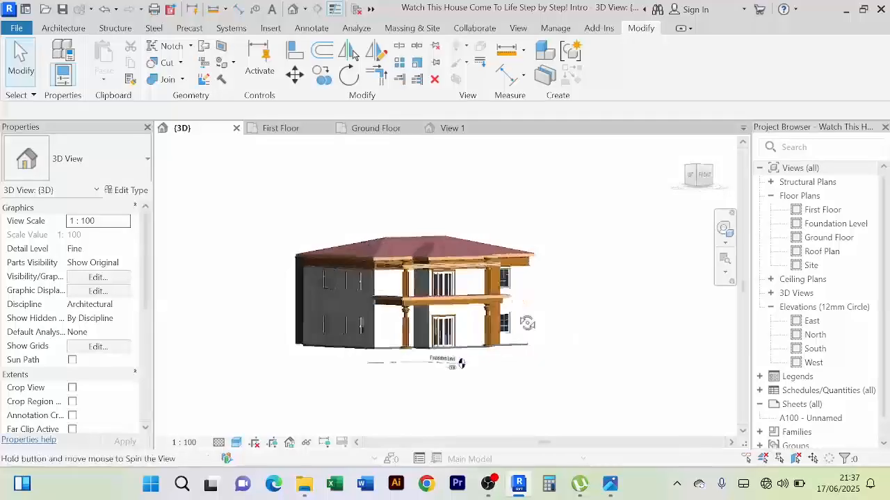
pyautogui.keyDown('shift'); pyautogui.moveTo(461, 364); pyautogui.dragTo(649, 397, button='middle'); pyautogui.keyUp('shift')
pyautogui.scroll(4, 575, 368)
pyautogui.scroll(6, 293, 301)
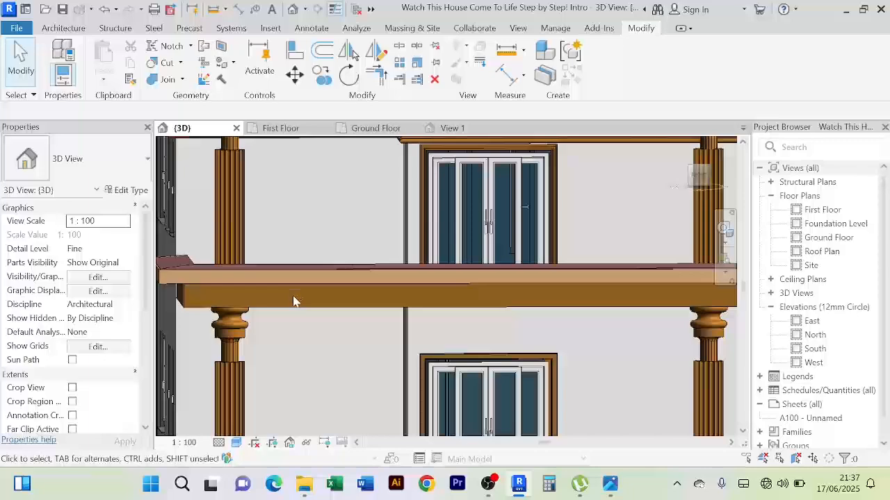
# Examine the front facade, comparing the upper balcony moulding with the roof fascia, the lower balcony edge and the columns
pyautogui.scroll(-5, 307, 356)
pyautogui.keyDown('shift'); pyautogui.moveTo(308, 359); pyautogui.dragTo(324, 325, button='middle'); pyautogui.keyUp('shift')
pyautogui.scroll(4, 278, 264)
pyautogui.scroll(-5, 383, 261)
pyautogui.keyDown('shift'); pyautogui.moveTo(392, 308); pyautogui.dragTo(381, 354, button='middle'); pyautogui.keyUp('shift')
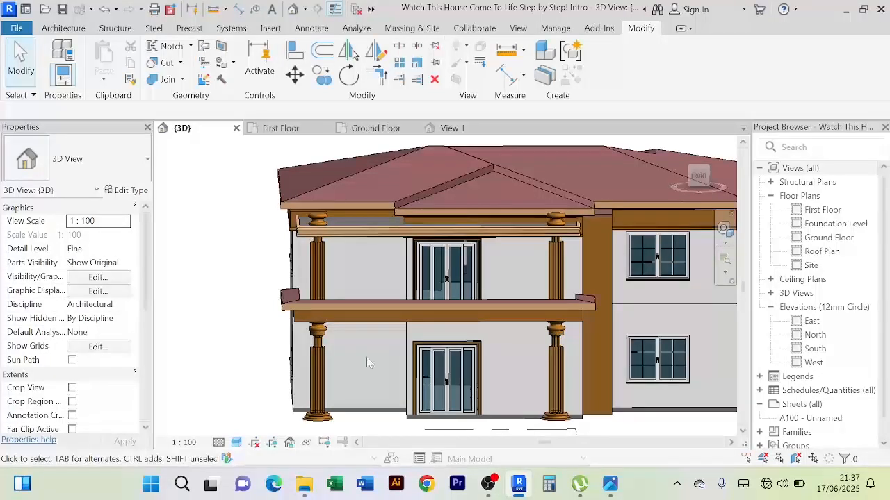
pyautogui.scroll(-3, 367, 359)
pyautogui.keyDown('shift'); pyautogui.moveTo(365, 357); pyautogui.dragTo(354, 333, button='middle'); pyautogui.keyUp('shift')
pyautogui.scroll(2, 346, 277)
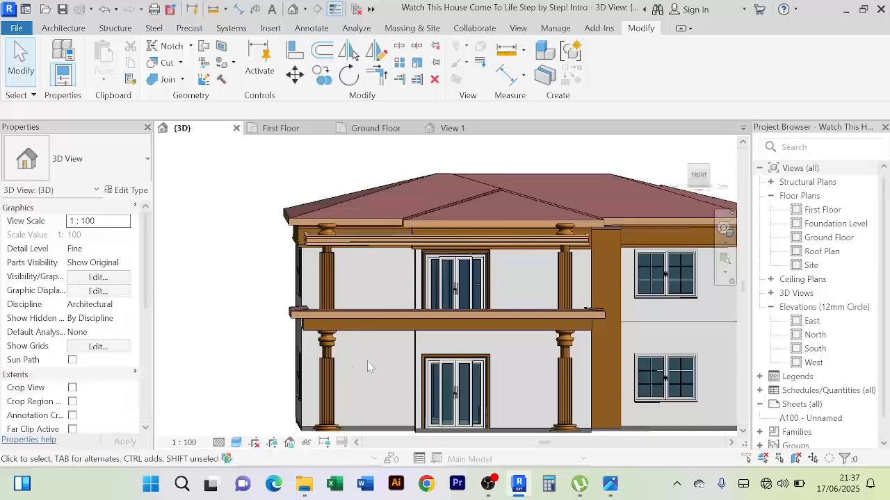
pyautogui.scroll(2, 365, 356)
pyautogui.scroll(-3, 365, 356)
pyautogui.moveTo(365, 356); pyautogui.dragTo(330, 338, button='middle')
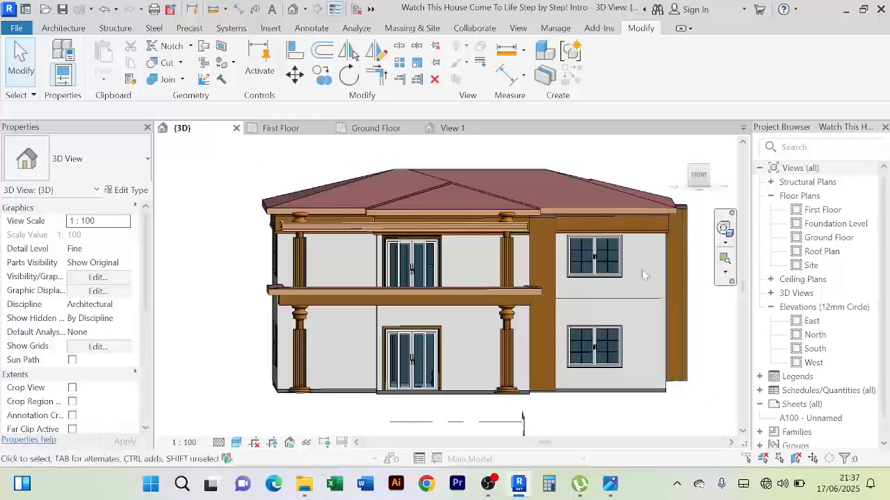
pyautogui.keyDown('shift'); pyautogui.moveTo(642, 274); pyautogui.dragTo(547, 331, button='middle'); pyautogui.keyUp('shift')
pyautogui.scroll(3, 572, 207)
pyautogui.keyDown('shift'); pyautogui.moveTo(547, 330); pyautogui.dragTo(513, 405, button='middle'); pyautogui.keyUp('shift')
pyautogui.scroll(-2, 520, 280)
pyautogui.scroll(-2, 512, 366)
pyautogui.scroll(-2, 431, 252)
pyautogui.scroll(2, 470, 376)
pyautogui.keyDown('shift'); pyautogui.moveTo(359, 403); pyautogui.dragTo(394, 381, button='middle'); pyautogui.keyUp('shift')
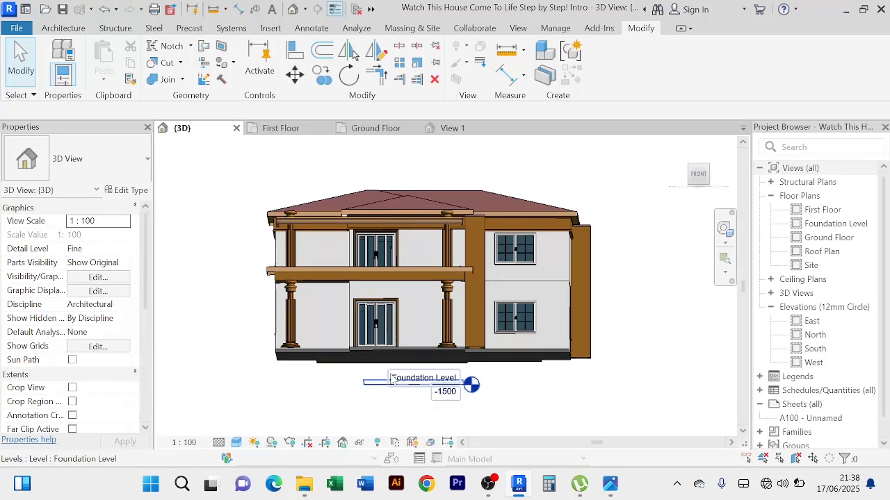
# Inspect the lower balcony's edge and corner beside the side wall, and how it meets the column
pyautogui.scroll(5, 236, 281)
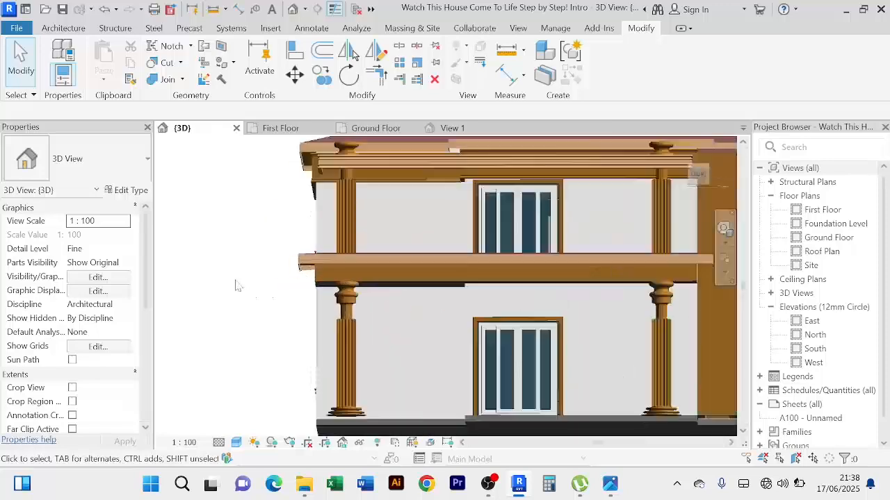
pyautogui.scroll(-5, 234, 271)
pyautogui.keyDown('shift'); pyautogui.moveTo(234, 272); pyautogui.dragTo(282, 258, button='middle'); pyautogui.keyUp('shift')
pyautogui.scroll(5, 282, 259)
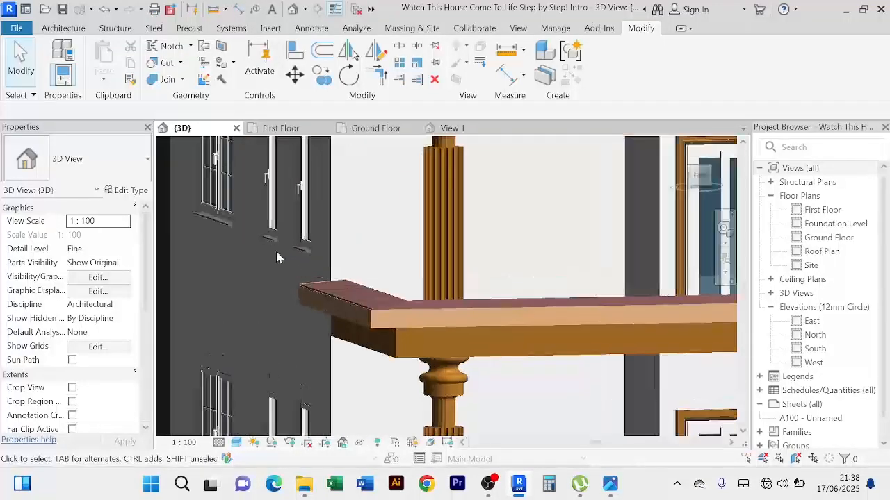
pyautogui.scroll(-2, 276, 255)
pyautogui.scroll(-3, 275, 255)
pyautogui.keyDown('shift'); pyautogui.moveTo(306, 292); pyautogui.dragTo(327, 359, button='middle'); pyautogui.keyUp('shift')
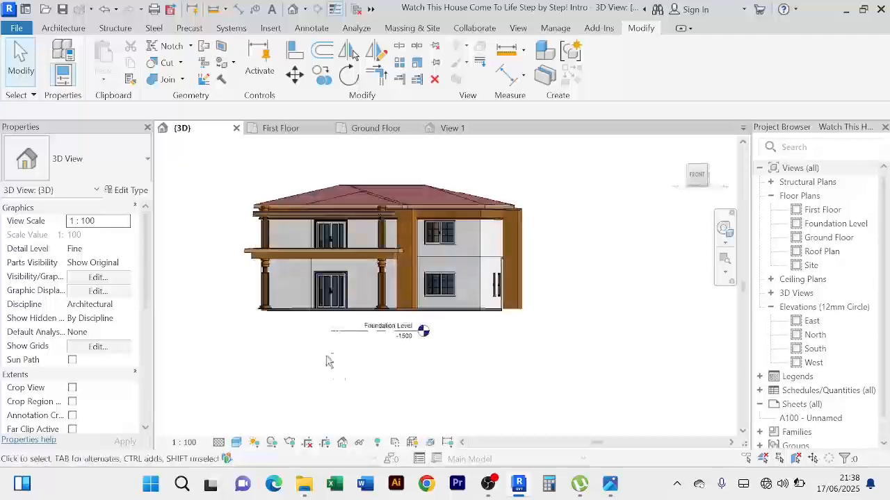
pyautogui.scroll(4, 302, 278)
pyautogui.scroll(2, 302, 273)
pyautogui.scroll(-3, 299, 272)
pyautogui.moveTo(297, 272)
pyautogui.keyDown('shift'); pyautogui.mouseDown(button='middle')
pyautogui.moveTo(302, 284)
pyautogui.moveTo(306, 276)
pyautogui.mouseUp(button='middle'); pyautogui.keyUp('shift')
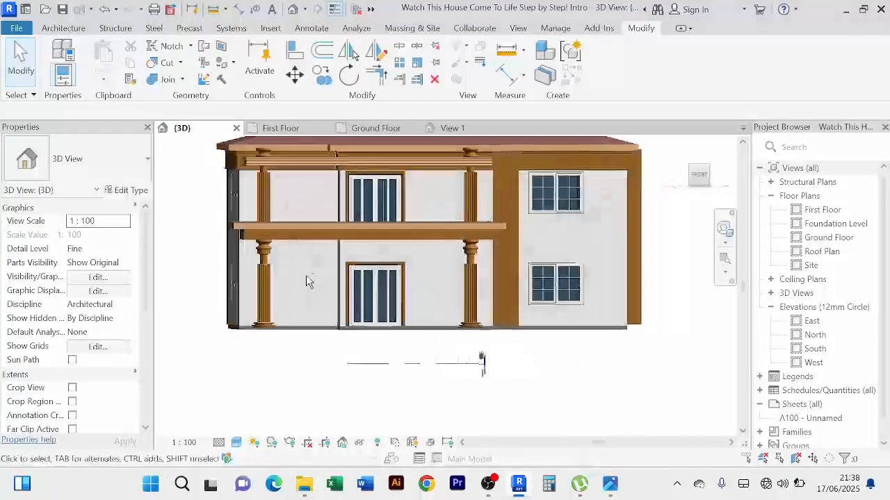
pyautogui.scroll(3, 303, 273)
pyautogui.scroll(-4, 302, 278)
pyautogui.moveTo(314, 374)
pyautogui.keyDown('shift'); pyautogui.mouseDown(button='middle')
pyautogui.moveTo(449, 385)
pyautogui.moveTo(305, 371)
pyautogui.mouseUp(button='middle'); pyautogui.keyUp('shift')
pyautogui.scroll(3, 302, 370)
pyautogui.scroll(-3, 302, 370)
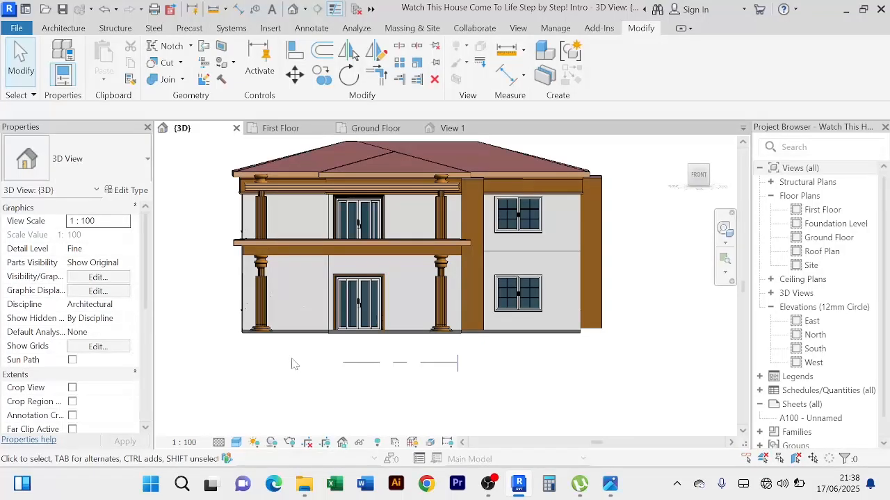
pyautogui.scroll(-2, 570, 178)
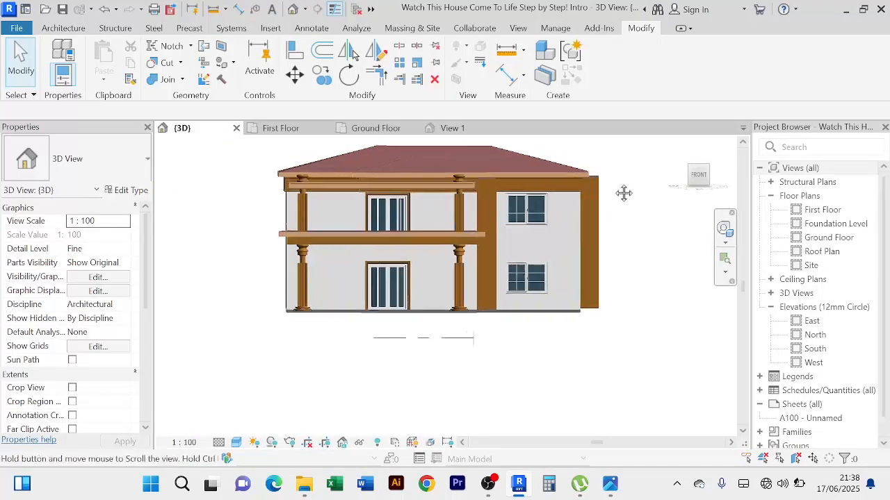
pyautogui.moveTo(615, 188); pyautogui.dragTo(612, 234, button='middle')
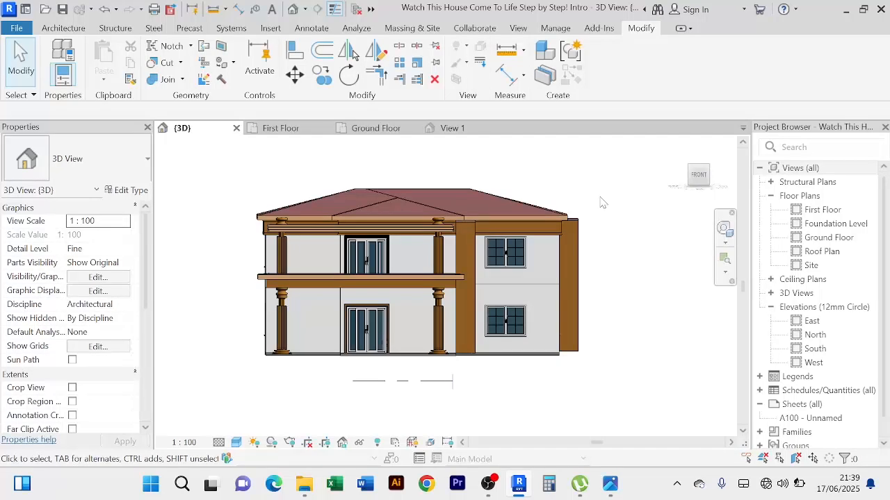
pyautogui.scroll(10, 254, 243)
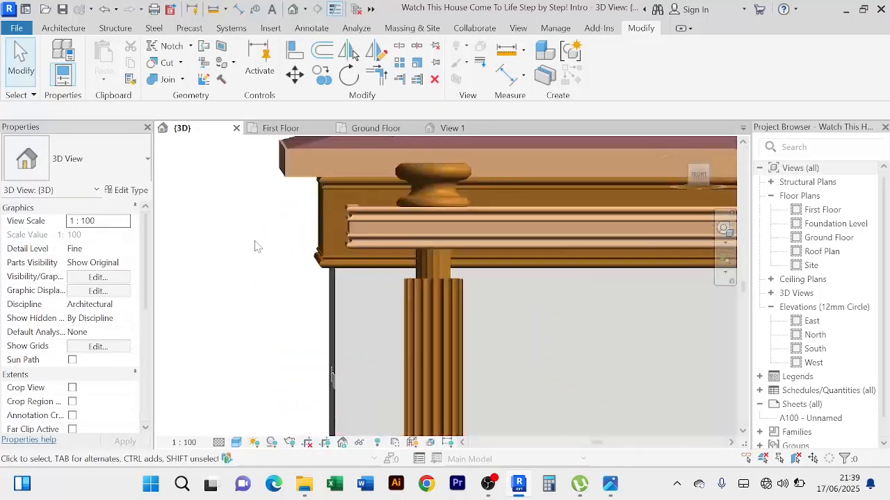
pyautogui.scroll(-10, 255, 247)
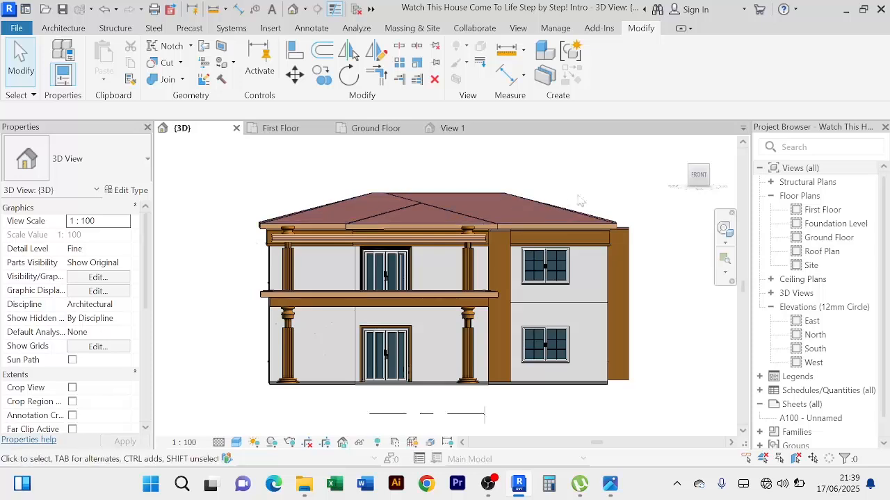
pyautogui.moveTo(646, 285); pyautogui.dragTo(617, 320, button='middle')
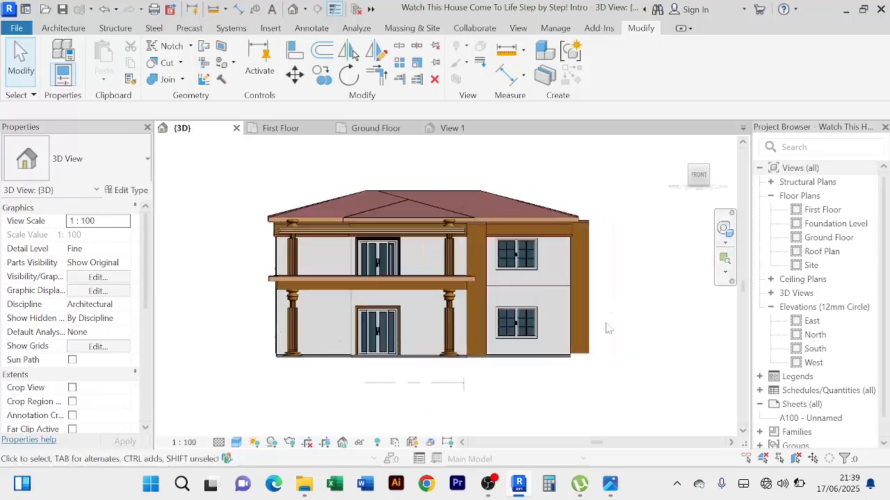
pyautogui.scroll(2, 616, 319)
pyautogui.scroll(-1, 615, 319)
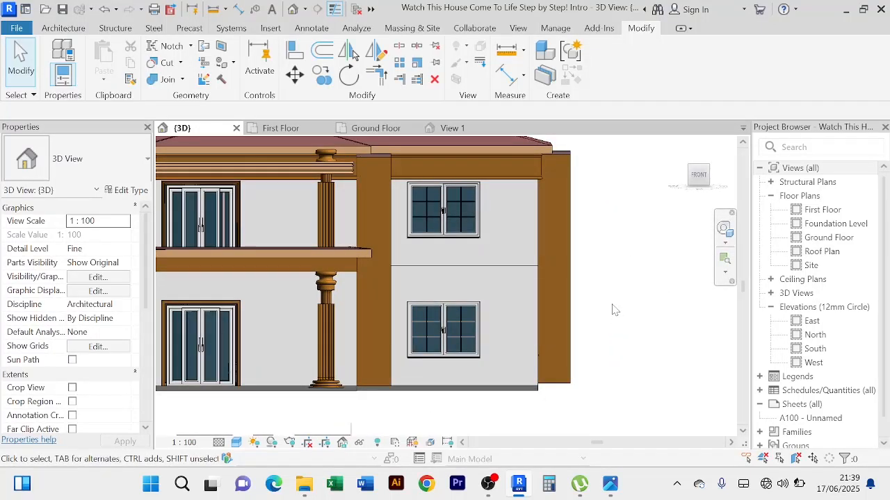